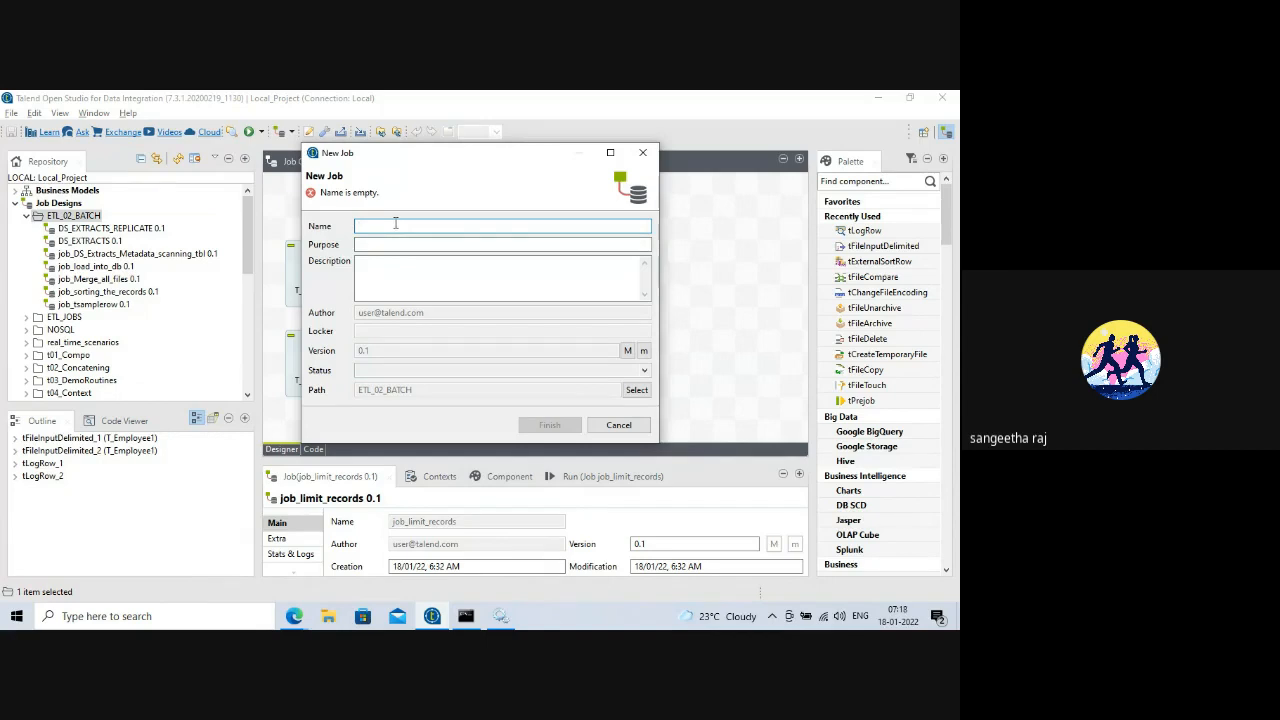
- Create a new job named job_multithreading in the ETL_02_BATCH folder and narrow the repository pane
type("job")
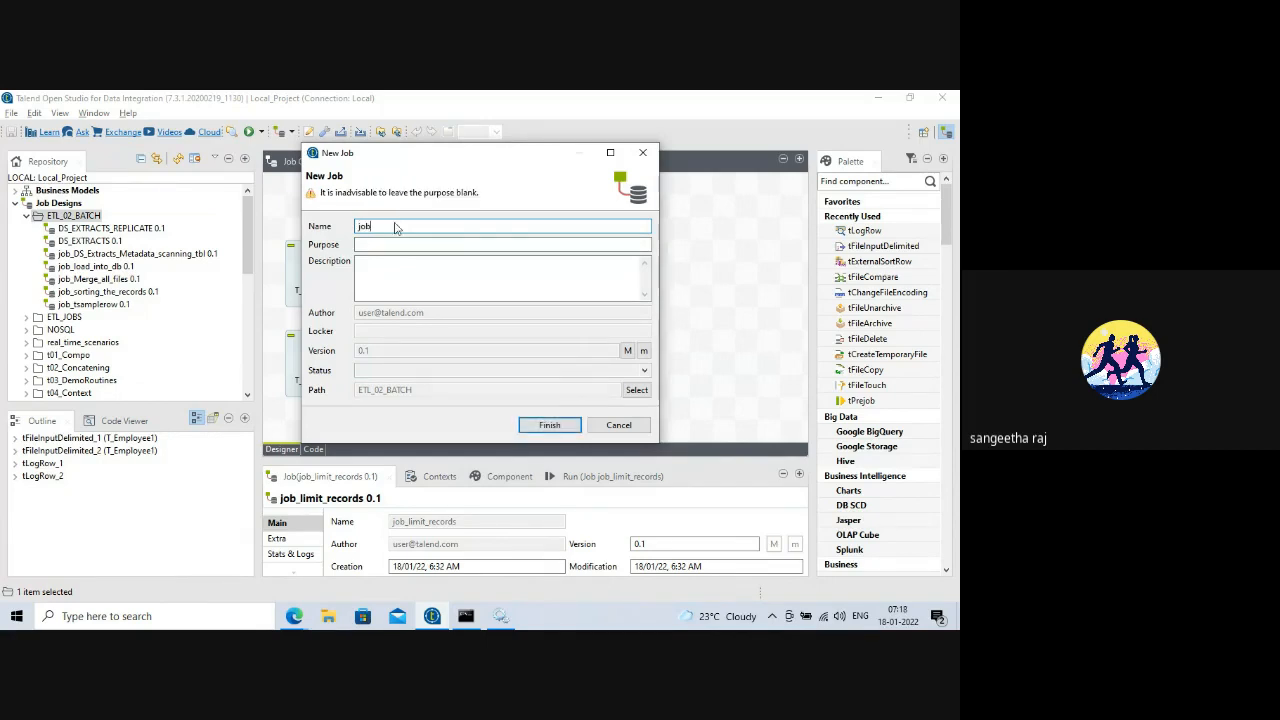
type("_multithreading")
key("Return")
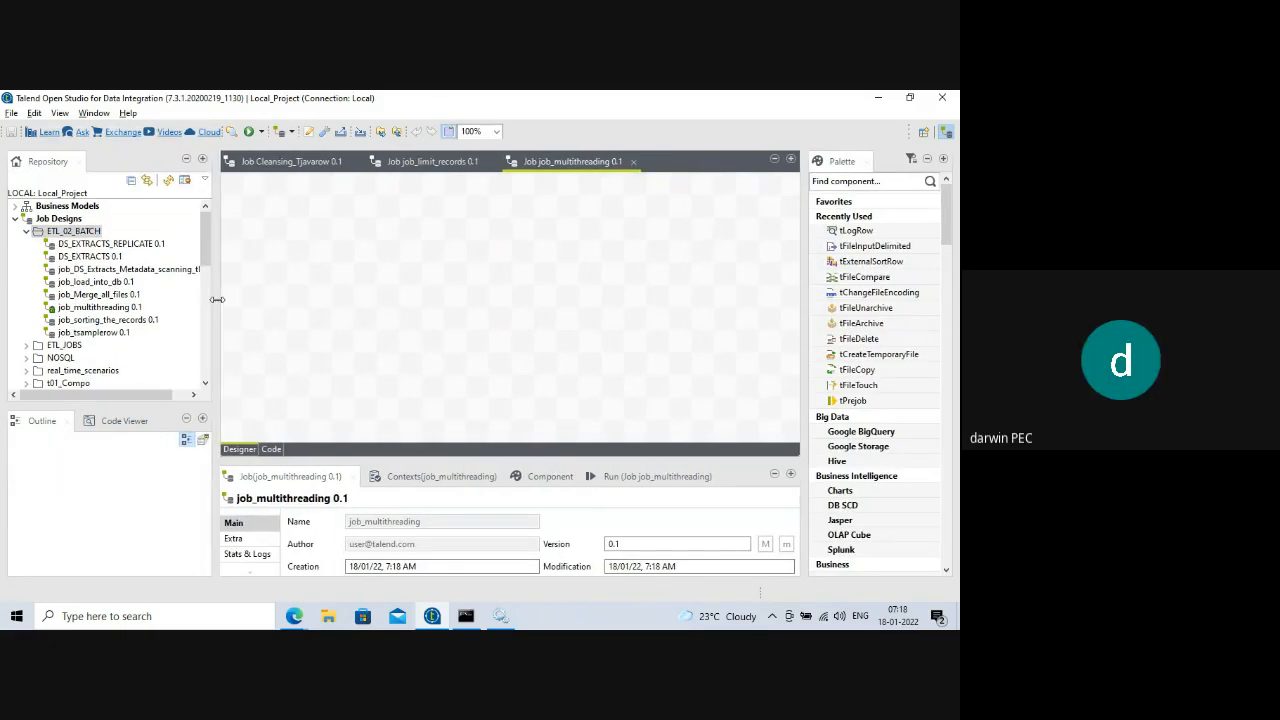
left_click_drag(258, 299, 221, 300)
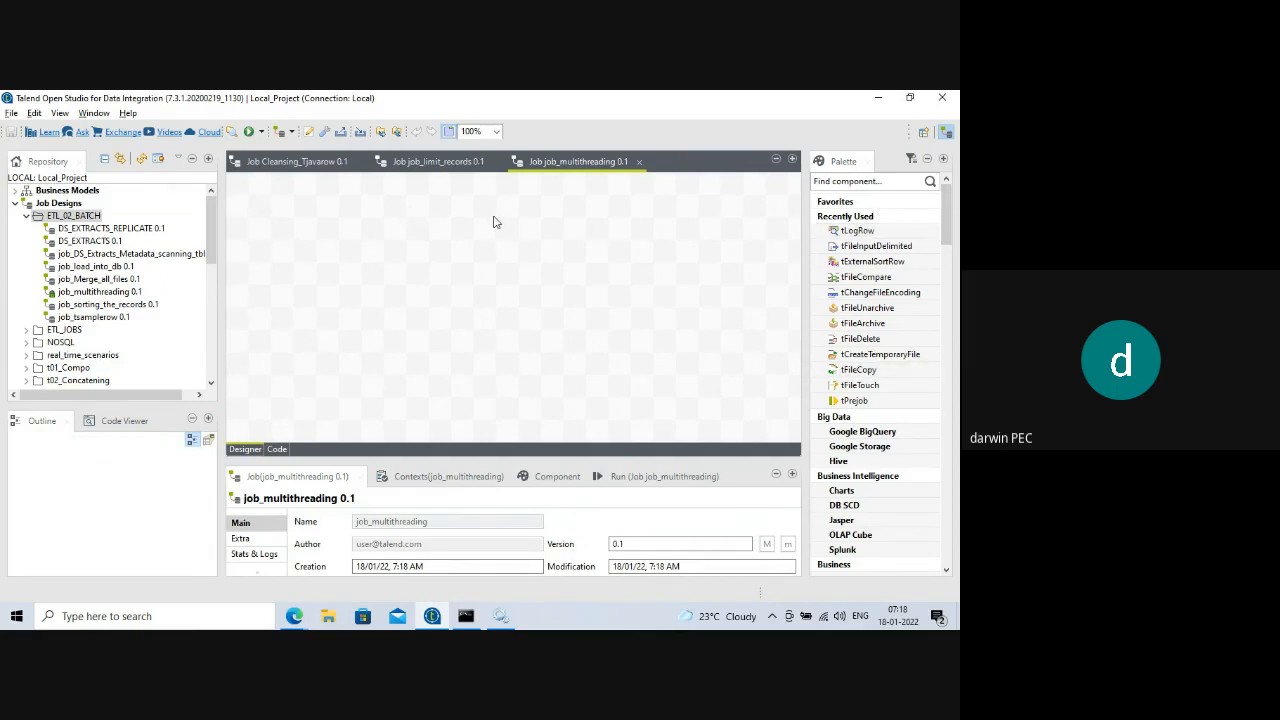
- Find the Note component in the Misc category and add it near the top of the job canvas
type("note")
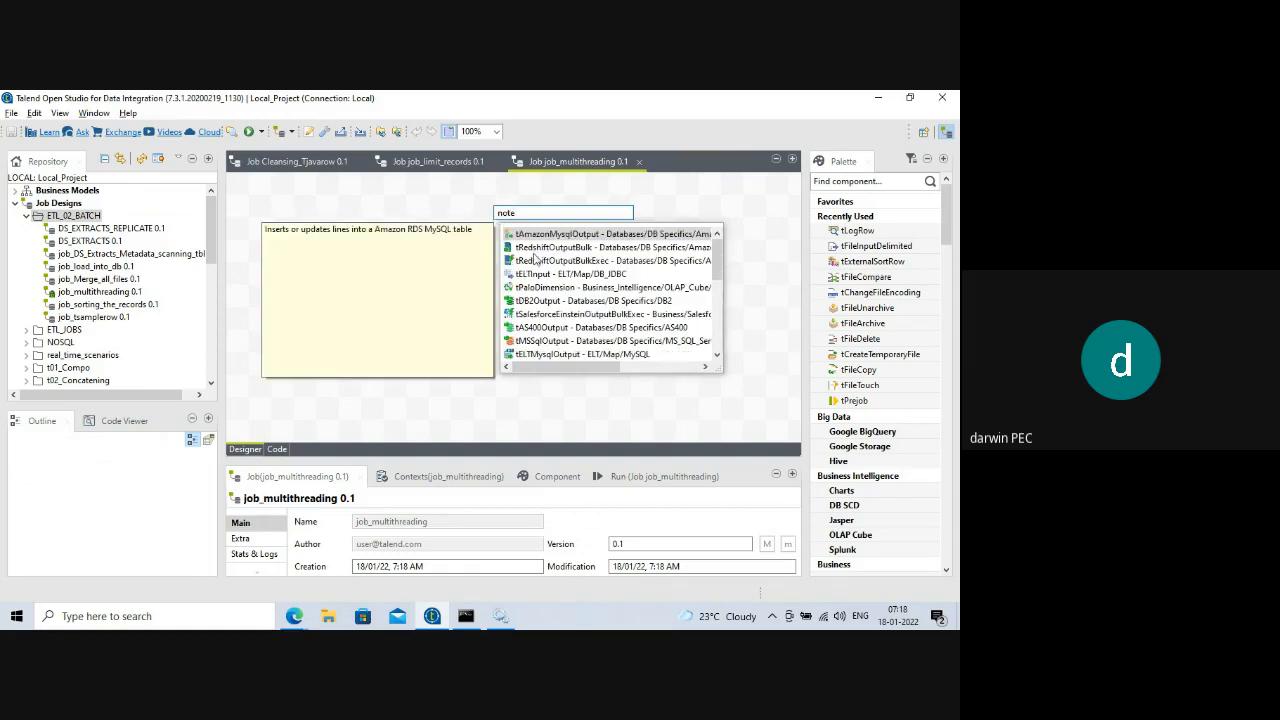
scroll(560, 300, "down", 1)
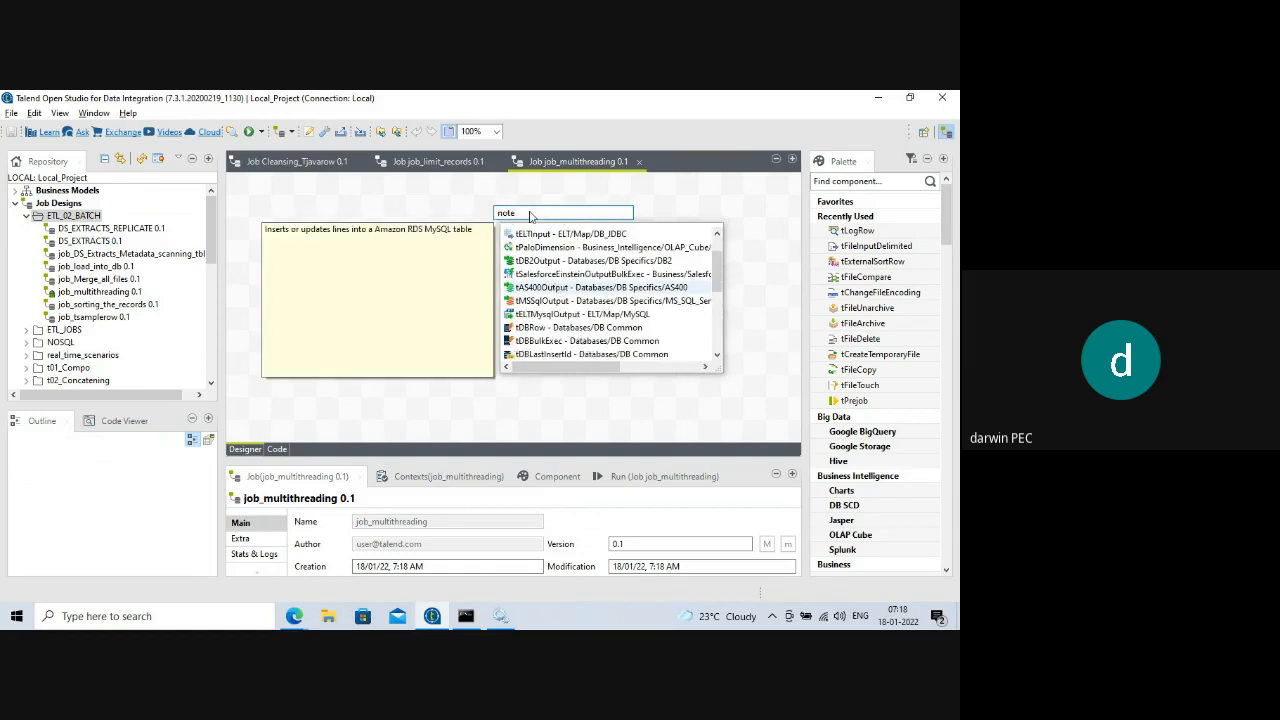
key("BackSpace")
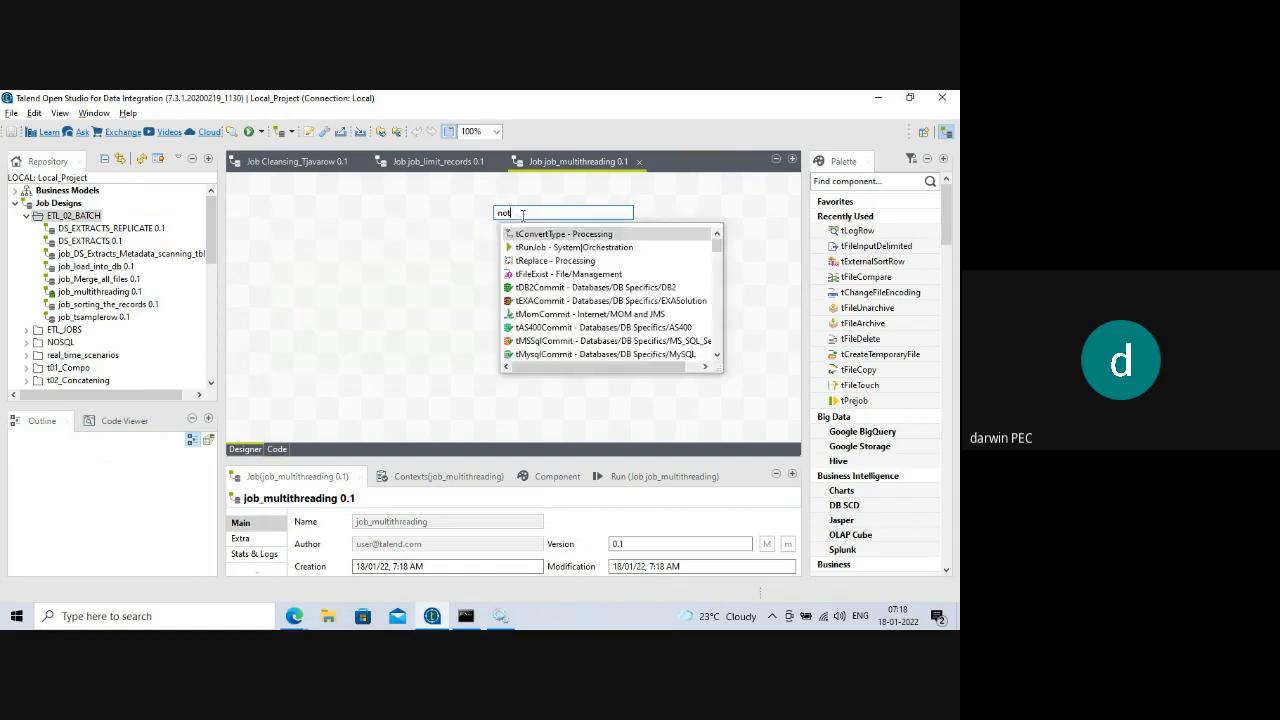
key("BackSpace")
key("BackSpace")
key("BackSpace")
type("misc")
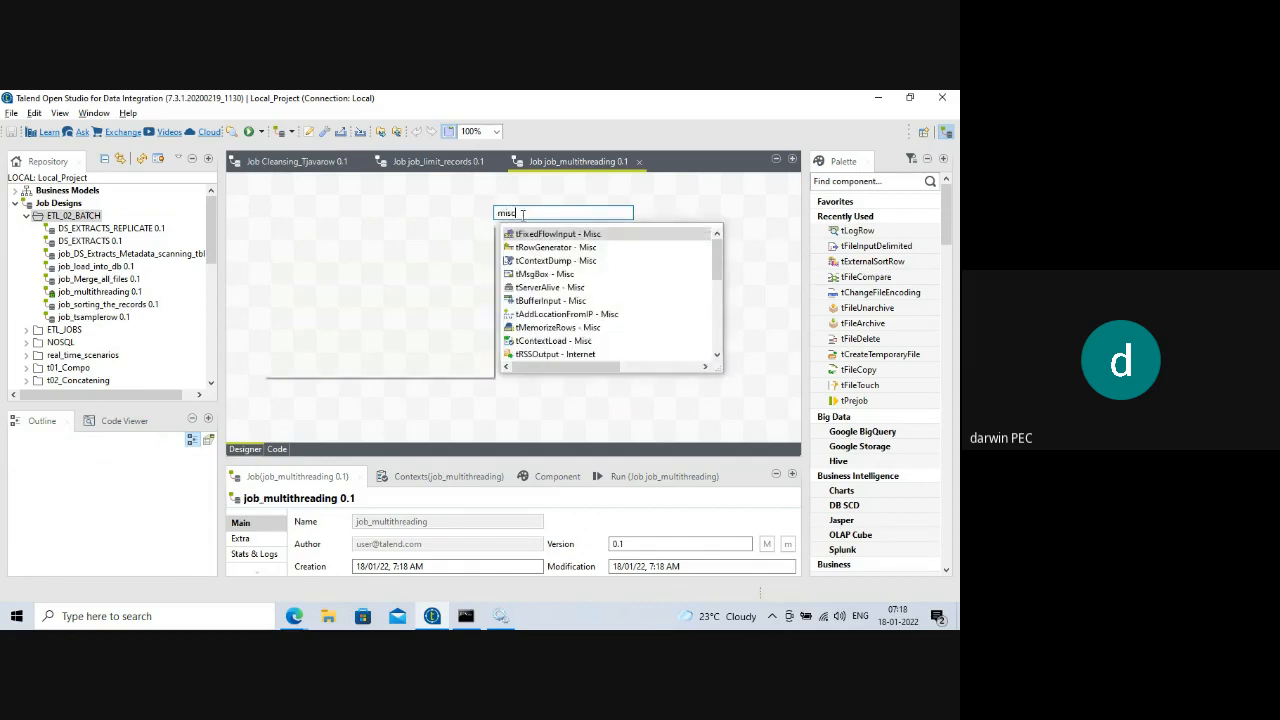
scroll(565, 298, "down", 2)
scroll(565, 298, "down", 5)
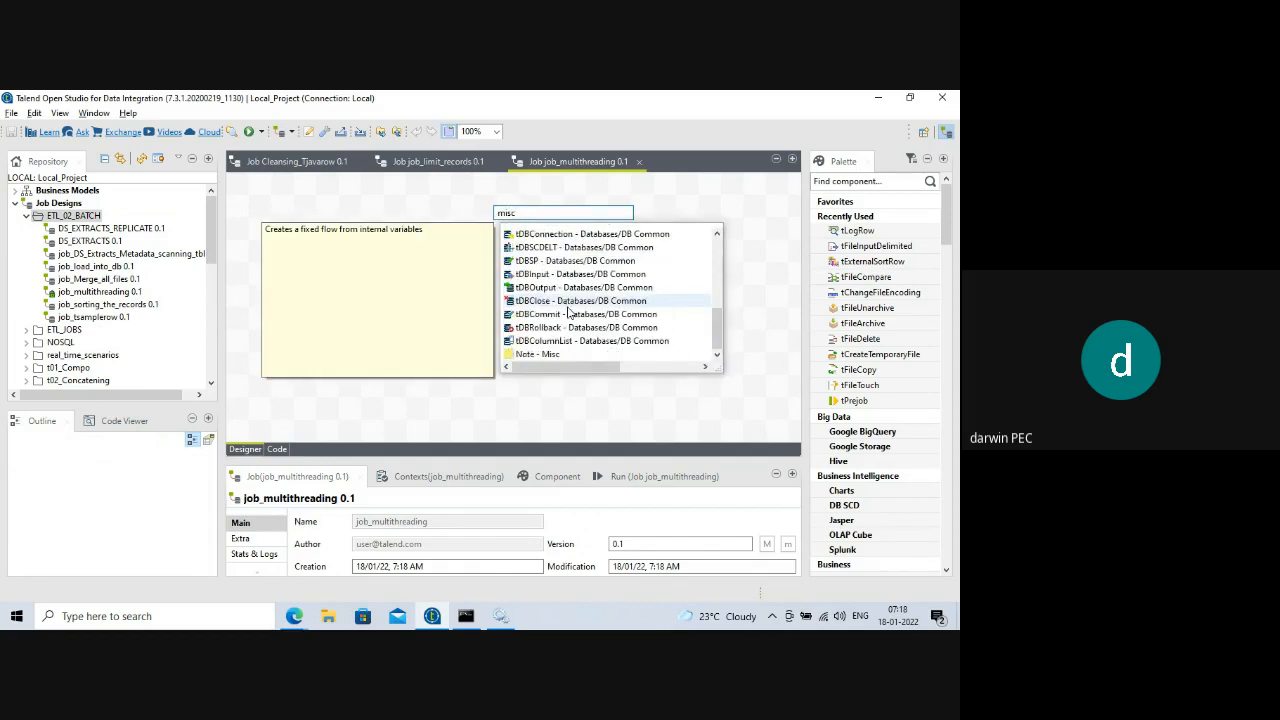
left_click(548, 356)
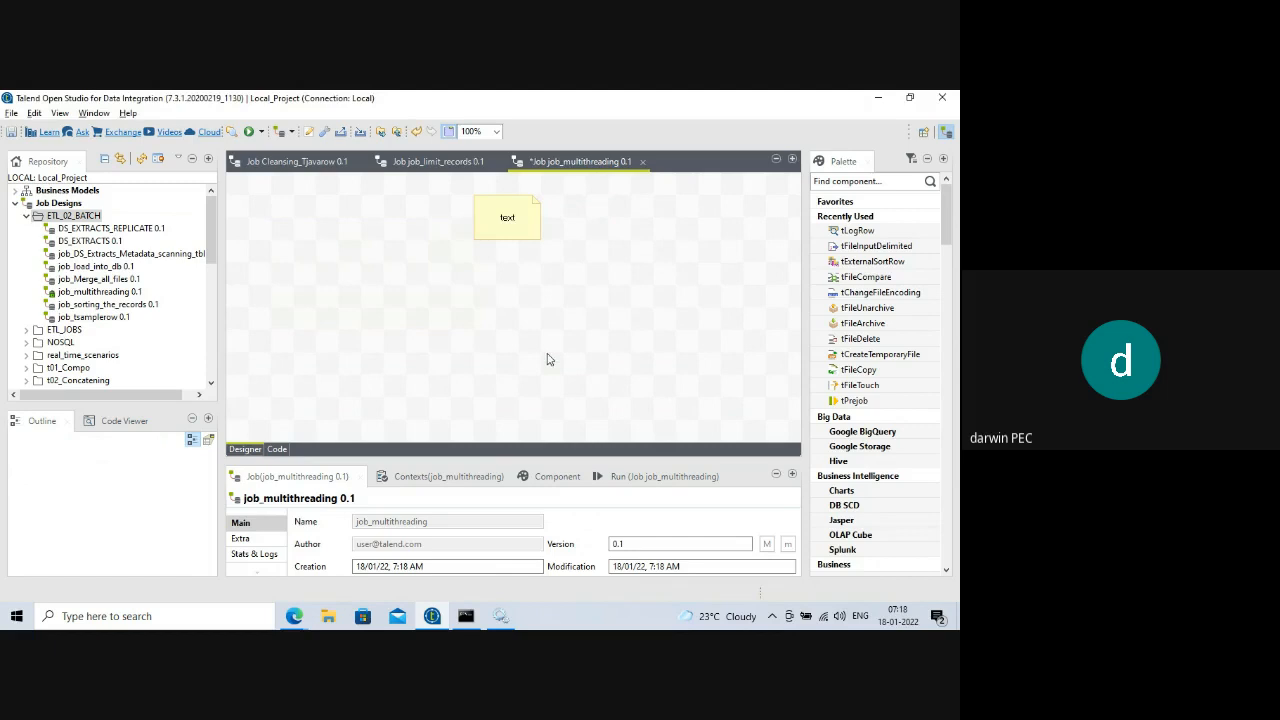
left_click(513, 224)
type("M")
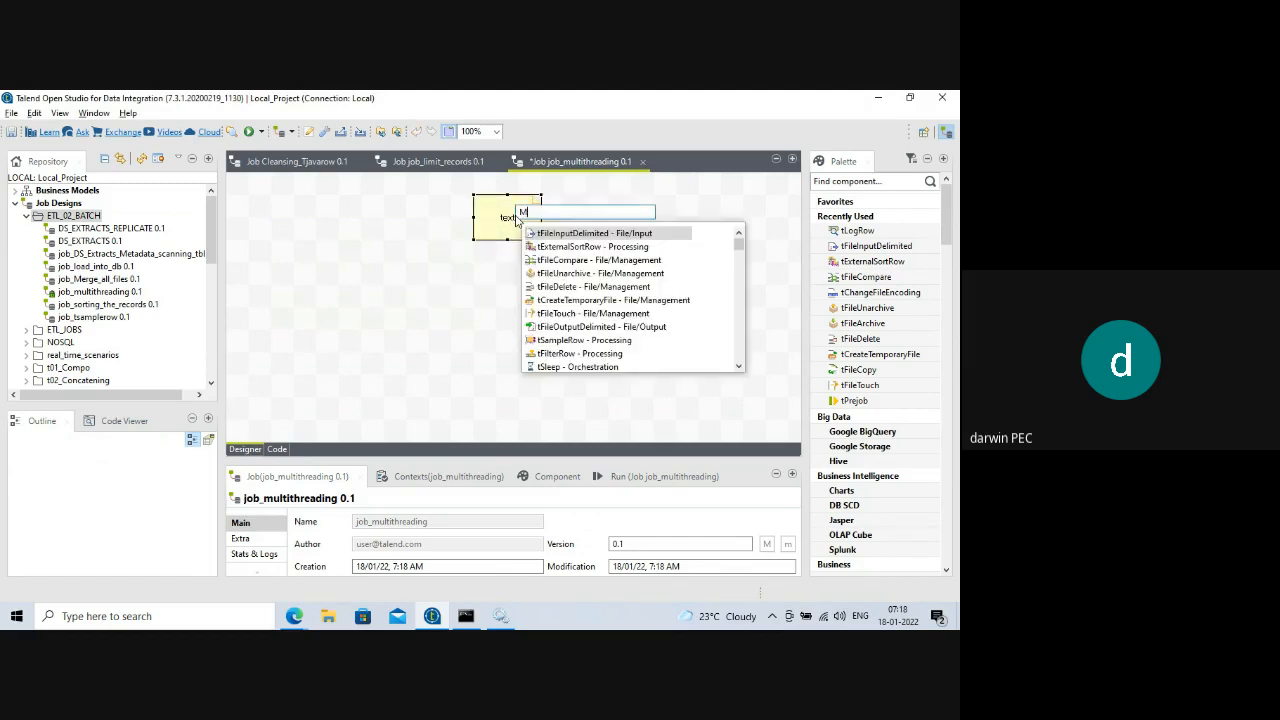
type("a")
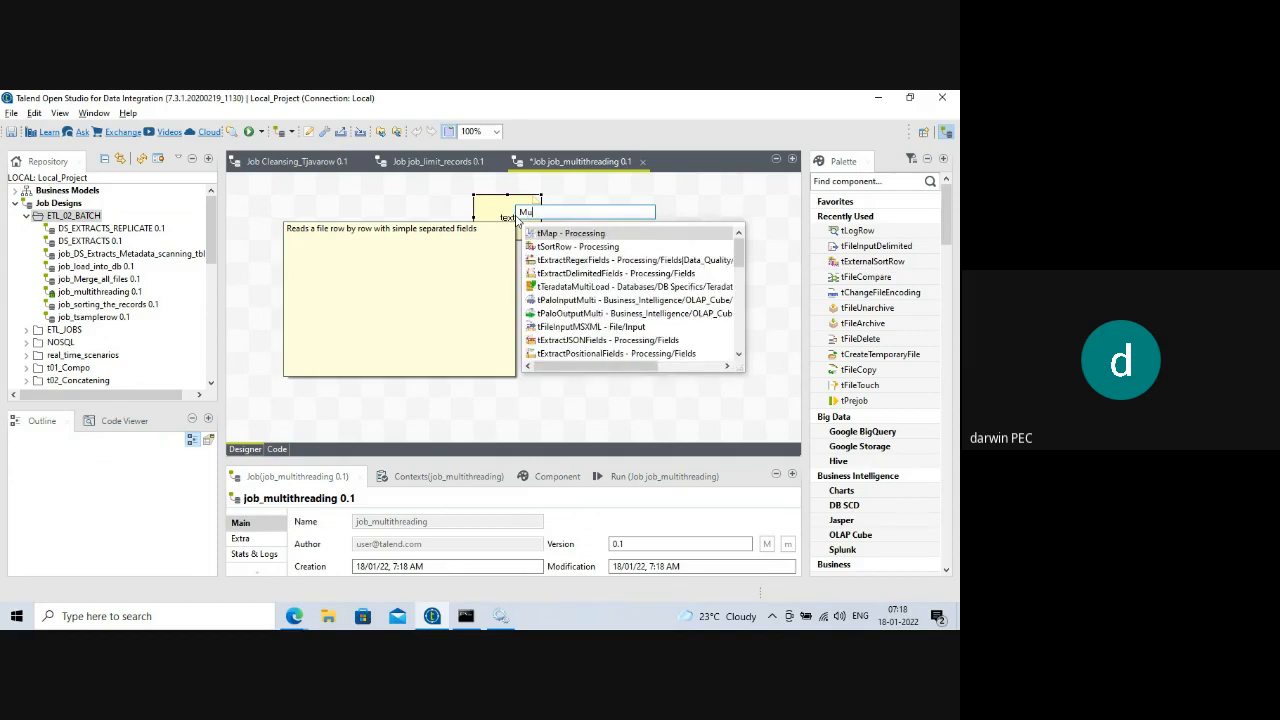
type("ltithread")
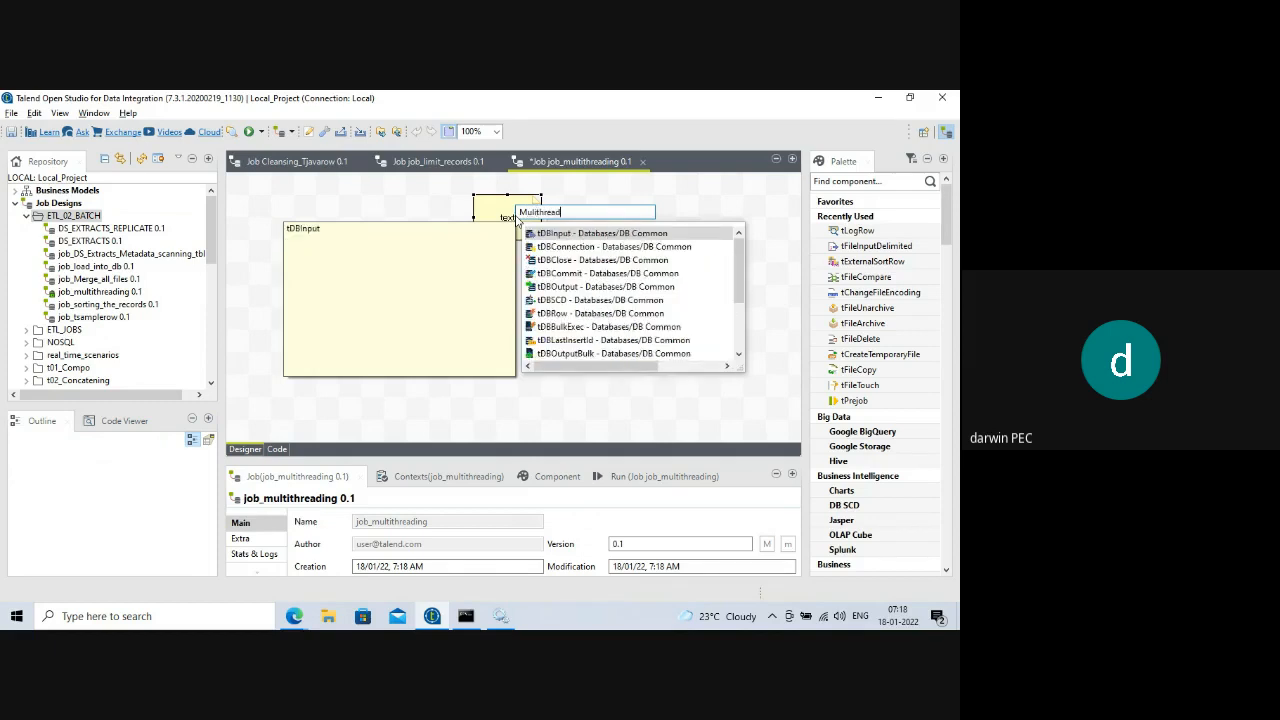
type("ing")
left_click(683, 200)
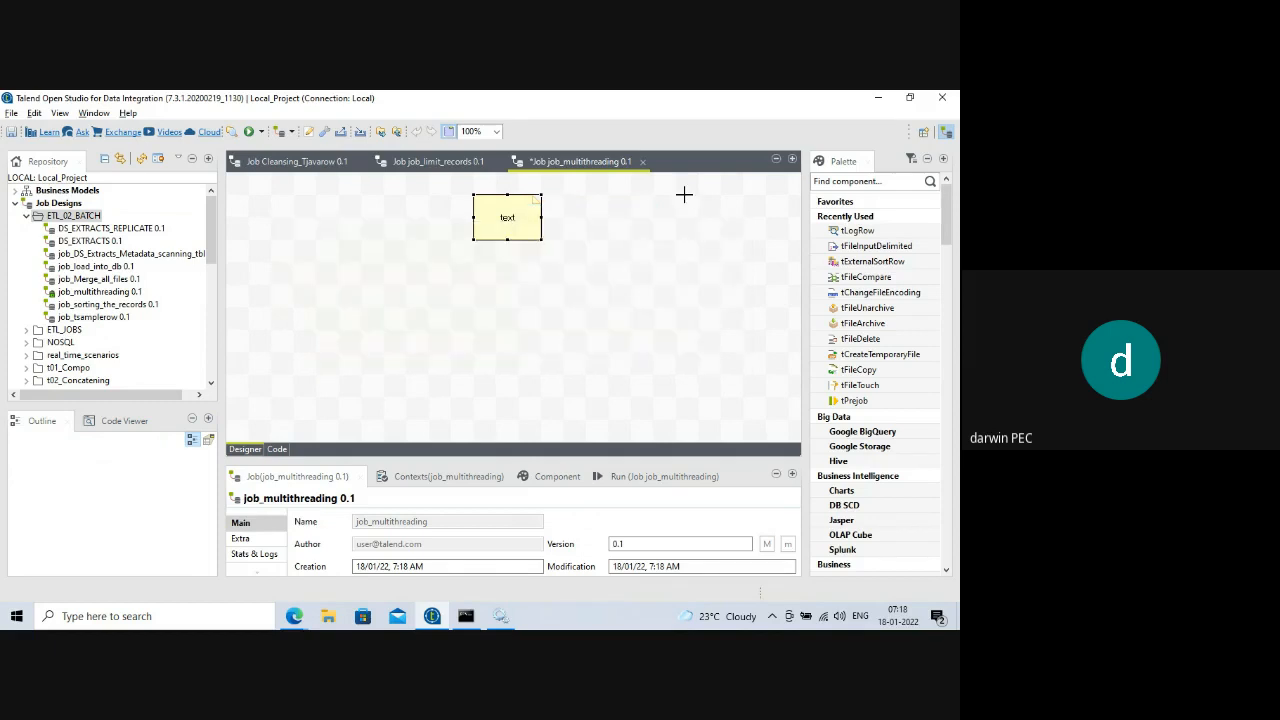
left_click(503, 225)
left_click(504, 225)
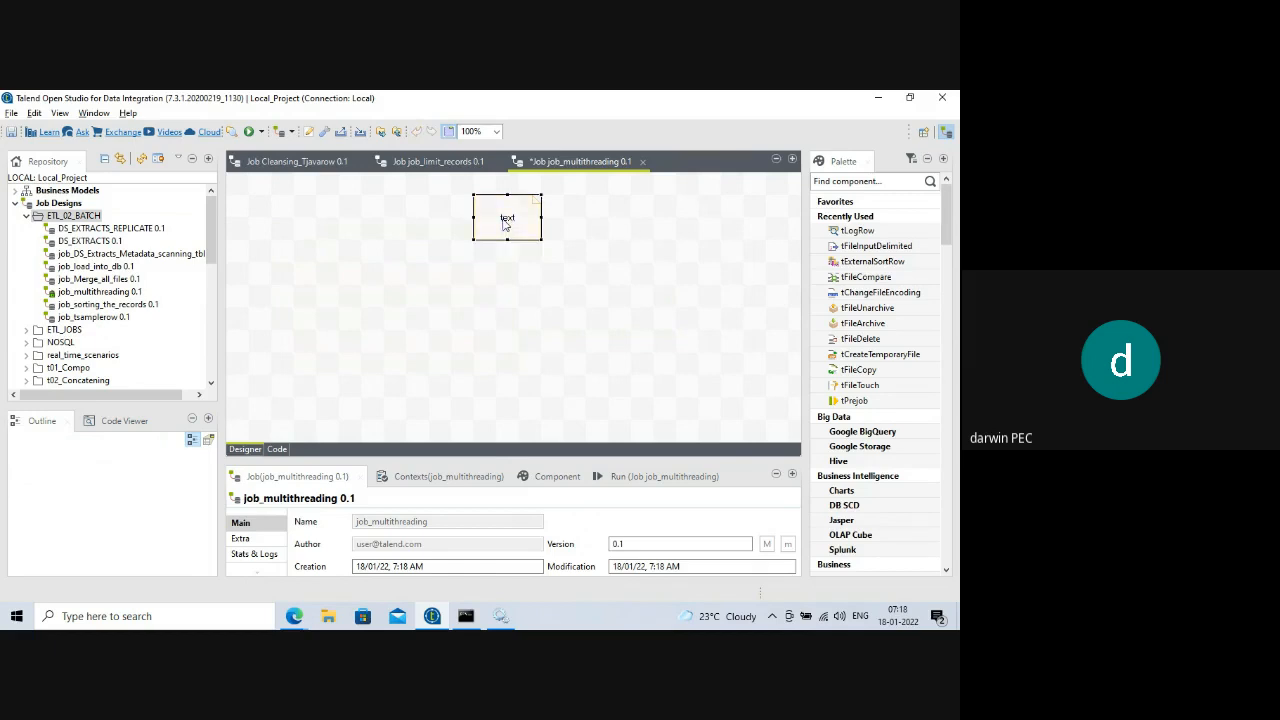
type("mu")
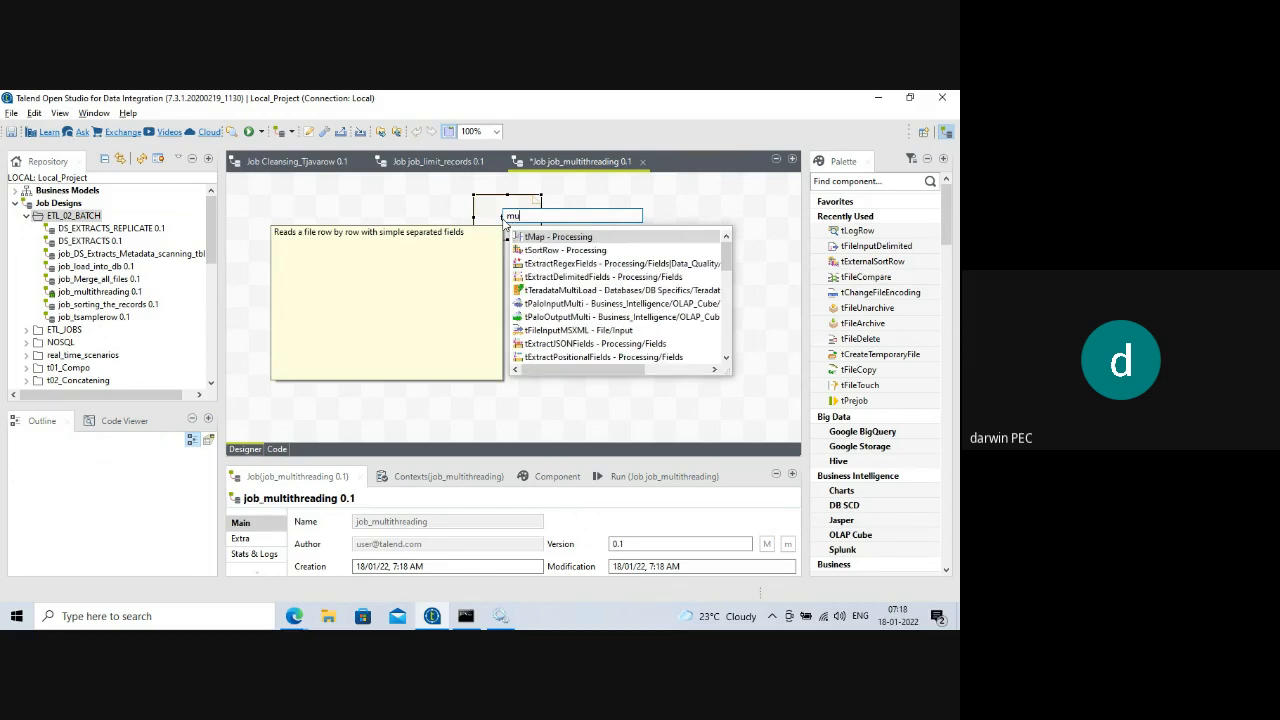
type("ltithrea")
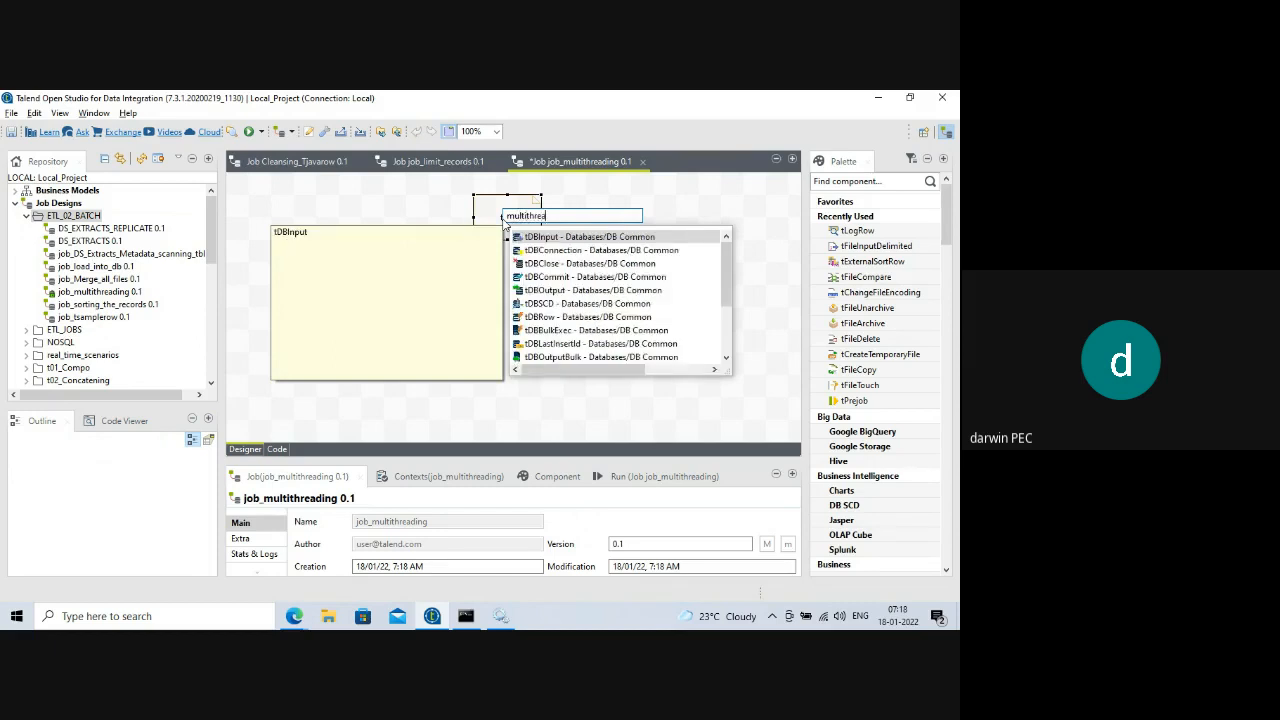
type("ding")
key("Return")
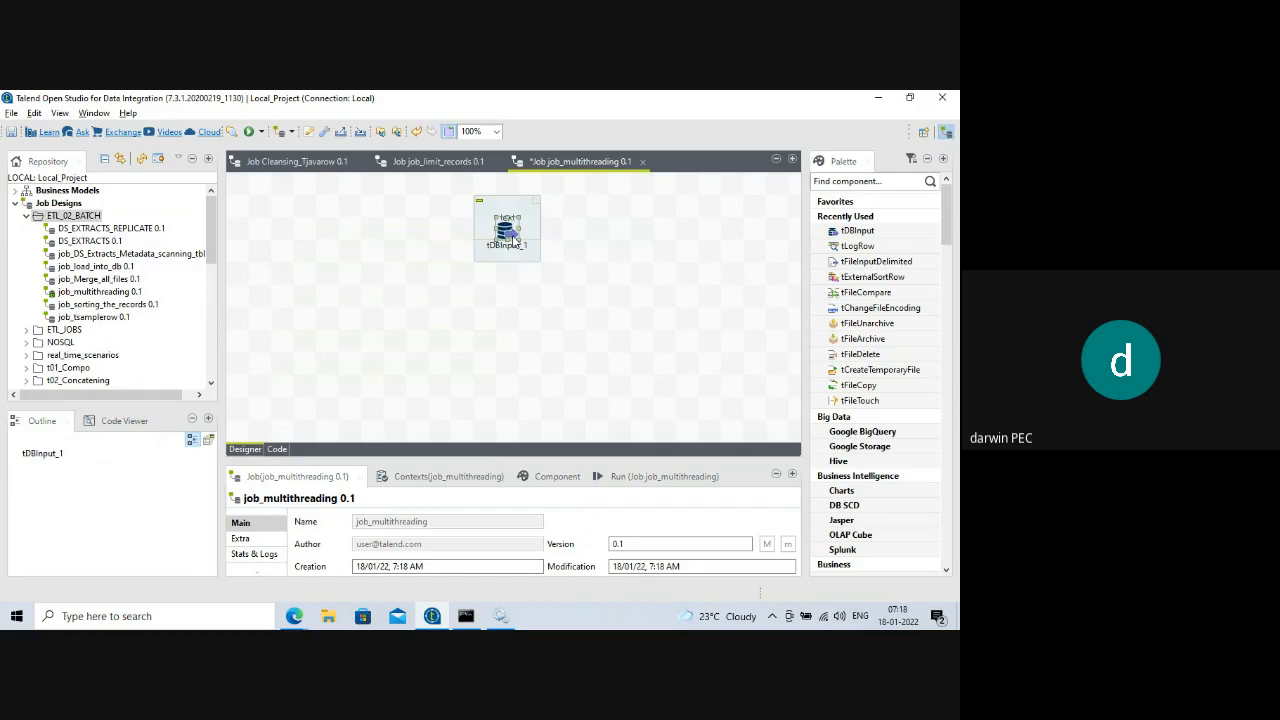
key("Delete")
left_click(513, 227)
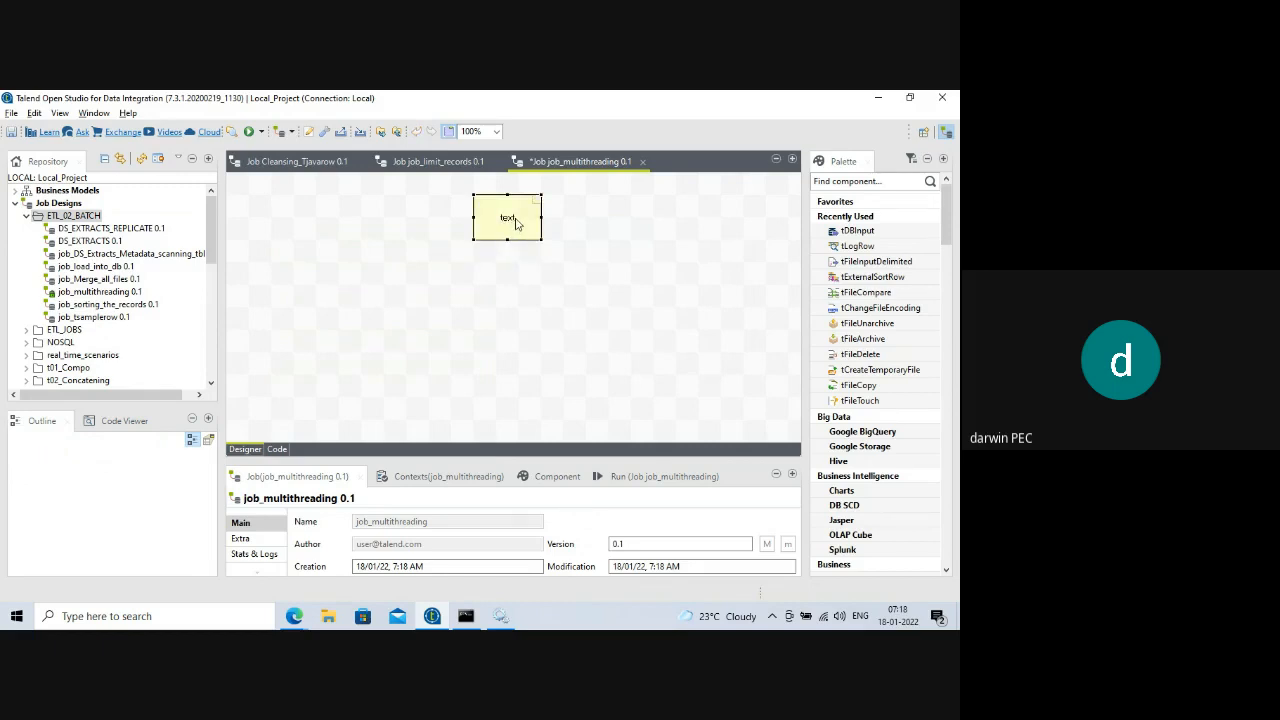
right_click(516, 224)
left_click(508, 226)
type("m")
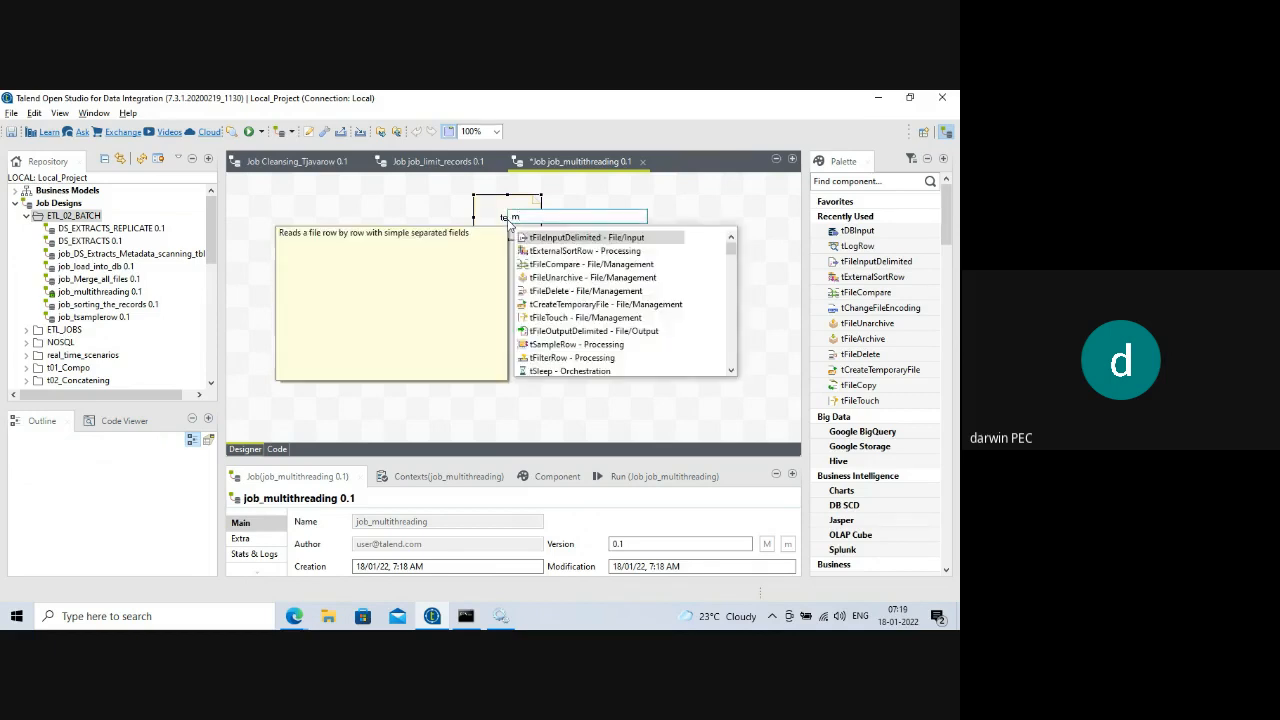
type("ult")
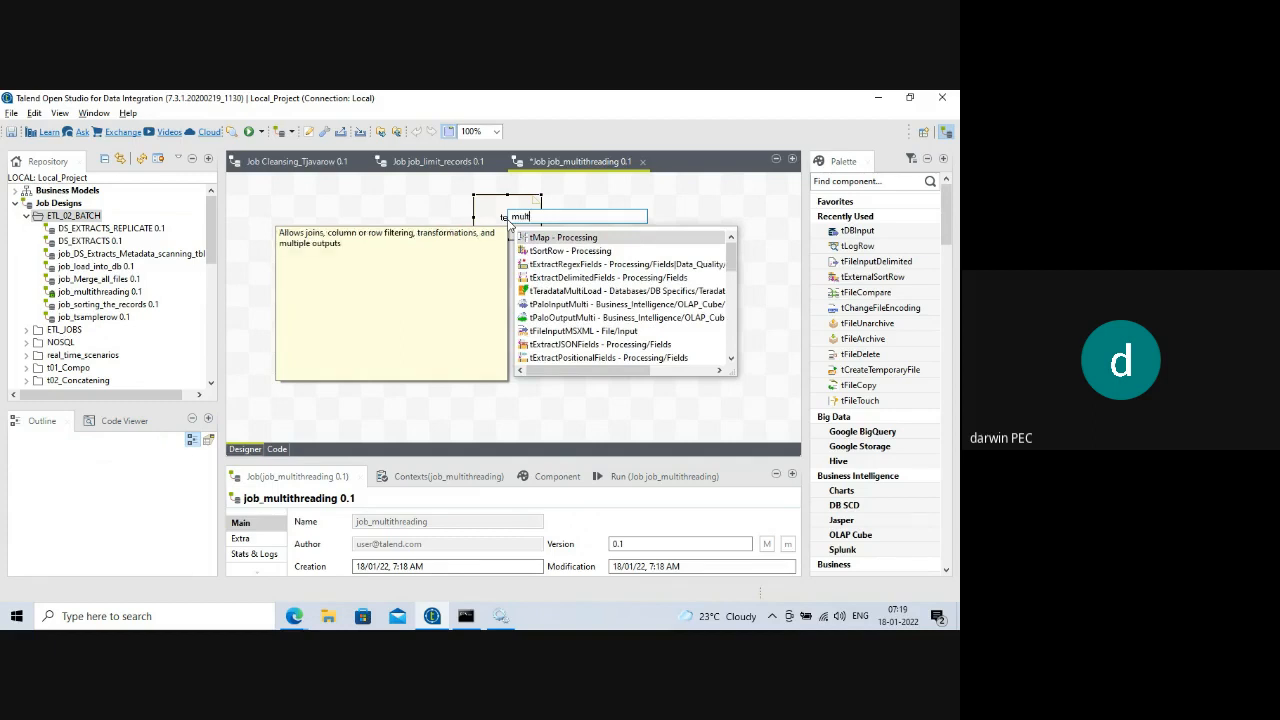
type("ithreading")
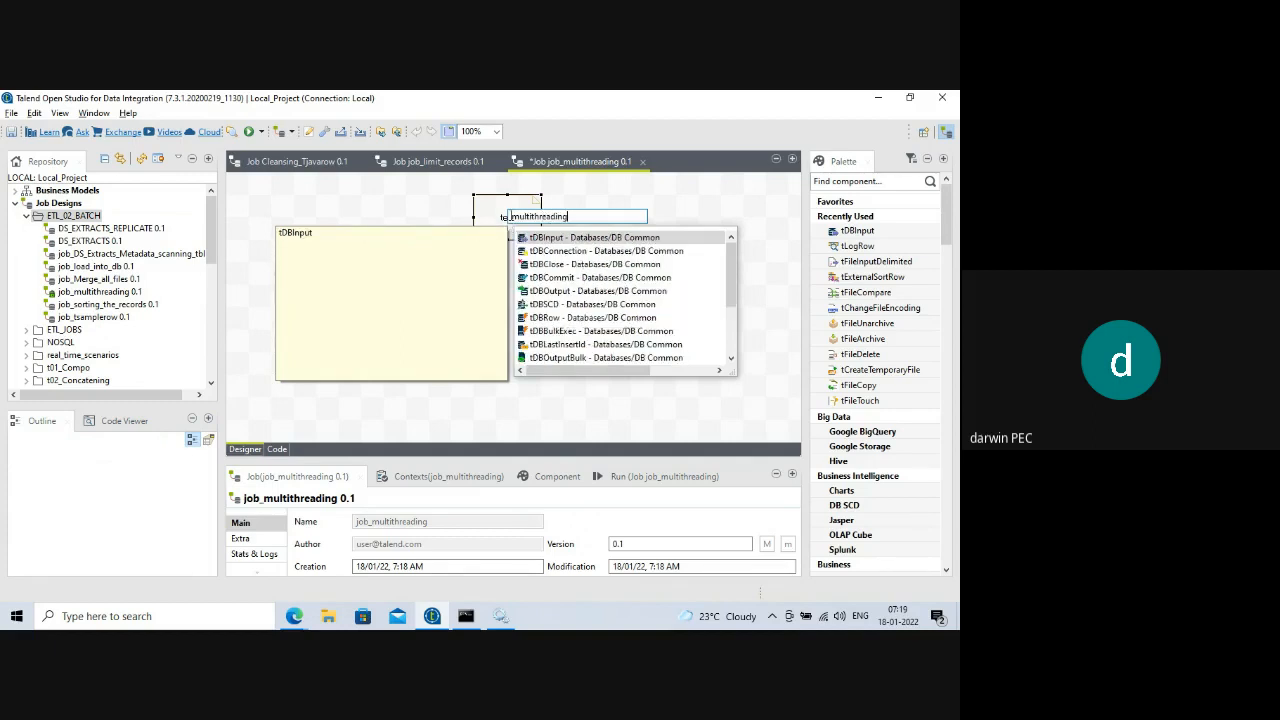
left_click(506, 206)
- Replace the note's placeholder text with "MultiThreading"
double_click(525, 214)
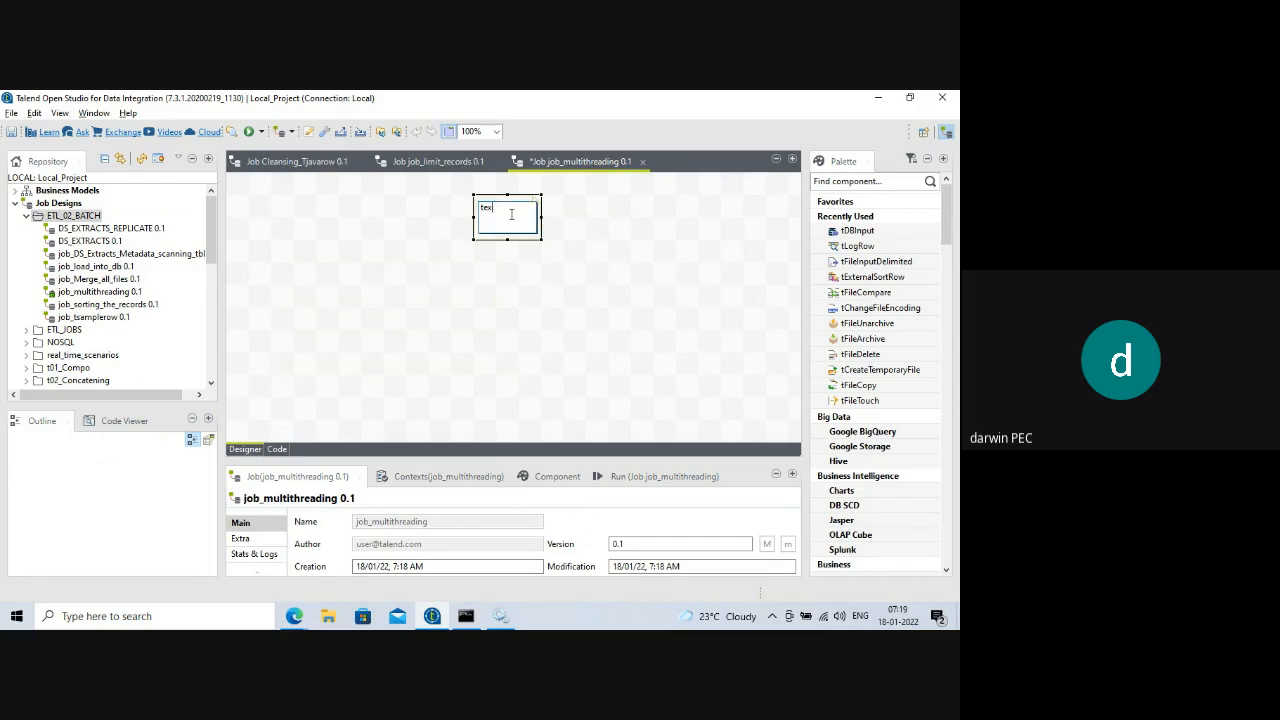
key("BackSpace")
key("BackSpace")
key("BackSpace")
type("Multi-T")
key("BackSpace")
type("Threading")
- Reposition the MultiThreading note and widen it on both sides to fit its full text on one line
left_click_drag(541, 217, 642, 216)
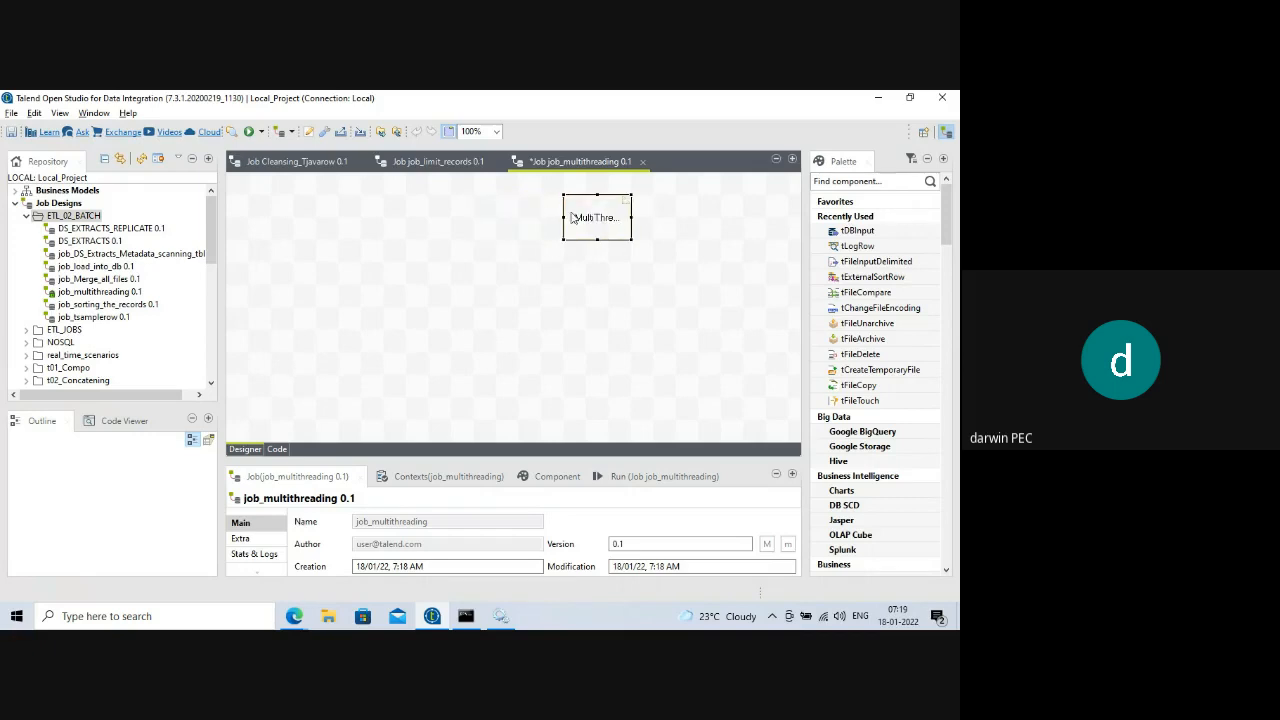
left_click_drag(563, 218, 451, 217)
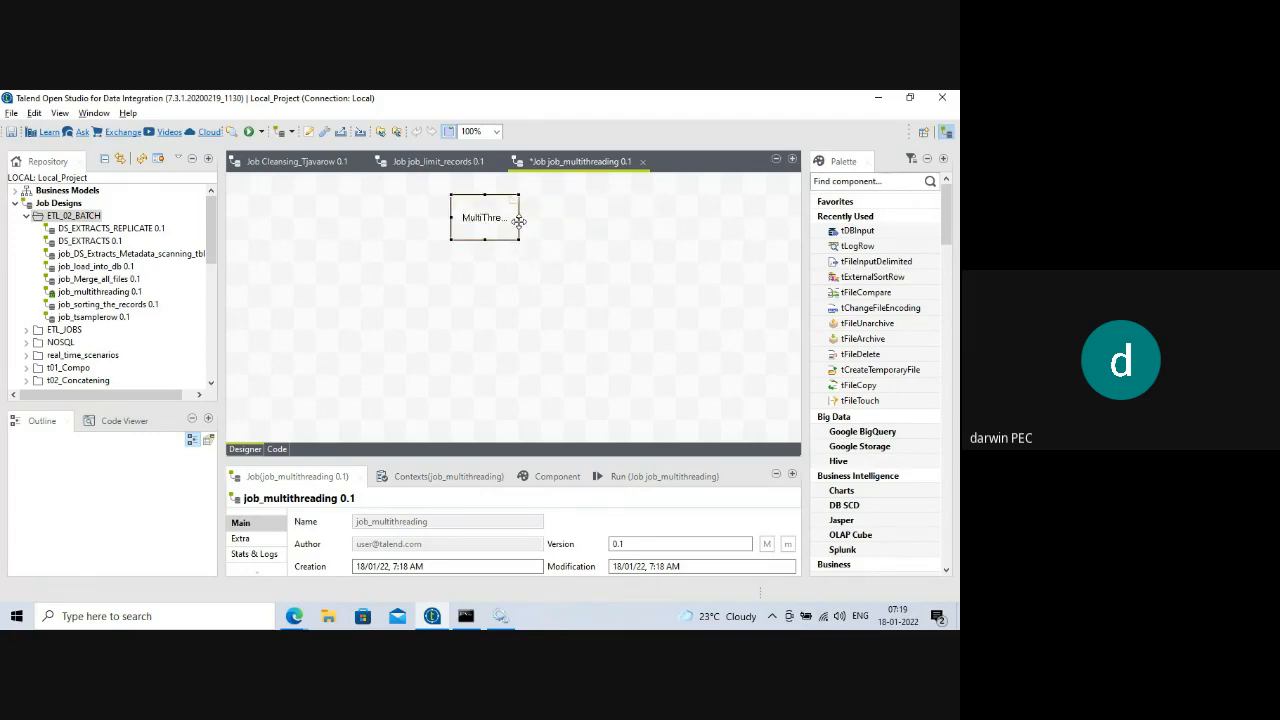
left_click_drag(516, 194, 609, 217)
left_click_drag(476, 228, 383, 216)
left_click(488, 278)
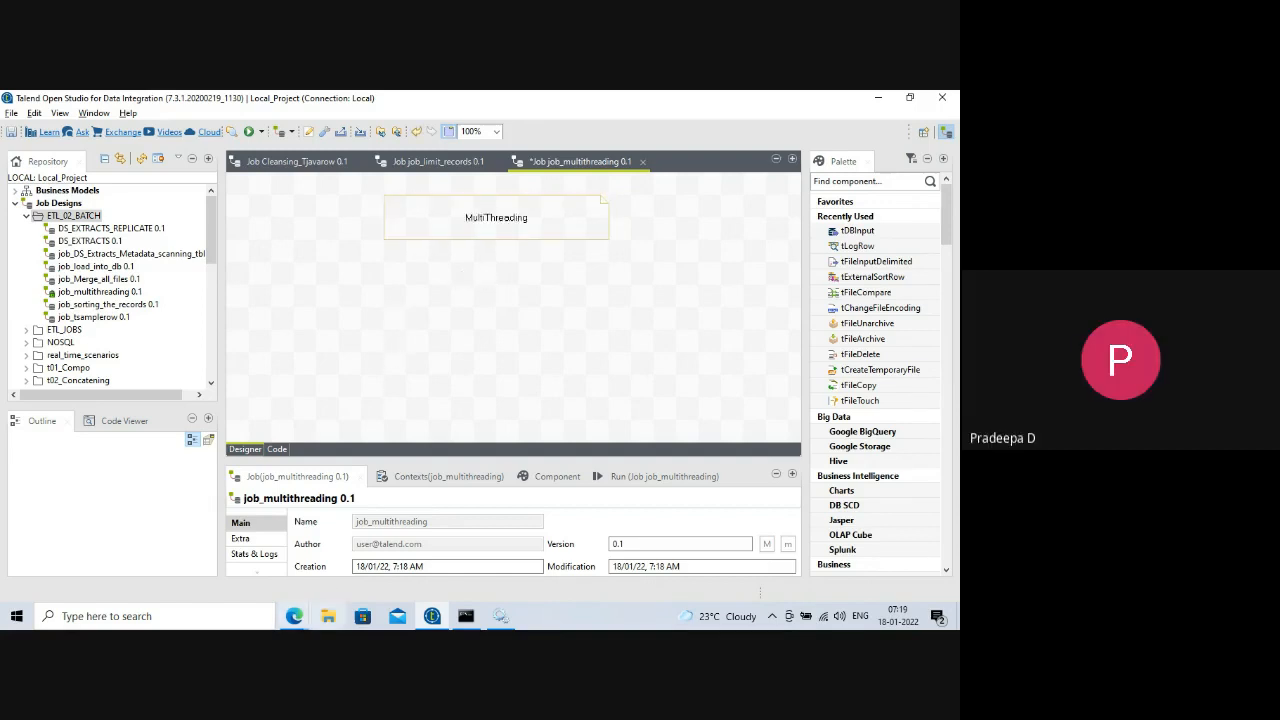
mouse_move(295, 616)
left_click(207, 548)
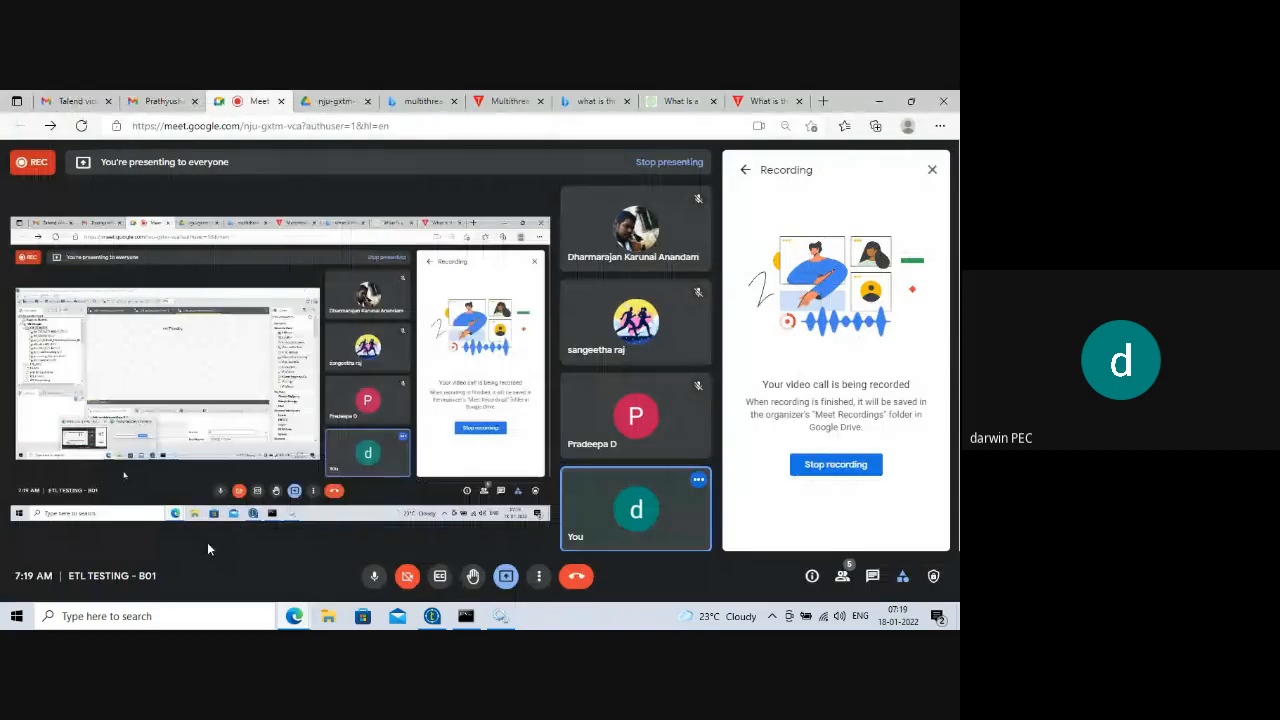
left_click(879, 102)
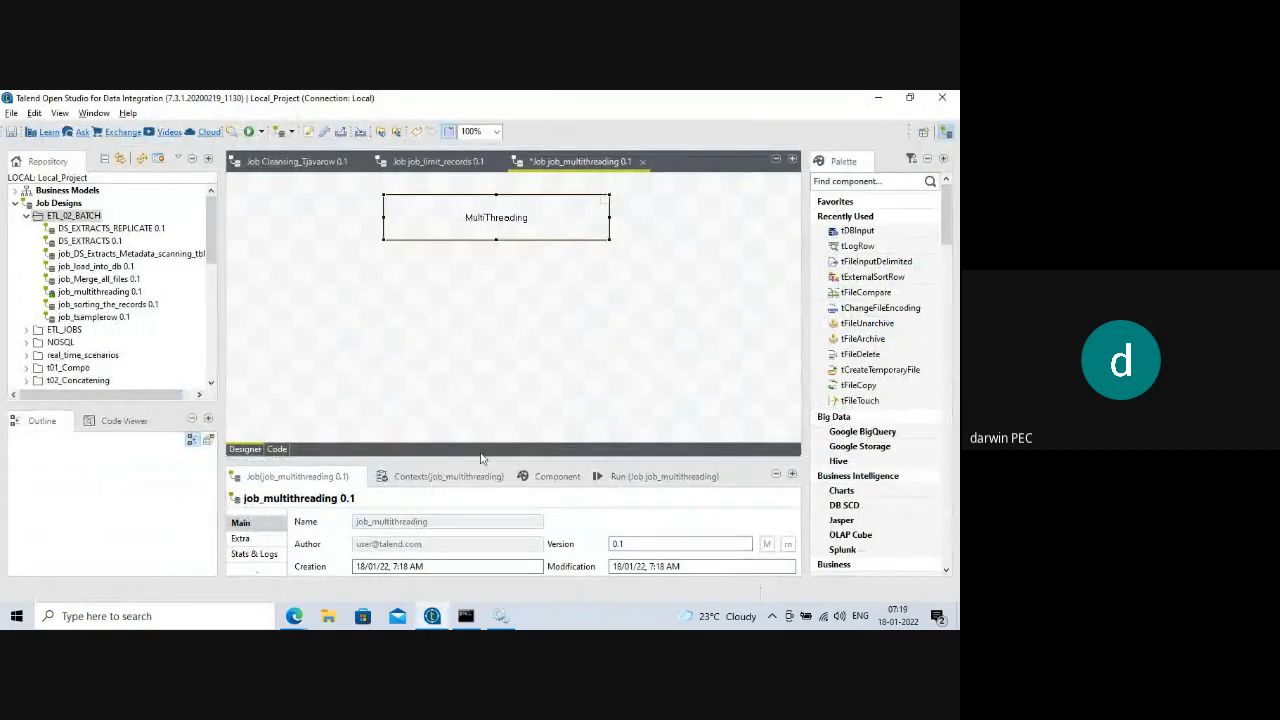
left_click_drag(470, 461, 457, 457)
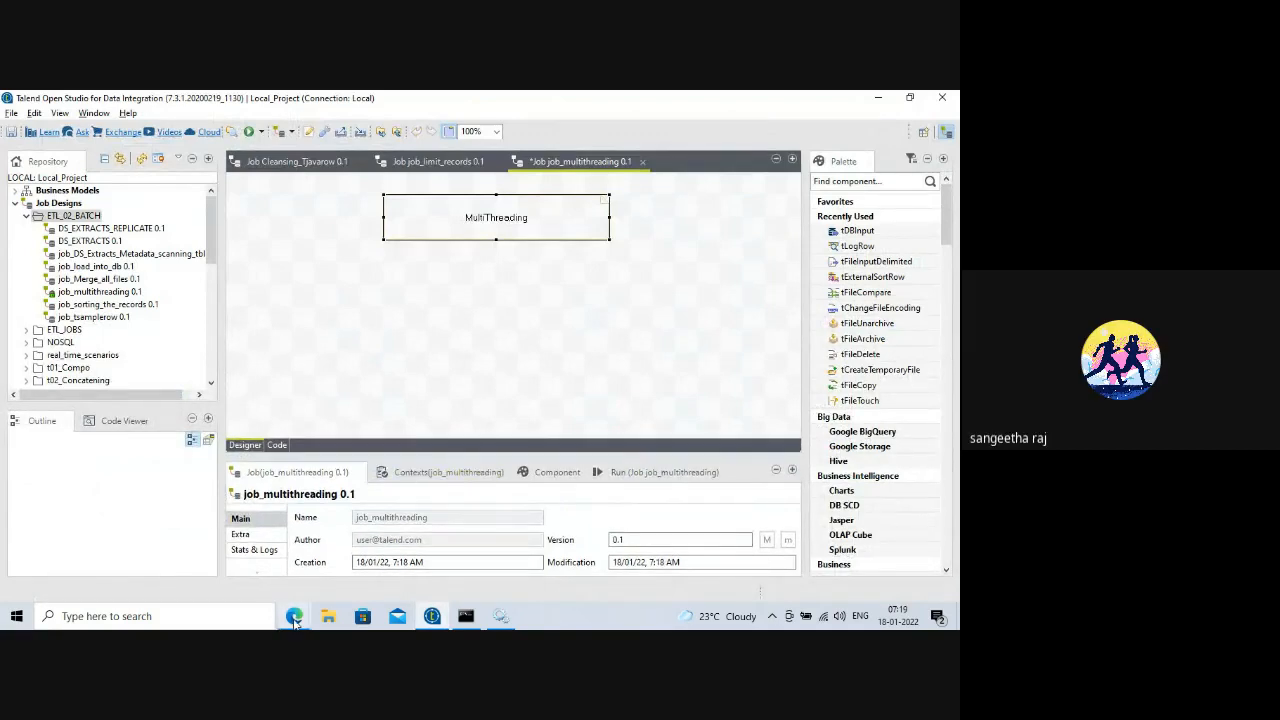
mouse_move(294, 616)
left_click(199, 550)
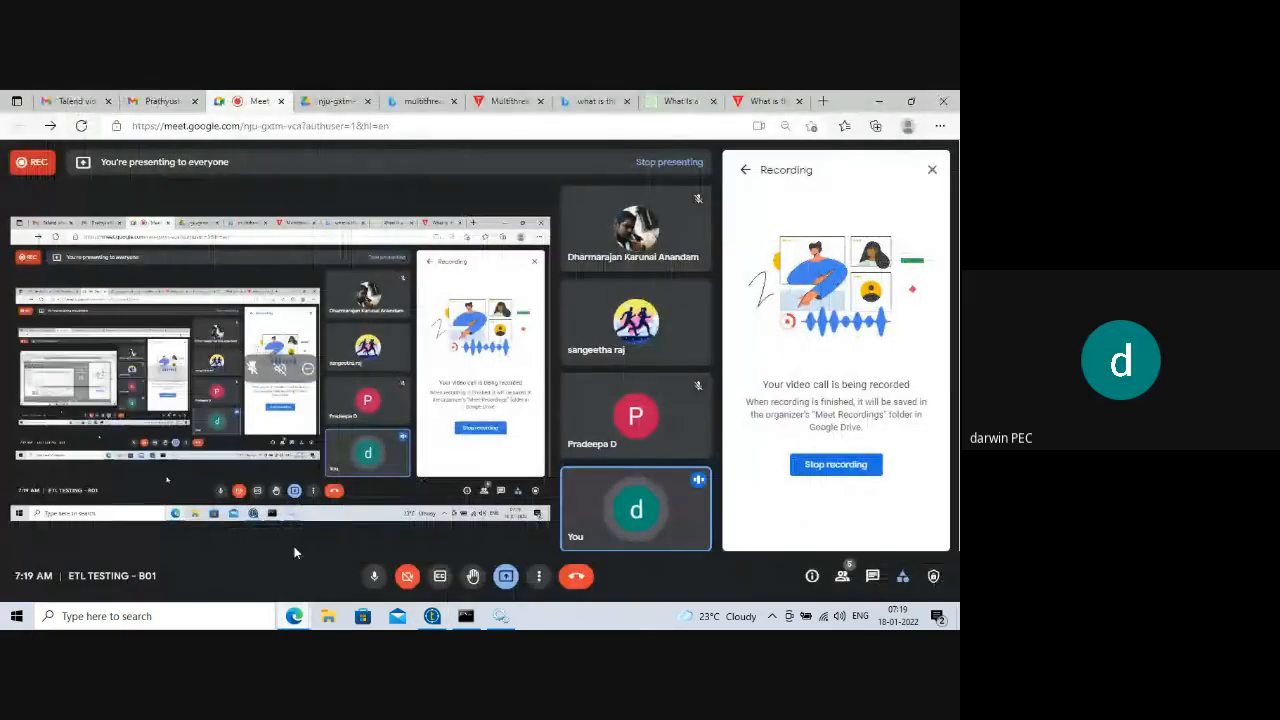
left_click(879, 99)
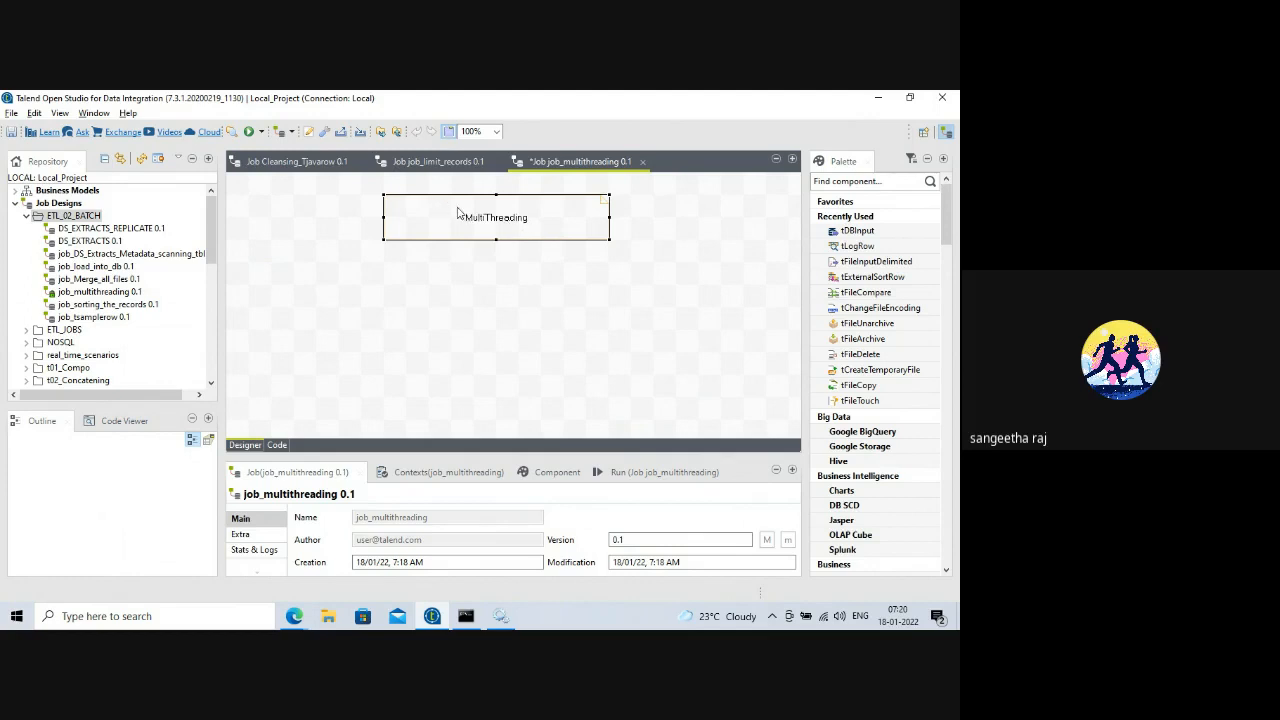
- Move the MultiThreading note further left on the canvas and enlarge the design area by shrinking the neighbouring panes
left_click_drag(466, 208, 399, 208)
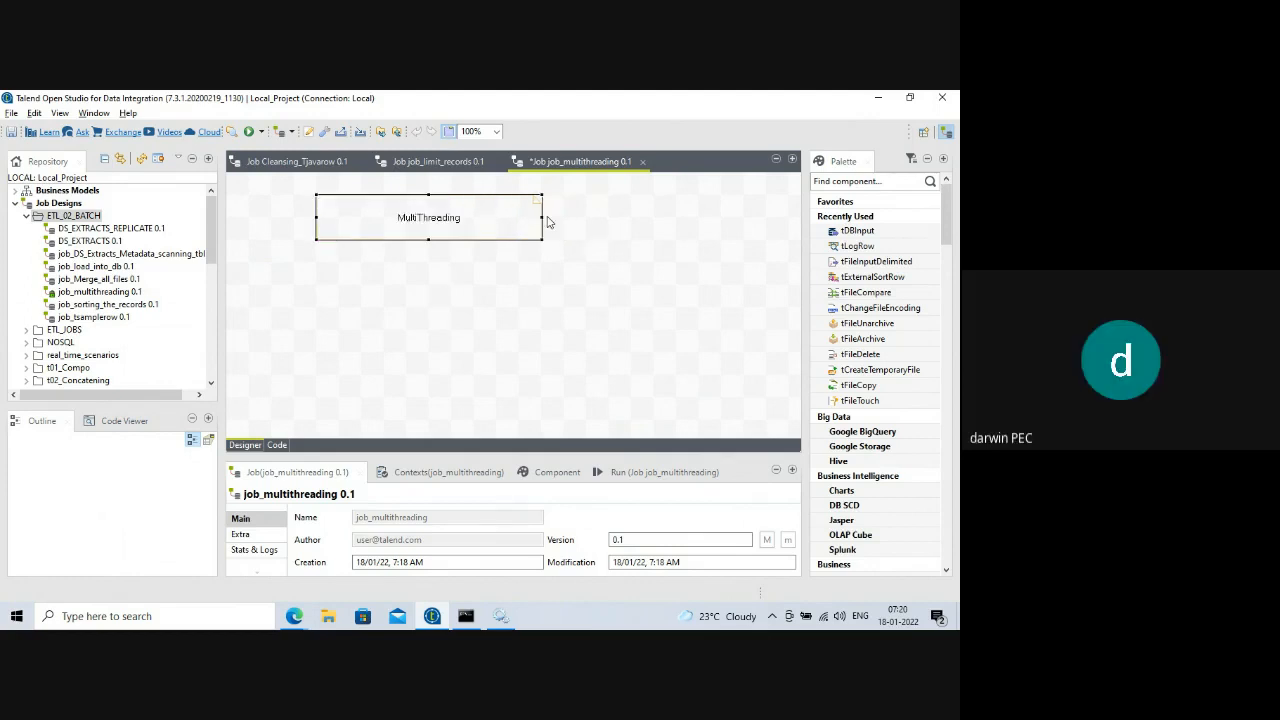
left_click_drag(547, 217, 625, 227)
left_click(466, 222)
left_click_drag(396, 453, 362, 483)
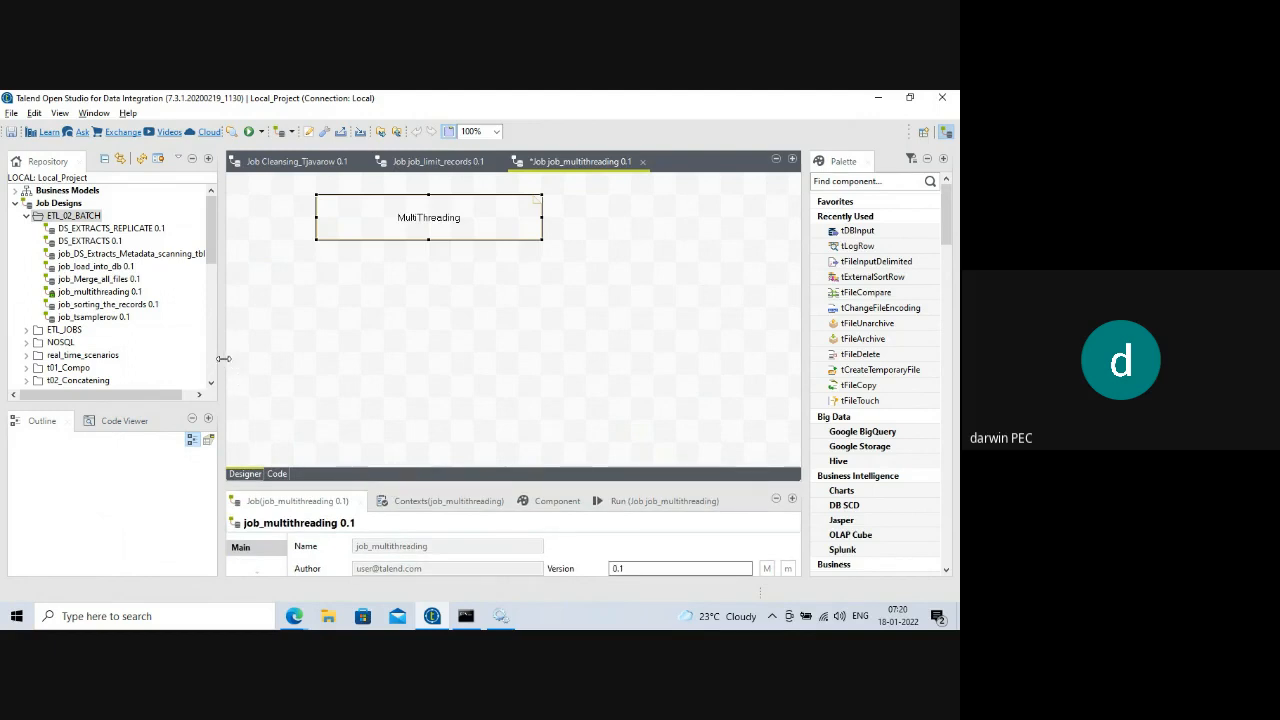
left_click_drag(221, 360, 193, 360)
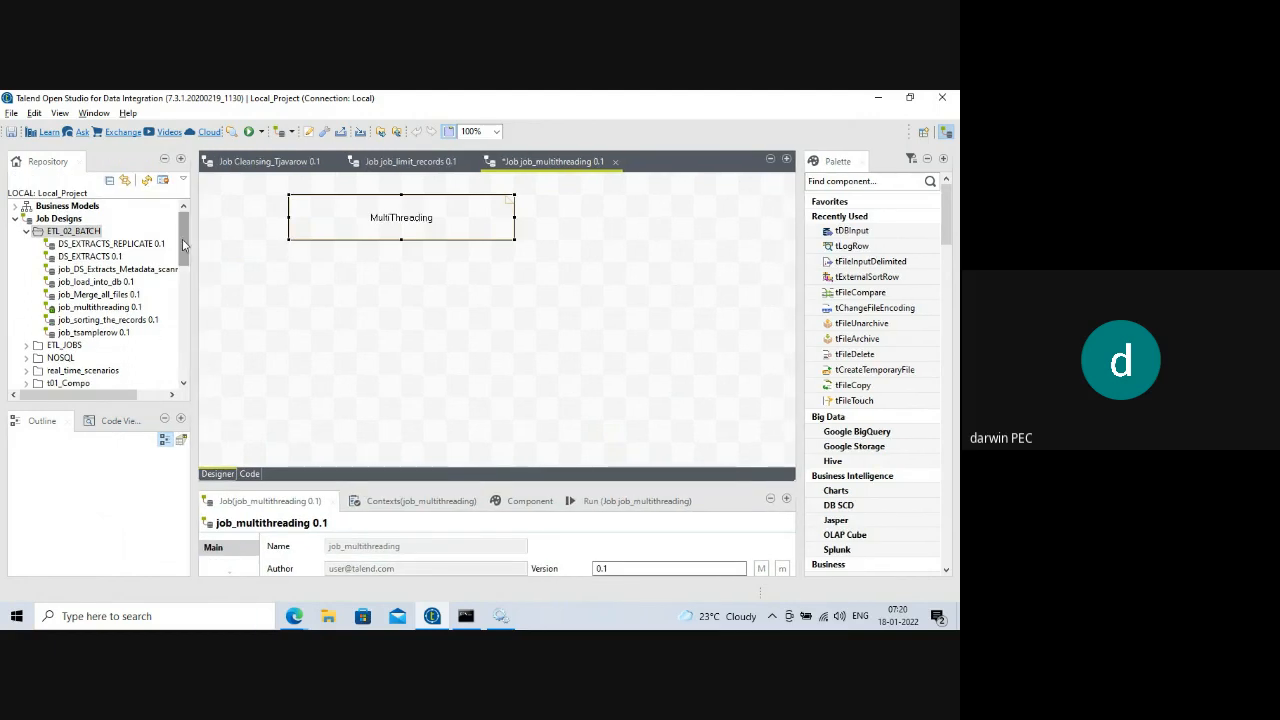
left_click_drag(184, 232, 197, 334)
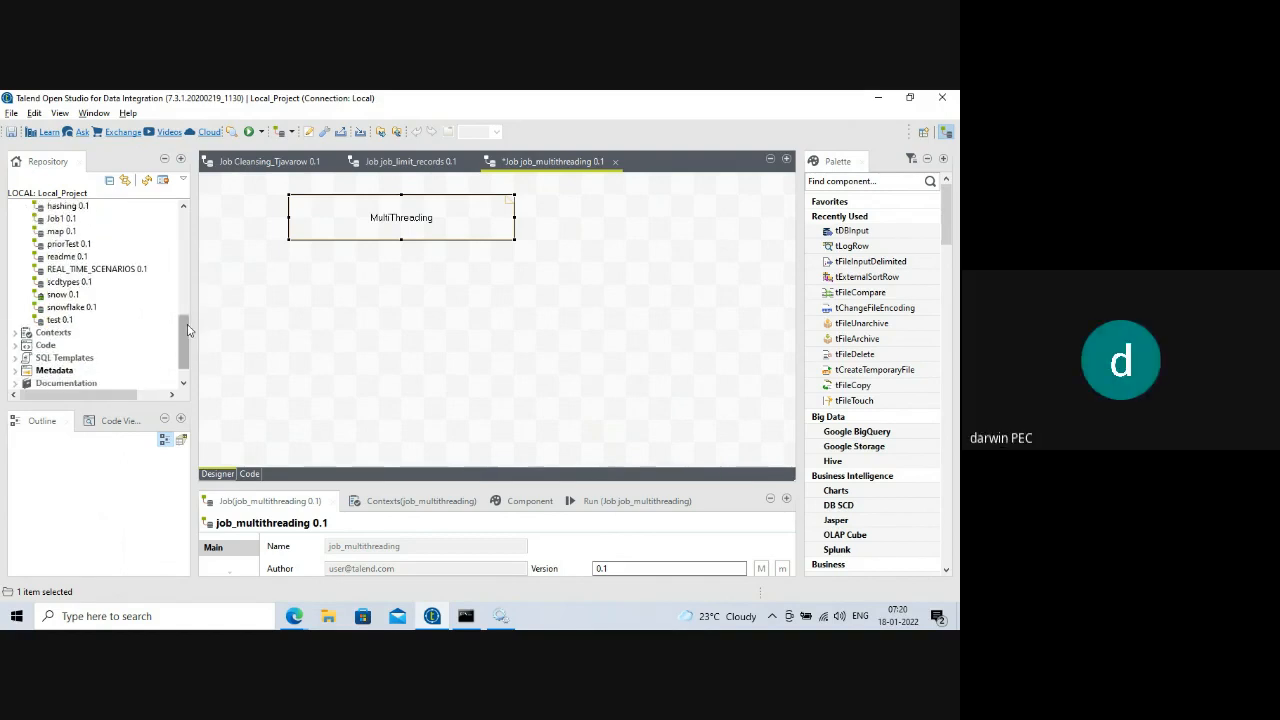
mouse_move(186, 328)
left_mouse_down()
mouse_move(186, 354)
mouse_move(192, 319)
left_mouse_up()
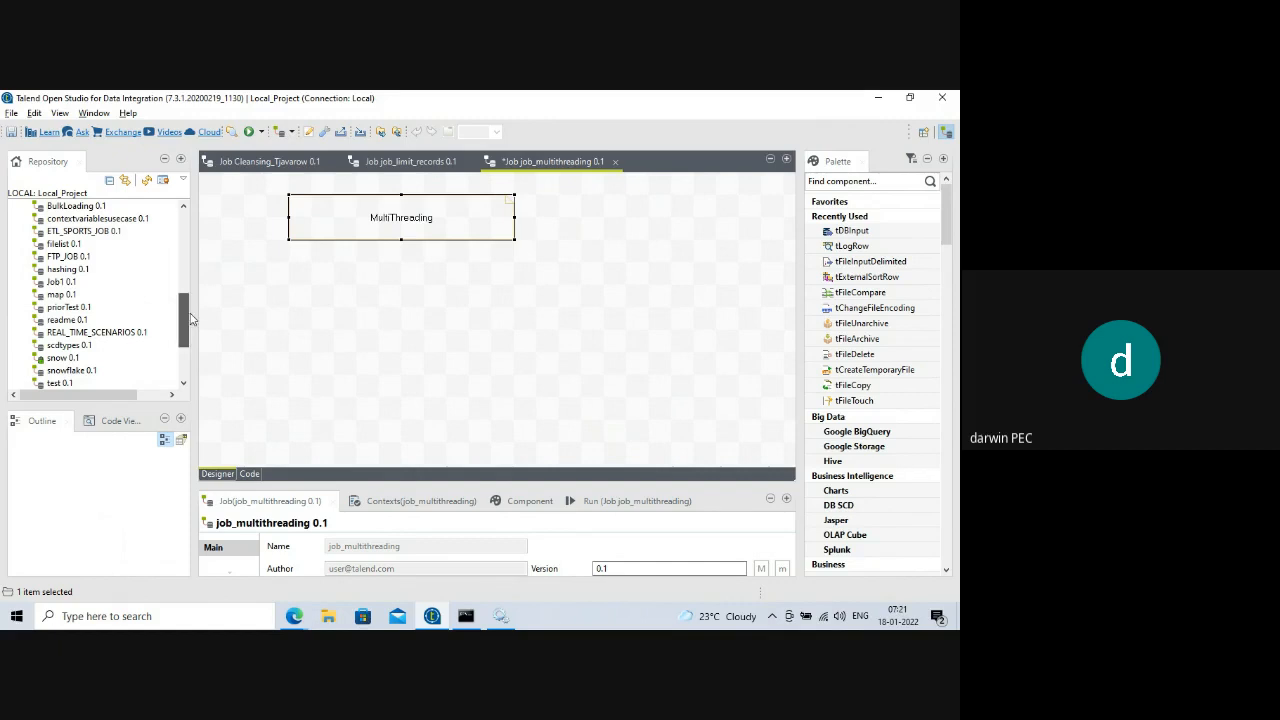
left_click_drag(185, 322, 201, 236)
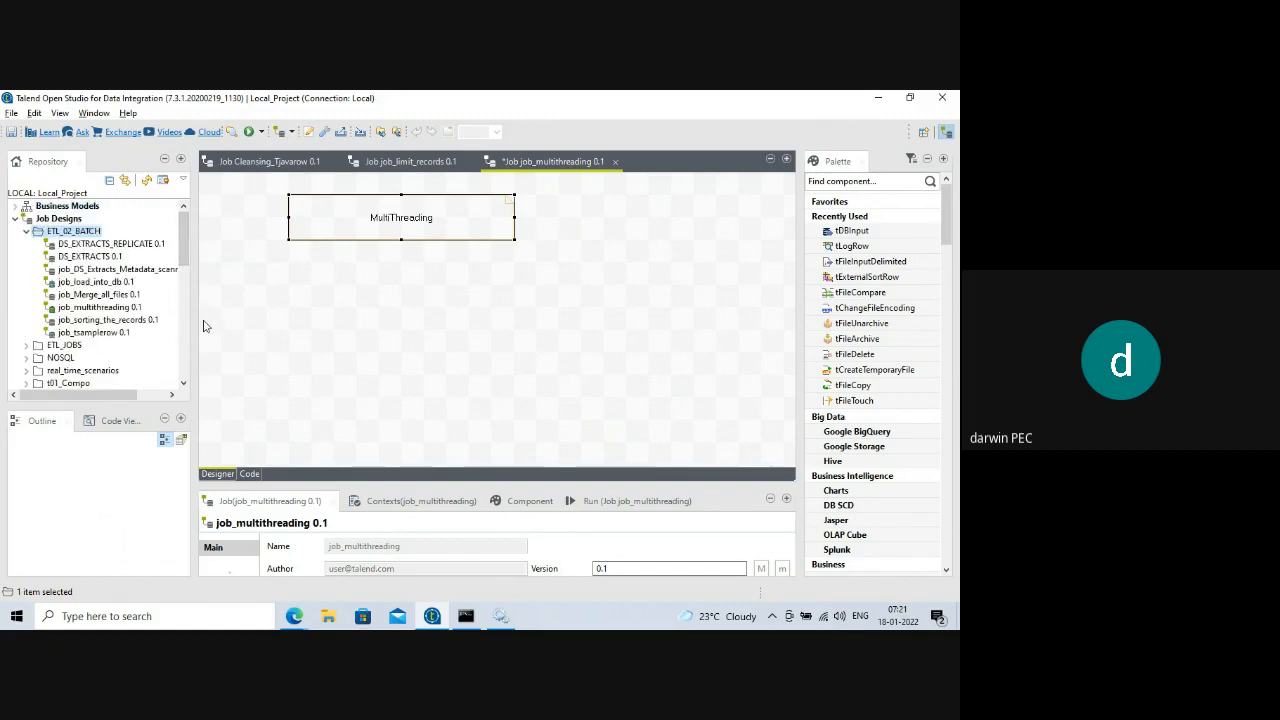
left_click_drag(184, 249, 184, 253)
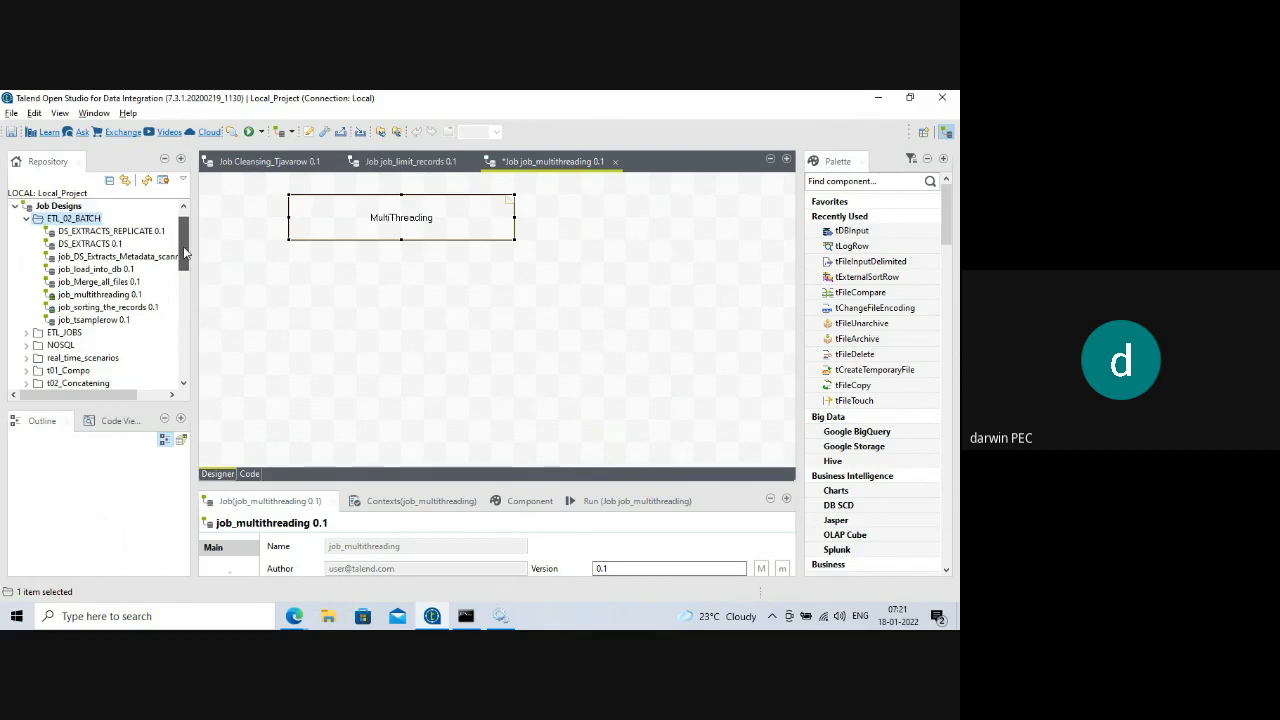
- Add the T_Student1 delimited file from the repository metadata below the MultiThreading note as a tFileInputDelimited component
left_click_drag(184, 253, 181, 369)
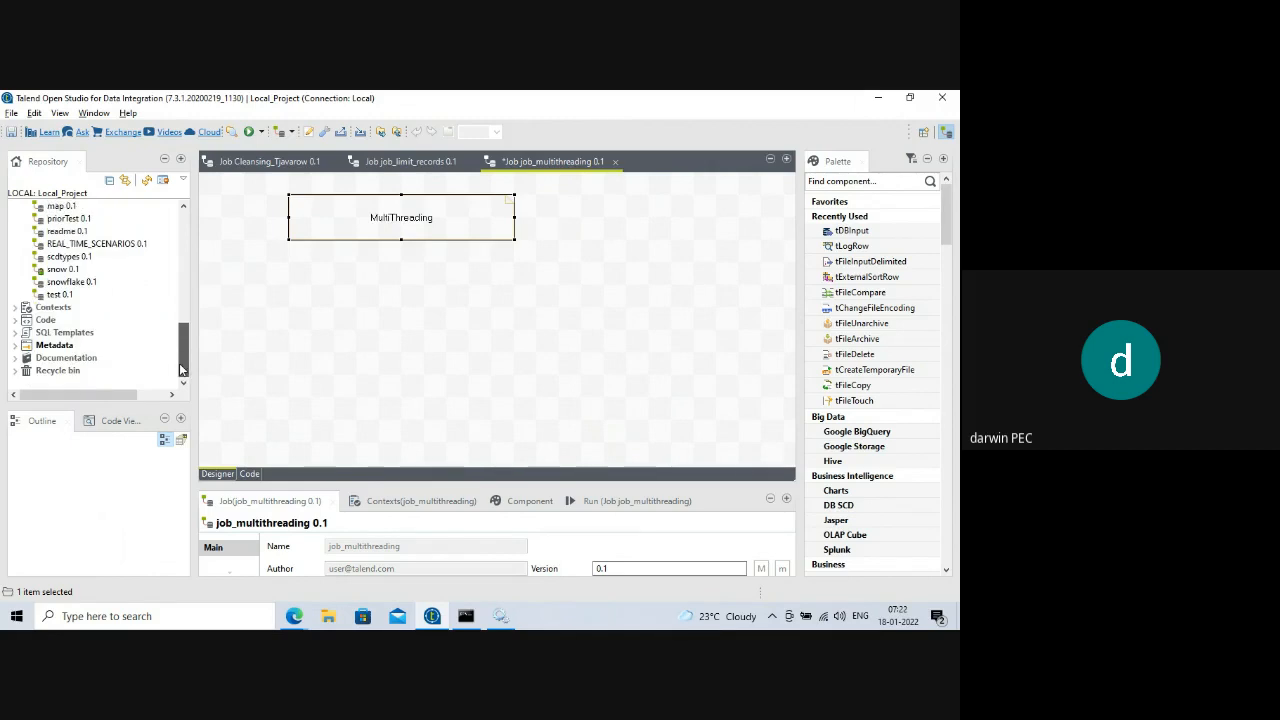
left_click(15, 345)
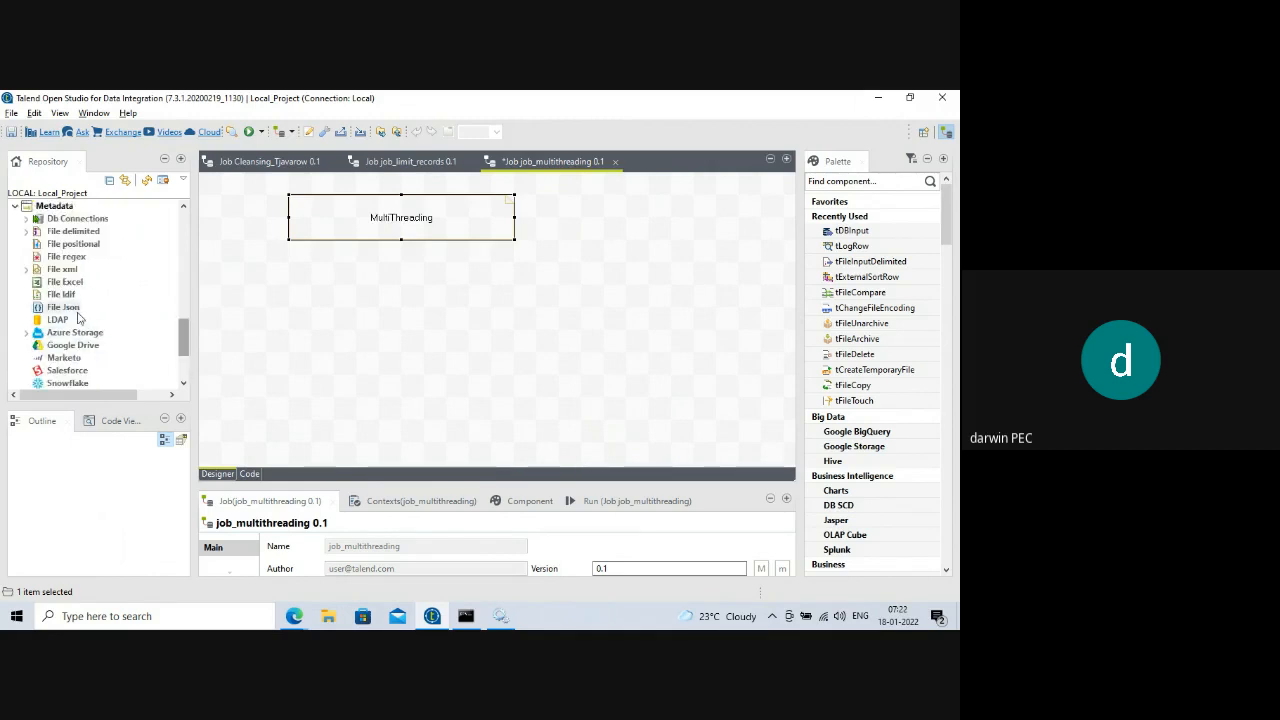
left_click(26, 231)
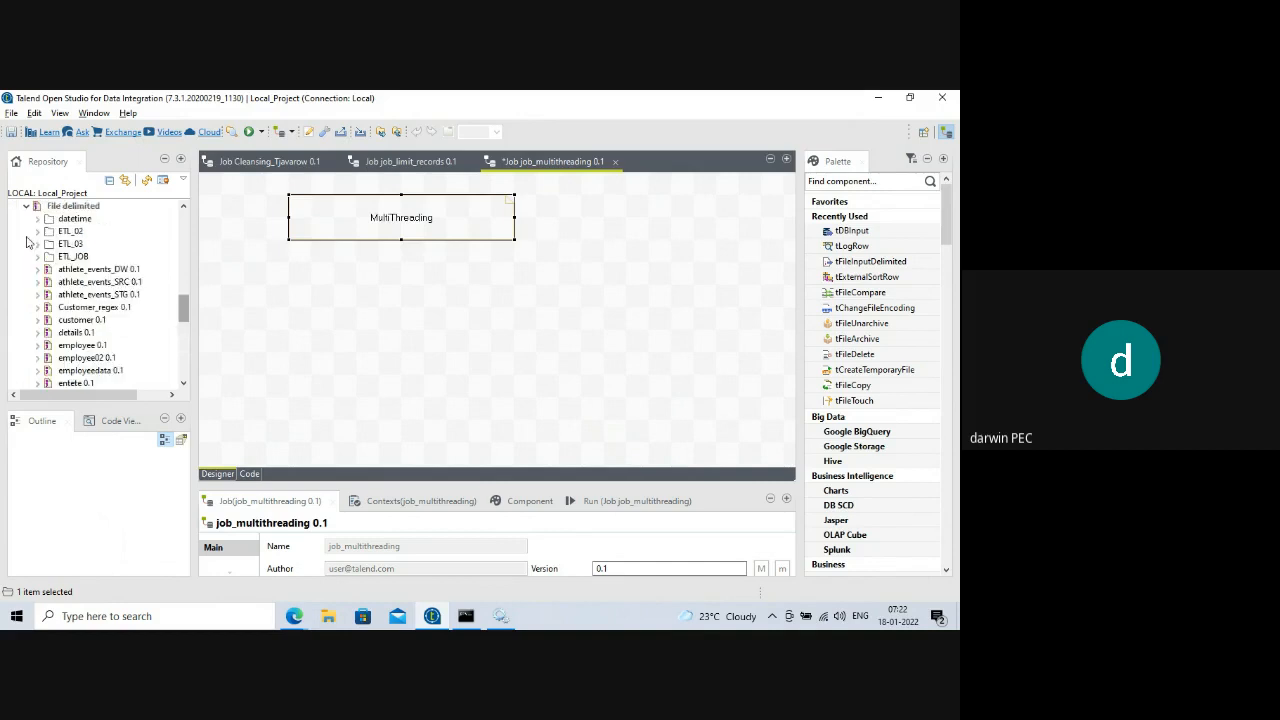
left_click_drag(184, 308, 184, 301)
scroll(121, 307, "down", 1)
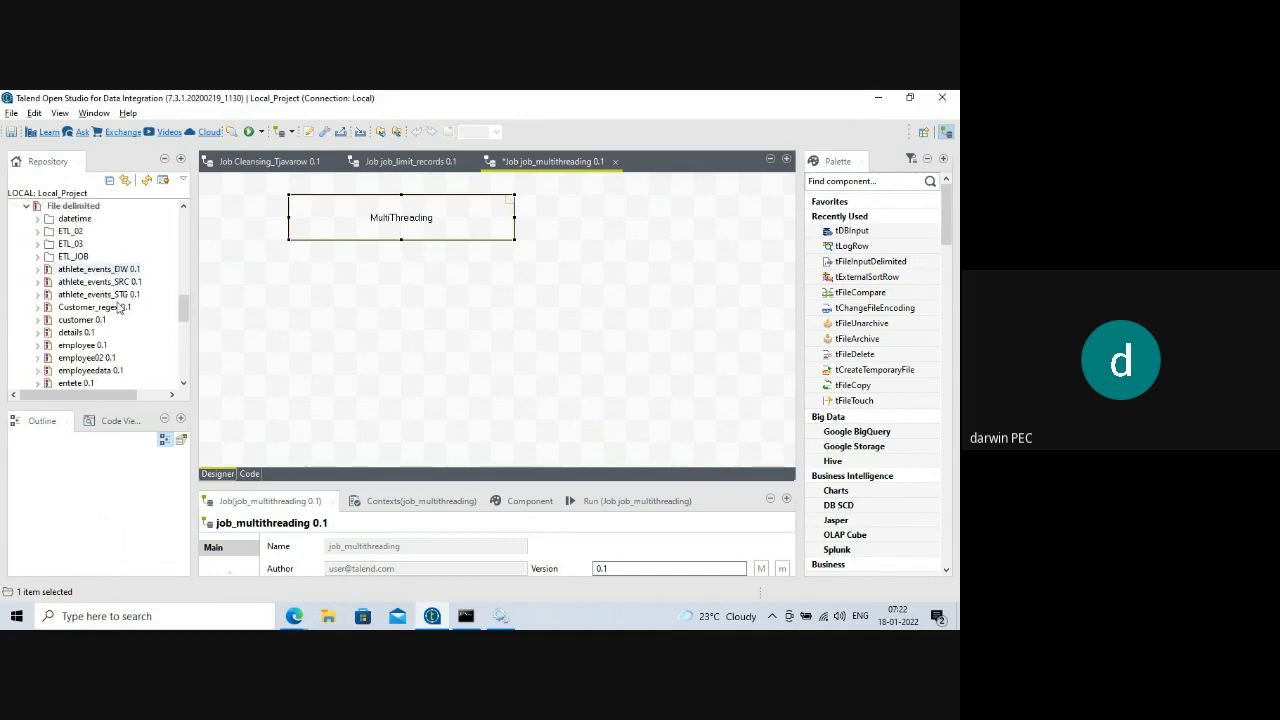
scroll(118, 308, "down", 5)
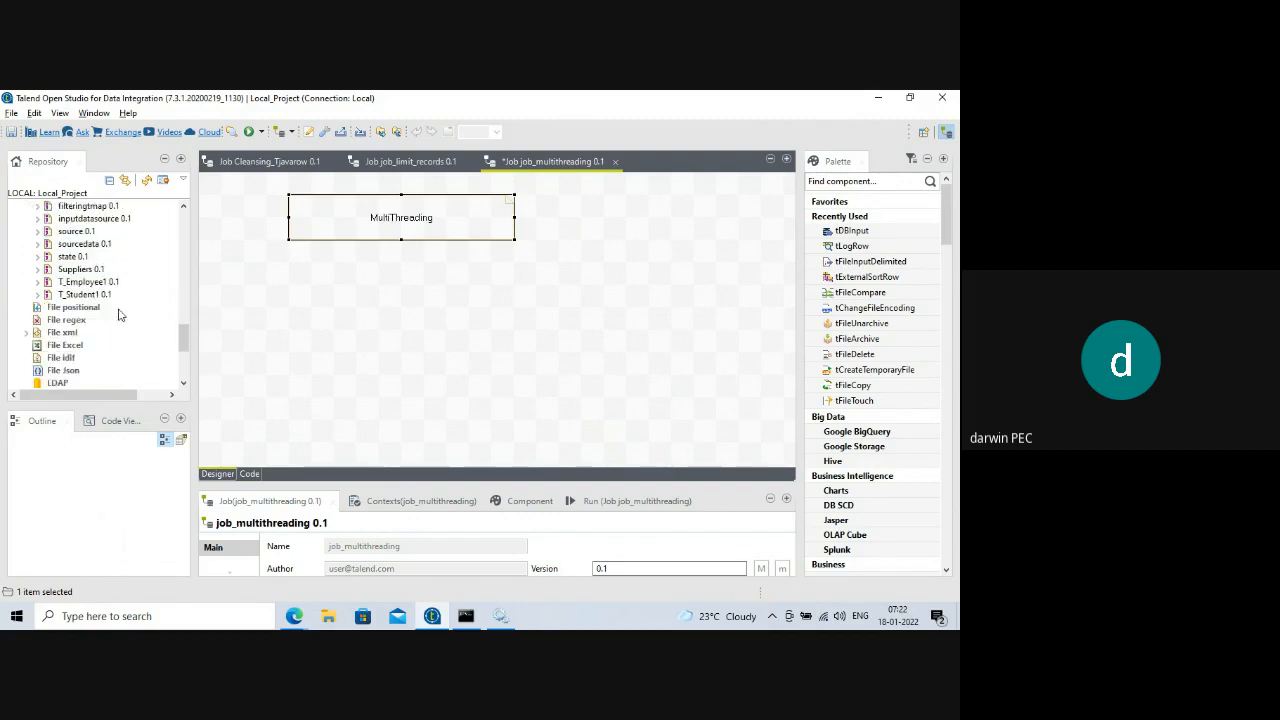
left_click_drag(80, 296, 308, 320)
left_click(502, 413)
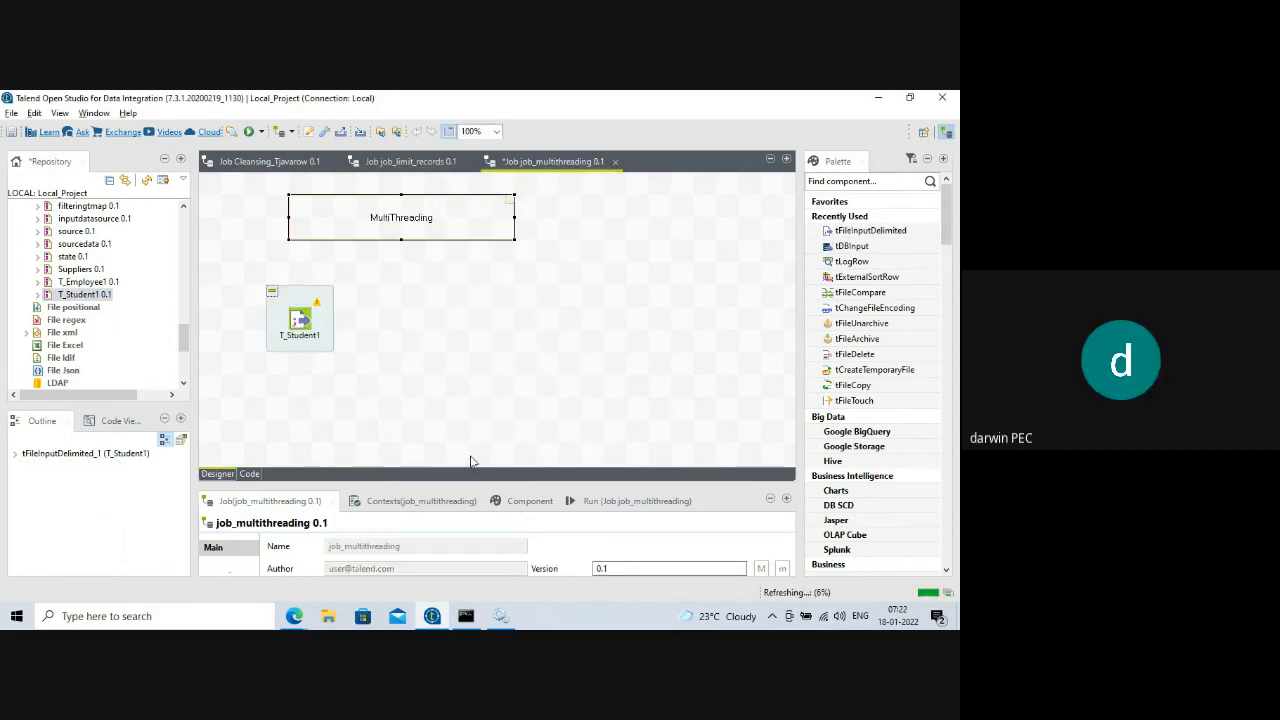
- Enlarge the settings area below the canvas and move the T_Student1 component up closer to the MultiThreading note
left_click_drag(463, 487, 458, 415)
left_click(303, 319)
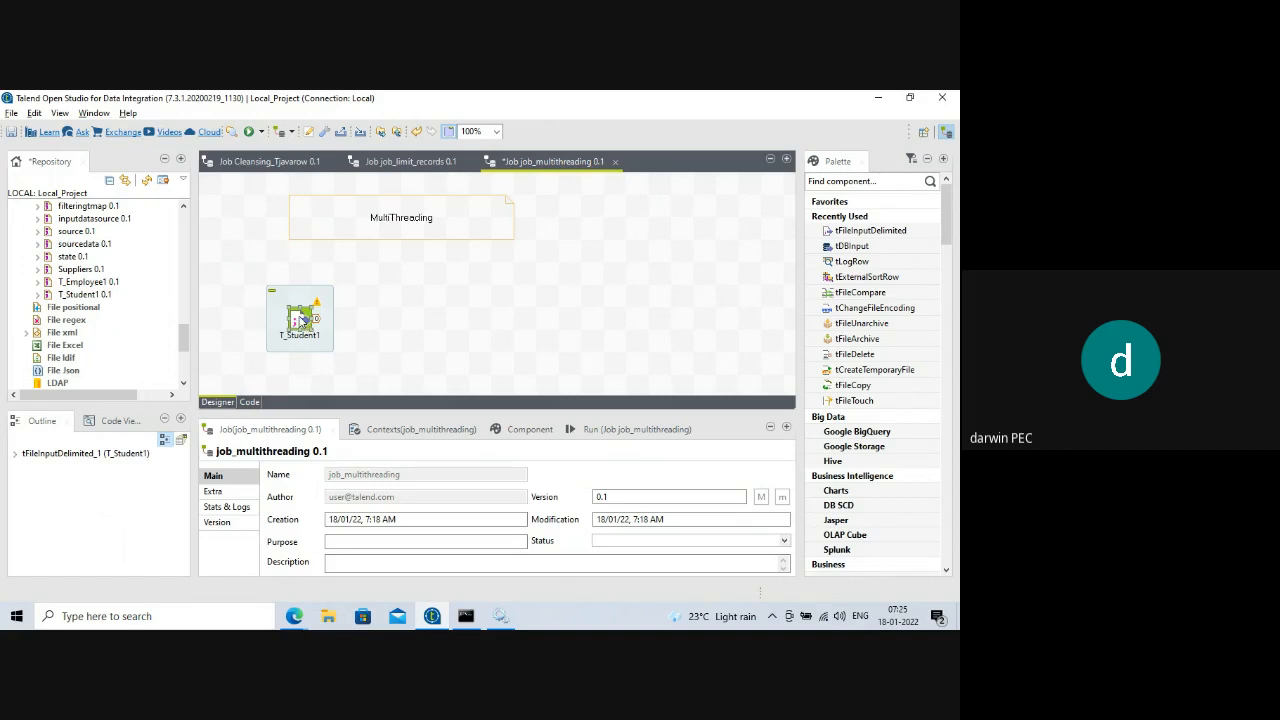
left_click_drag(302, 320, 302, 298)
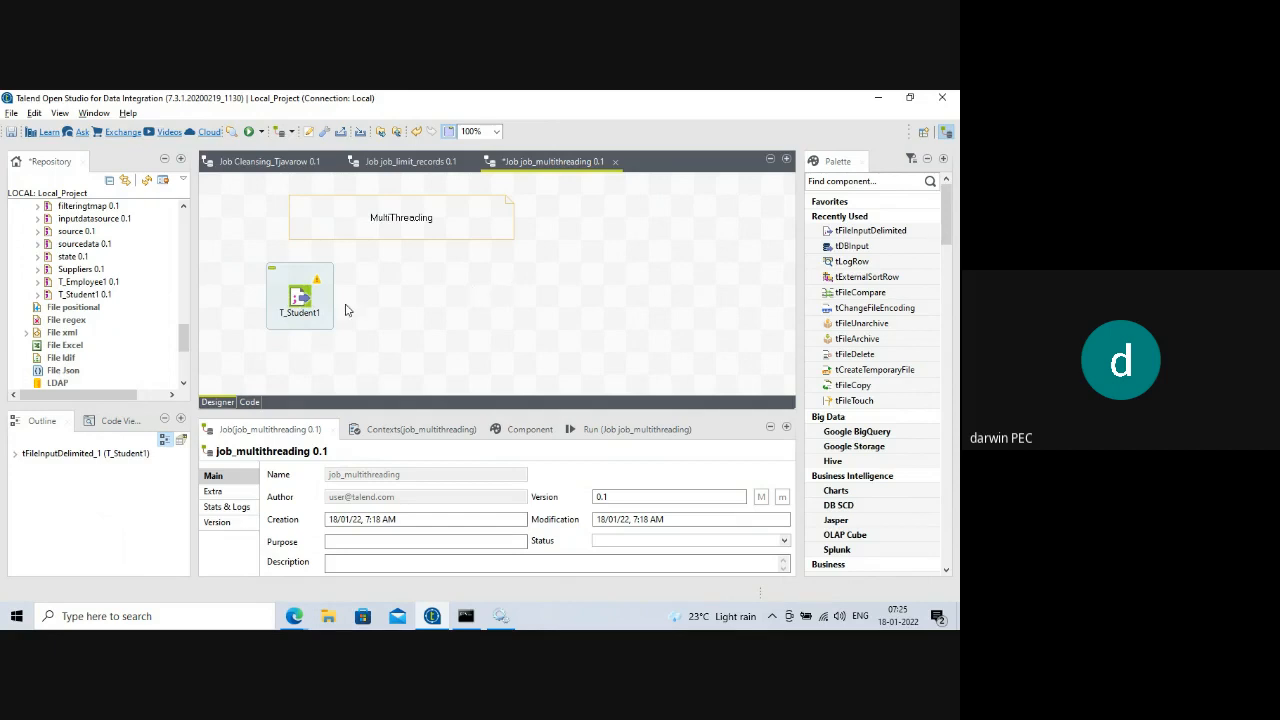
- Collapse the File delimited metadata and expand Db Connections down to the contents of the Oracle connection
left_click_drag(188, 336, 179, 311)
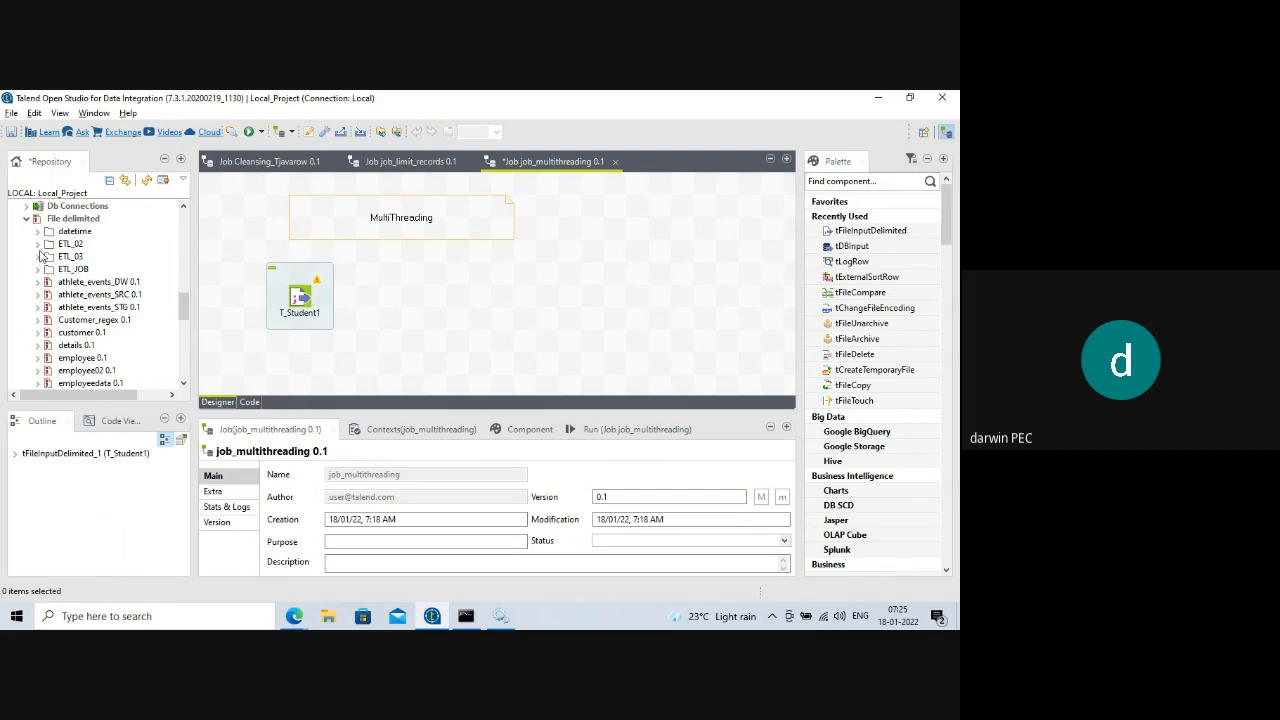
left_click(27, 219)
left_click(26, 206)
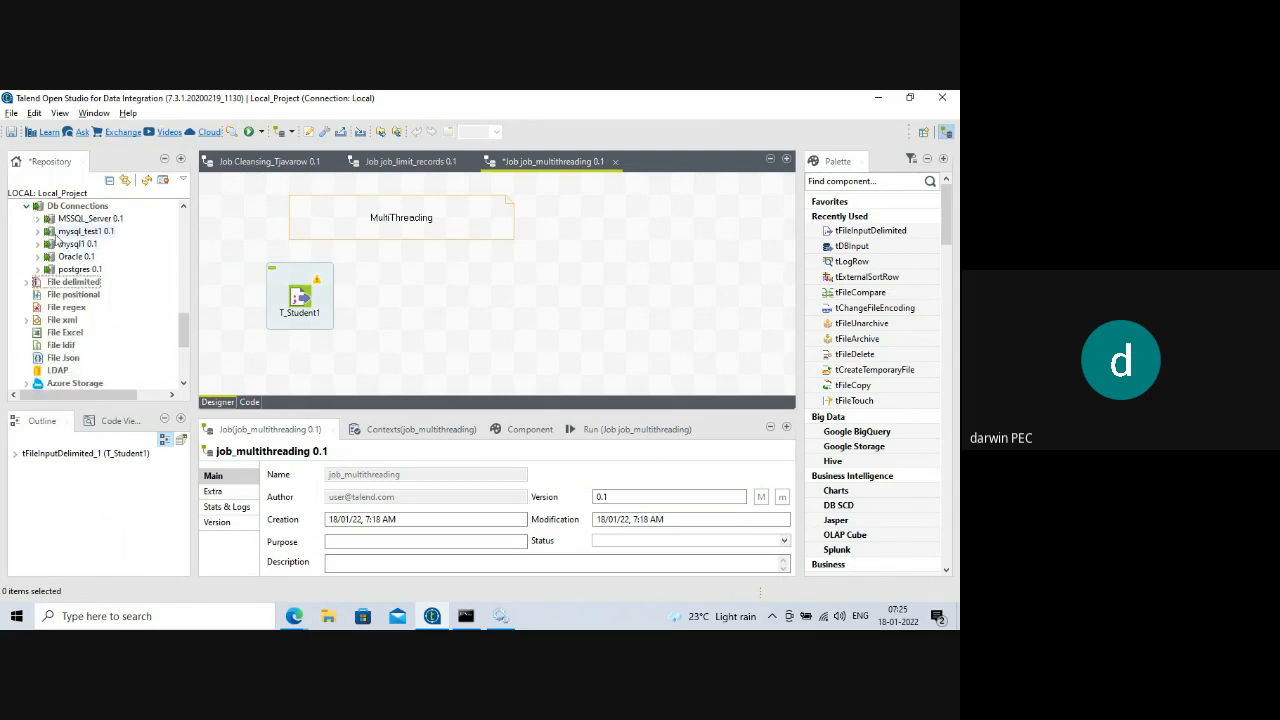
left_click(37, 256)
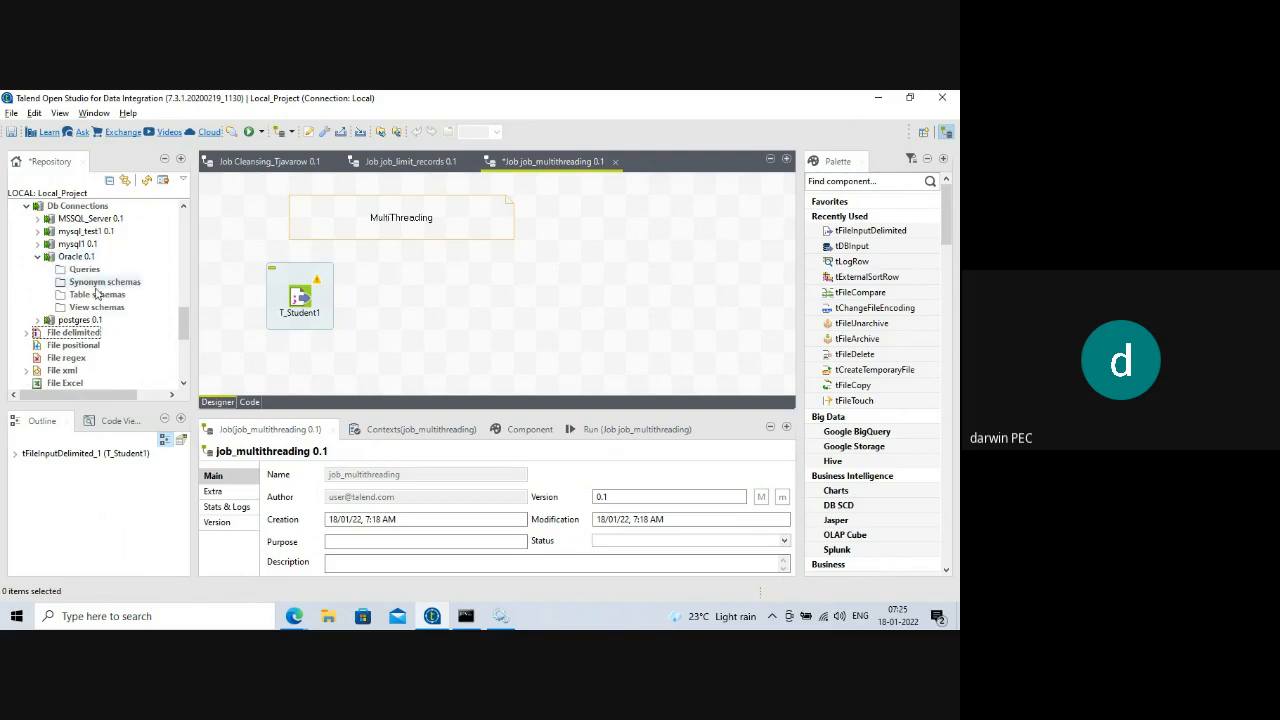
- Add the Oracle connection to the canvas as tDBInput(Oracle with service name) and space it well to the right of T_Student1
left_click_drag(76, 257, 497, 291)
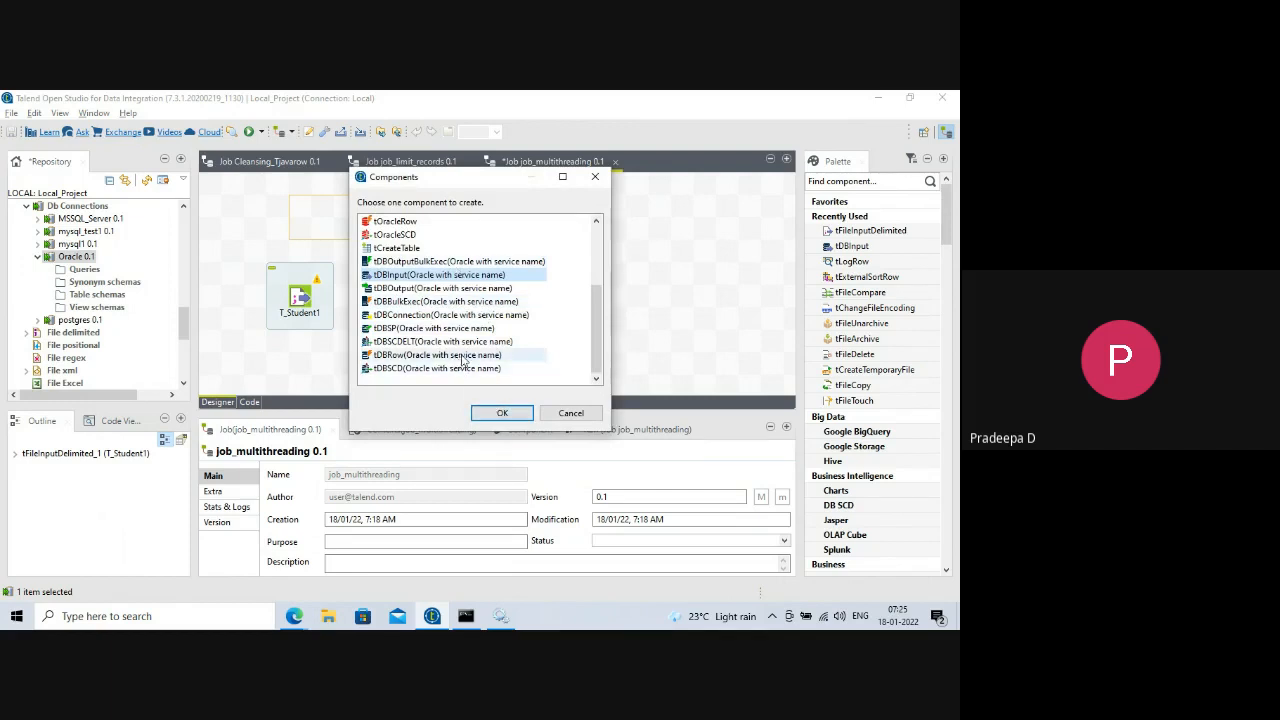
left_click(502, 413)
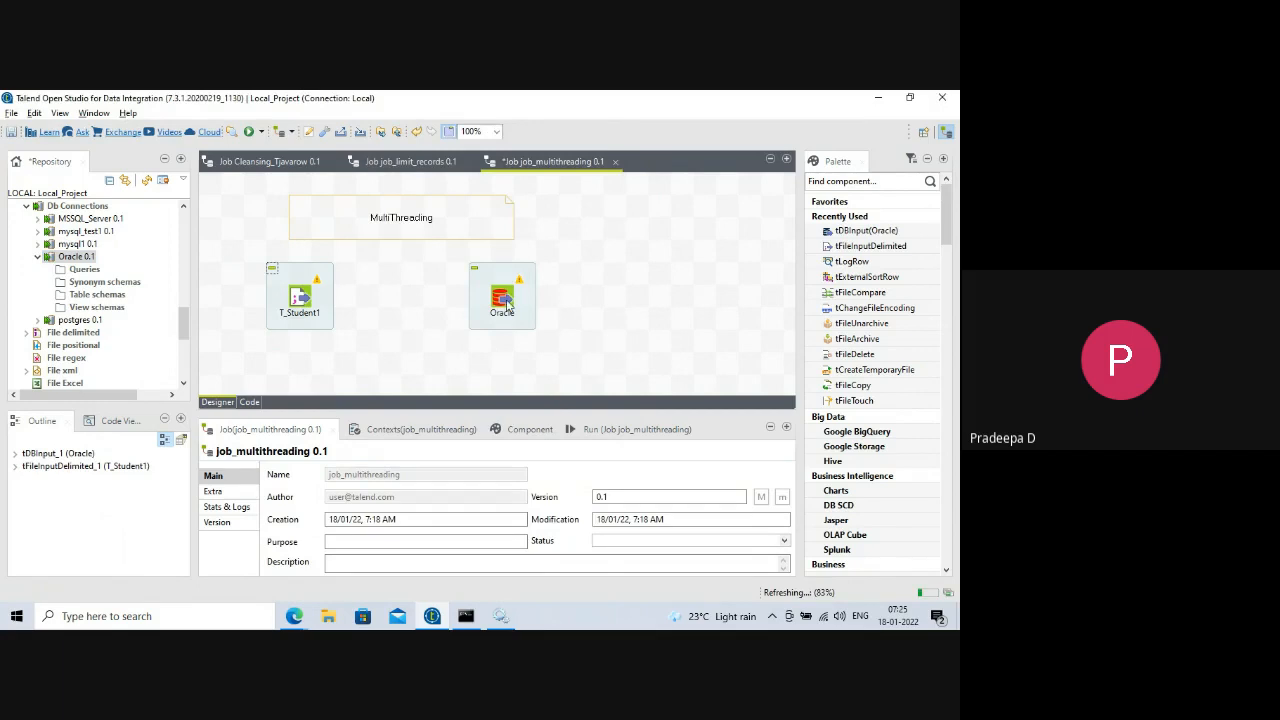
left_click_drag(507, 305, 597, 305)
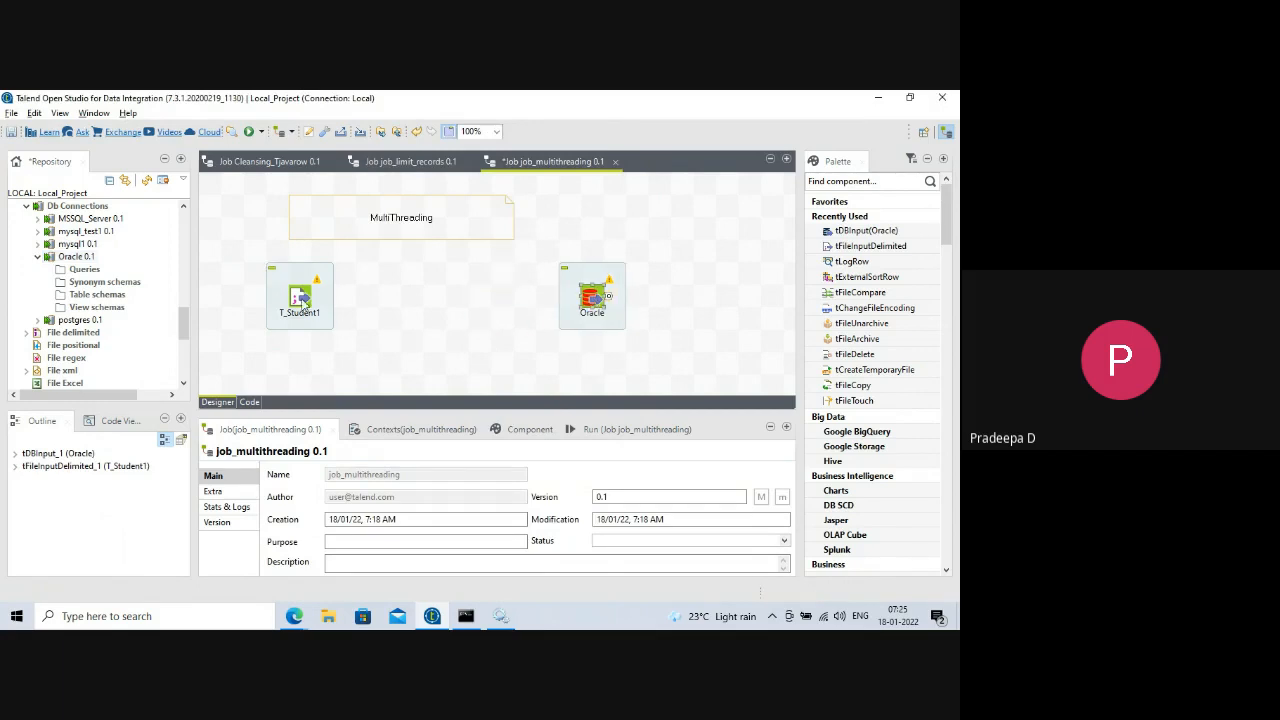
- Try to connect T_Student1 to the Oracle input component with a Main row
right_click(303, 298)
mouse_move(420, 308)
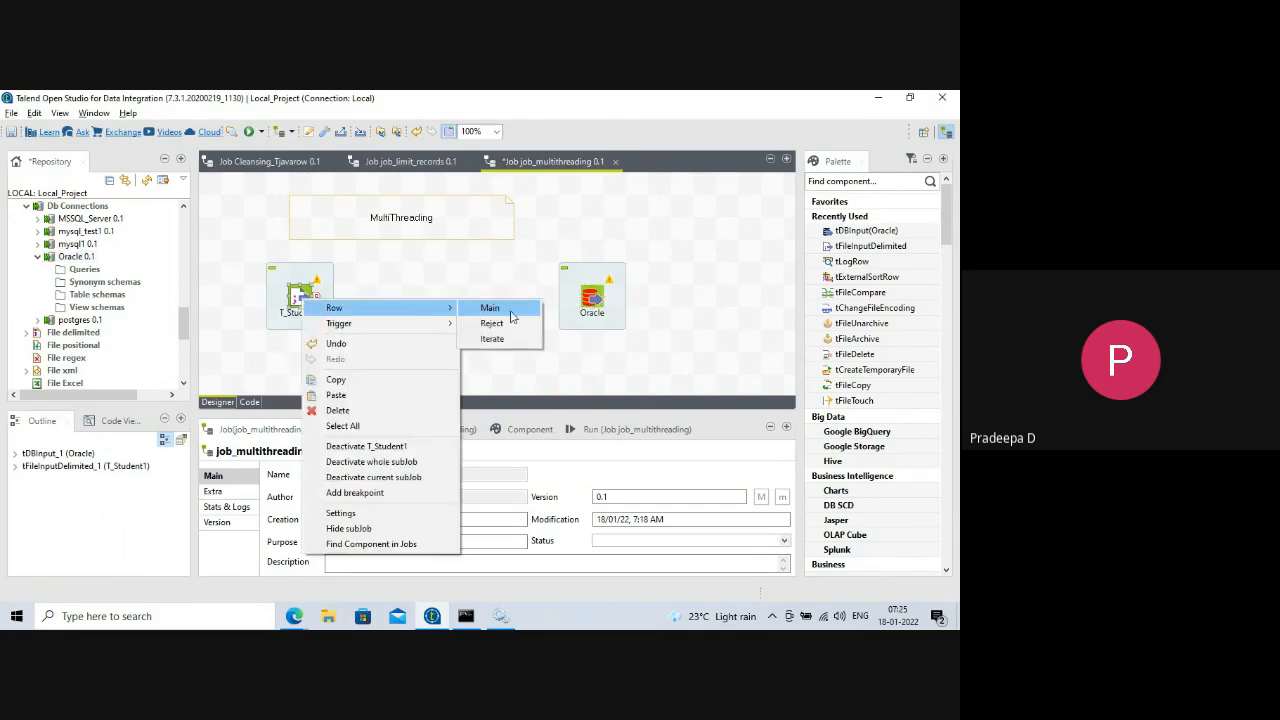
left_click(511, 313)
left_click(592, 301)
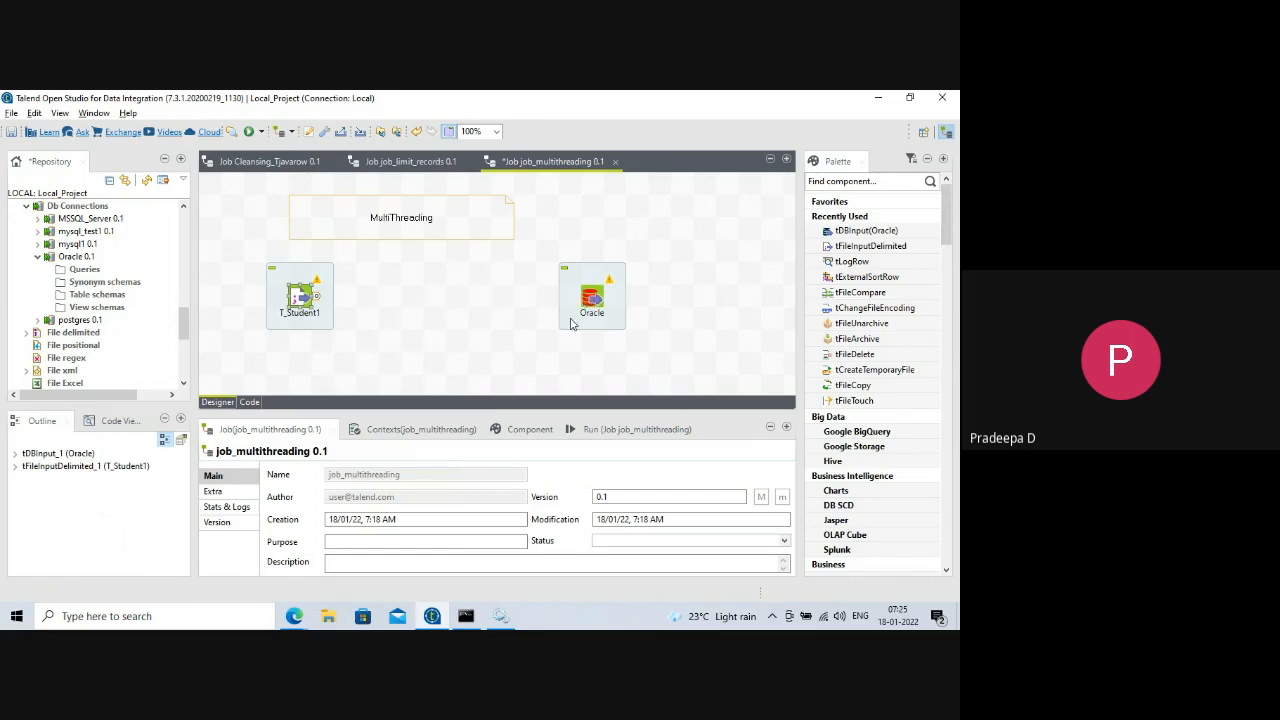
right_click(305, 299)
mouse_move(394, 307)
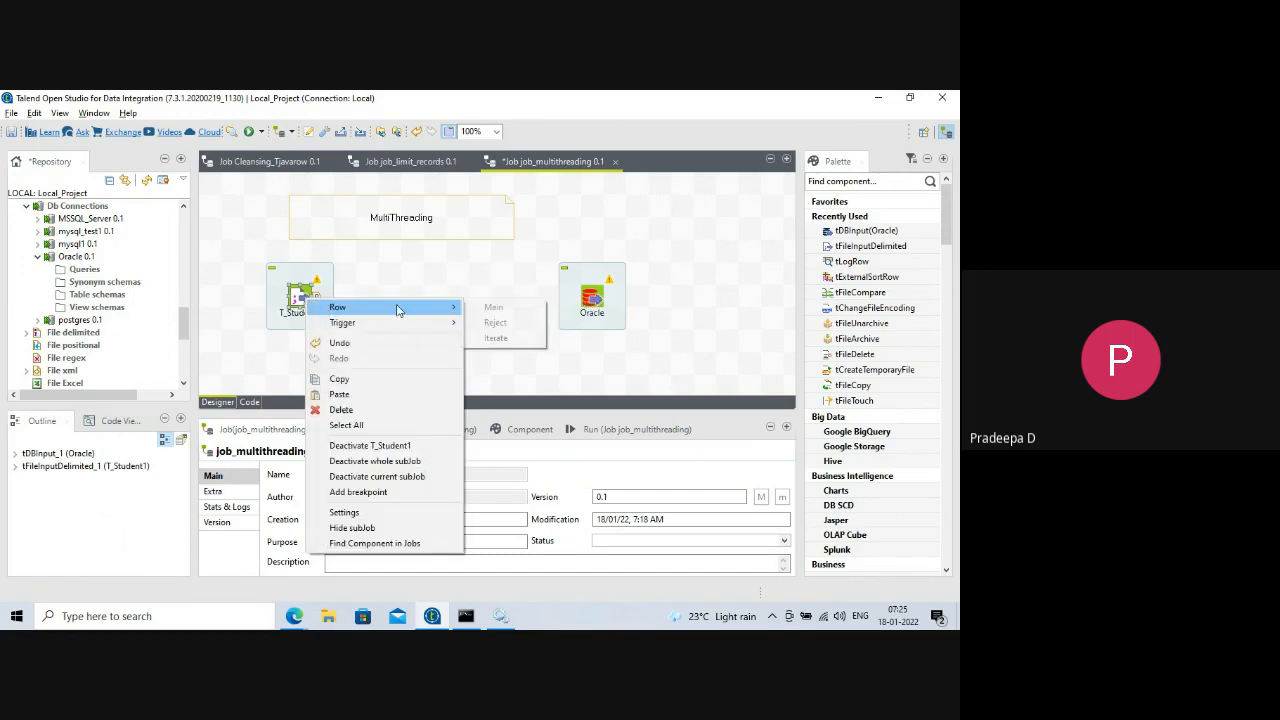
left_click(495, 306)
left_click(588, 303)
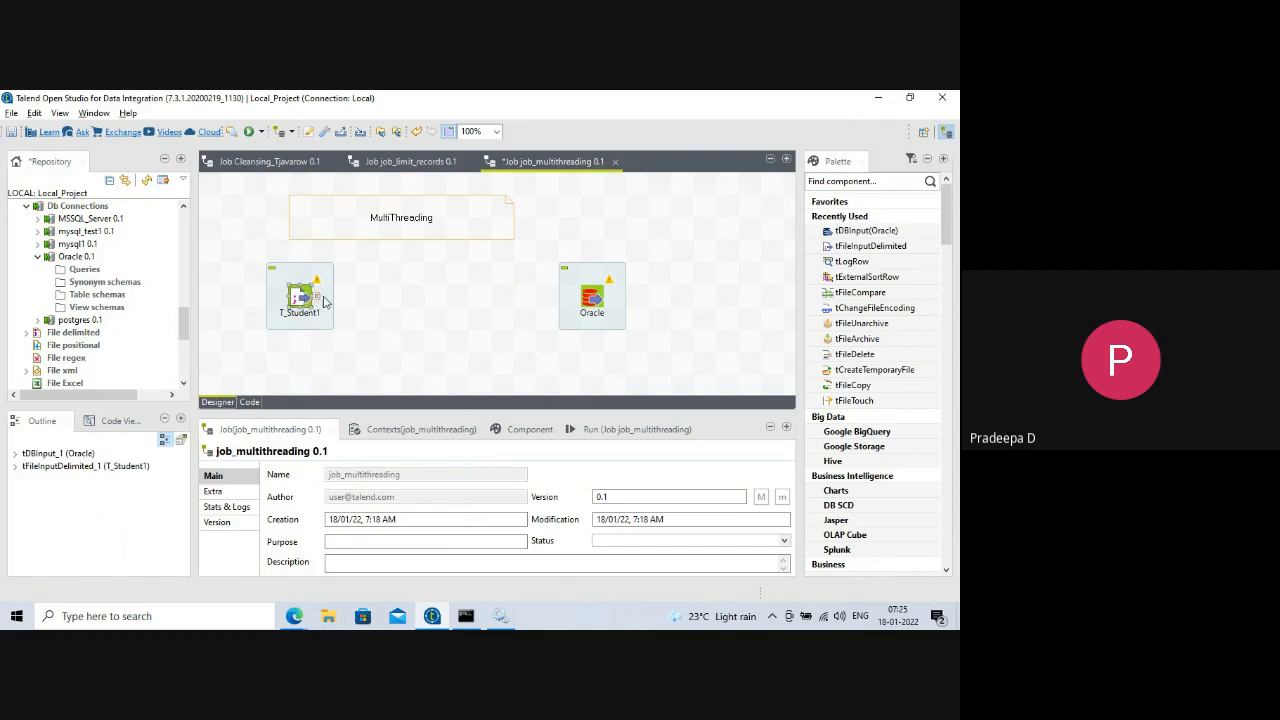
left_click_drag(300, 298, 588, 305)
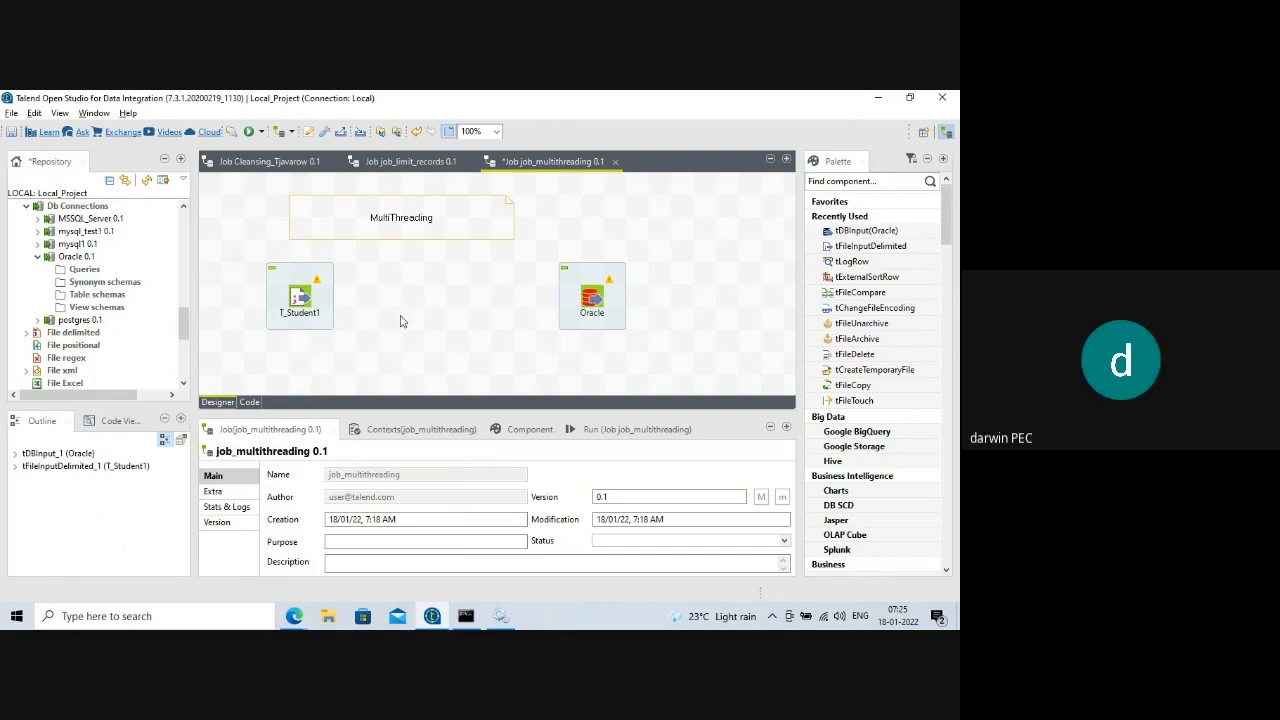
right_click(302, 303)
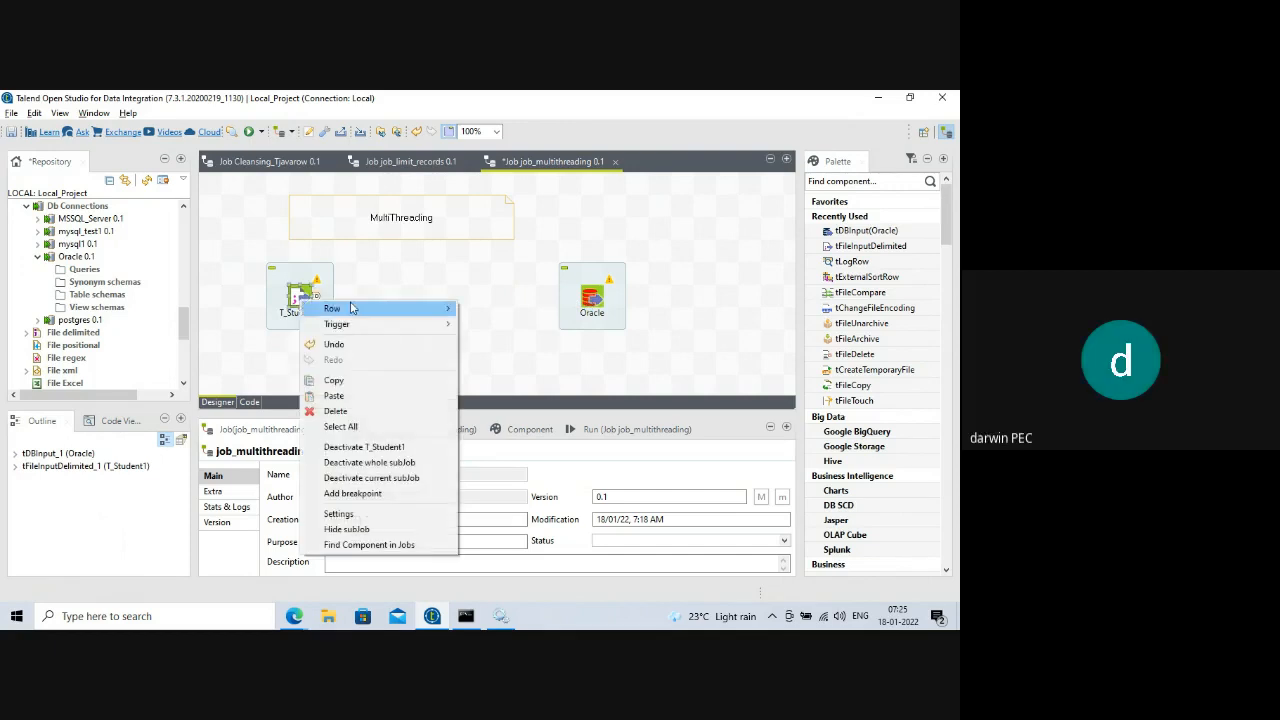
mouse_move(334, 306)
left_click(487, 308)
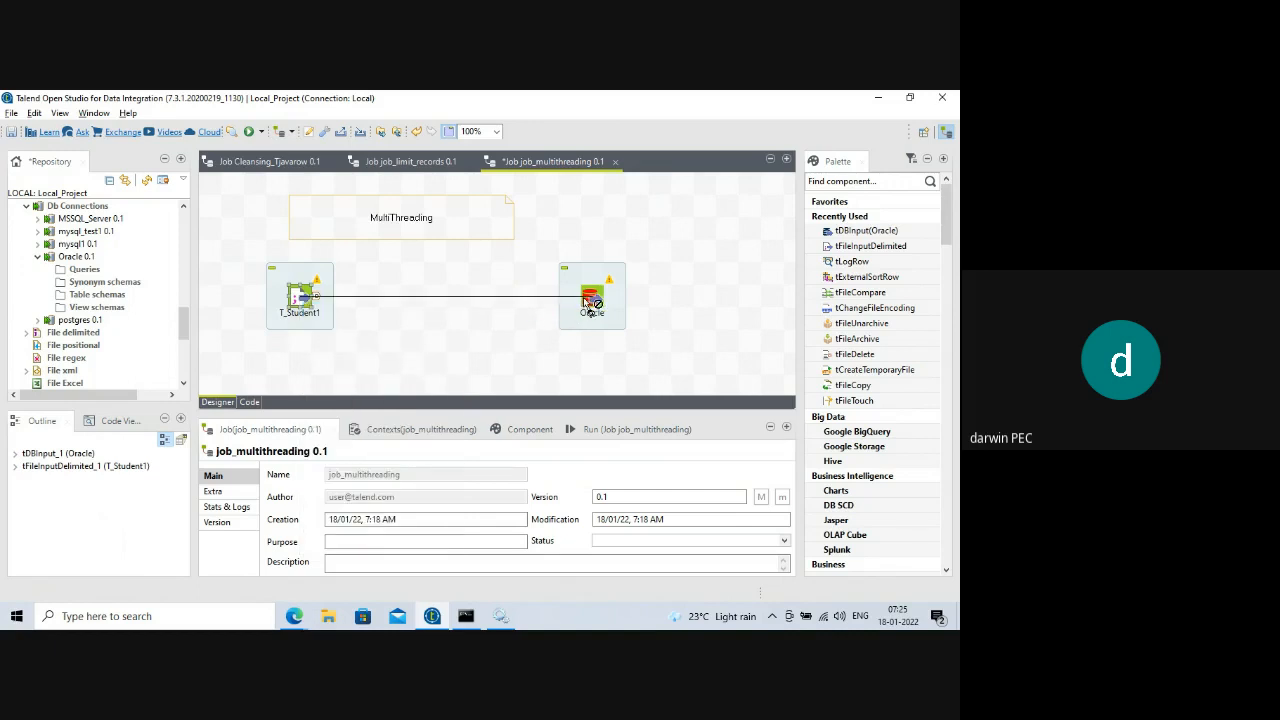
left_click(594, 298)
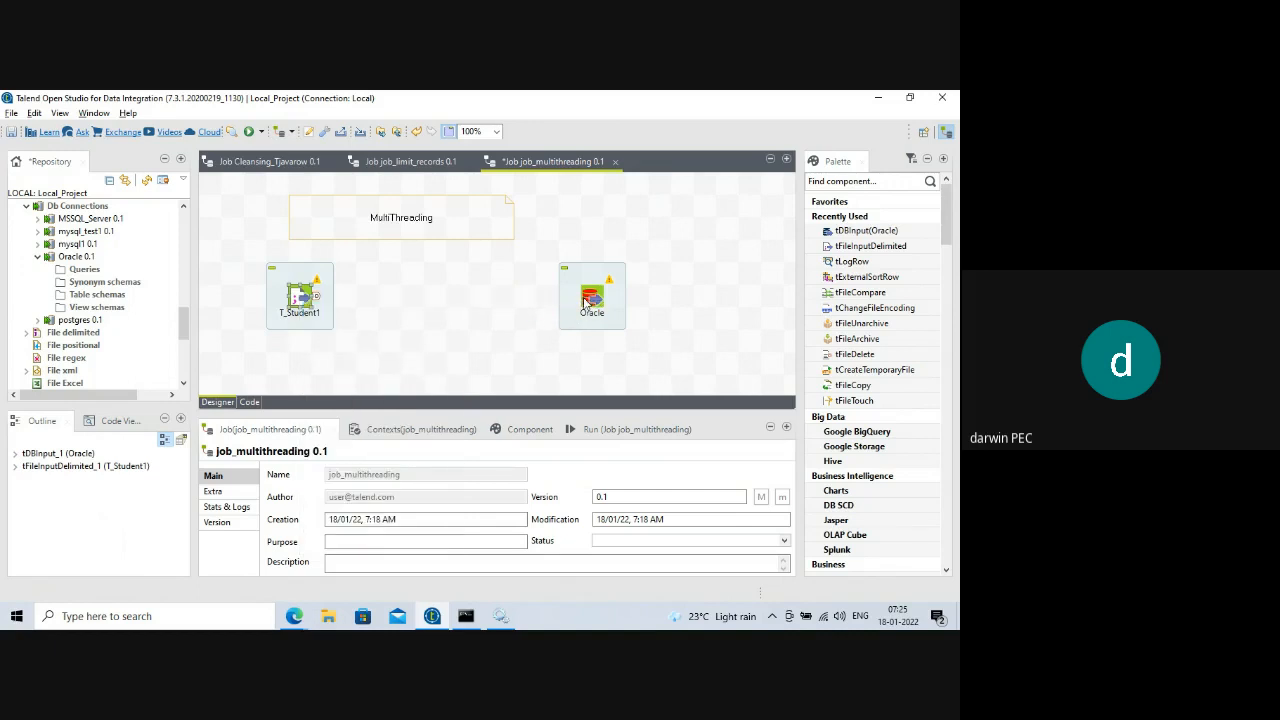
- Check T_Student1's component settings and the Oracle component's warnings, and delete the Oracle input component from the canvas
left_click(302, 303)
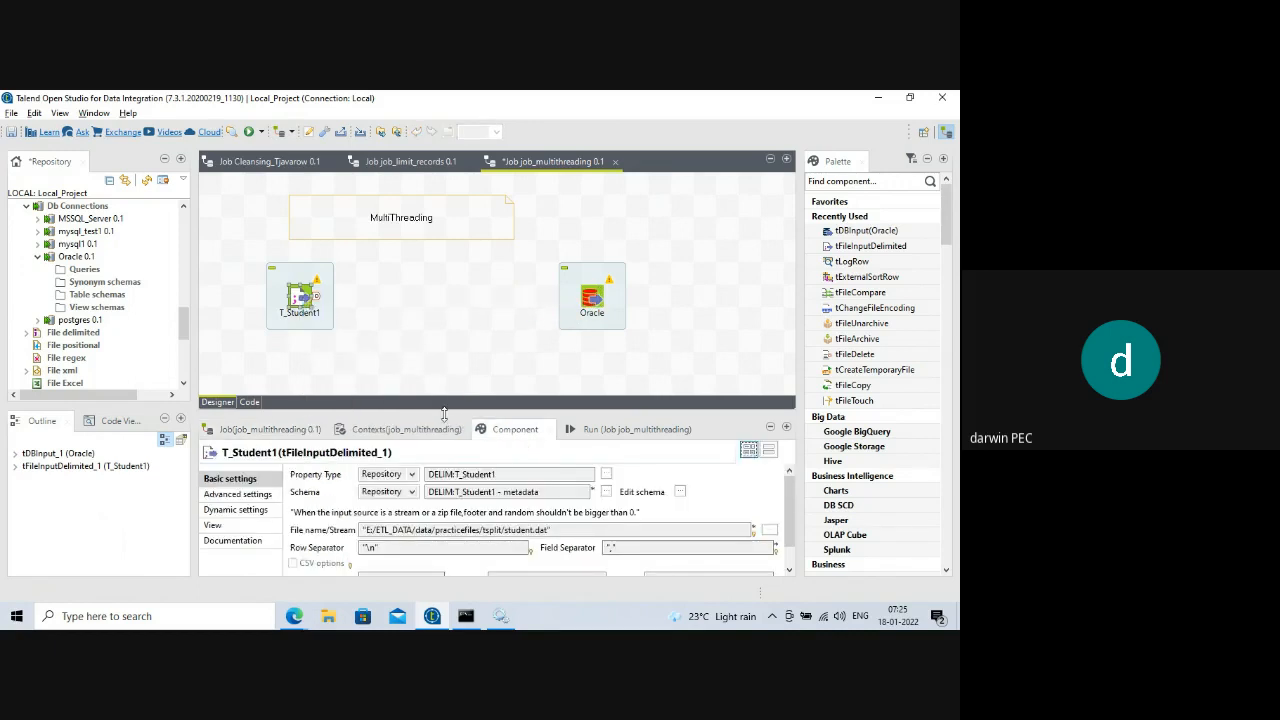
left_click_drag(442, 406, 458, 430)
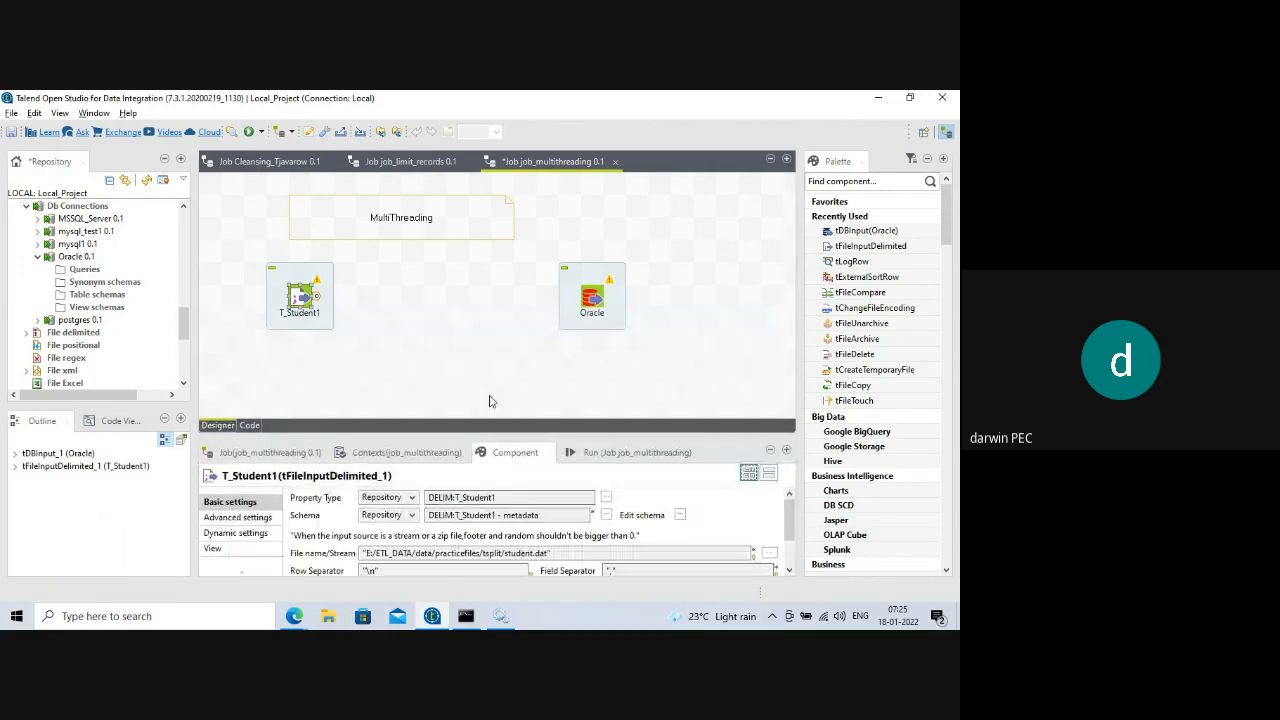
mouse_move(612, 287)
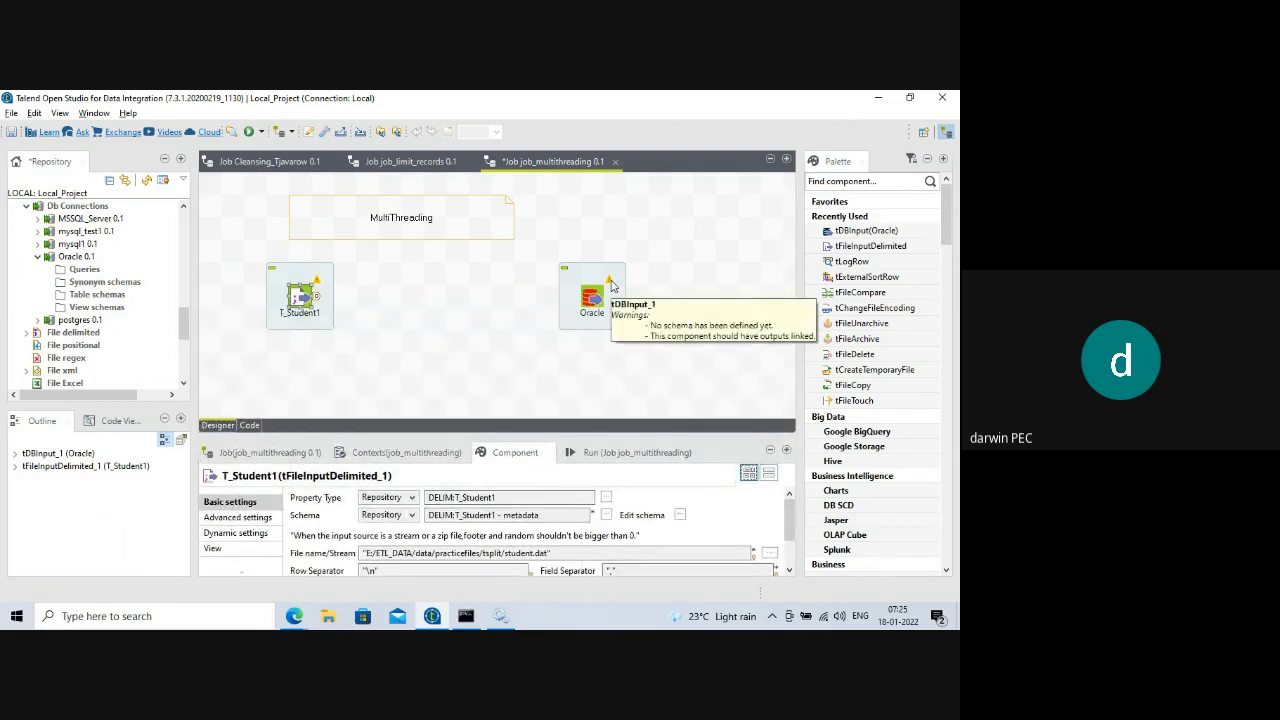
left_click(308, 304)
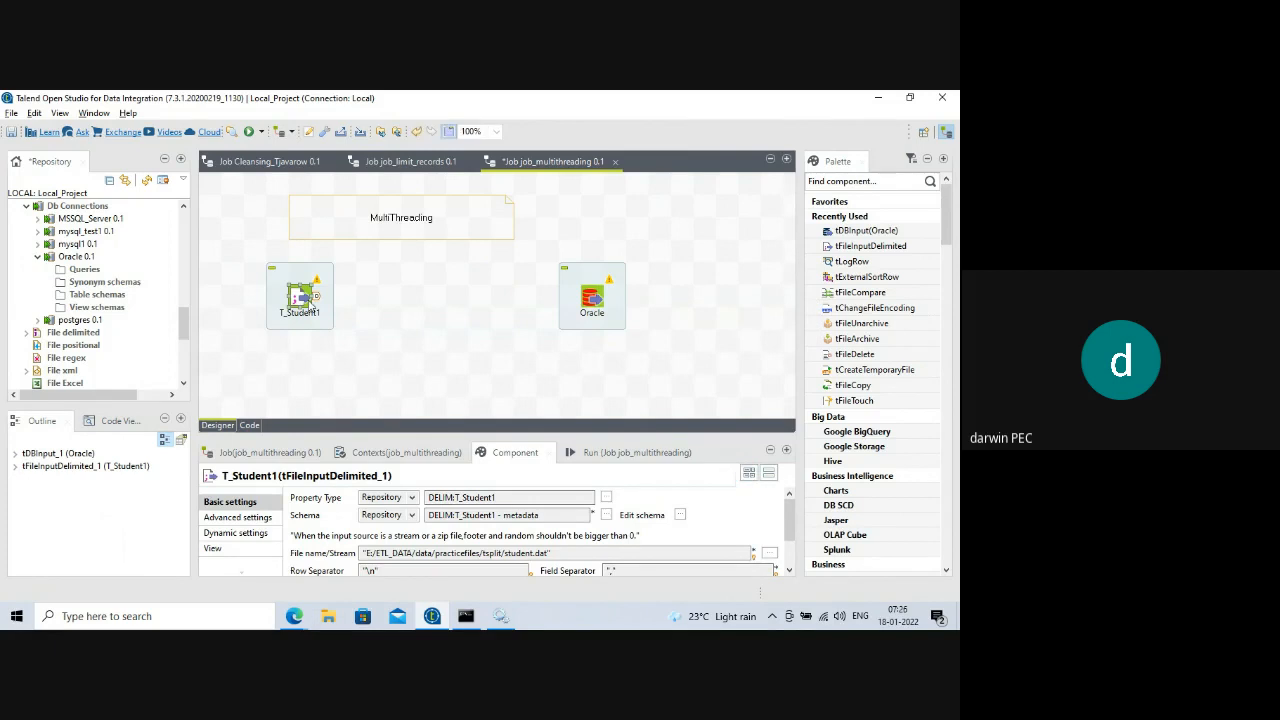
left_click(595, 300)
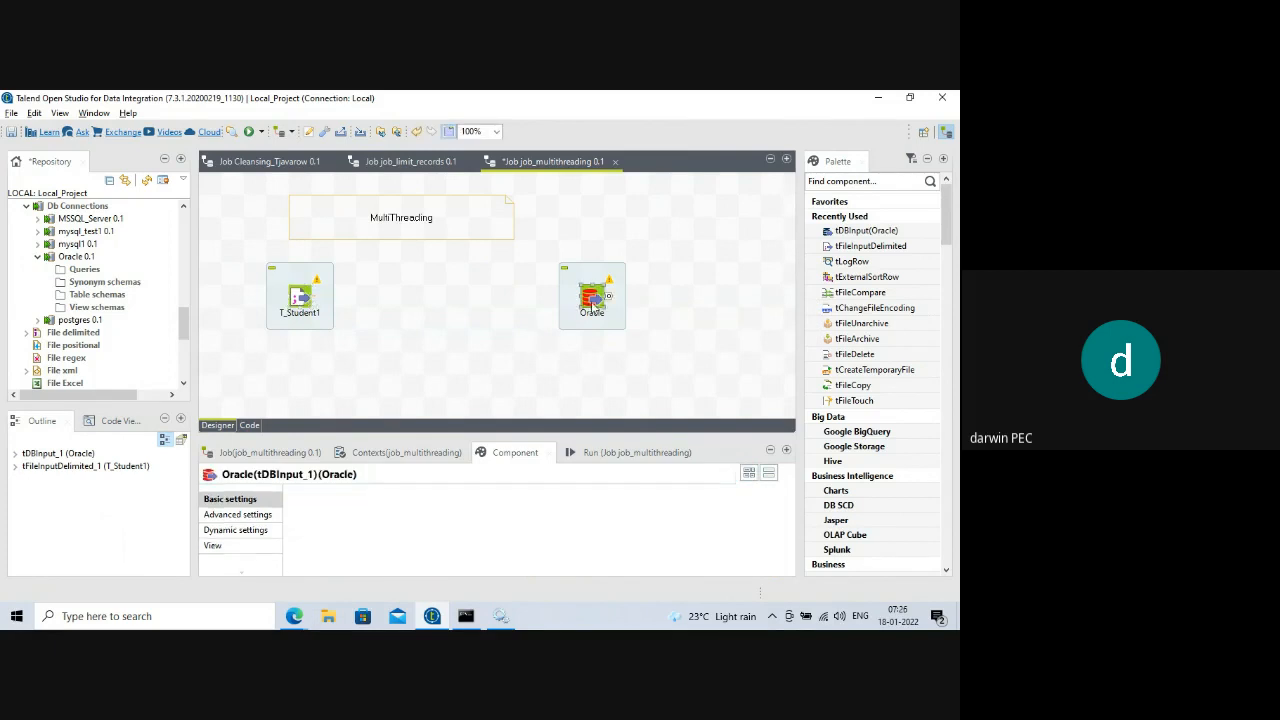
key("Delete")
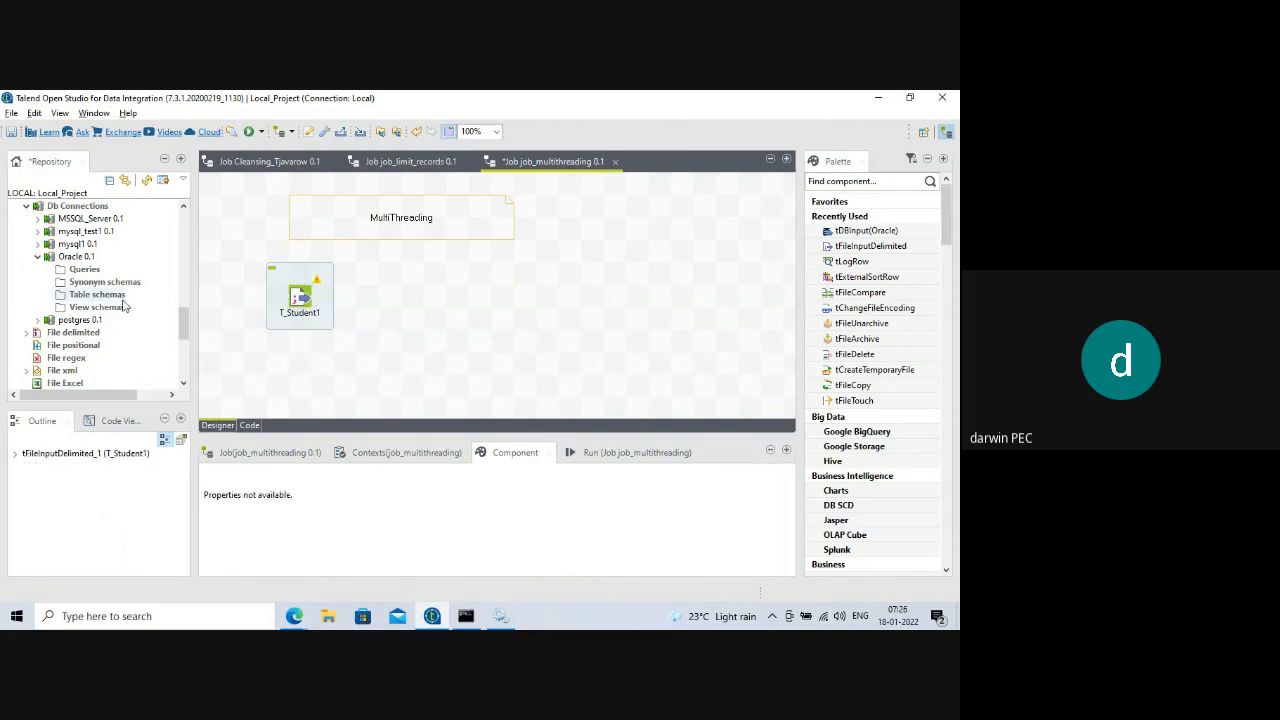
- Add the Oracle connection to the canvas as tDBOutput(Oracle with service name) and place it level with T_Student1, well to its right
left_click(185, 323)
left_click_drag(185, 323, 185, 312)
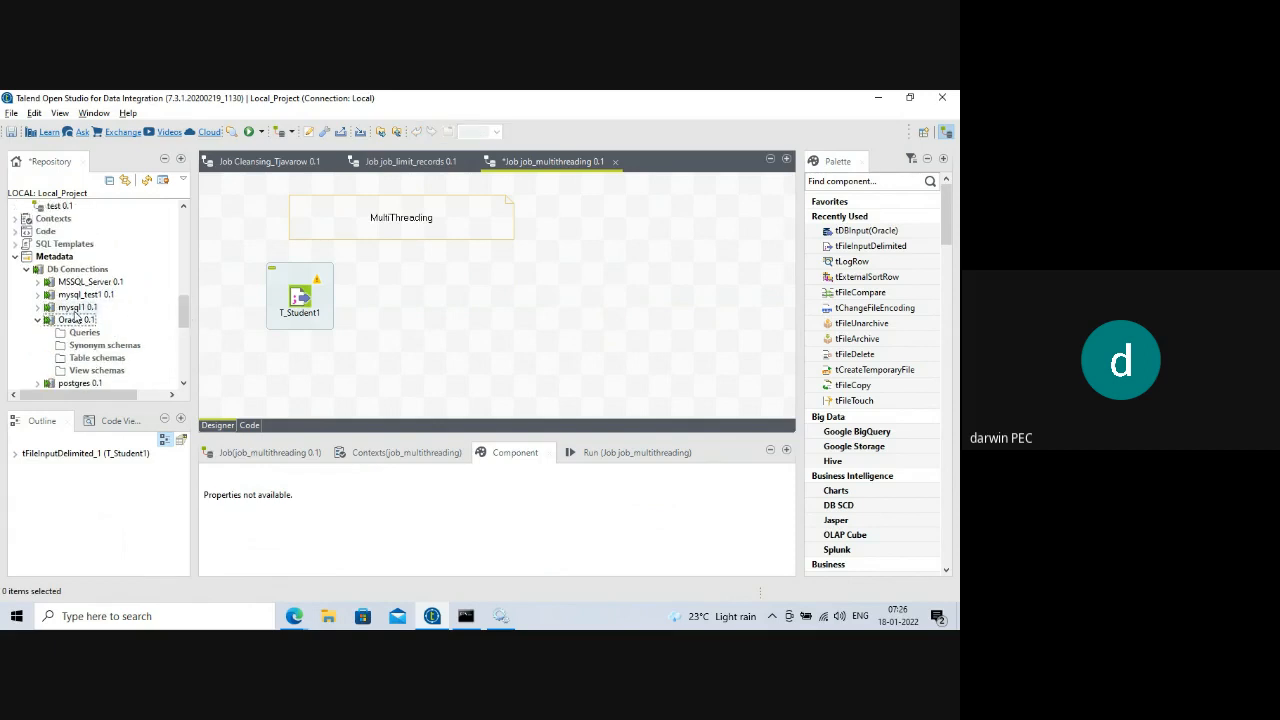
left_click(76, 320)
left_click_drag(525, 291, 525, 291)
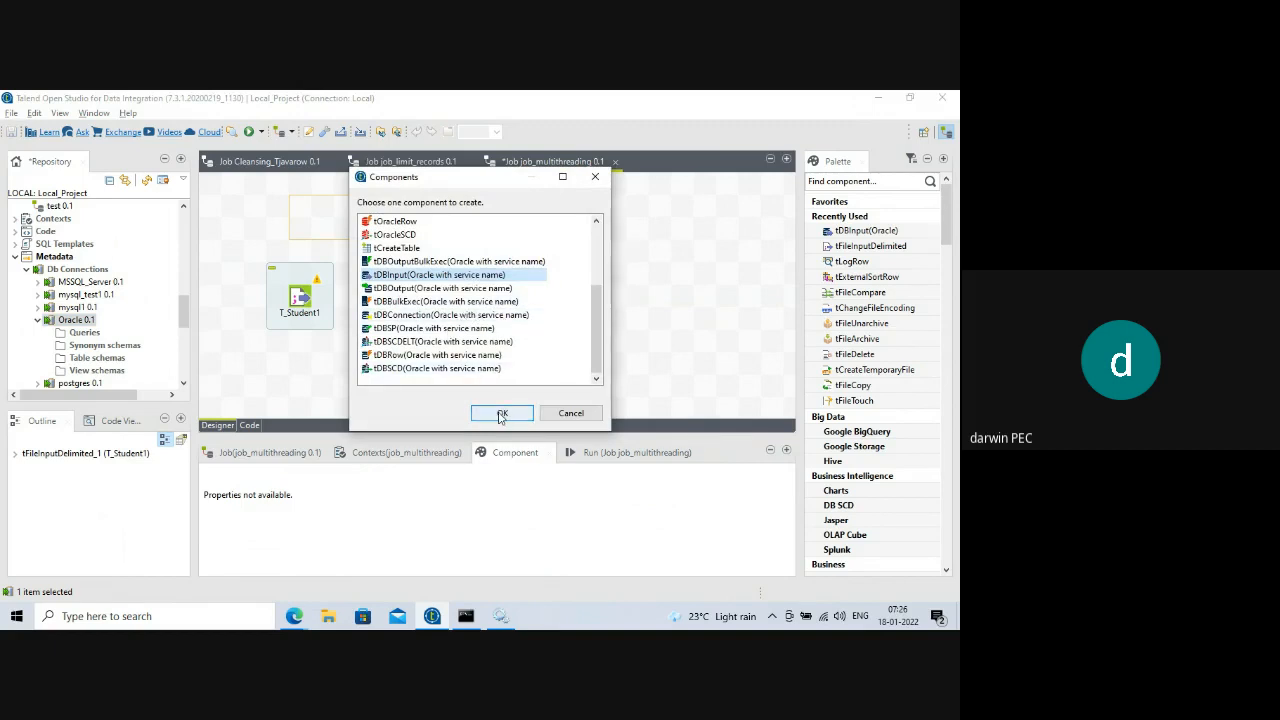
left_click(430, 289)
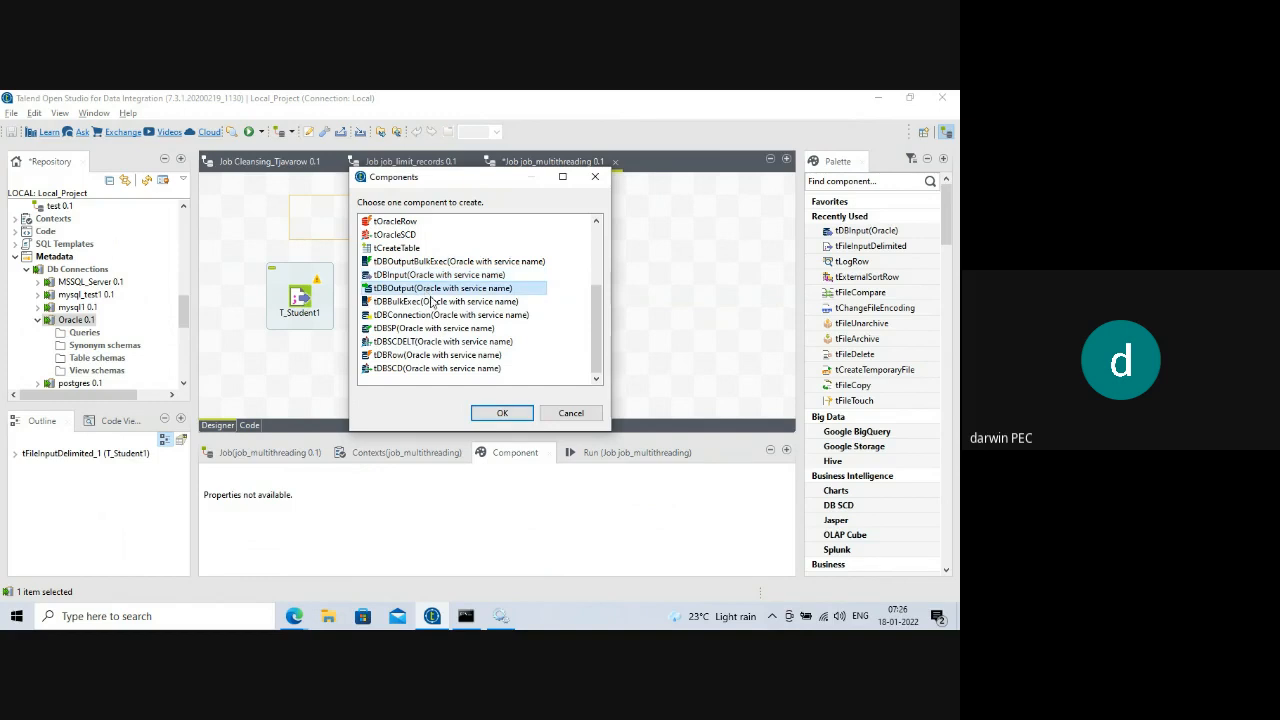
left_click(503, 414)
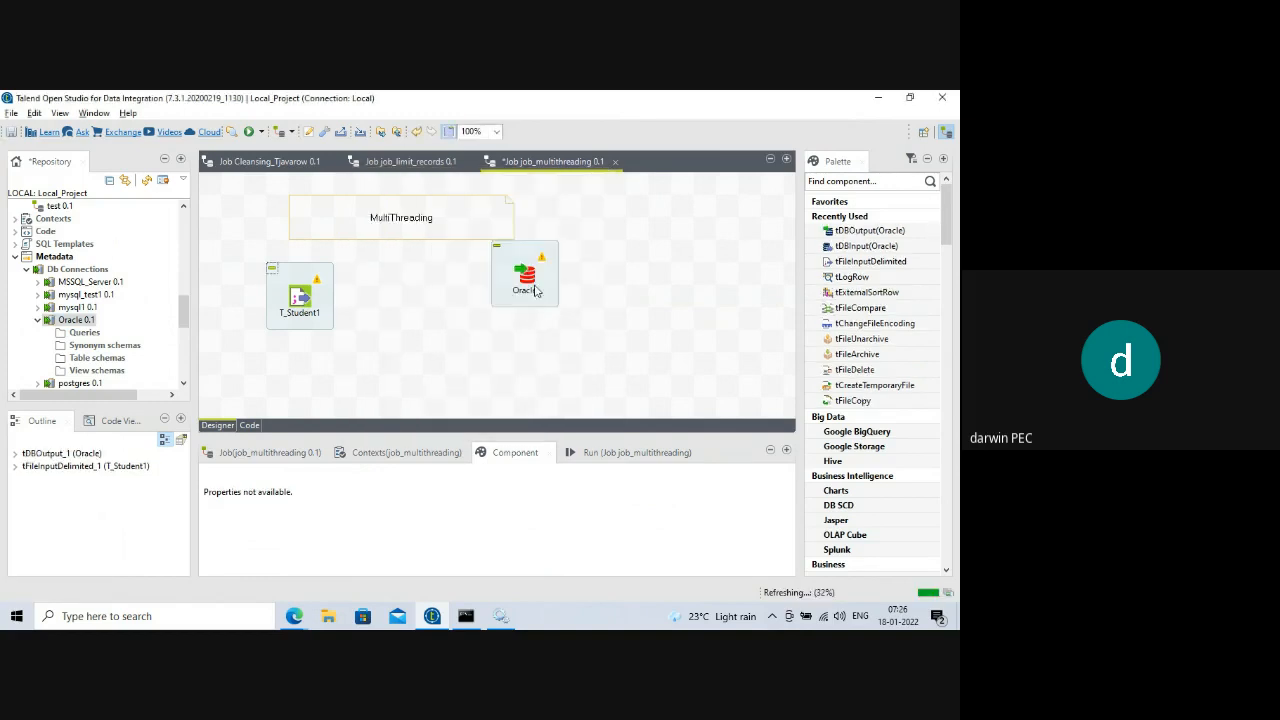
left_click_drag(527, 282, 617, 304)
- Connect T_Student1 to the Oracle output component with a Main row
left_click(303, 300)
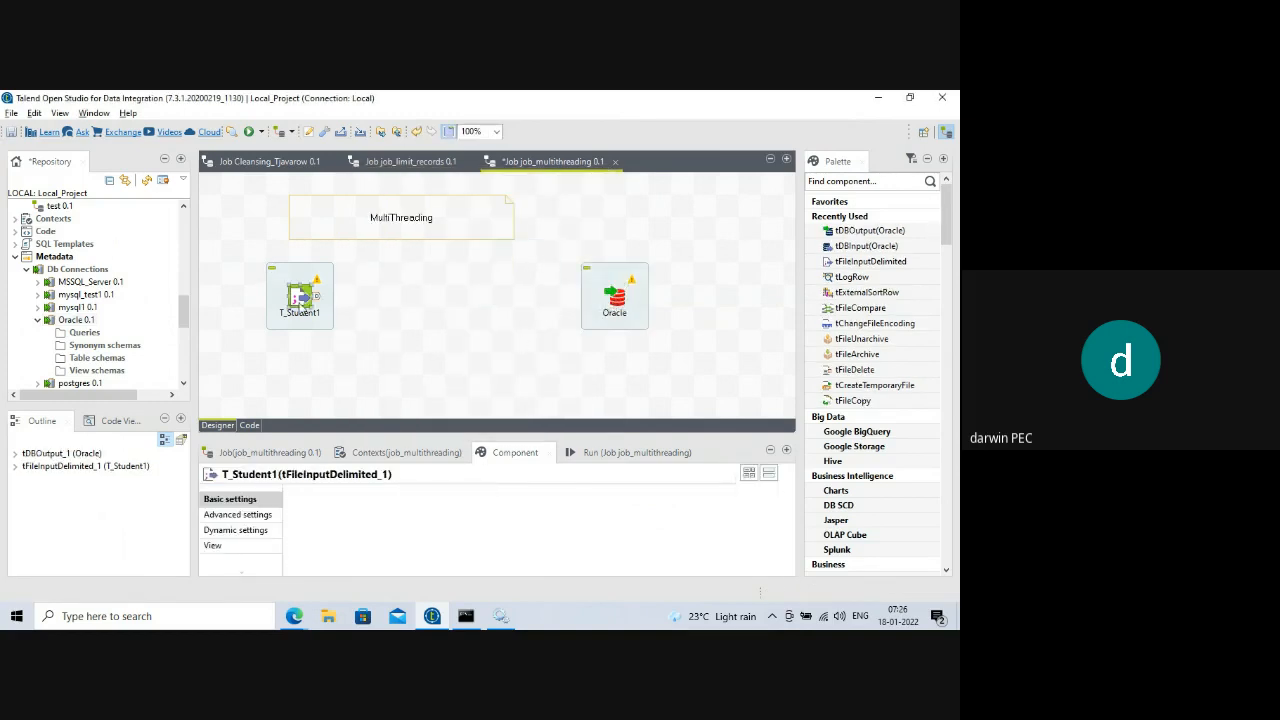
right_click(303, 305)
mouse_move(334, 311)
left_click(489, 311)
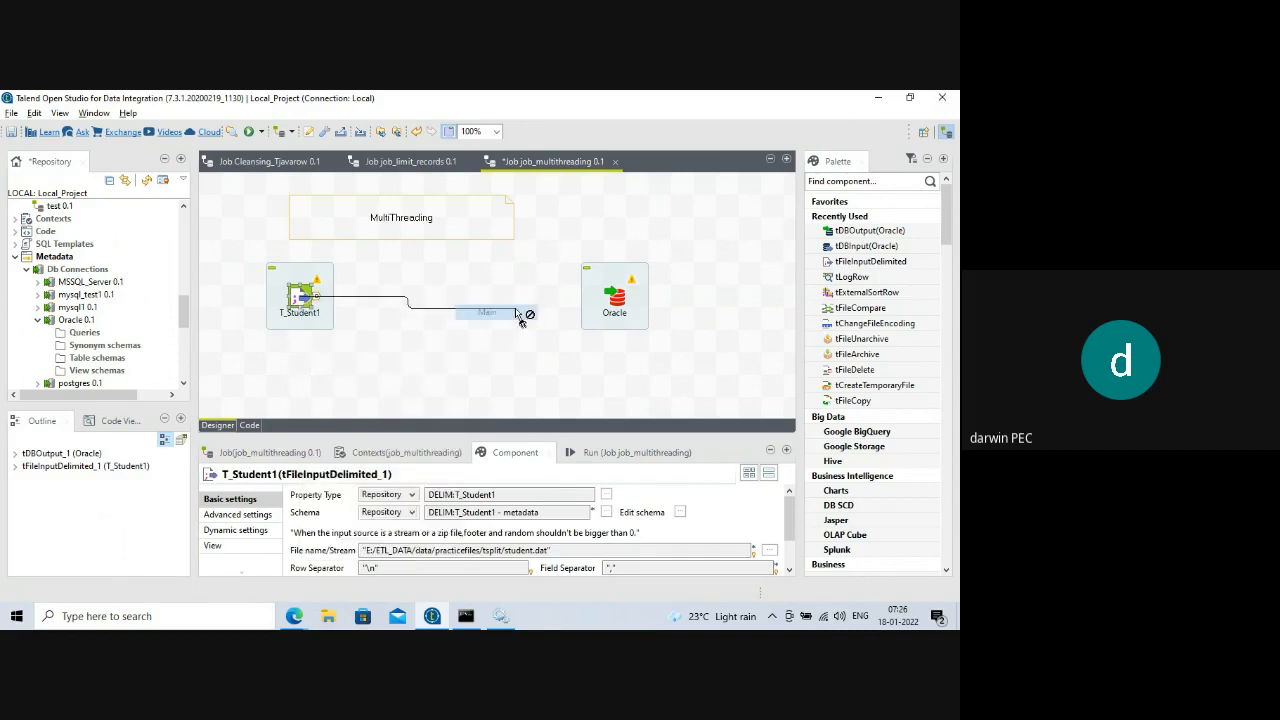
left_click(610, 300)
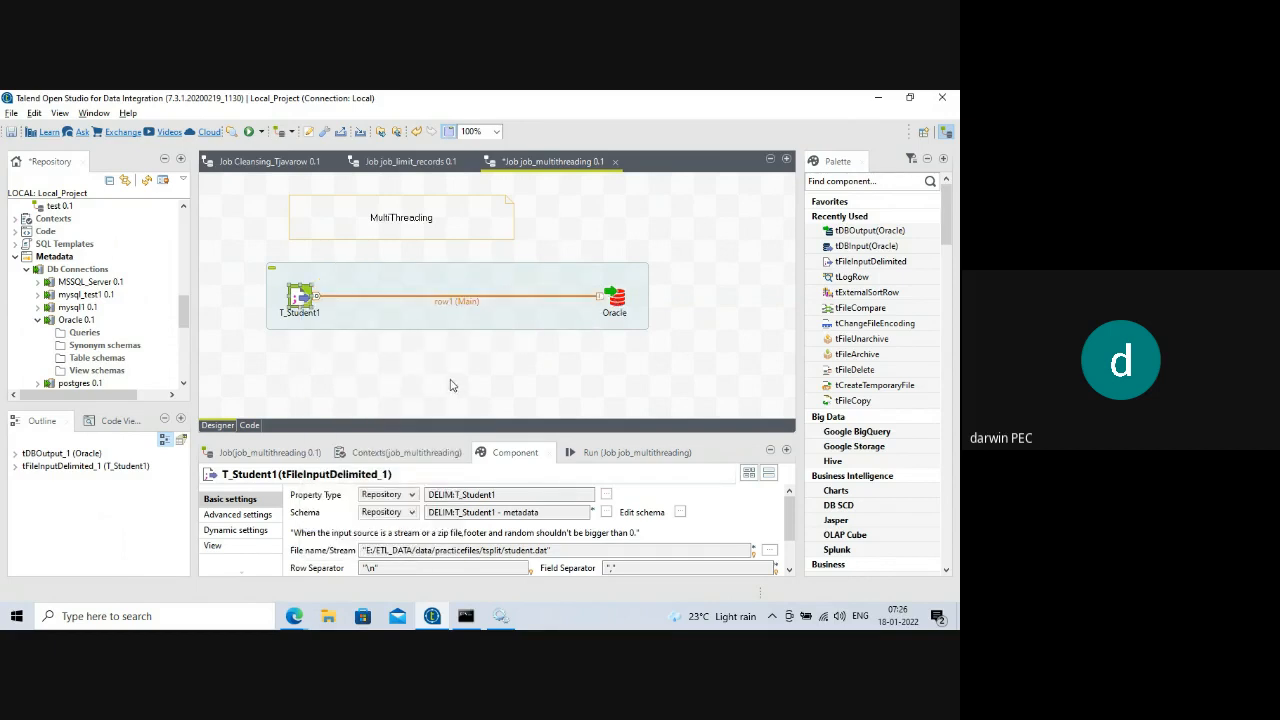
mouse_move(294, 616)
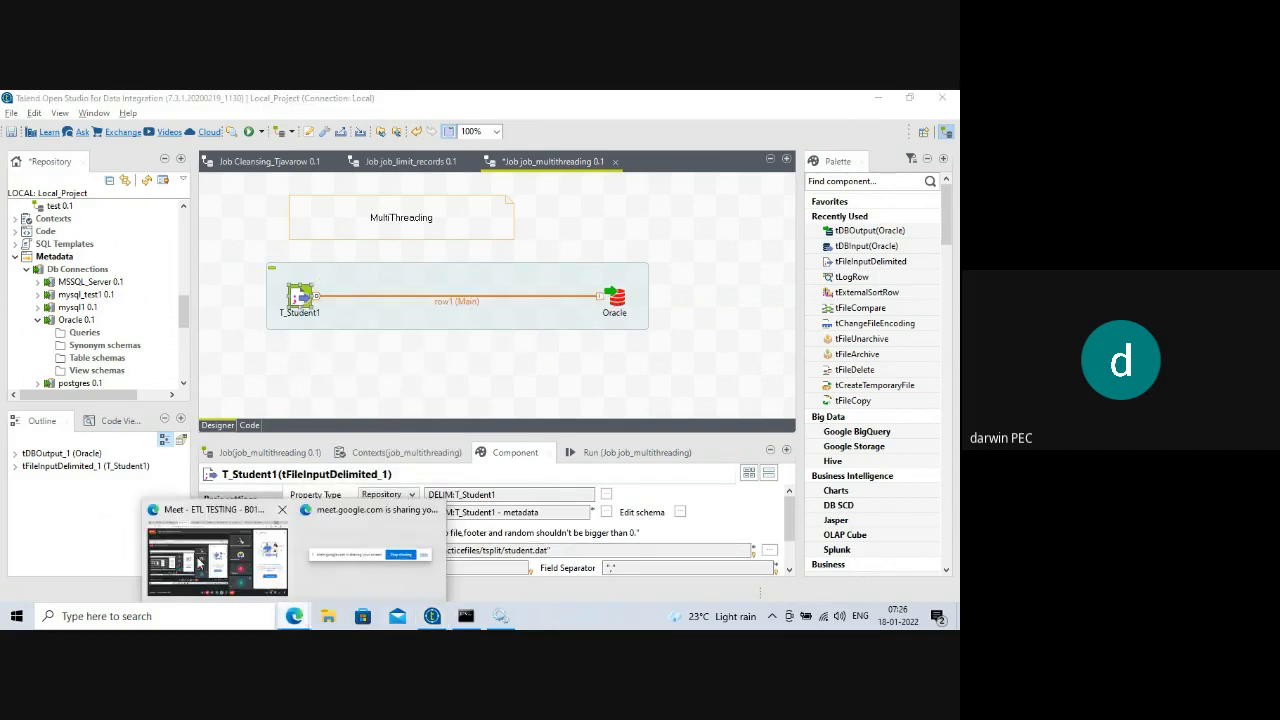
left_click(197, 563)
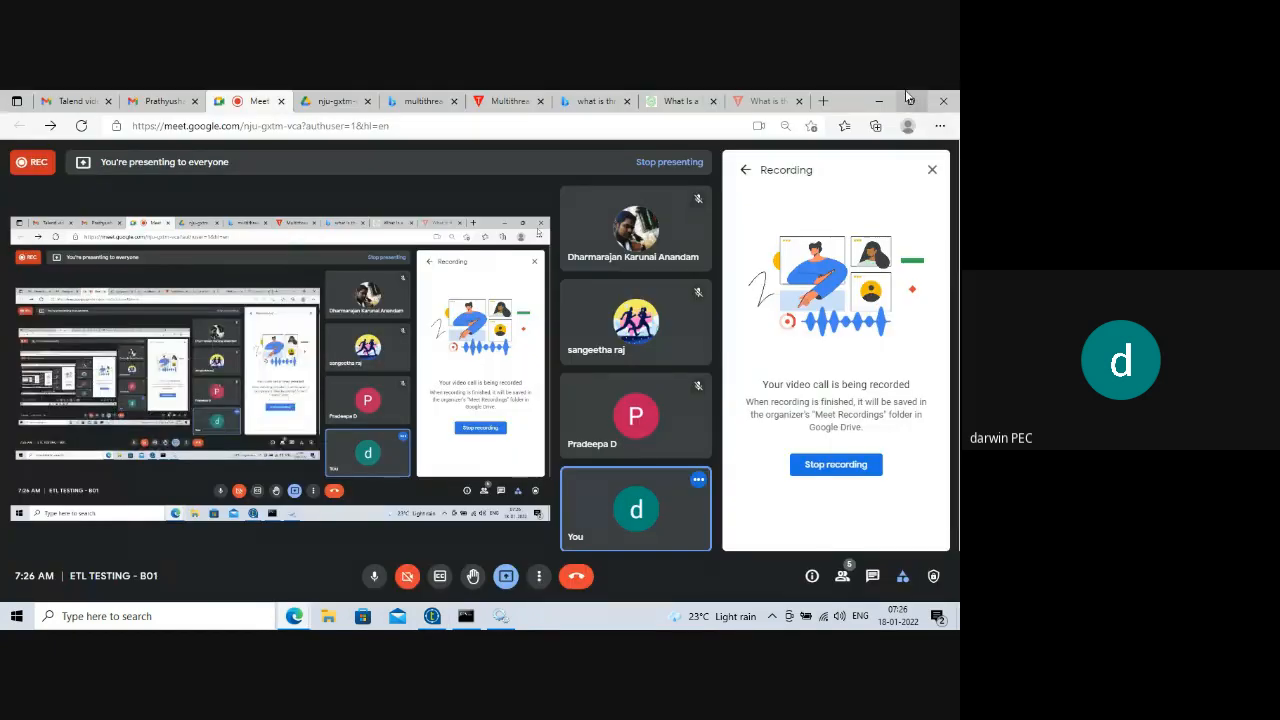
left_click(879, 103)
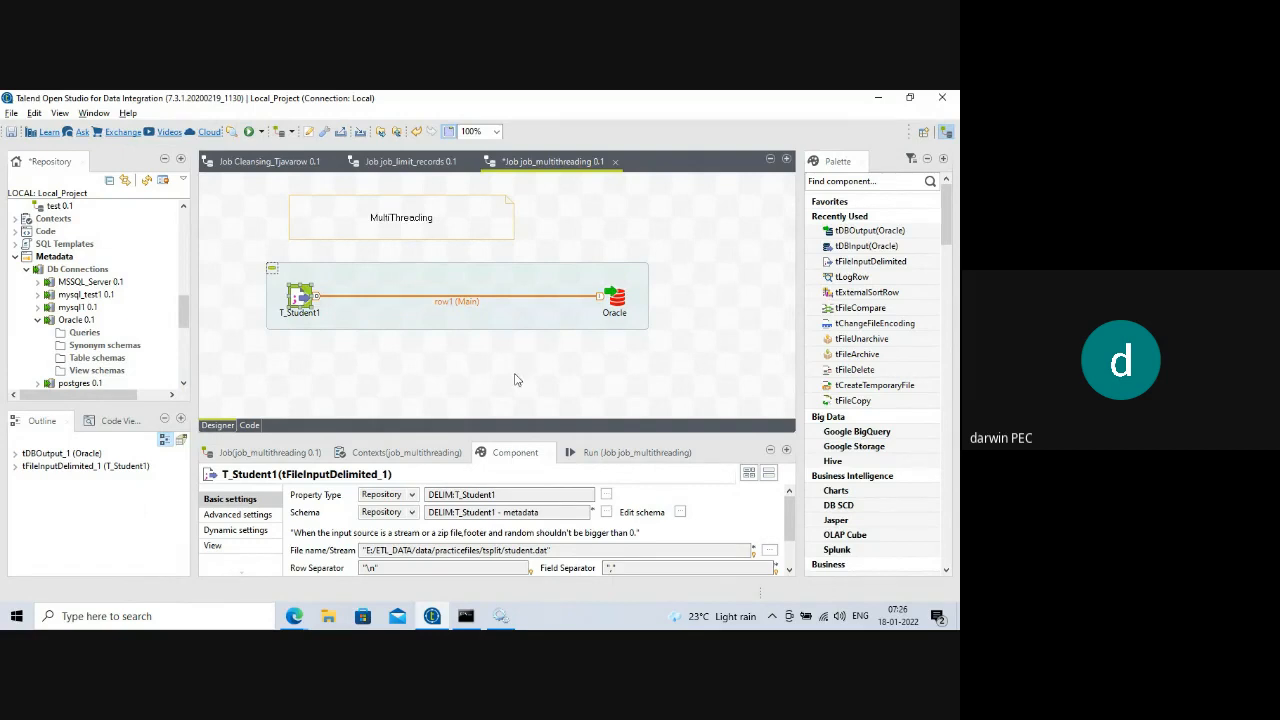
- Duplicate the T_Student1-to-Oracle subjob and align the copy directly below the original
left_click_drag(435, 440, 434, 506)
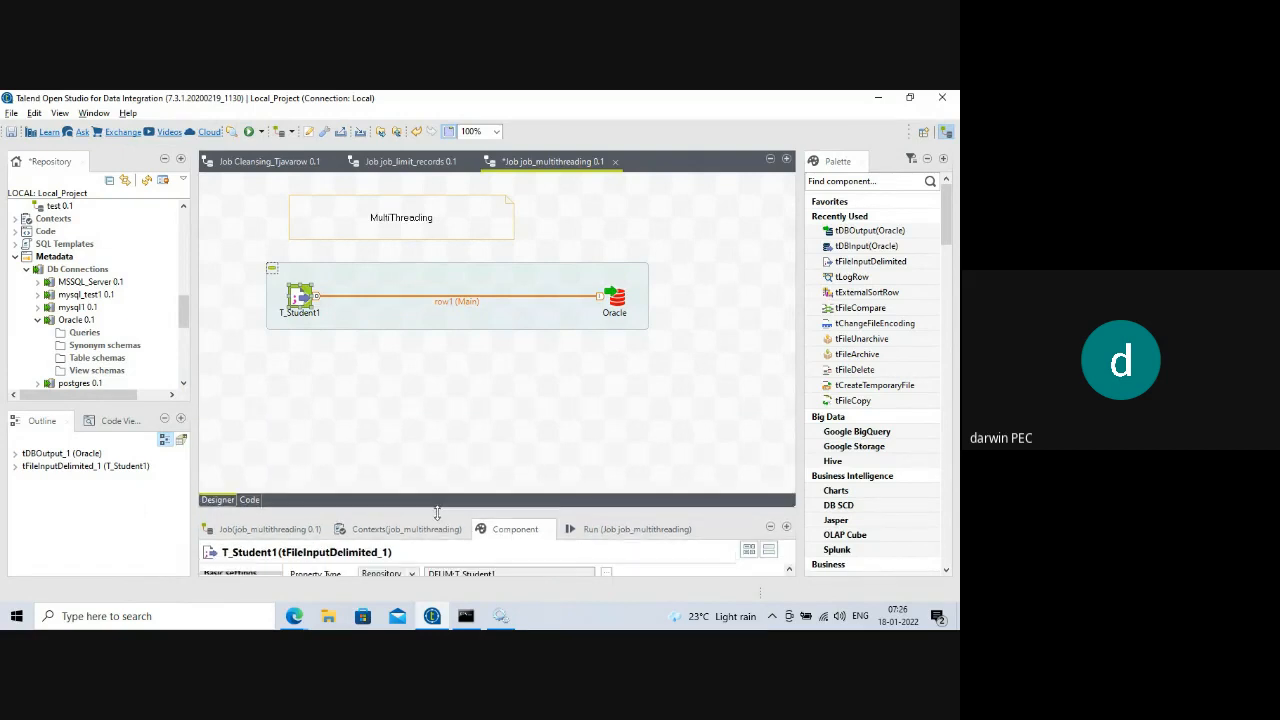
left_click(385, 287)
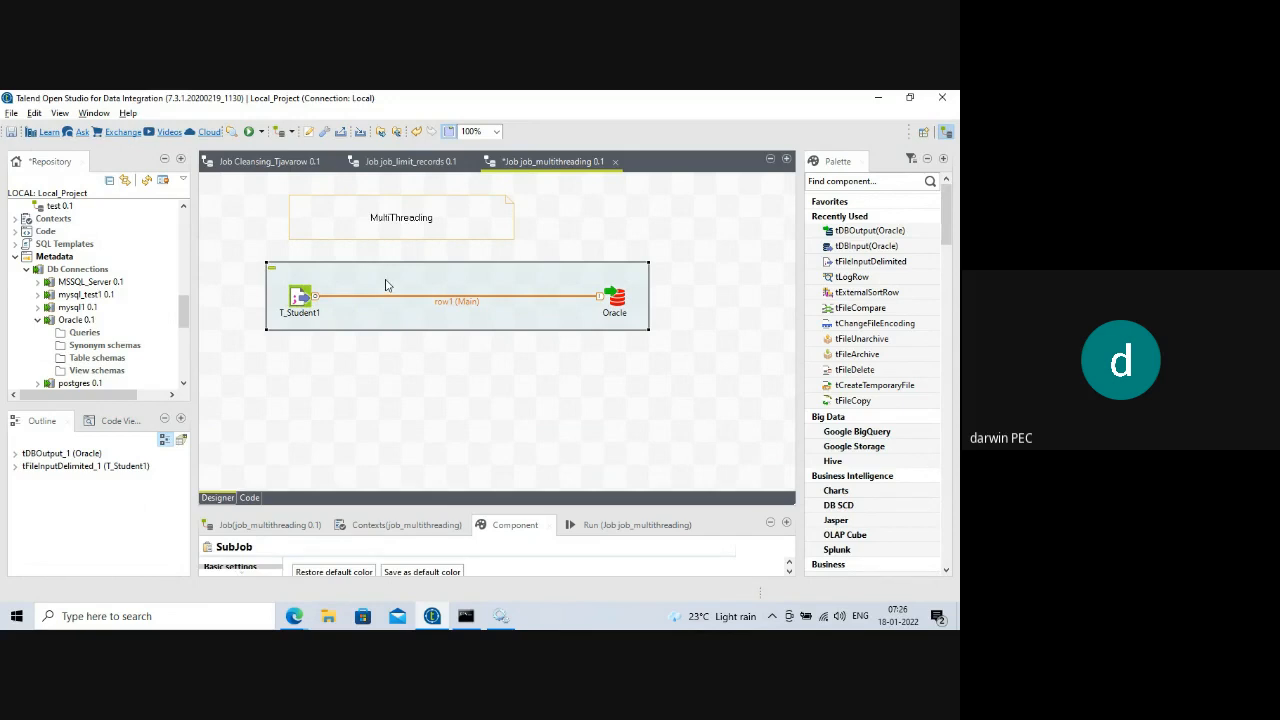
left_click(340, 398)
key("ctrl+v")
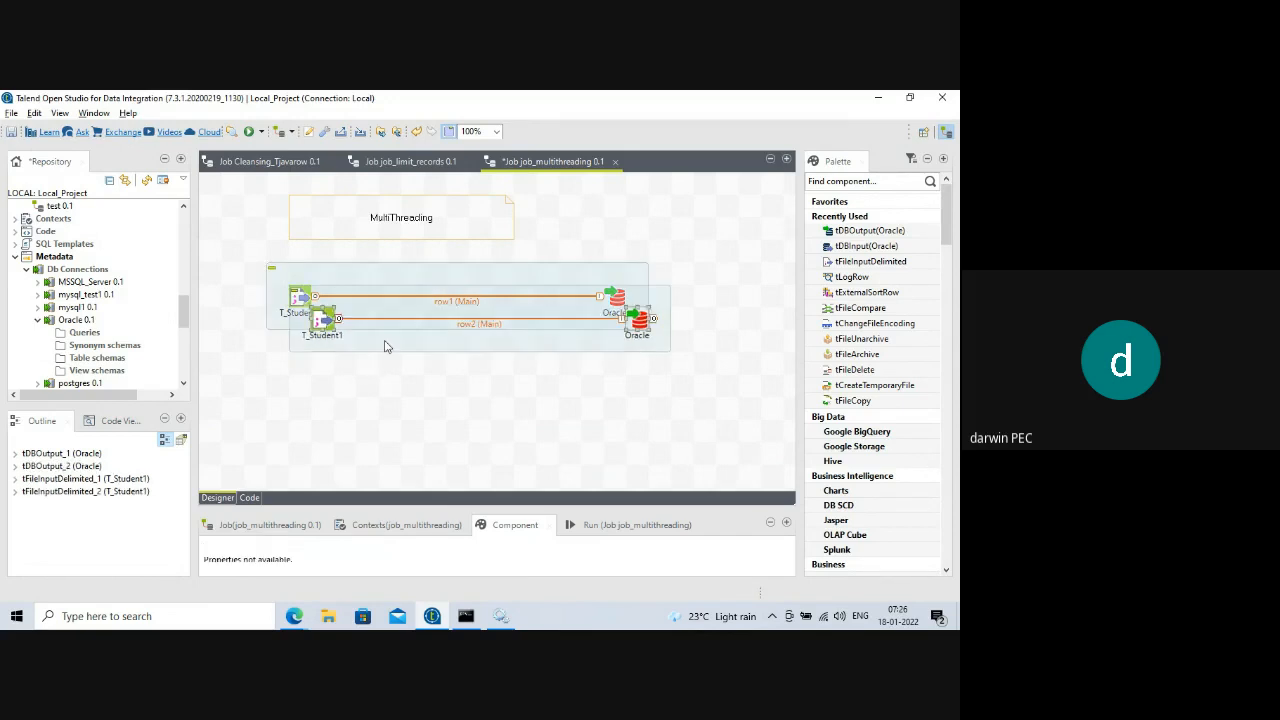
left_click_drag(392, 375, 392, 376)
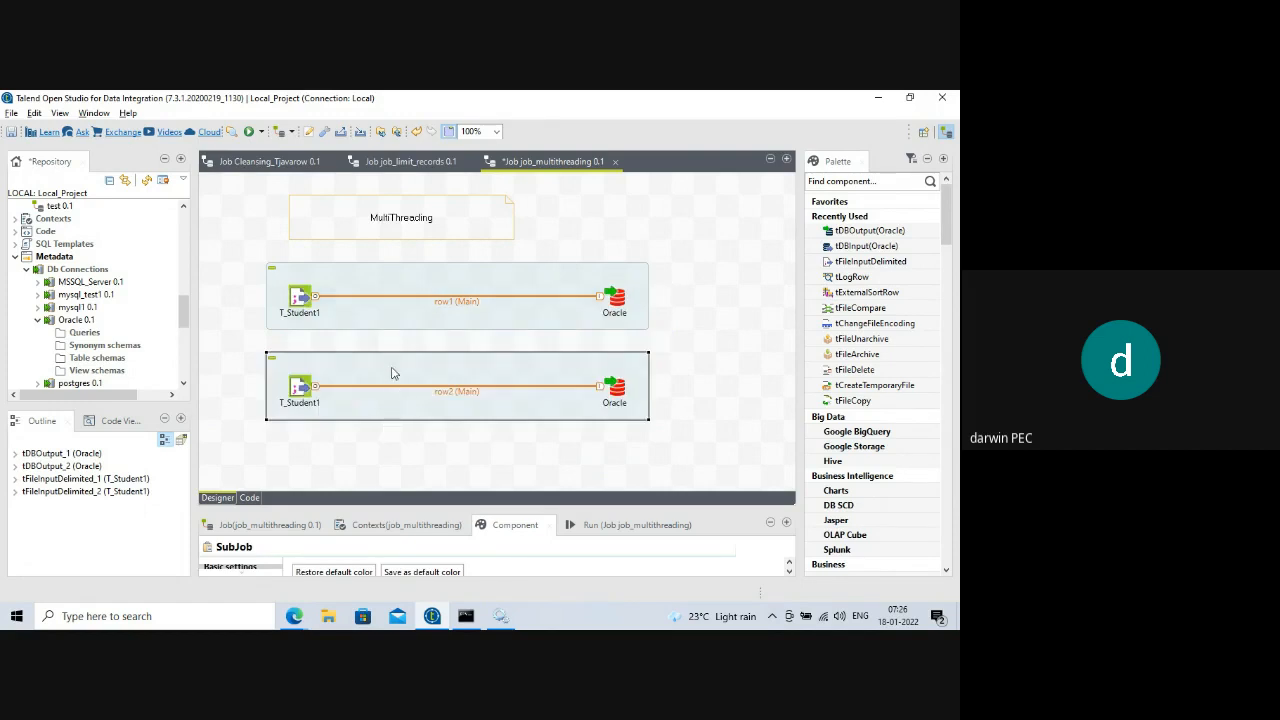
- Paste a third copy of the T_Student1-to-Oracle subjob and align it below the second one
left_click(324, 465)
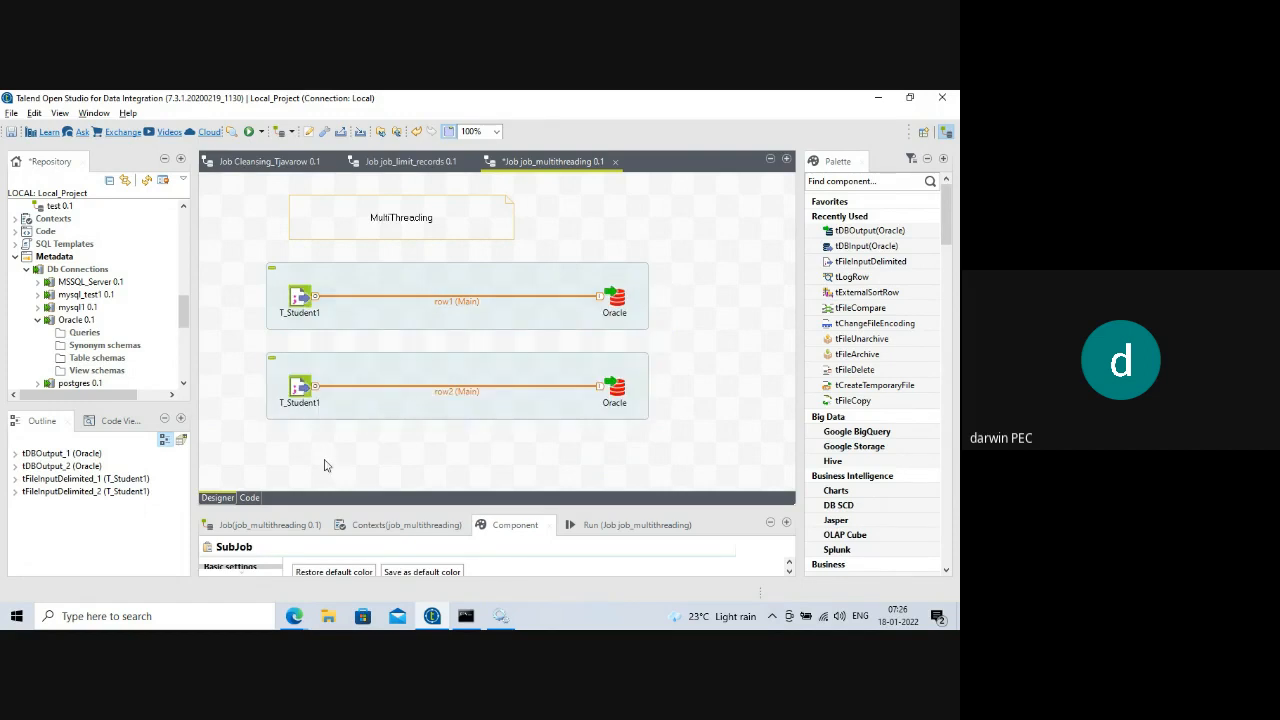
key("ctrl+v")
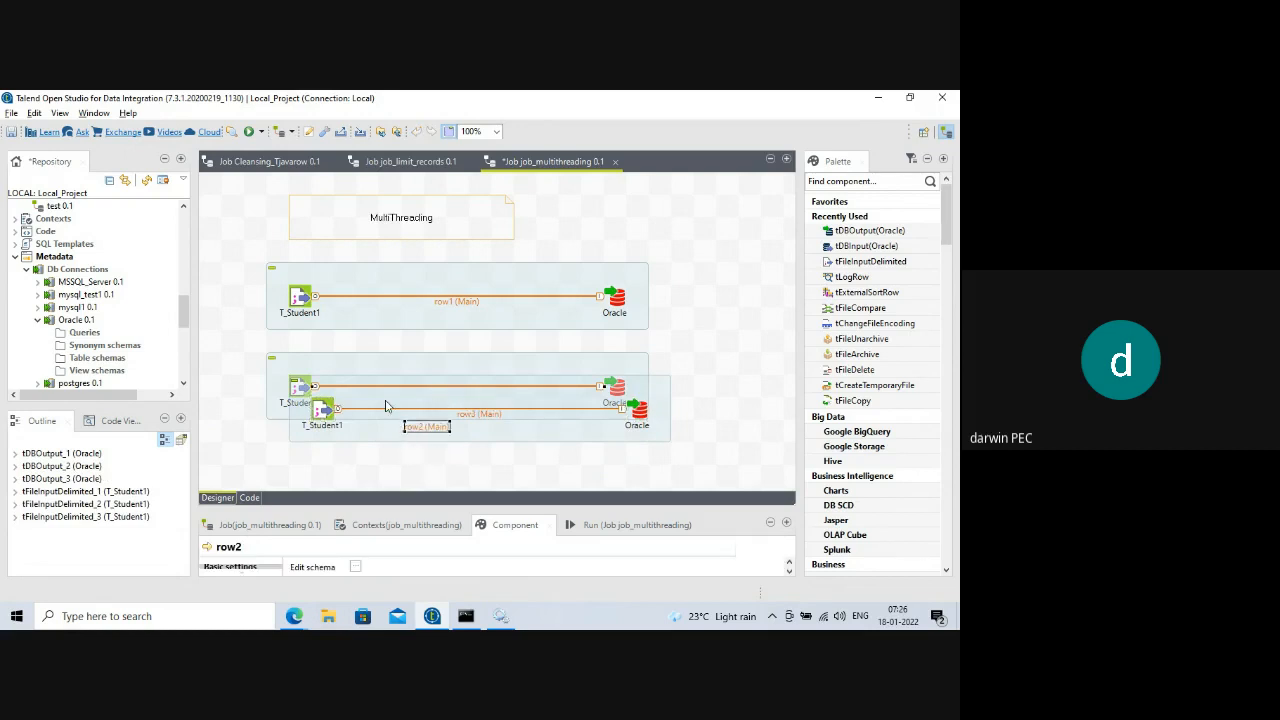
left_click_drag(384, 402, 355, 473)
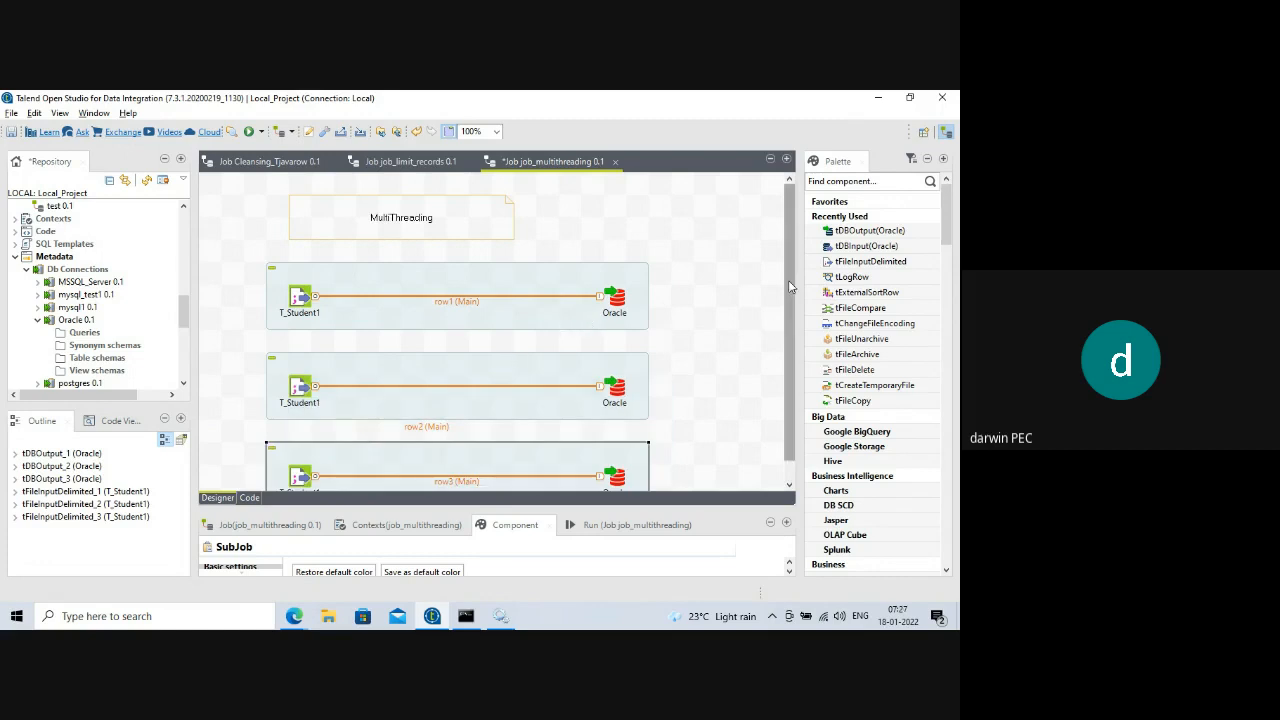
scroll(790, 320, "down", 1)
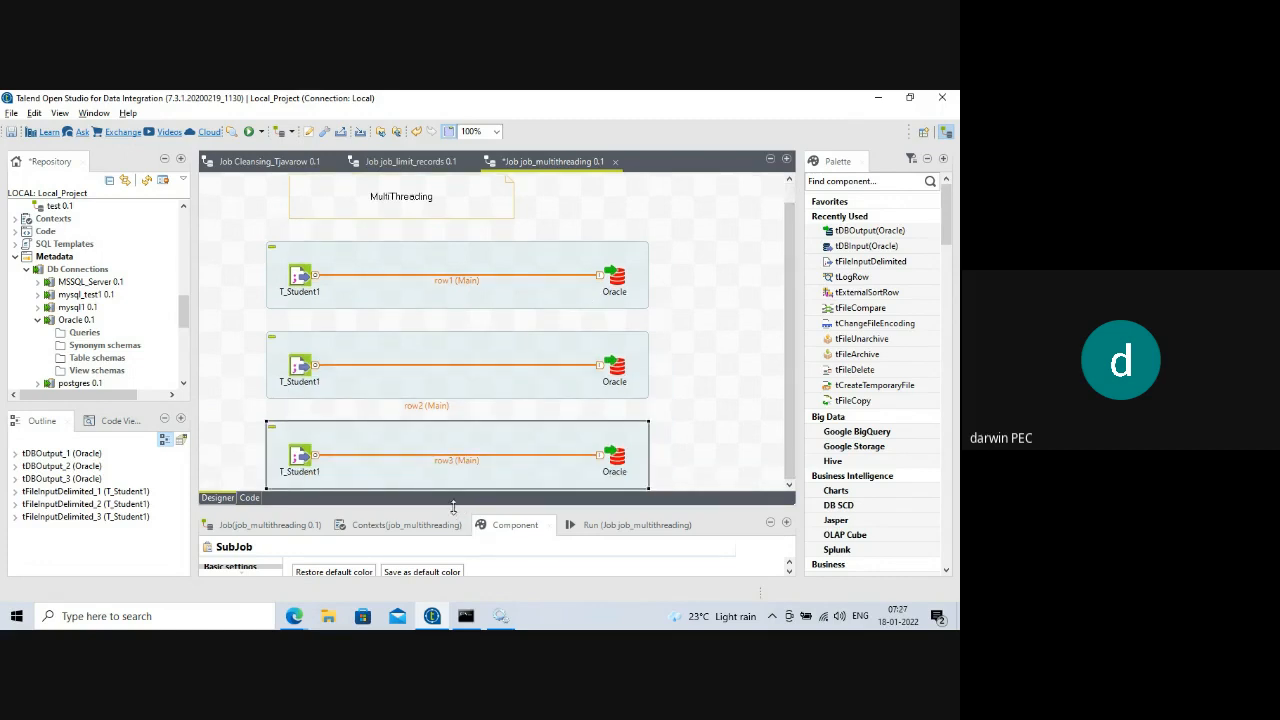
left_click_drag(458, 498, 458, 520)
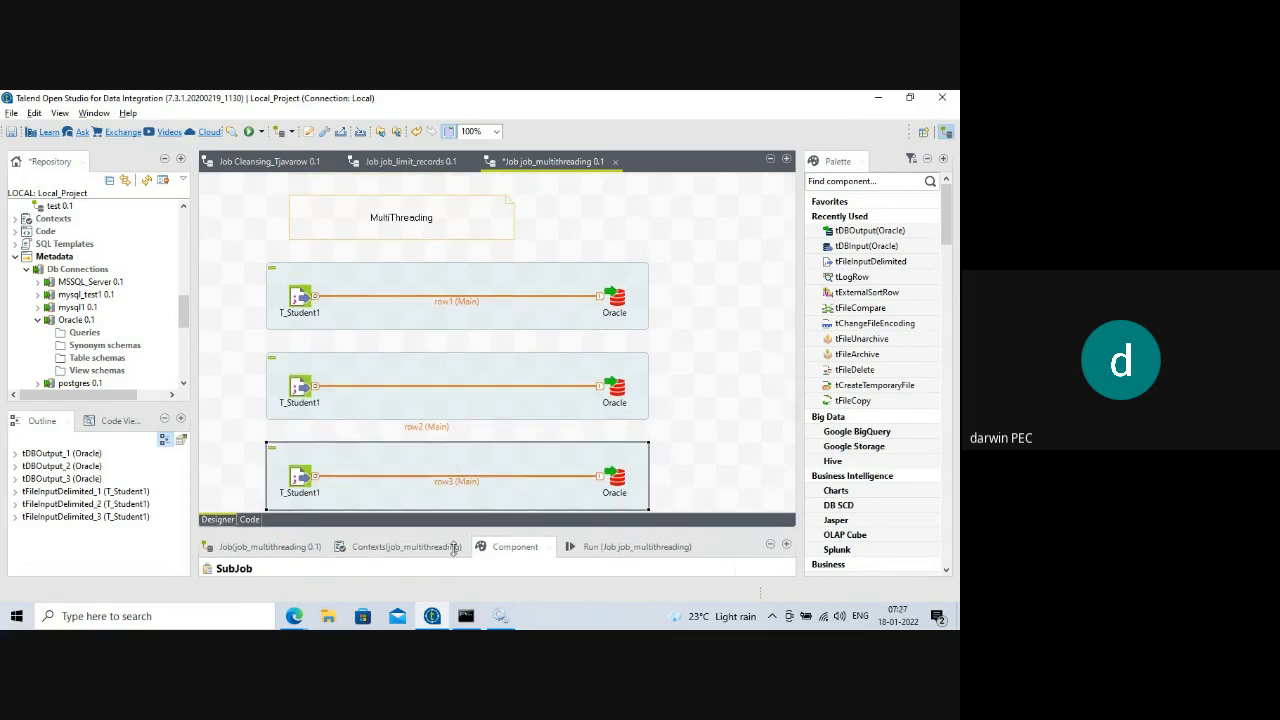
- Set the first subjob's Oracle output to table "ETL_JOB1" with the table action Drop table if exists and create
left_click(615, 299)
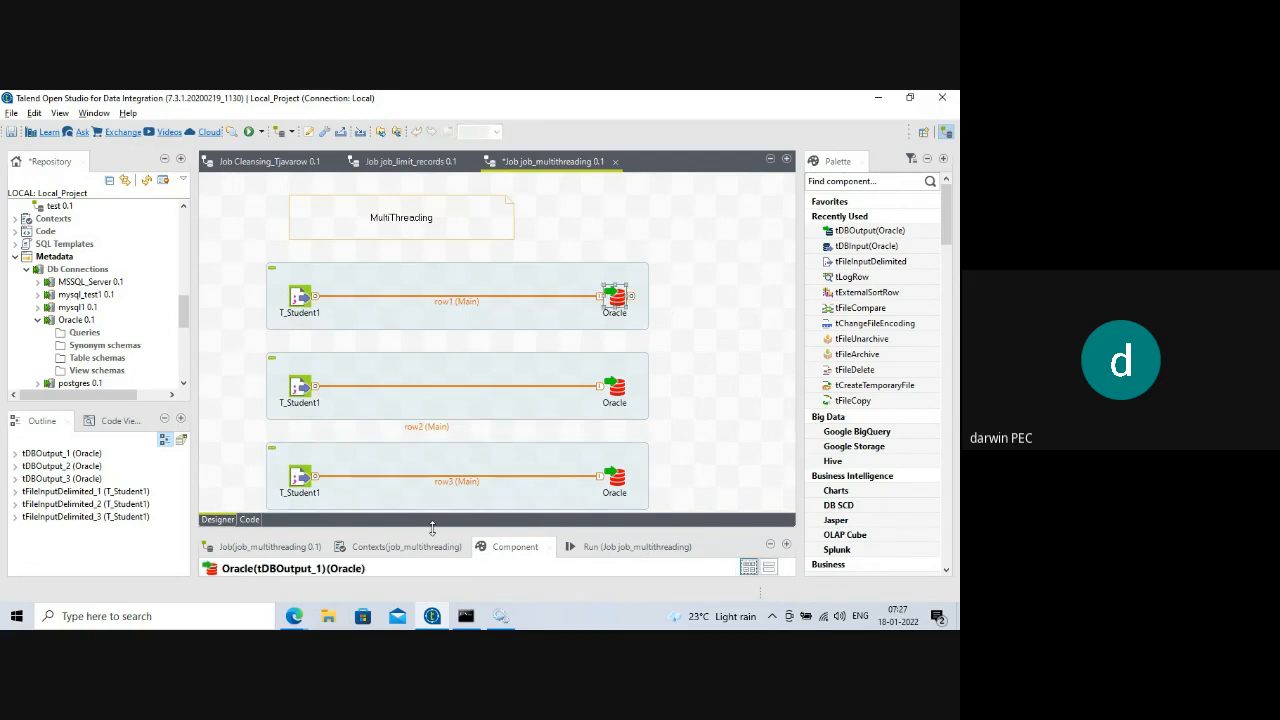
left_click_drag(430, 527, 430, 284)
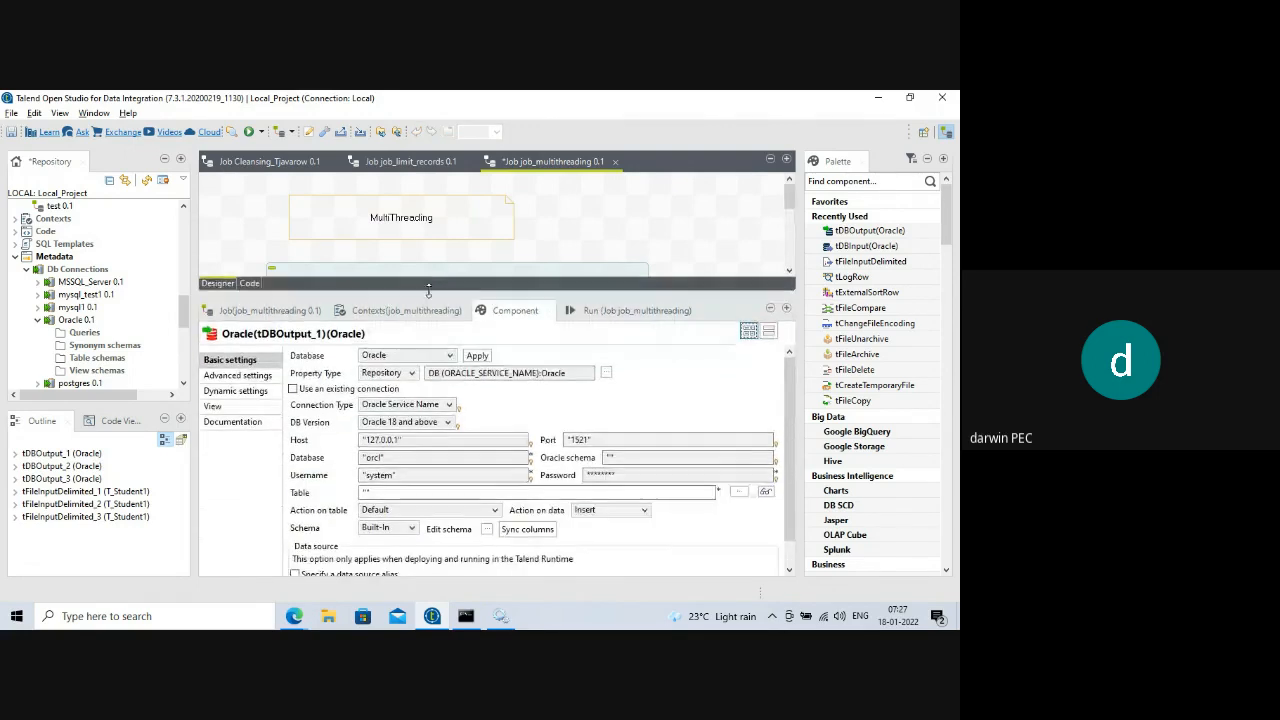
left_click(383, 484)
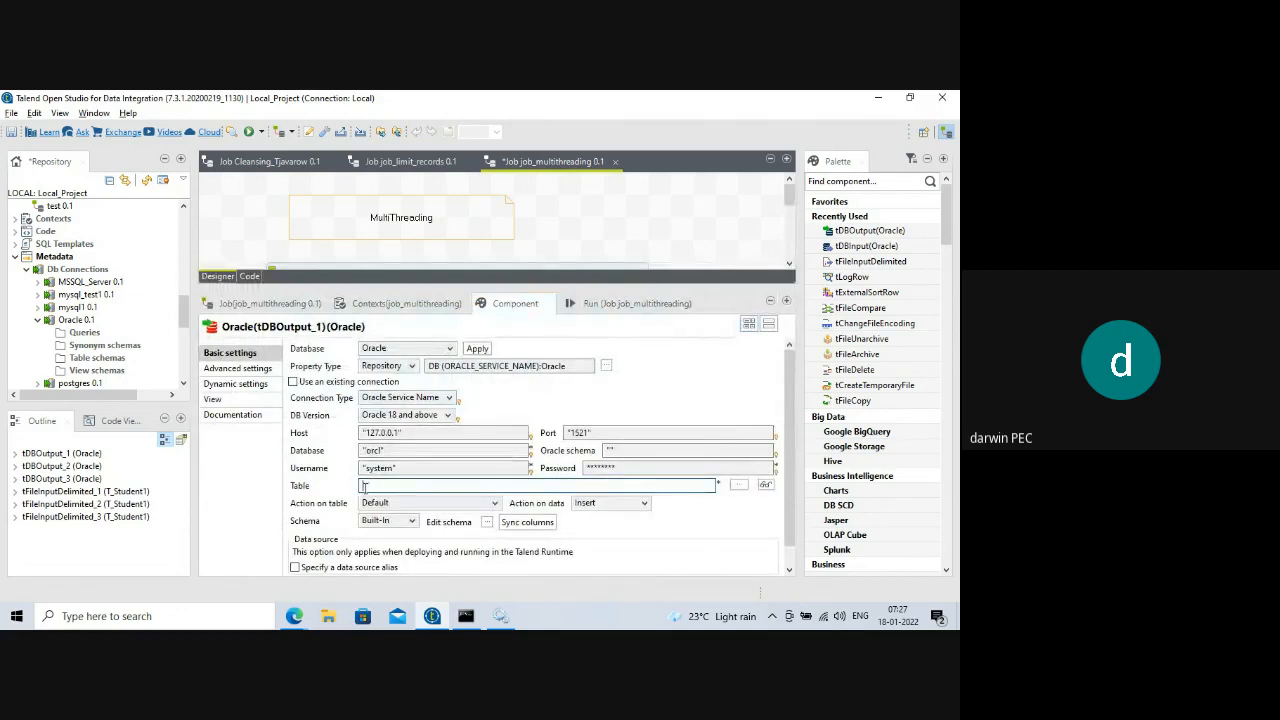
double_click(366, 485)
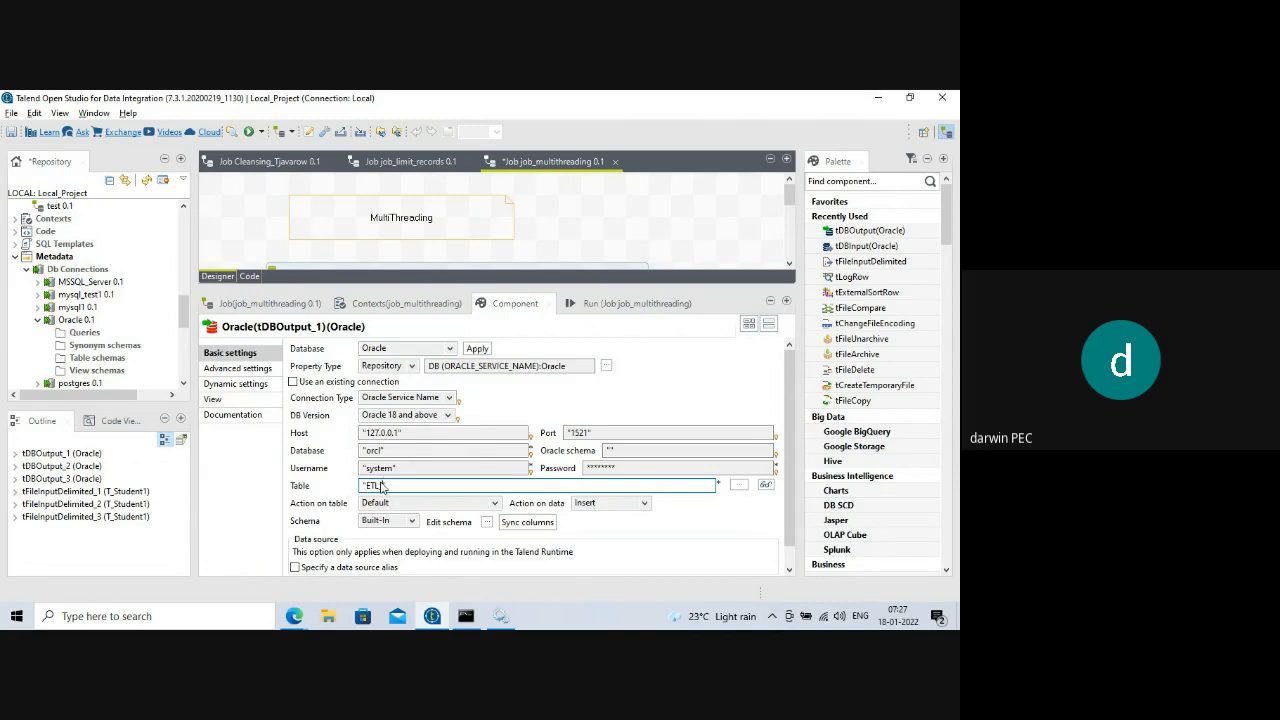
type("ETL_ON")
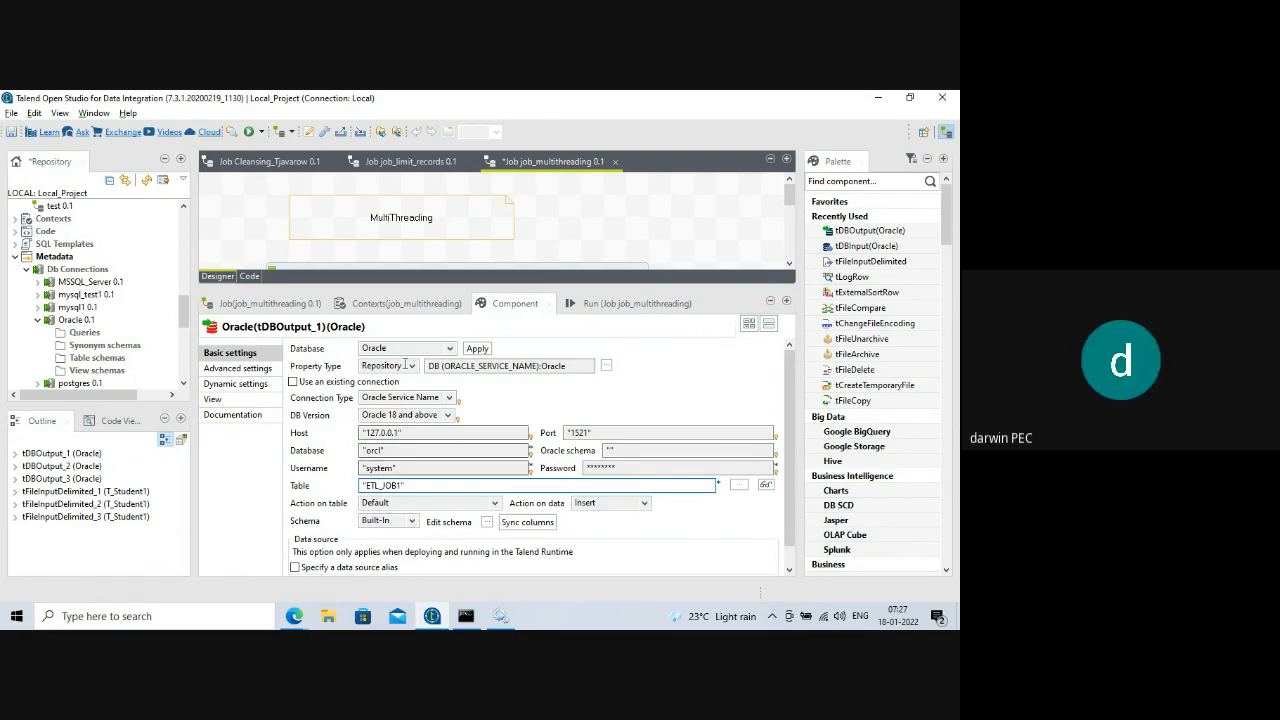
left_click_drag(438, 289, 458, 233)
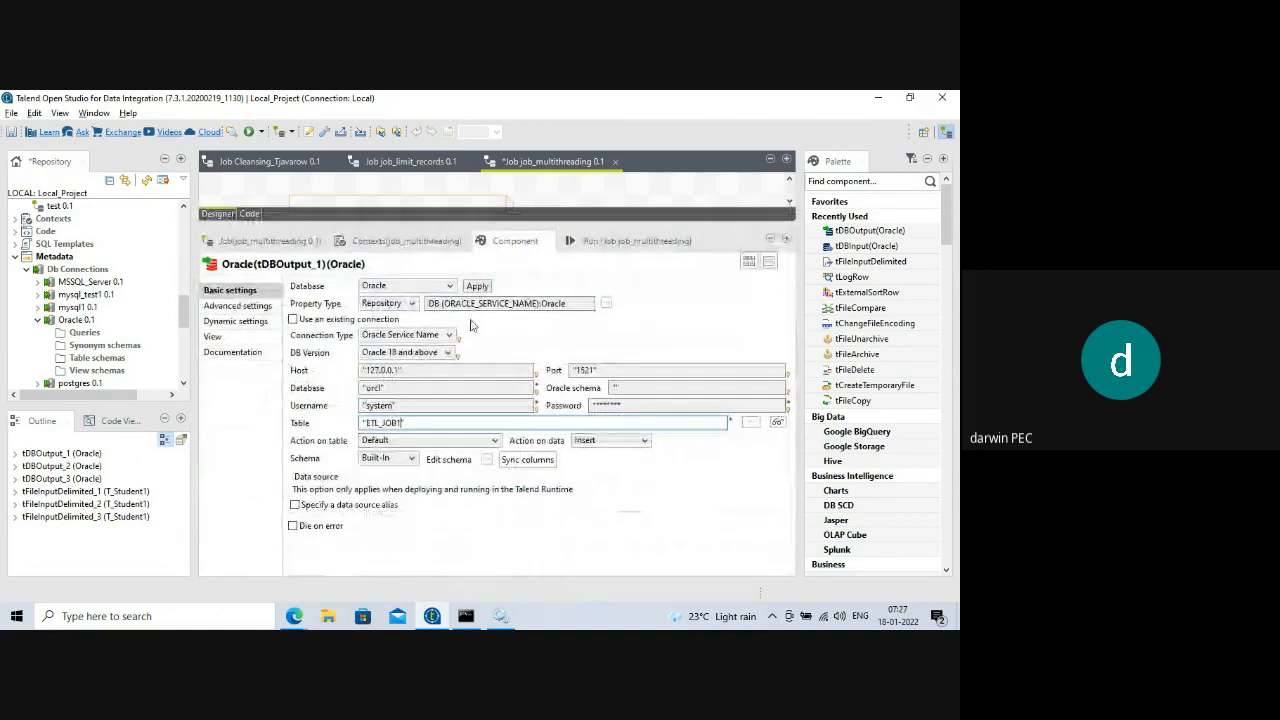
left_click(495, 440)
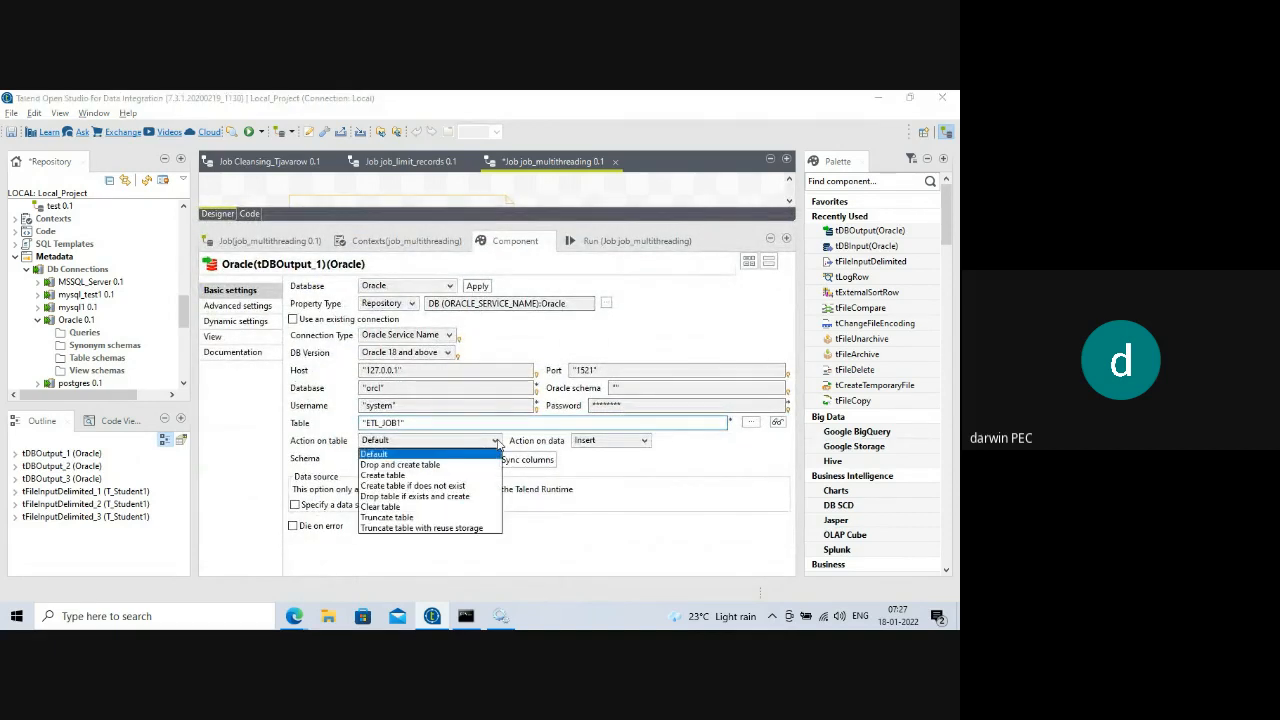
left_click(404, 496)
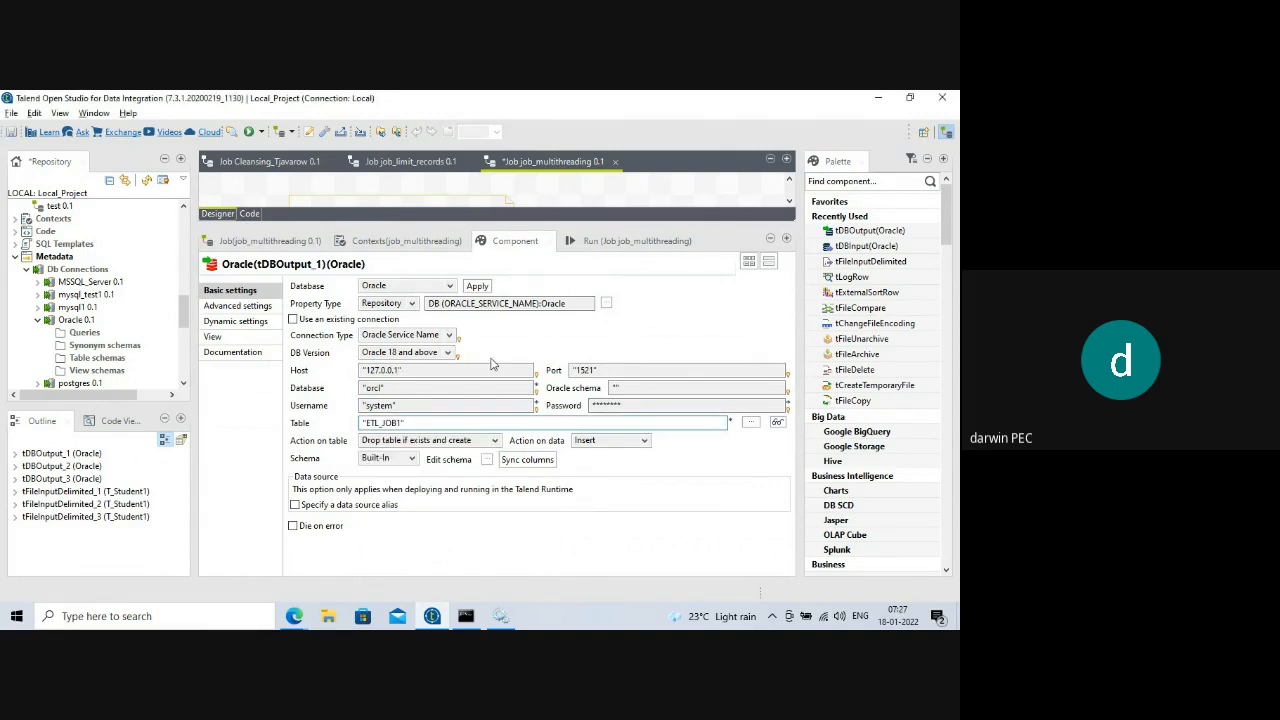
- Set the second subjob's Oracle output to table "ETL_JOB2" with Drop table if exists and create, and sync its columns
left_click_drag(507, 226, 507, 487)
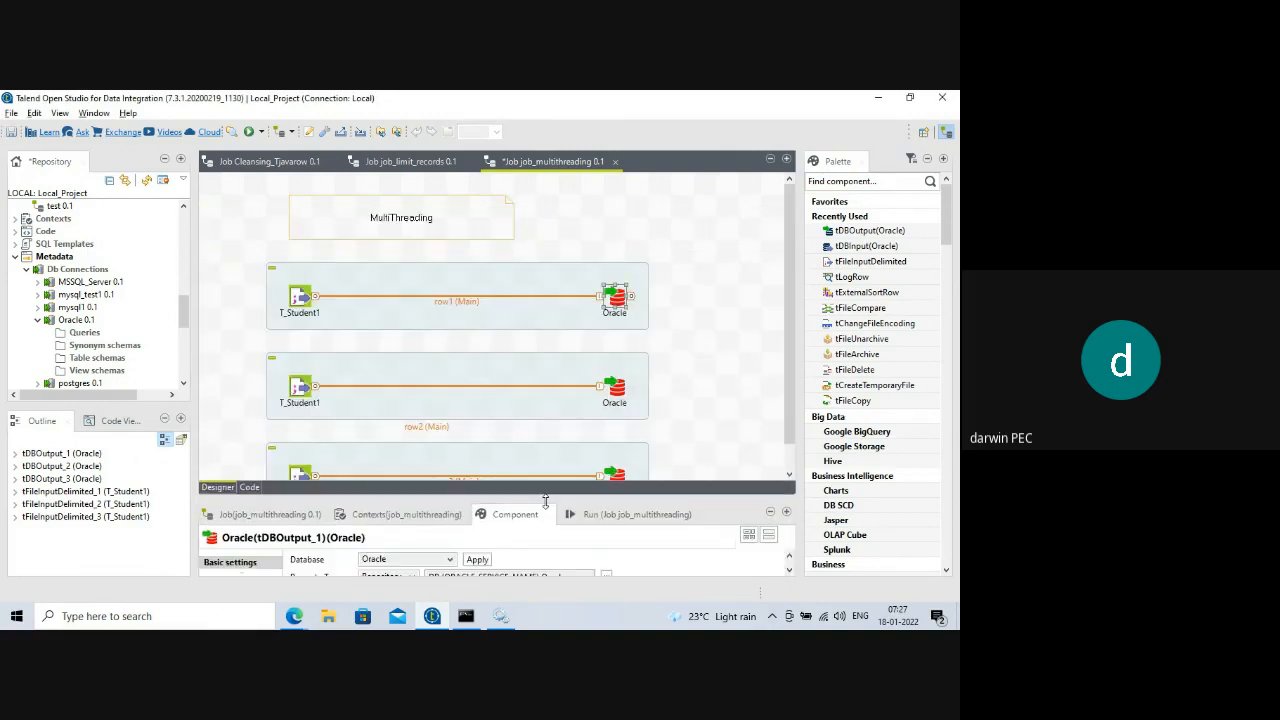
left_click(613, 389)
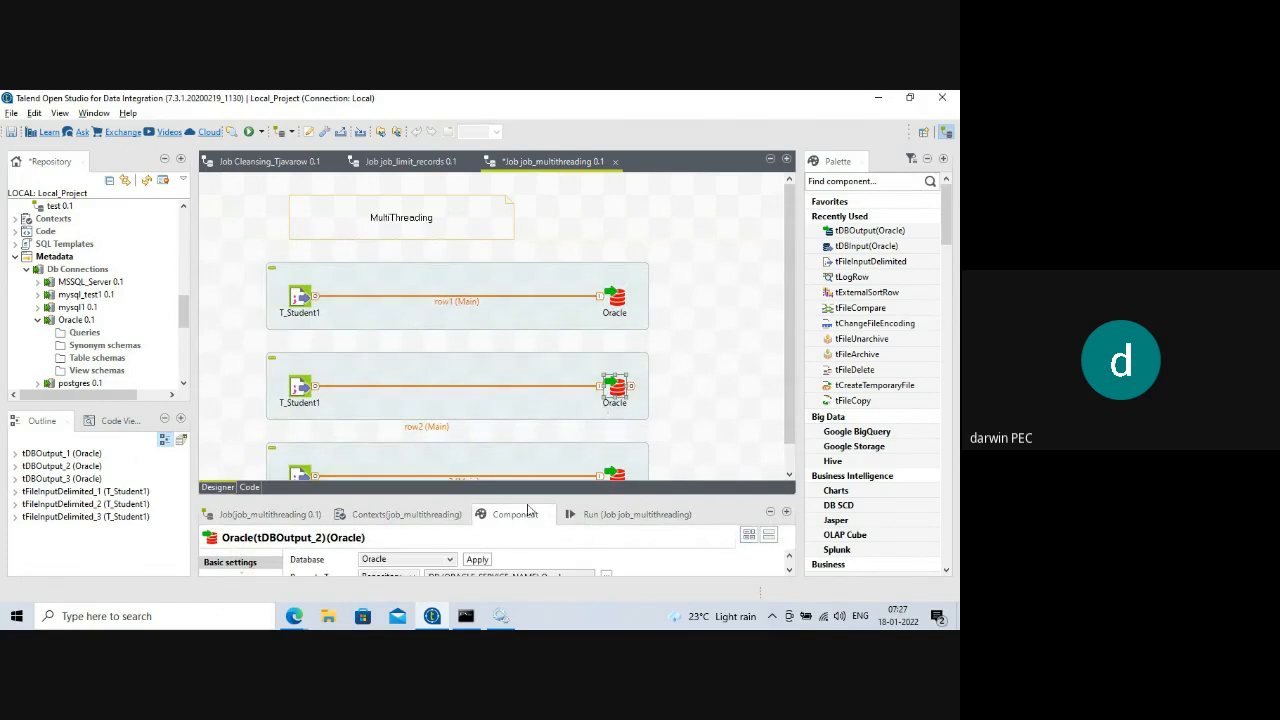
left_click_drag(483, 497, 483, 233)
left_click(365, 441)
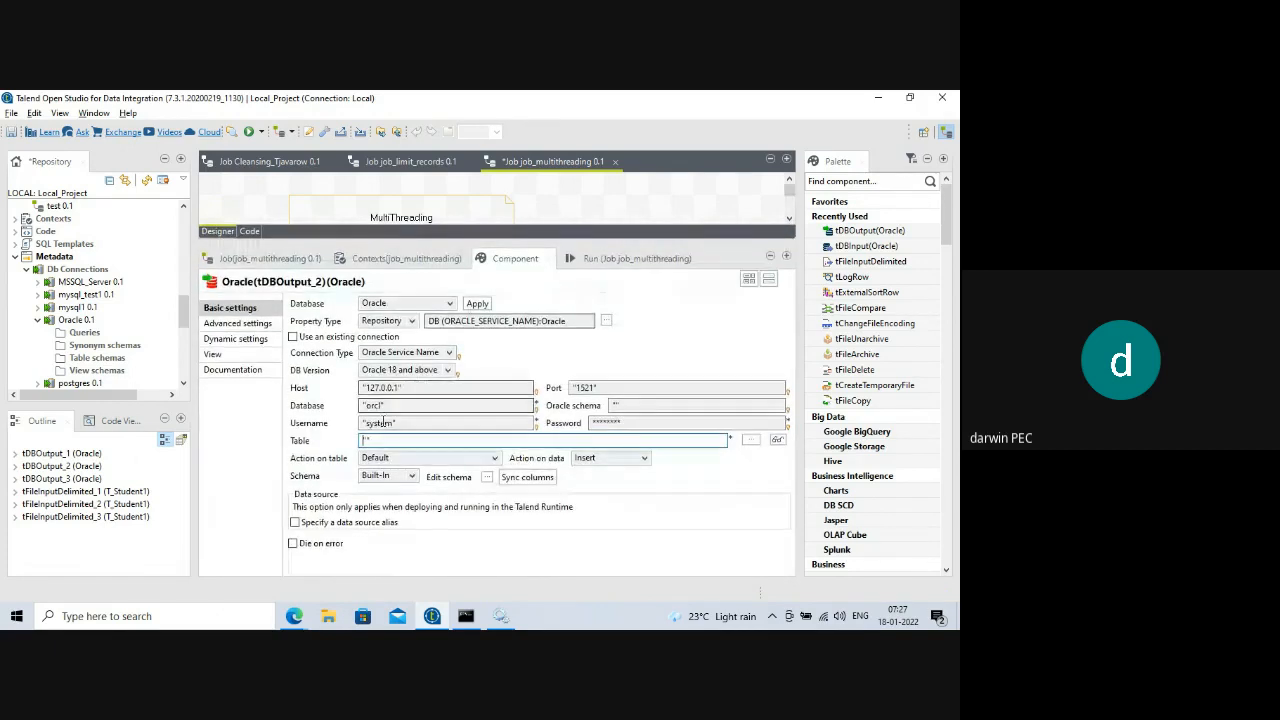
type("\"\"")
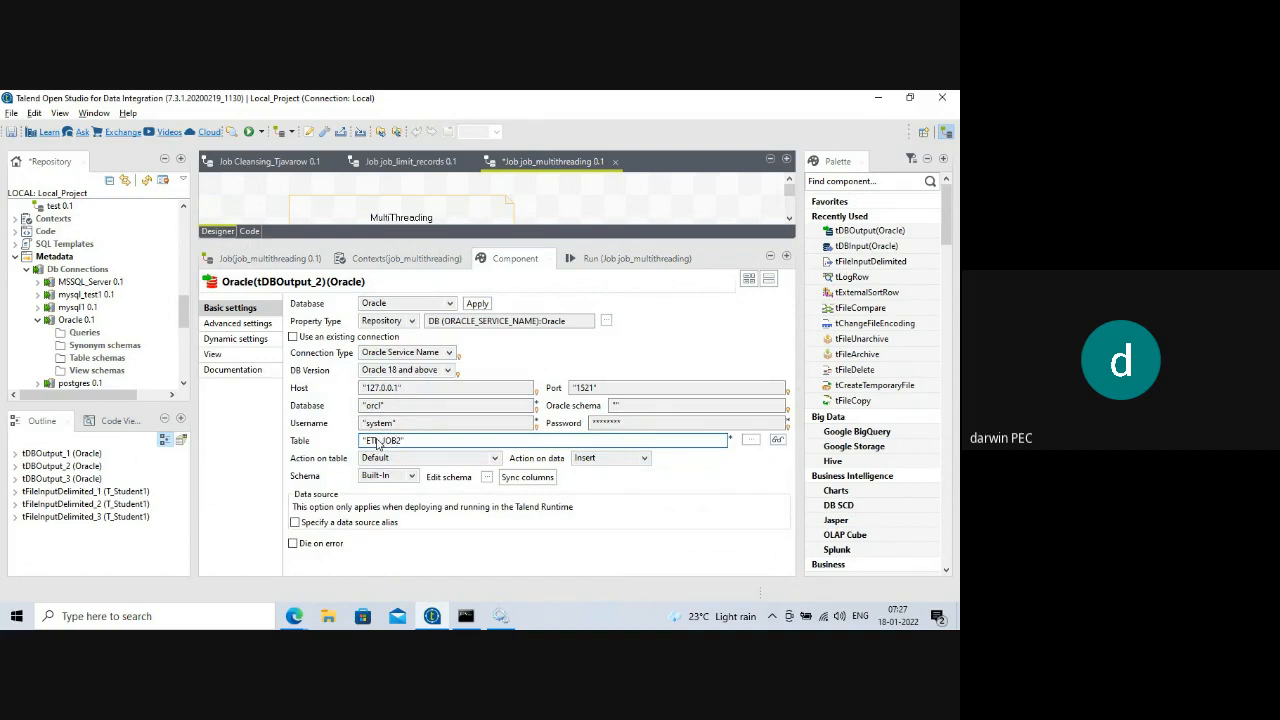
left_click(495, 458)
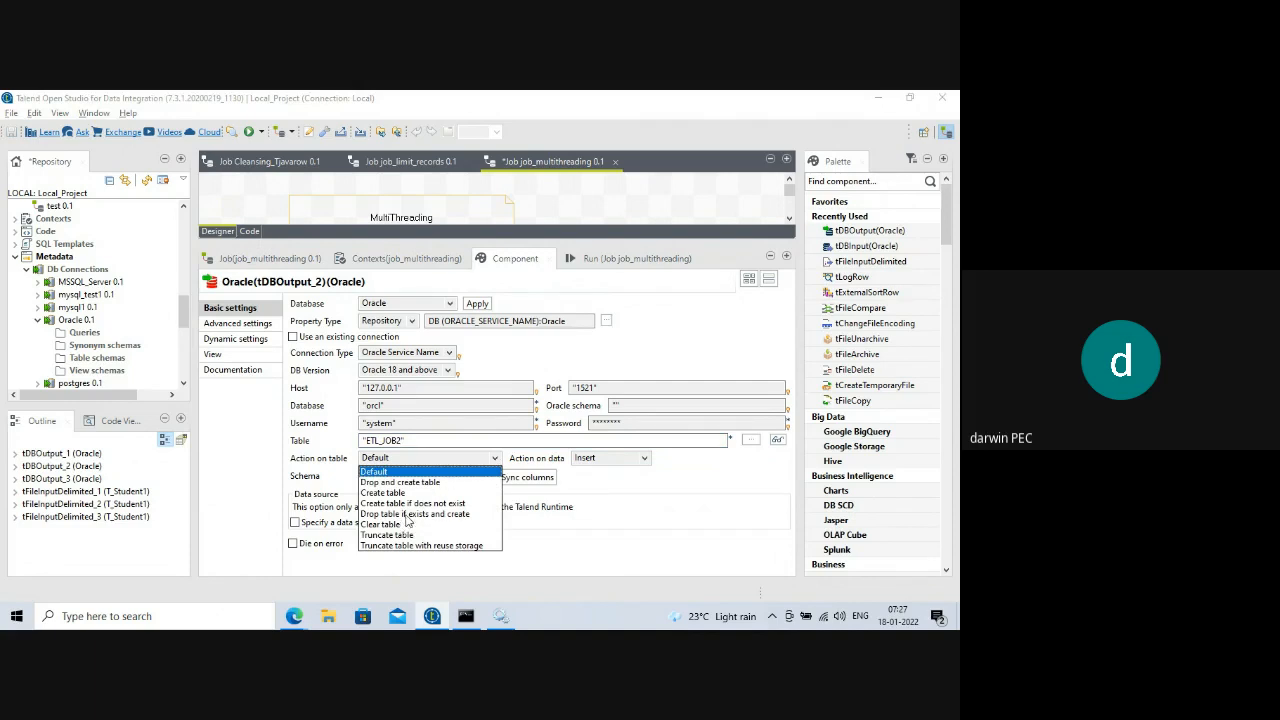
left_click(406, 515)
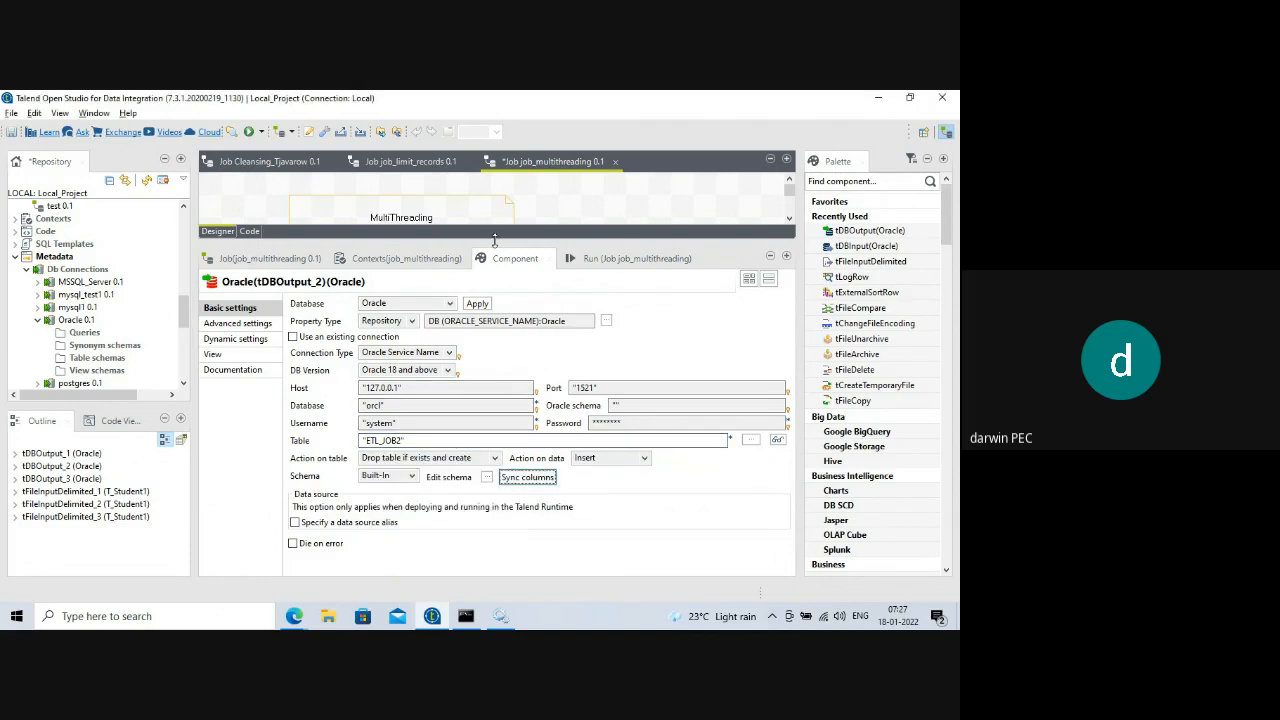
- Return to the first subjob's Oracle output and sync its columns with the incoming schema
mouse_move(494, 240)
left_mouse_down()
mouse_move(494, 514)
mouse_move(491, 255)
left_mouse_up()
left_click(619, 302)
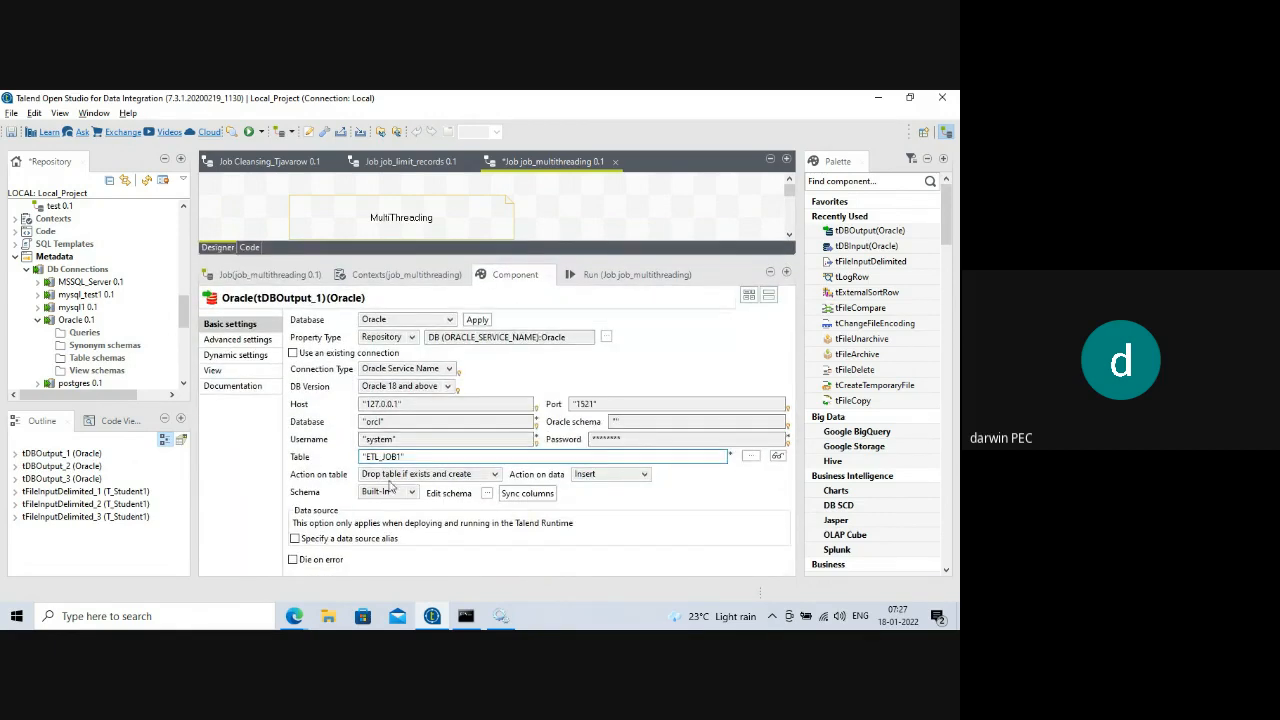
left_click(528, 493)
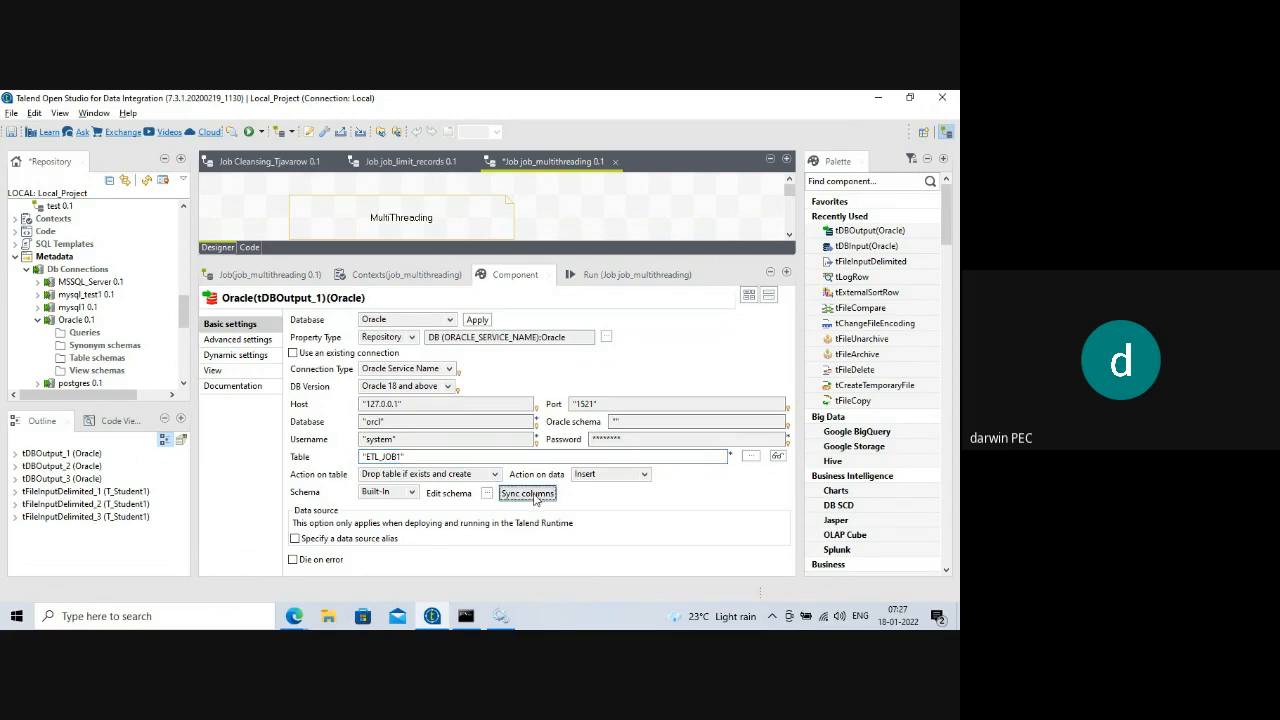
- Compare the first Oracle output's schema with the T_Student1 input columns and accept it
left_click(486, 494)
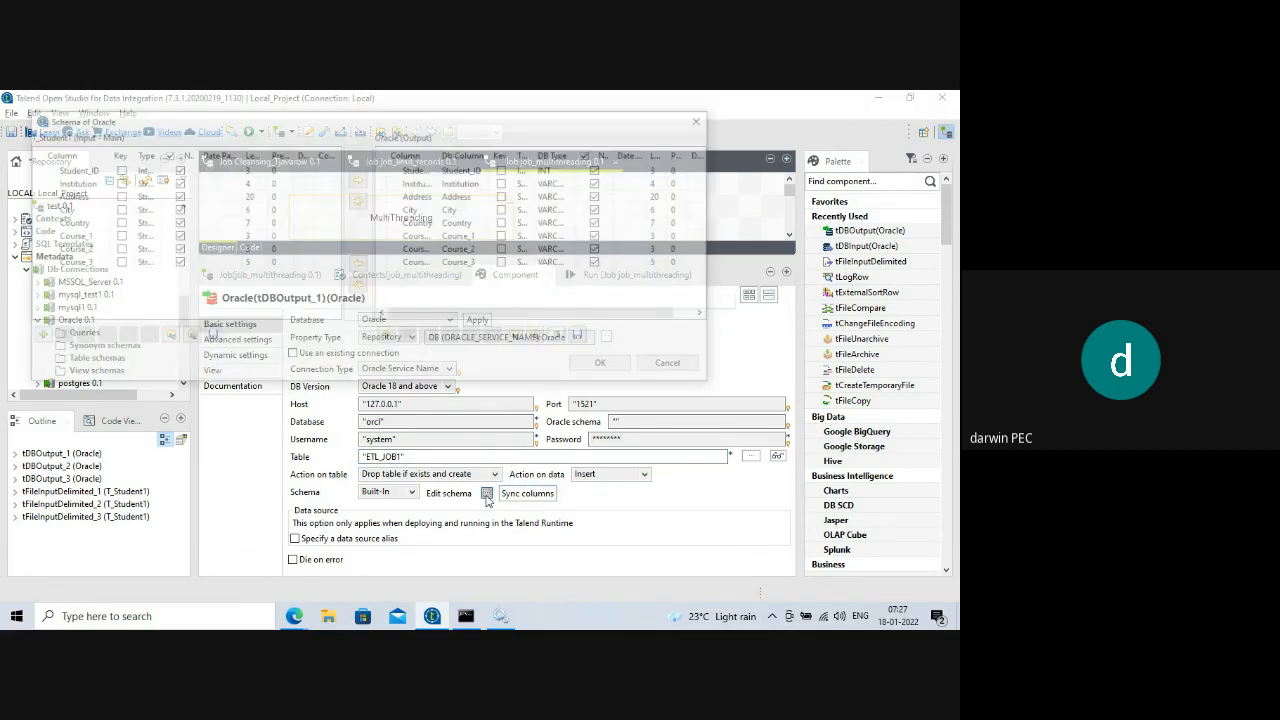
left_click(83, 263)
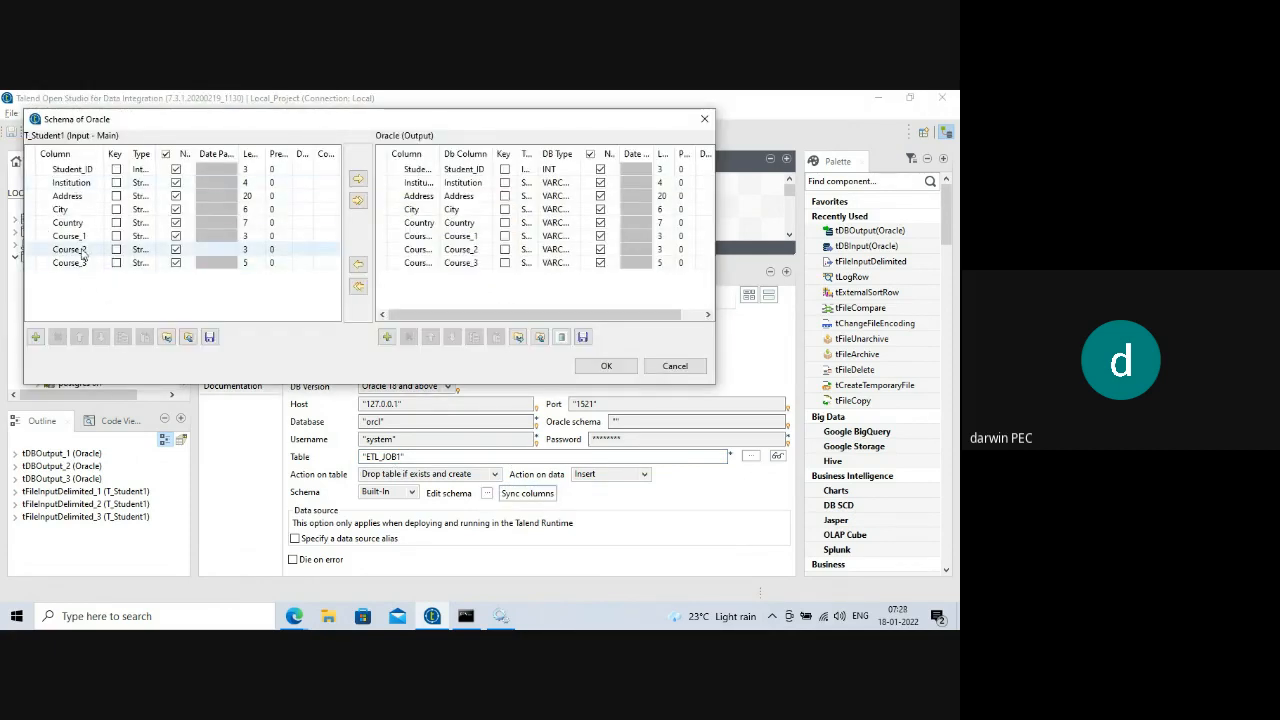
left_click(604, 366)
- Sync the third subjob's Oracle output columns and set its table to "ETL_JOB3" with Drop table if exists and create
left_click_drag(447, 257, 589, 517)
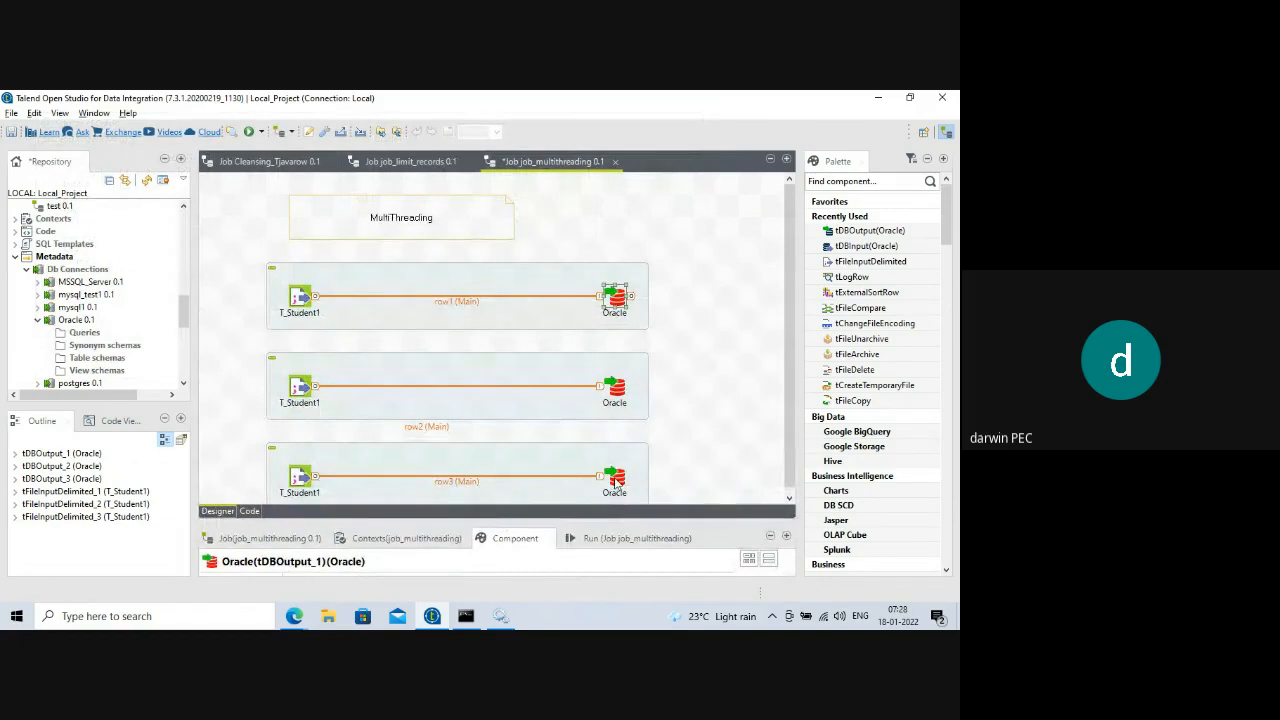
left_click(614, 478)
left_click_drag(505, 512, 506, 207)
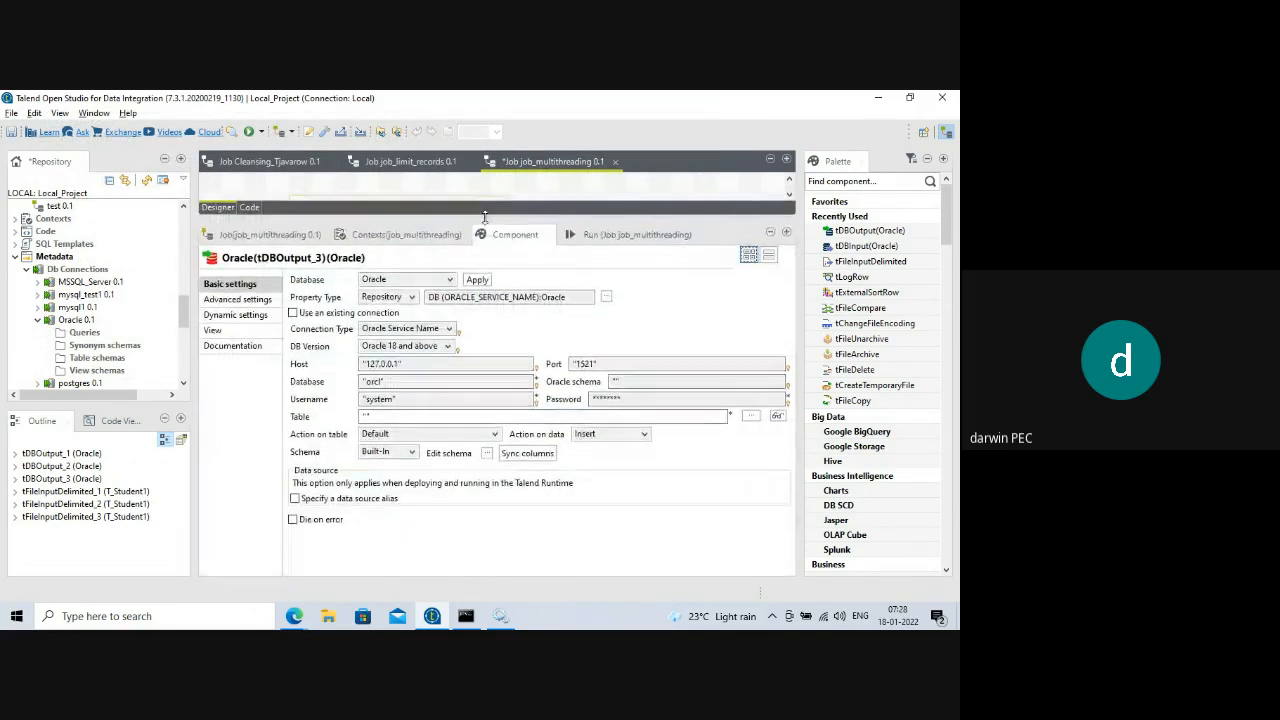
left_click(525, 453)
left_click(367, 415)
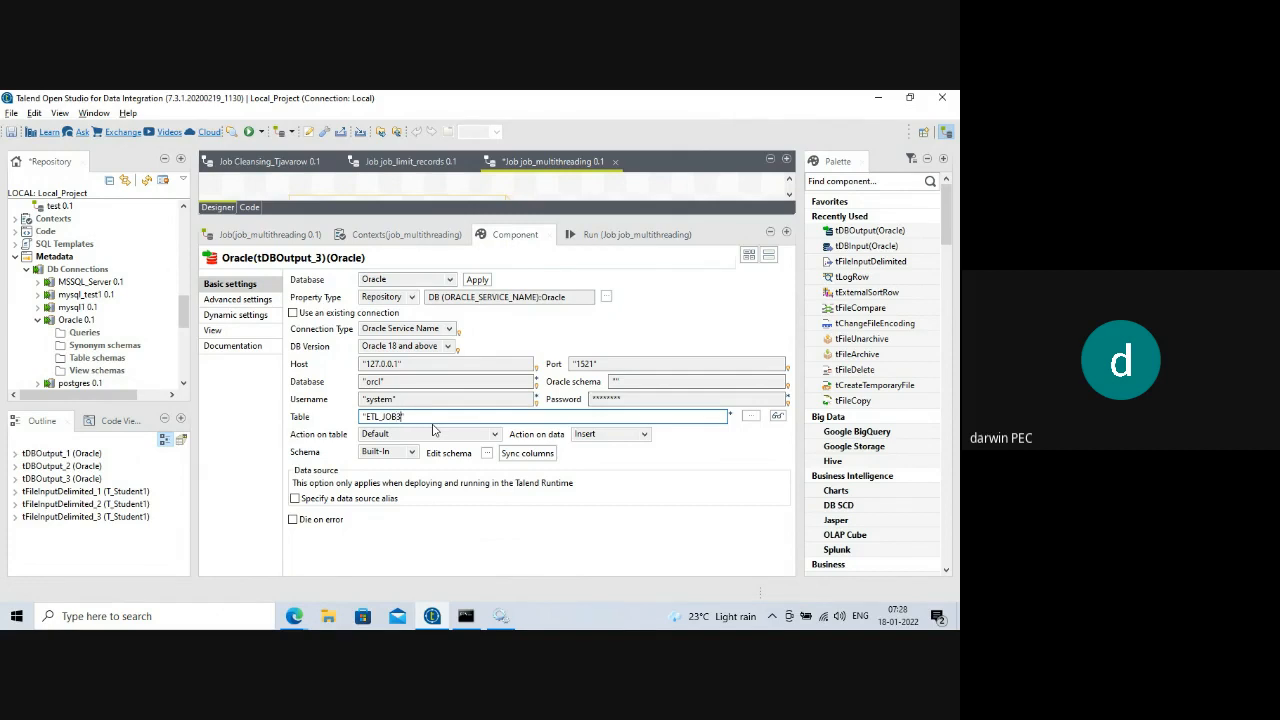
left_click(494, 435)
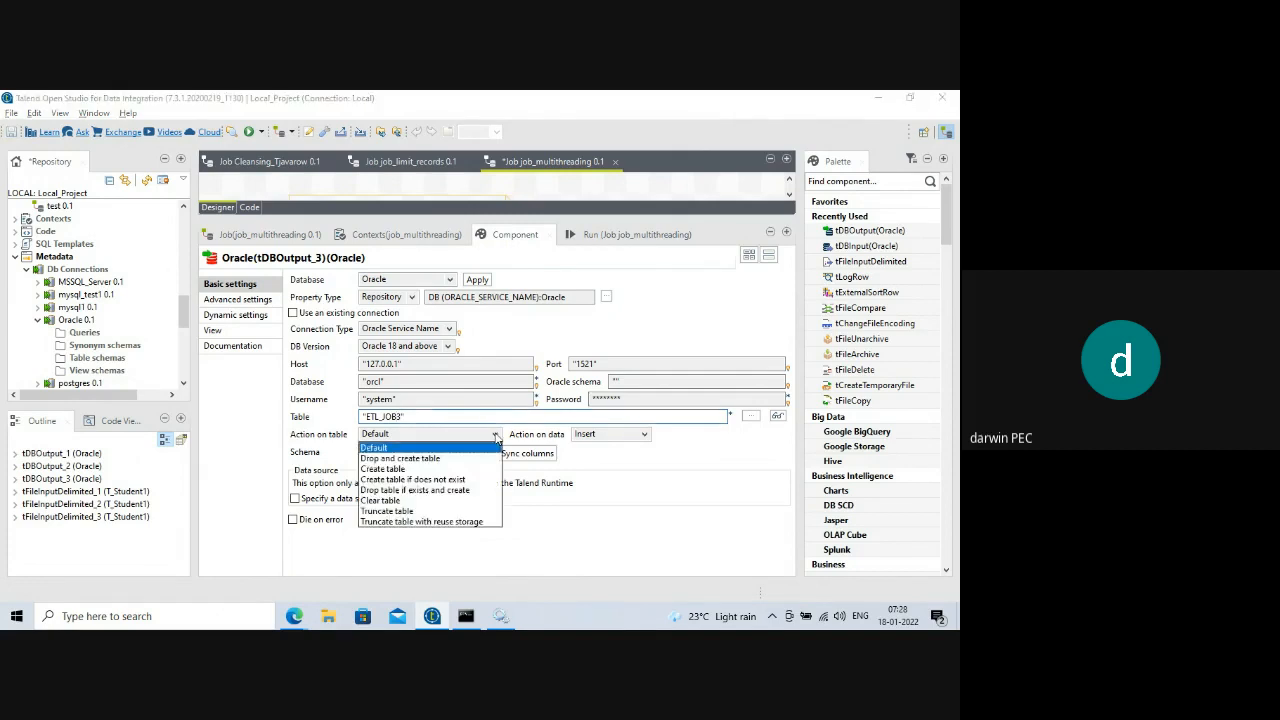
left_click(414, 491)
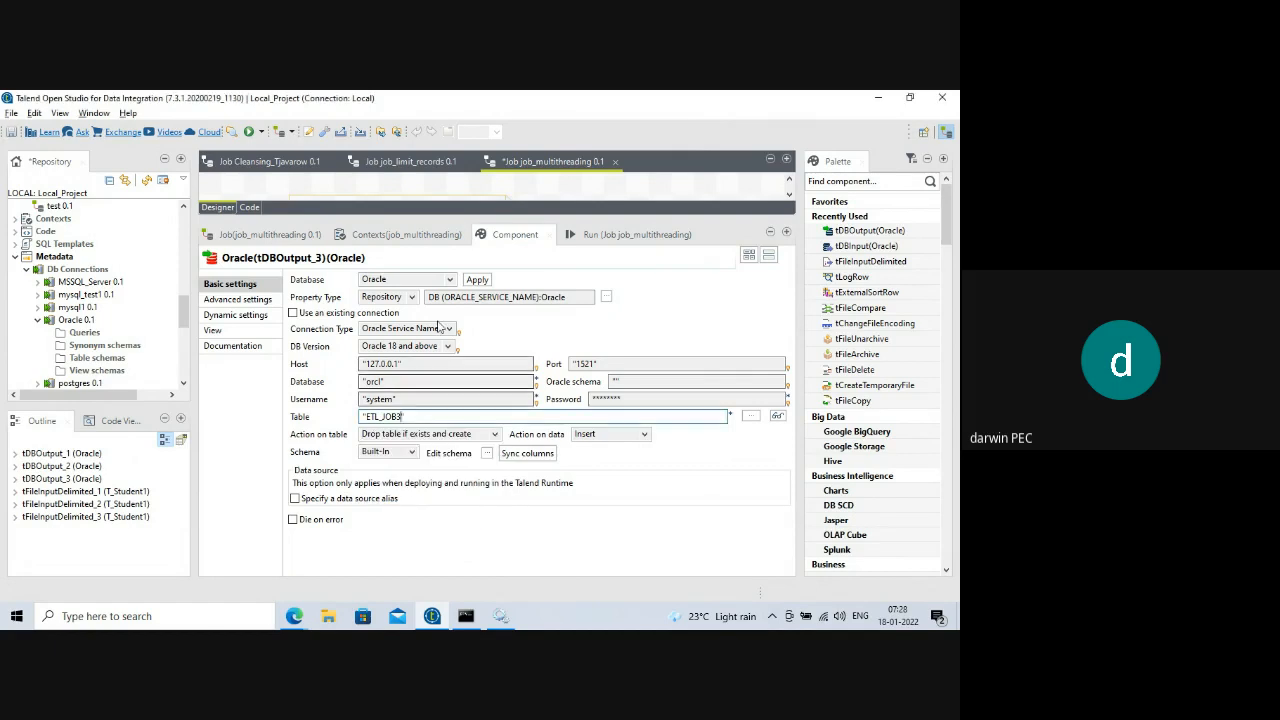
- Move the MultiThreading note and all three subjobs slightly upward on the canvas
left_click_drag(467, 218, 480, 611)
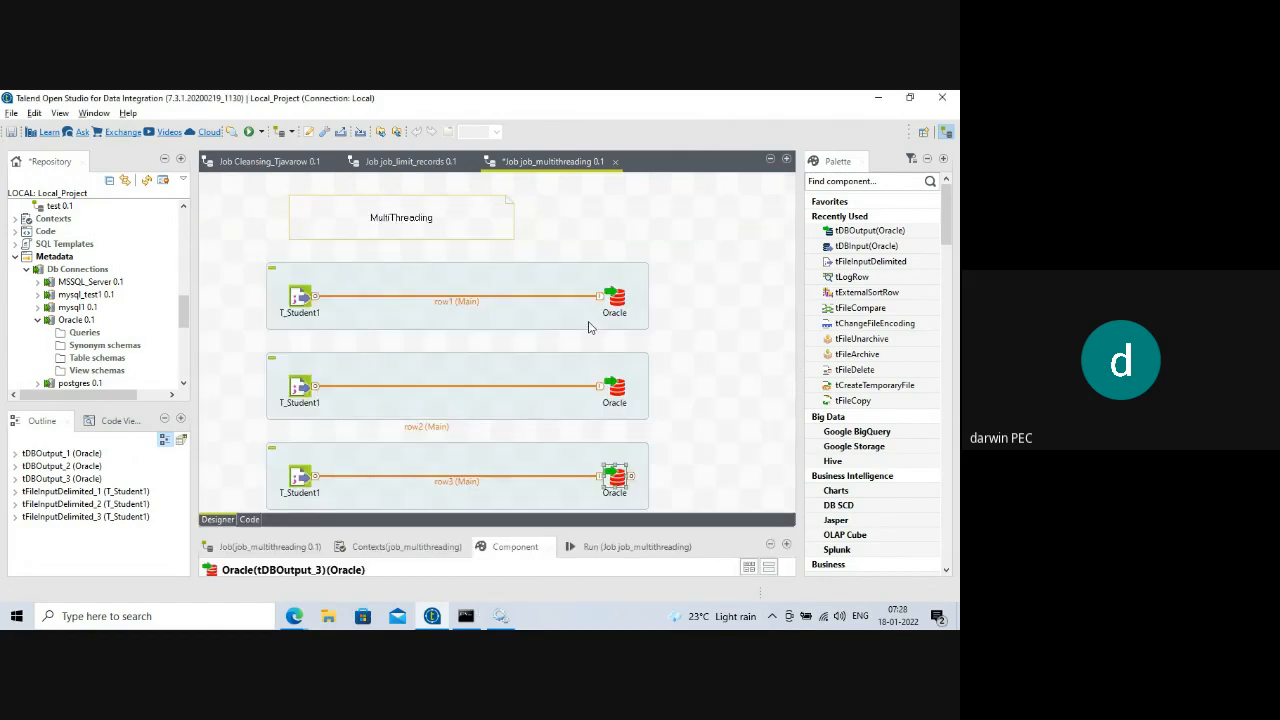
left_click(406, 225)
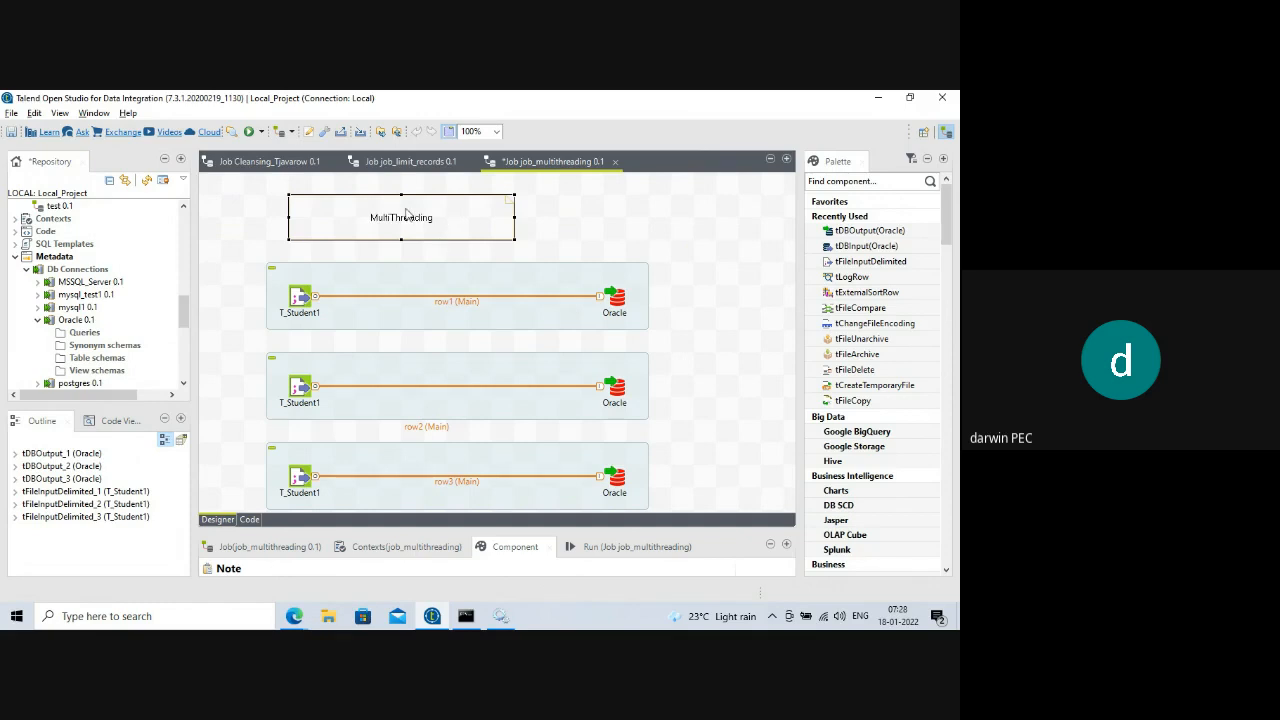
left_click_drag(406, 213, 421, 197)
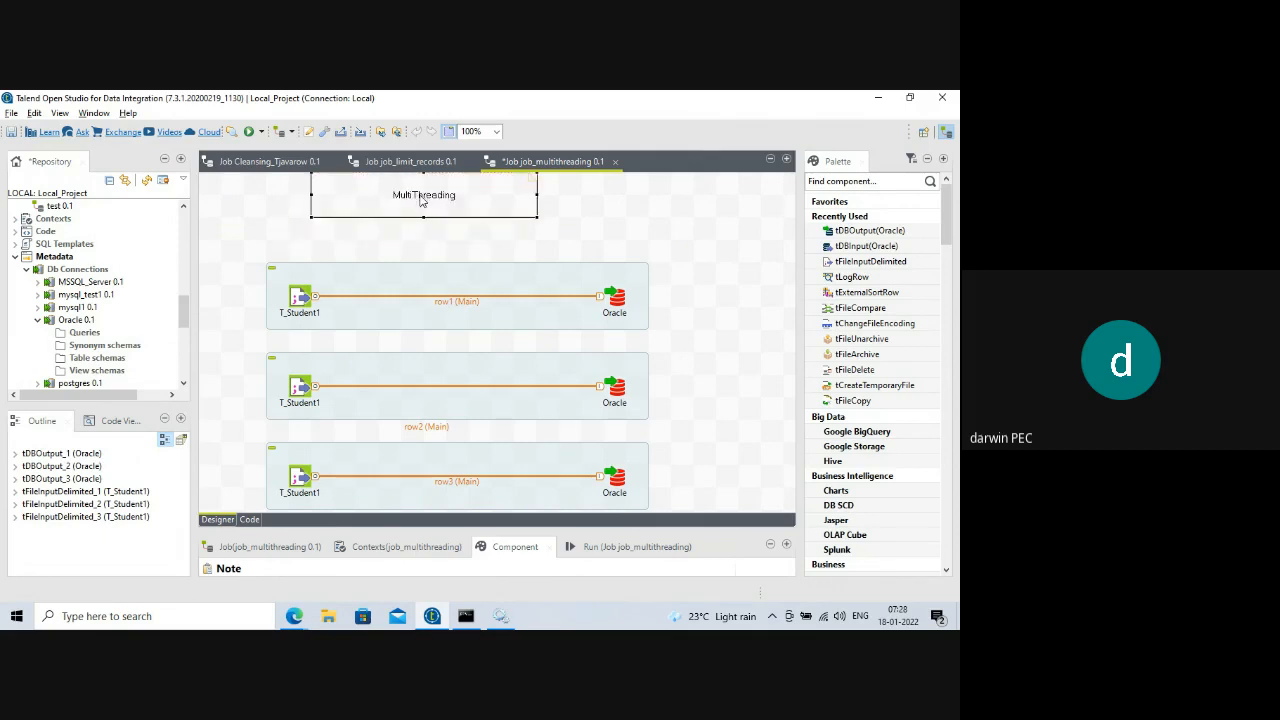
left_click_drag(415, 285, 409, 263)
left_click_drag(410, 373, 411, 351)
left_click(406, 461)
left_click_drag(406, 462, 405, 441)
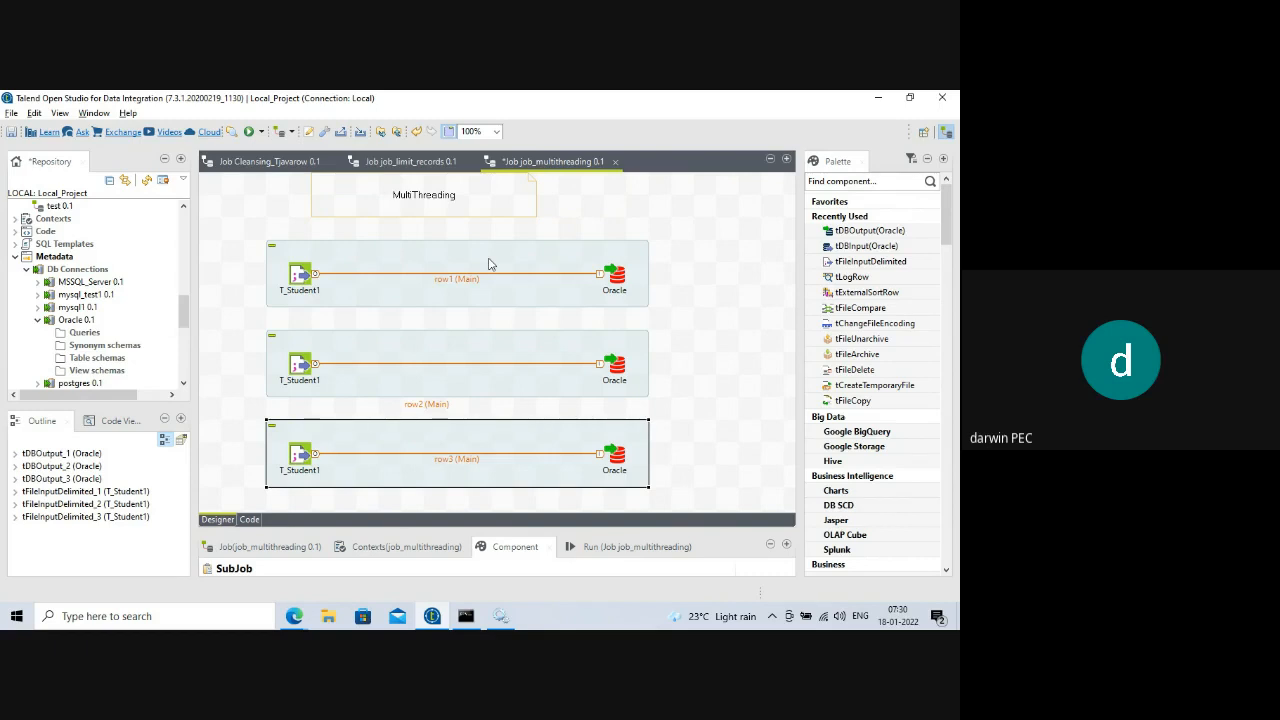
- Change the property type of the first subjob's T_Student1 input to Built-In
left_click(299, 281)
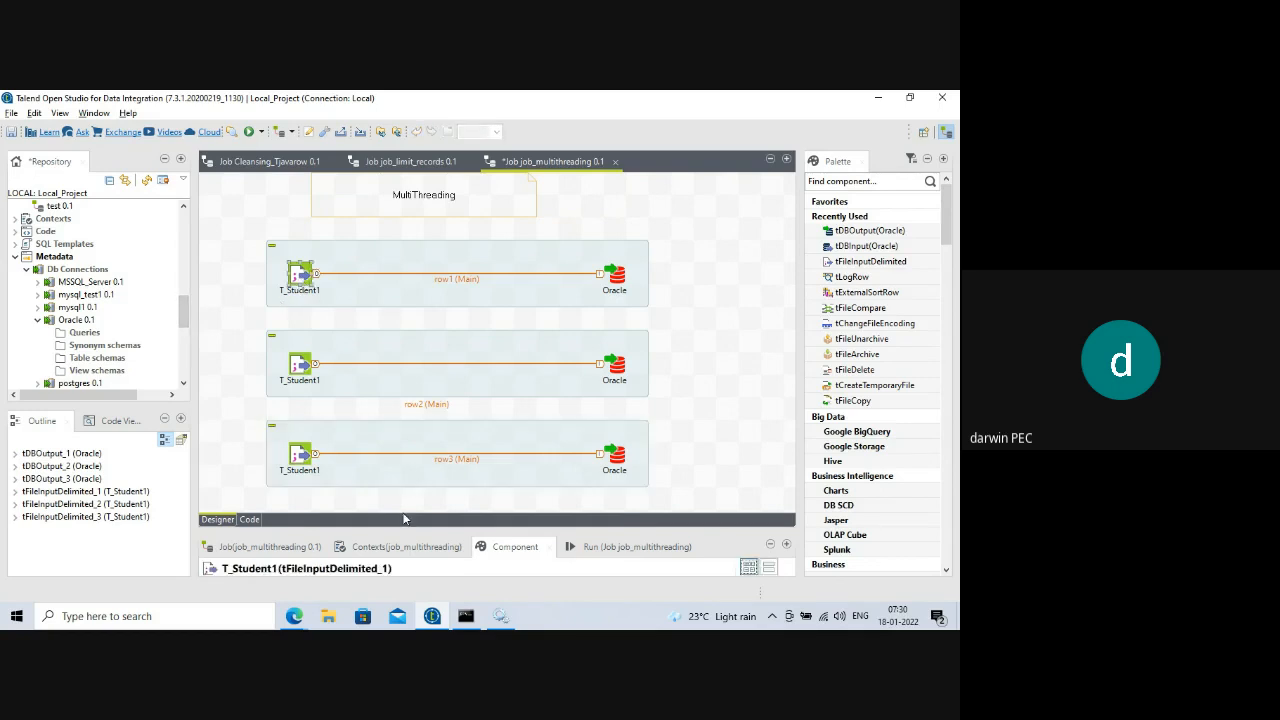
left_click_drag(388, 526, 385, 358)
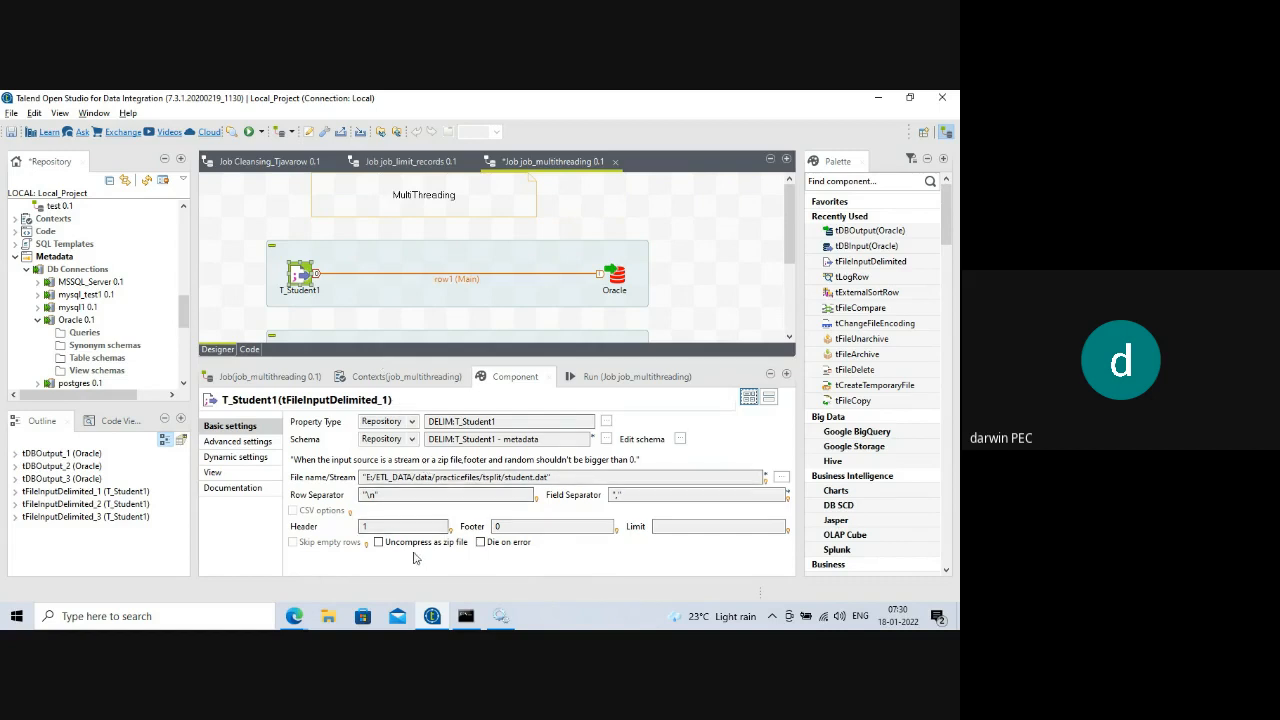
left_click(372, 529)
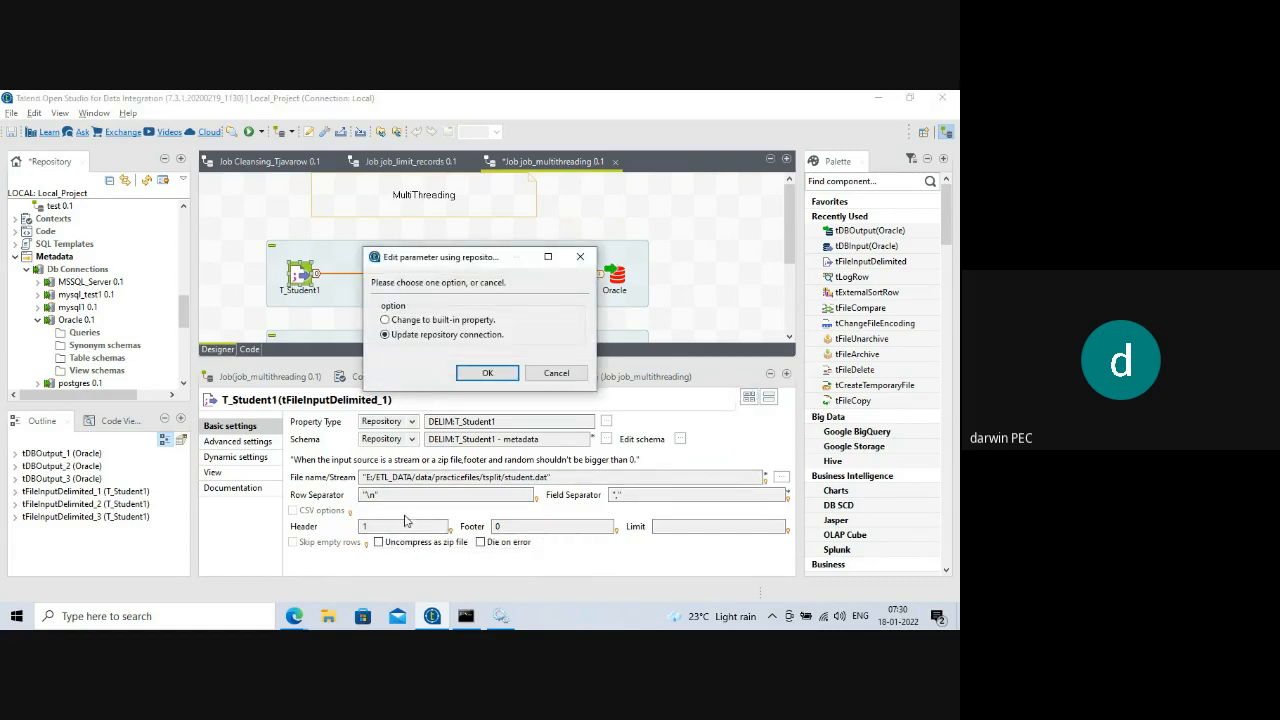
left_click(550, 376)
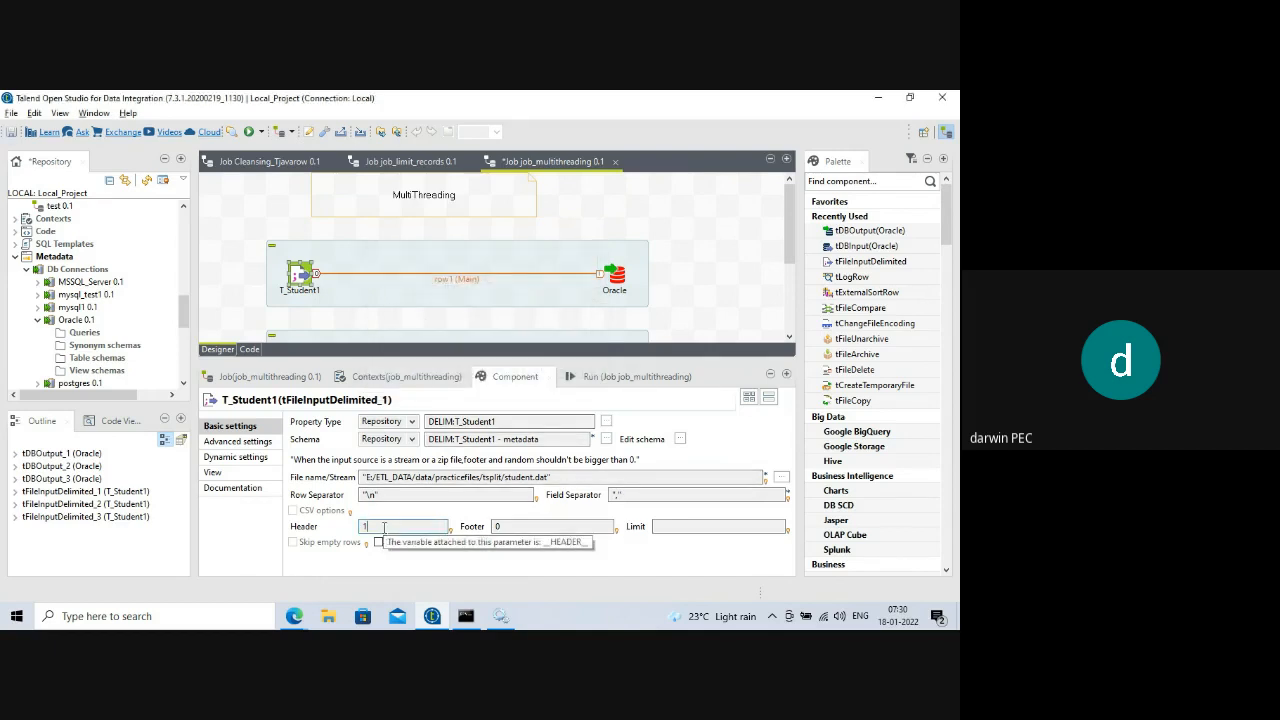
left_click(414, 427)
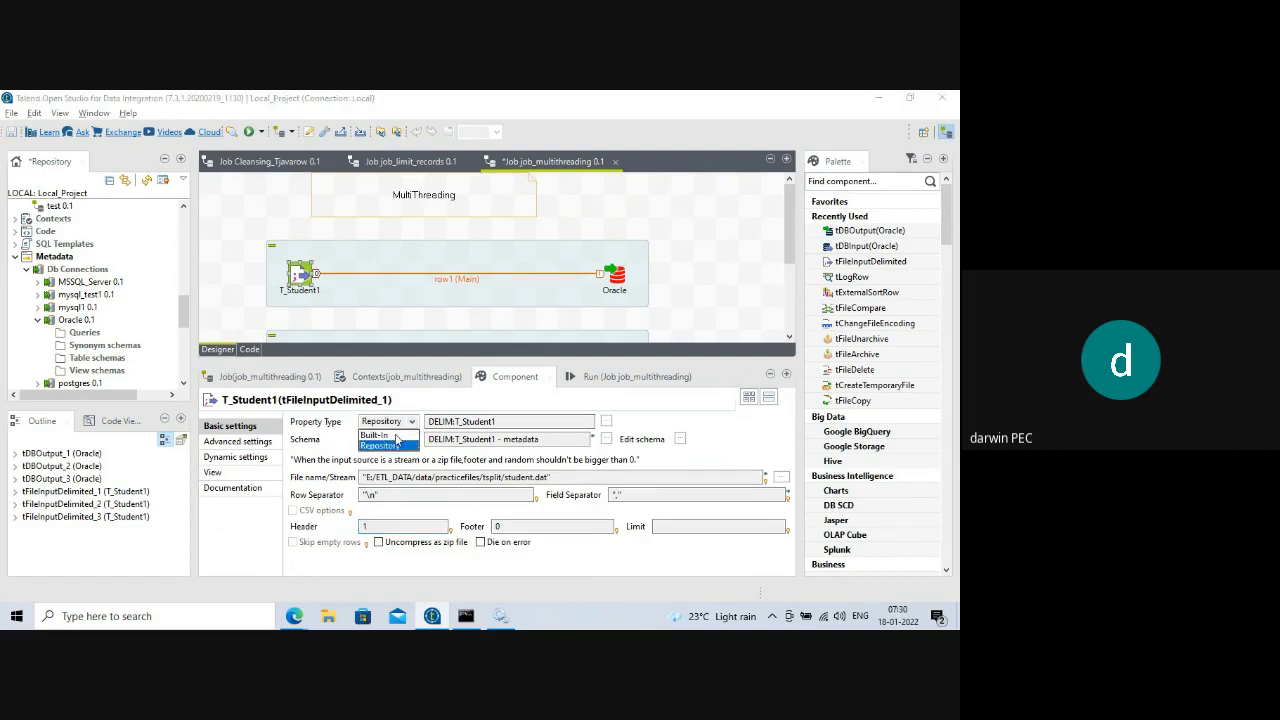
left_click(393, 437)
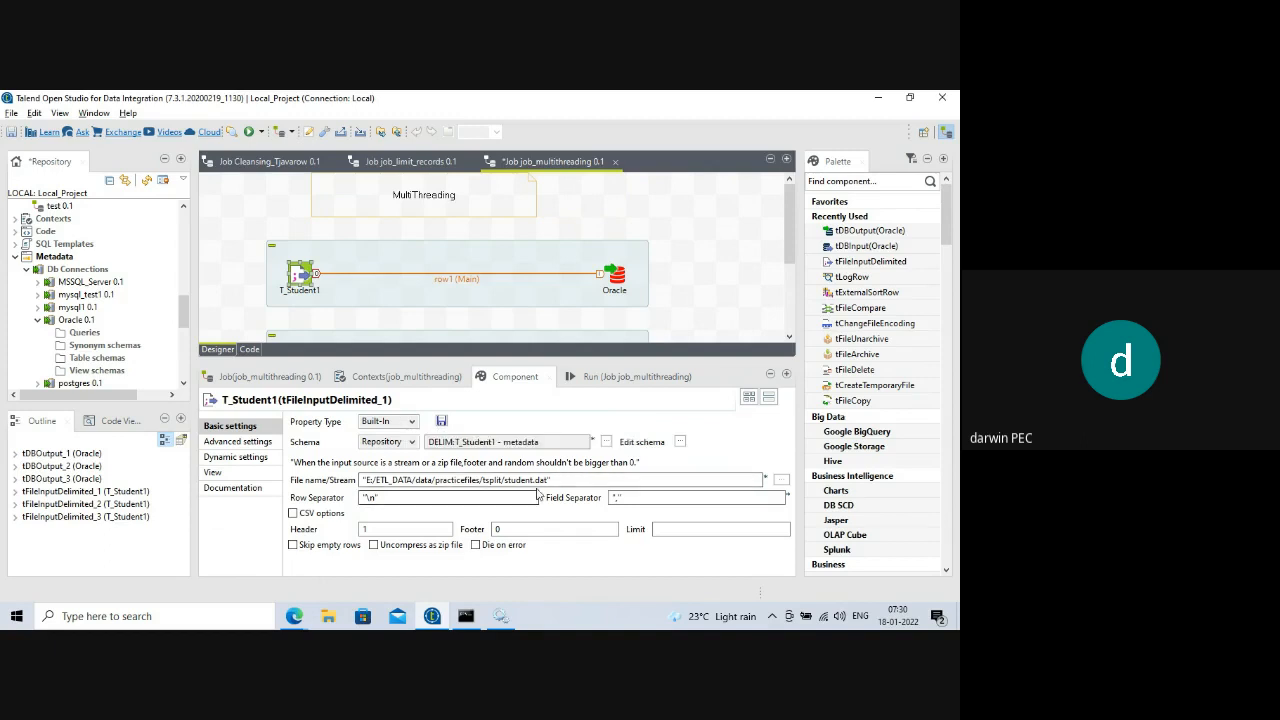
left_click(412, 421)
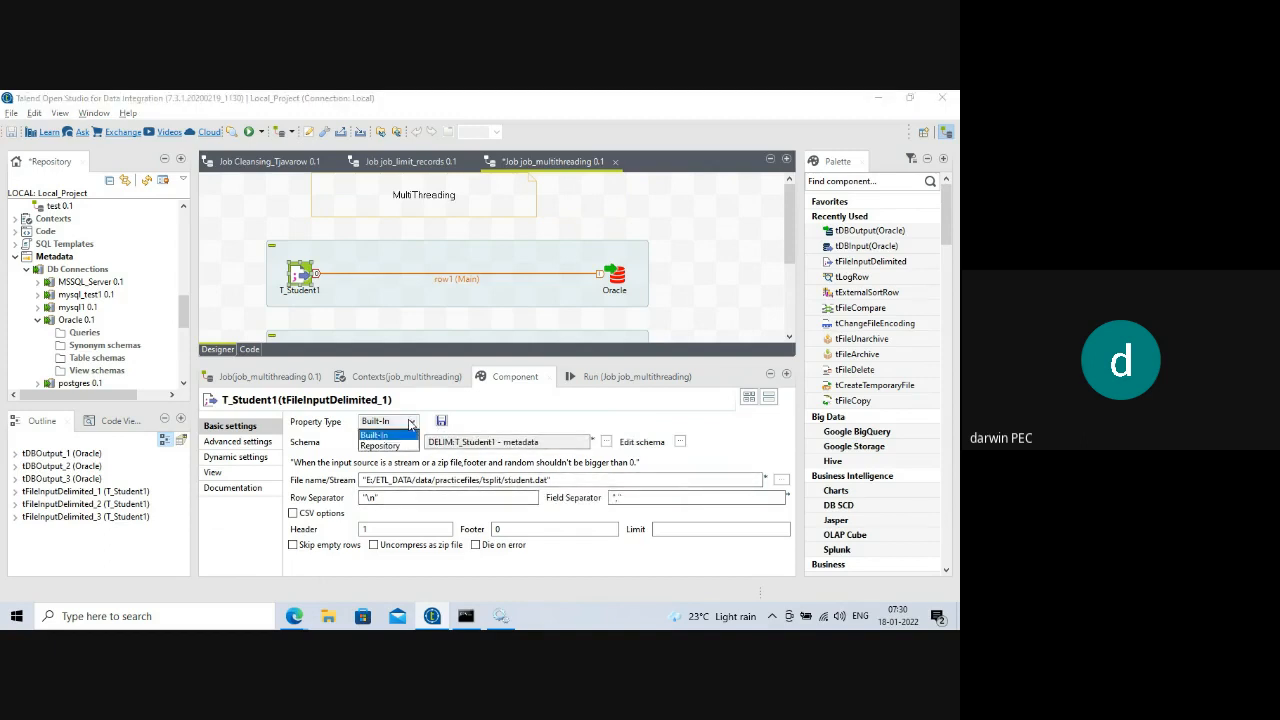
left_click(396, 447)
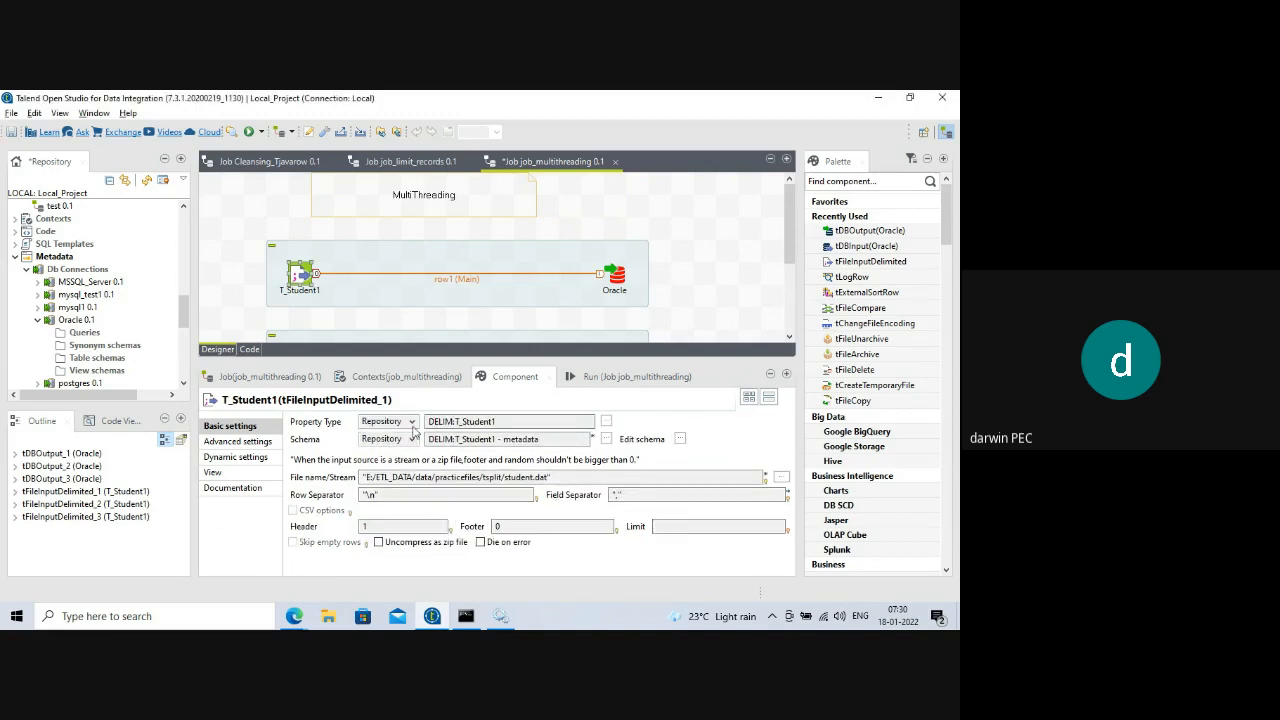
left_click(412, 424)
left_click(392, 436)
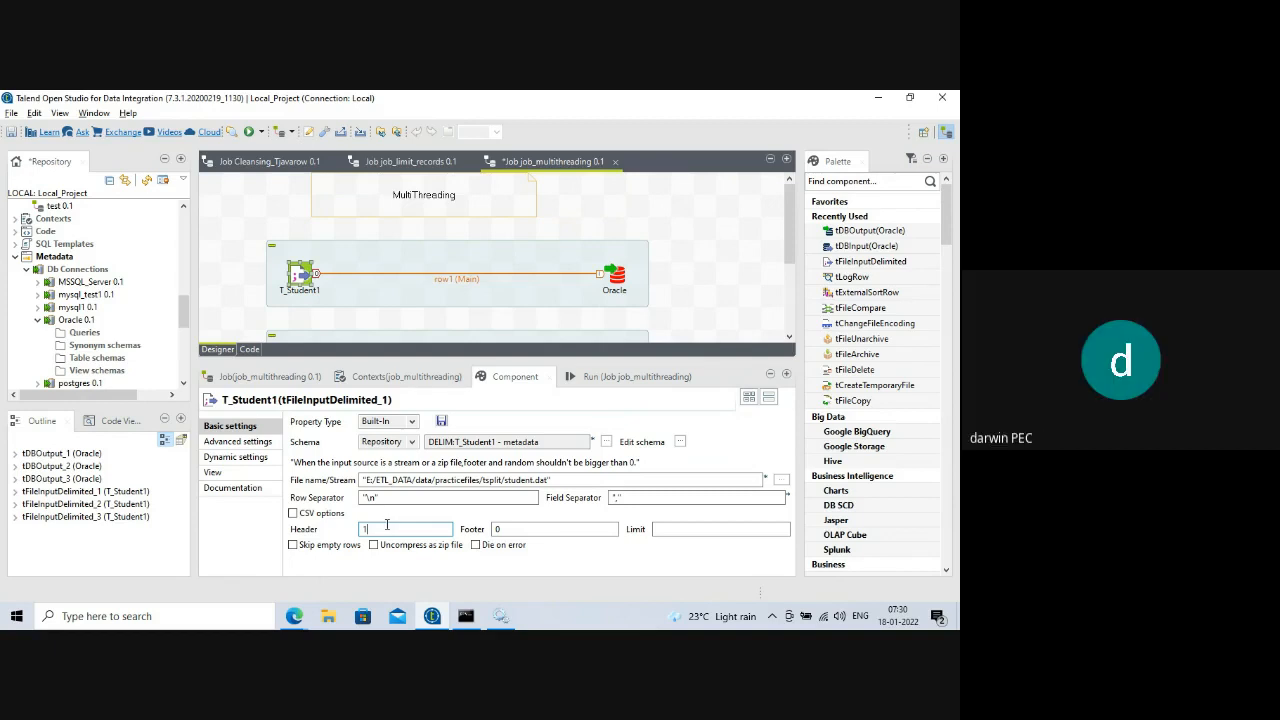
- Set the row limit of the first subjob's T_Student1 input to 100
left_click(672, 531)
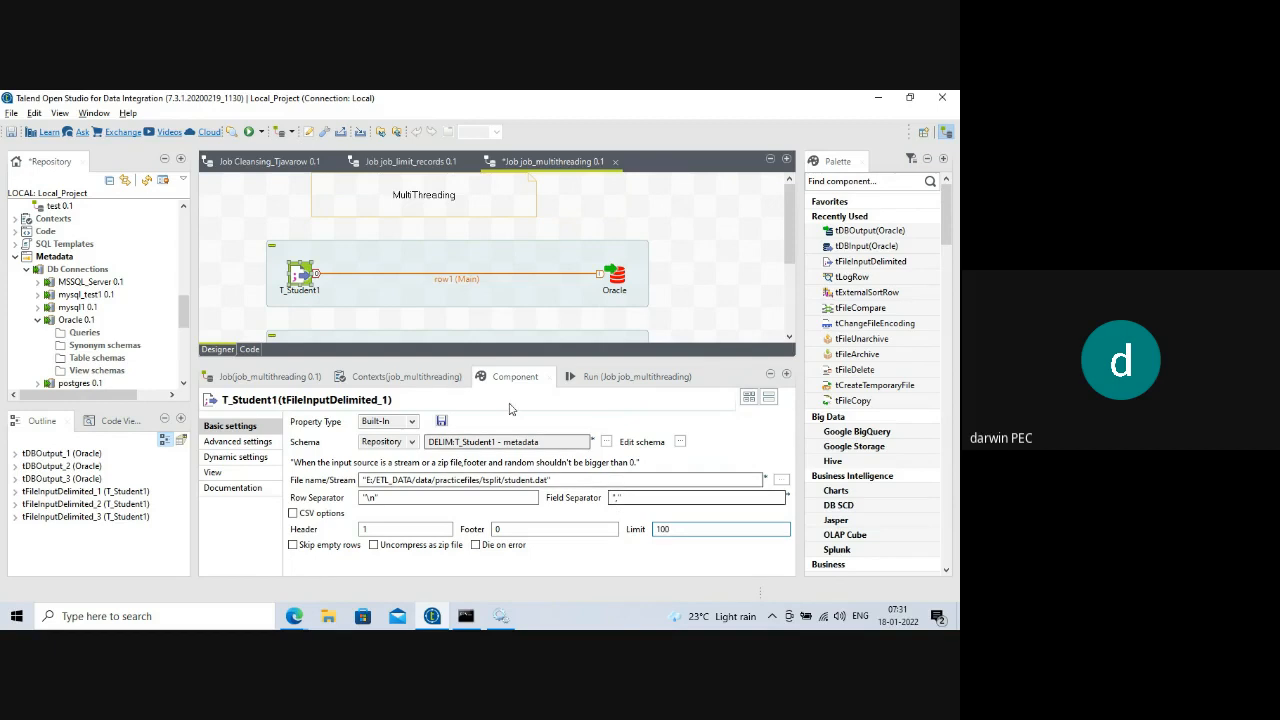
left_click(462, 362)
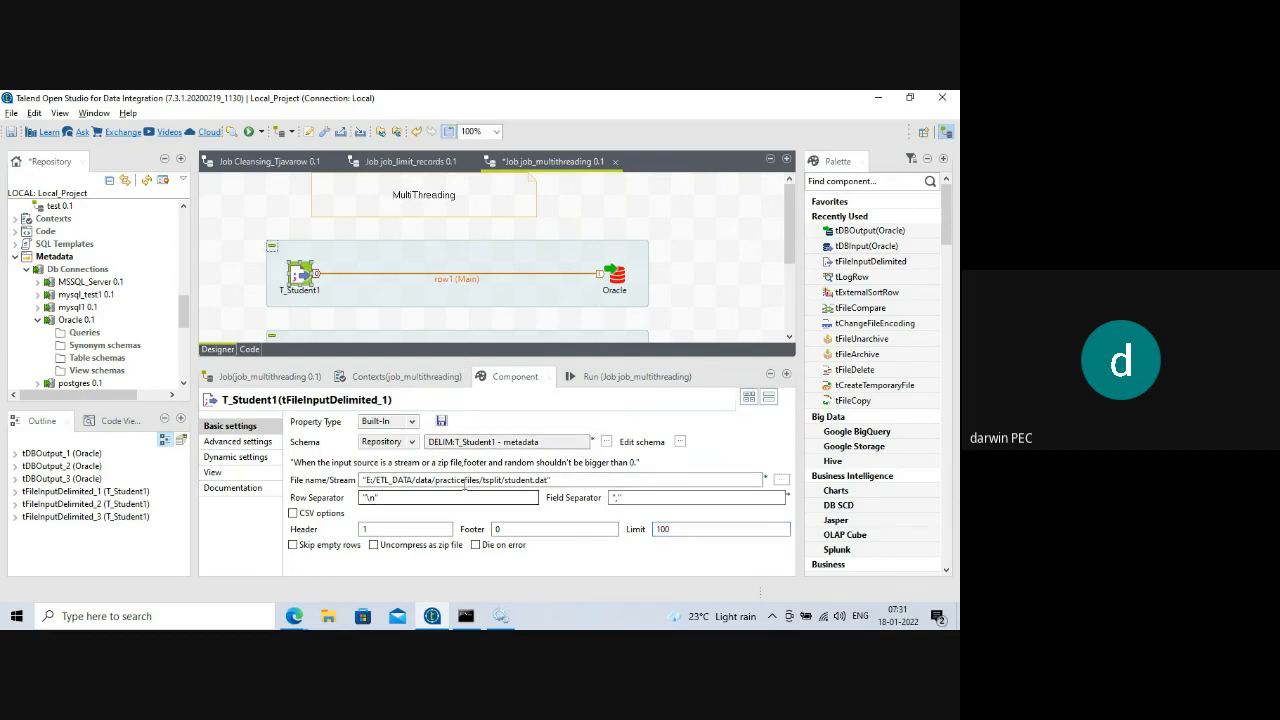
left_click_drag(462, 365, 464, 450)
- Switch the second subjob's T_Student1 input to Built-In properties and set its header to 100 and limit to 200
left_click(304, 372)
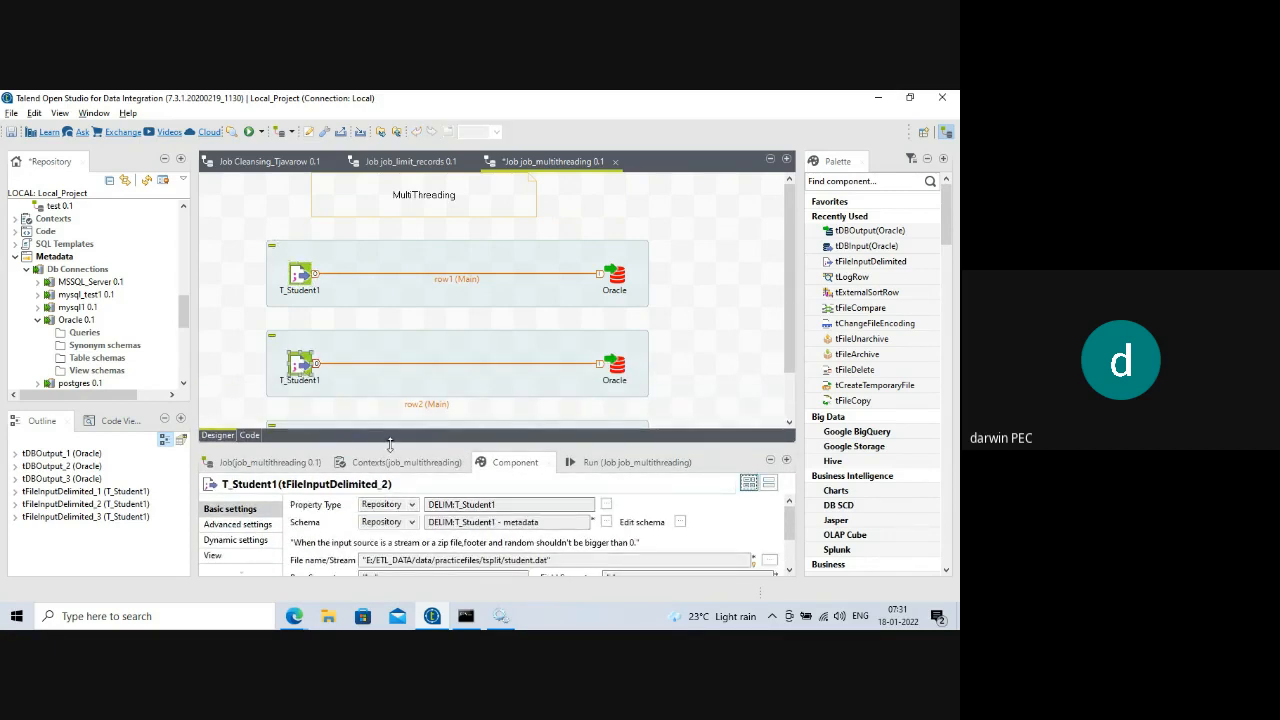
left_click_drag(437, 443, 436, 300)
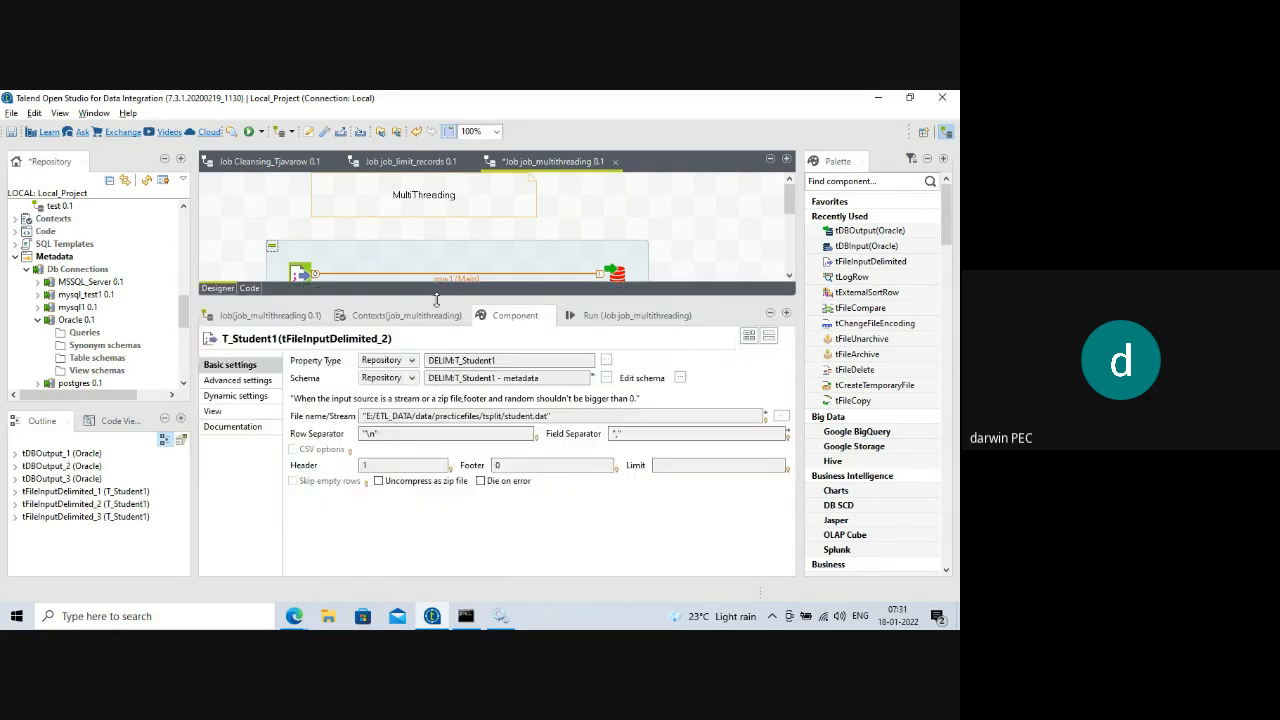
left_click(386, 466)
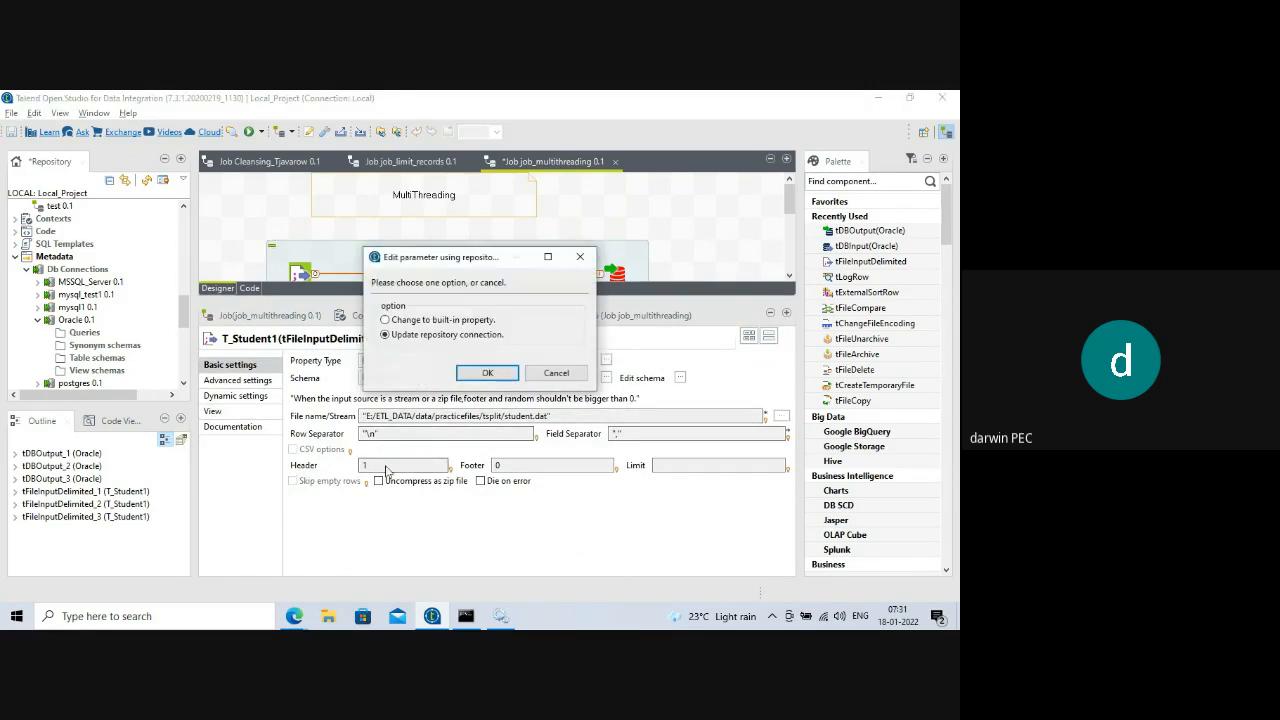
left_click(556, 373)
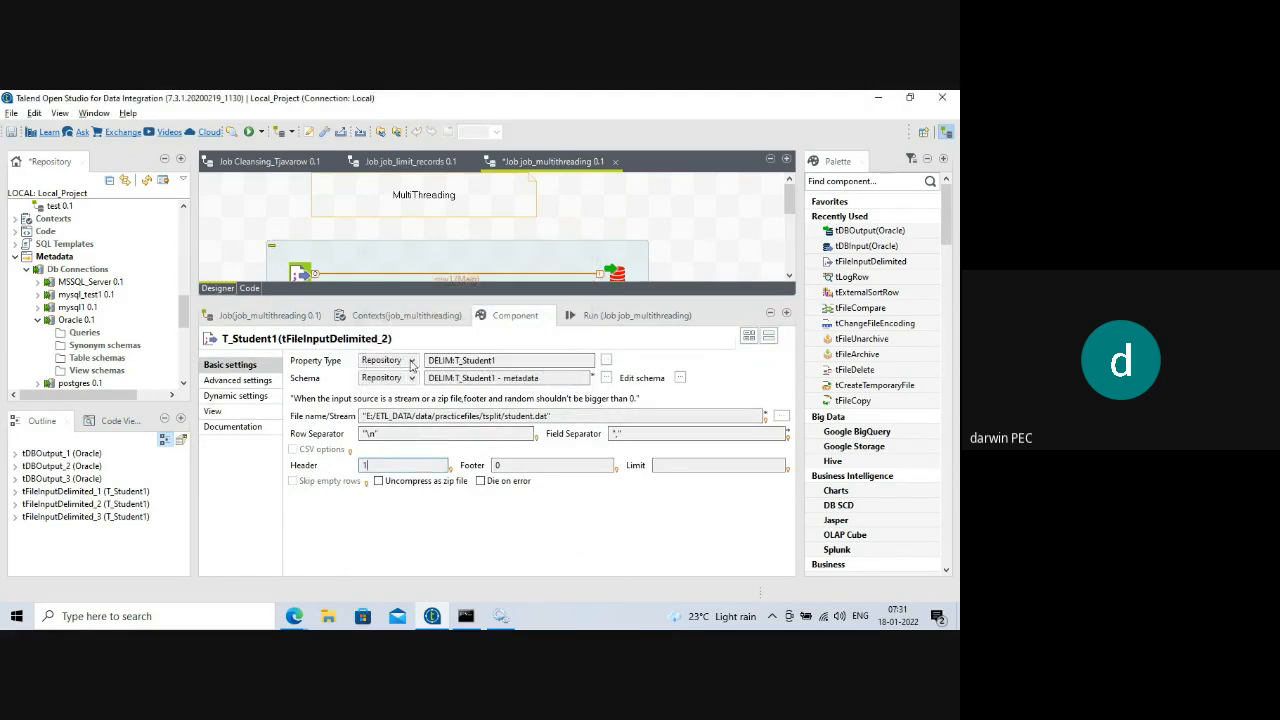
left_click(405, 360)
left_click(385, 372)
left_click(378, 467)
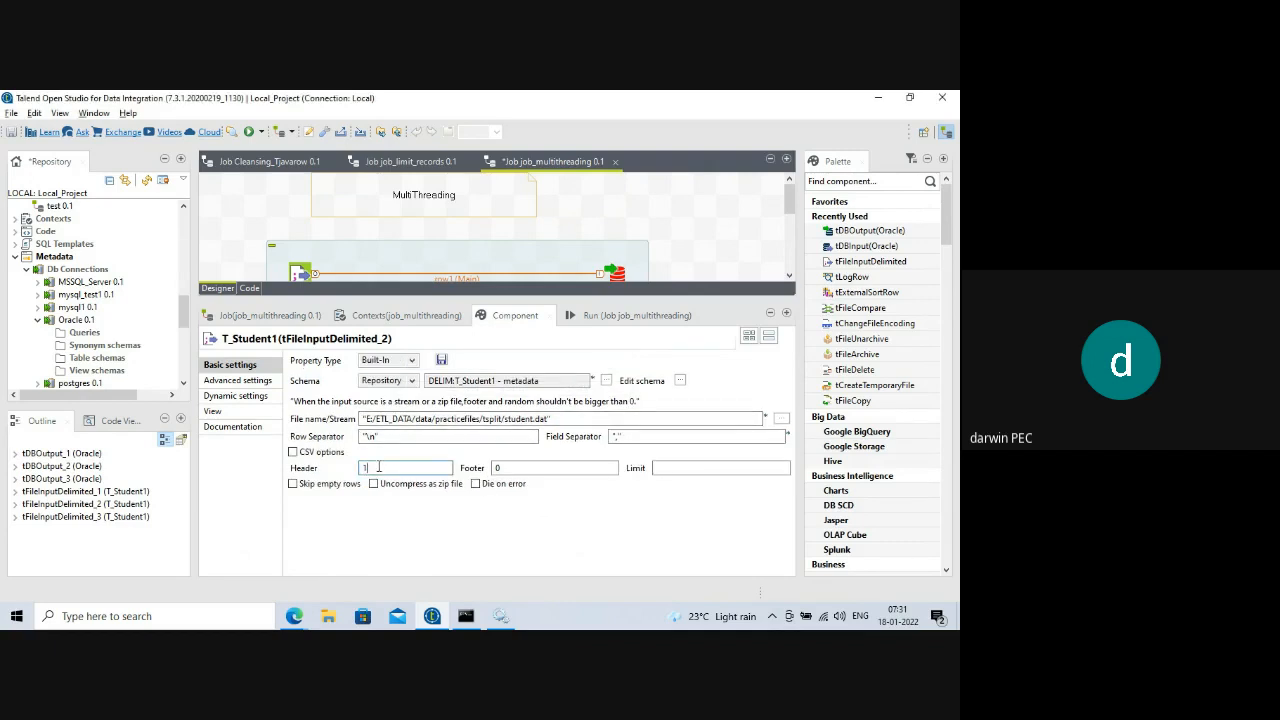
type("00")
left_click(675, 469)
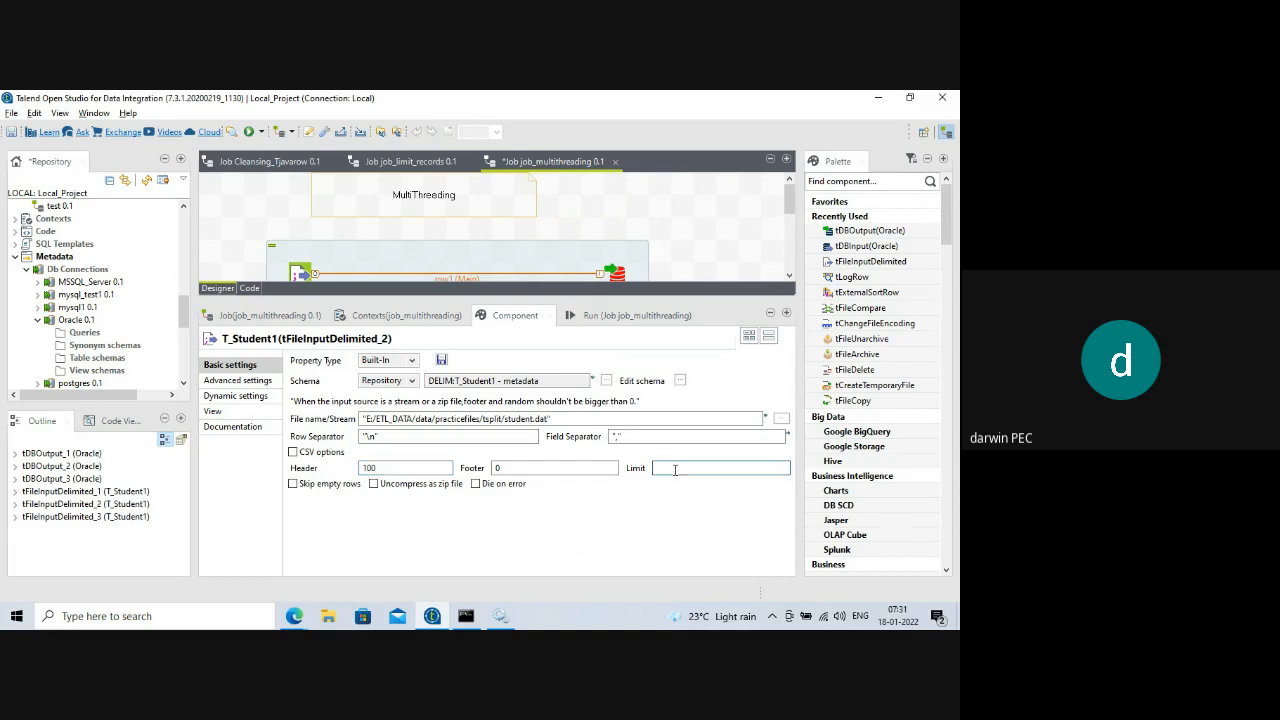
type("200")
- Change the property type of the third subjob's T_Student1 input to Built-In
left_click_drag(512, 305, 512, 492)
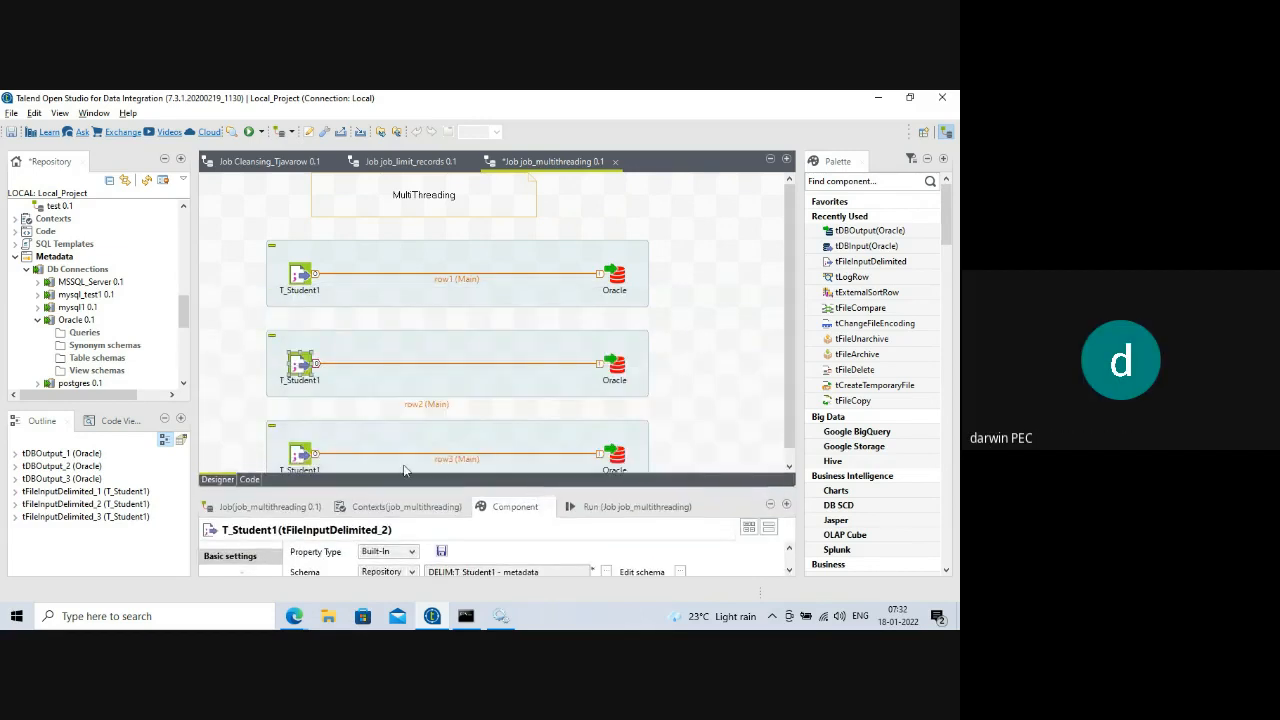
left_click(306, 453)
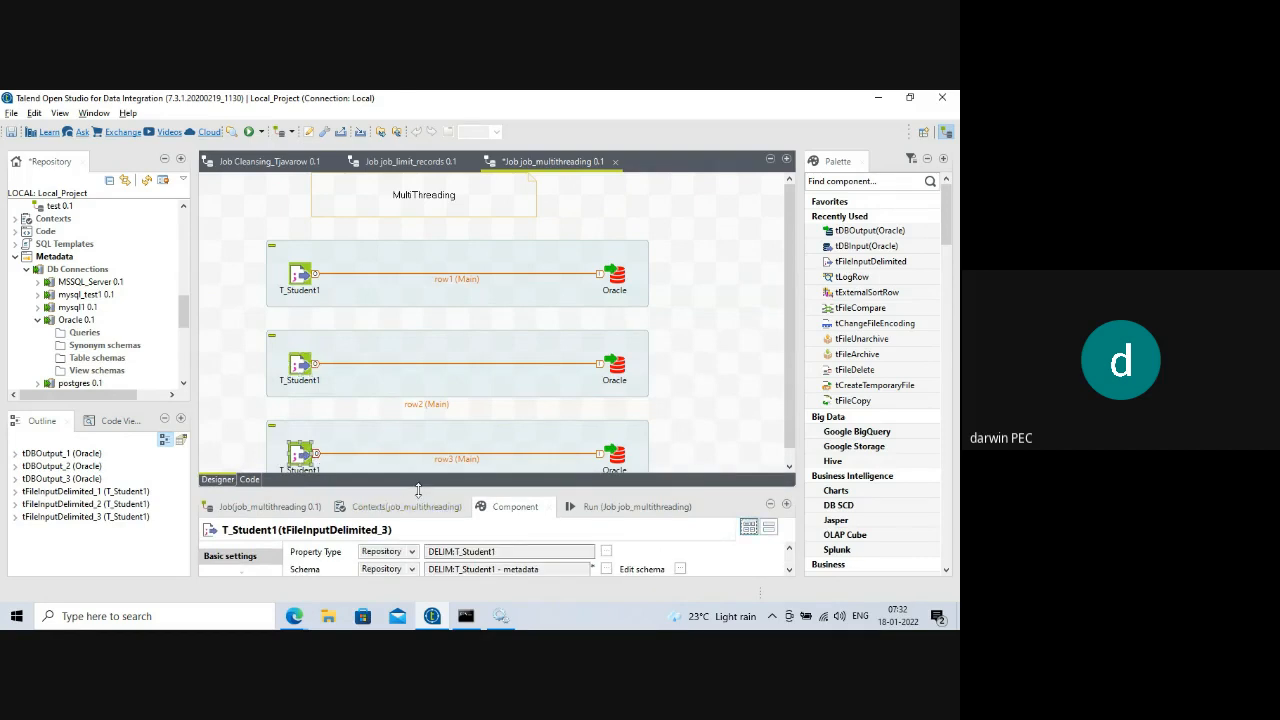
left_click_drag(418, 477, 418, 272)
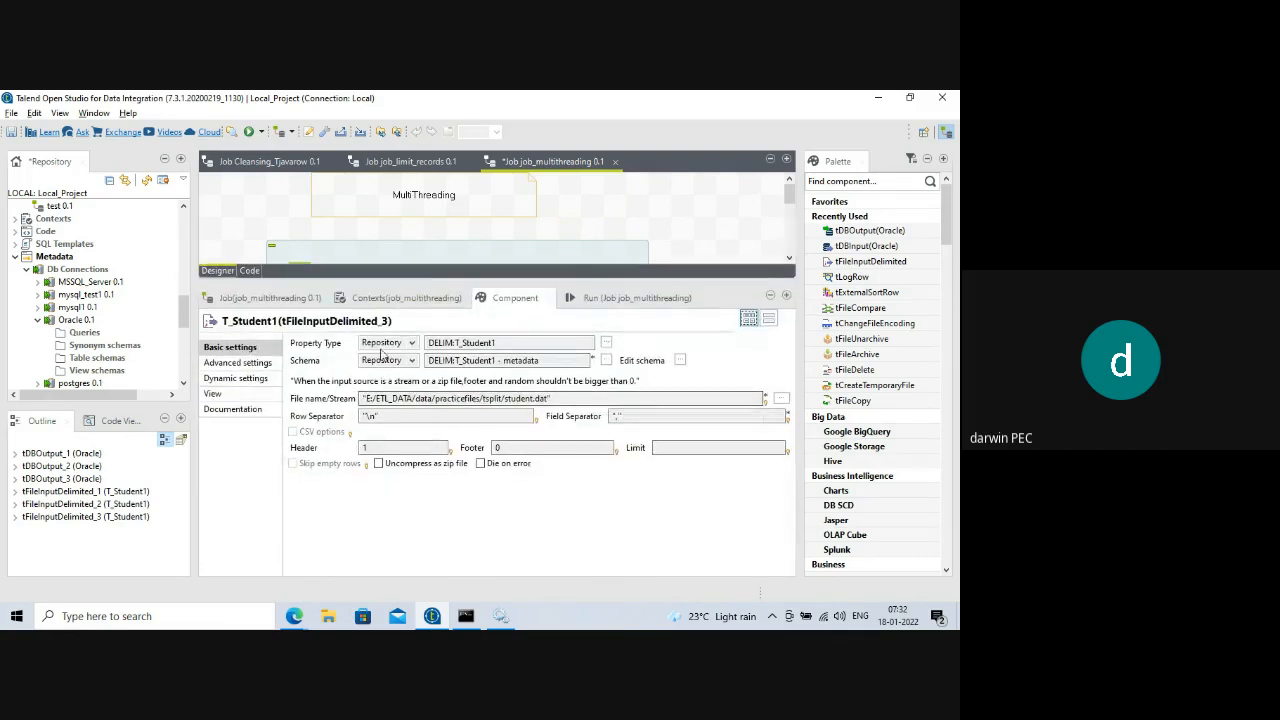
left_click(410, 345)
left_click(385, 357)
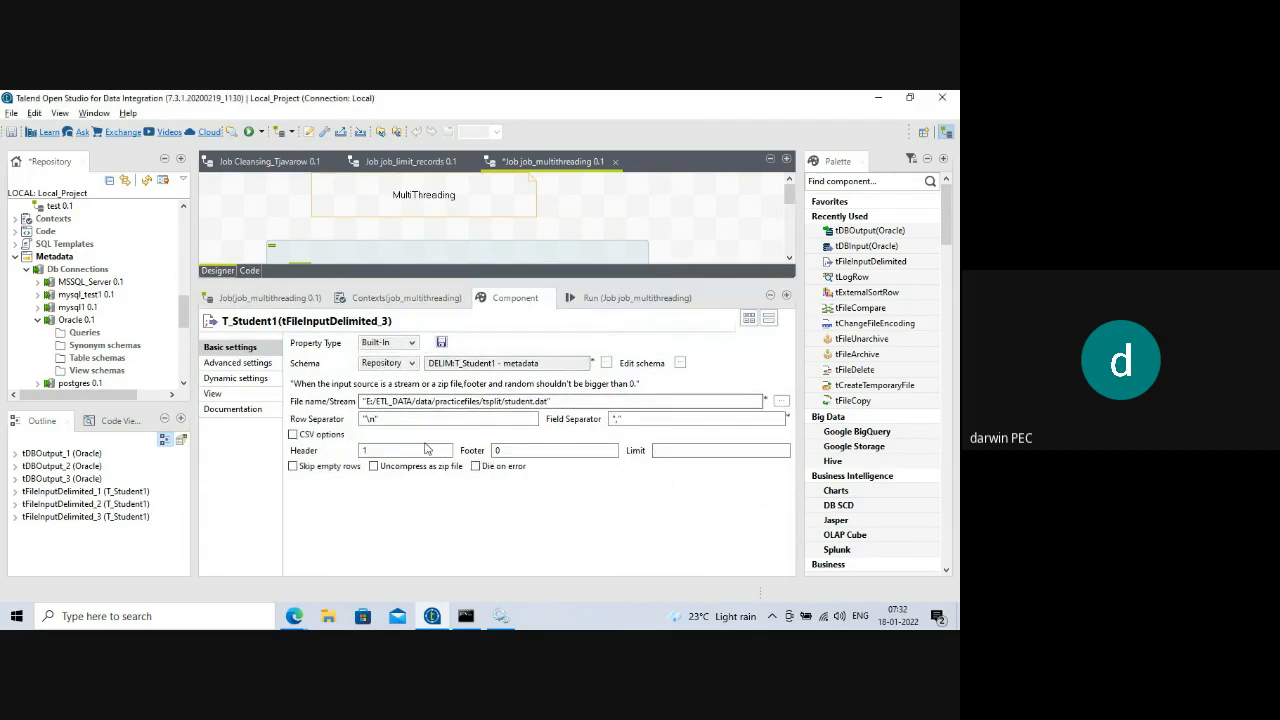
- Set the header to 200 and the limit to 300 for the third subjob's T_Student1 input
left_click(370, 451)
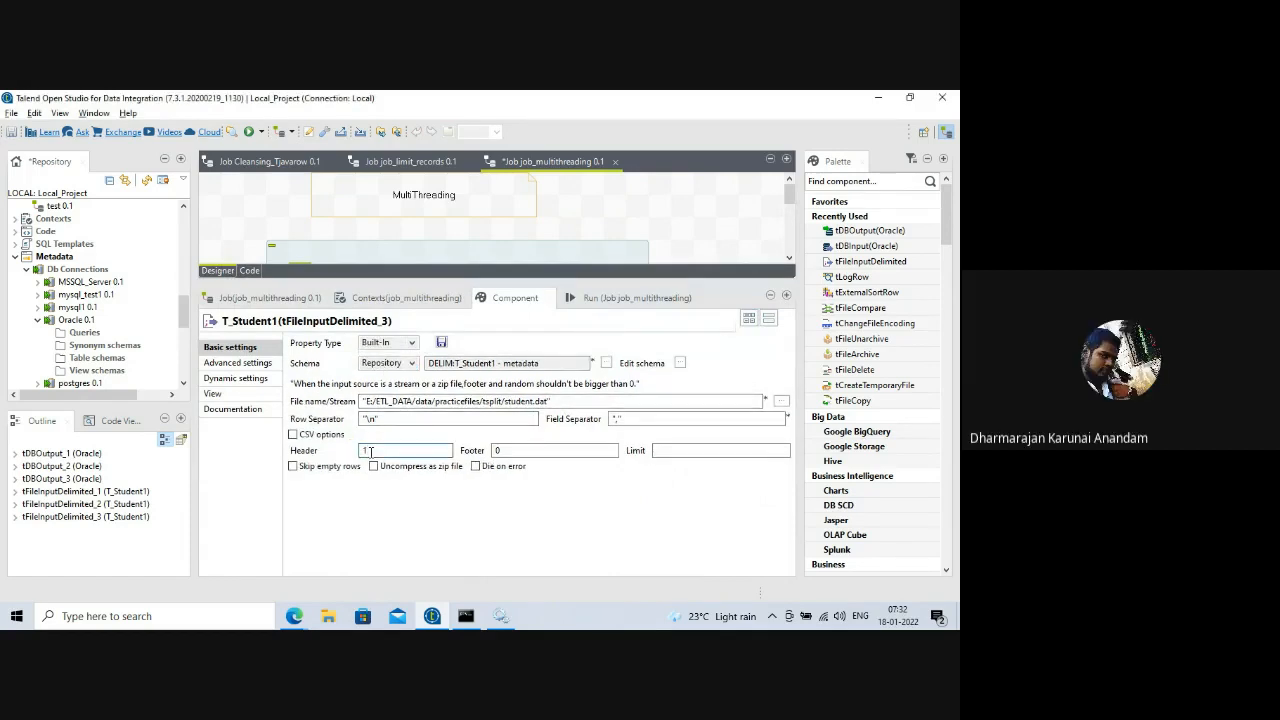
type("2")
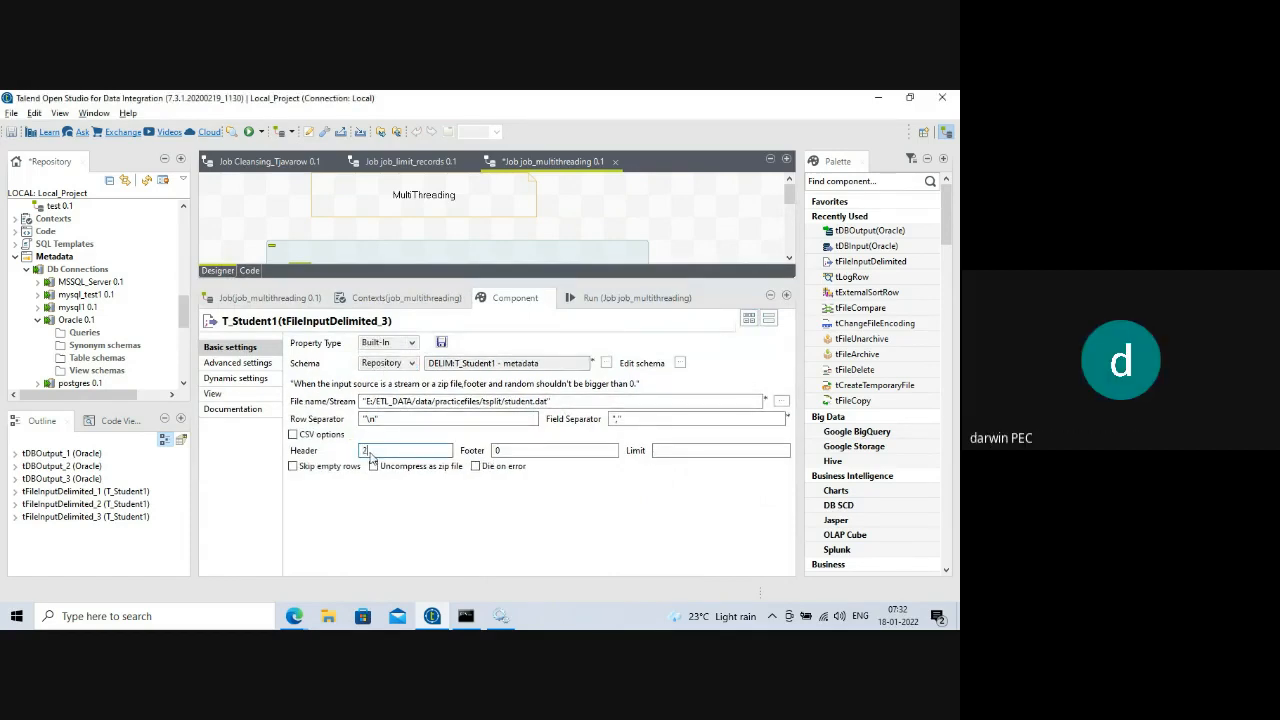
type("00")
left_click(662, 450)
type("3")
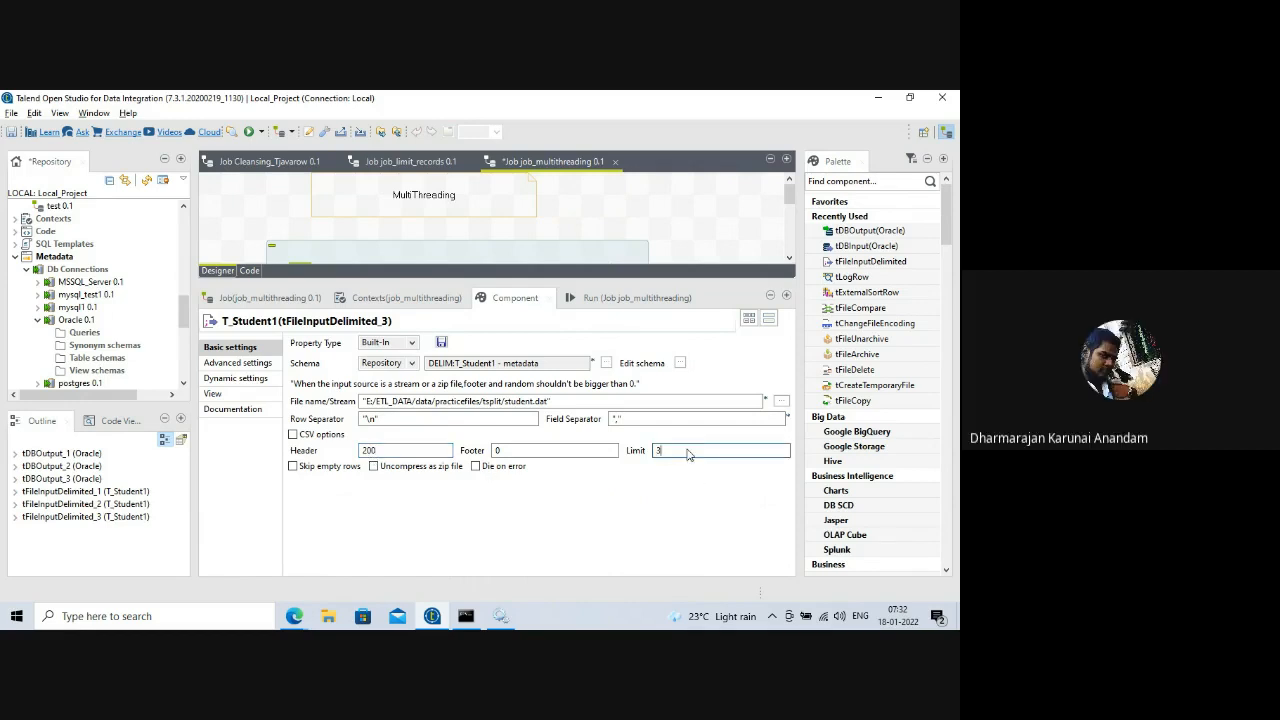
type("00")
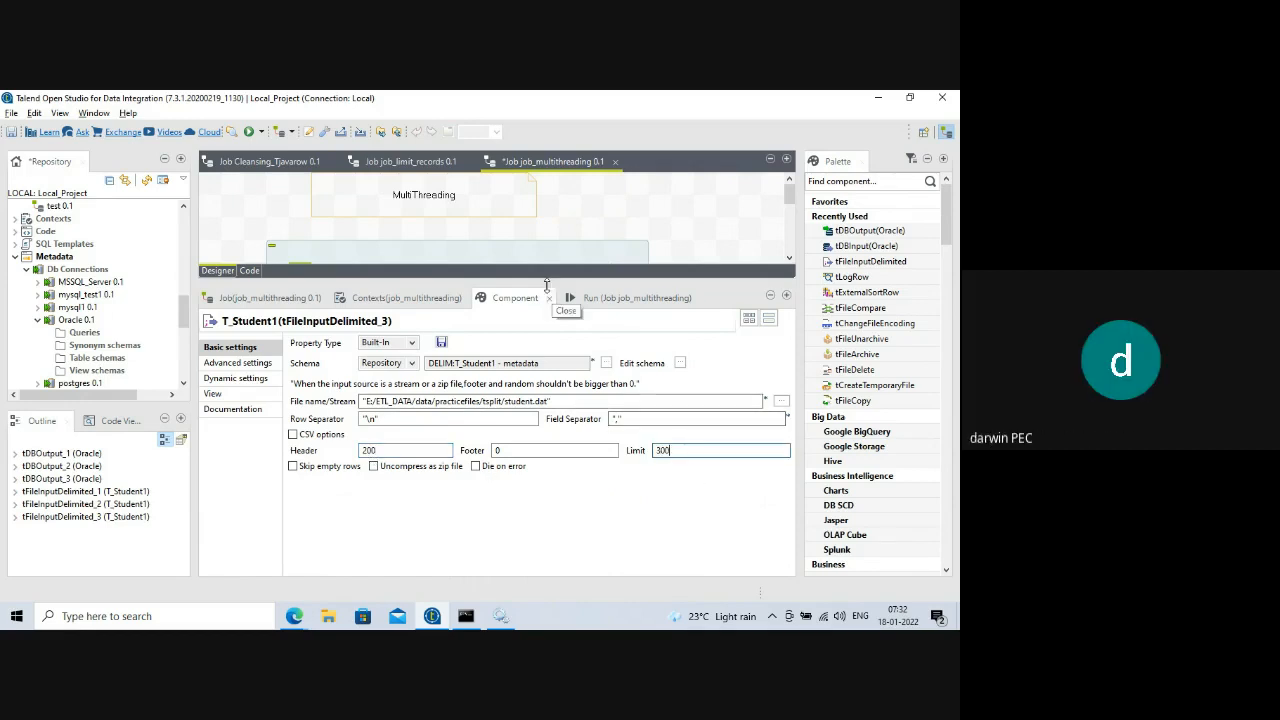
- Run job_multithreading with all three subjobs displayed at 75% zoom
left_click_drag(565, 285, 565, 519)
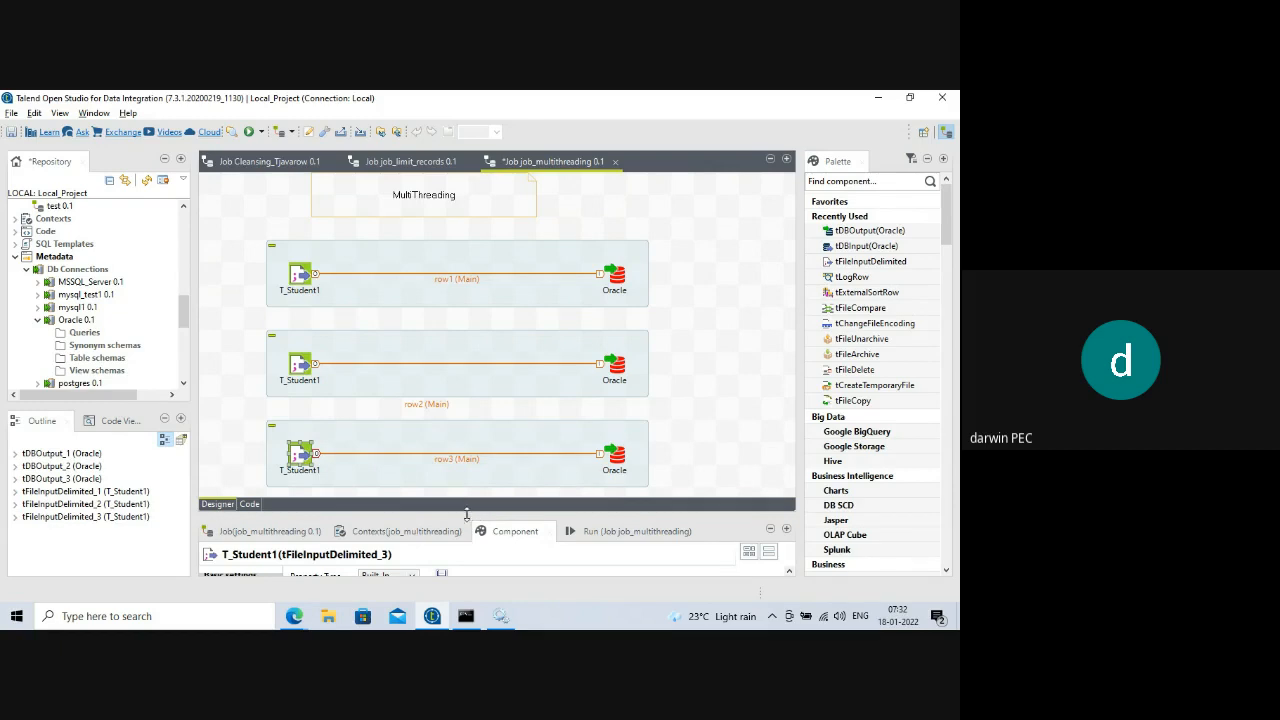
mouse_move(466, 514)
left_mouse_down()
mouse_move(451, 385)
mouse_move(473, 511)
left_mouse_up()
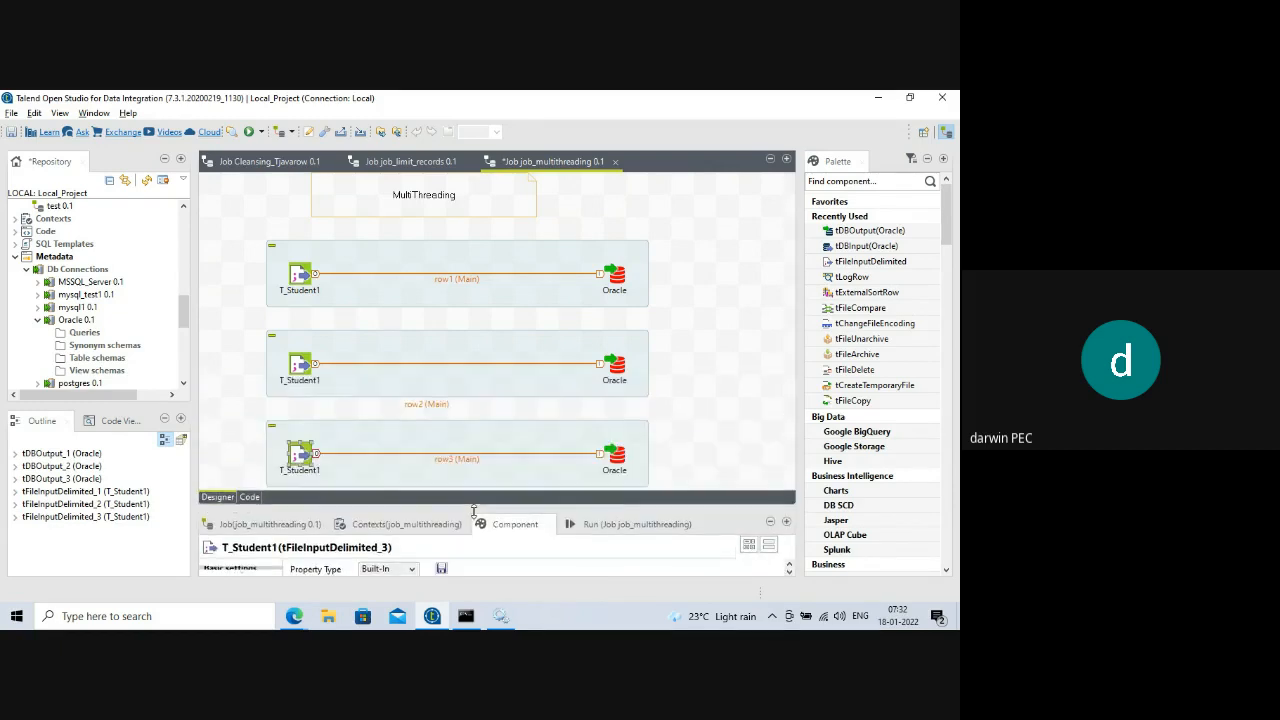
left_click(630, 526)
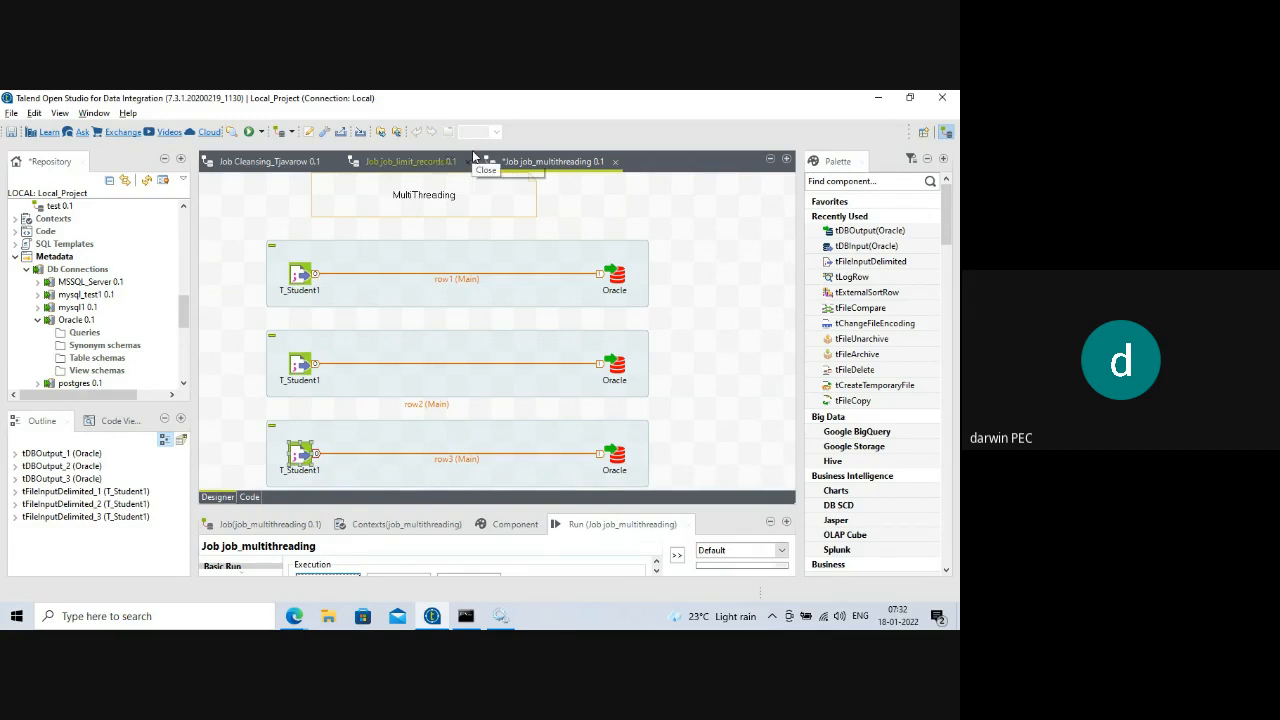
left_click(634, 218)
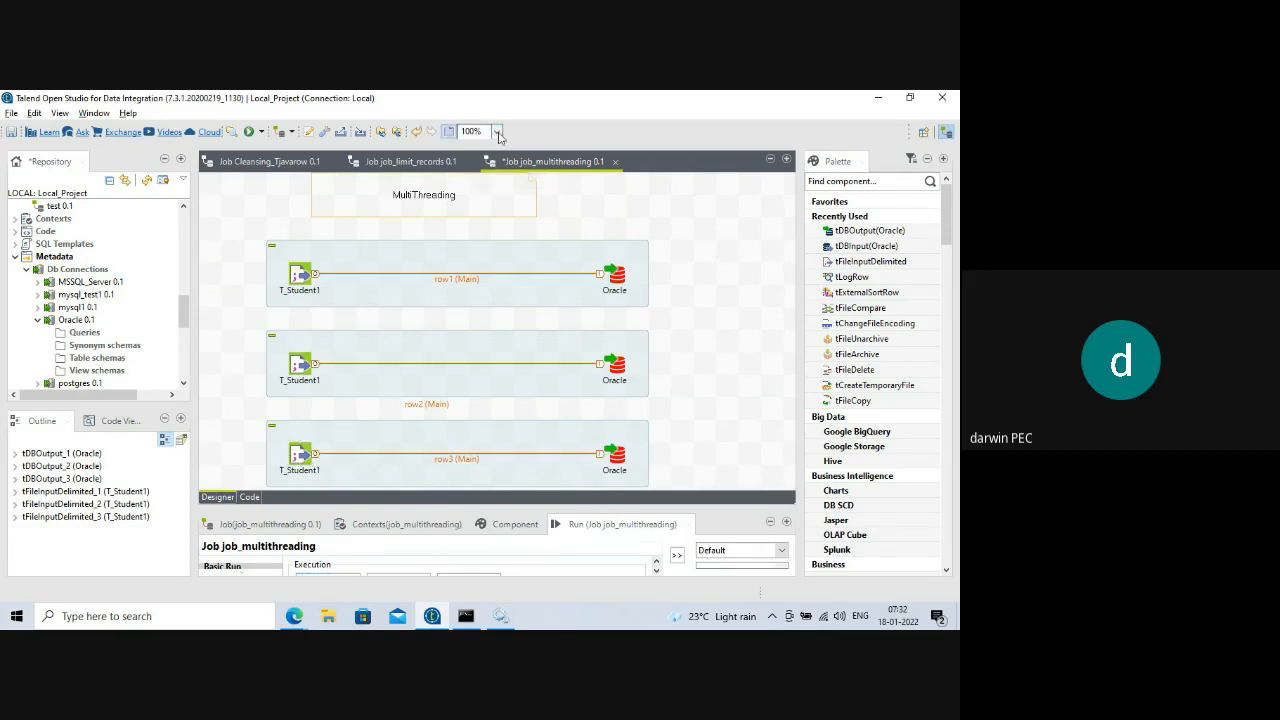
left_click(499, 136)
left_click(478, 196)
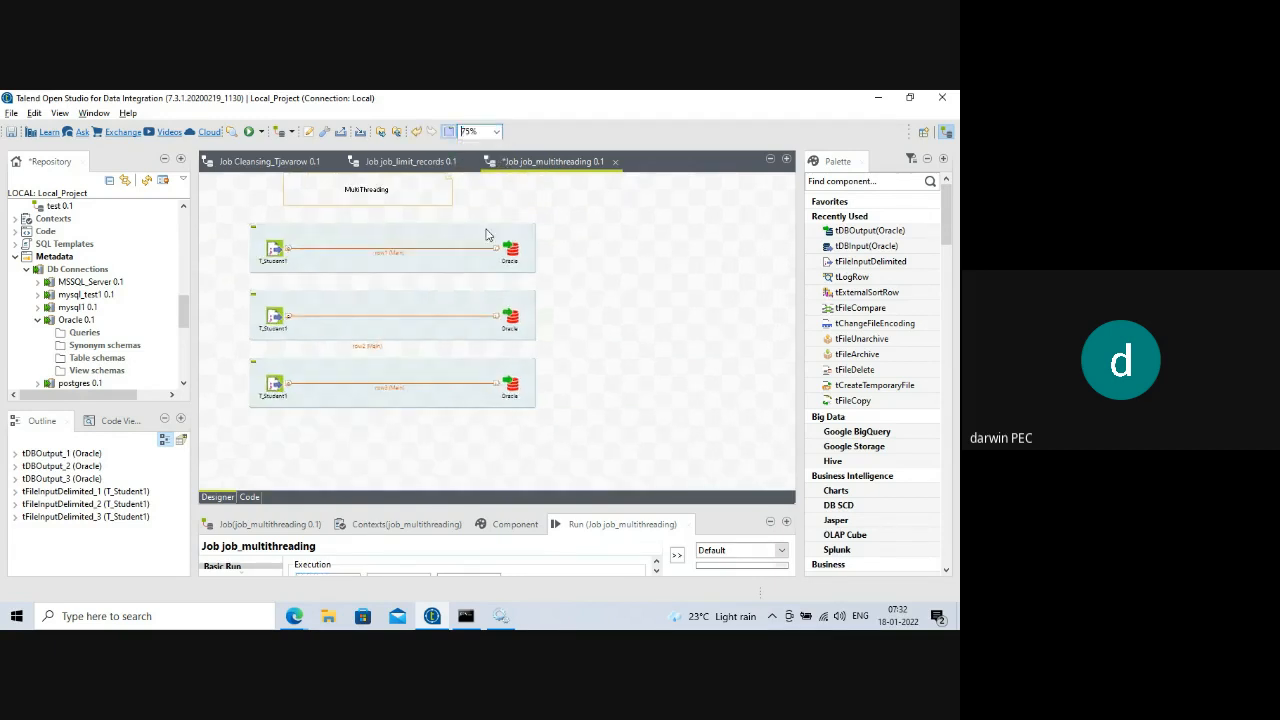
left_click_drag(462, 507, 464, 461)
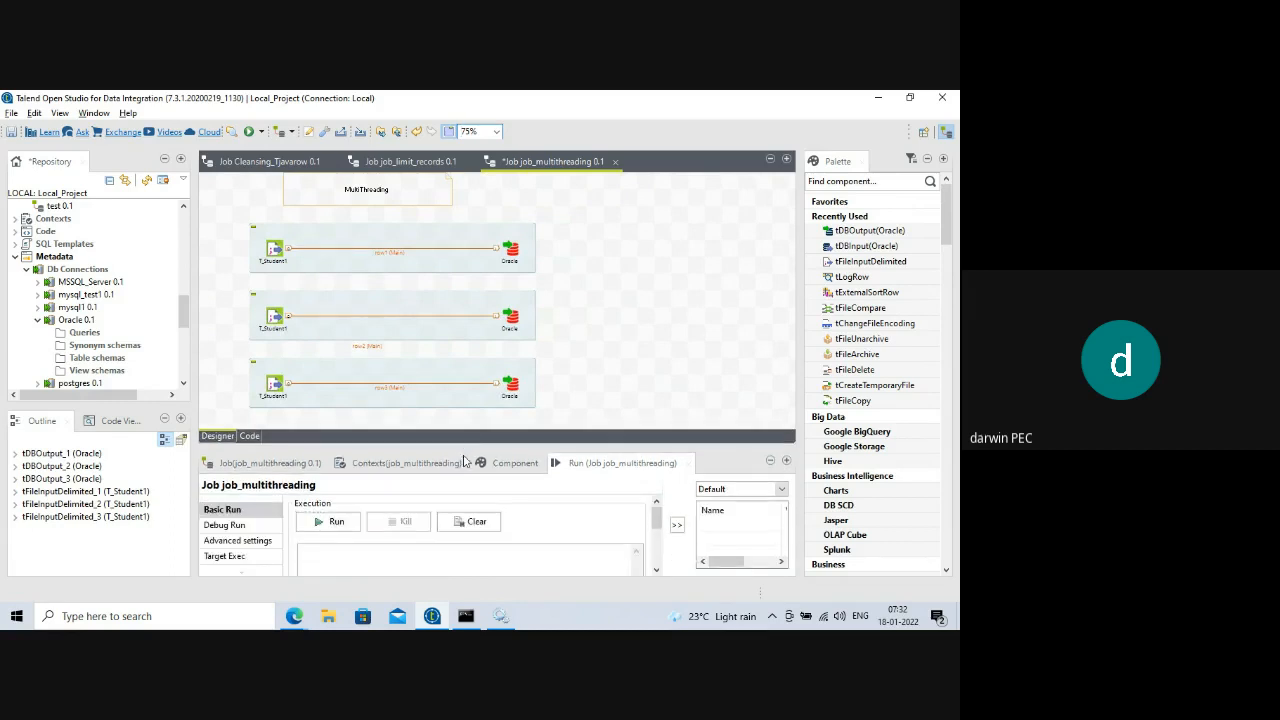
left_click(328, 521)
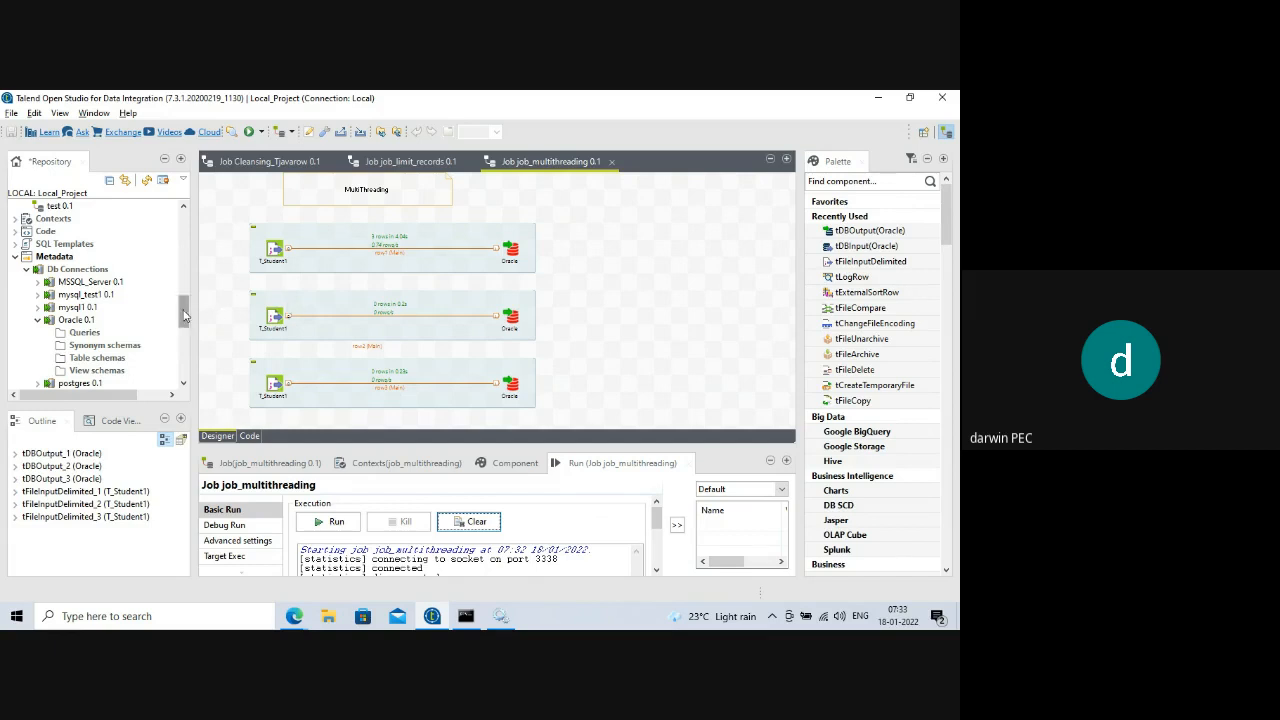
- Switch to File Explorer and open the folder E:\ETL_DATA\data\practicefiles
left_click_drag(186, 314, 185, 370)
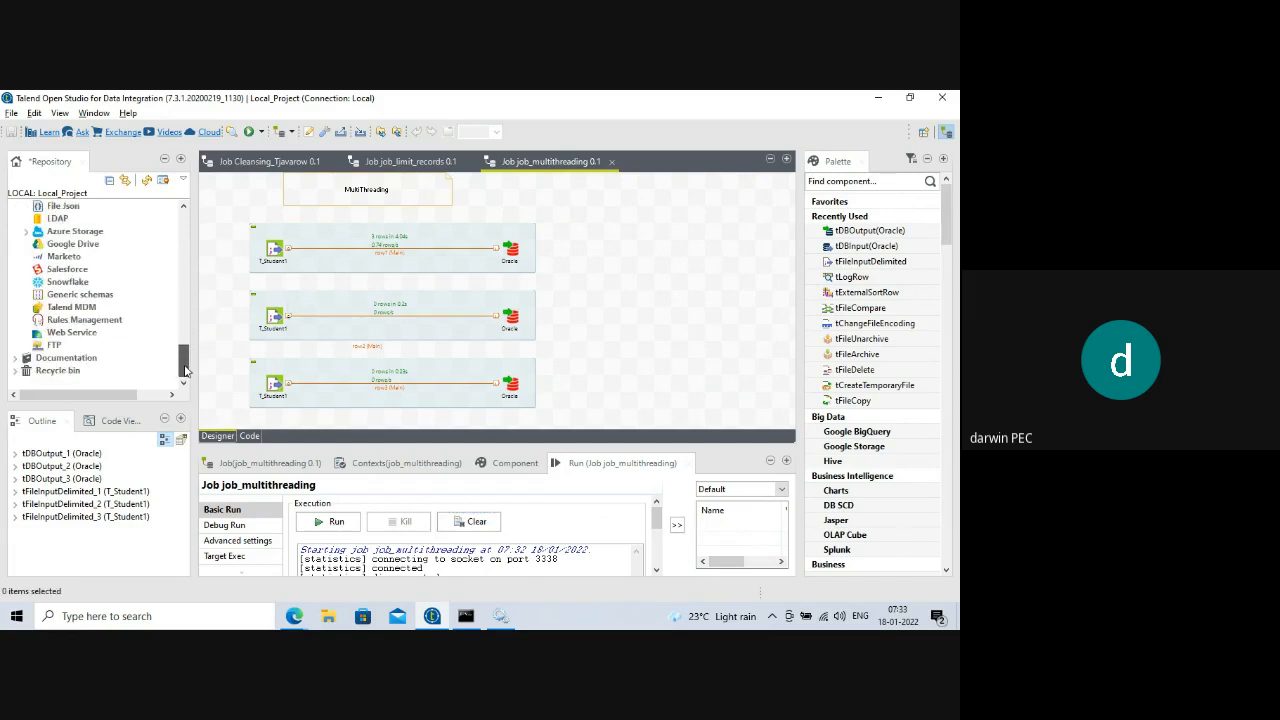
left_click(328, 616)
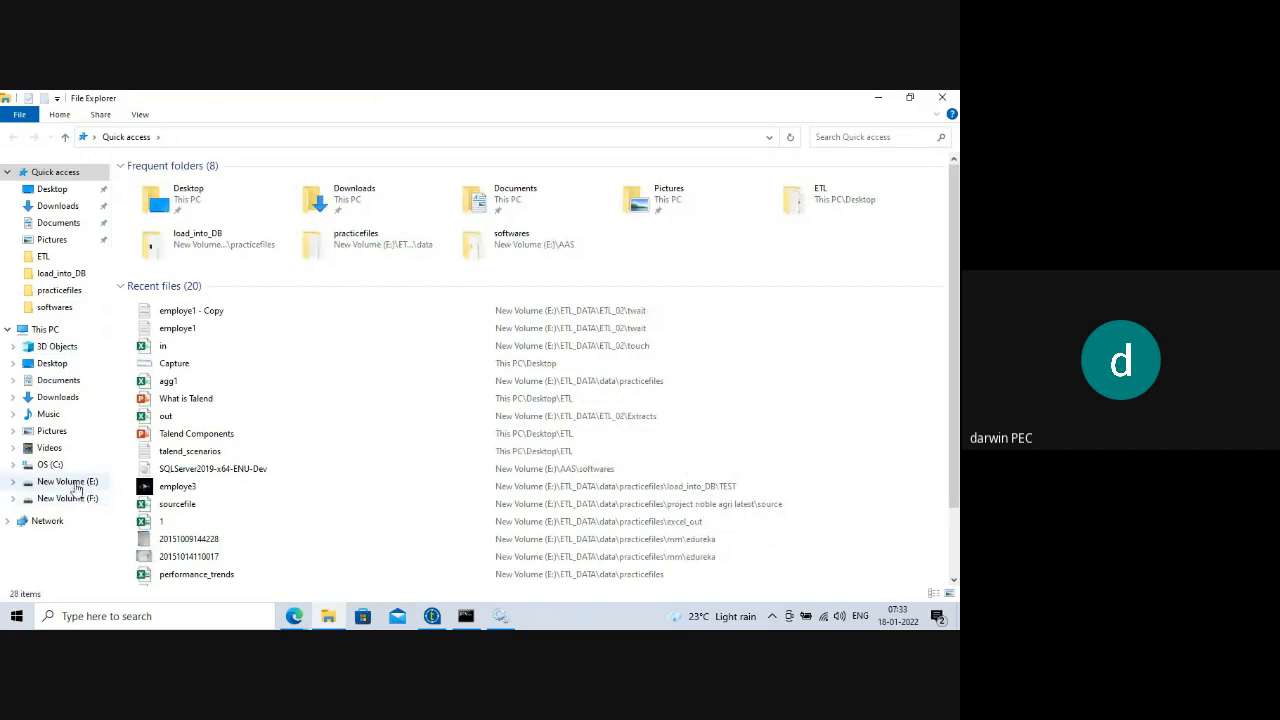
left_click(74, 485)
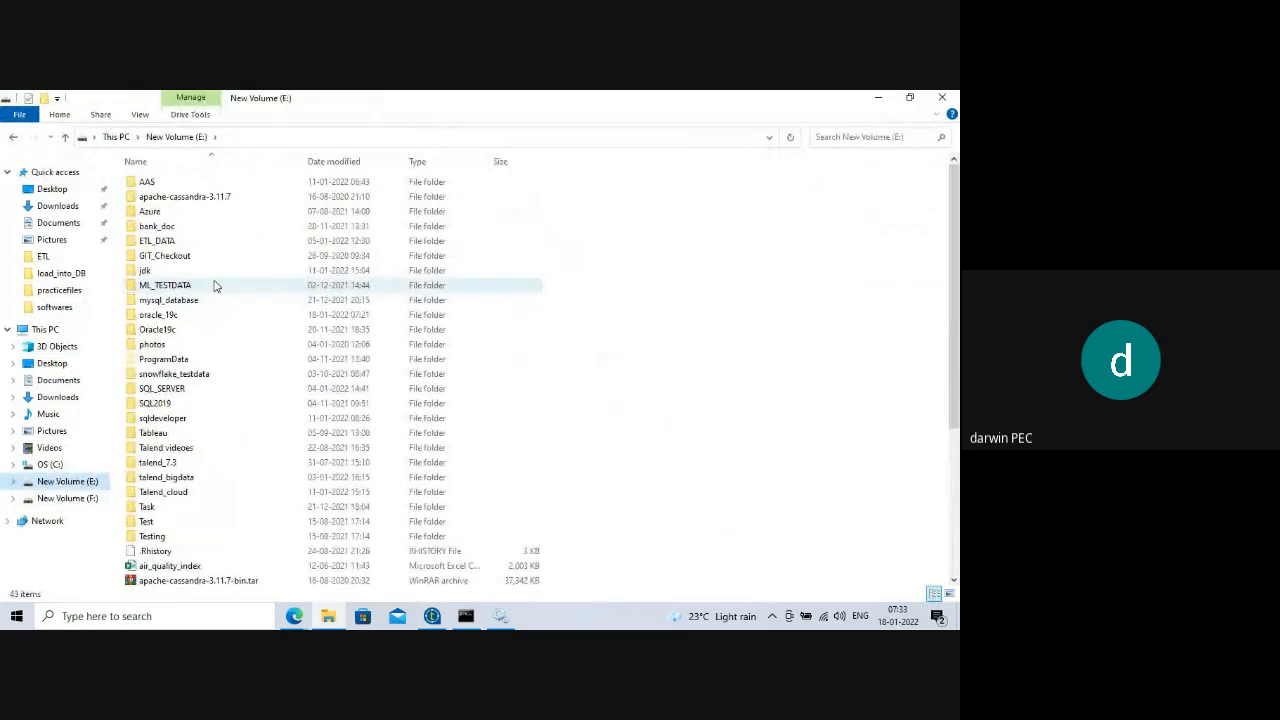
double_click(170, 240)
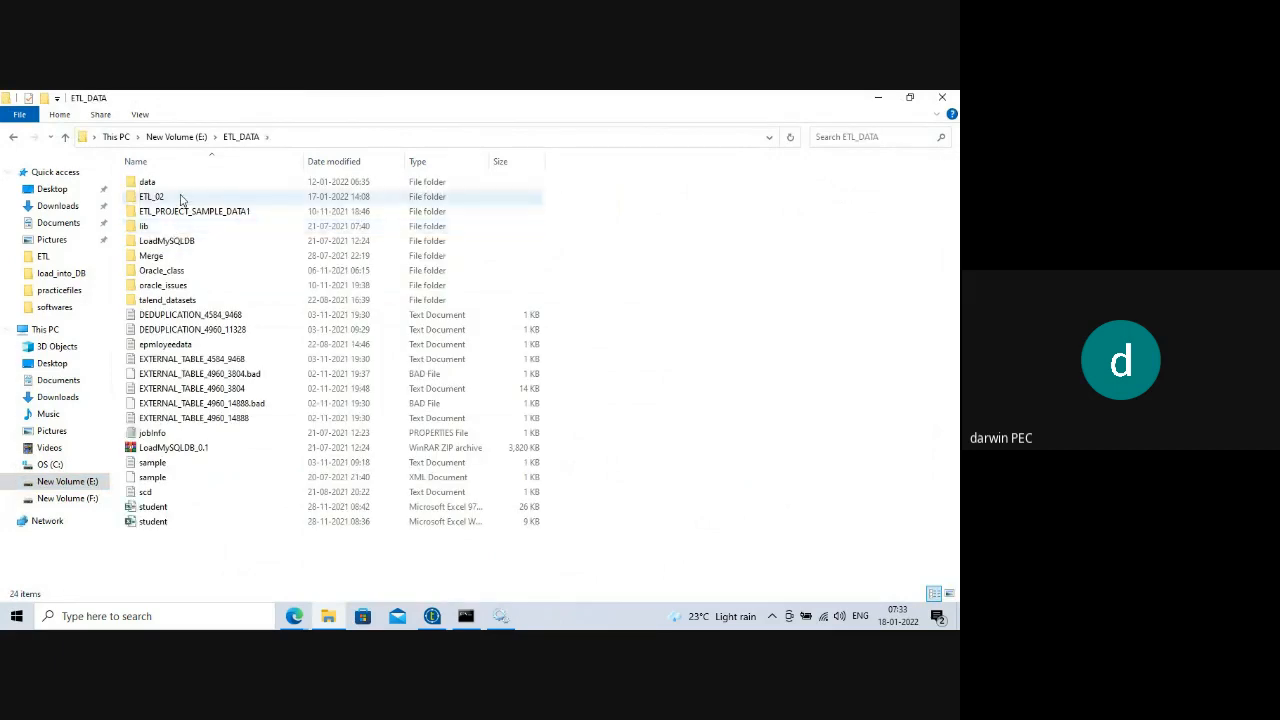
double_click(180, 198)
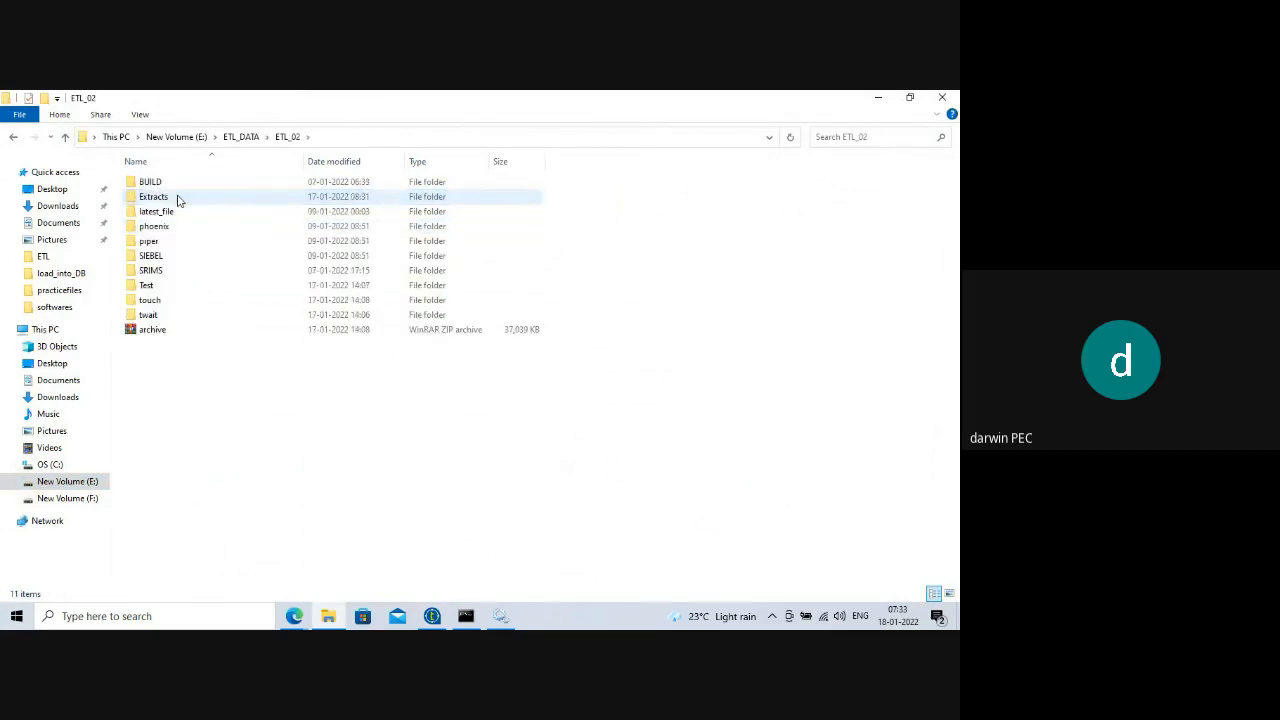
left_click(16, 137)
left_click(160, 184)
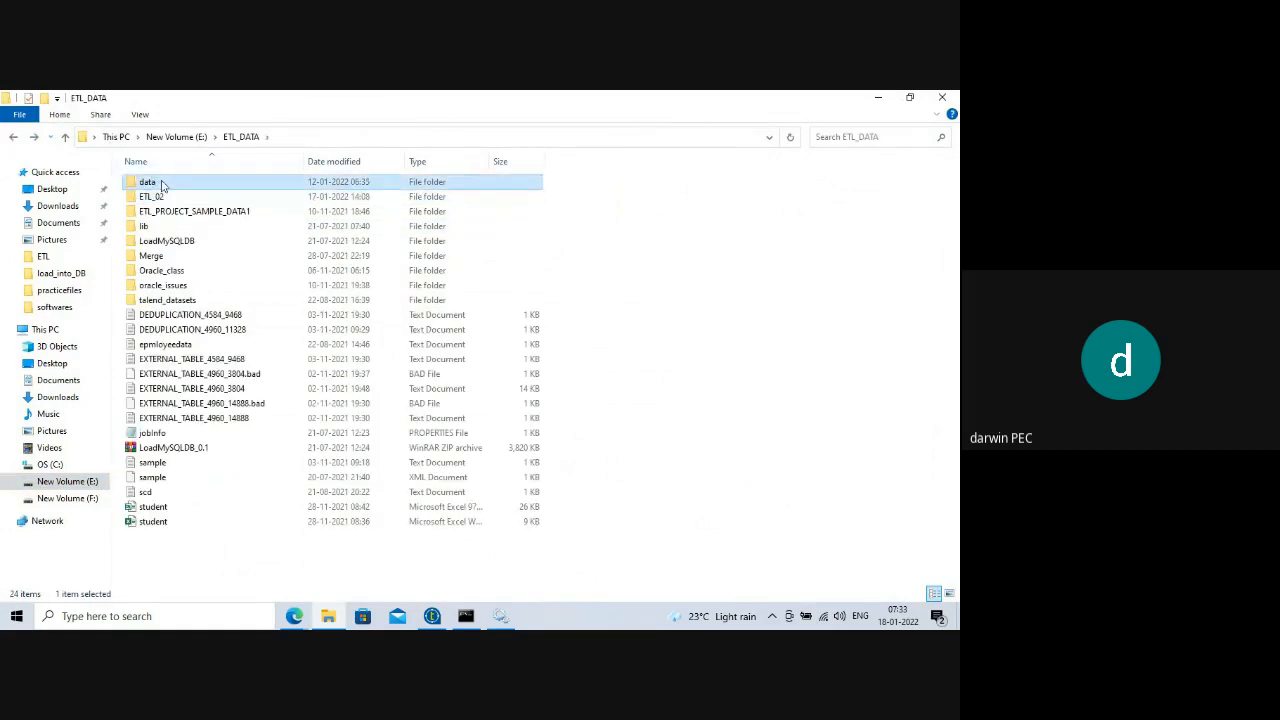
double_click(160, 184)
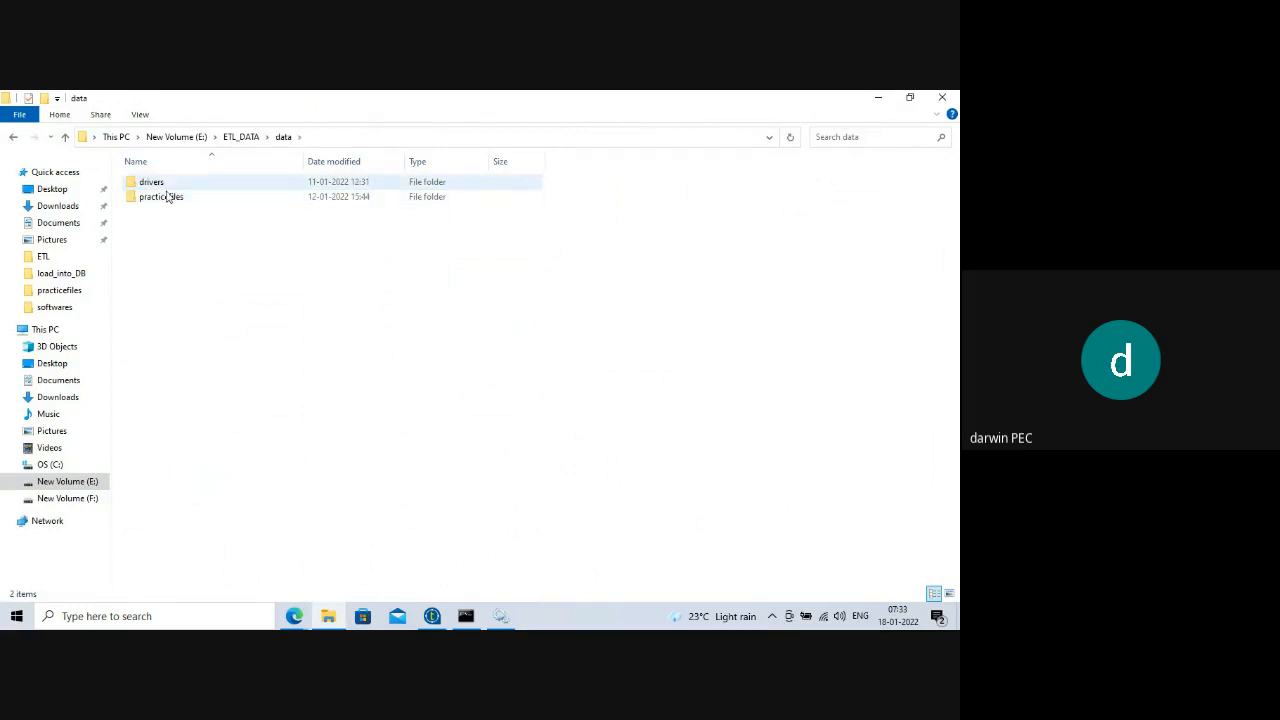
double_click(170, 197)
- Find the file2 CSV in practicefiles and open it in Notepad++ and Excel to examine its columns and rows
scroll(277, 420, "down", 7)
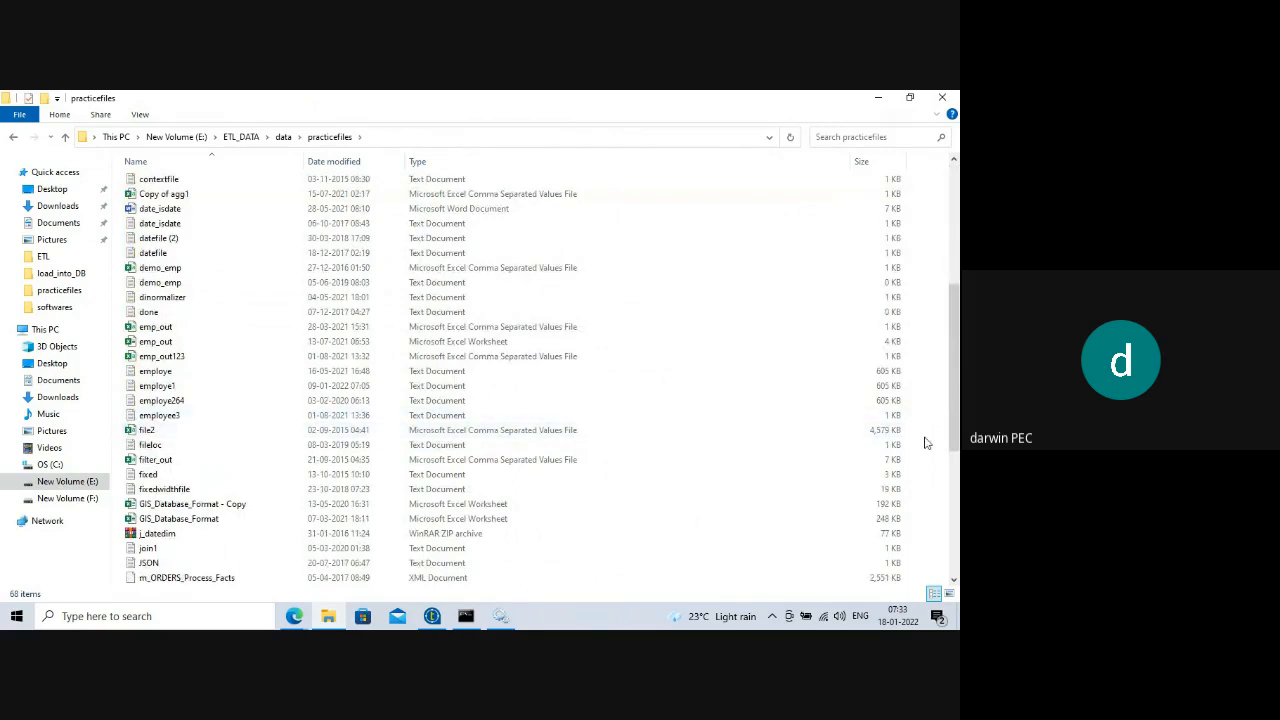
scroll(893, 437, "down", 5)
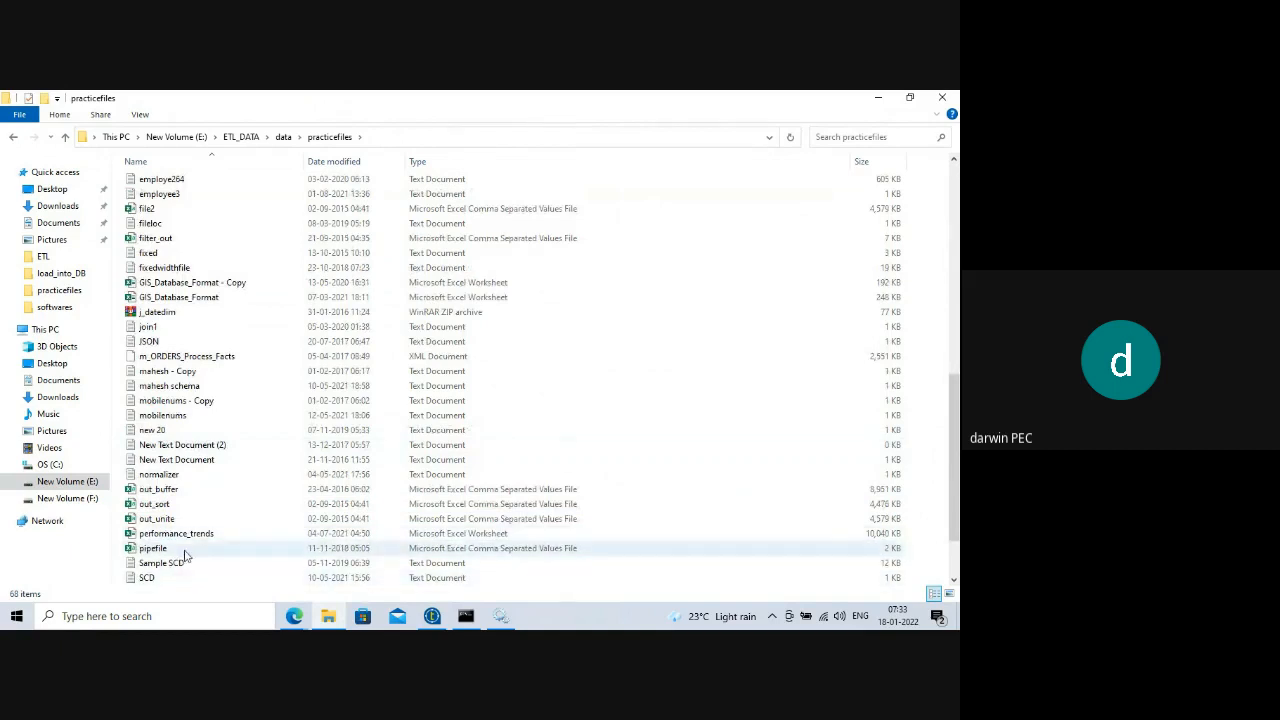
scroll(700, 555, "down", 2)
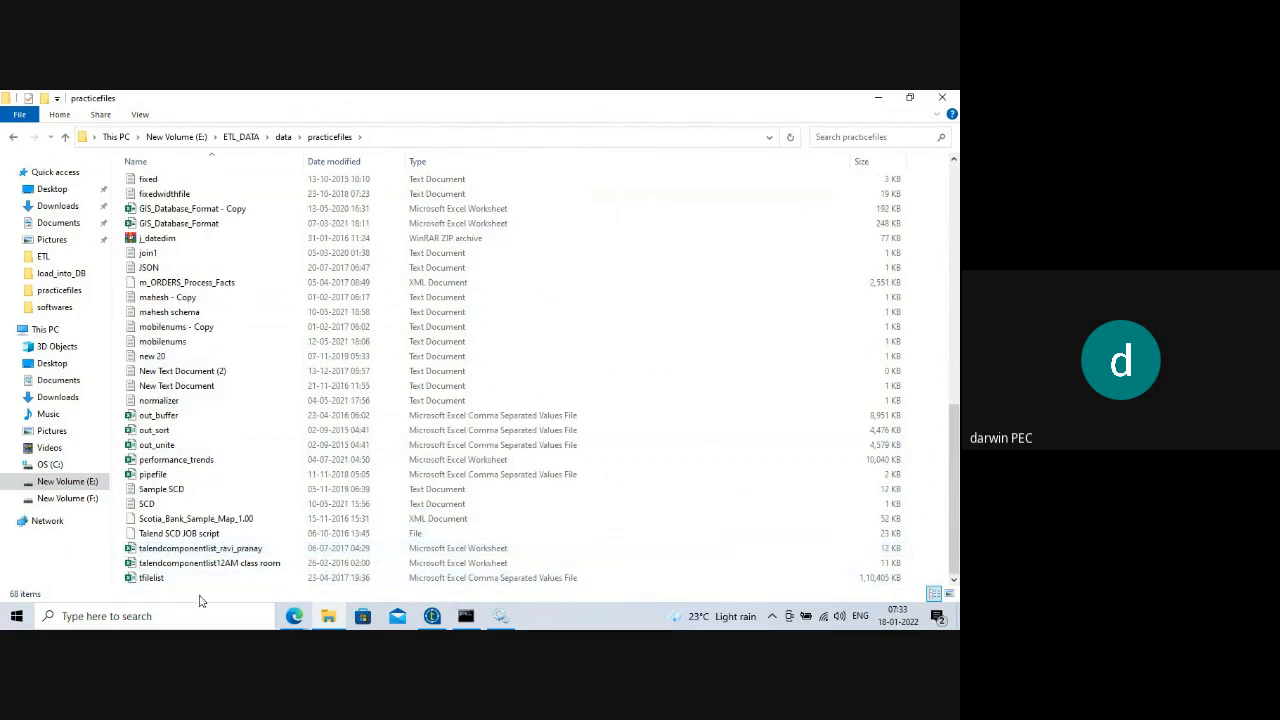
scroll(314, 534, "up", 4)
scroll(737, 408, "up", 4)
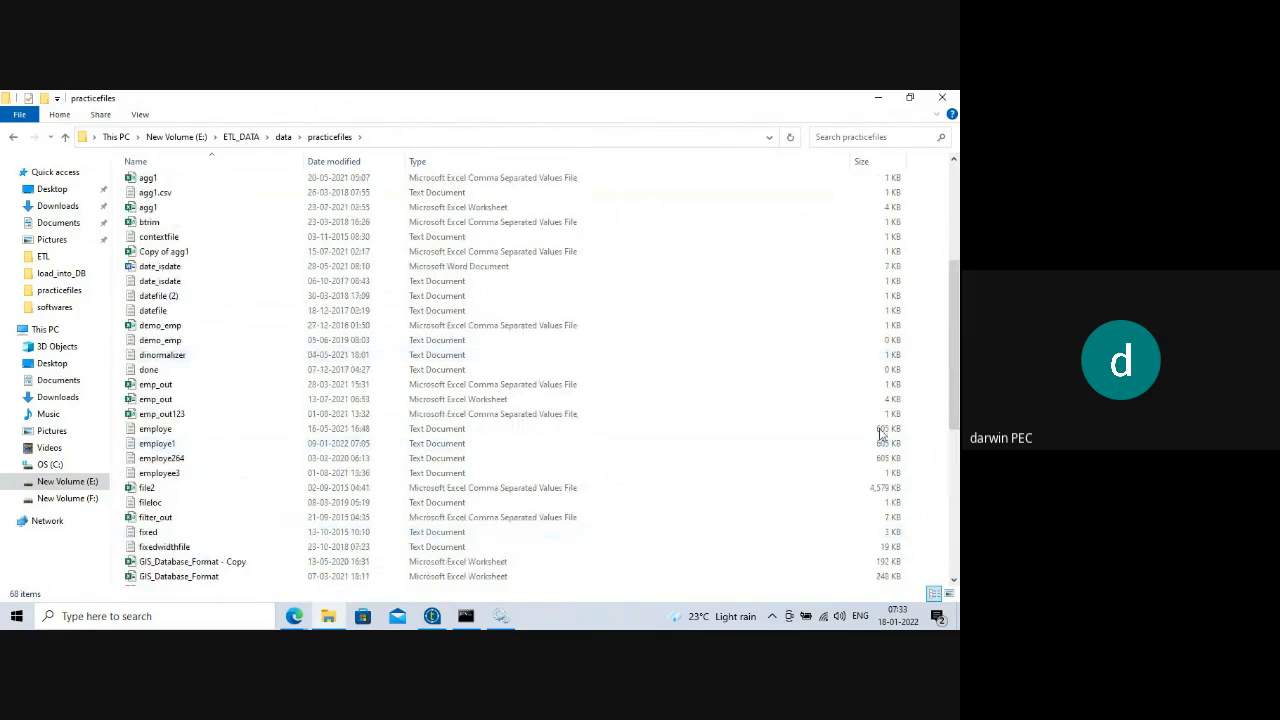
left_click(166, 489)
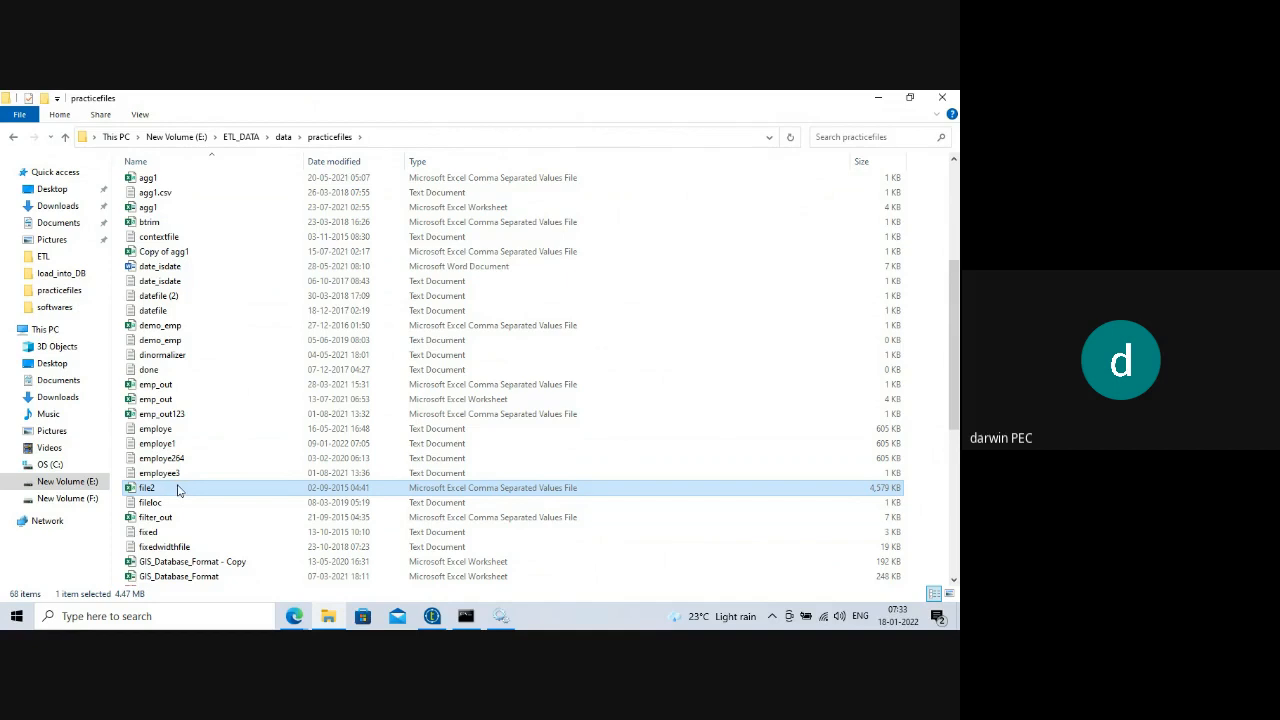
right_click(178, 487)
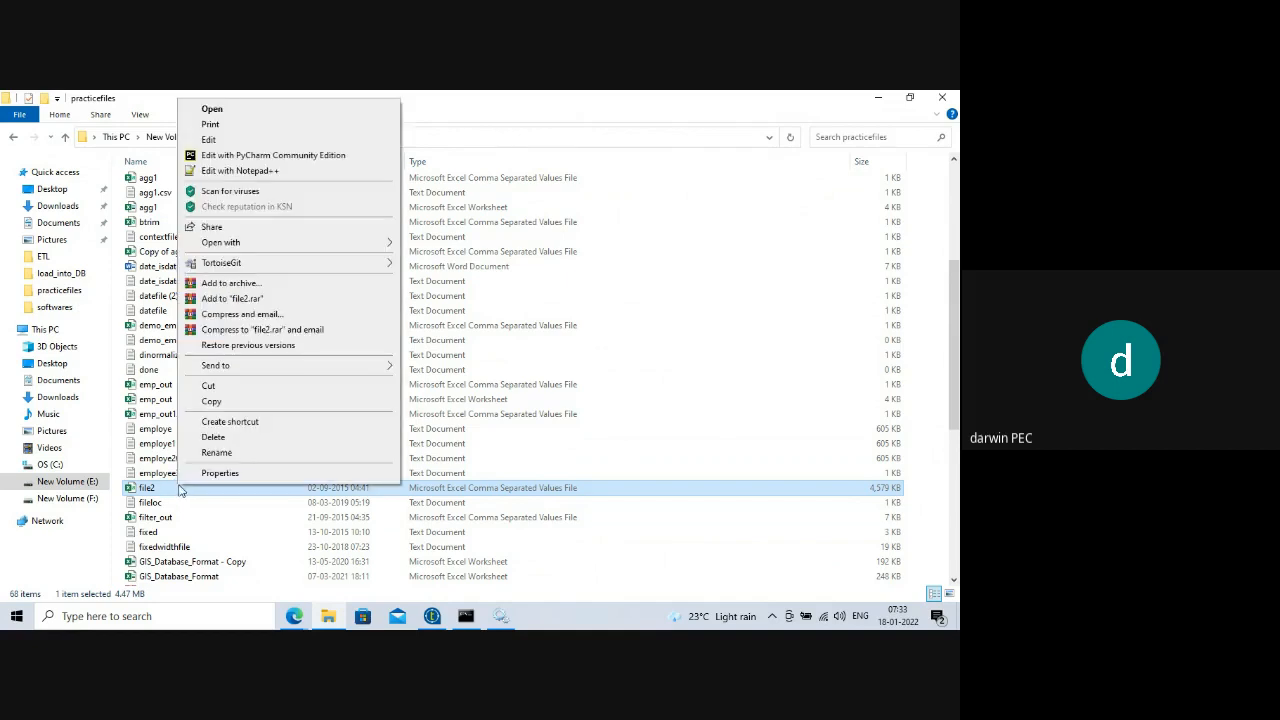
left_click(270, 176)
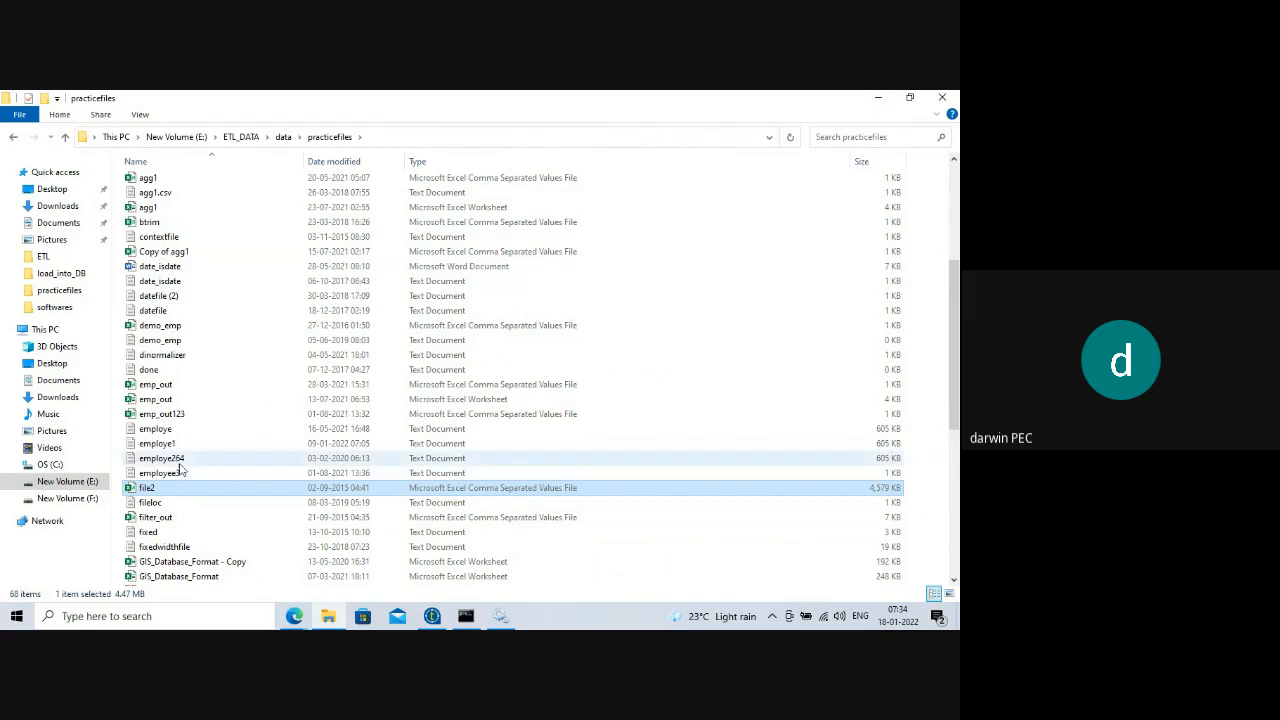
double_click(152, 490)
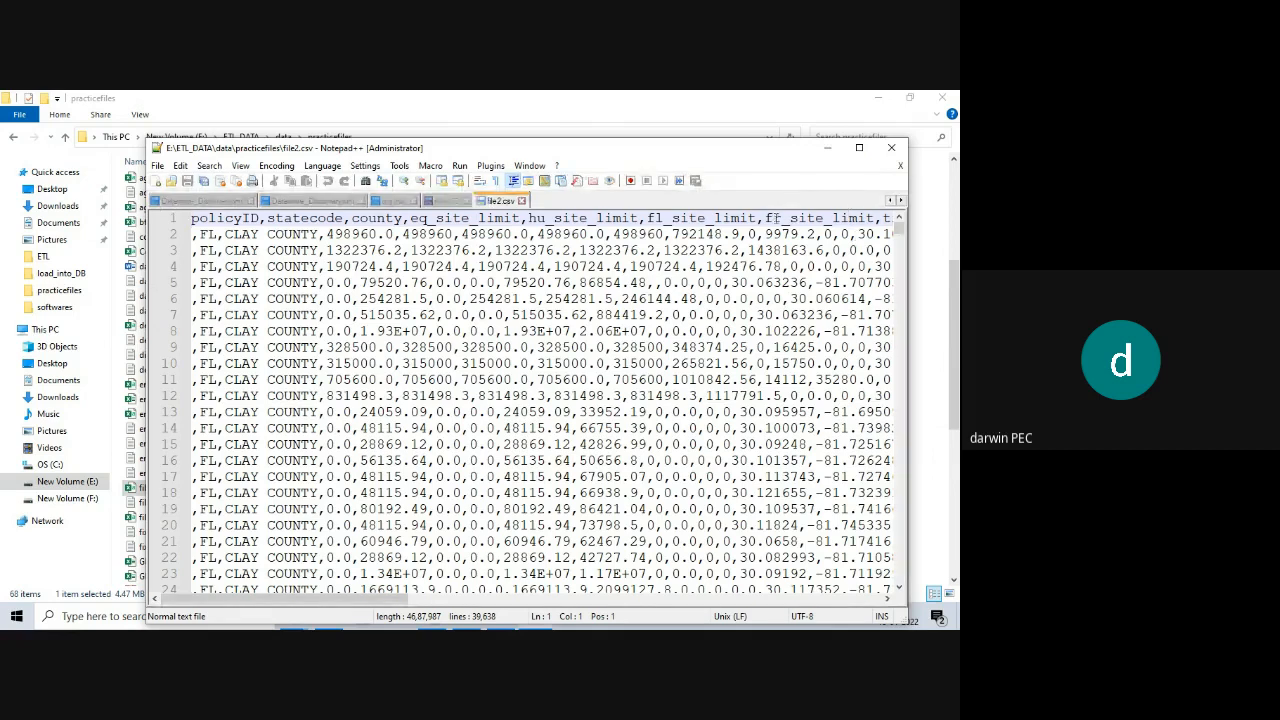
left_click(890, 152)
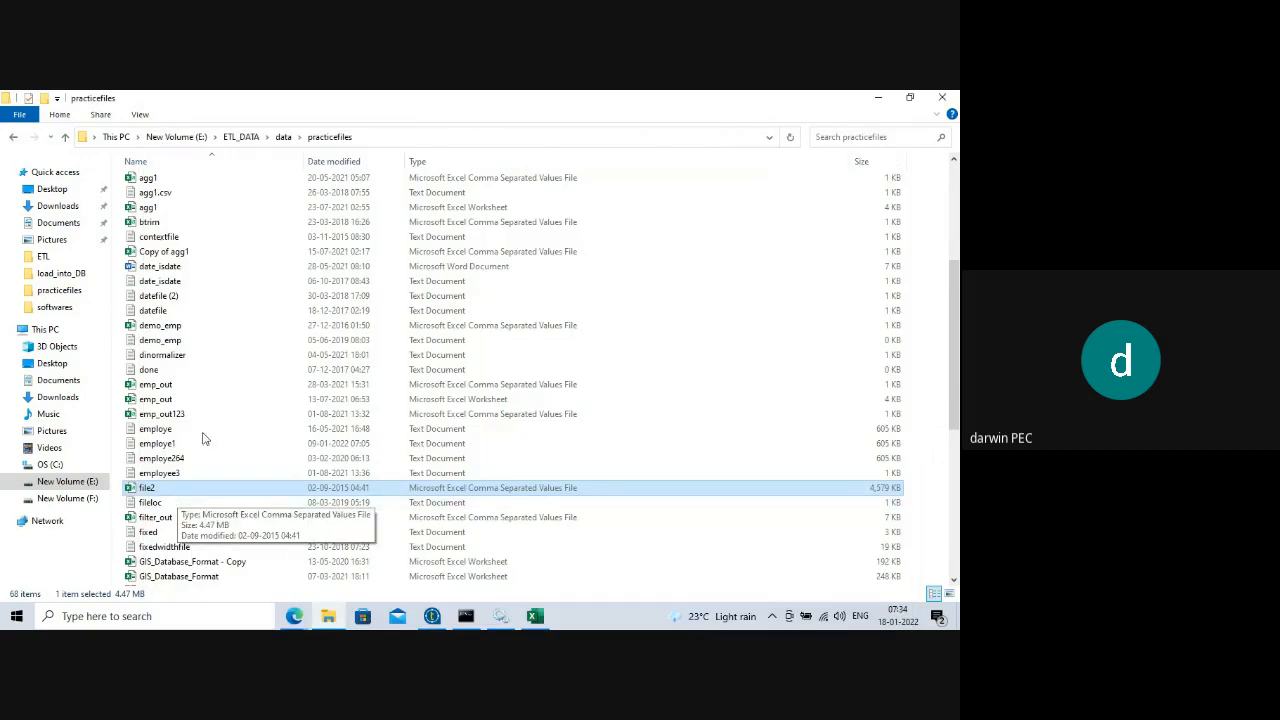
- Copy the path of the practicefiles folder and switch back to Talend Open Studio
left_click(375, 143)
key("ctrl+c")
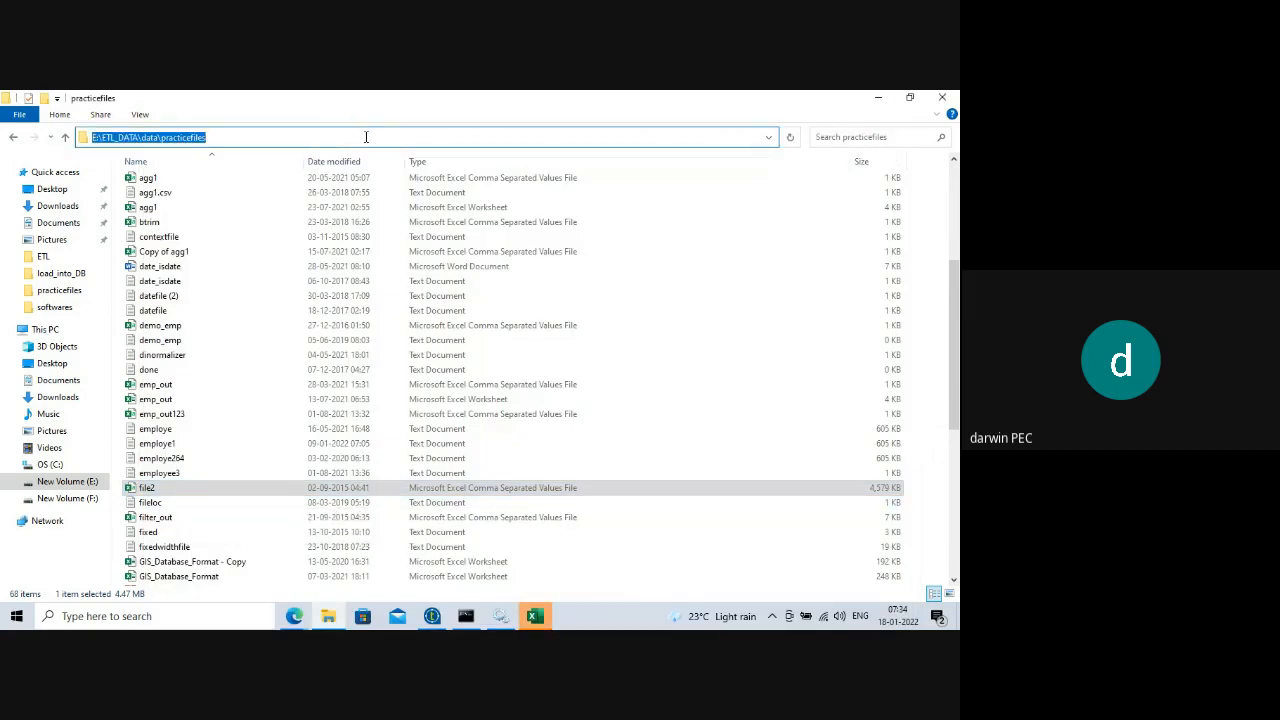
left_click(432, 616)
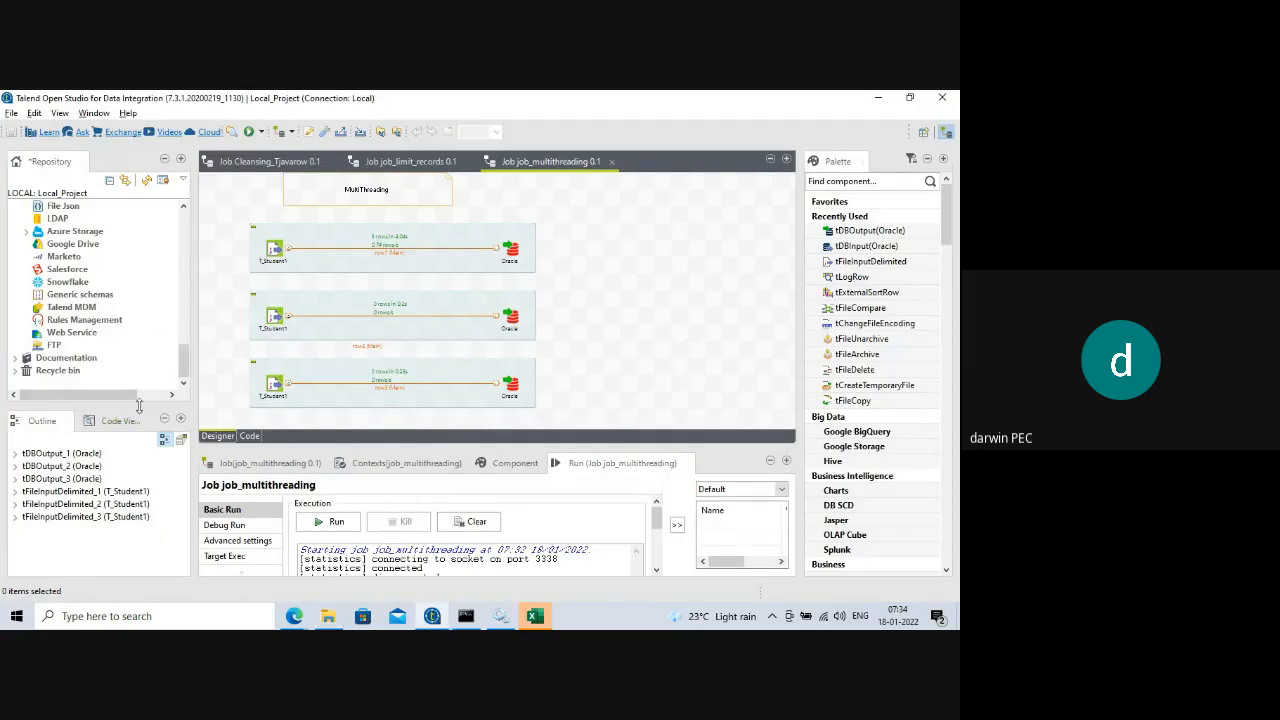
- Enlarge the repository view and expand the File delimited metadata down to the ETL_02 folder
left_click_drag(130, 408, 130, 482)
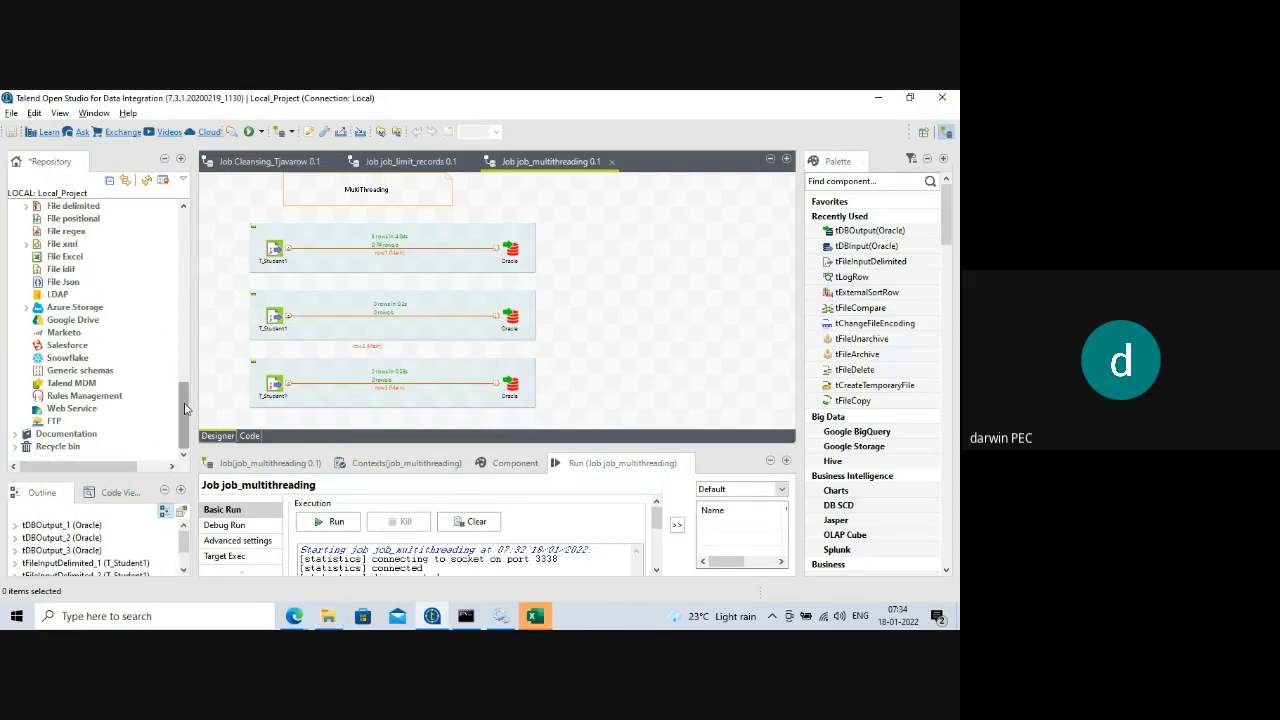
left_click_drag(184, 408, 190, 343)
left_click(27, 333)
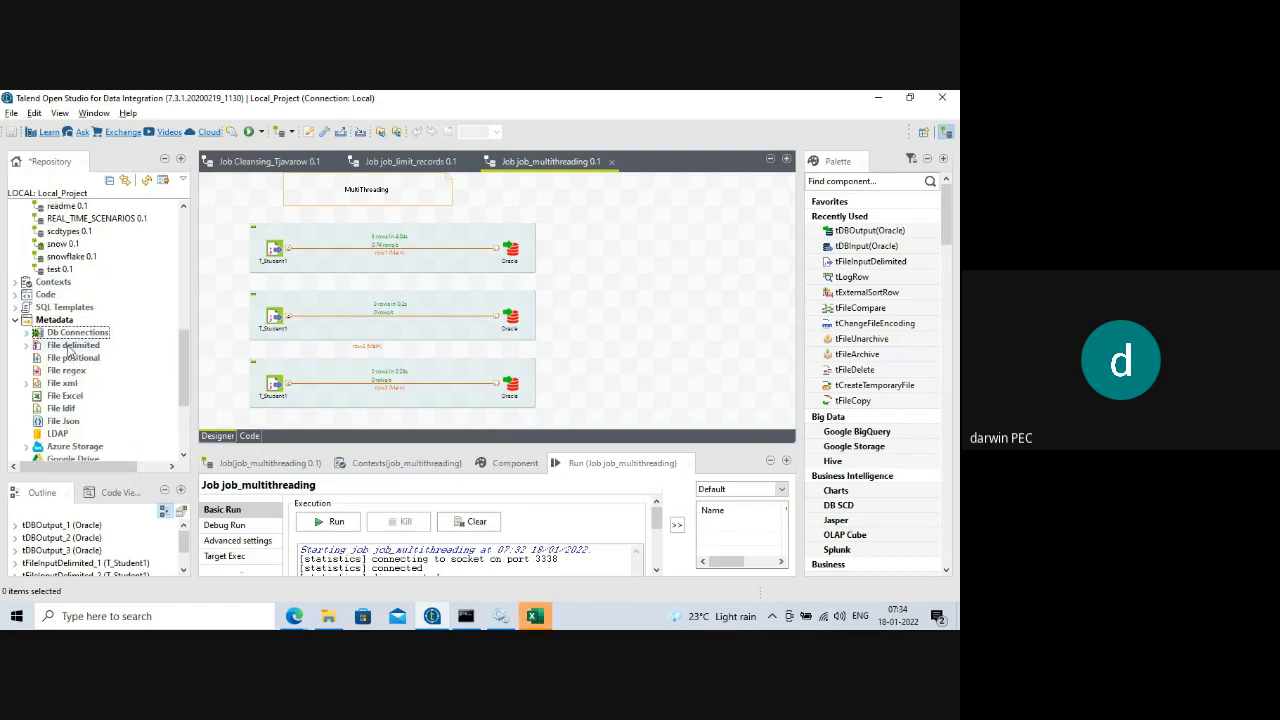
left_click(28, 345)
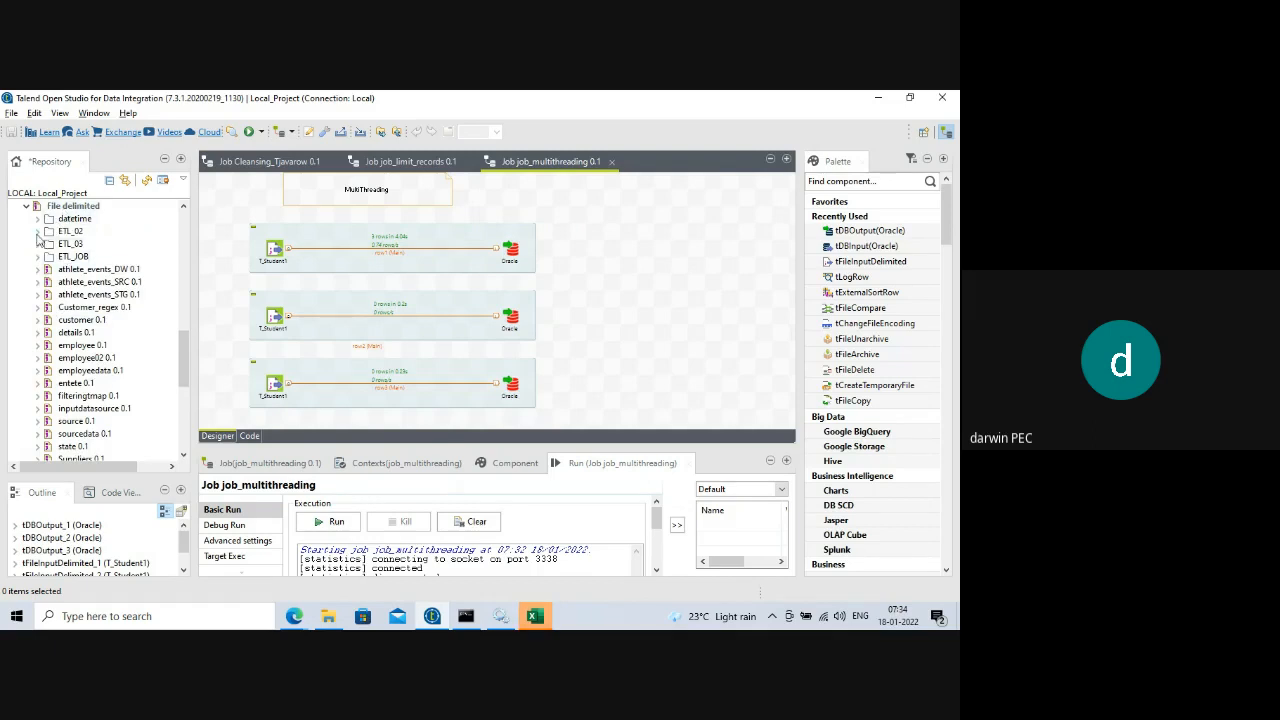
left_click(37, 234)
left_click(70, 234)
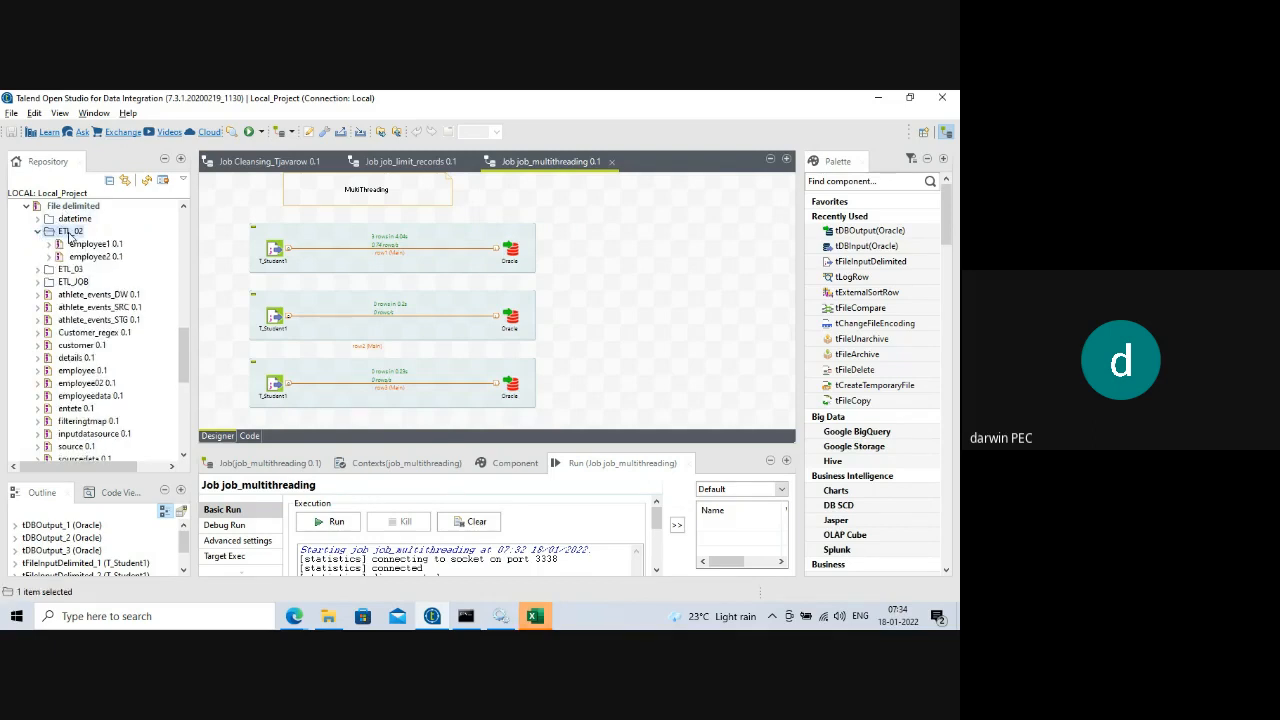
- Create a new delimited file metadata entry named Big_File in the ETL_02 folder and proceed to its file settings
right_click(68, 234)
left_click(117, 244)
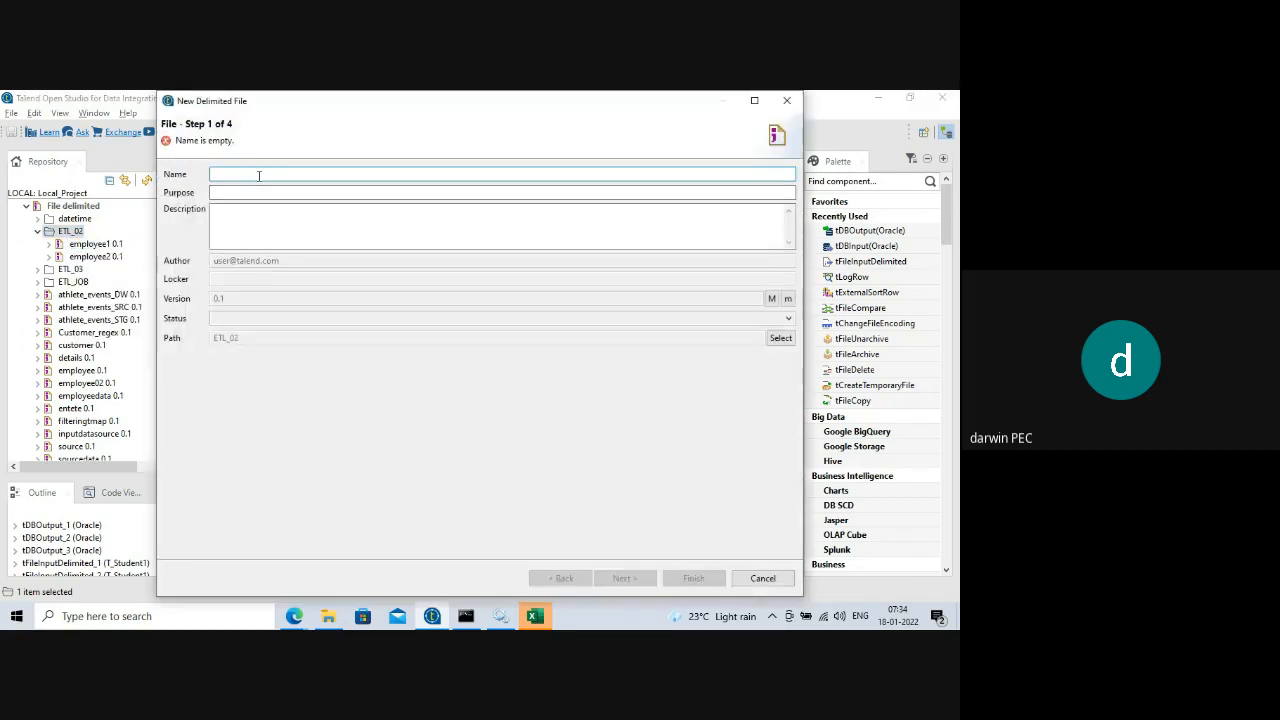
type("Bi")
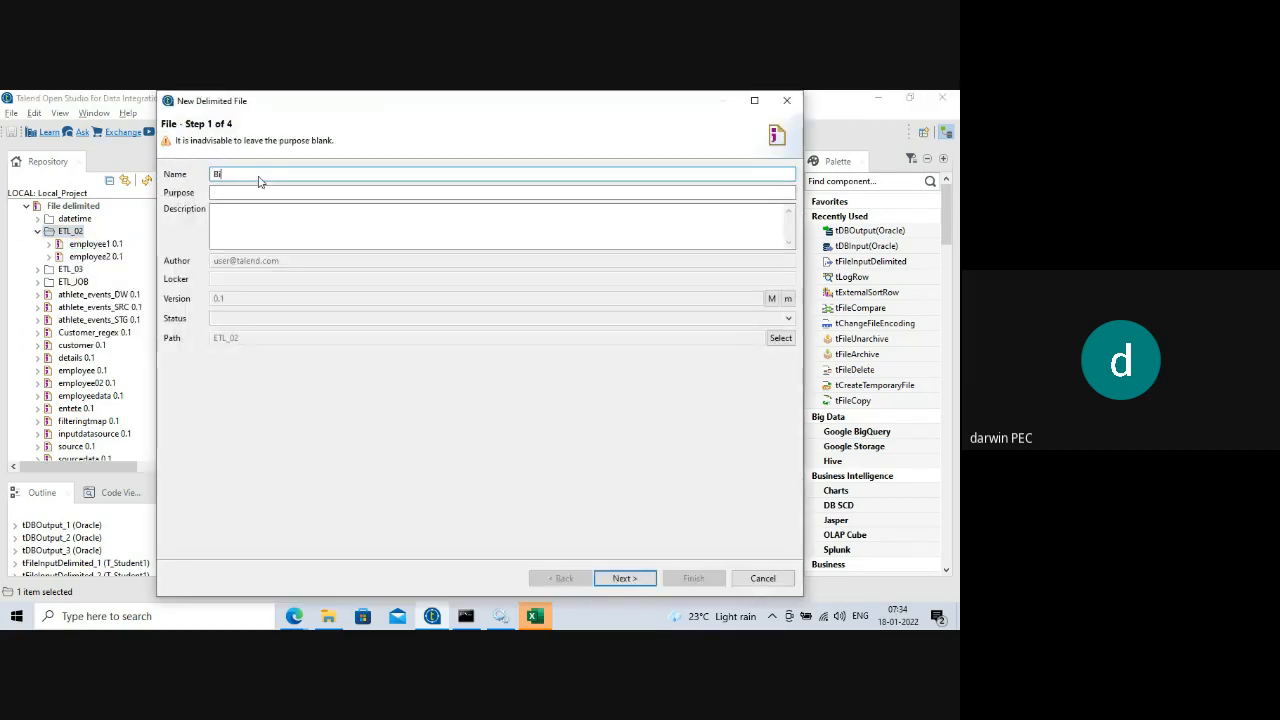
type("g_File")
left_click(625, 578)
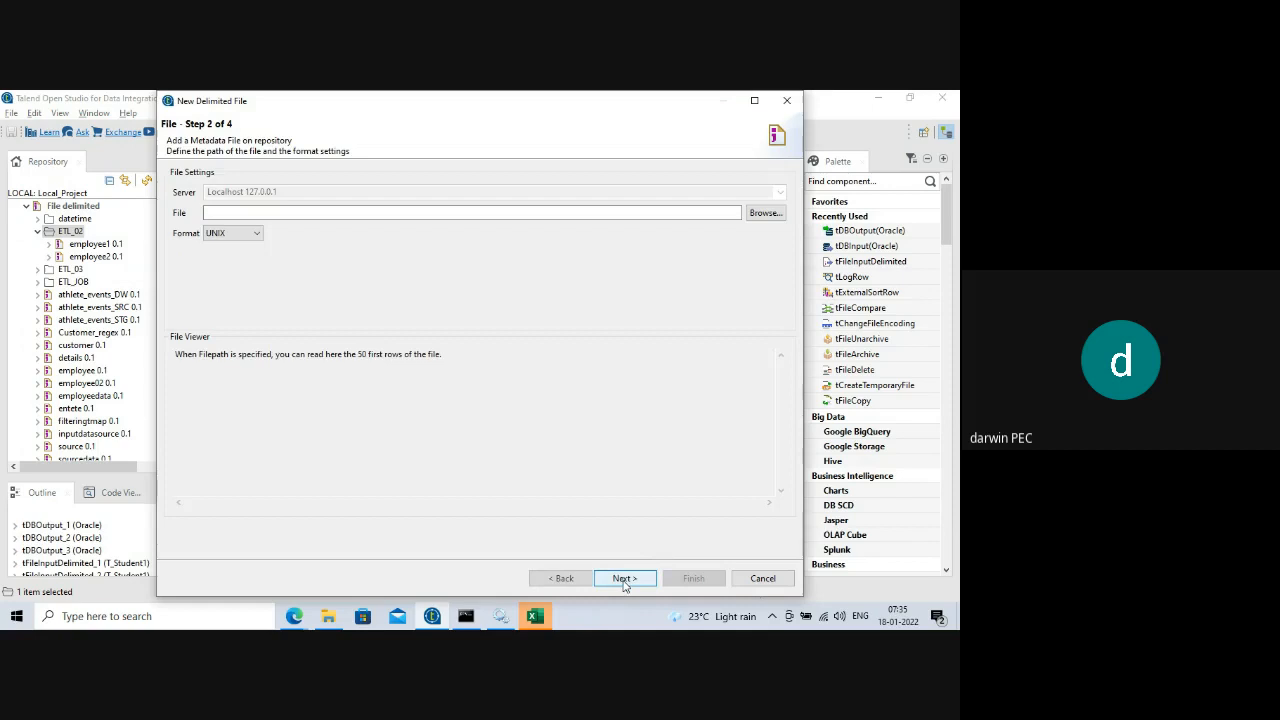
- Choose file2.csv from E:\ETL_DATA\data\practicefiles as the source file and continue to the parse settings
left_click(755, 216)
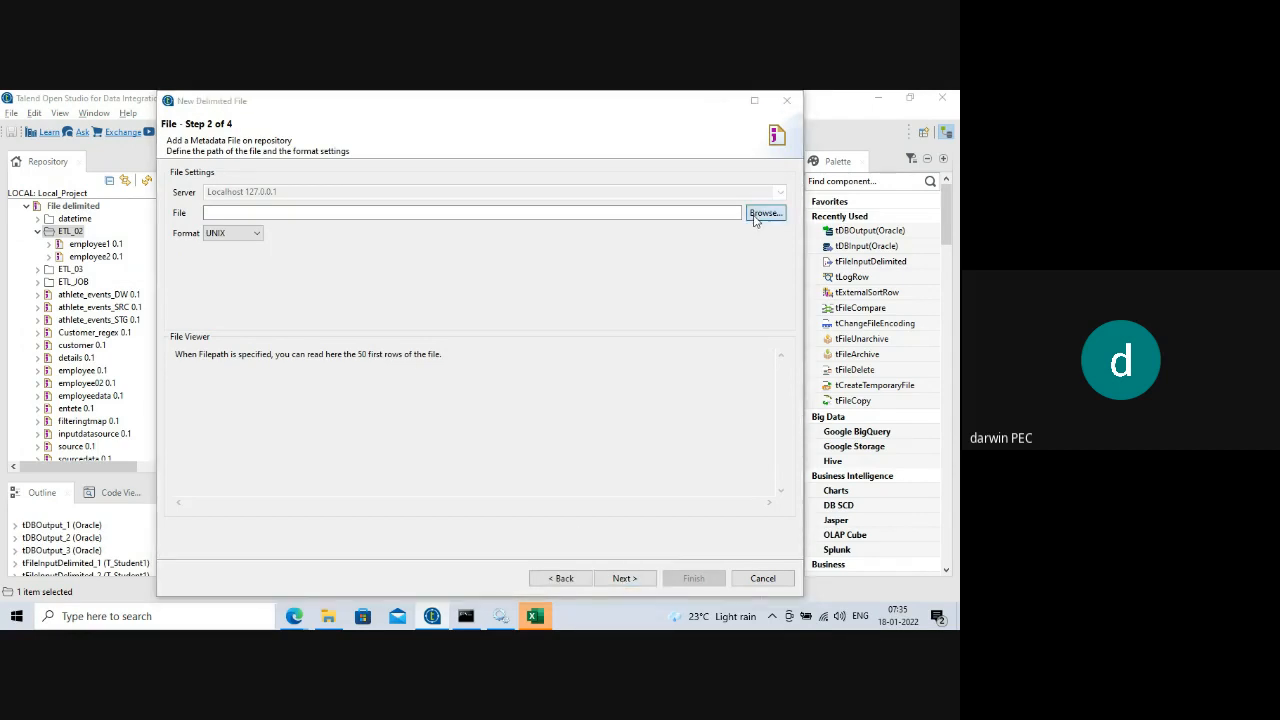
left_click(511, 147)
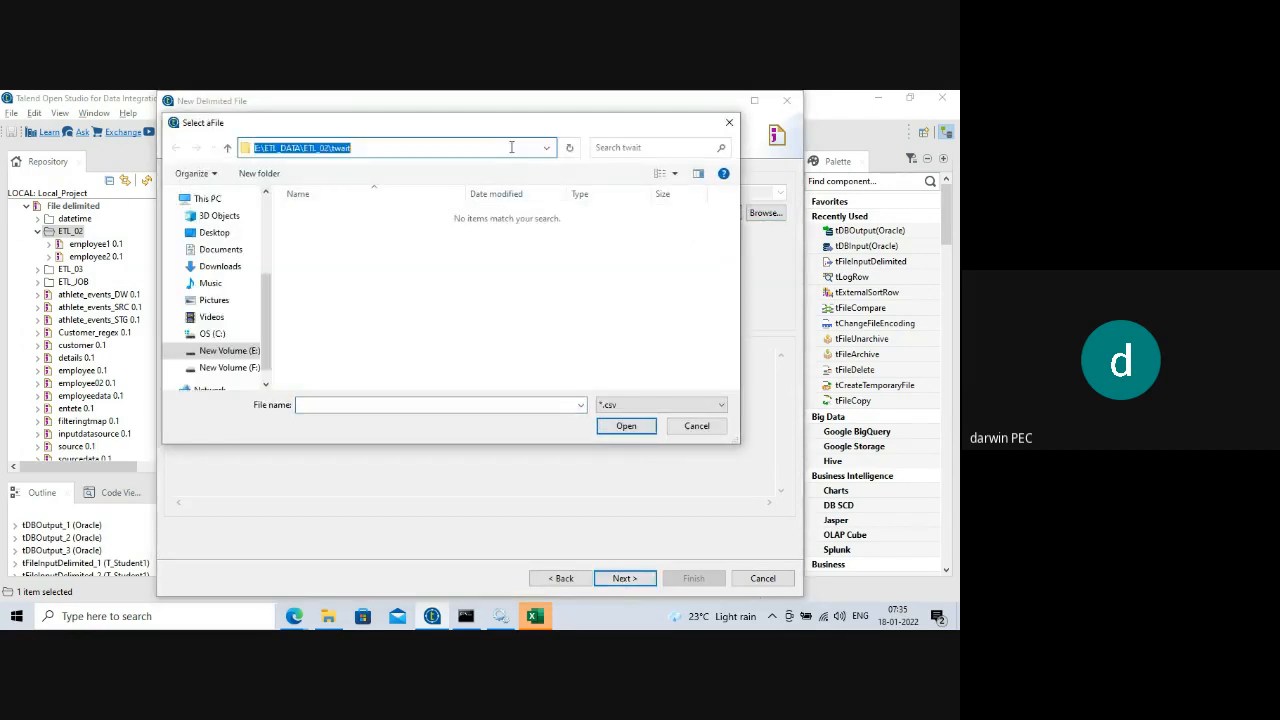
key("ctrl+v")
key("Return")
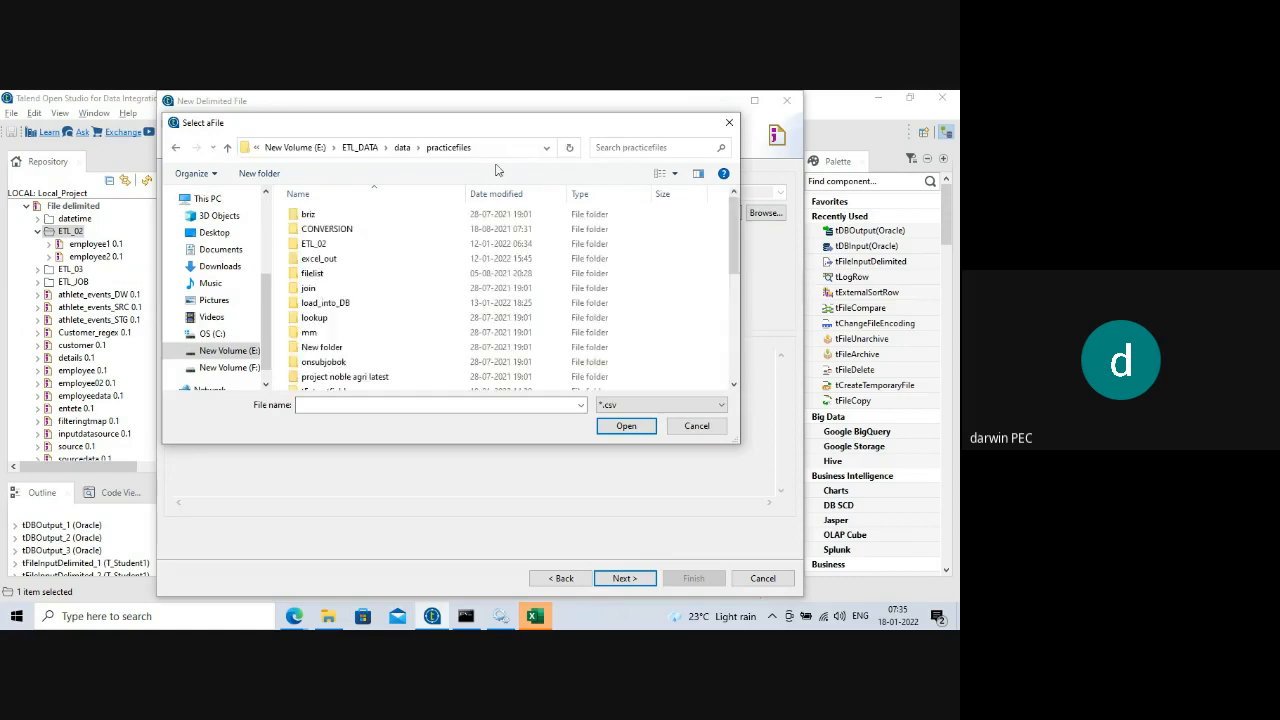
scroll(392, 310, "down", 3)
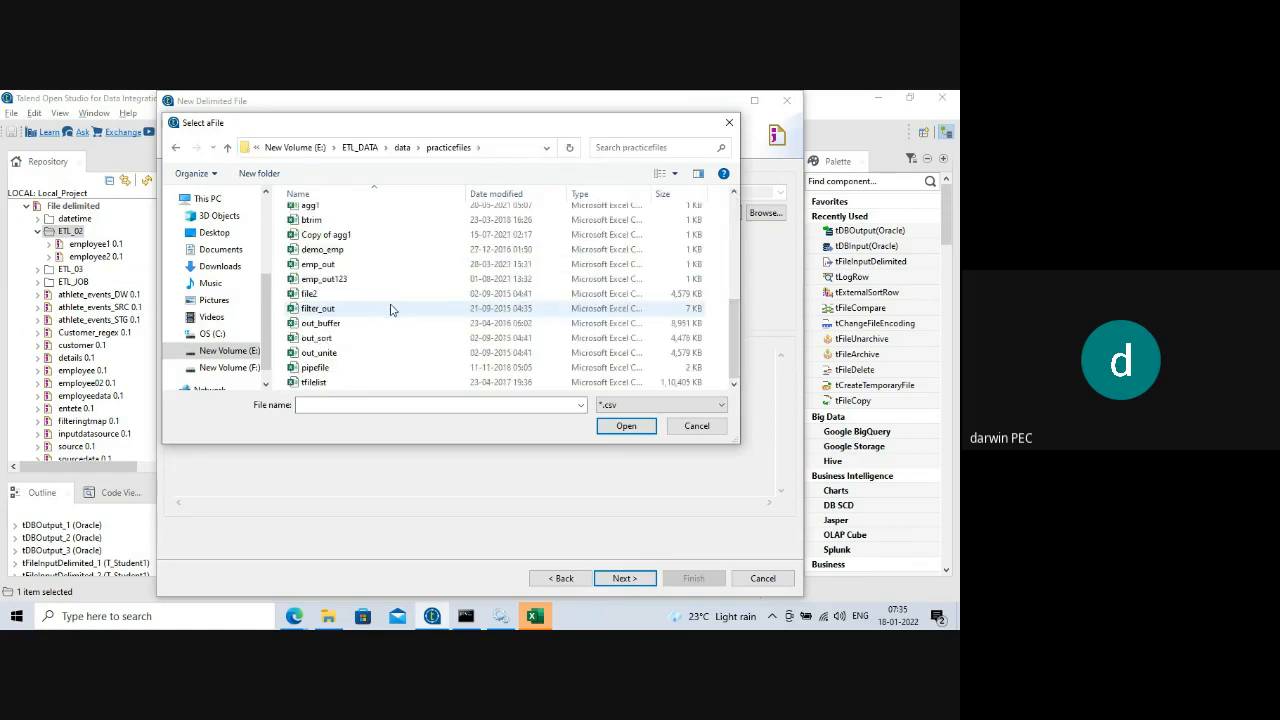
left_click(330, 293)
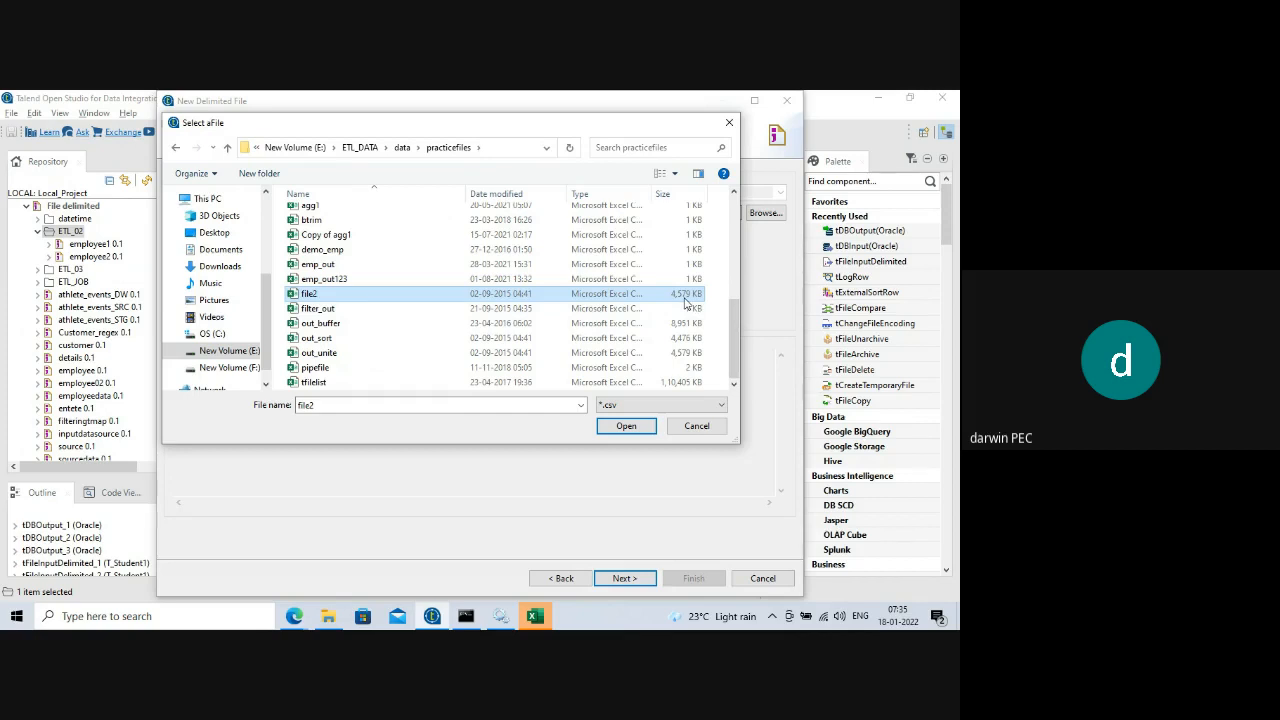
left_click(631, 427)
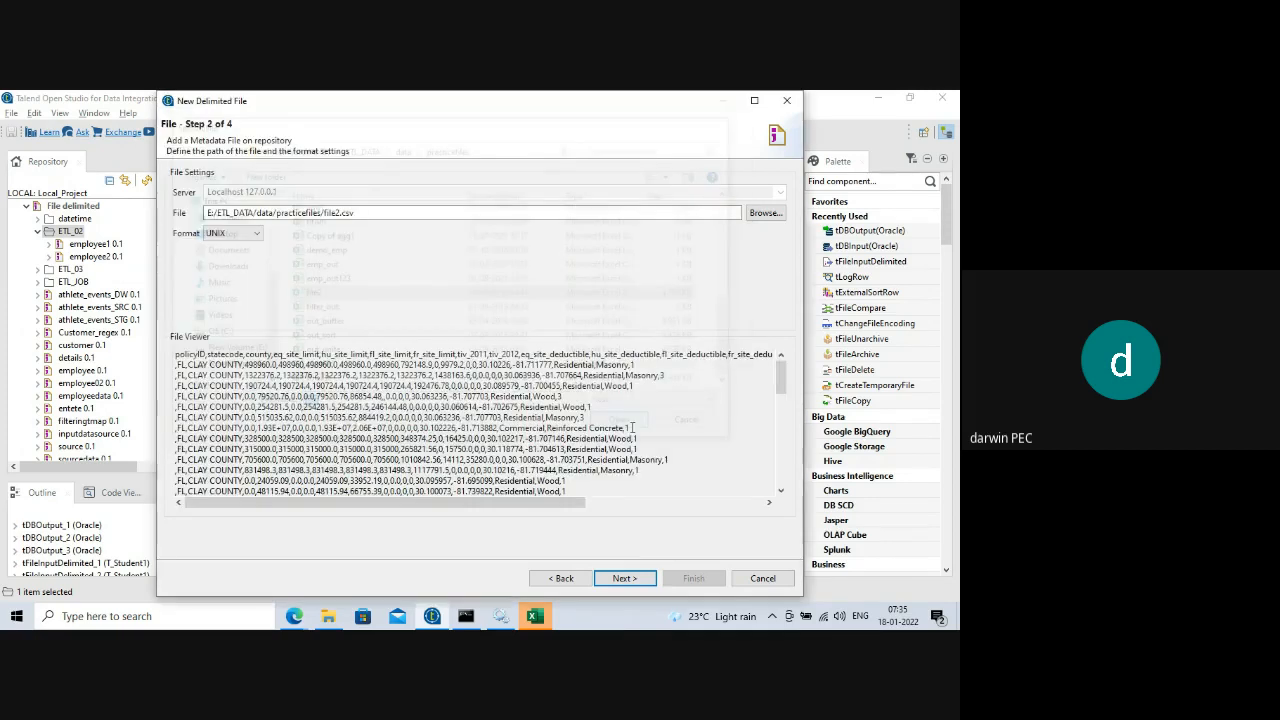
left_click(622, 578)
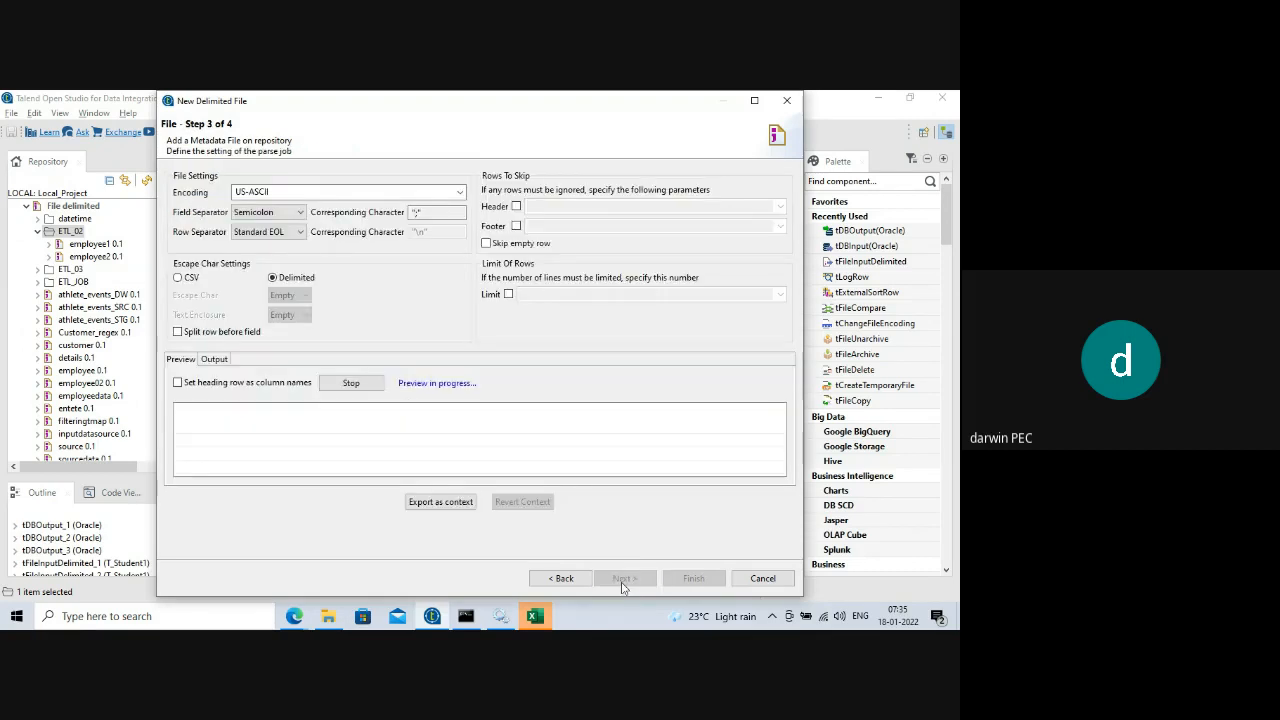
- Set the field separator to Comma, use the heading row as column names, refresh the preview and continue to the schema
left_click(298, 213)
left_click(278, 233)
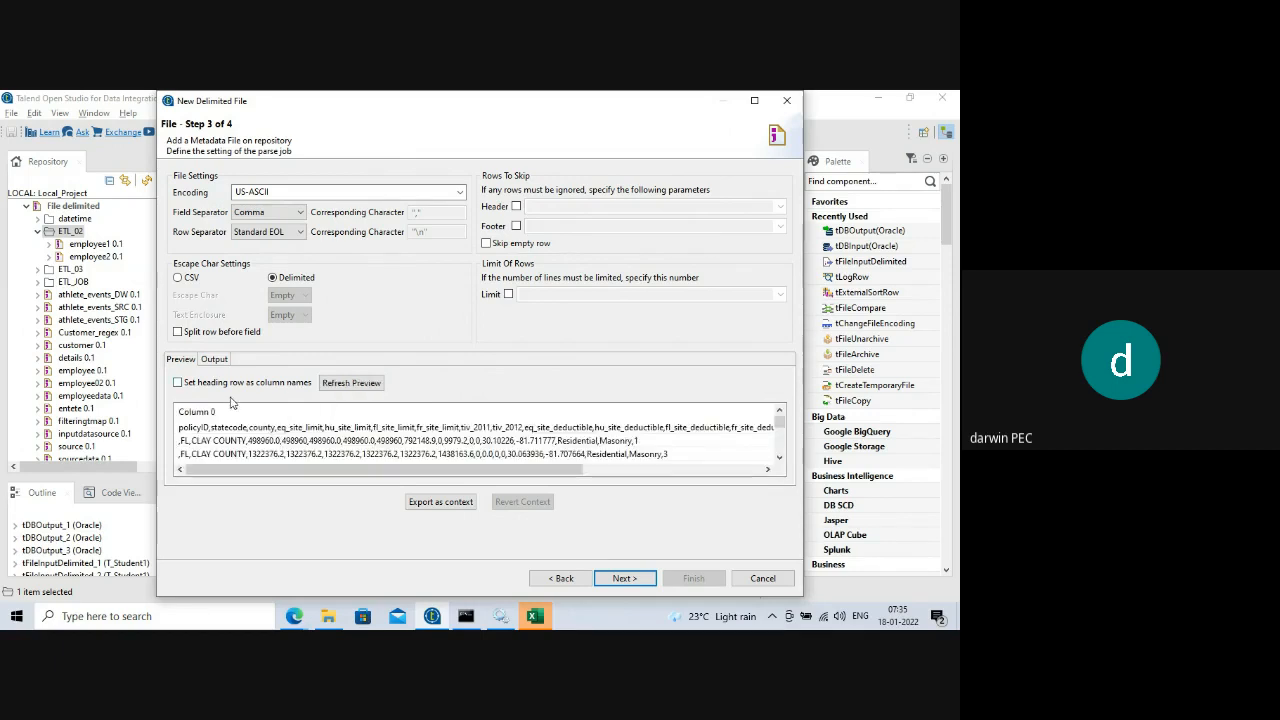
left_click(177, 384)
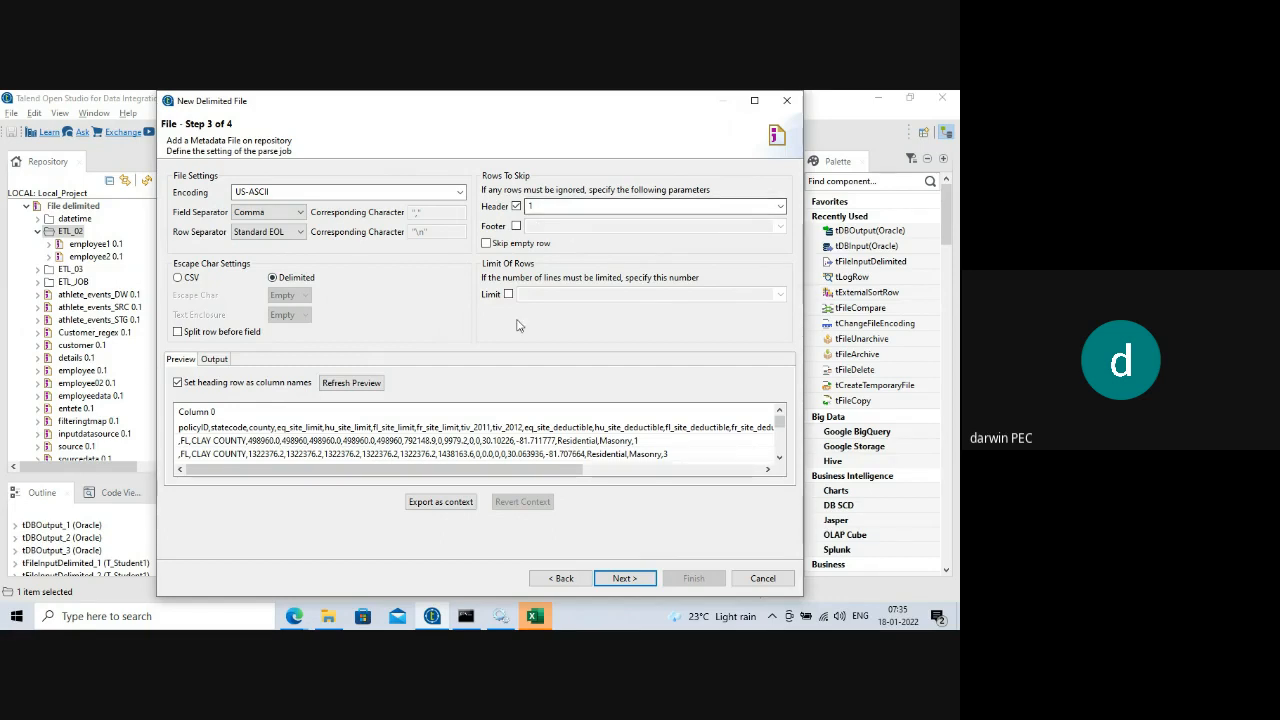
left_click(351, 383)
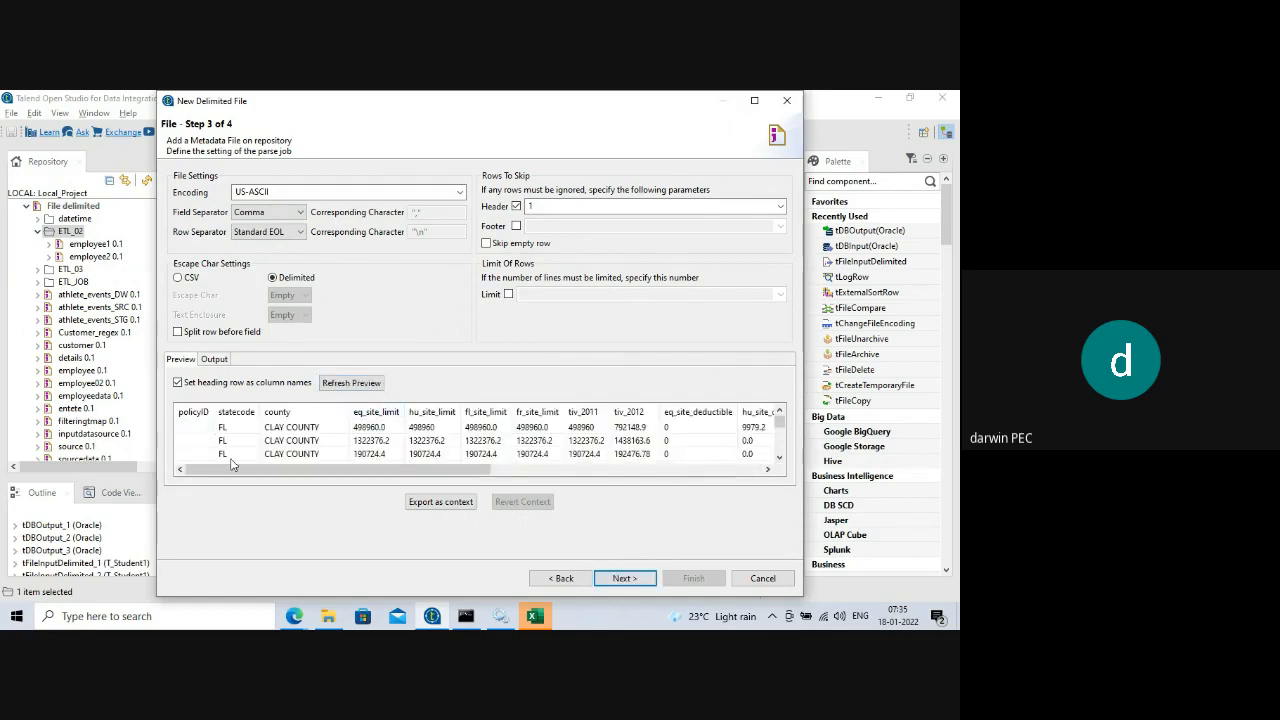
left_click_drag(232, 471, 205, 514)
left_click(630, 578)
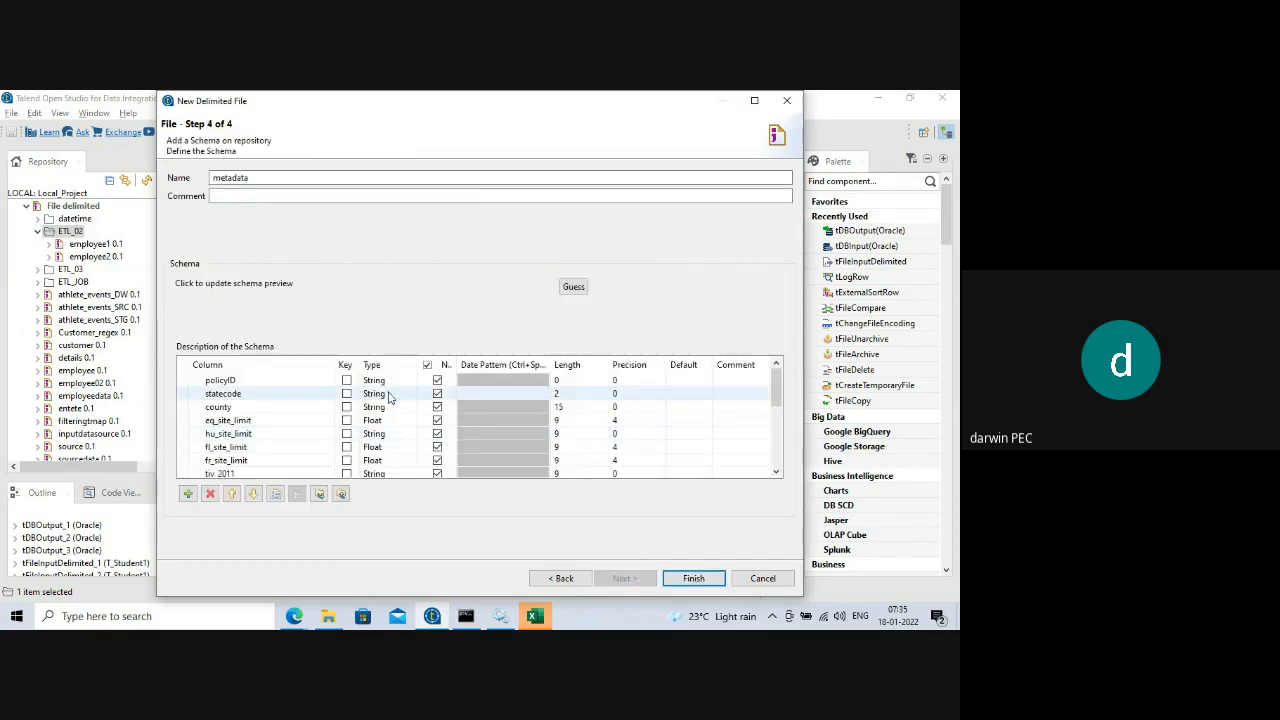
- Examine the guessed schema's columns, types and lengths, including the type options for hu_site_deductible
scroll(392, 420, "down", 4)
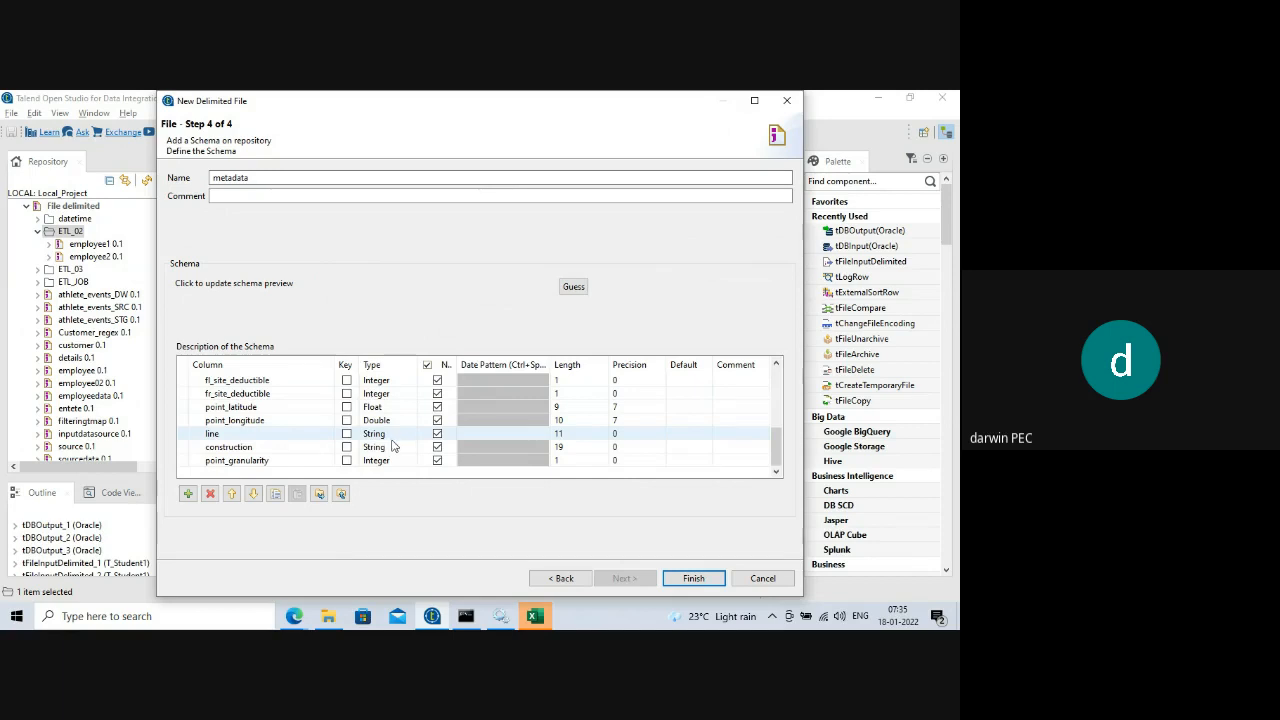
scroll(392, 446, "up", 4)
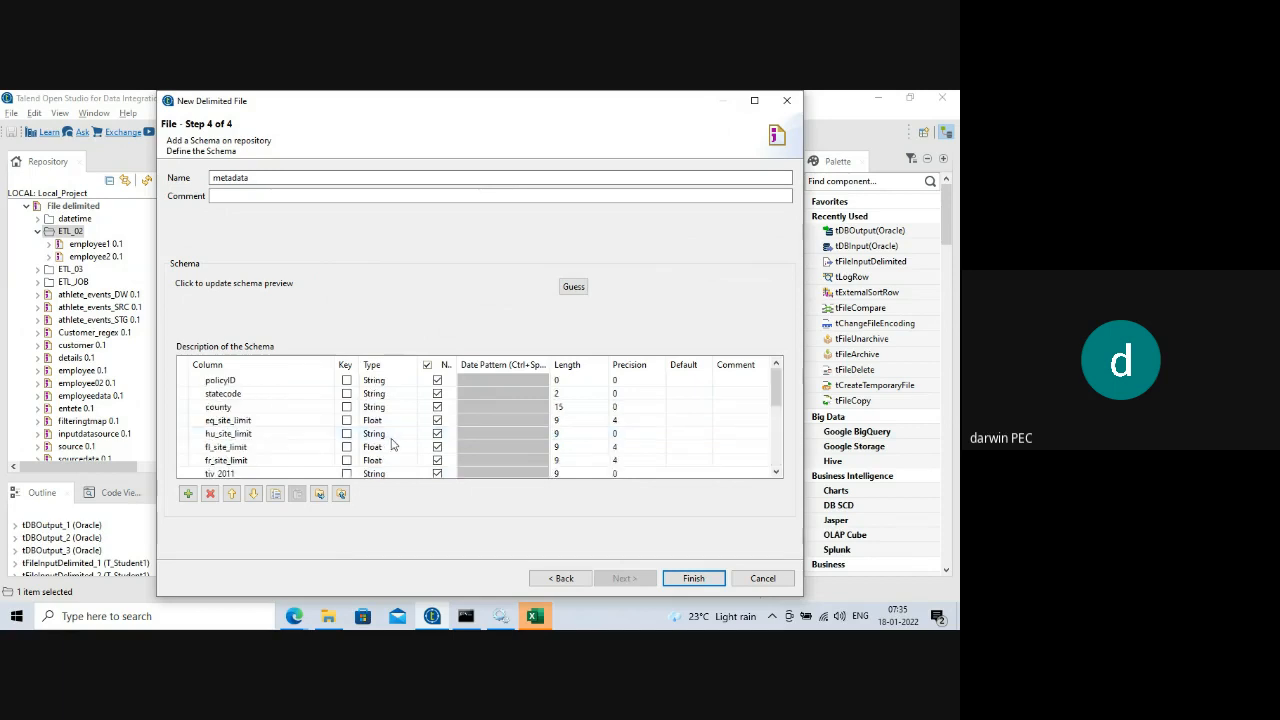
scroll(390, 425, "down", 3)
left_click(388, 394)
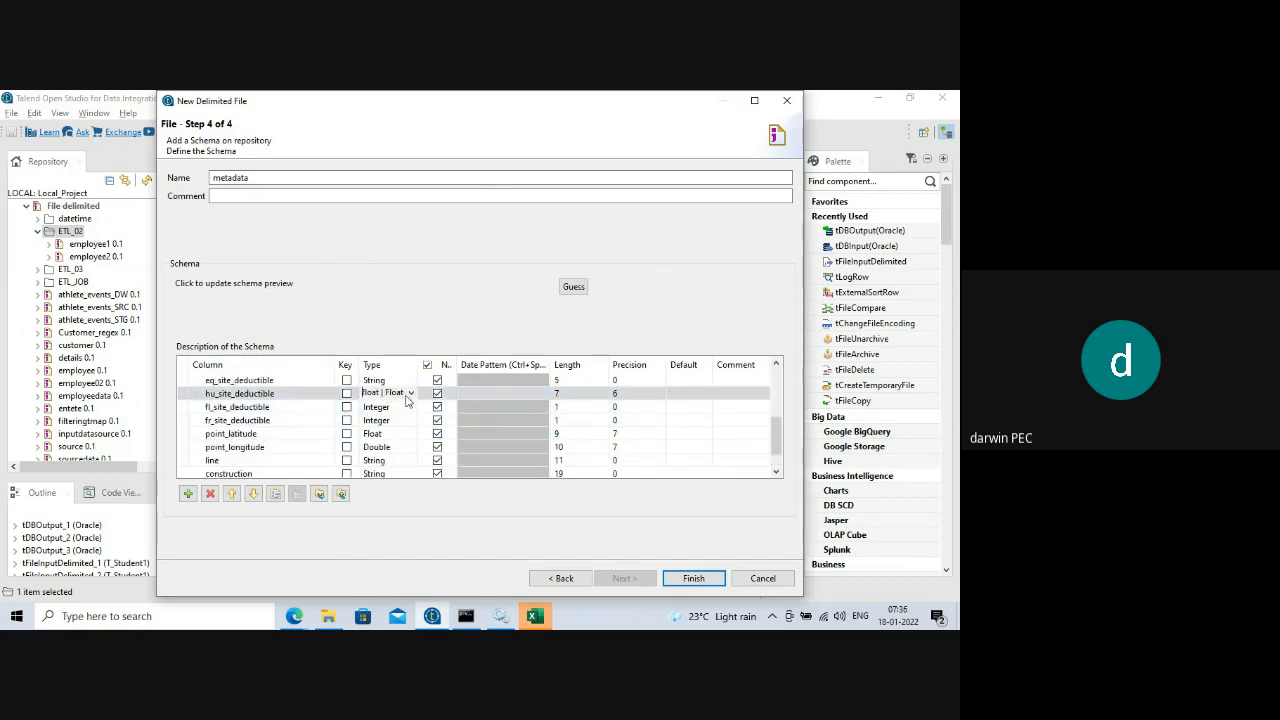
left_click(410, 394)
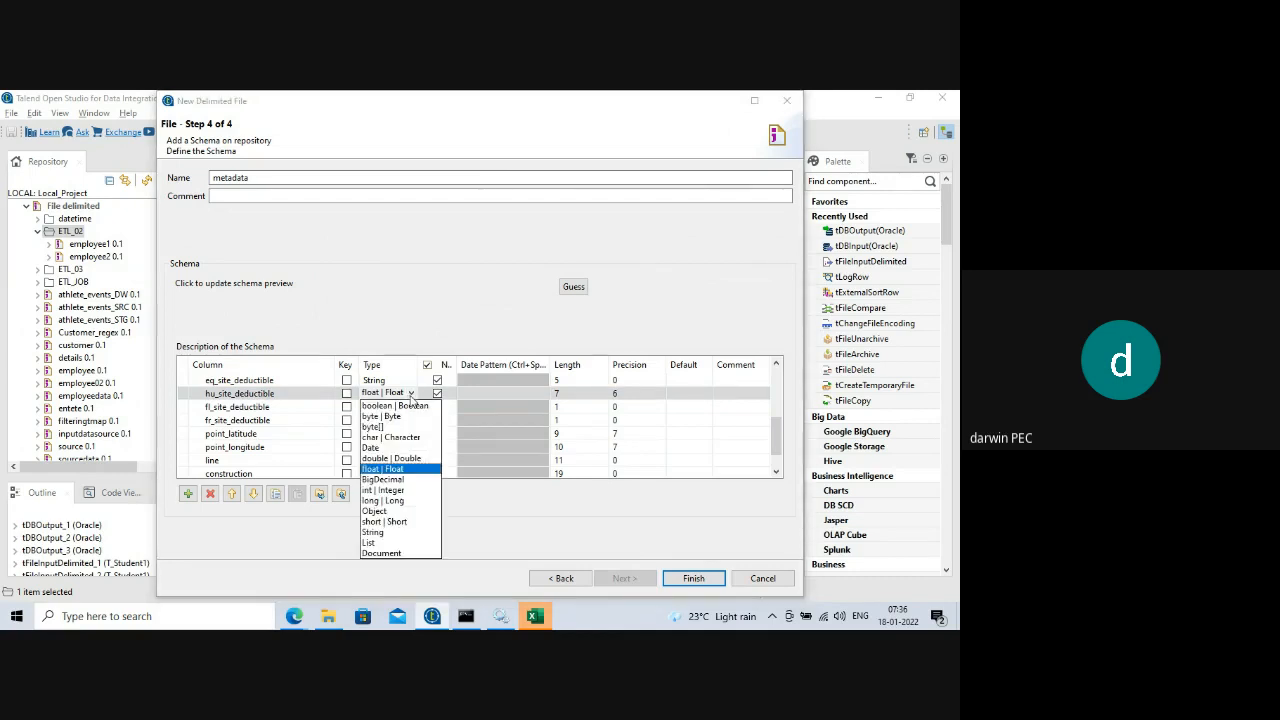
left_click(408, 329)
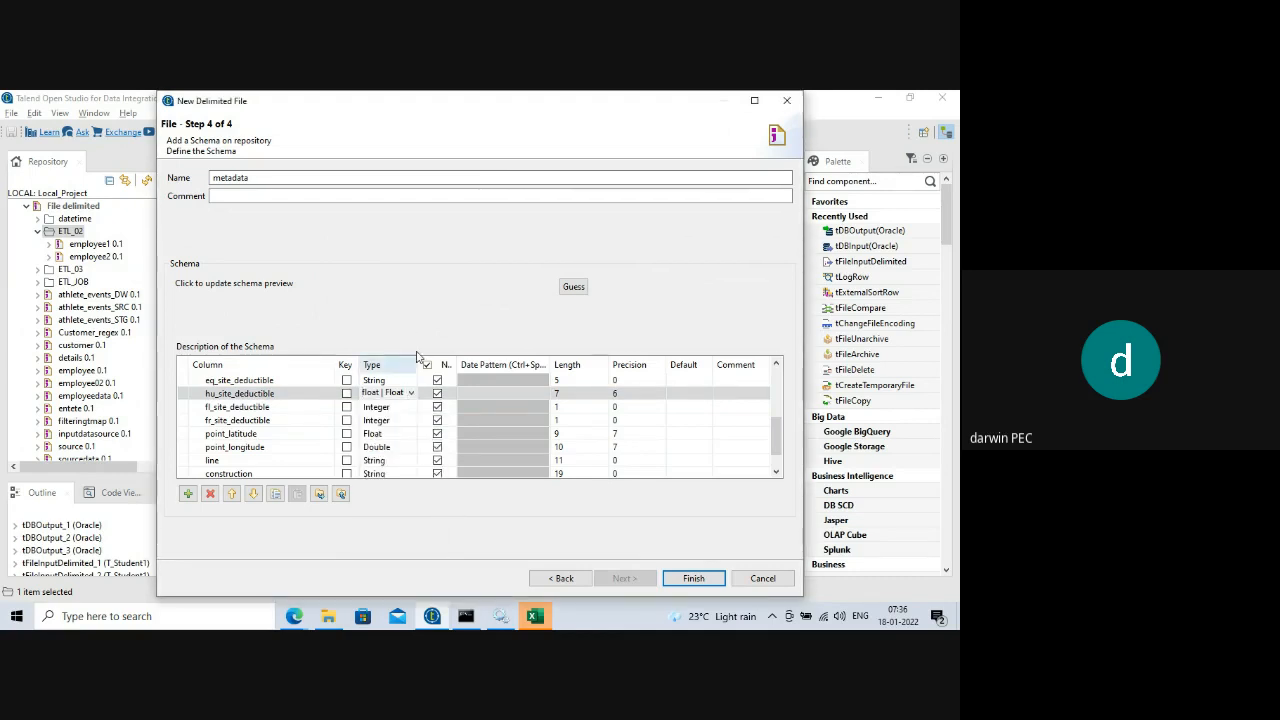
scroll(410, 408, "up", 3)
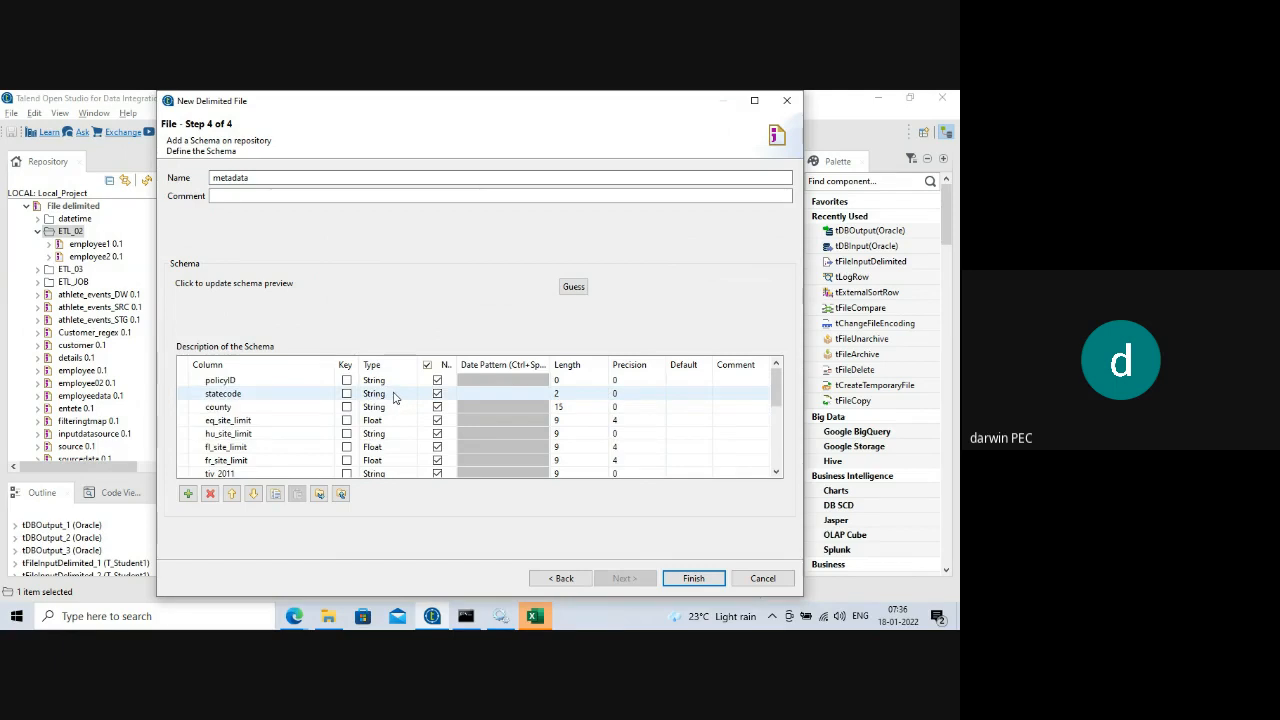
scroll(392, 430, "down", 2)
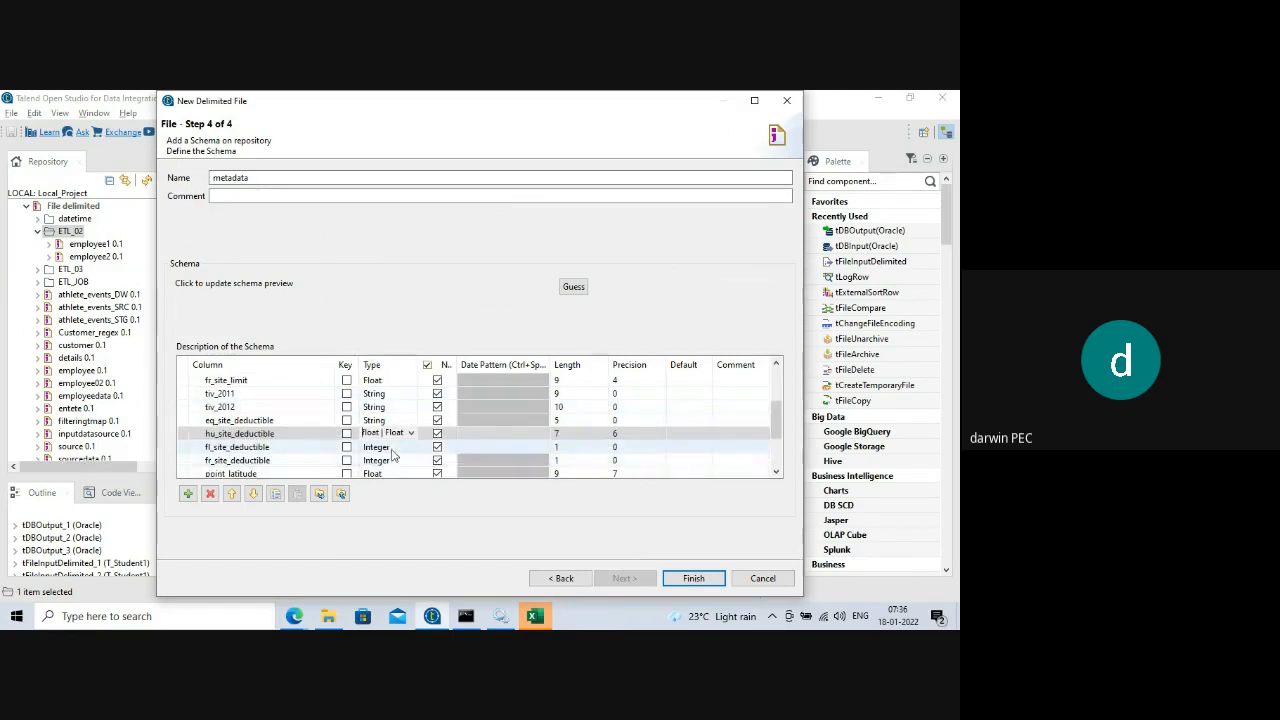
scroll(392, 468, "up", 2)
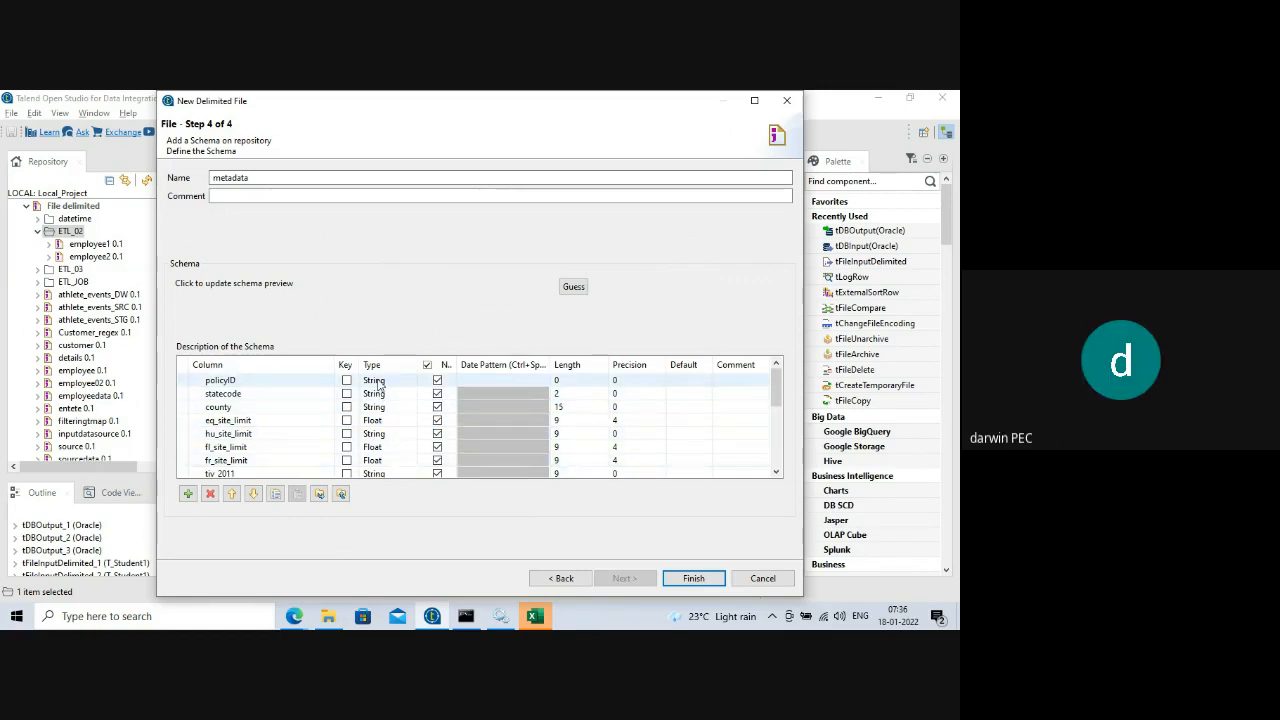
scroll(375, 450, "down", 2)
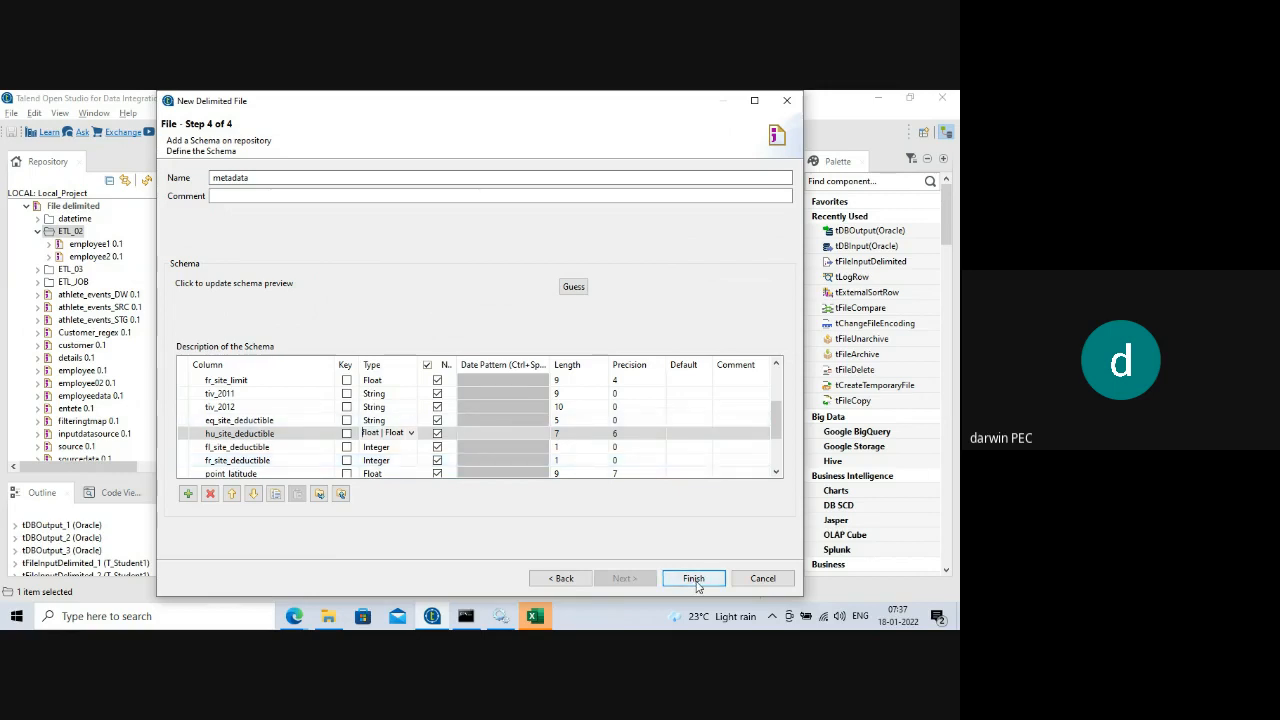
- Set the length of fr_site_limit, tiv_2011, tiv_2012 and eq_site_deductible to 200 in the schema
left_click(577, 388)
left_click(577, 382)
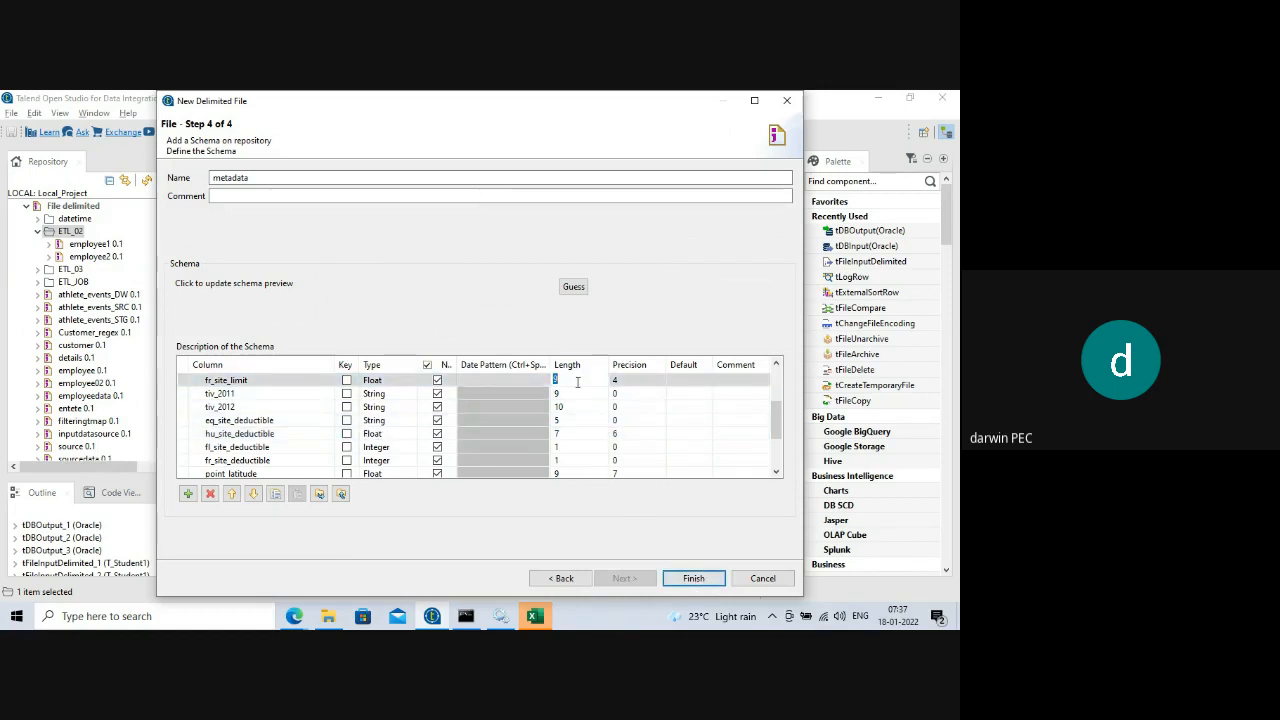
type("200")
left_click_drag(574, 382, 551, 381)
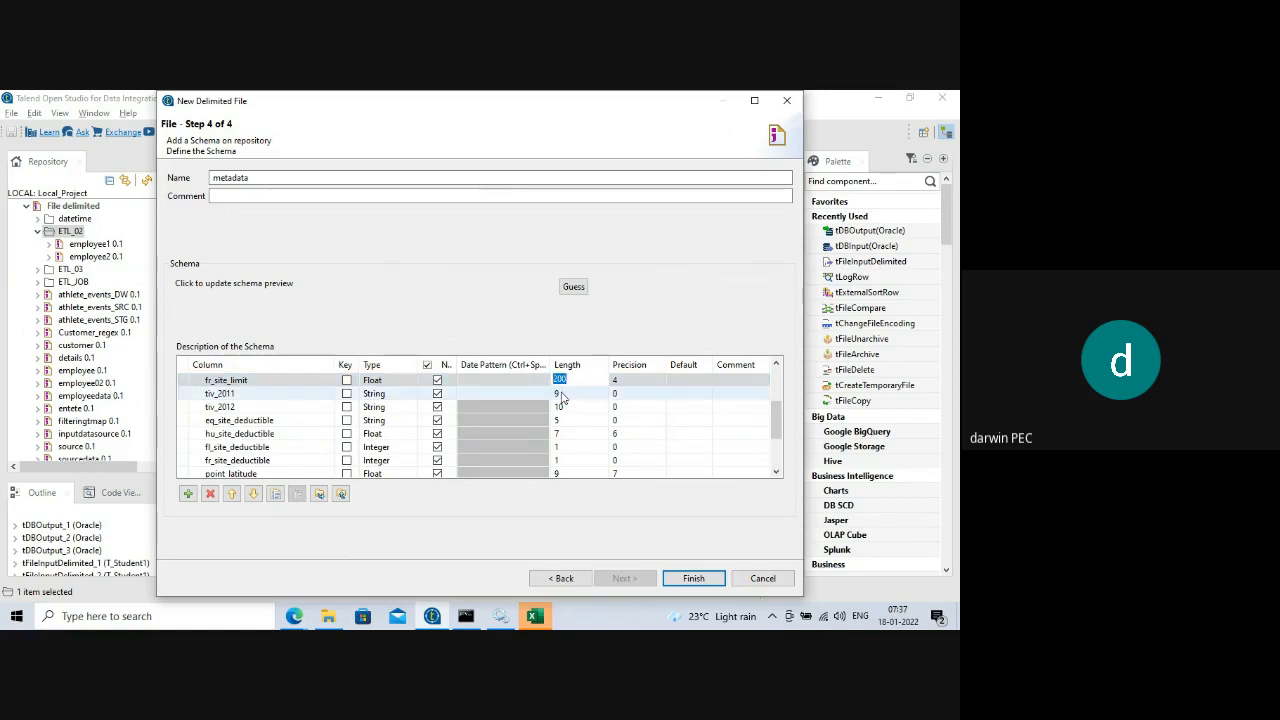
left_click(570, 393)
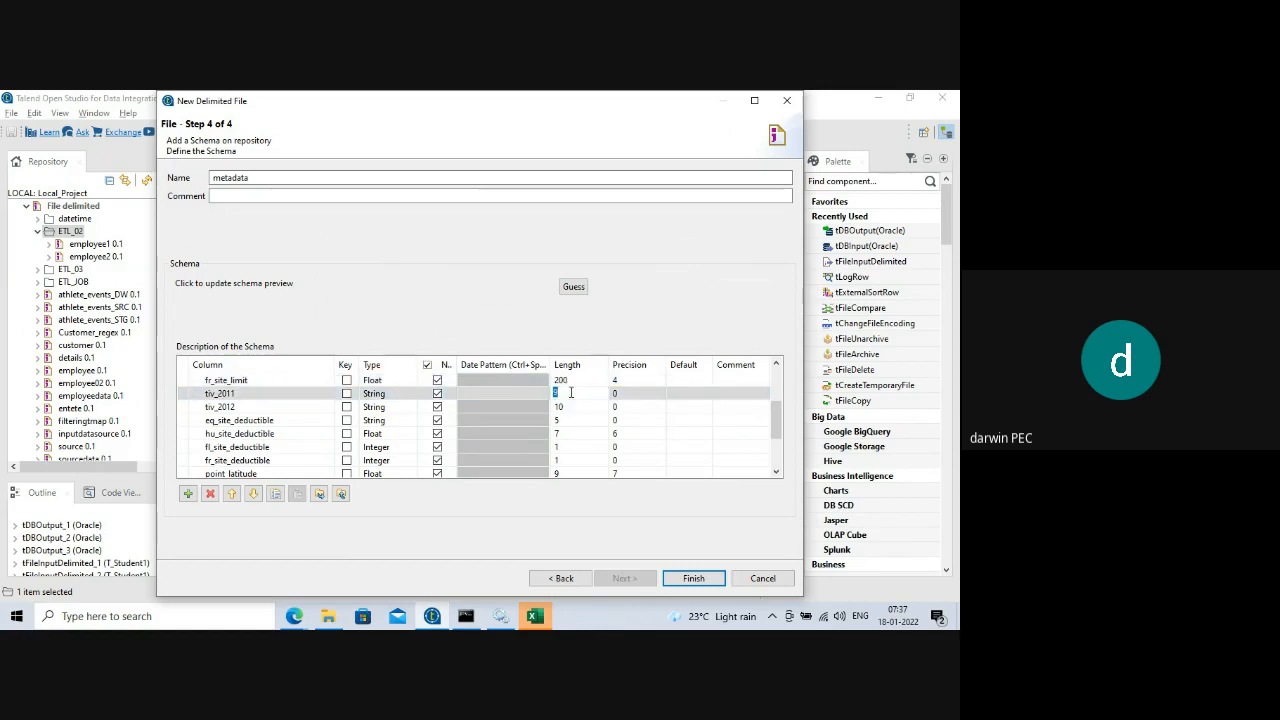
type("200")
left_click(572, 406)
type("200")
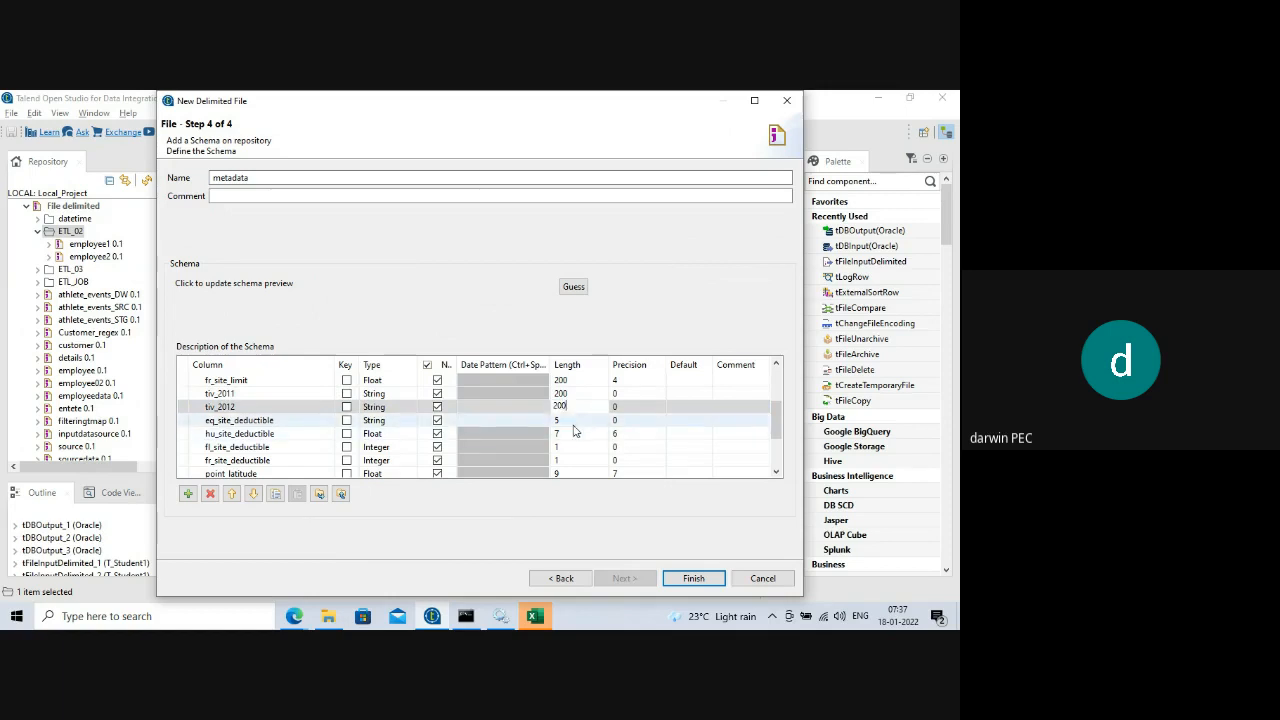
left_click(572, 420)
type("200")
- Set the length of hu_site_deductible, fl_site_deductible and fr_site_deductible to 200 in the schema
left_click(573, 433)
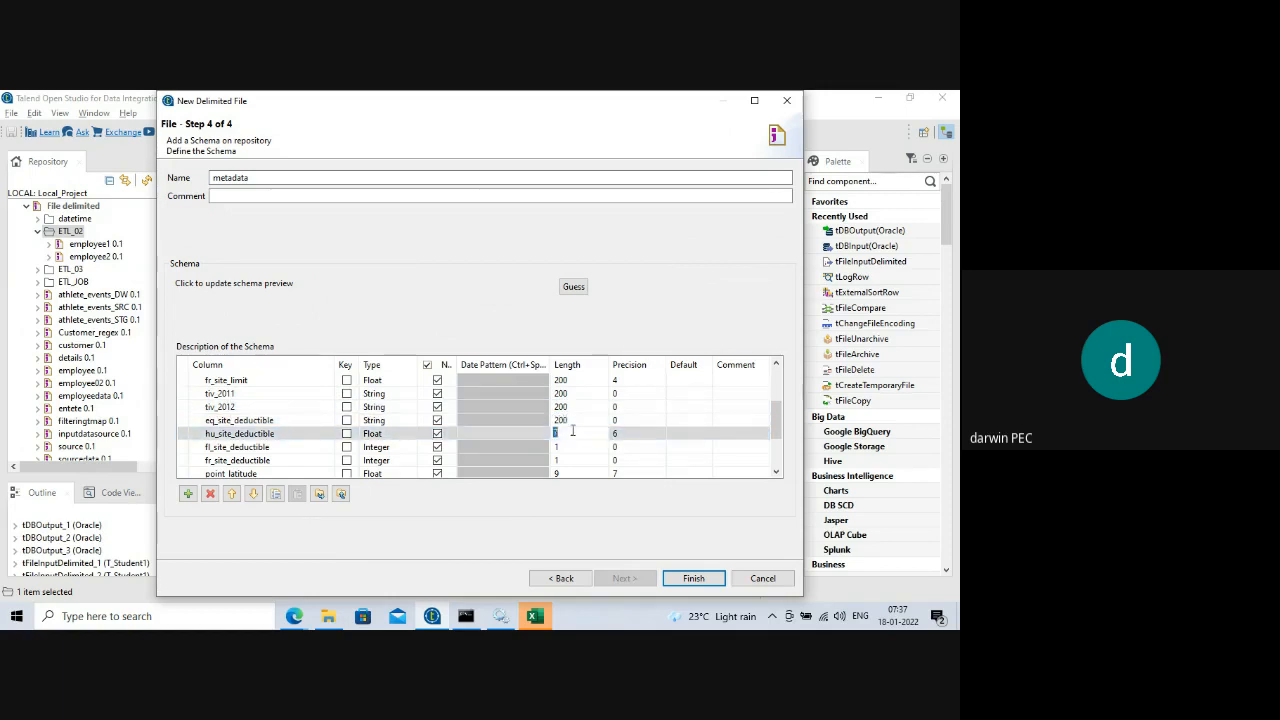
type("200")
left_click(572, 446)
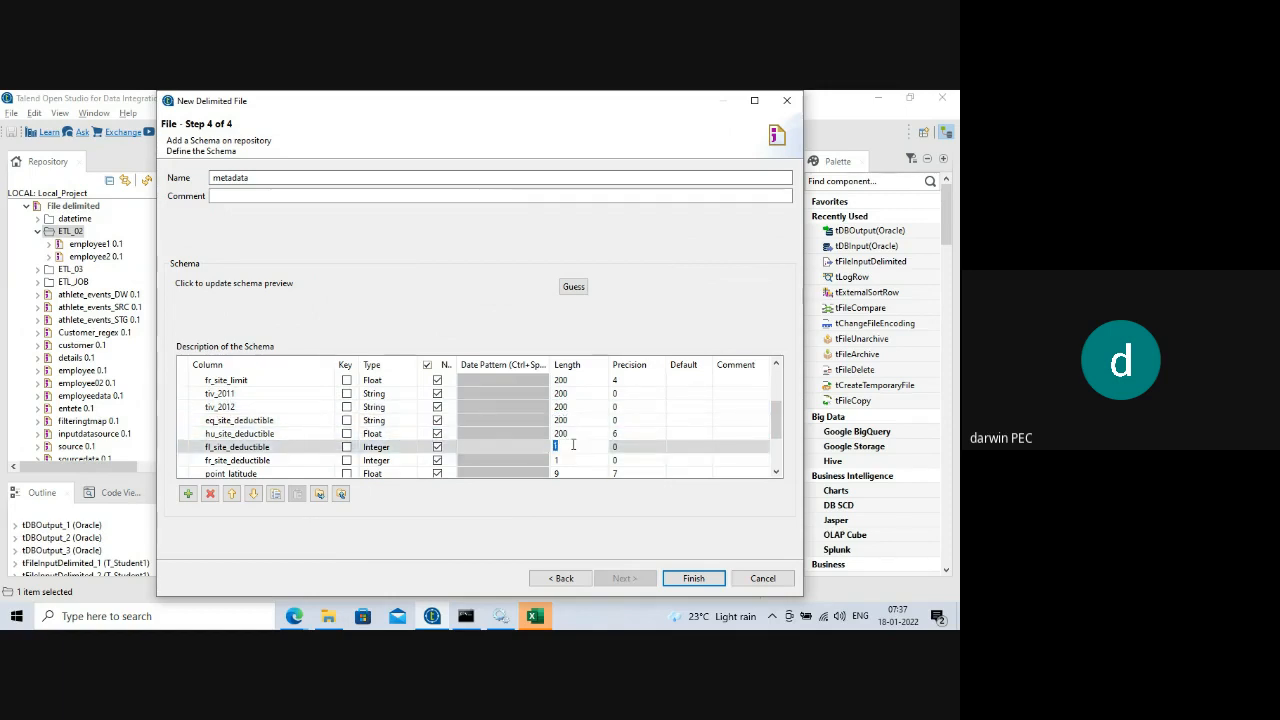
type("200")
left_click(574, 460)
type("200")
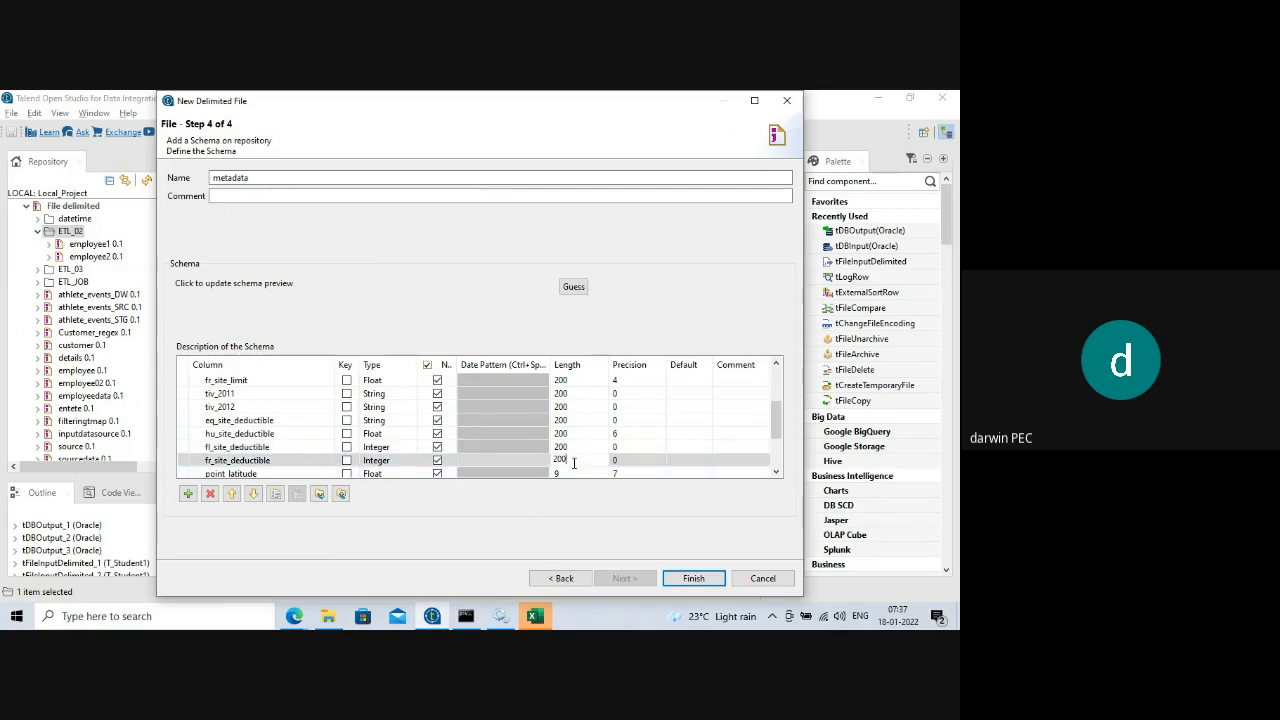
- Set the length of point_latitude, point_longitude, line, construction and point_granularity to 200 and finish the Big_File metadata
scroll(575, 460, "down", 3)
left_click(570, 407)
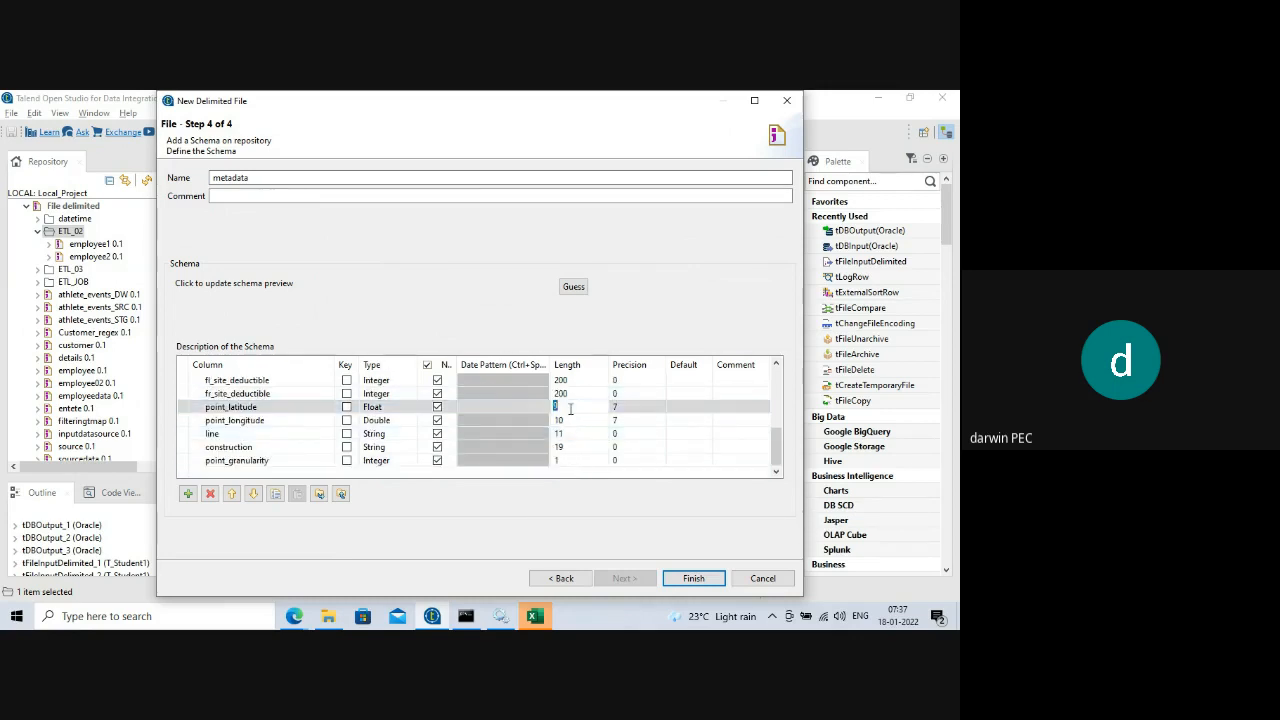
type("200")
left_click(568, 420)
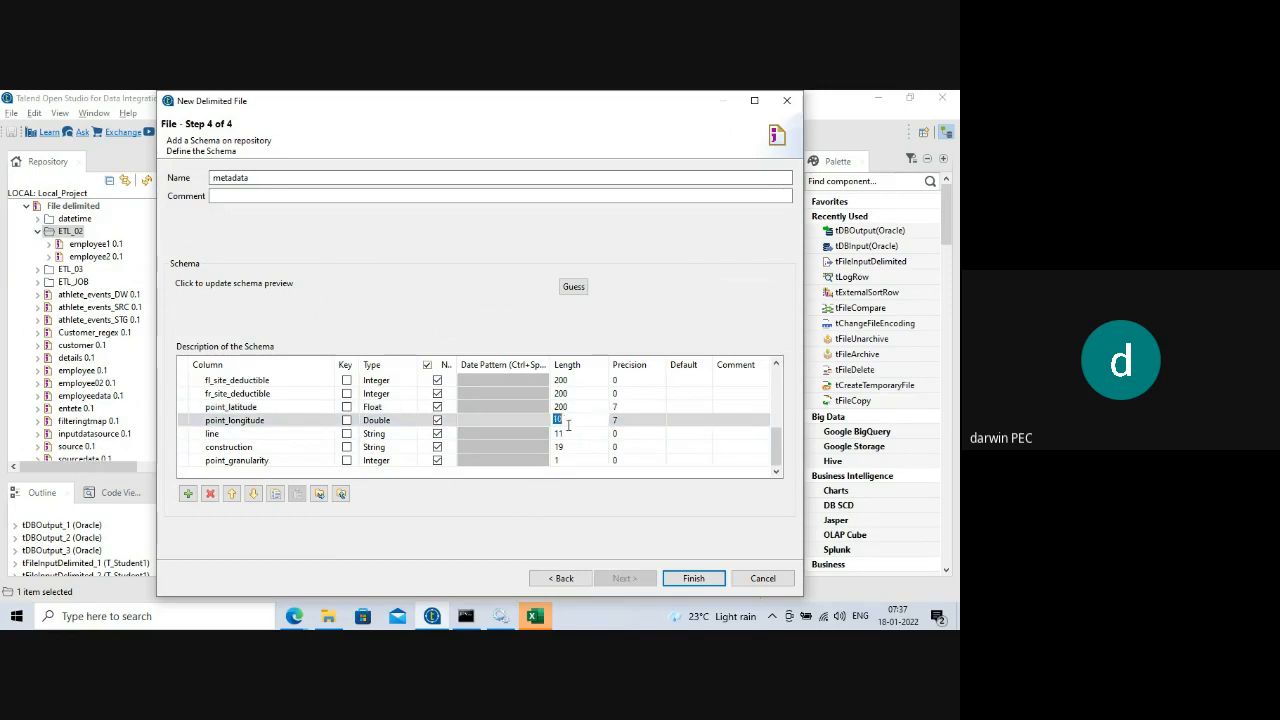
type("200")
left_click(570, 433)
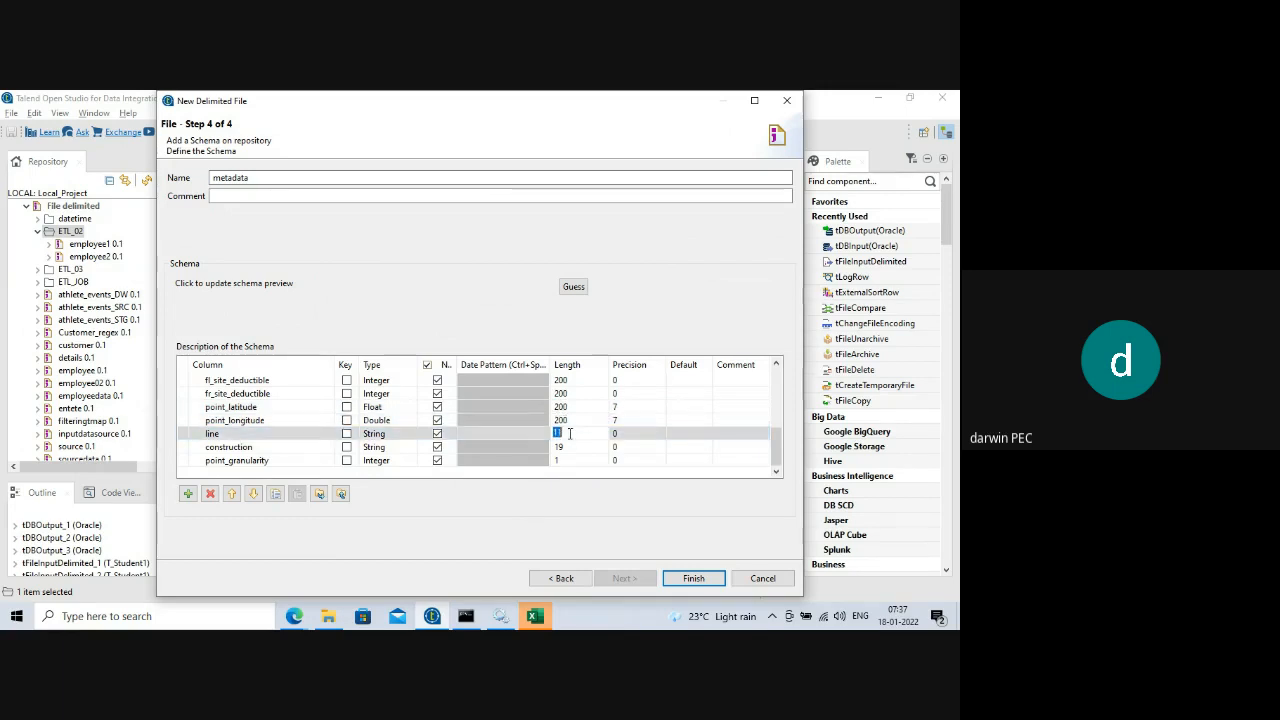
type("200")
left_click(570, 447)
type("200")
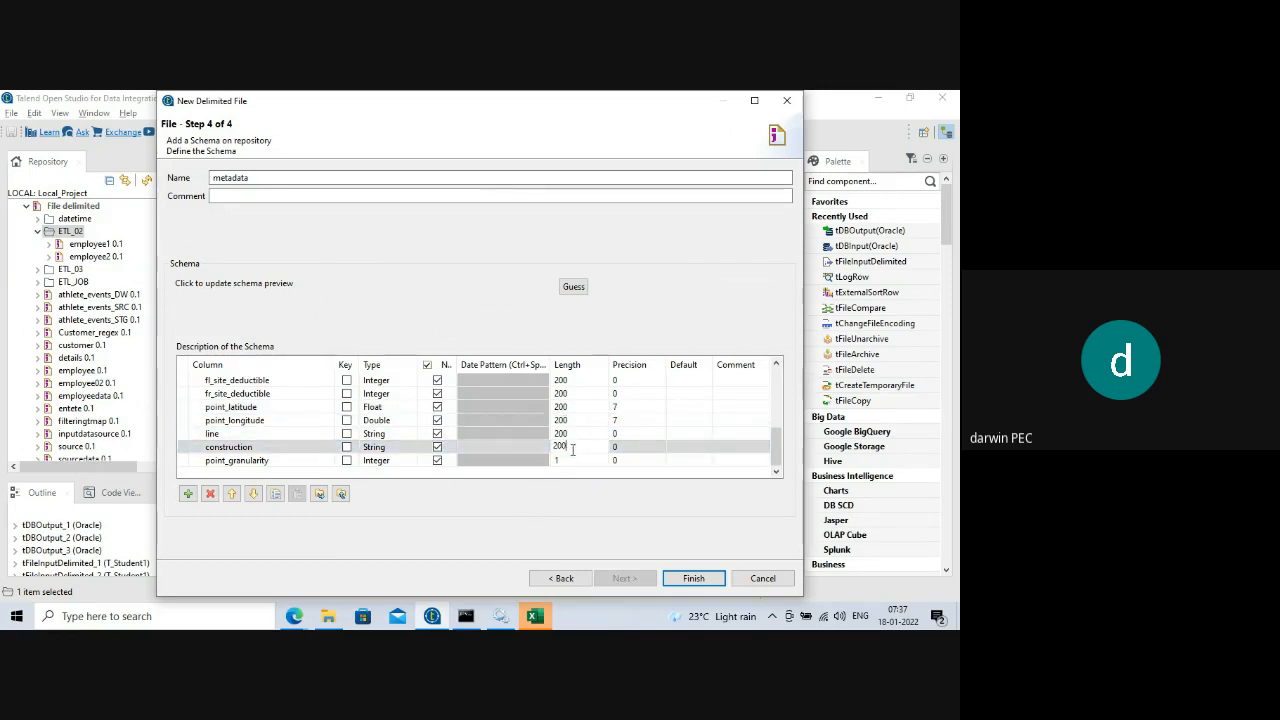
left_click(570, 460)
type("200")
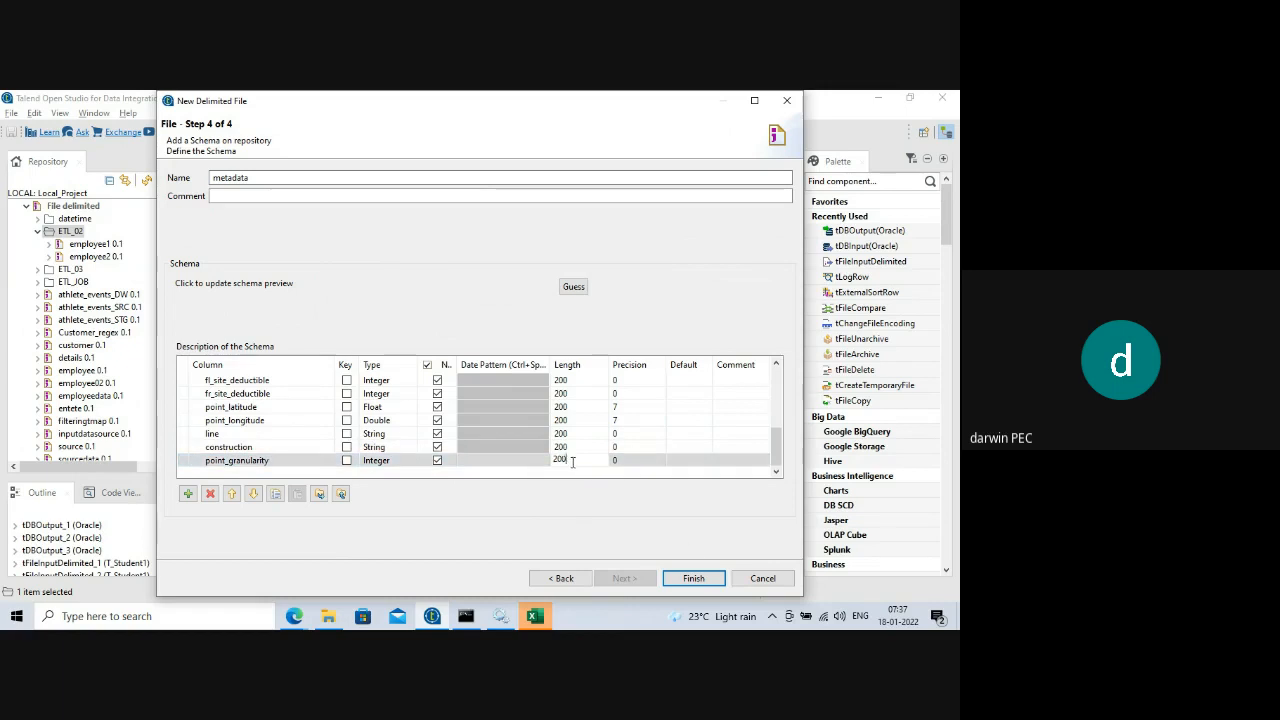
left_click(693, 578)
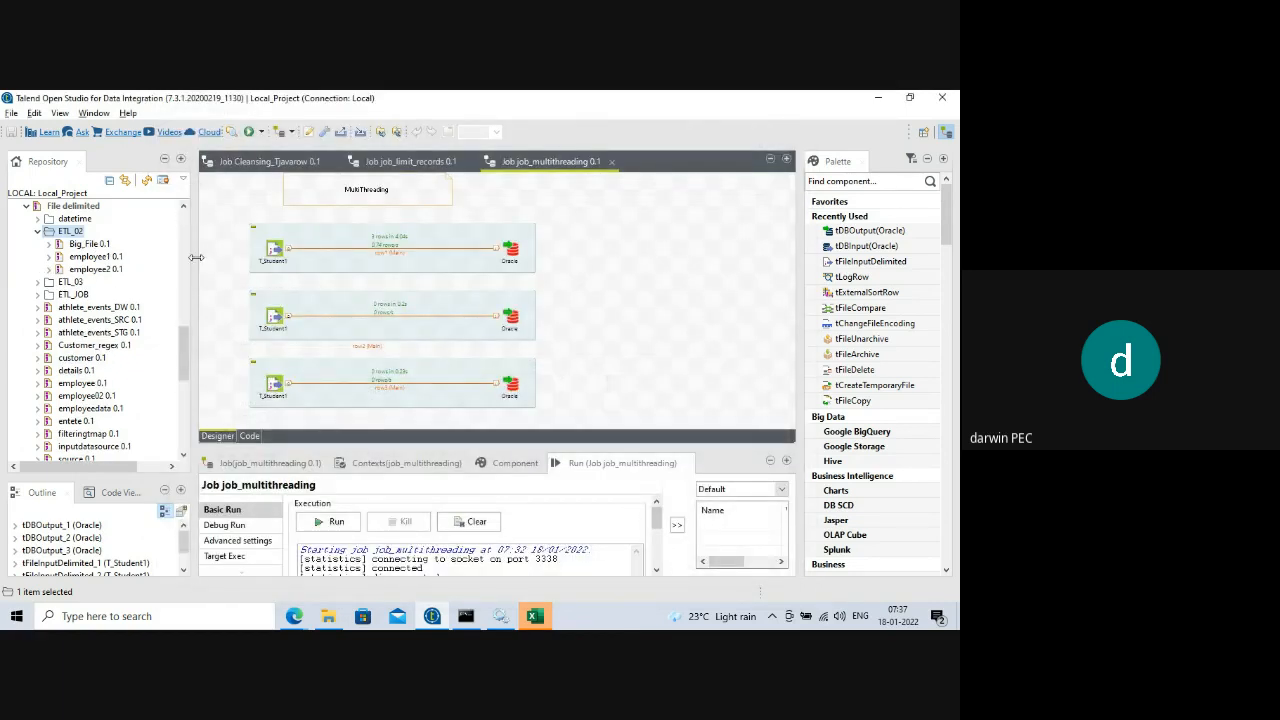
- Replace the first subjob's T_Student1 input with the Big_File metadata as a tFileInputDelimited component
left_click(272, 252)
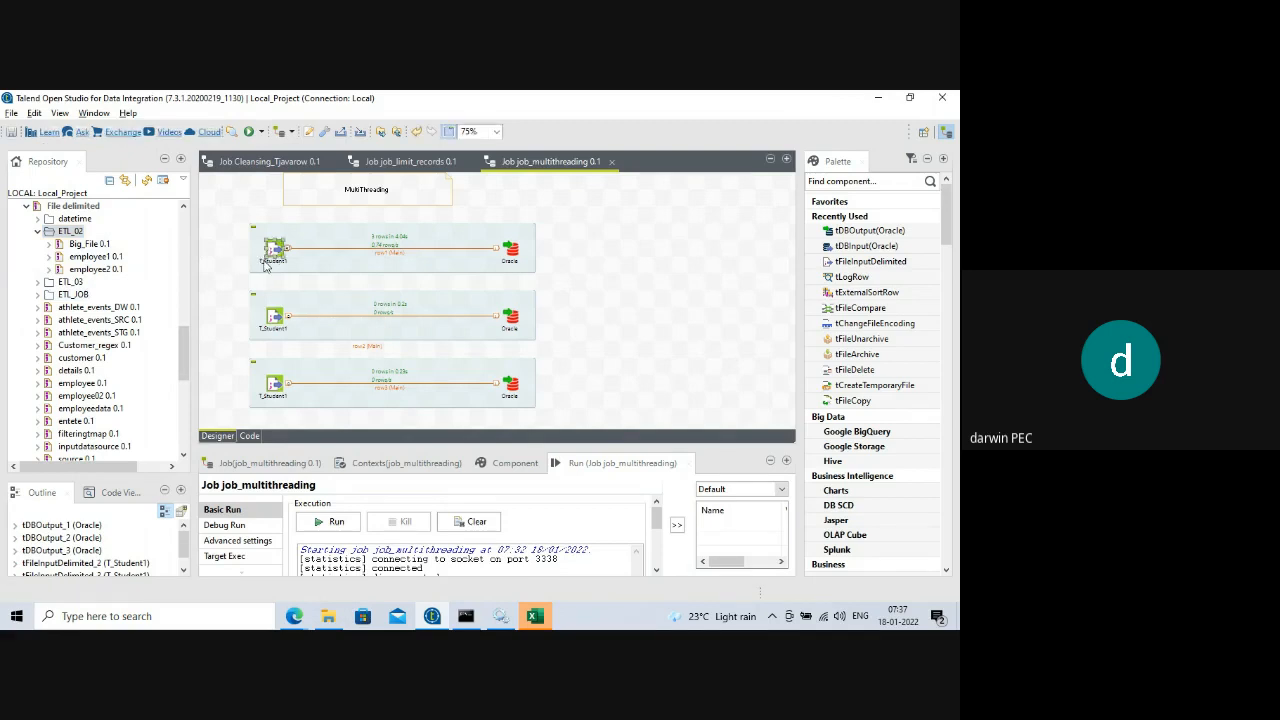
key("Delete")
left_click_drag(85, 245, 283, 258)
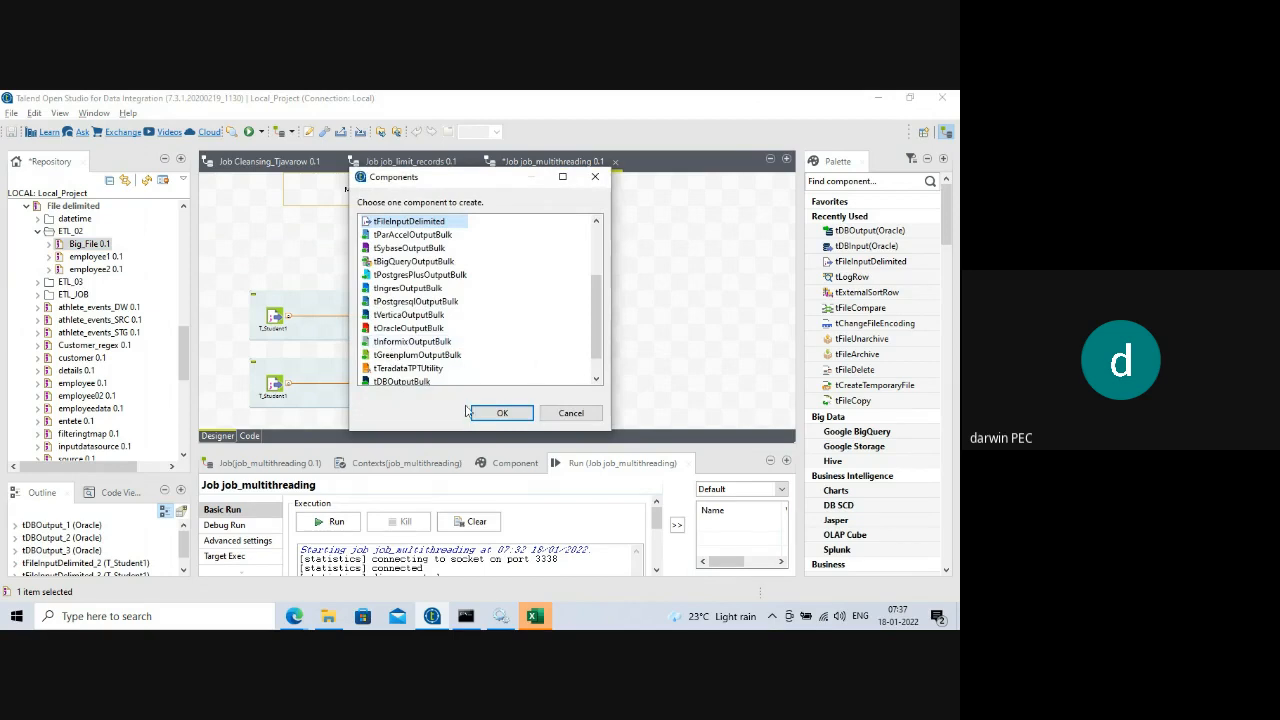
left_click(502, 413)
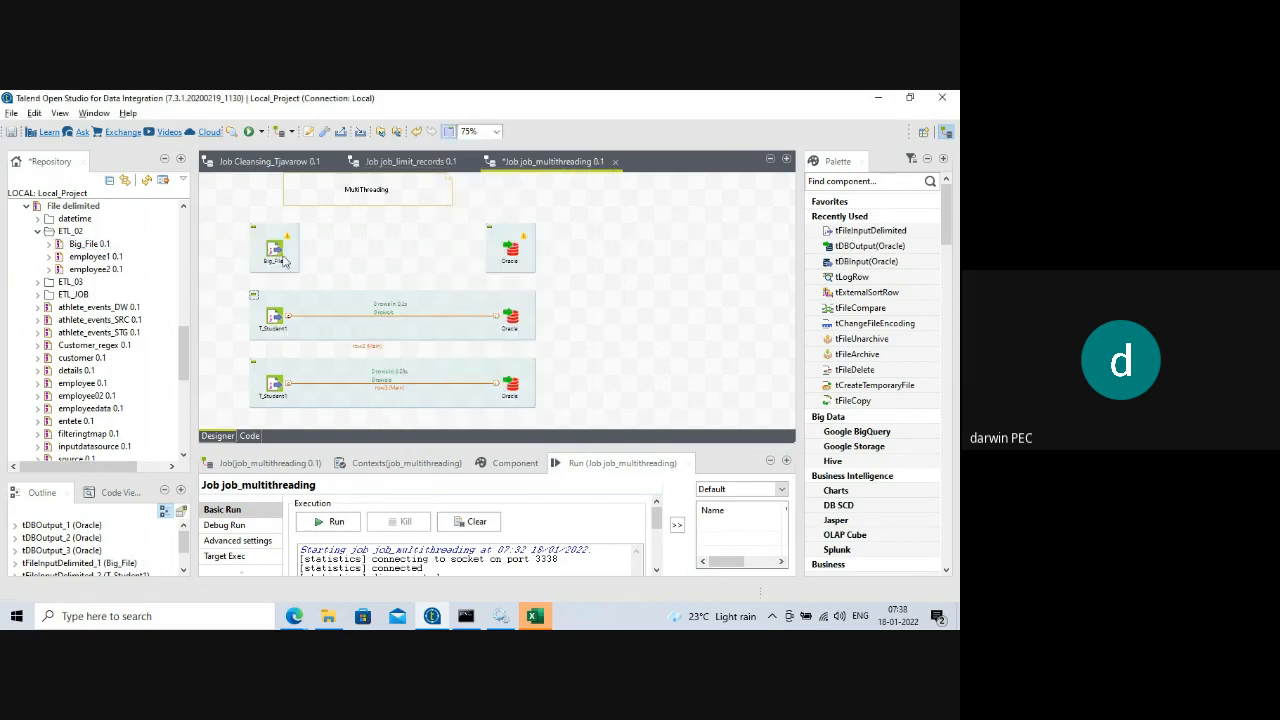
- Connect the first subjob's Big_File input to its Oracle output with a Main row
left_click(280, 256)
right_click(276, 252)
mouse_move(360, 256)
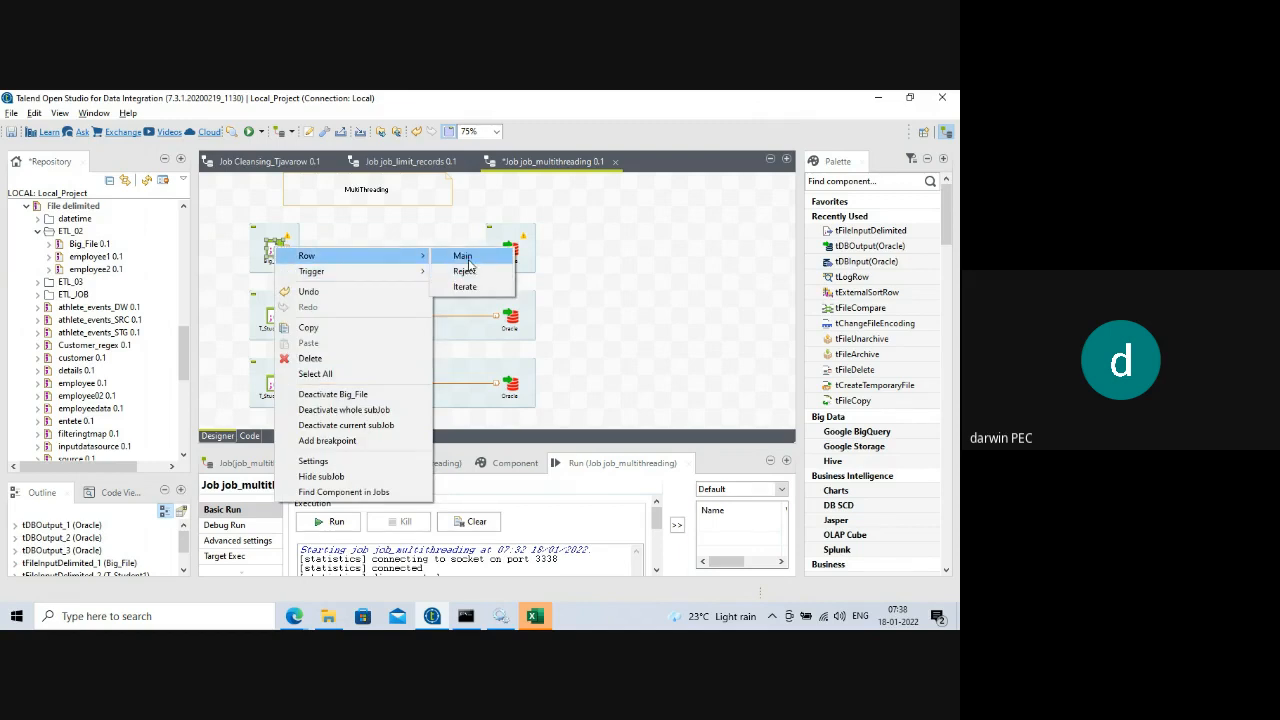
left_click(401, 230)
left_click(288, 254)
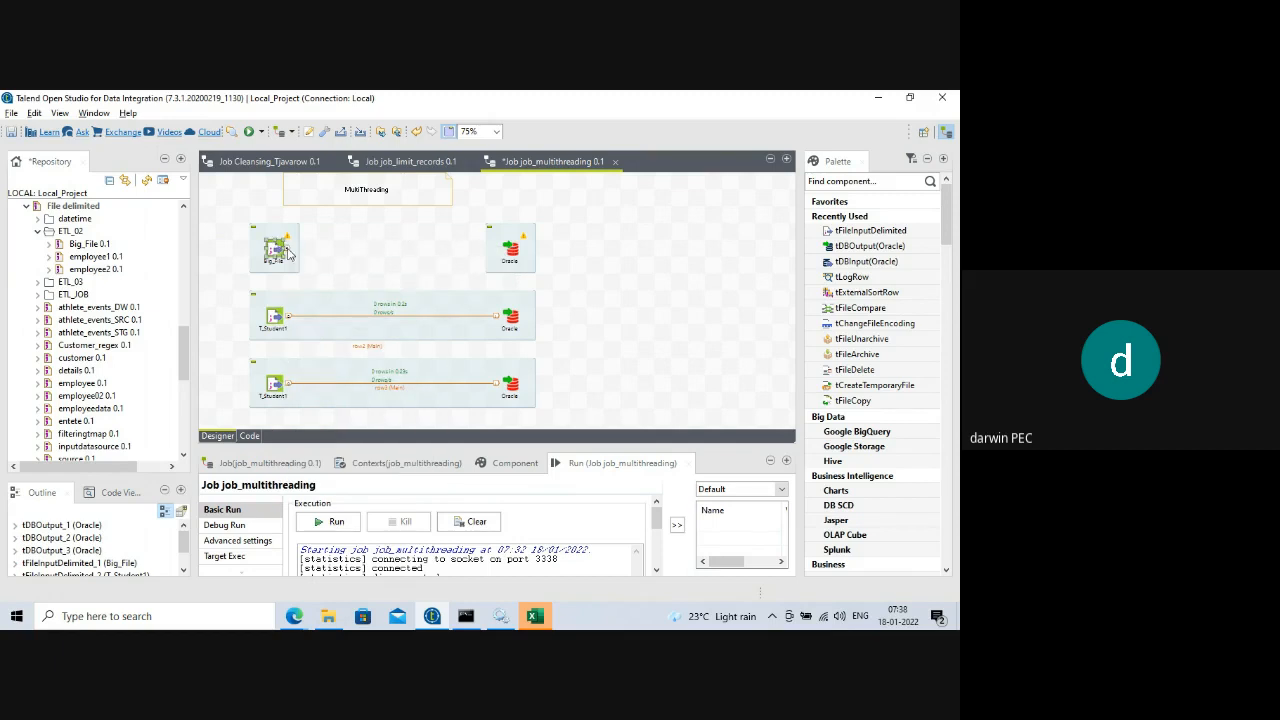
left_click_drag(288, 254, 505, 263)
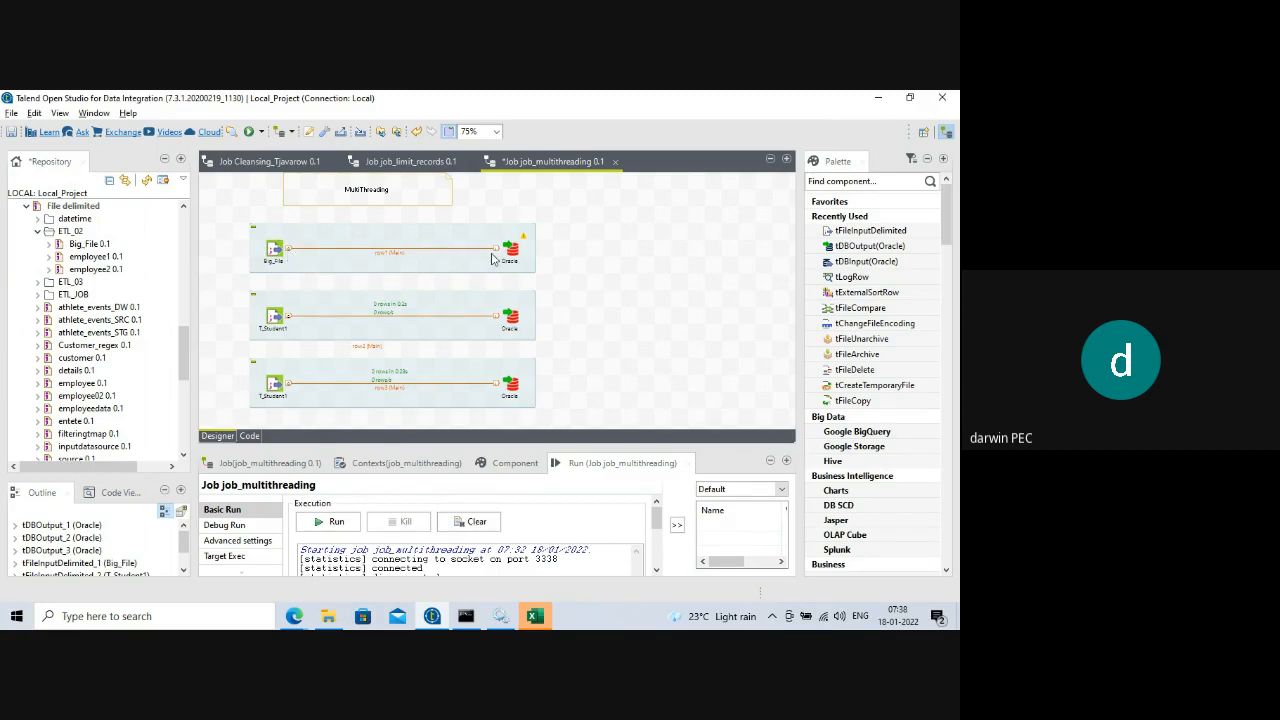
- Replace the second subjob's T_Student1 input with a copy of the Big_File component, aligned with its Oracle output
left_click(274, 316)
key("Delete")
left_click(275, 250)
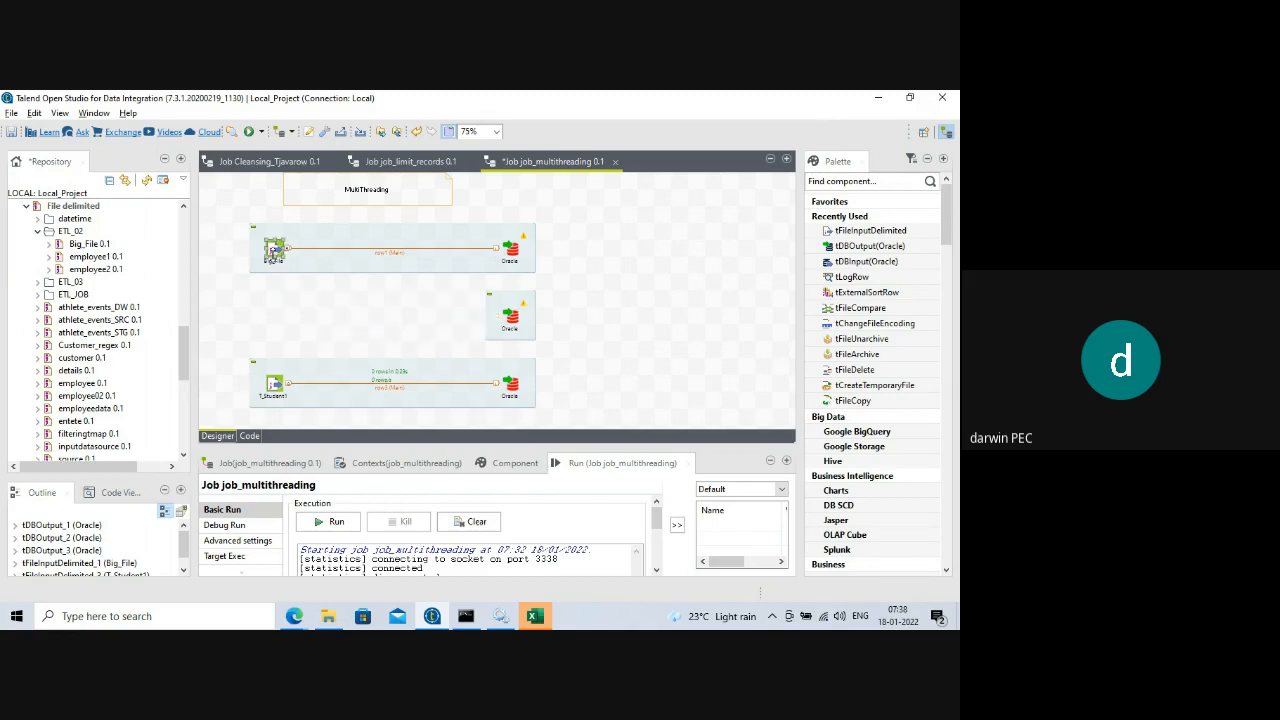
left_click(266, 317)
key("ctrl+v")
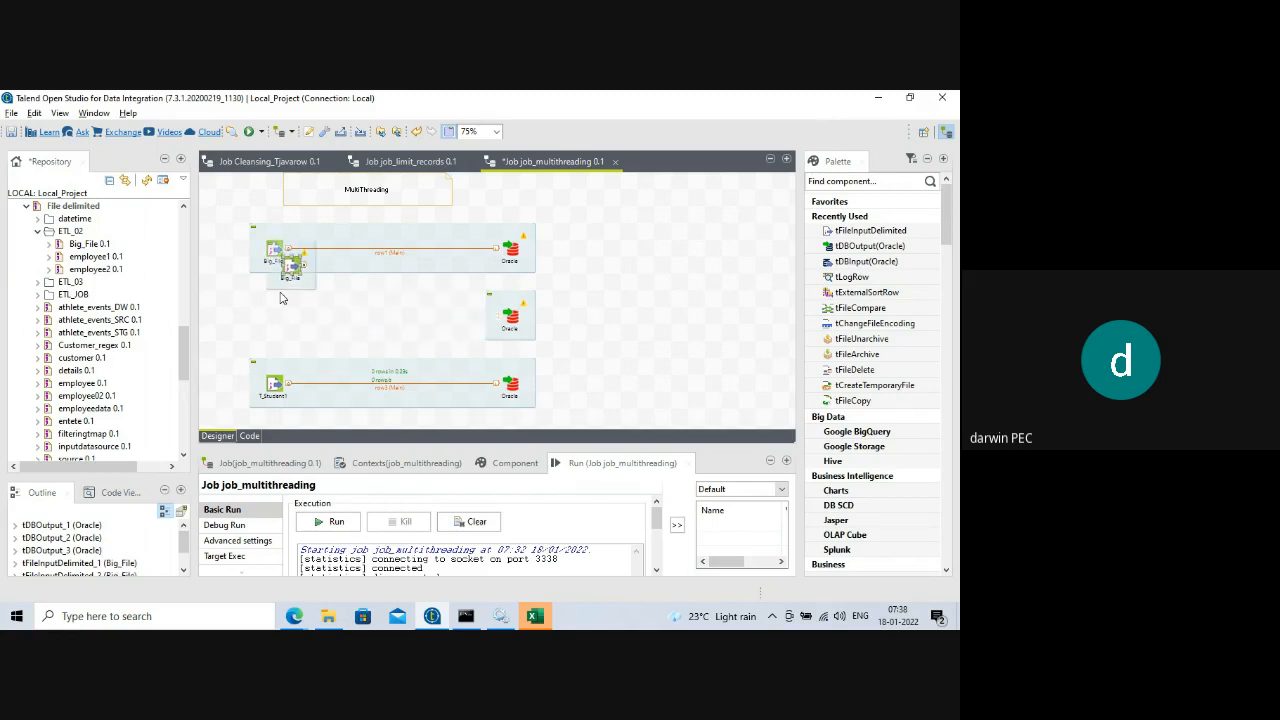
left_click_drag(292, 268, 278, 326)
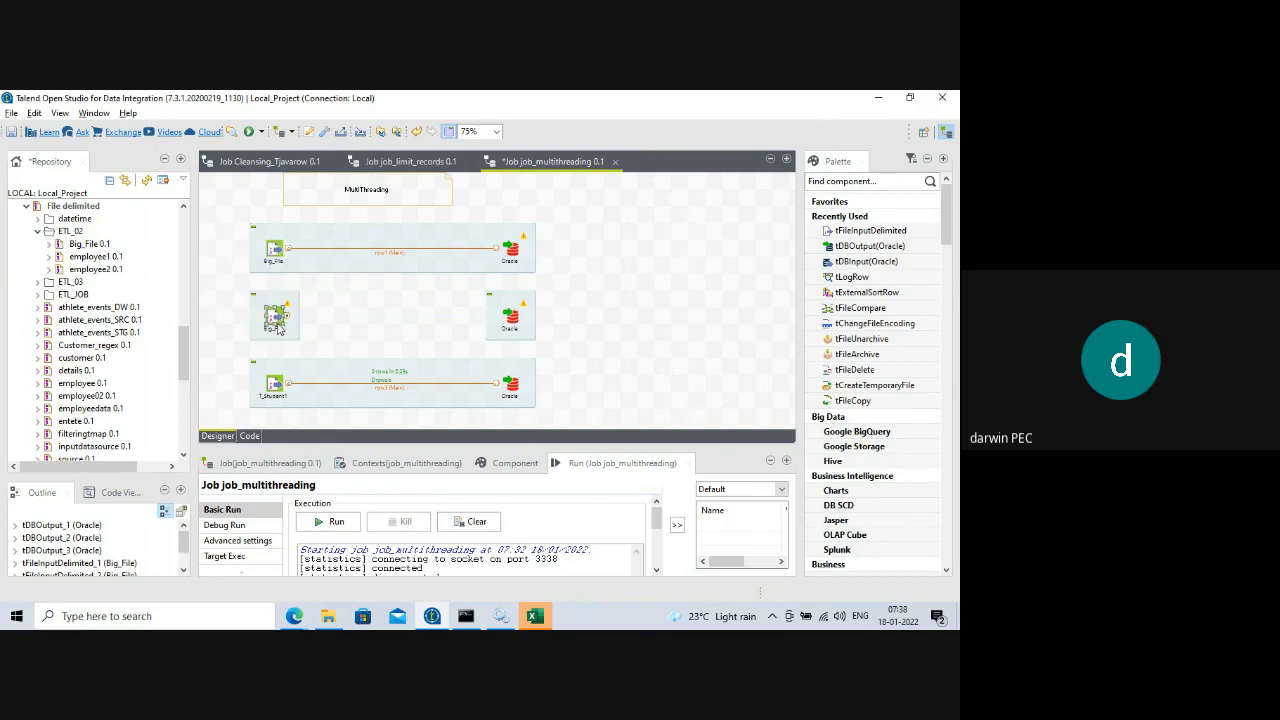
- Connect the second subjob's Big_File copy to its Oracle output with a Main row
right_click(277, 318)
mouse_move(308, 327)
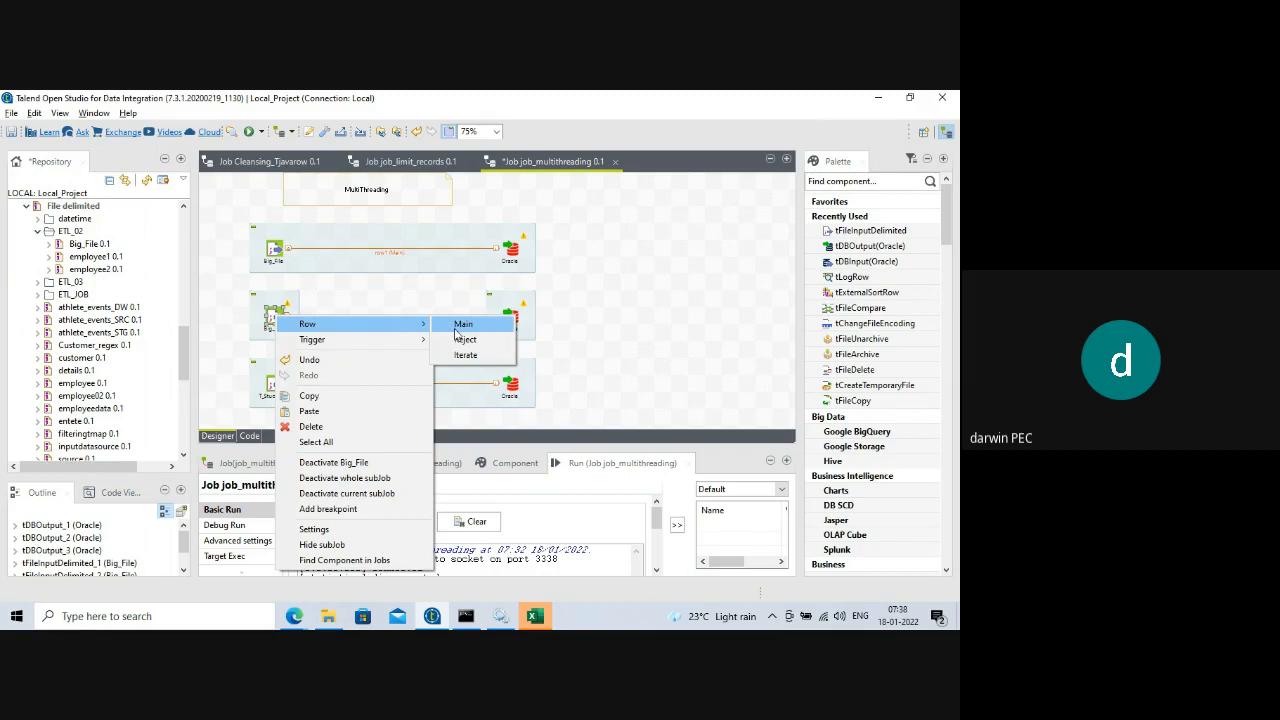
left_click(463, 328)
left_click(510, 318)
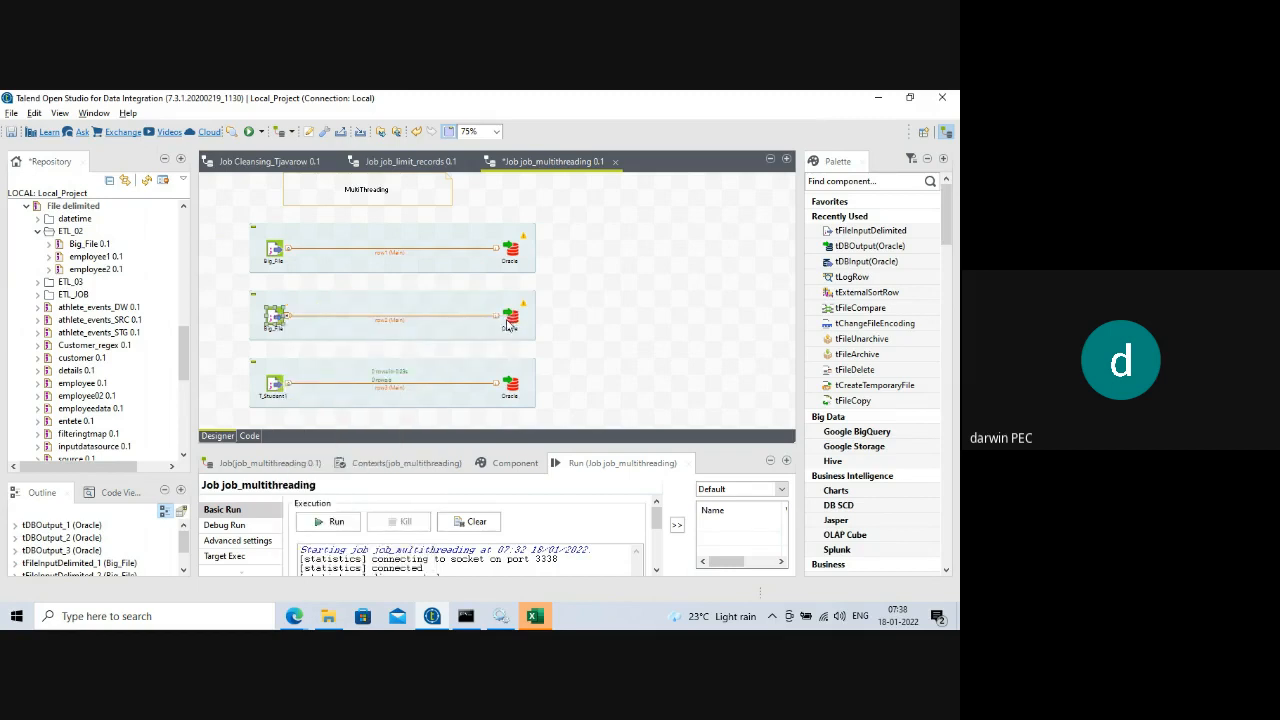
- Replace the third subjob's T_Student1 input with Big_File as a tFileInputDelimited component and connect it to the Oracle output
left_click(386, 388)
key("Delete")
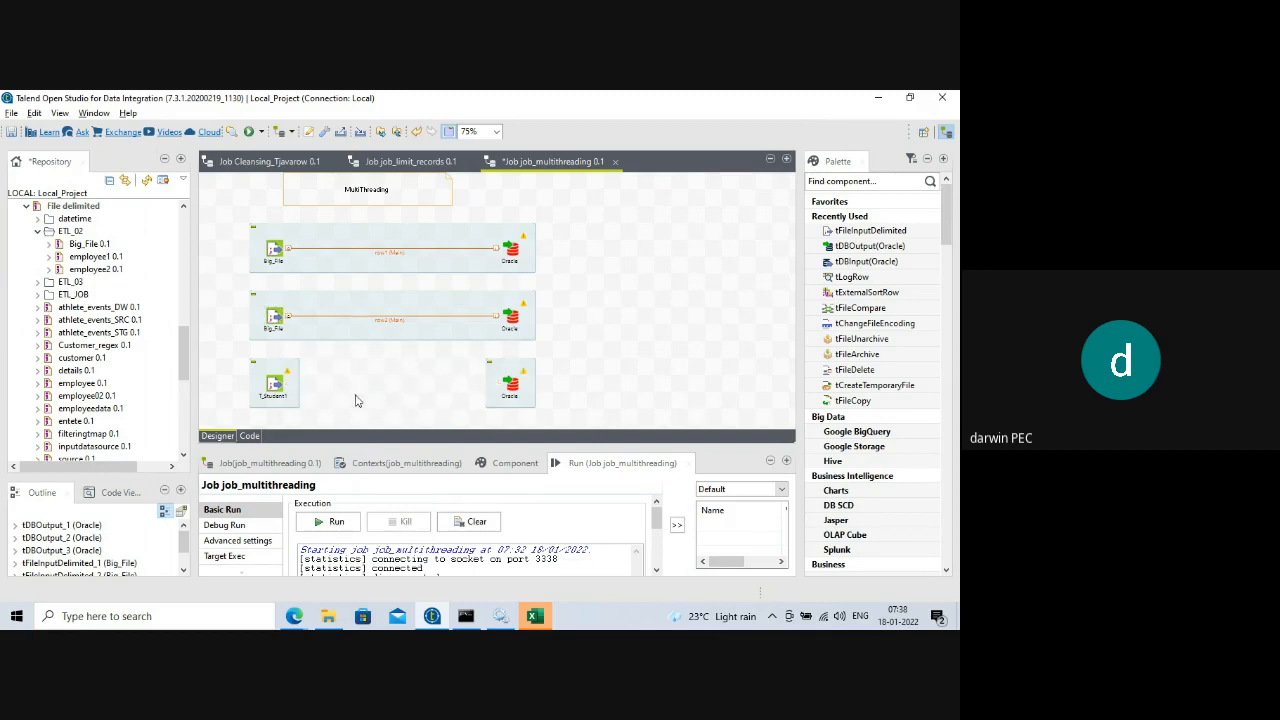
left_click(276, 382)
key("Delete")
left_click(278, 333)
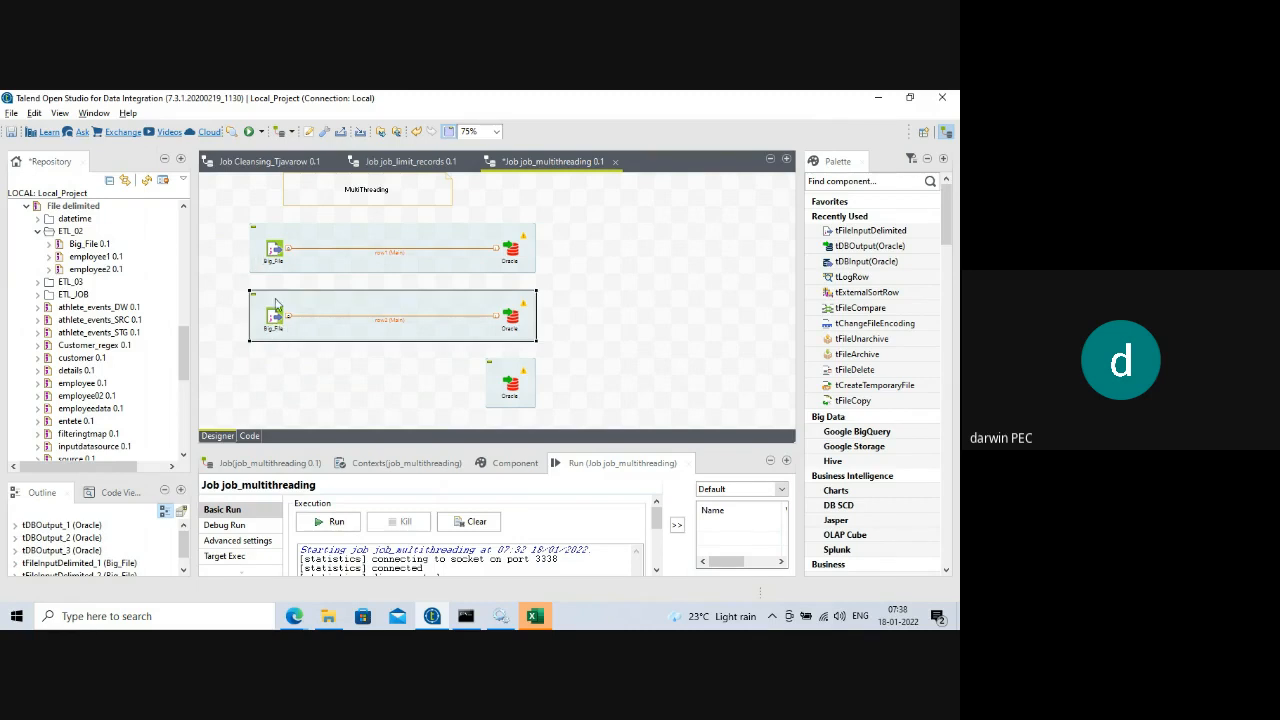
left_click_drag(89, 243, 270, 388)
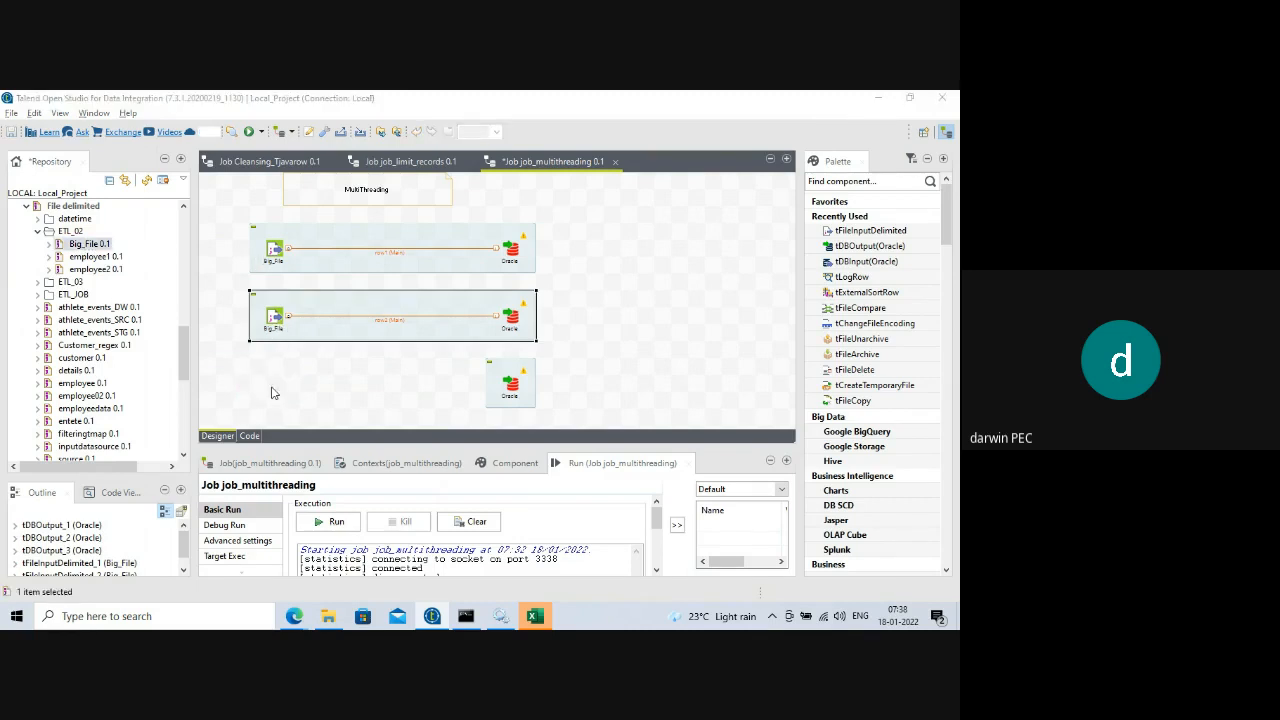
left_click(502, 414)
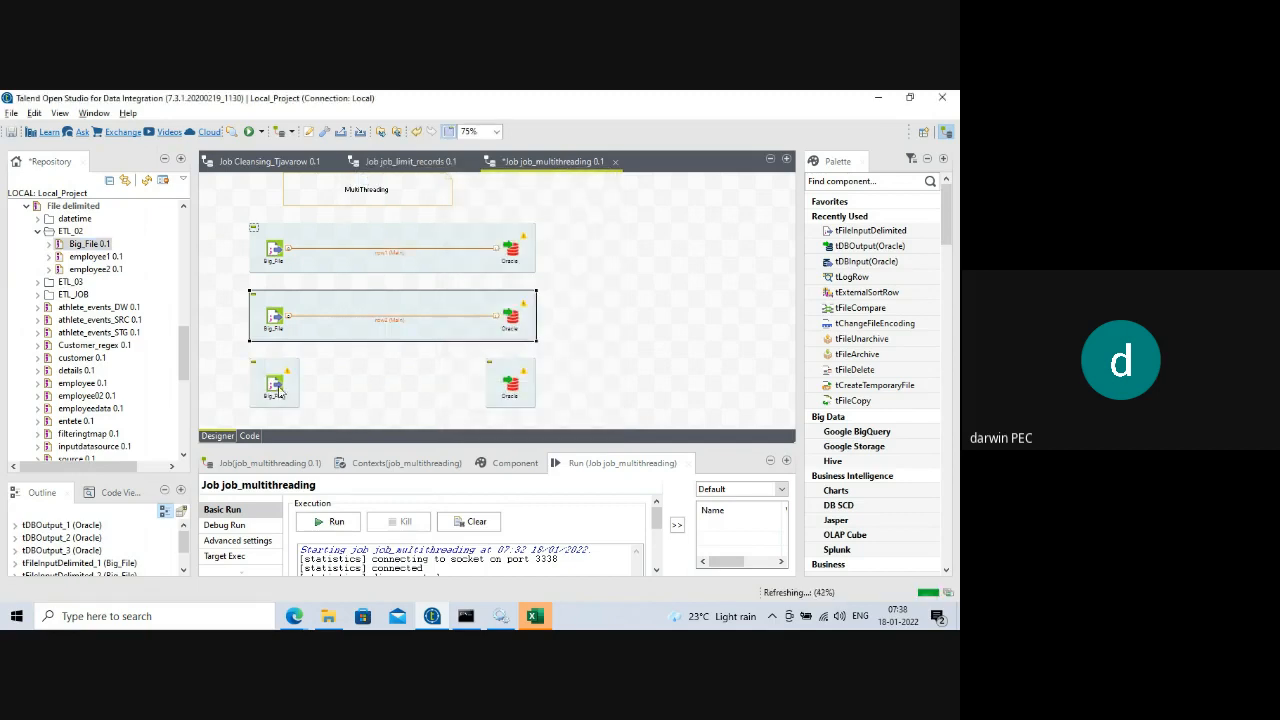
left_click_drag(287, 387, 507, 385)
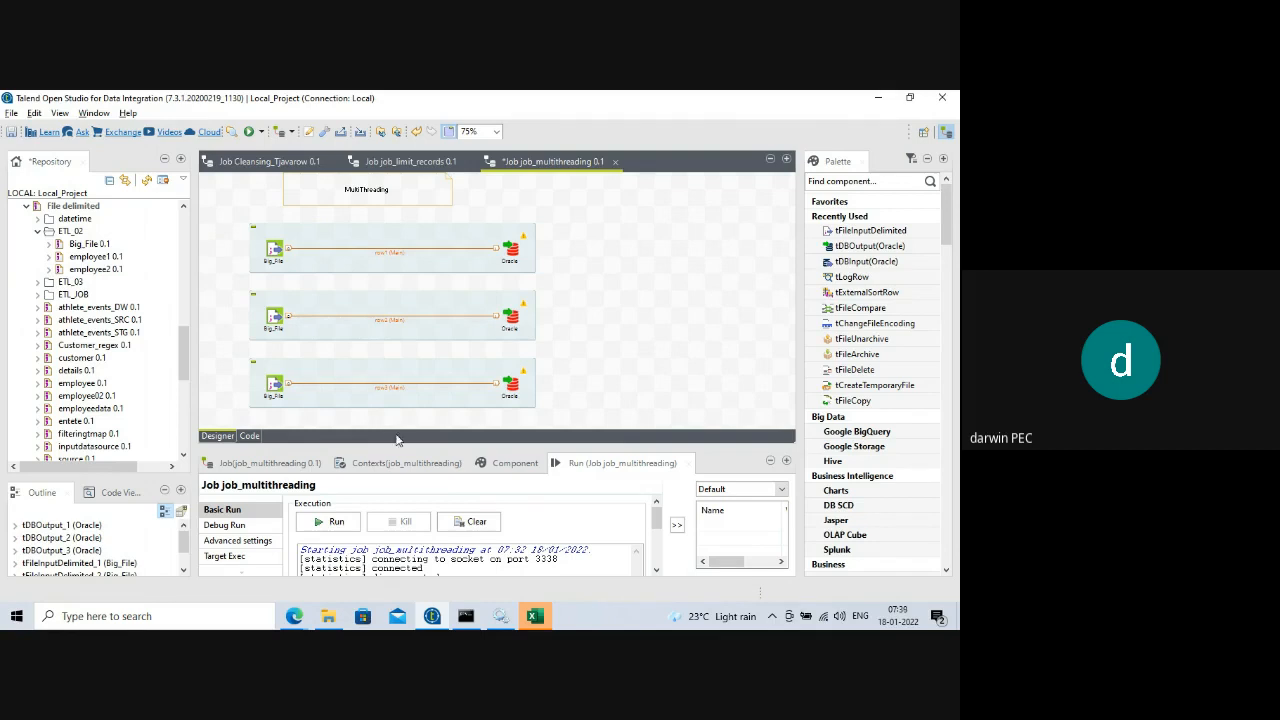
- Clear the previous console output and try to run job_multithreading
left_click_drag(400, 440, 420, 354)
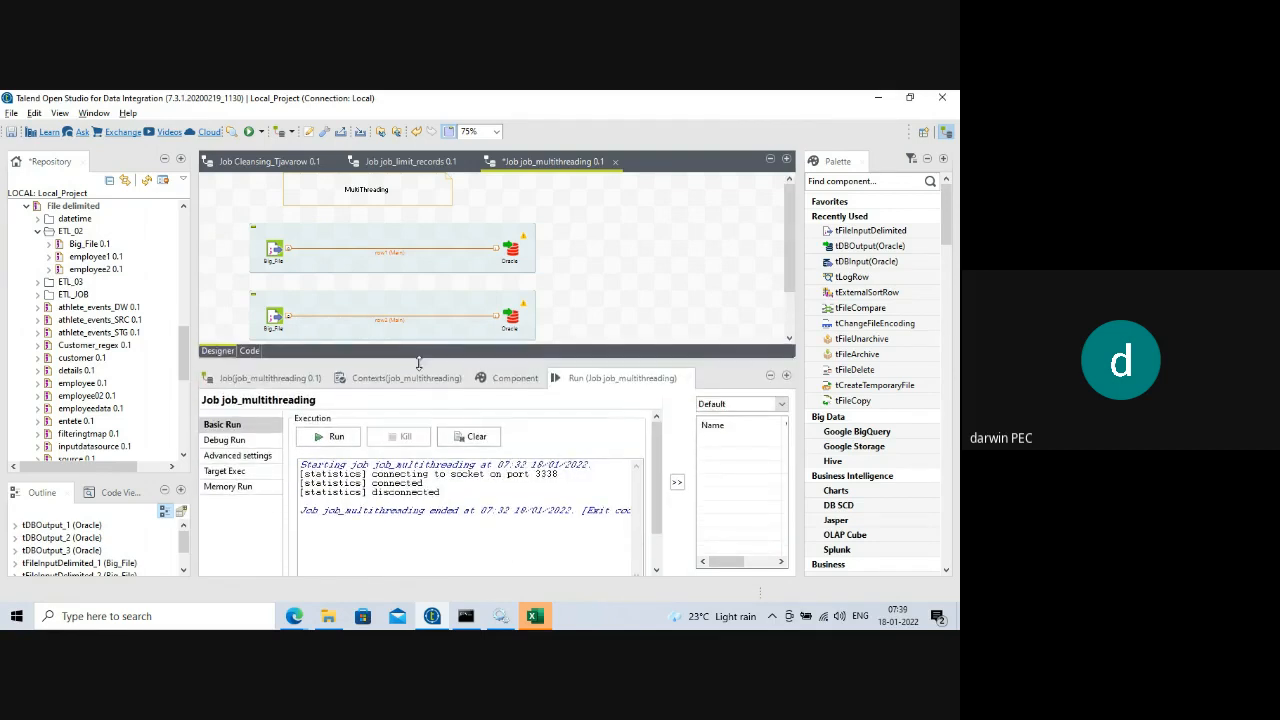
left_click(477, 445)
left_click(336, 437)
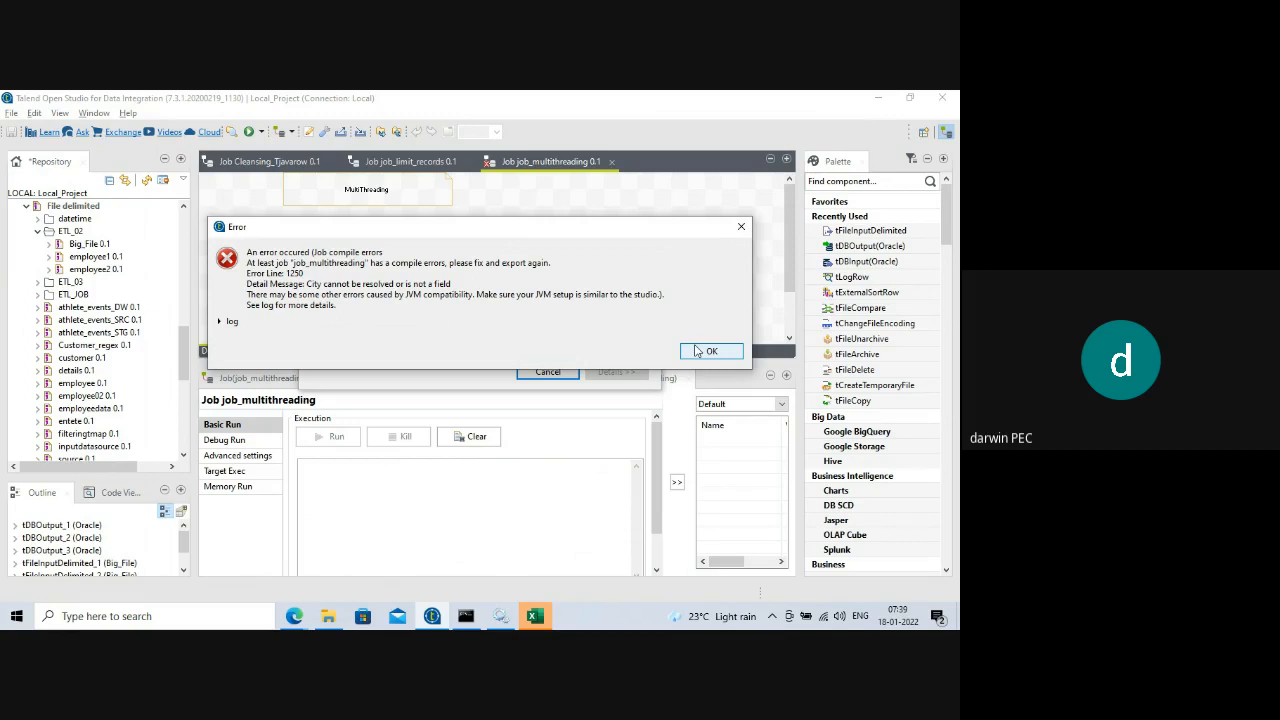
left_click(708, 351)
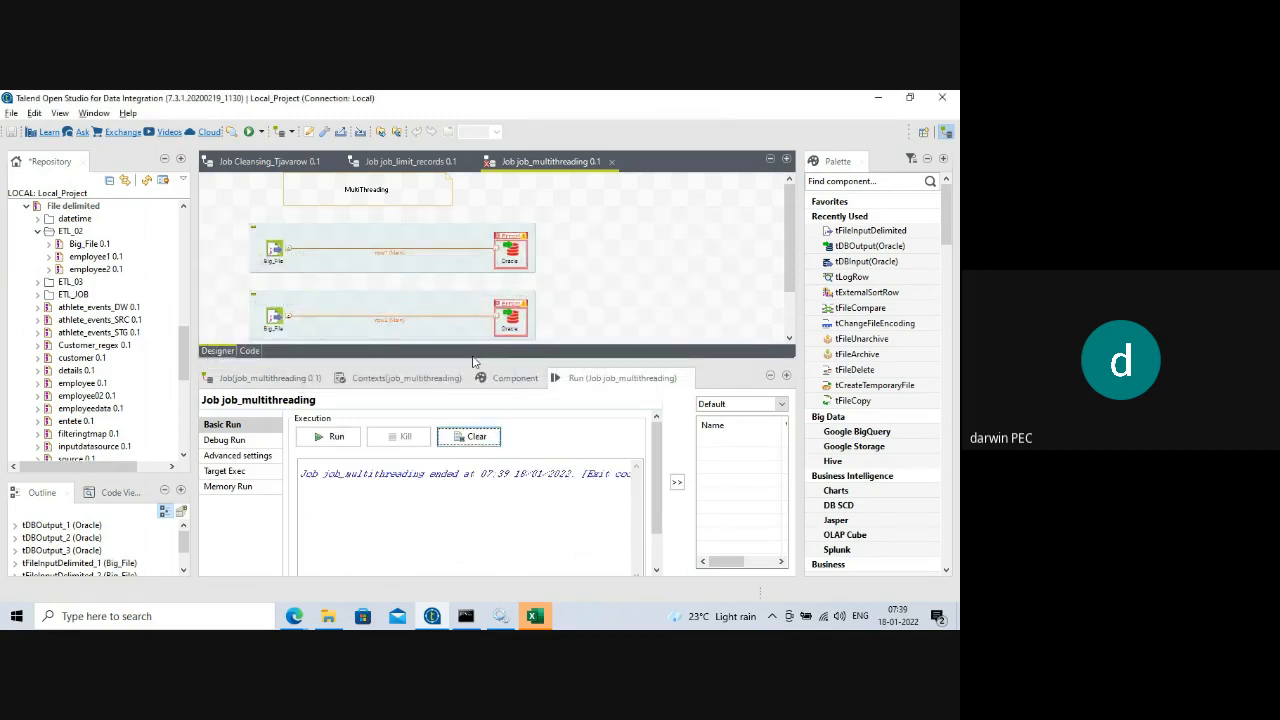
- Transfer all Big_File input columns to the output schema of the first Oracle output, tDBOutput_1, and accept the schema
left_click_drag(469, 356, 477, 445)
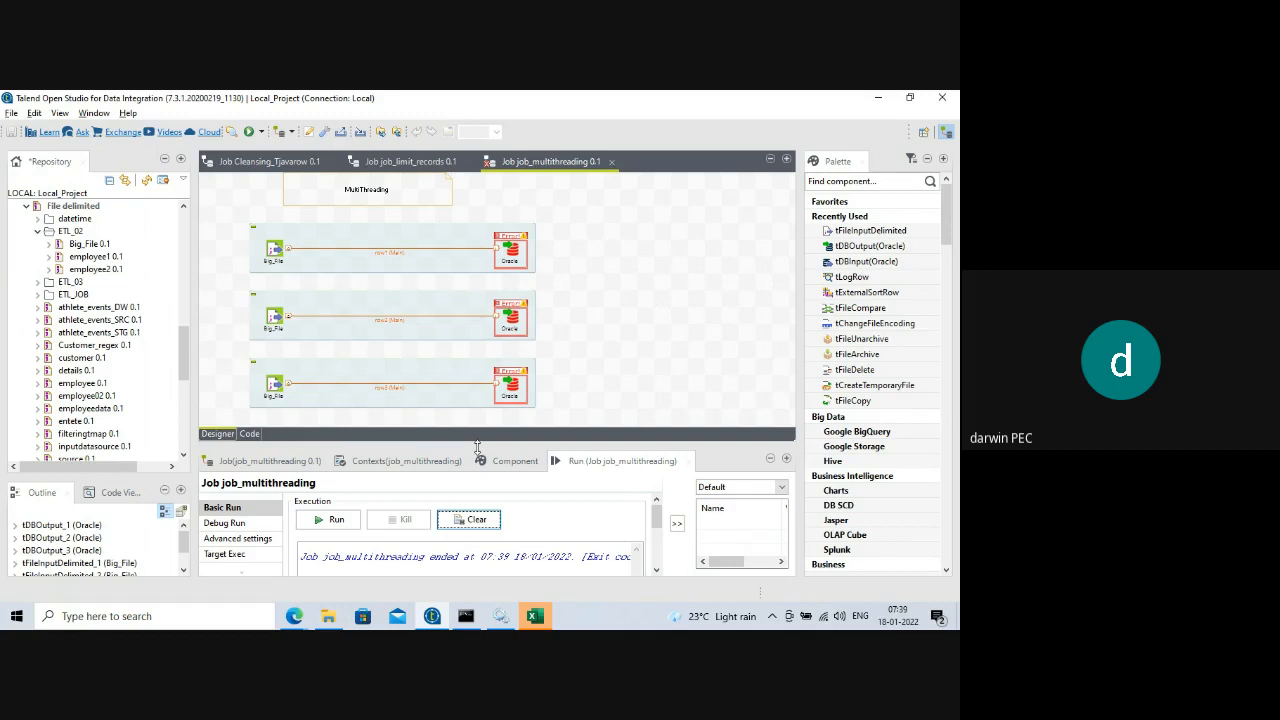
left_click_drag(479, 447, 506, 448)
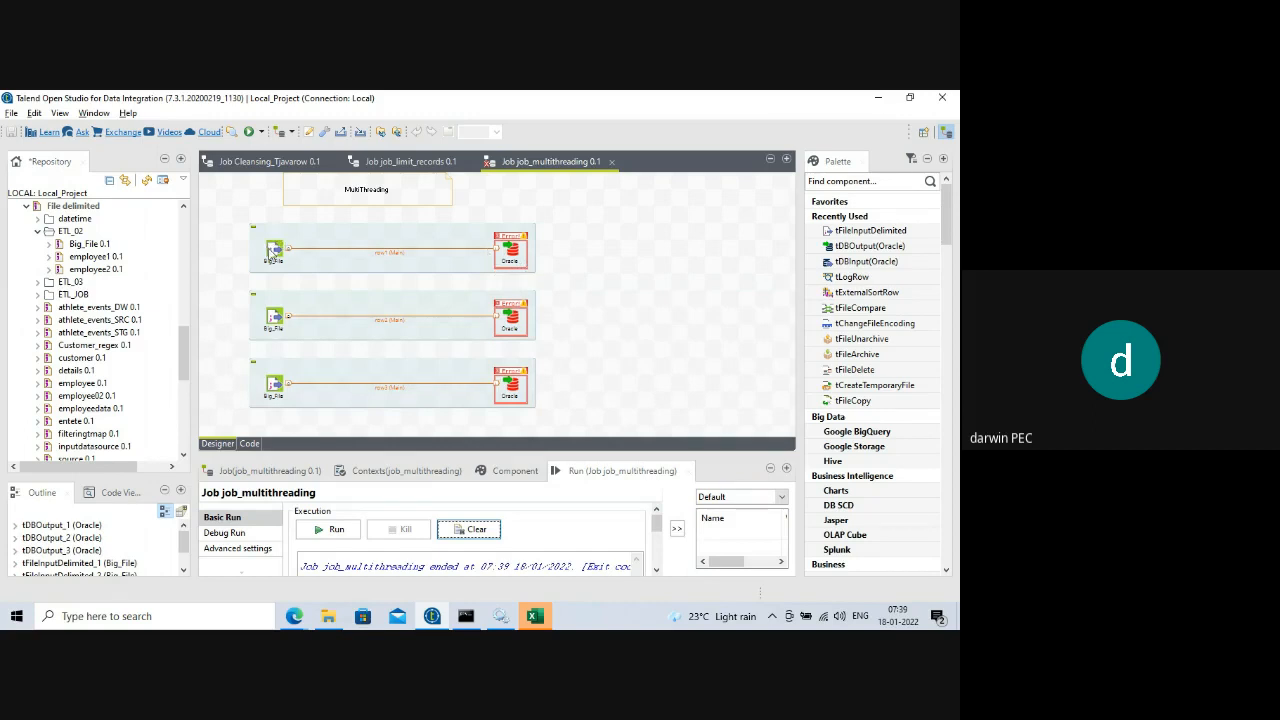
double_click(510, 255)
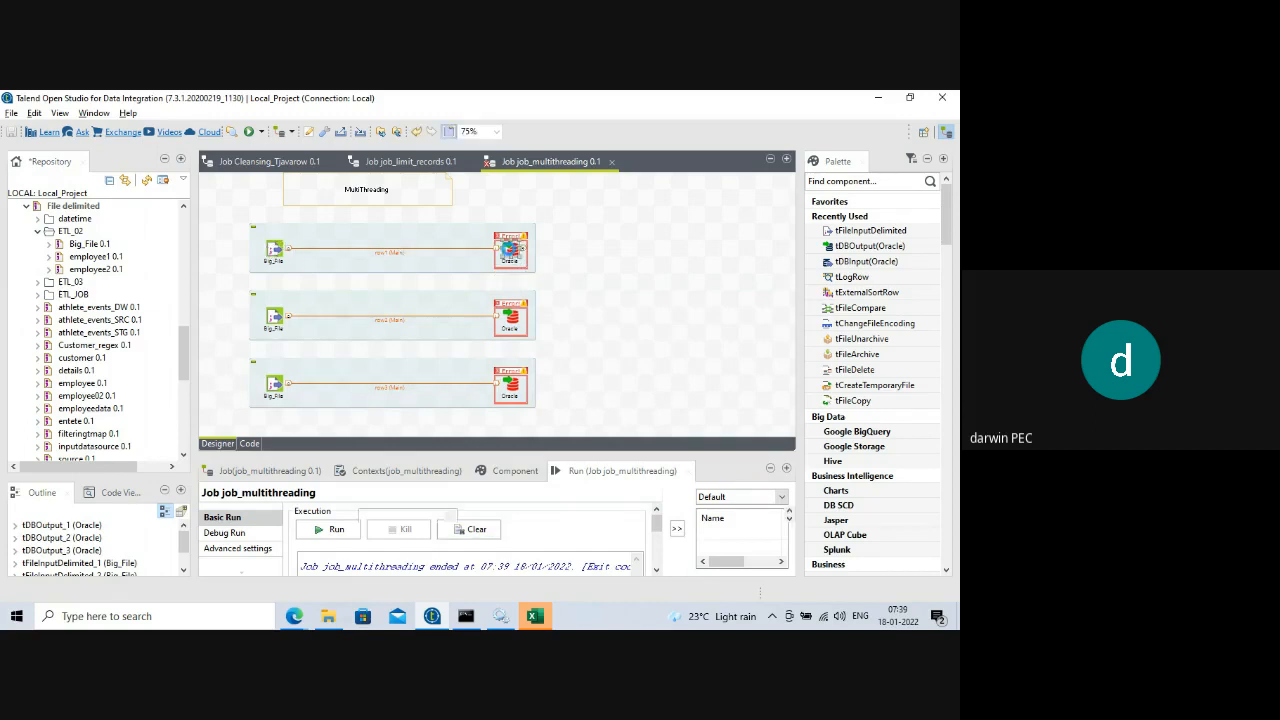
left_click_drag(427, 454, 427, 264)
left_click(486, 500)
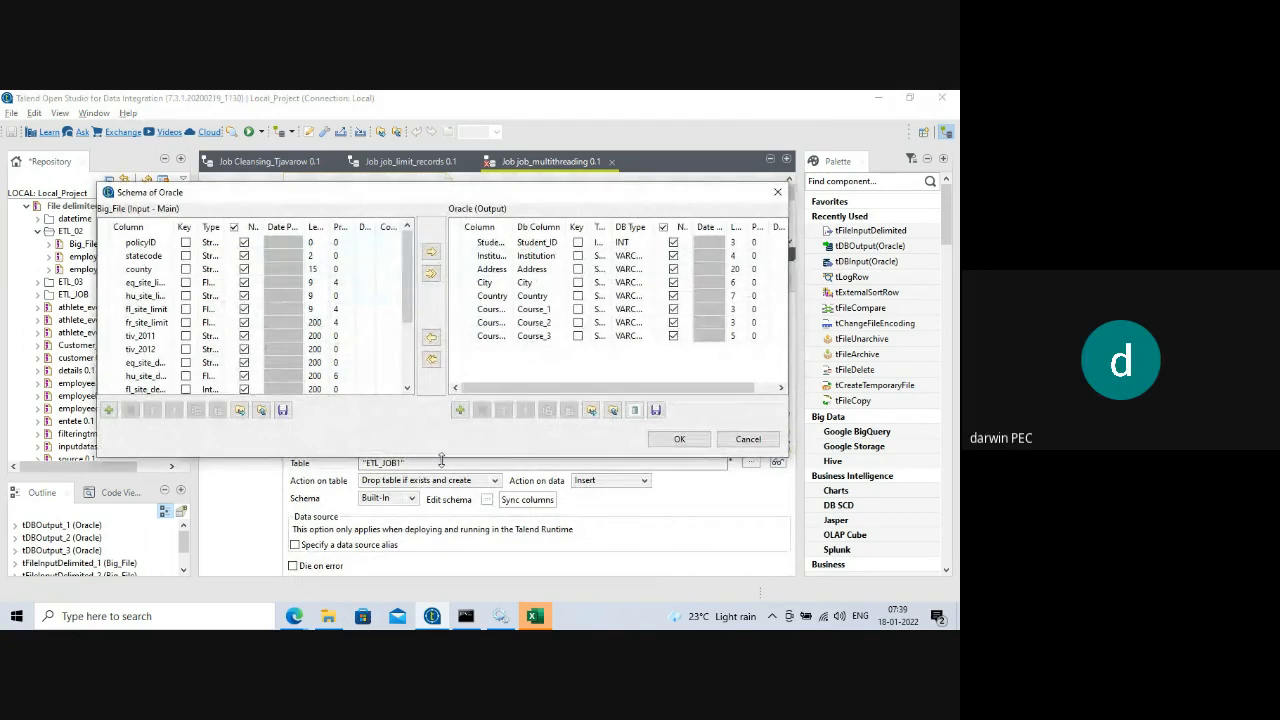
left_click_drag(440, 456, 447, 567)
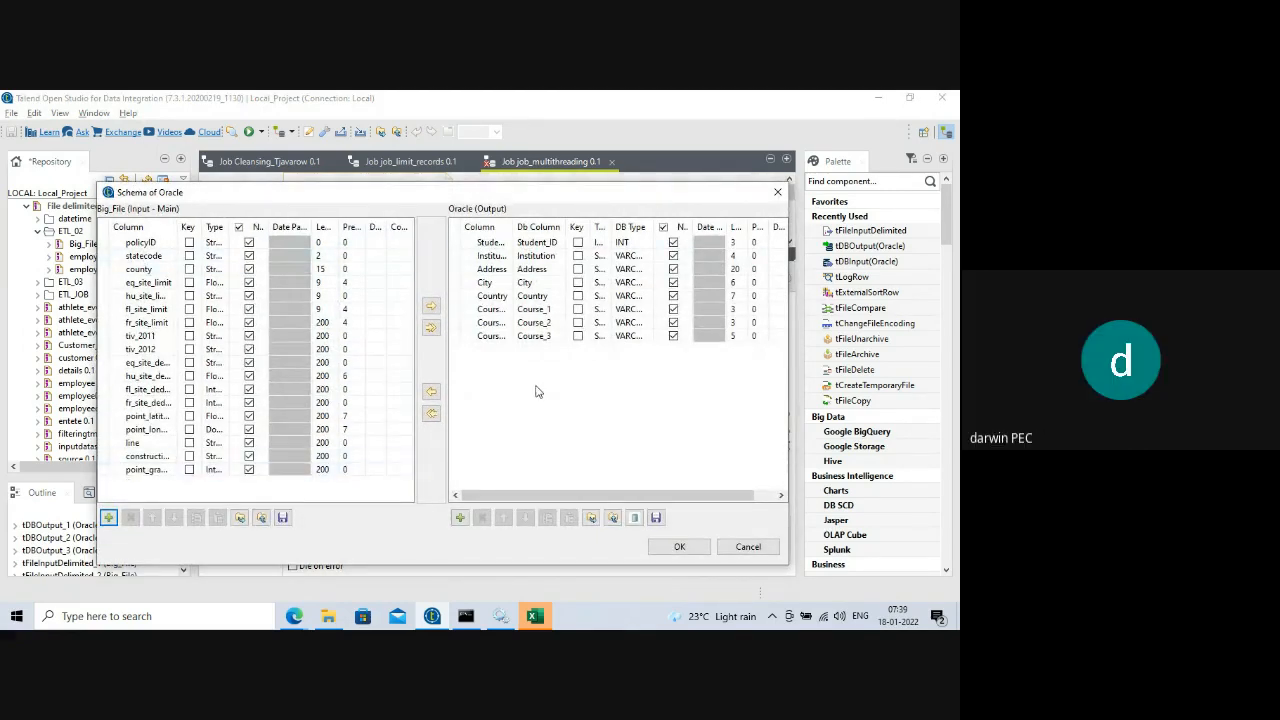
left_click(430, 331)
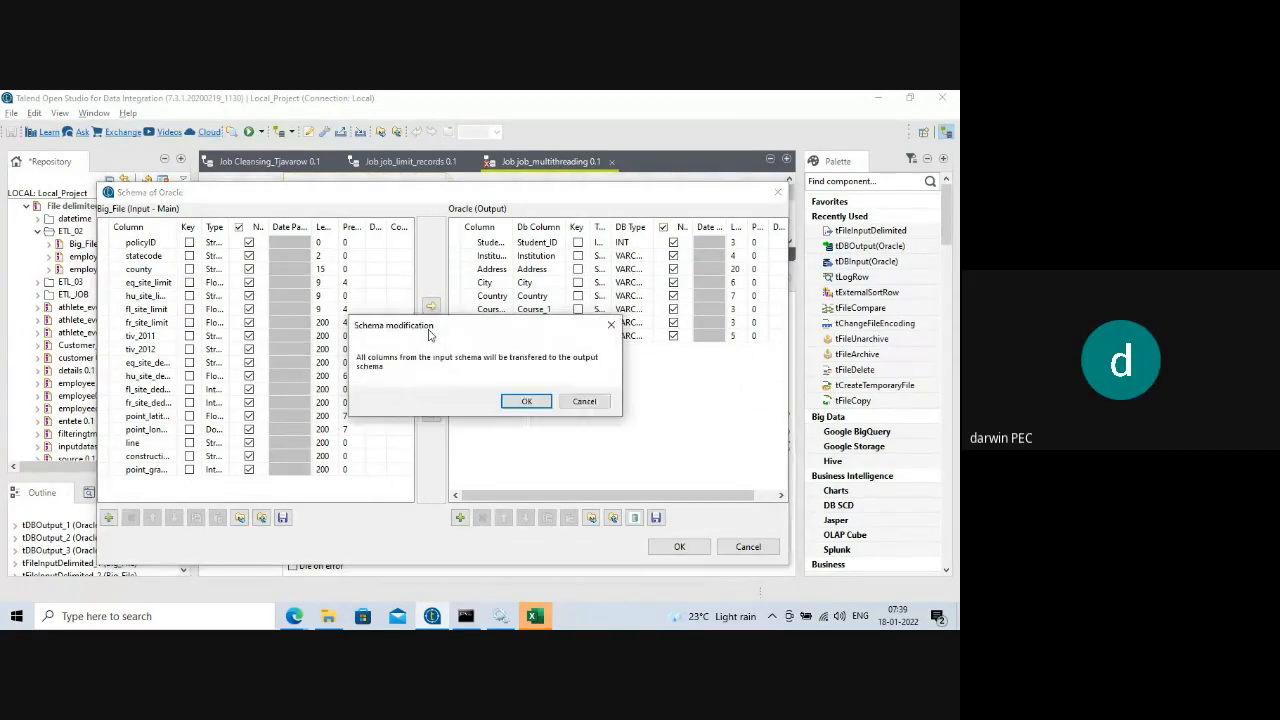
left_click(525, 401)
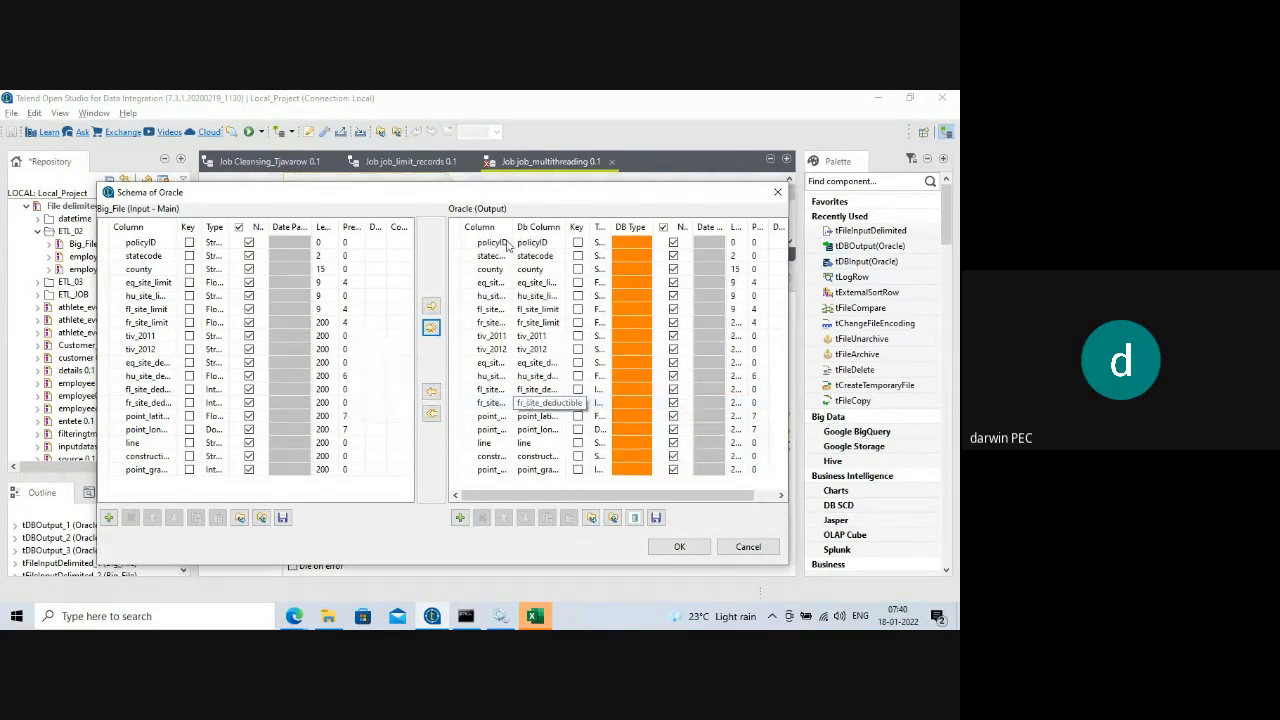
scroll(530, 345, "right", 1)
scroll(548, 386, "left", 1)
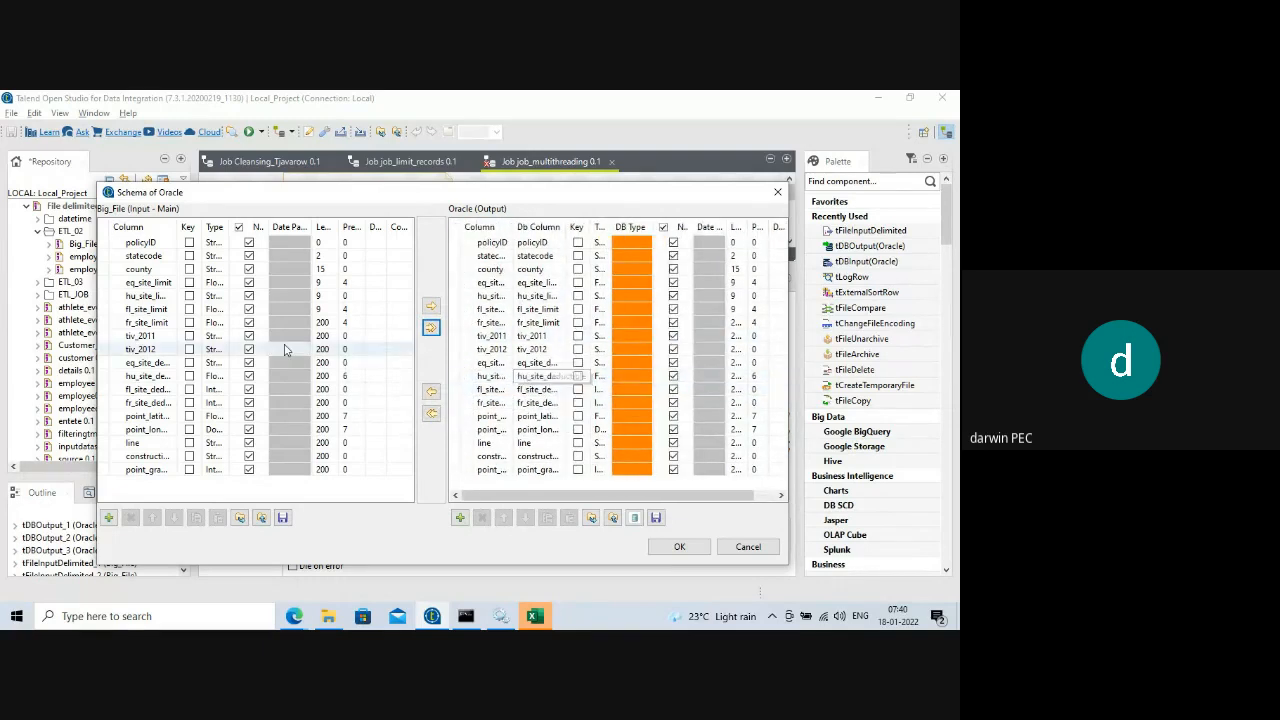
left_click(668, 548)
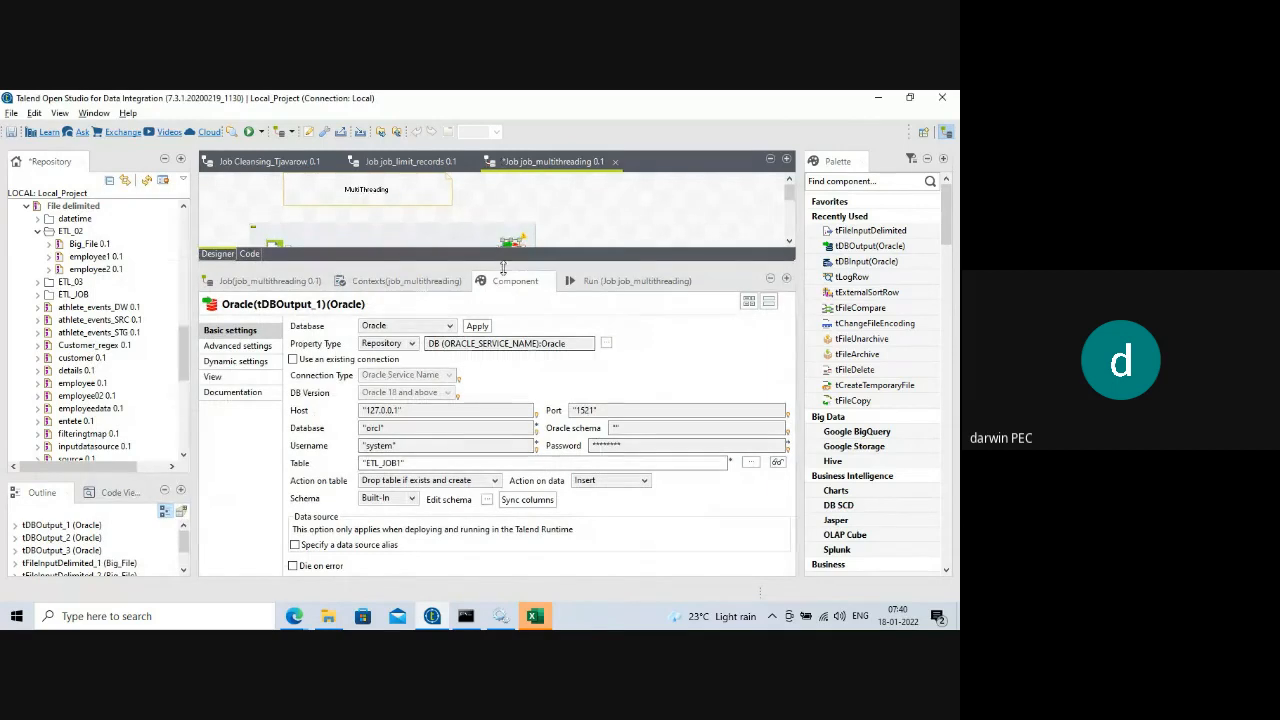
left_click_drag(505, 266, 541, 475)
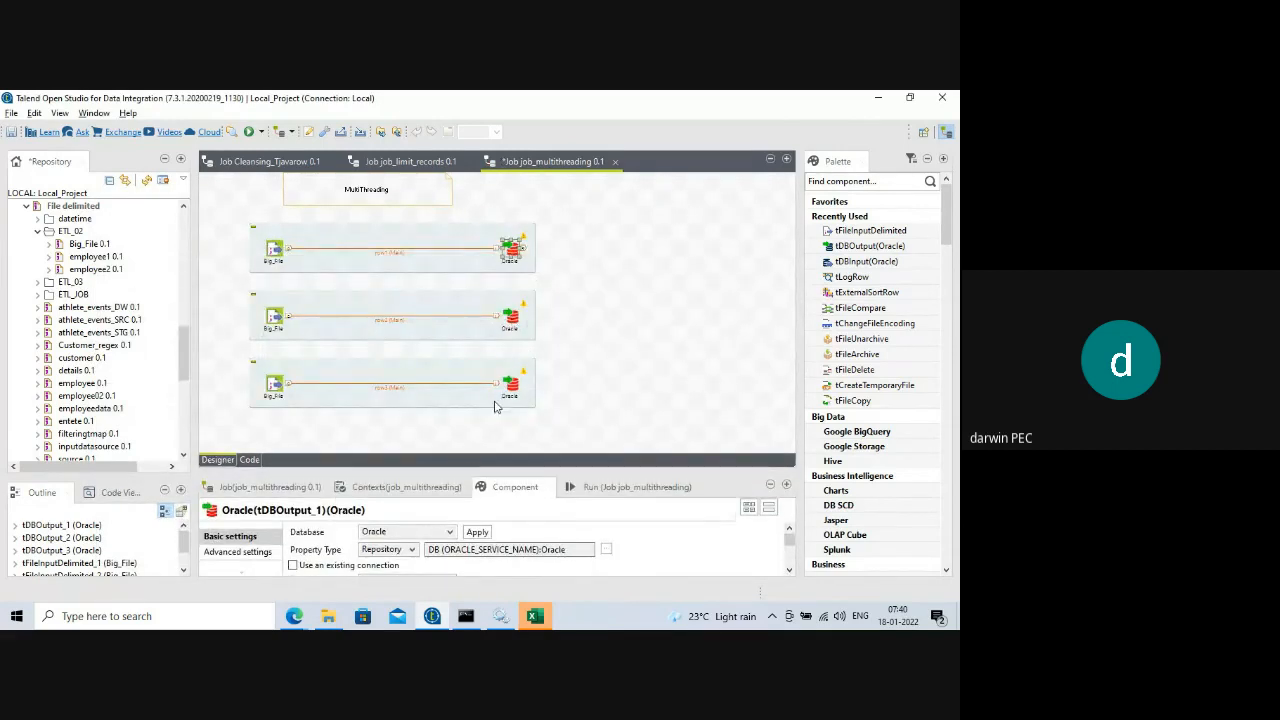
- Synchronize the schema columns of the second and third Oracle outputs, tDBOutput_2 and tDBOutput_3, with their Big_File inputs
left_click_drag(477, 466, 463, 227)
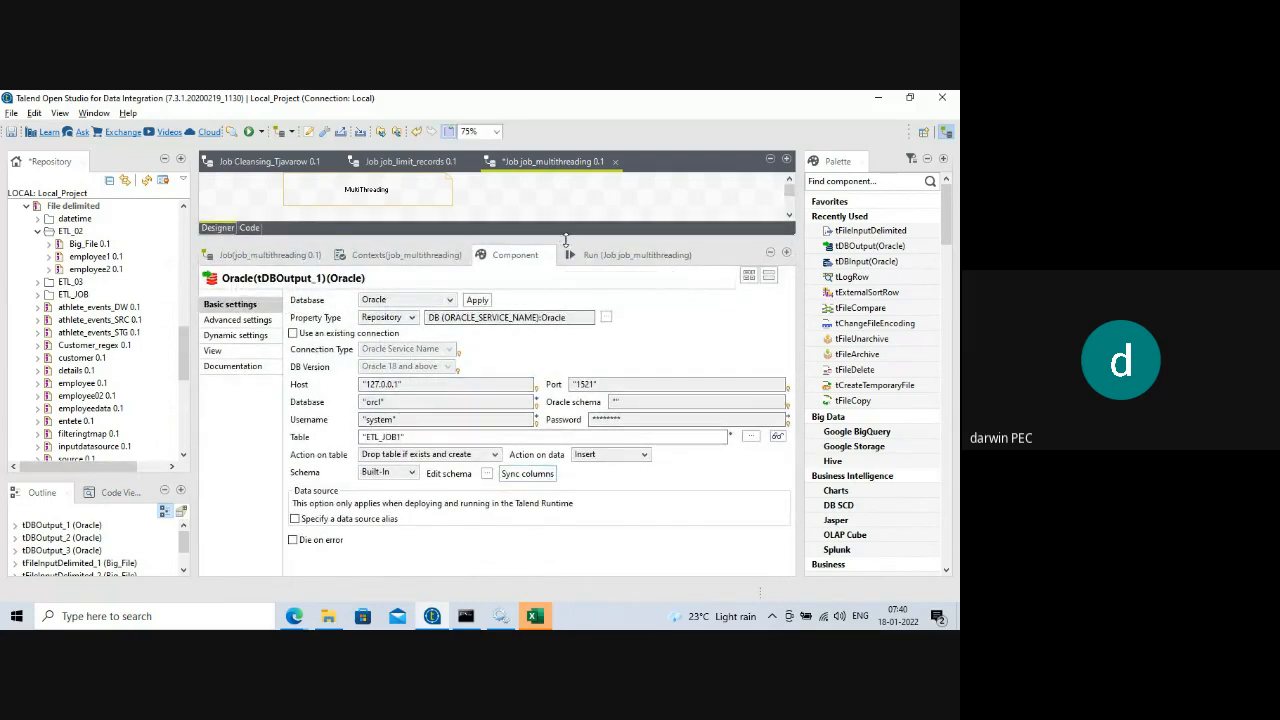
left_click_drag(561, 237, 540, 465)
left_click(511, 317)
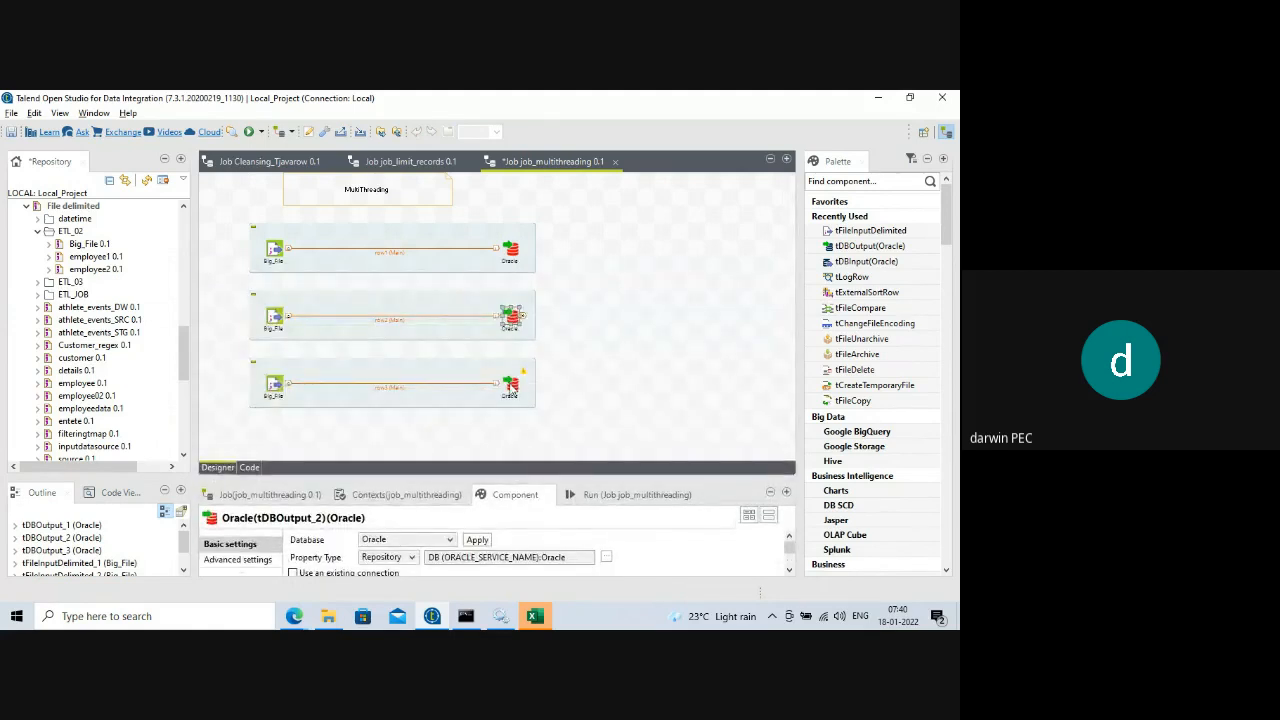
left_click(511, 386)
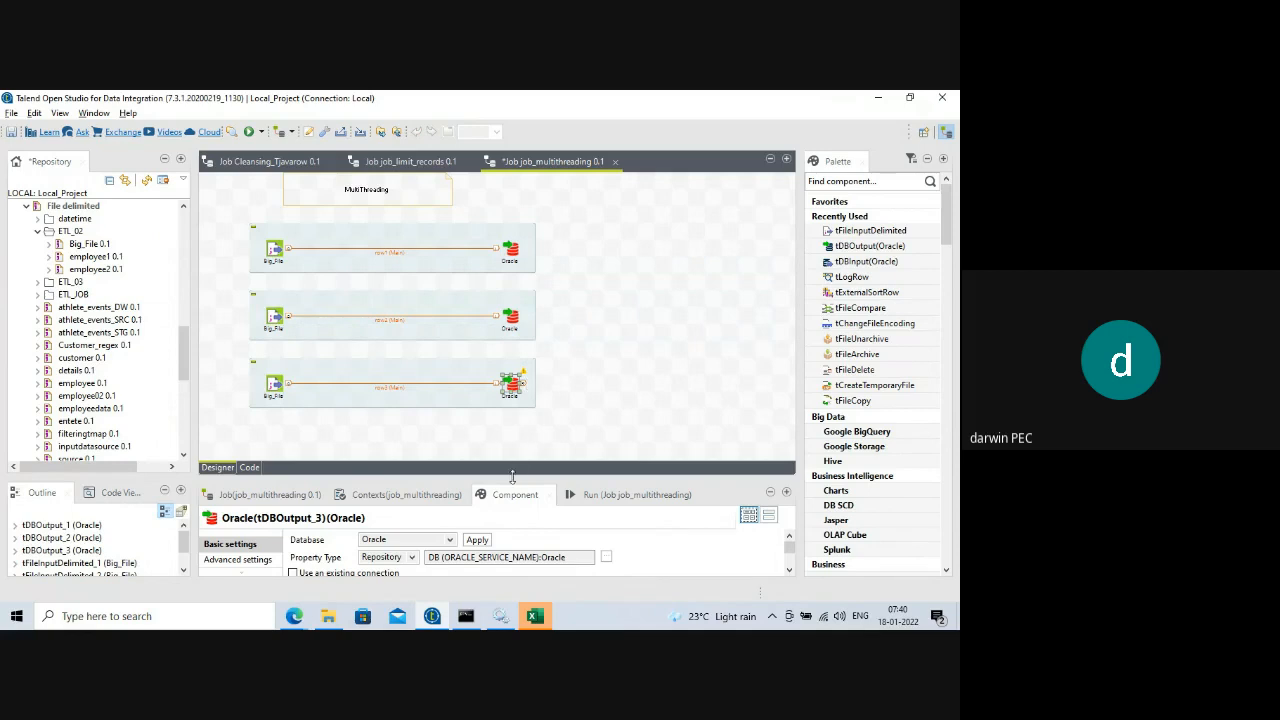
mouse_move(512, 477)
left_mouse_down()
mouse_move(512, 390)
mouse_move(512, 466)
left_mouse_up()
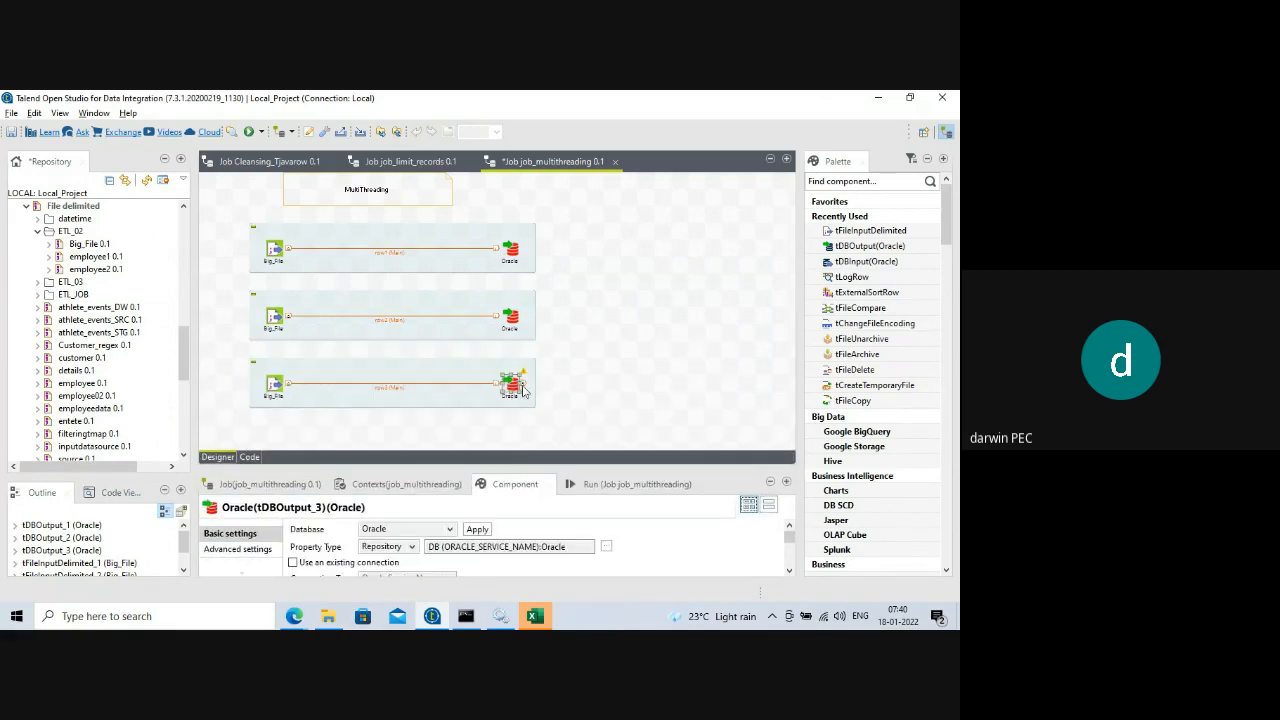
mouse_move(521, 379)
left_click_drag(510, 465, 510, 267)
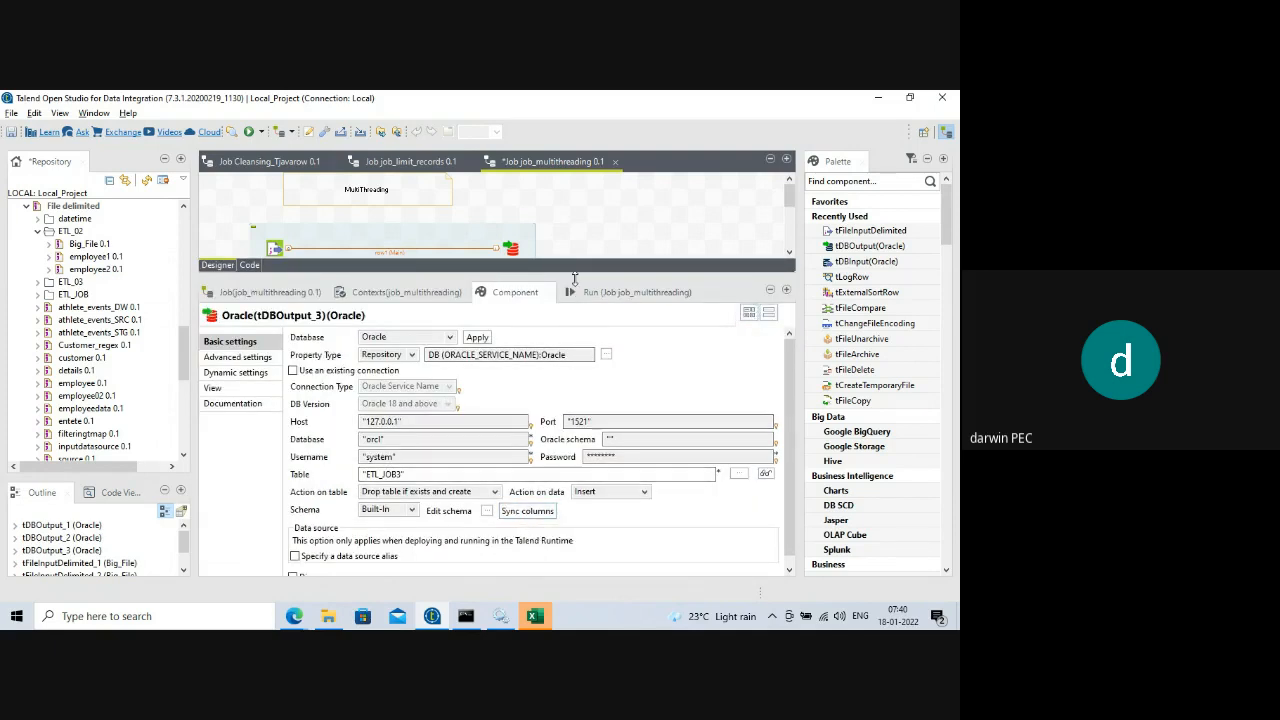
left_click_drag(588, 347, 593, 484)
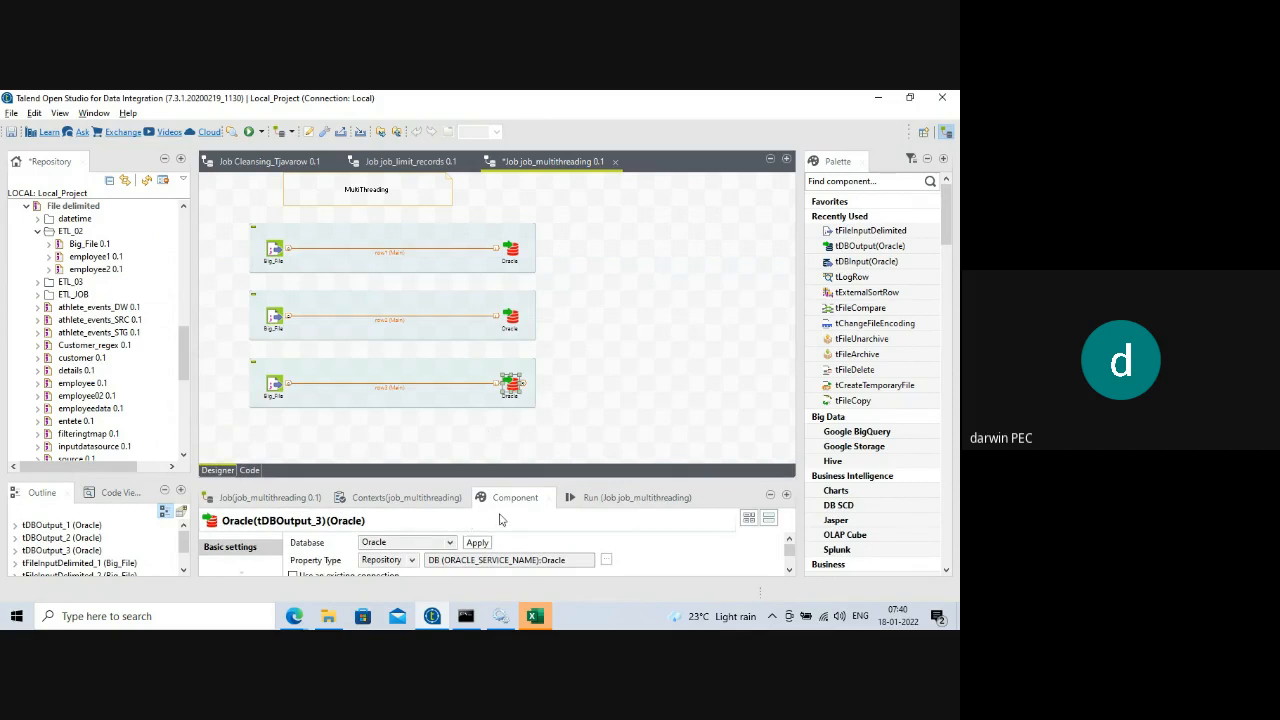
- Try to run job_multithreading, checking the Google Meet call while it executes
left_click(605, 498)
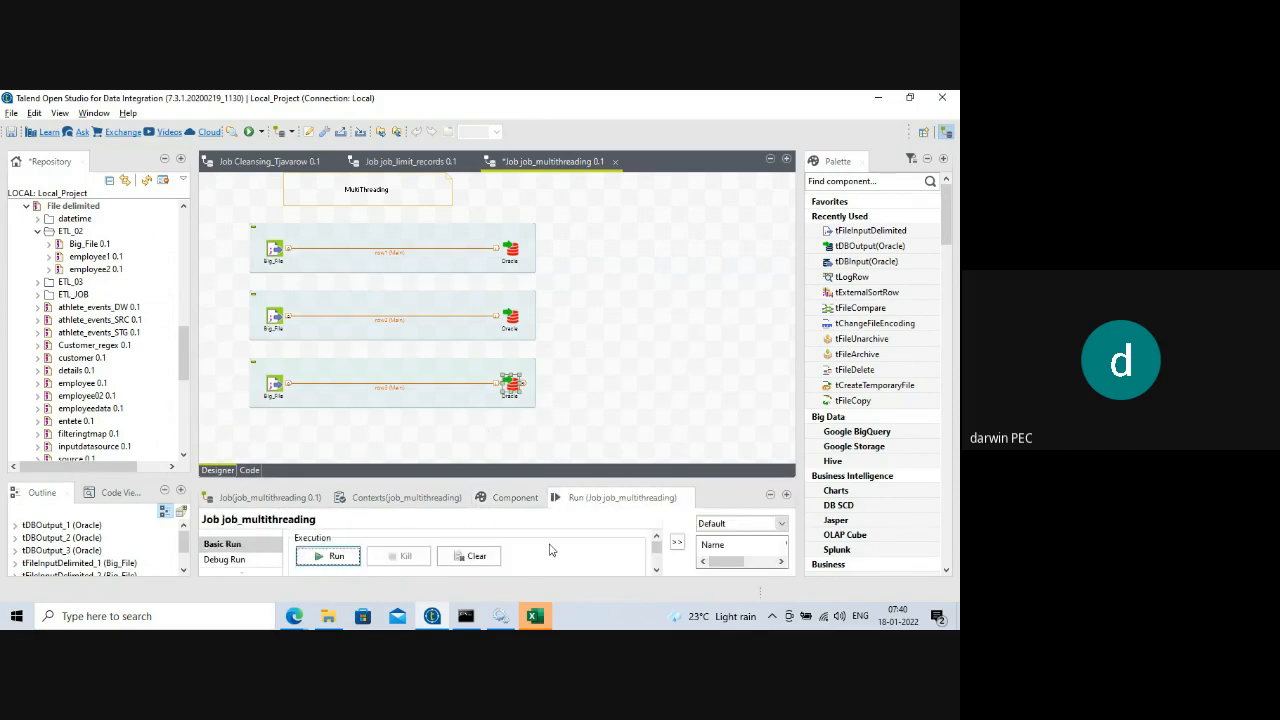
left_click(329, 556)
mouse_move(288, 626)
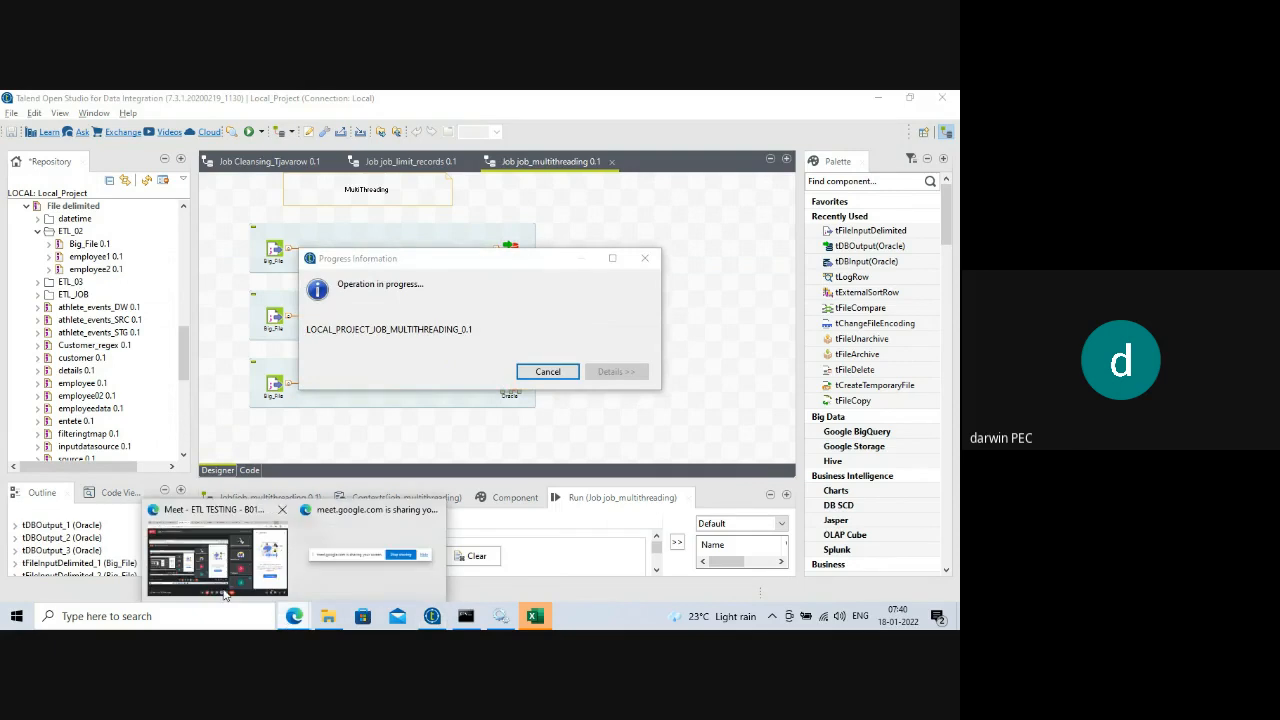
left_click(197, 565)
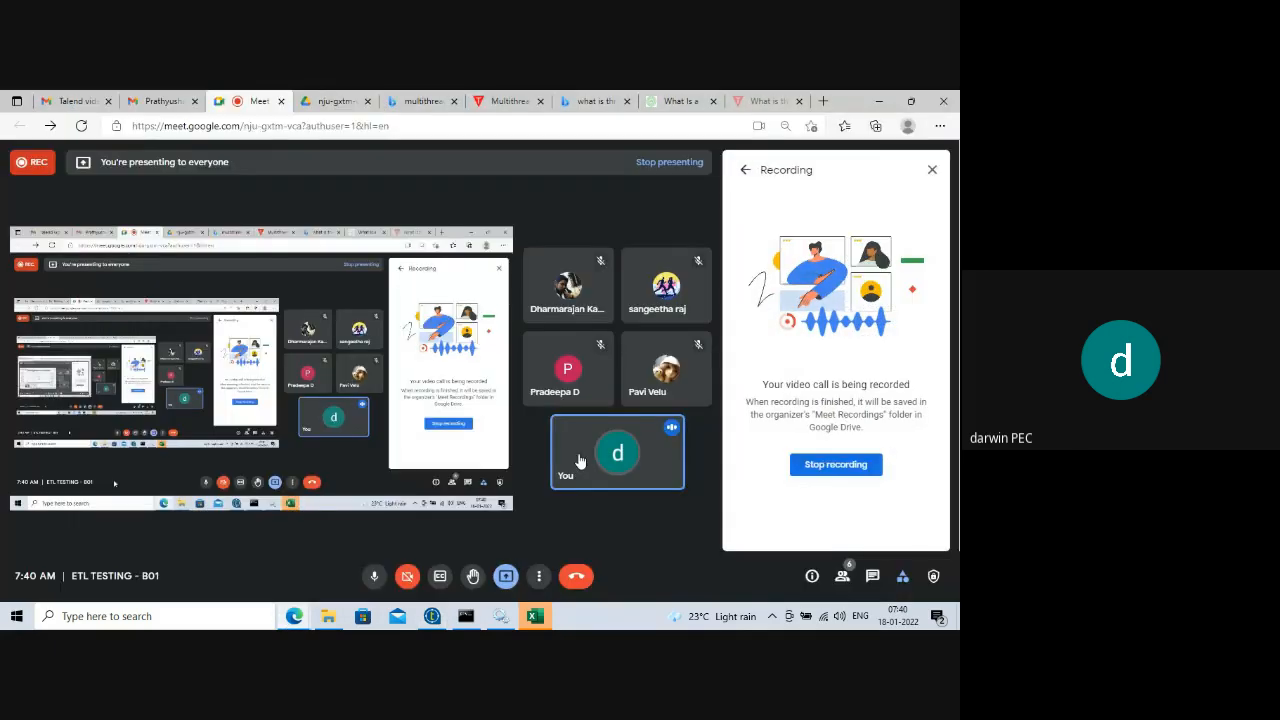
left_click(878, 101)
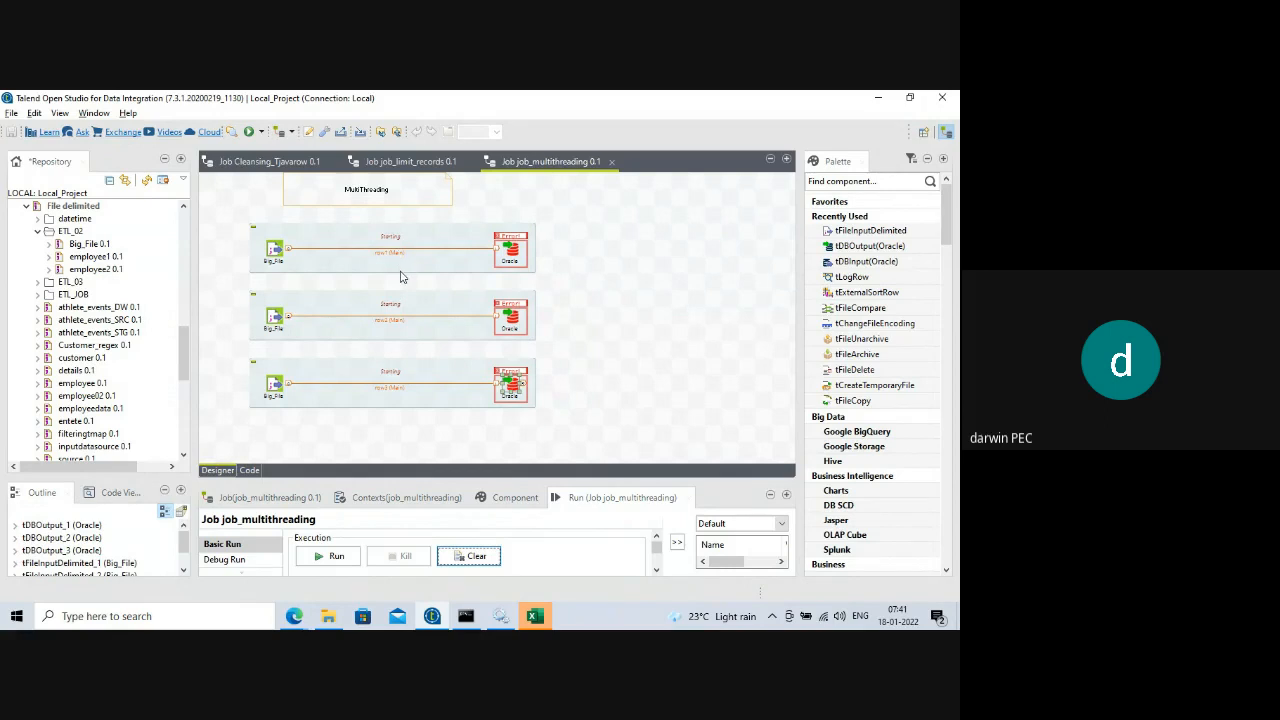
- Examine the error output of the job_multithreading run in the console
left_click_drag(465, 482, 445, 333)
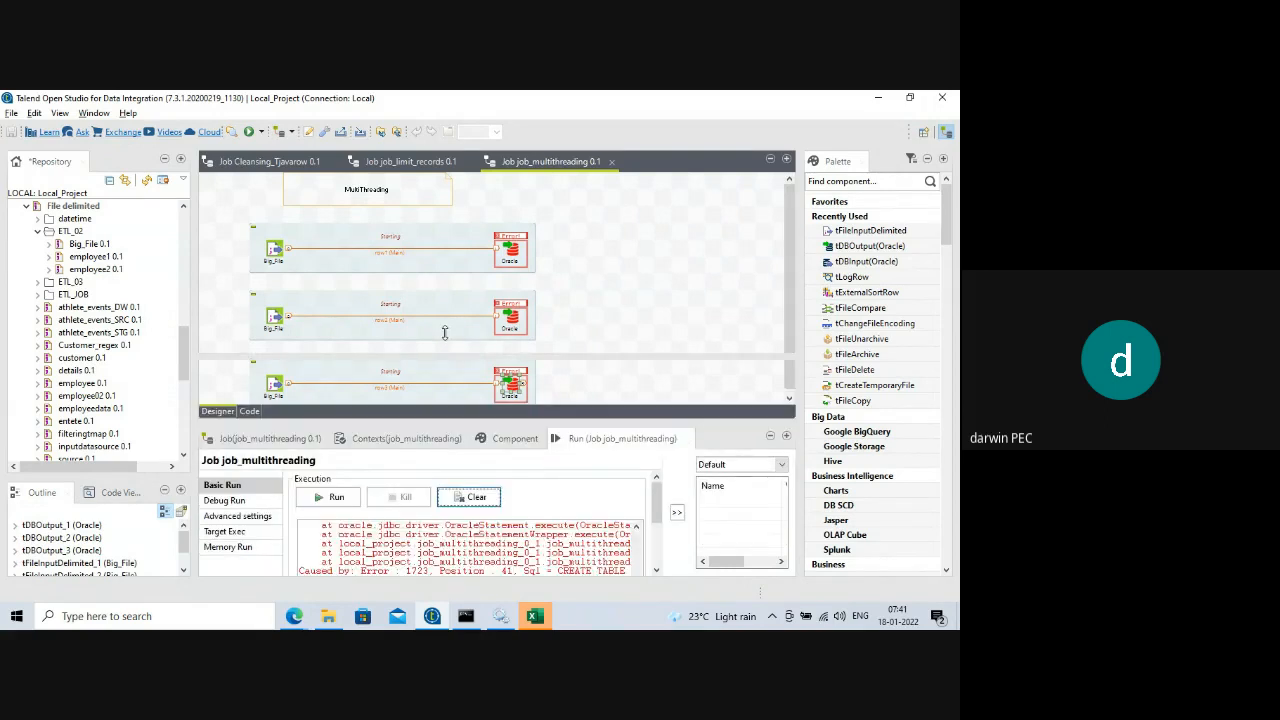
left_click_drag(638, 530, 636, 430)
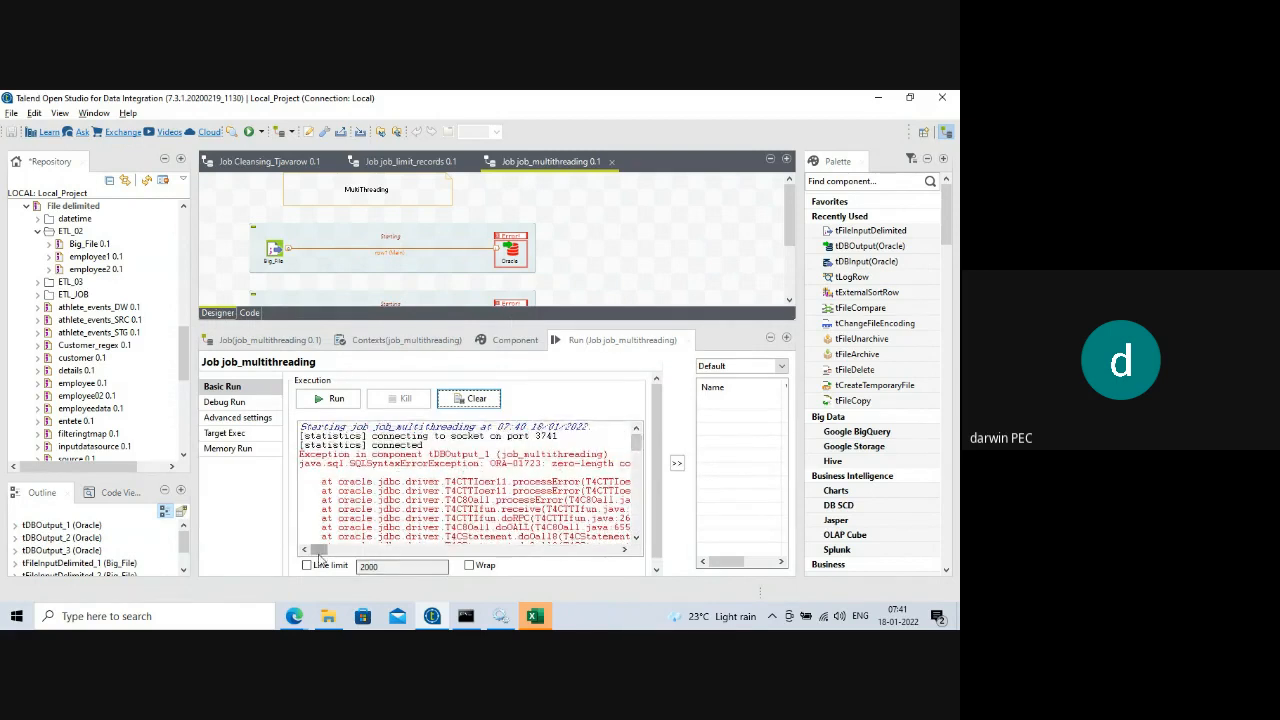
mouse_move(318, 550)
left_mouse_down()
mouse_move(328, 553)
mouse_move(312, 552)
left_mouse_up()
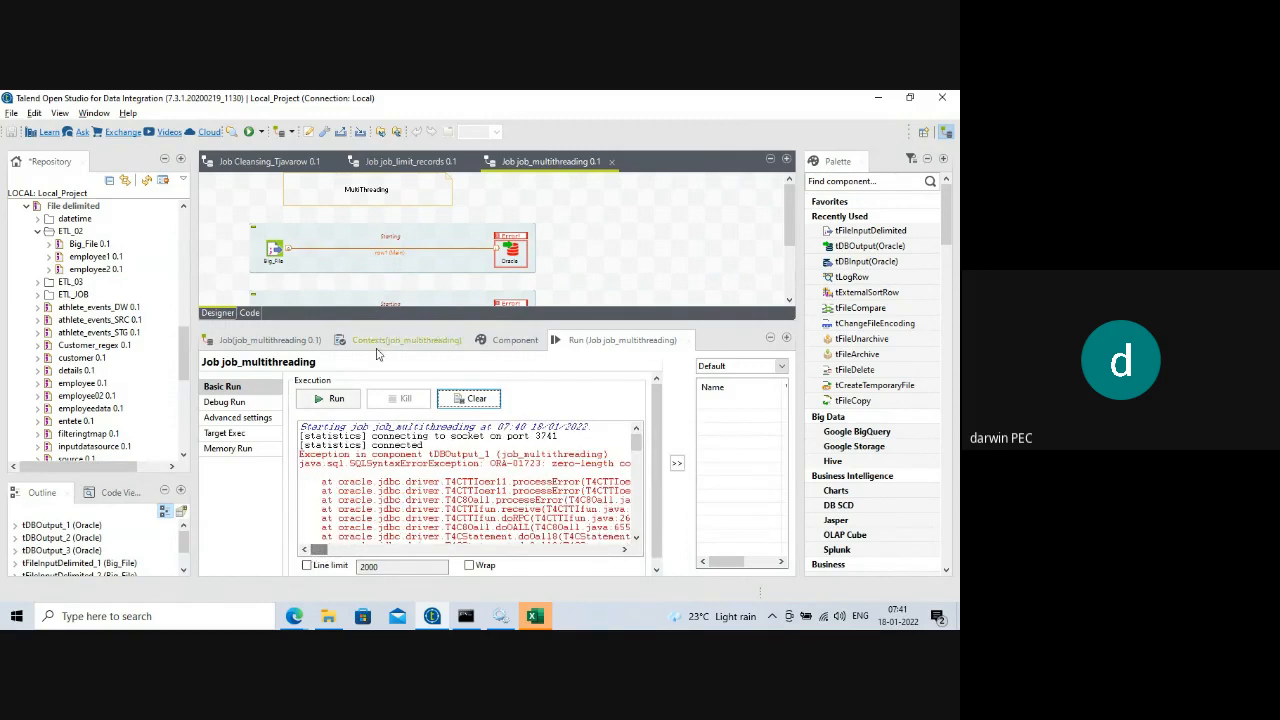
- Inspect the input and output column lengths in the schema of the first Oracle output, tDBOutput_1, and close it without changes
left_click_drag(411, 323, 405, 430)
left_click_drag(406, 516, 478, 272)
left_click(513, 259)
left_click(487, 524)
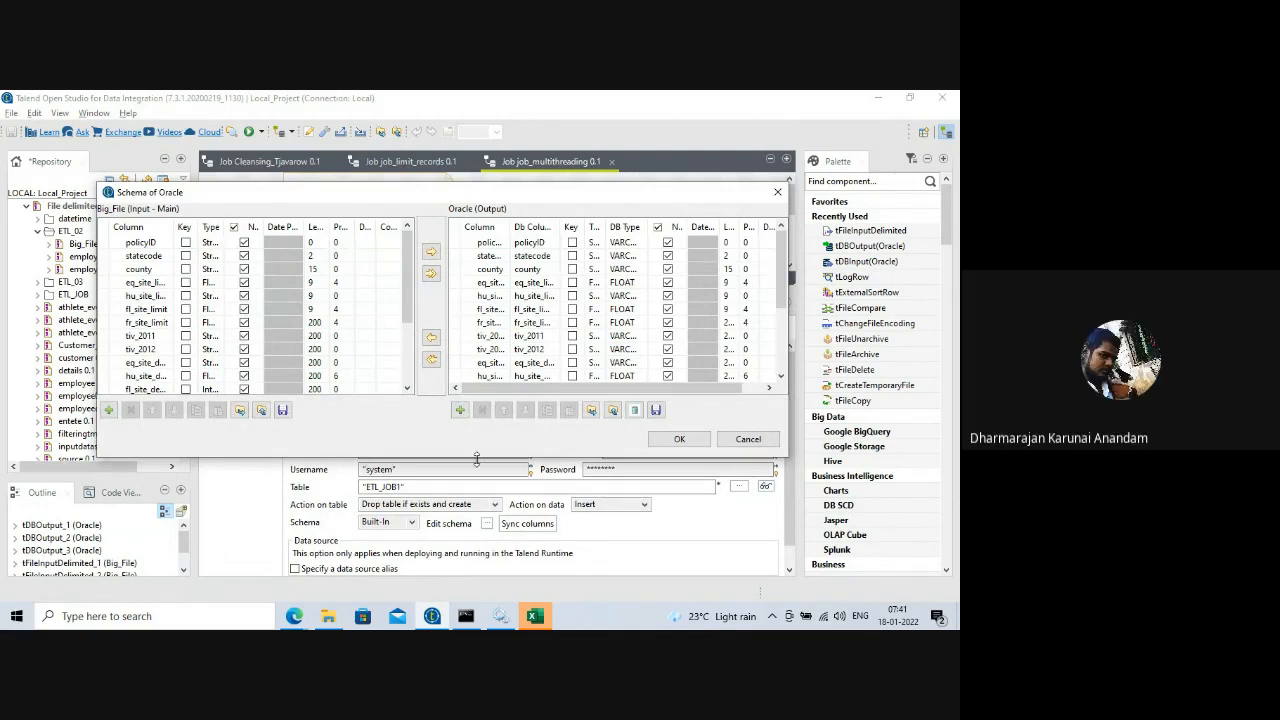
left_click(748, 439)
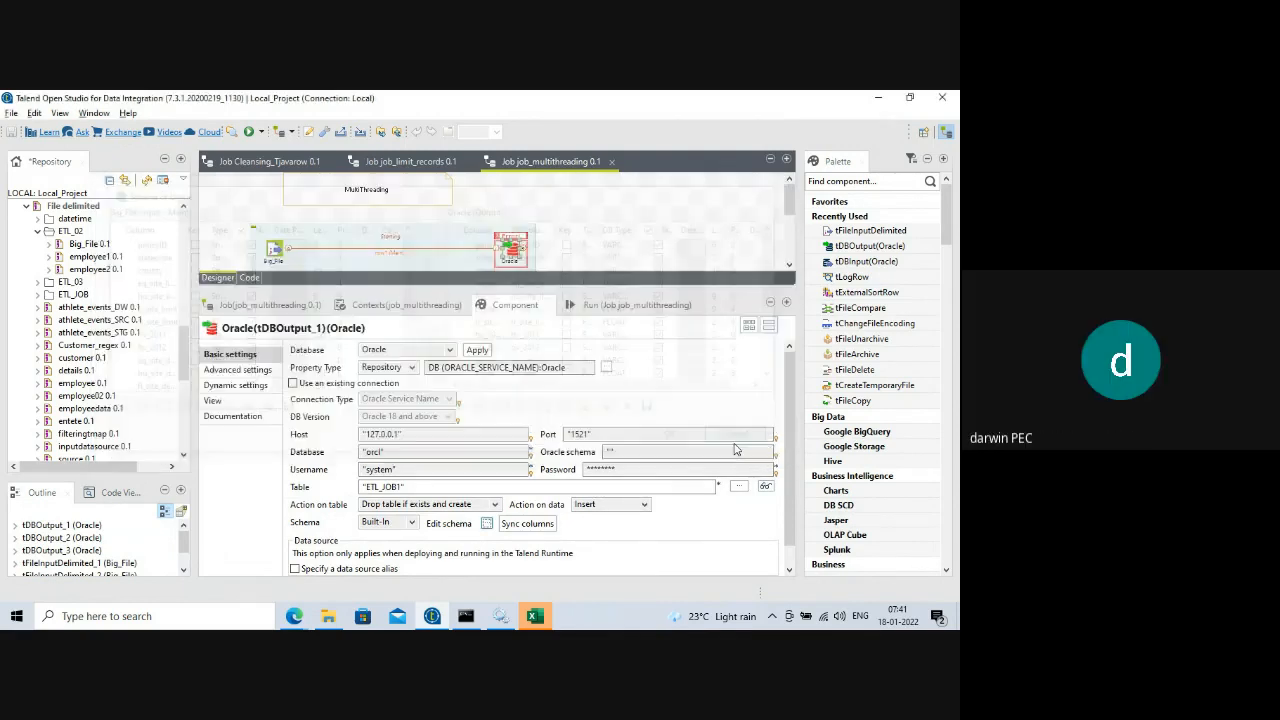
left_click_drag(481, 290, 505, 472)
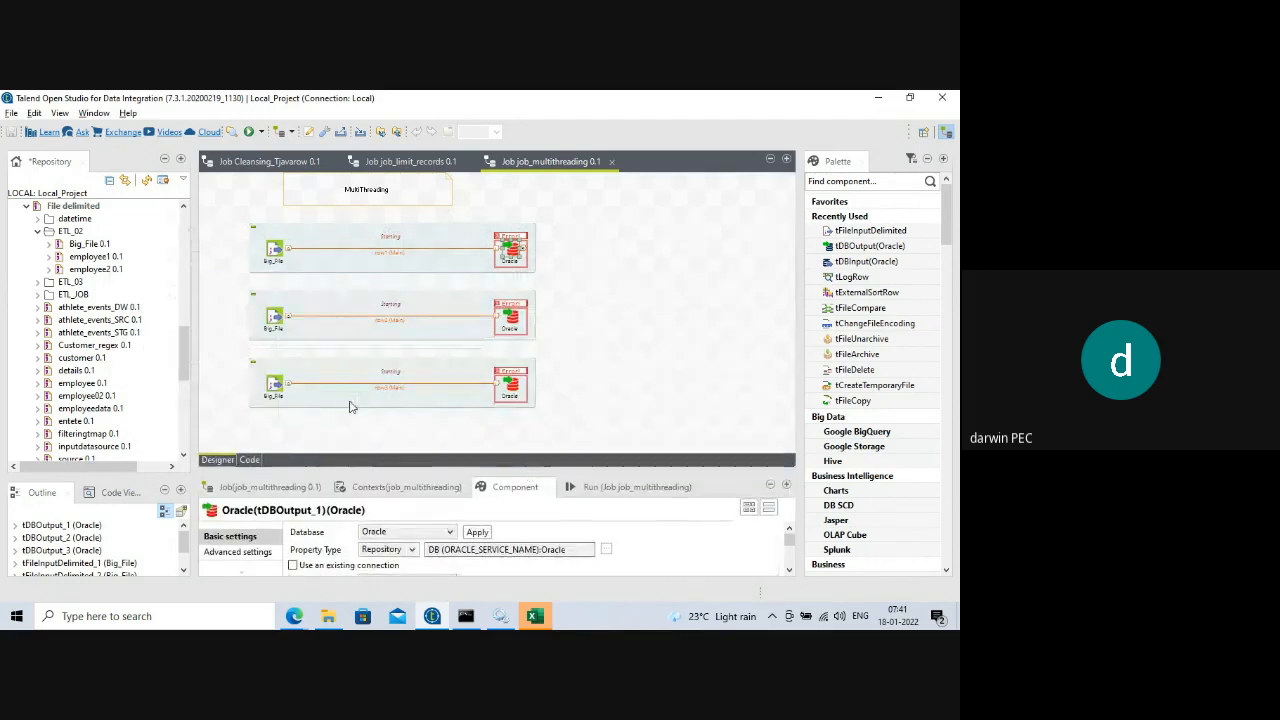
- Open the repository metadata schema of Big_File and set the Length of policyID and statecode to 200
left_click(49, 245)
double_click(93, 259)
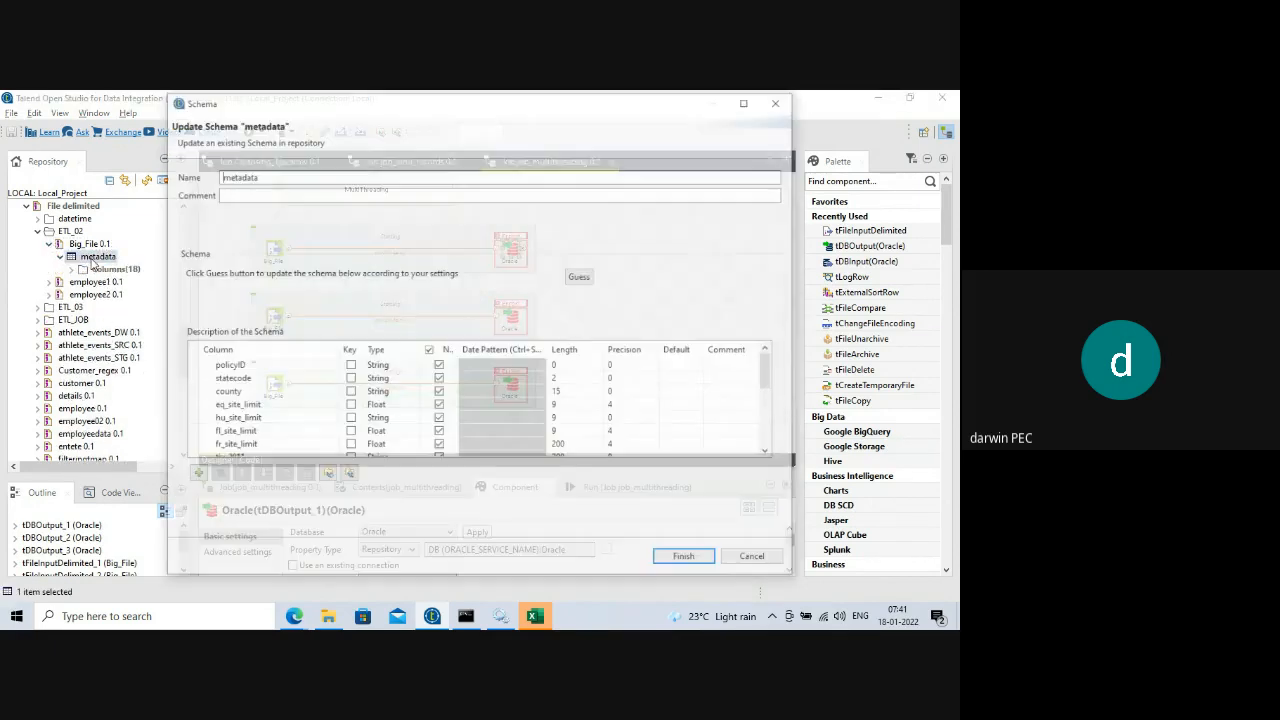
scroll(593, 400, "down", 3)
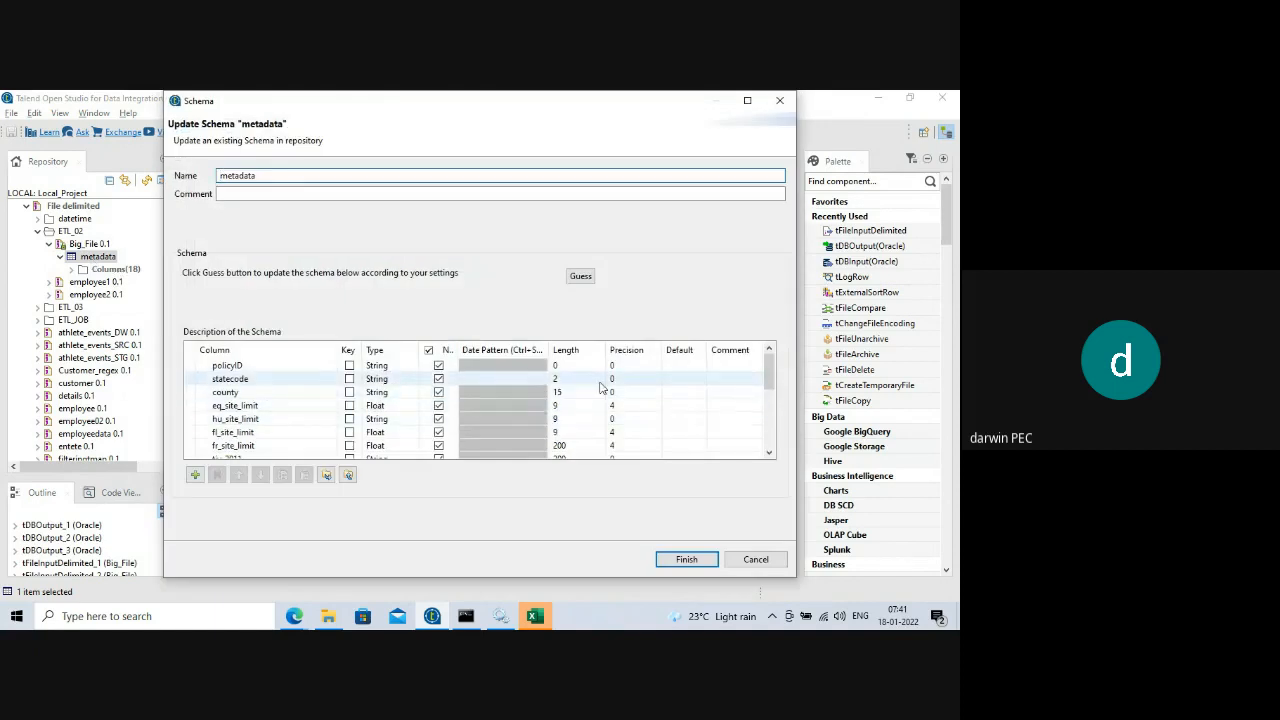
scroll(593, 400, "down", 3)
scroll(590, 405, "up", 5)
scroll(590, 408, "down", 2)
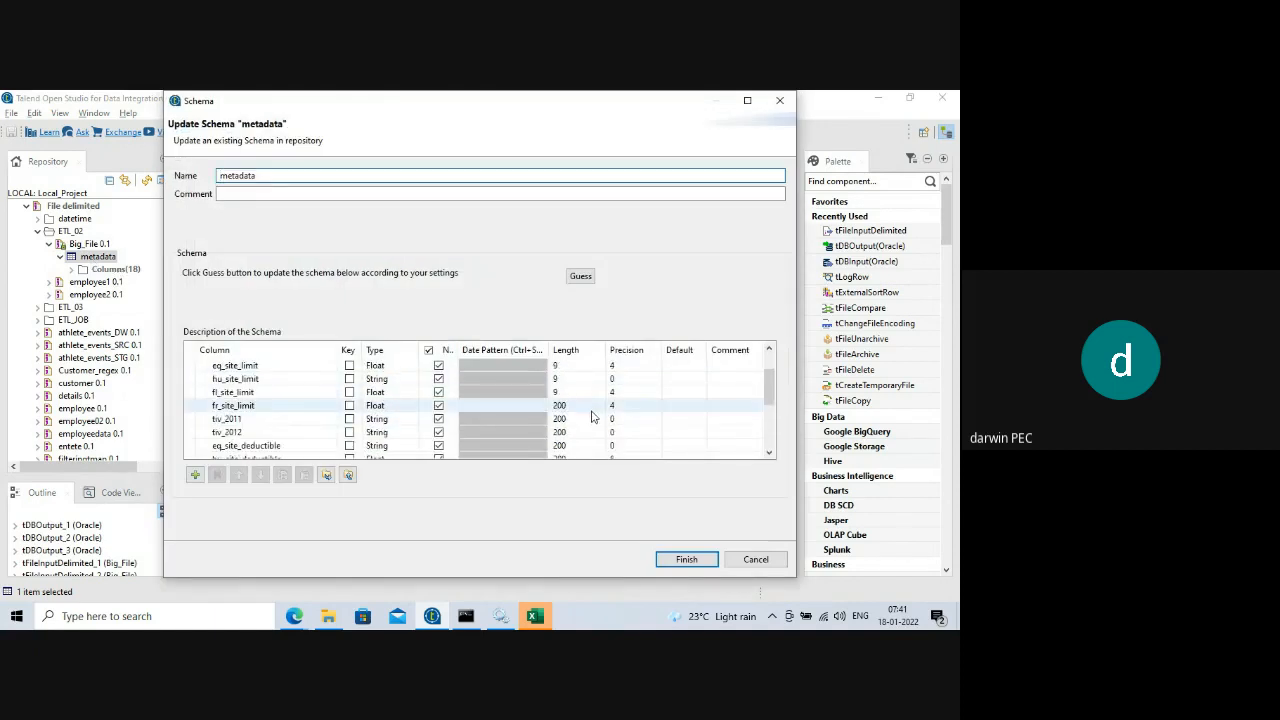
scroll(587, 413, "up", 2)
left_click(556, 365)
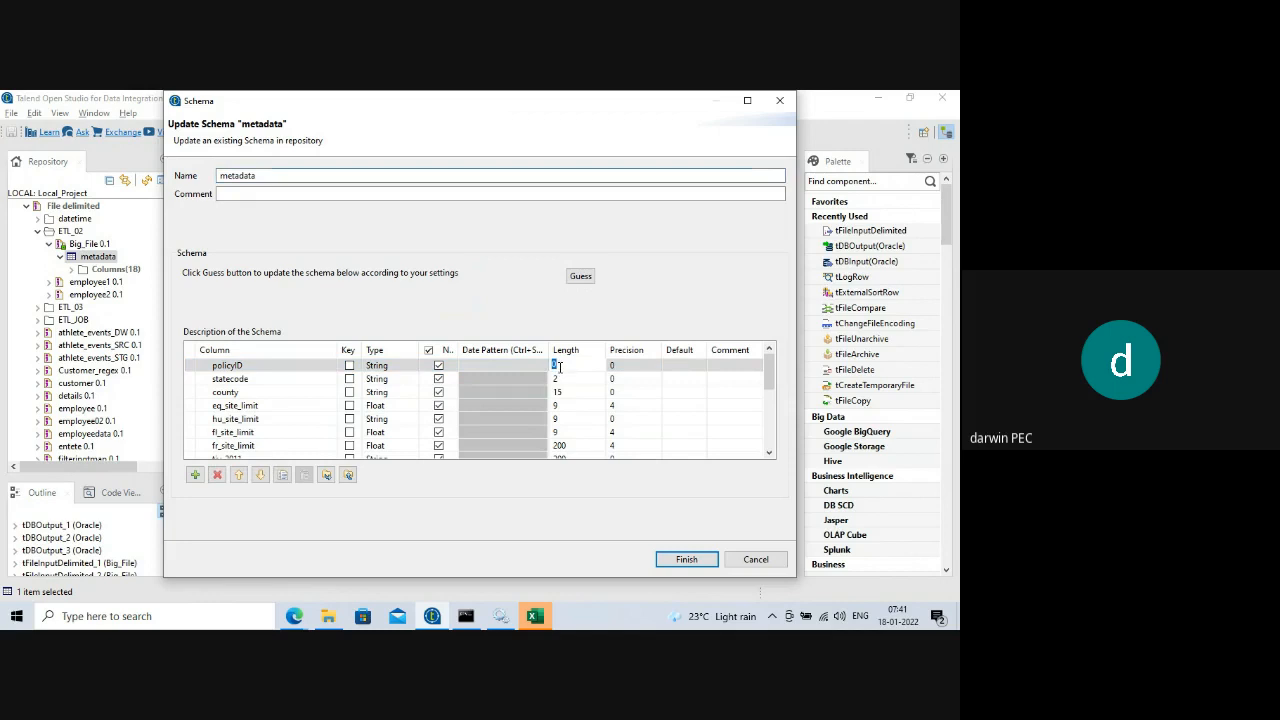
type("100")
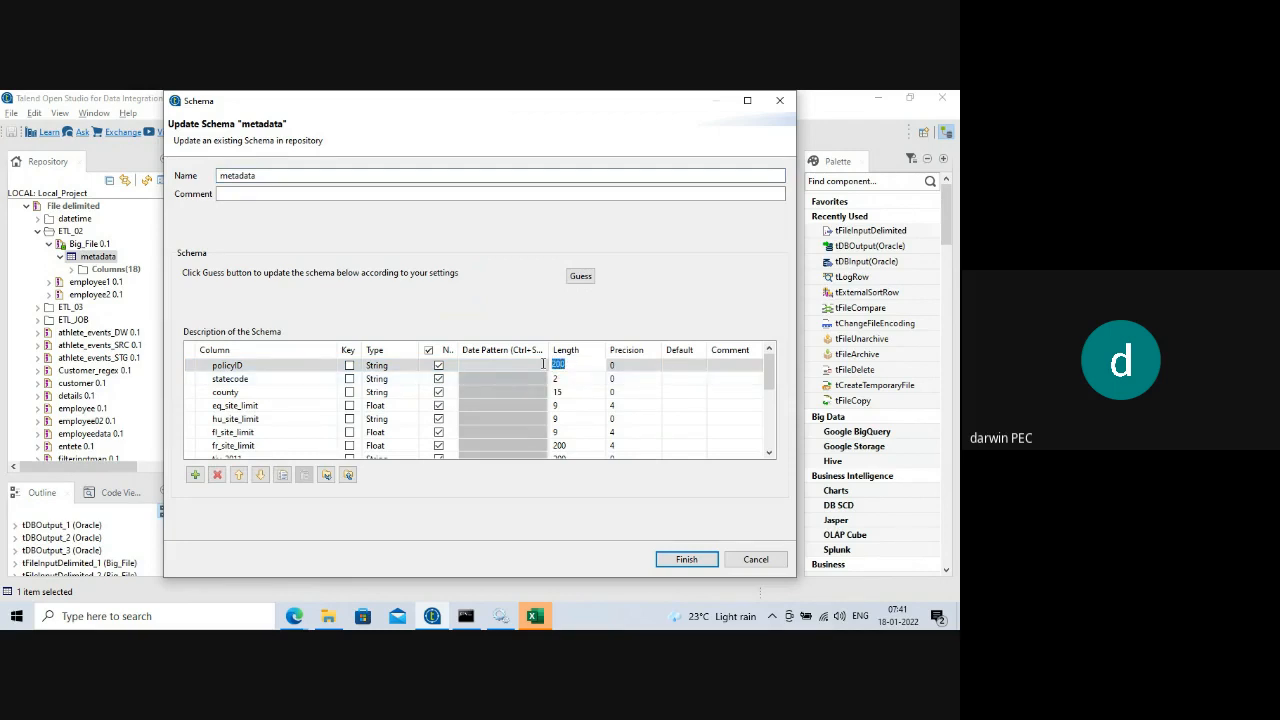
left_click(564, 379)
type("200")
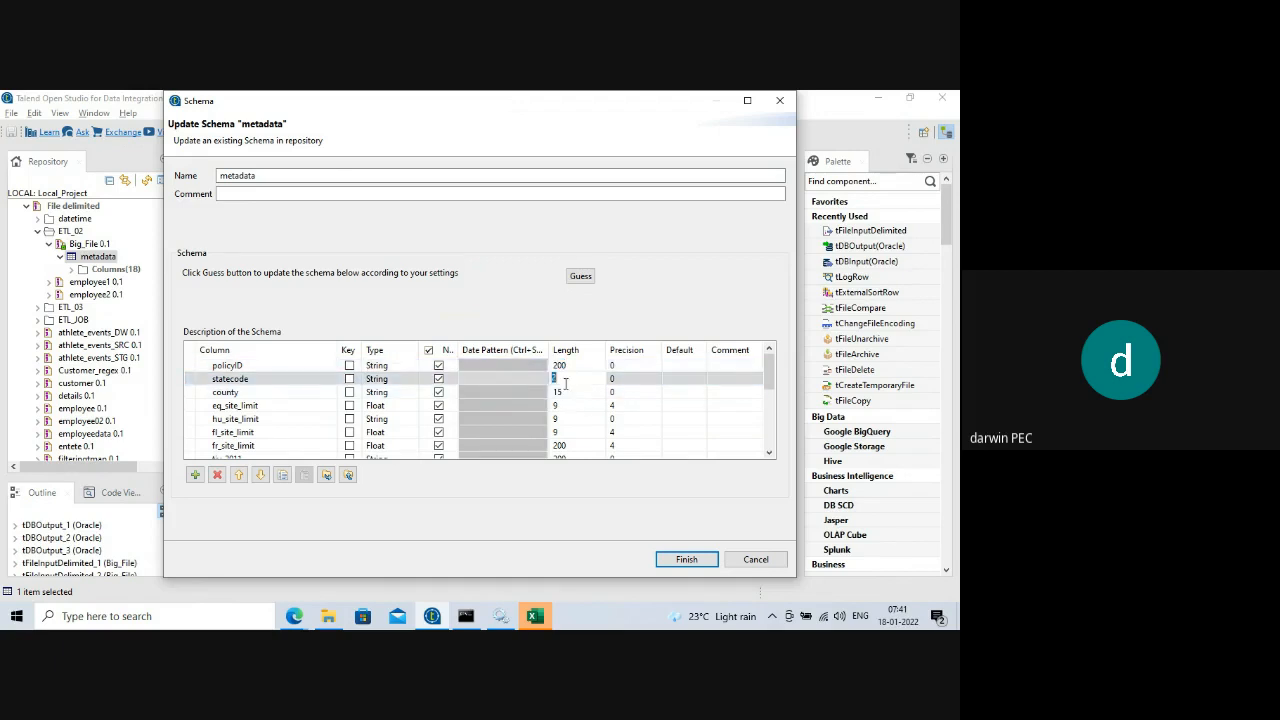
- Set the Length of county, eq_site_limit, hu_site_limit and fl_site_limit to 200 in the Big_File schema
left_click(574, 393)
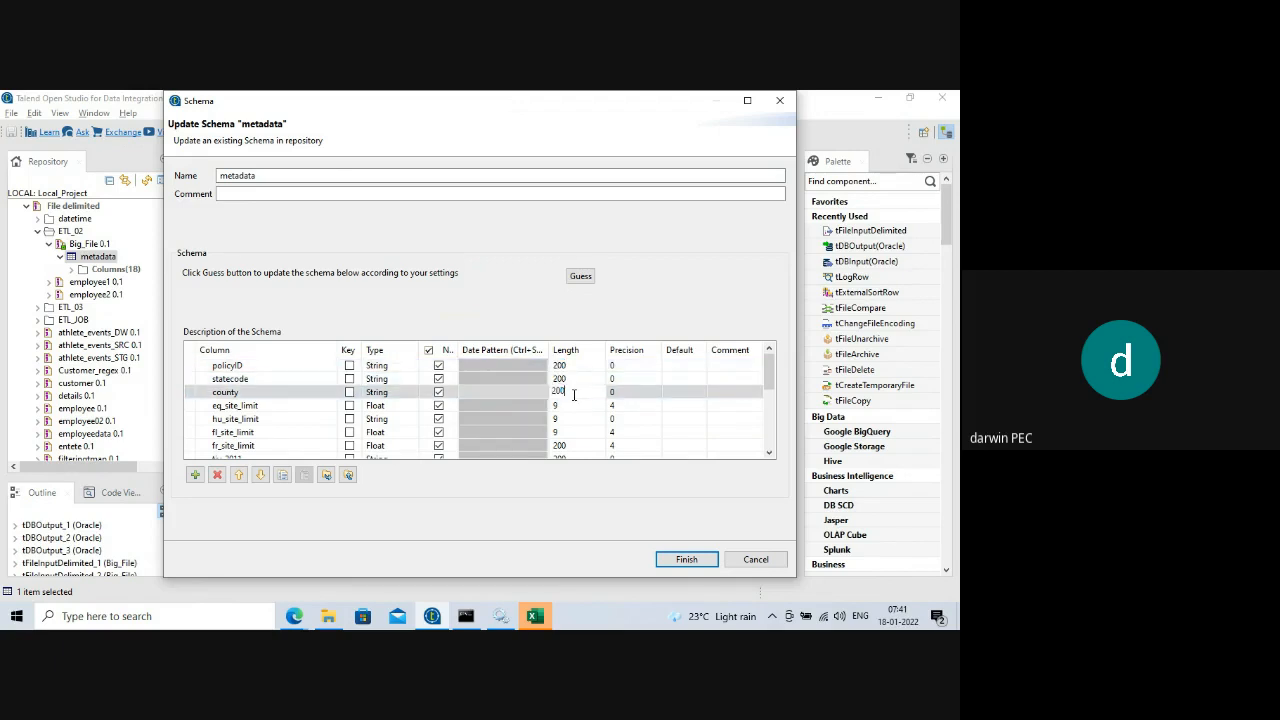
type("200")
left_click(571, 404)
type("200")
left_click(571, 418)
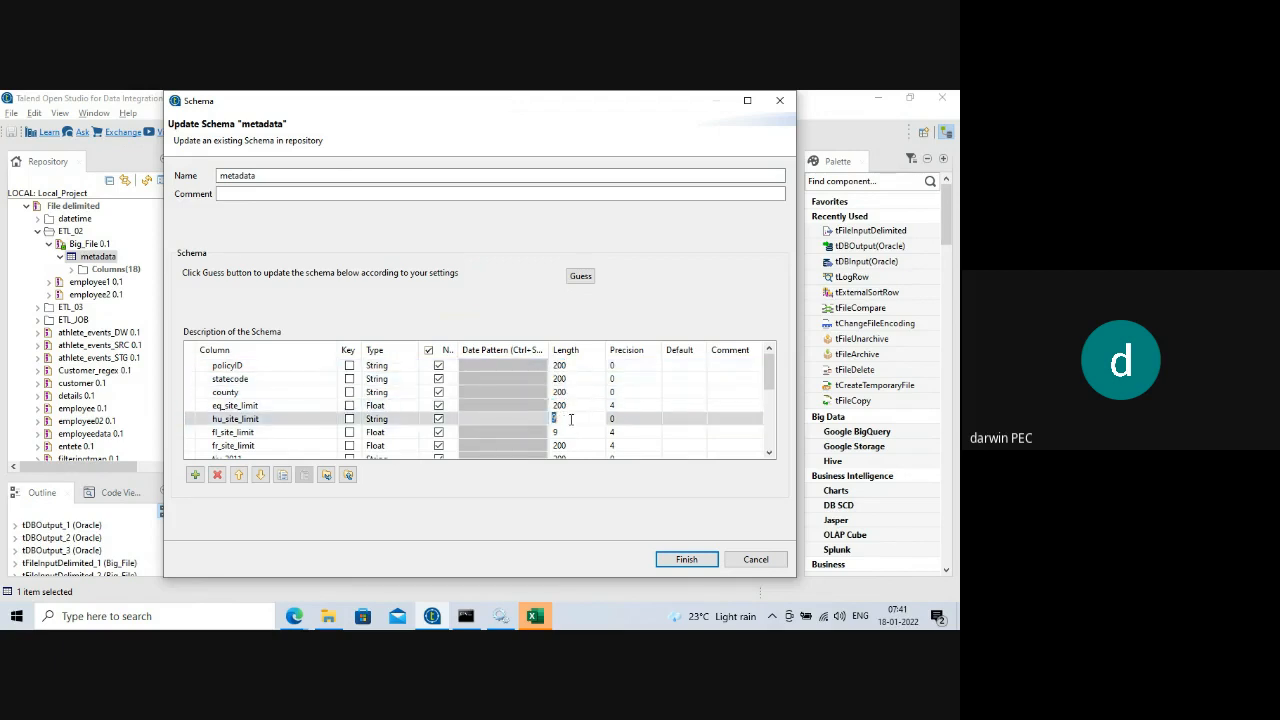
type("200")
left_click(564, 432)
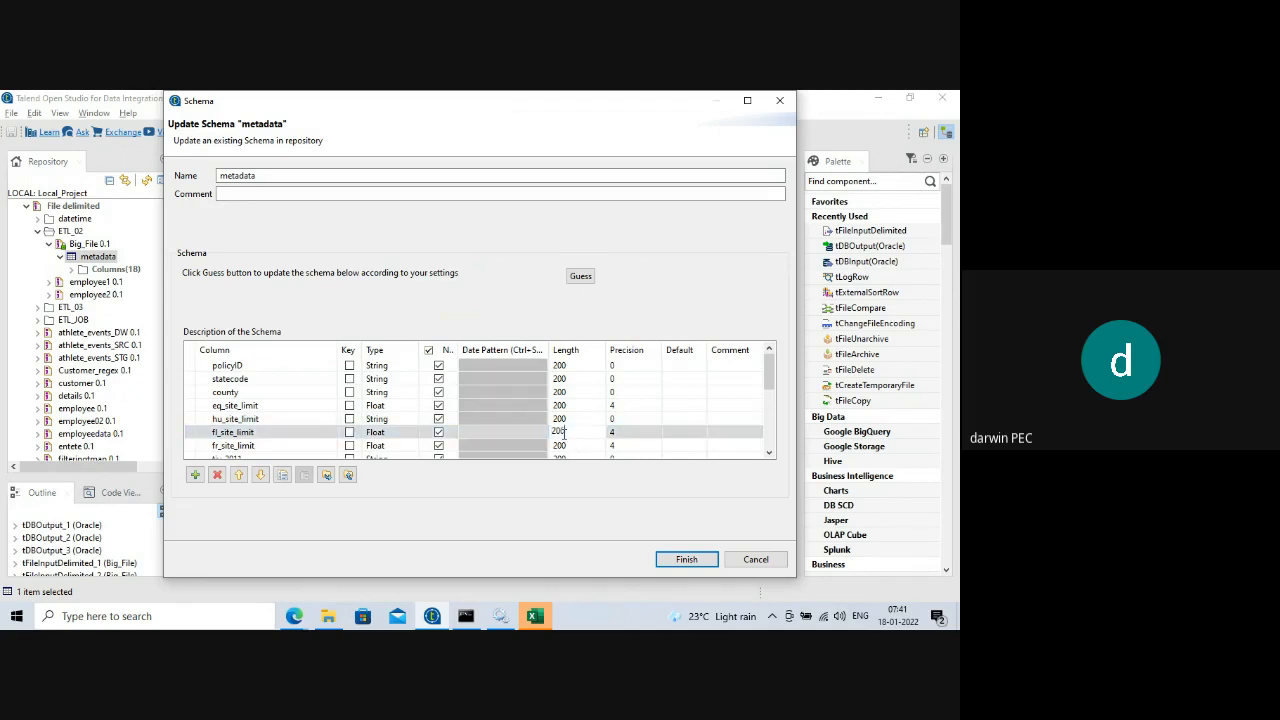
- Check the remaining column lengths, then finish the Big_File schema update and propagate the modifications to all jobs
scroll(586, 449, "down", 4)
left_click(670, 562)
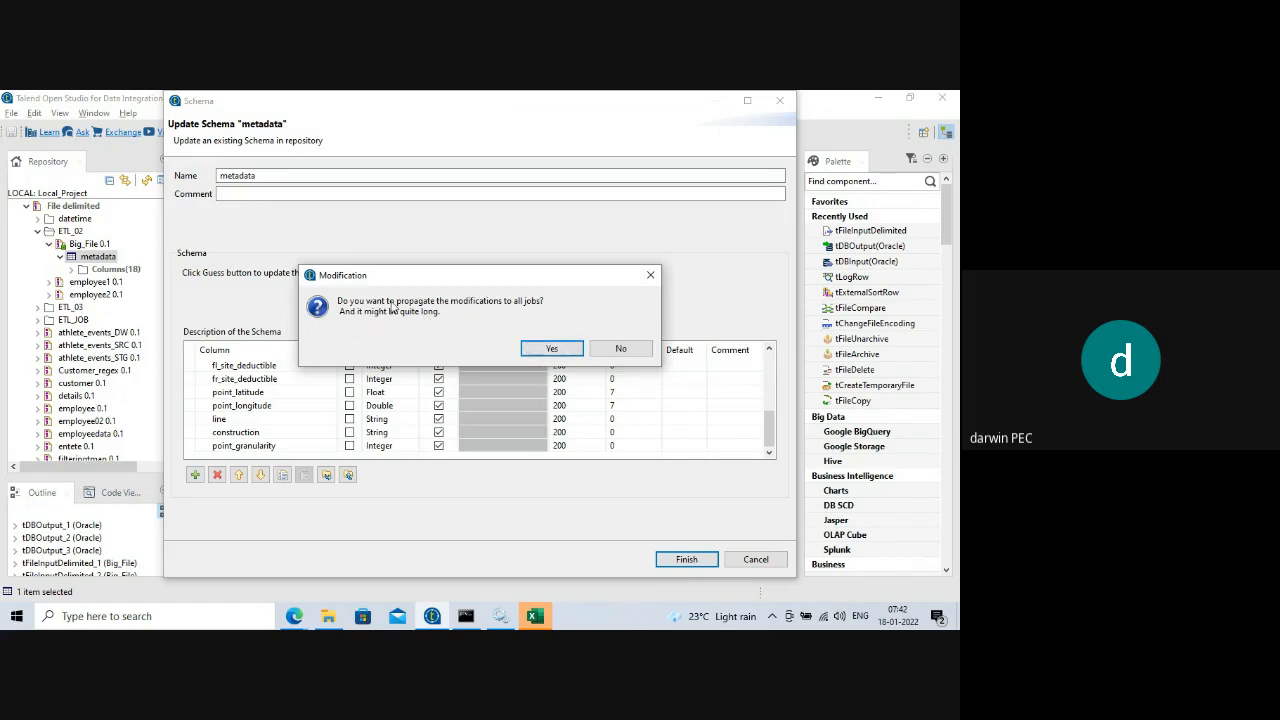
left_click(541, 352)
left_click(560, 439)
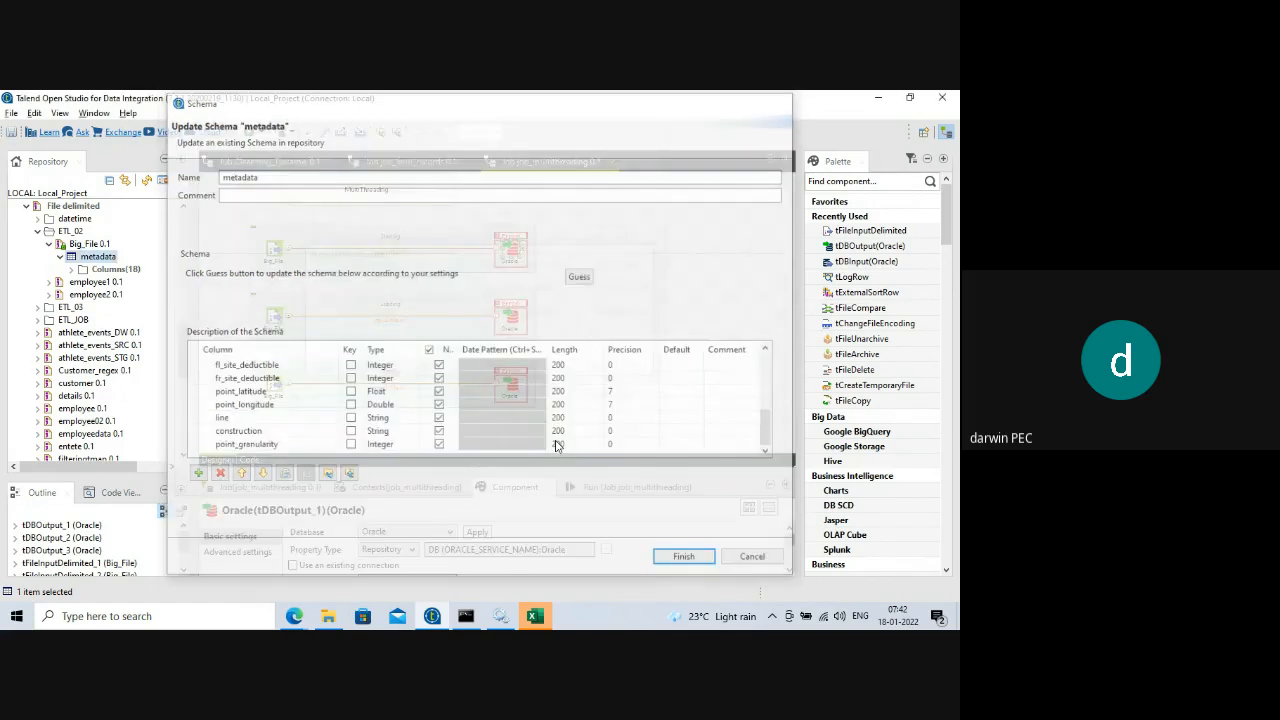
- Reopen the Big_File metadata schema to check the column lengths, then close it
left_click(48, 244)
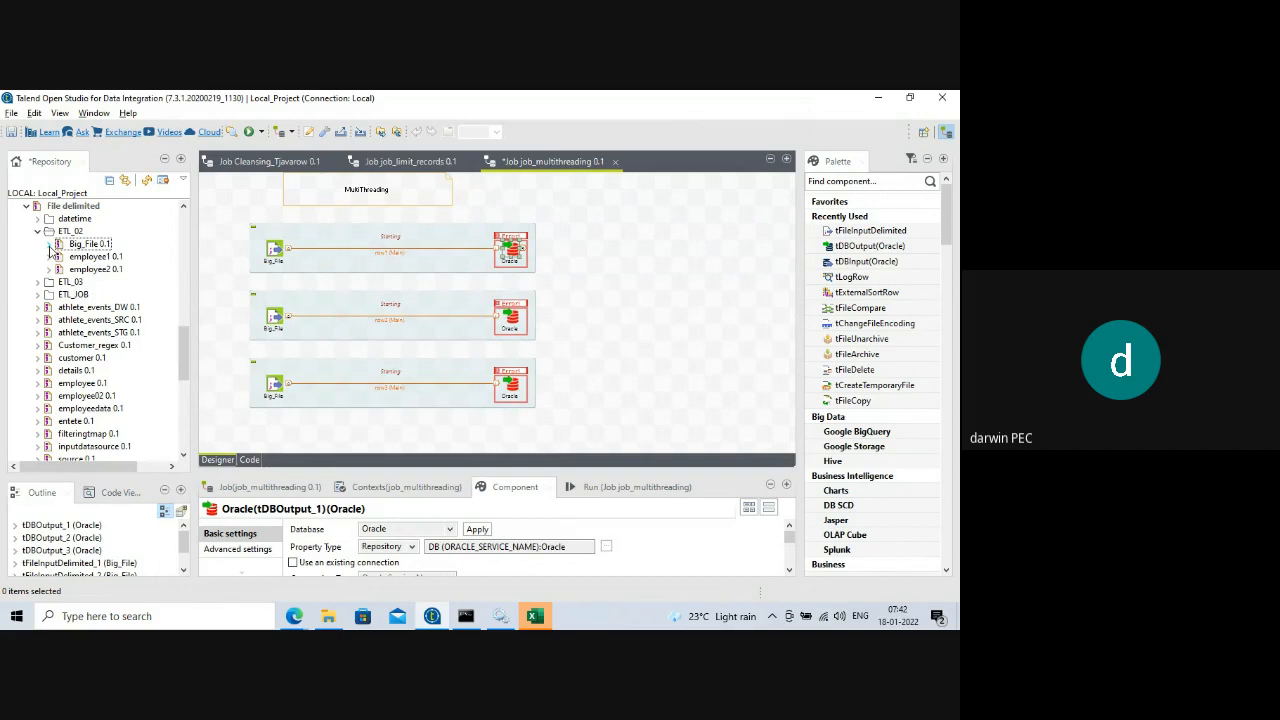
left_click(49, 245)
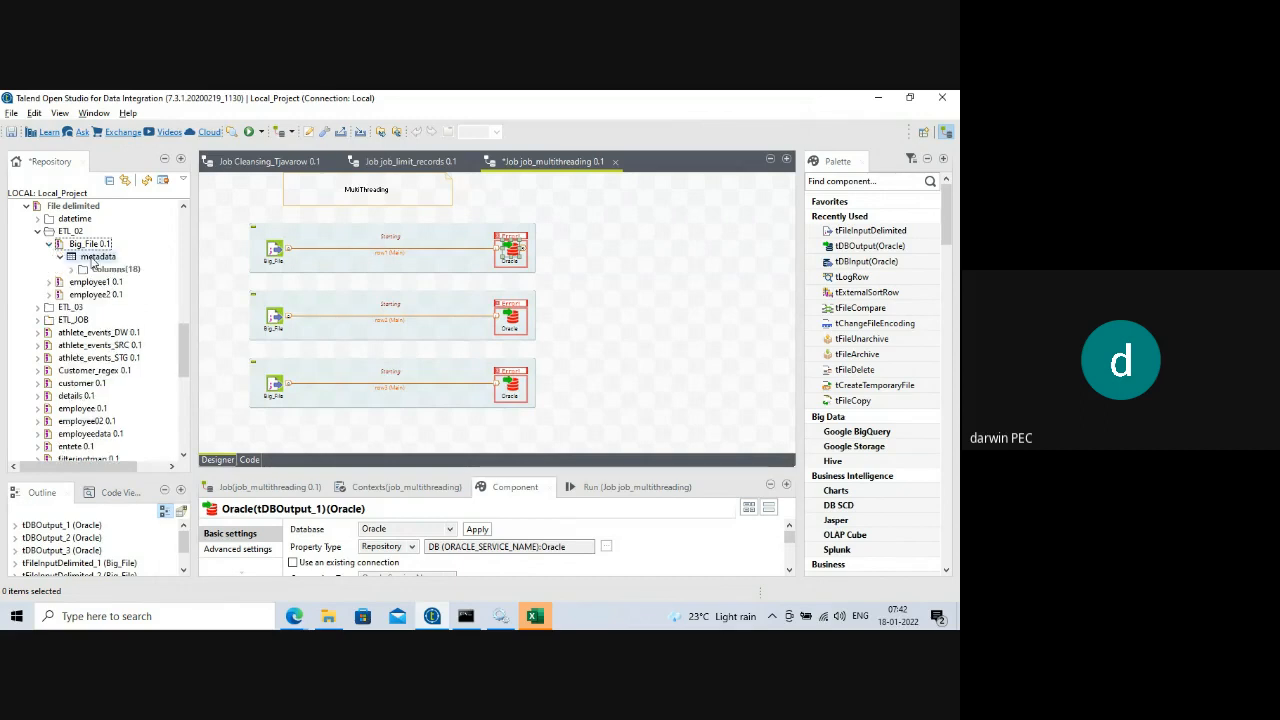
double_click(95, 257)
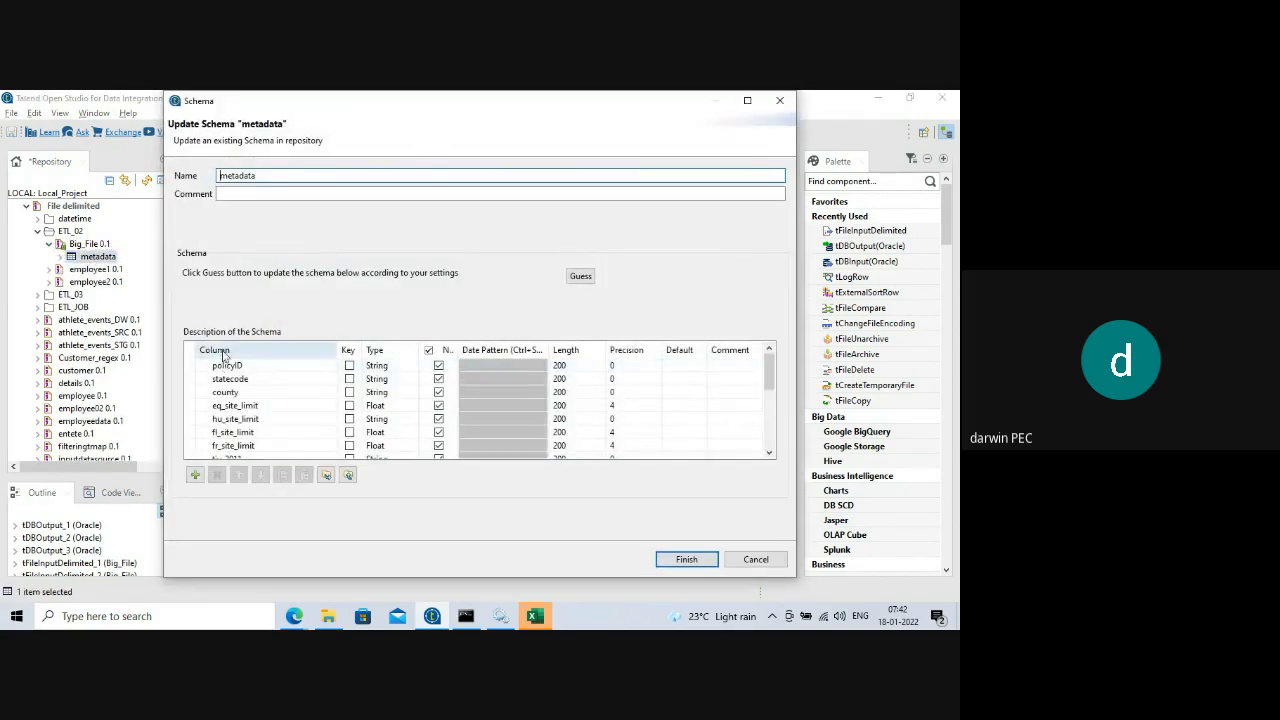
left_click(686, 560)
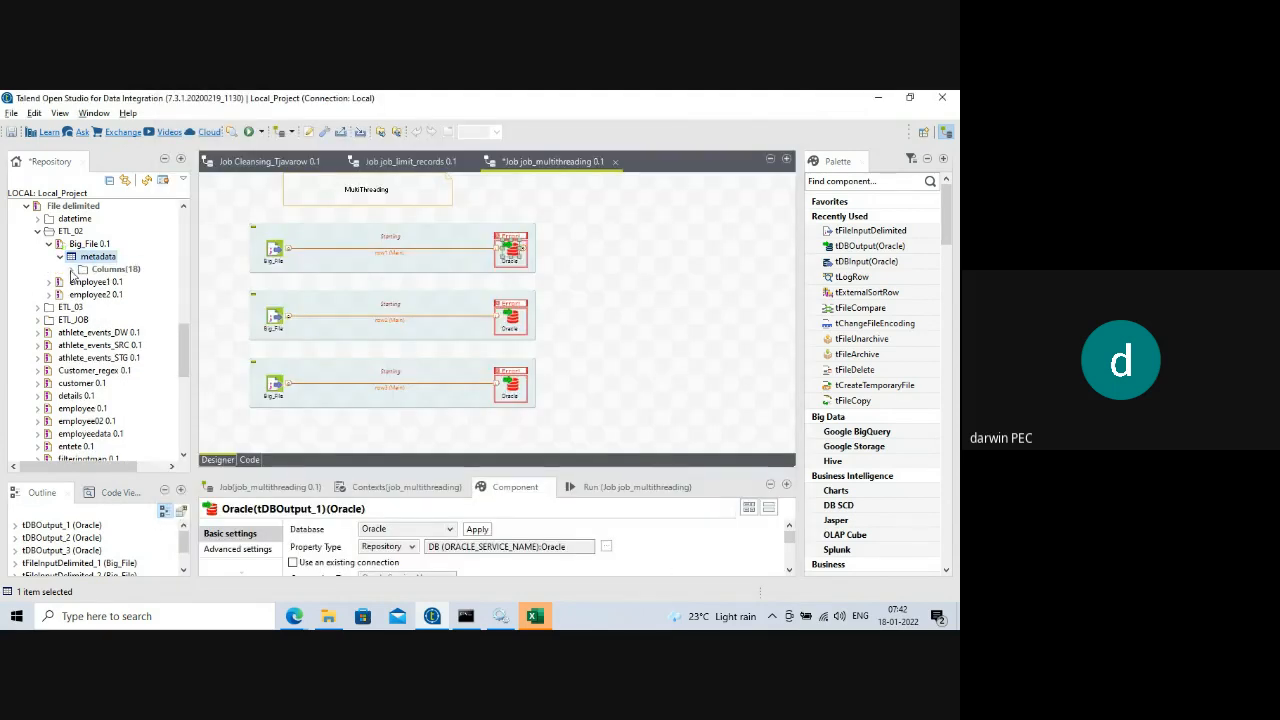
- Review the list of columns under the Big_File metadata in the repository tree and collapse it again
left_click(72, 271)
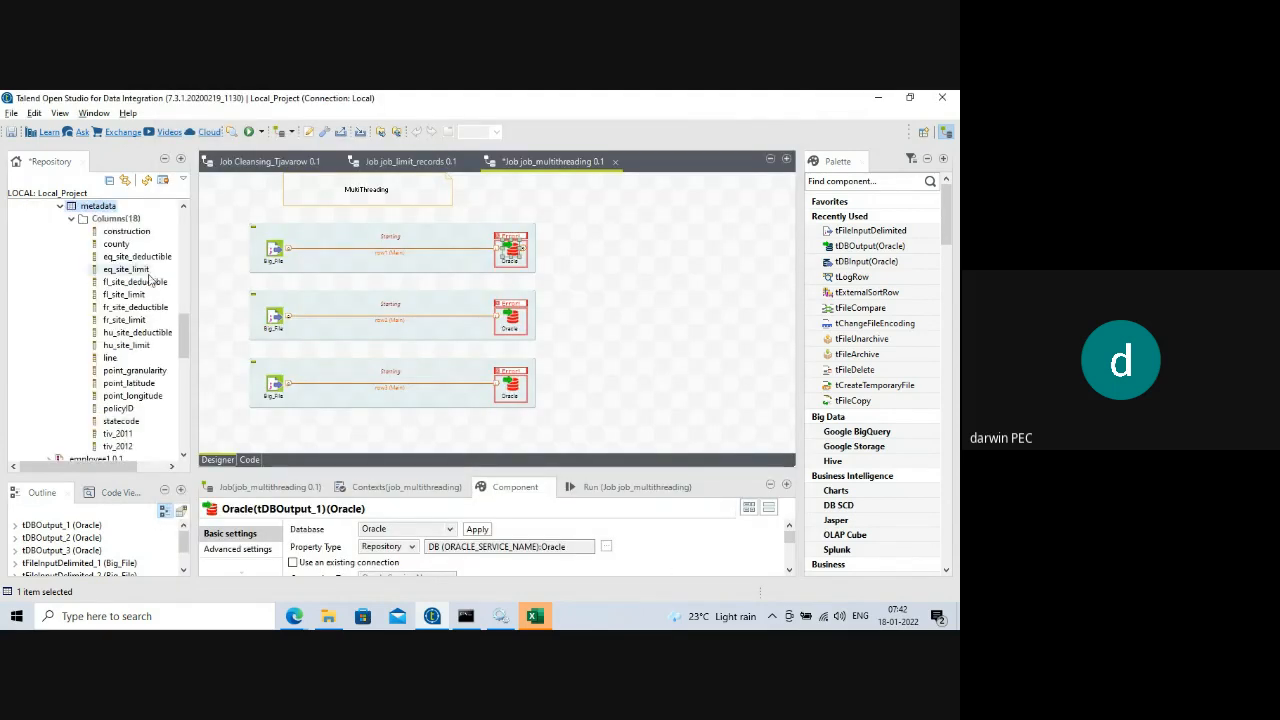
left_click_drag(197, 268, 294, 273)
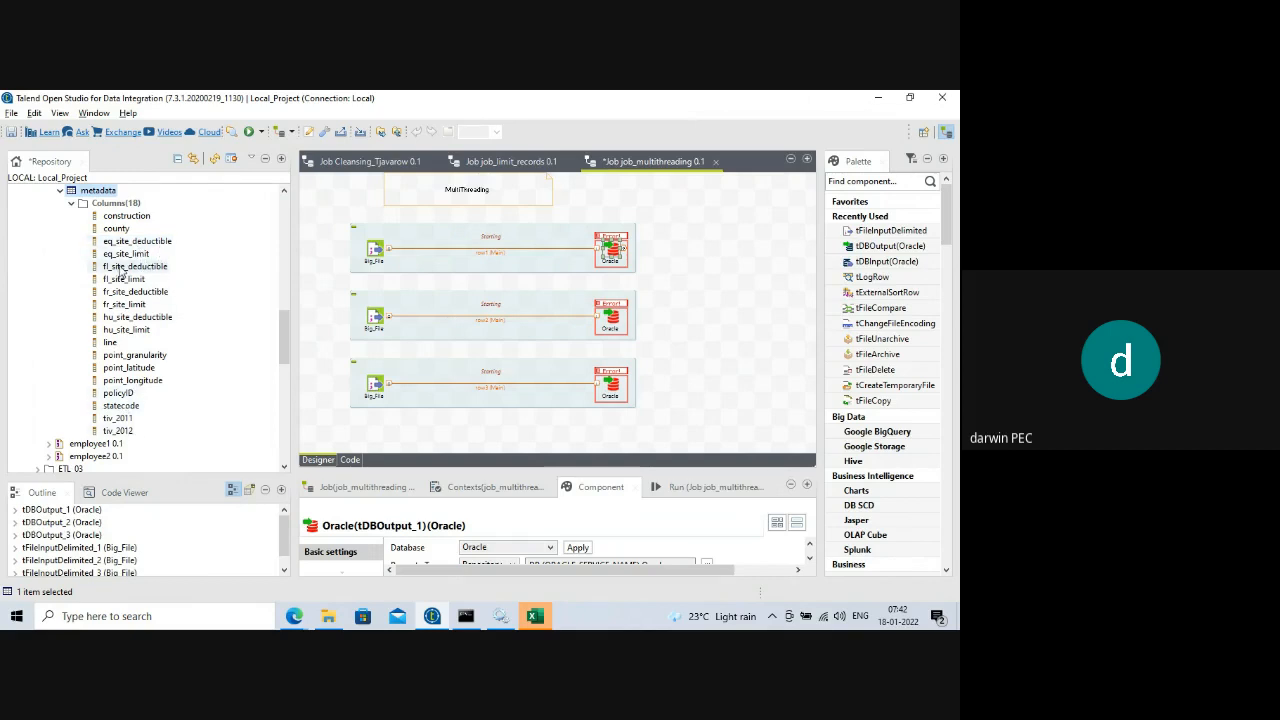
scroll(112, 258, "up", 1)
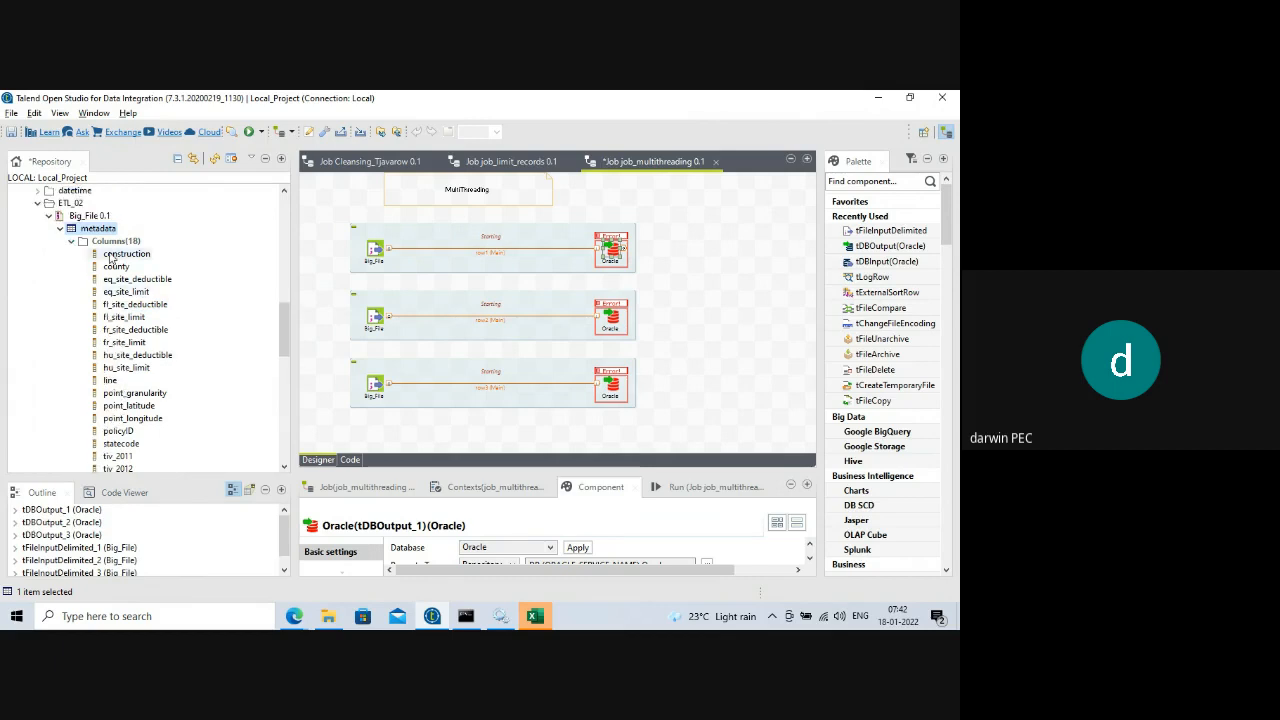
left_click(71, 242)
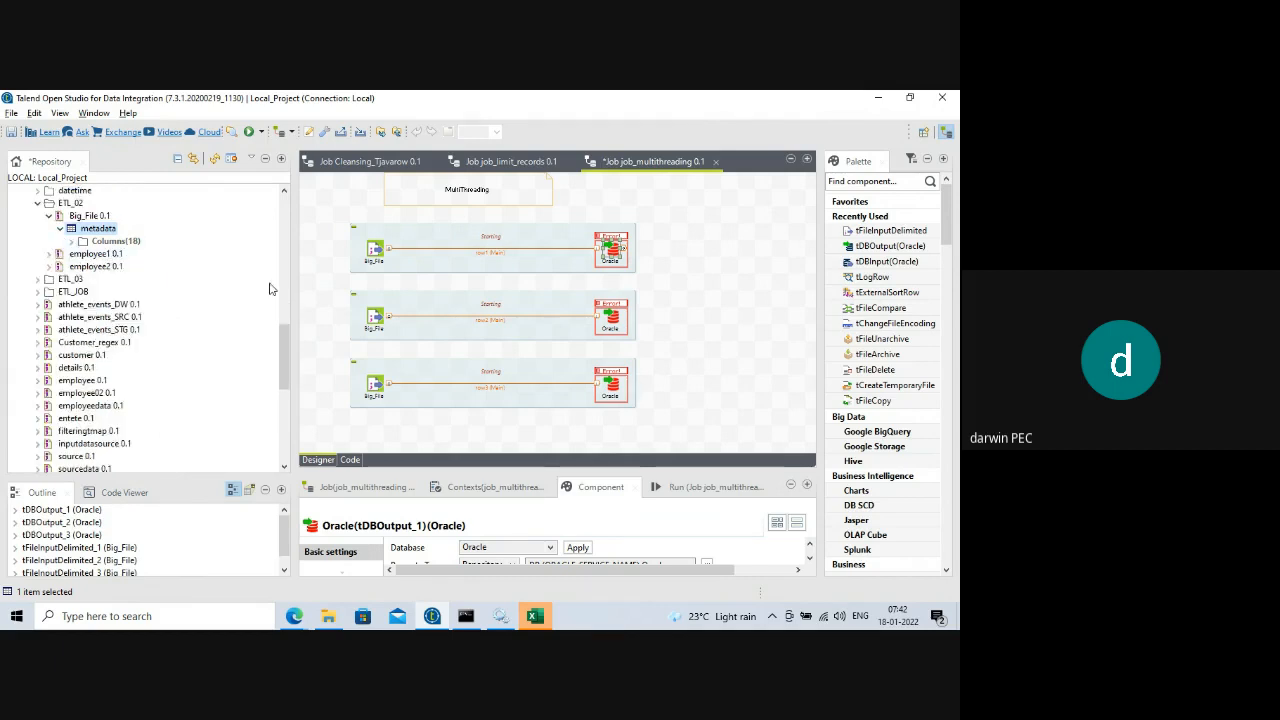
- Make more room for the job design and run output, and run job_multithreading with the corrected schema
left_click_drag(291, 283, 188, 283)
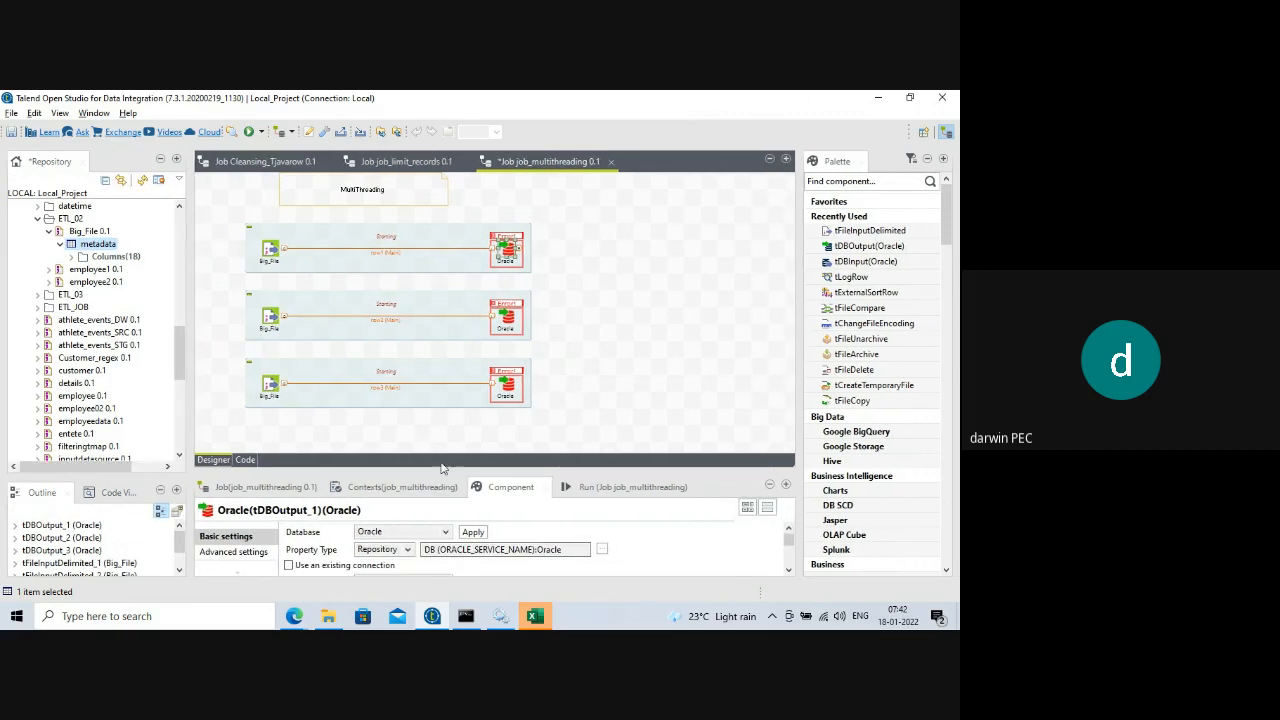
left_click_drag(429, 469, 429, 431)
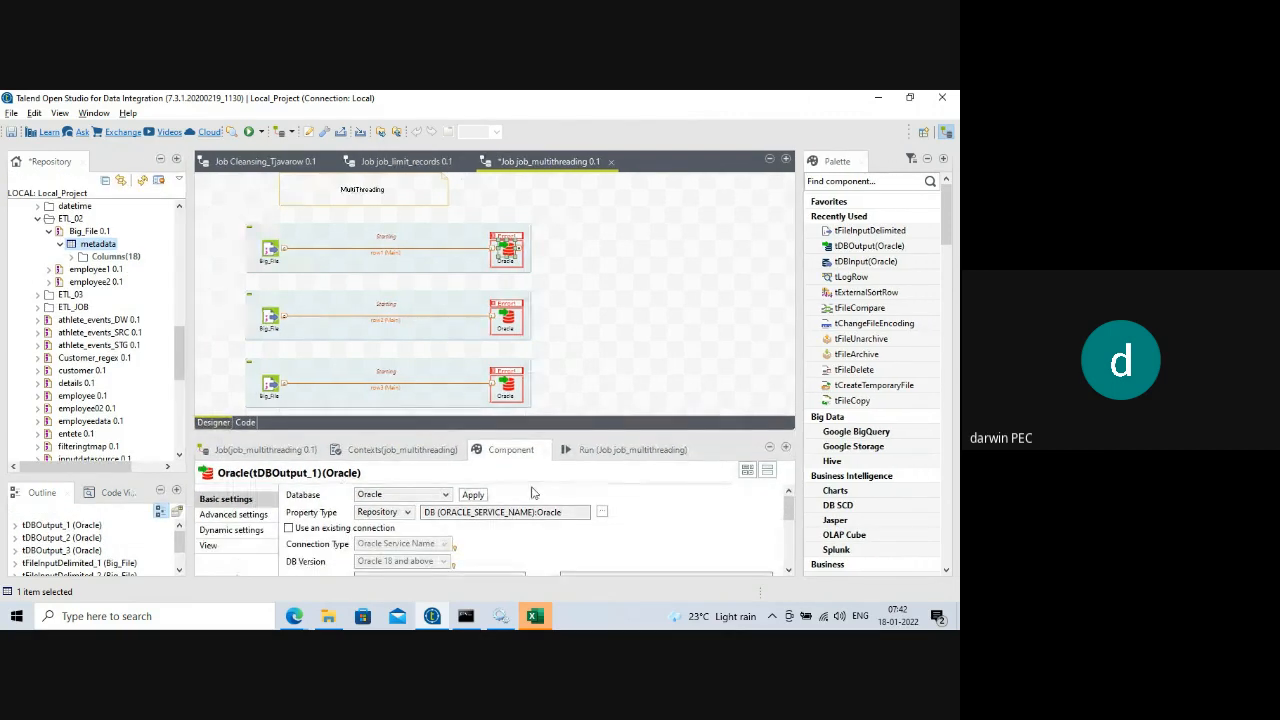
left_click(594, 452)
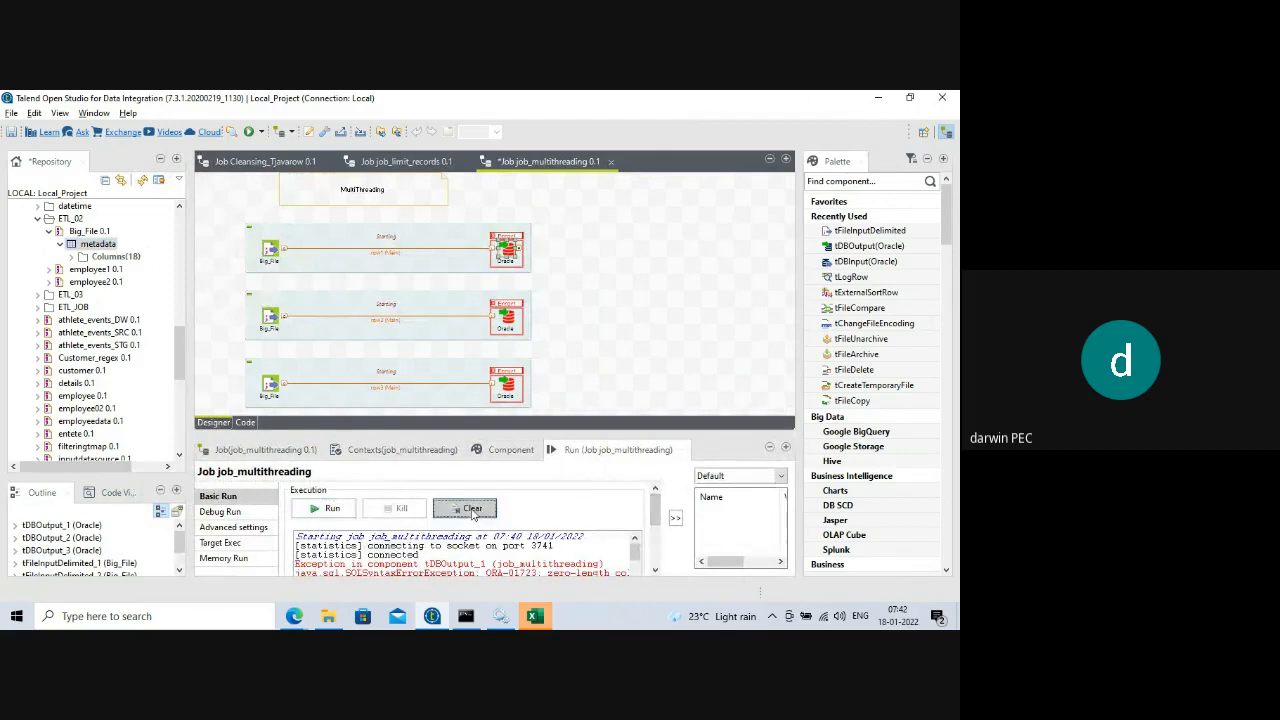
left_click(333, 509)
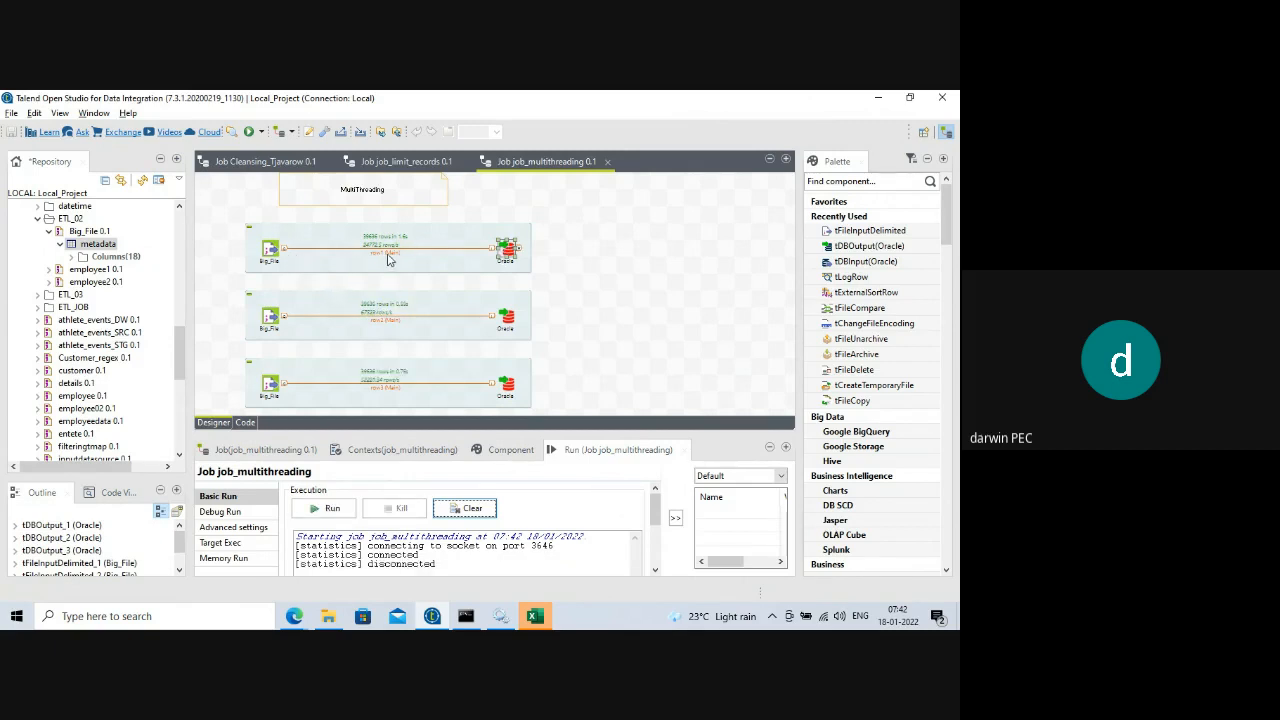
- Review the row statistics of the three subjobs, and run job_multithreading again with a cleared console
left_click(312, 243)
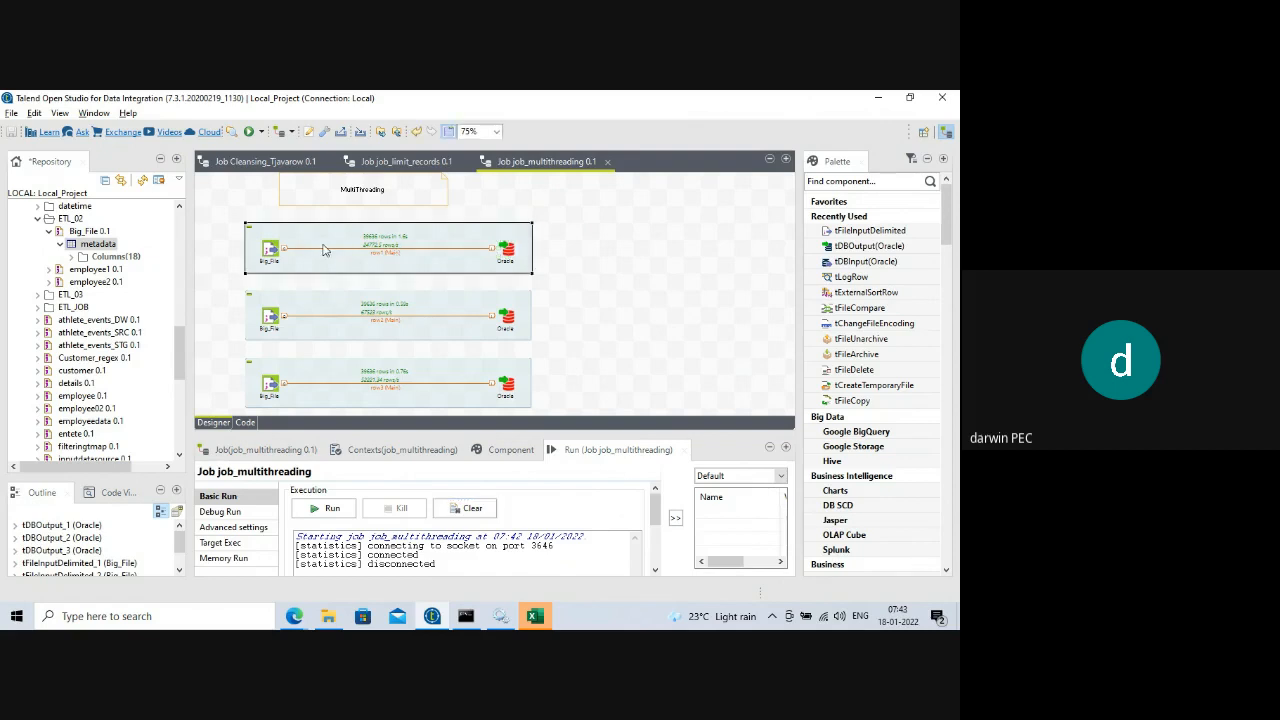
left_click(342, 311)
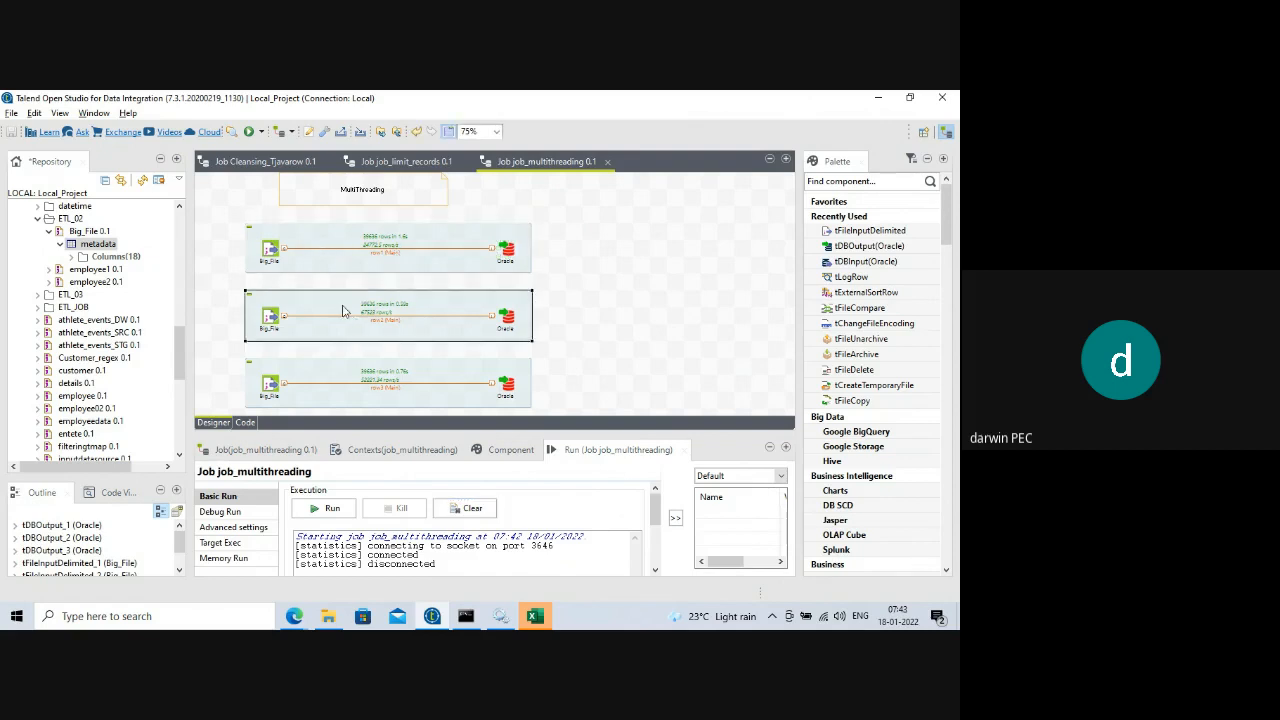
left_click(361, 376)
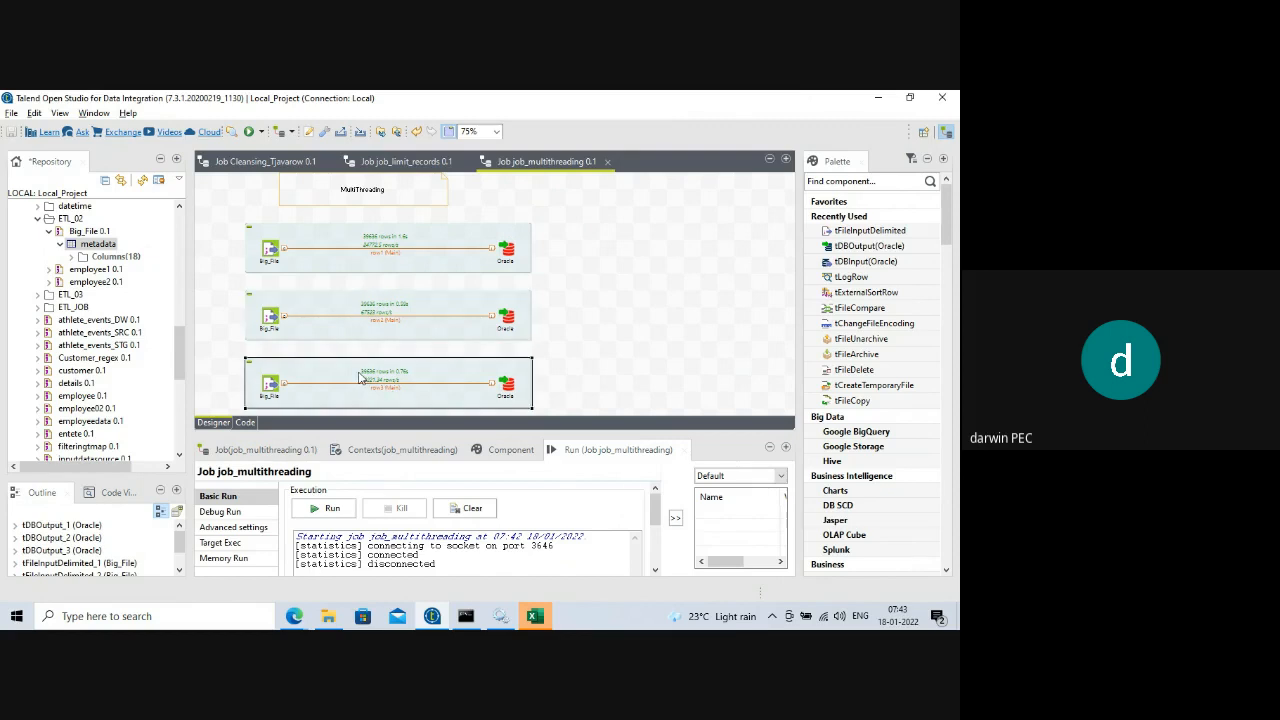
left_click(466, 508)
left_click(330, 510)
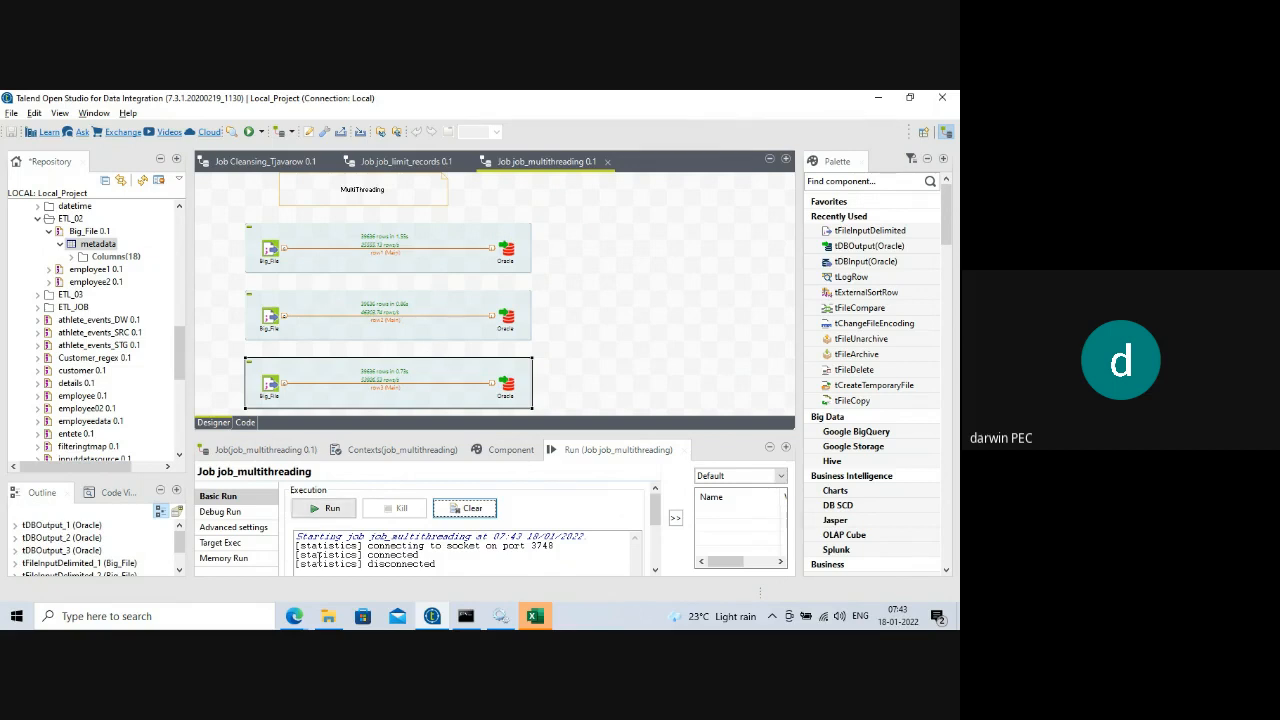
- Switch to the Google Meet call, mute the microphone and return to Talend Open Studio
mouse_move(294, 616)
left_click(358, 568)
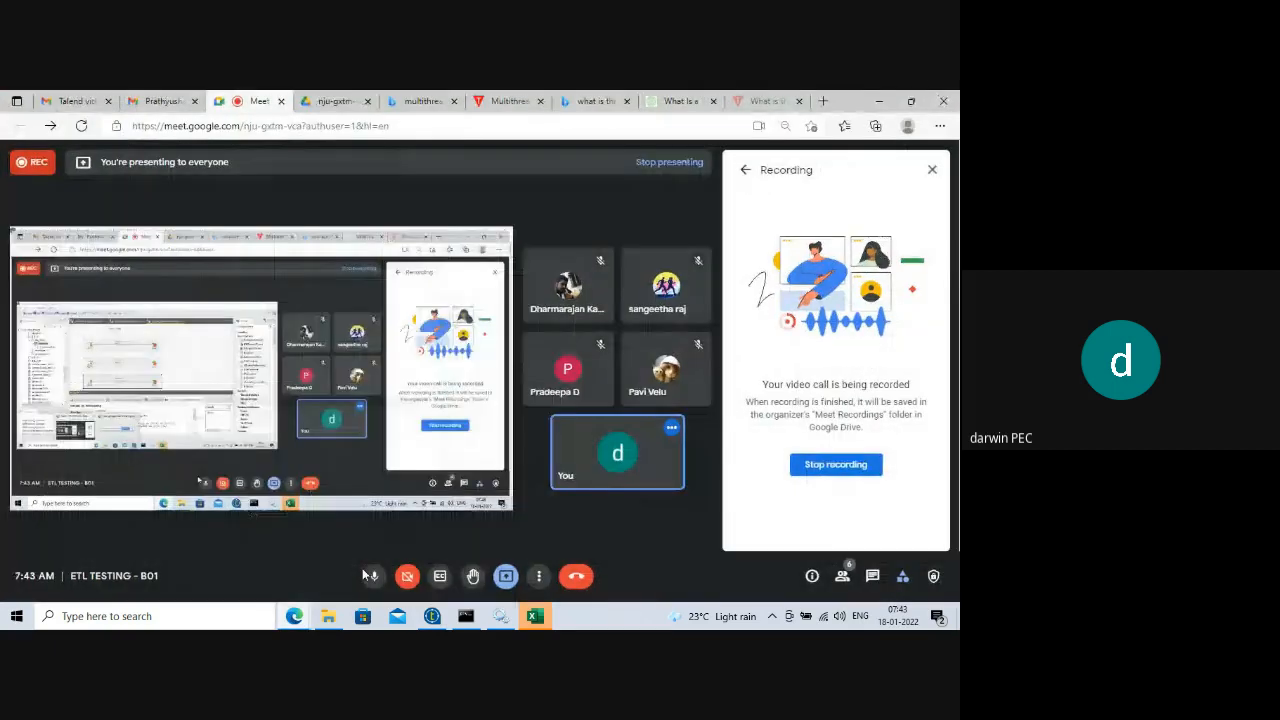
left_click(362, 568)
left_click(876, 106)
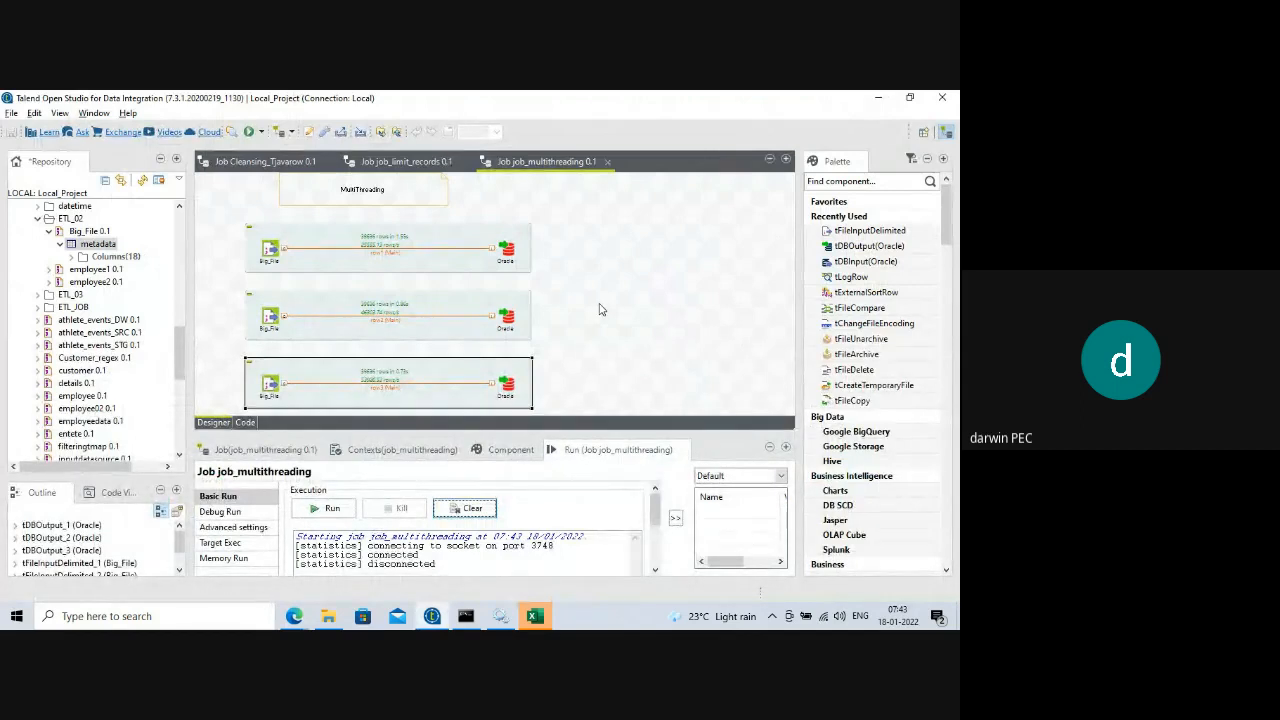
- Switch to the Google Meet call, turn the microphone back on and return to Talend Open Studio
mouse_move(294, 616)
left_click(186, 561)
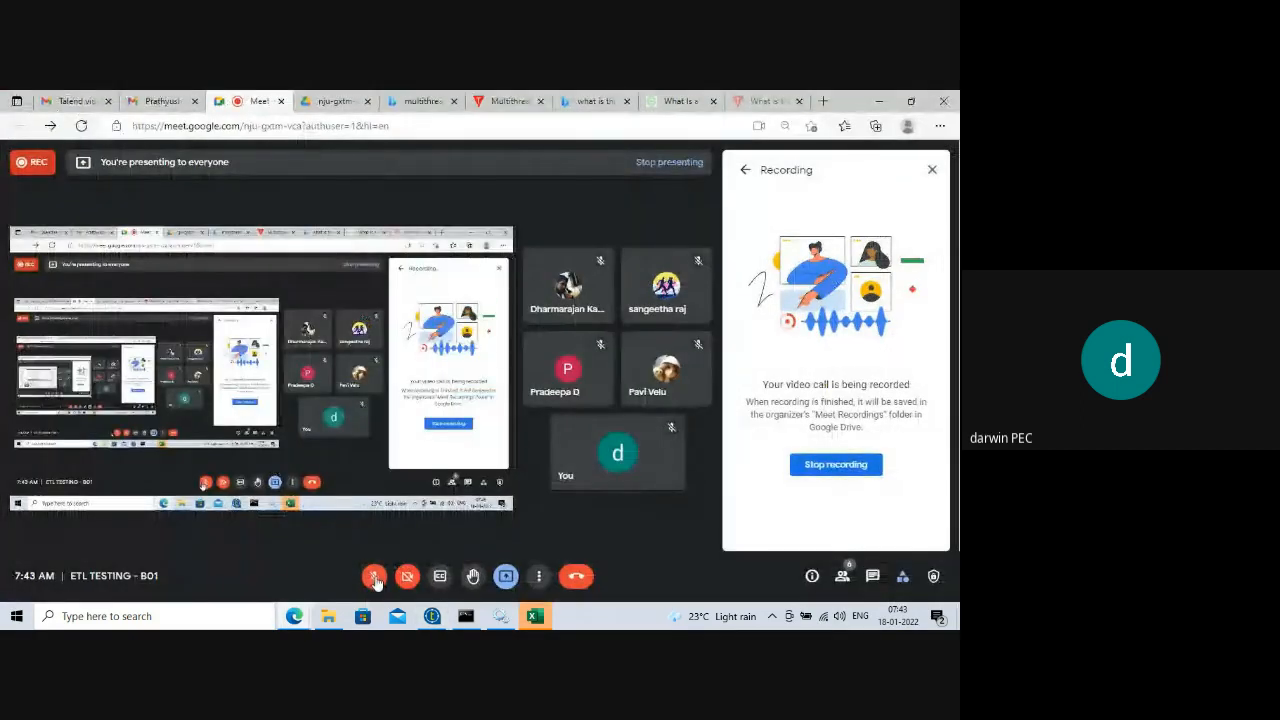
left_click(373, 578)
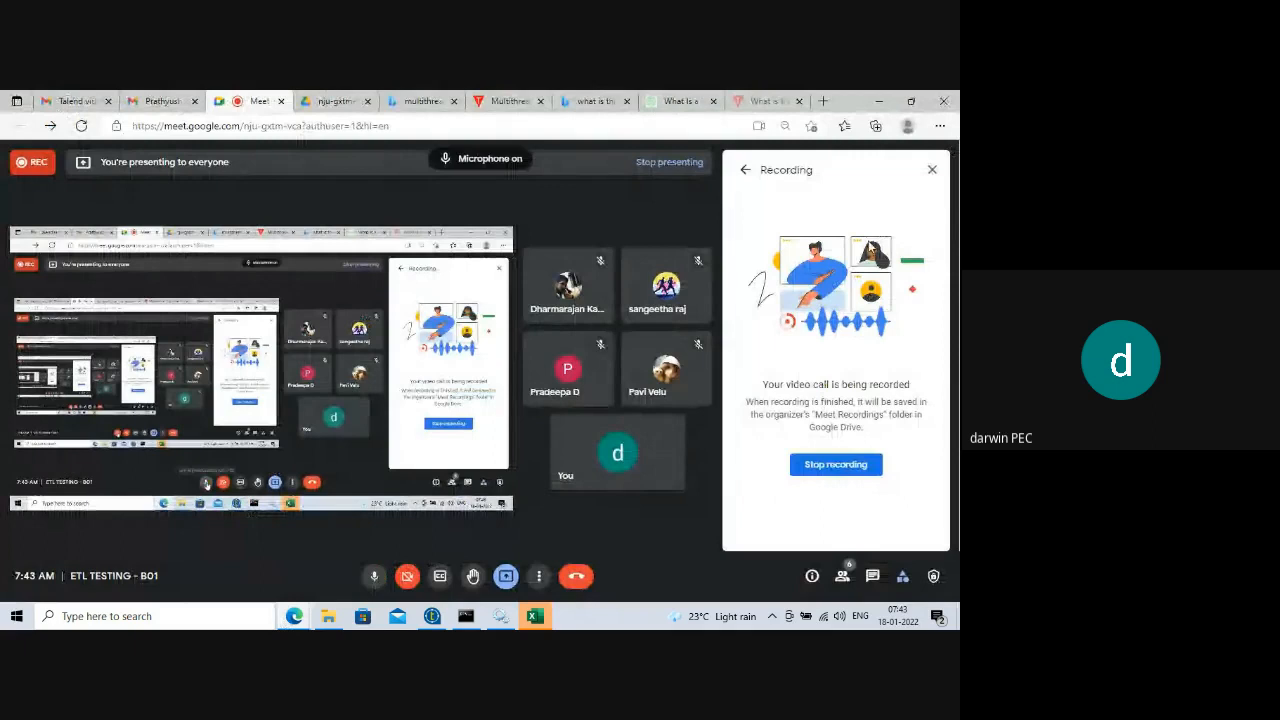
left_click(880, 102)
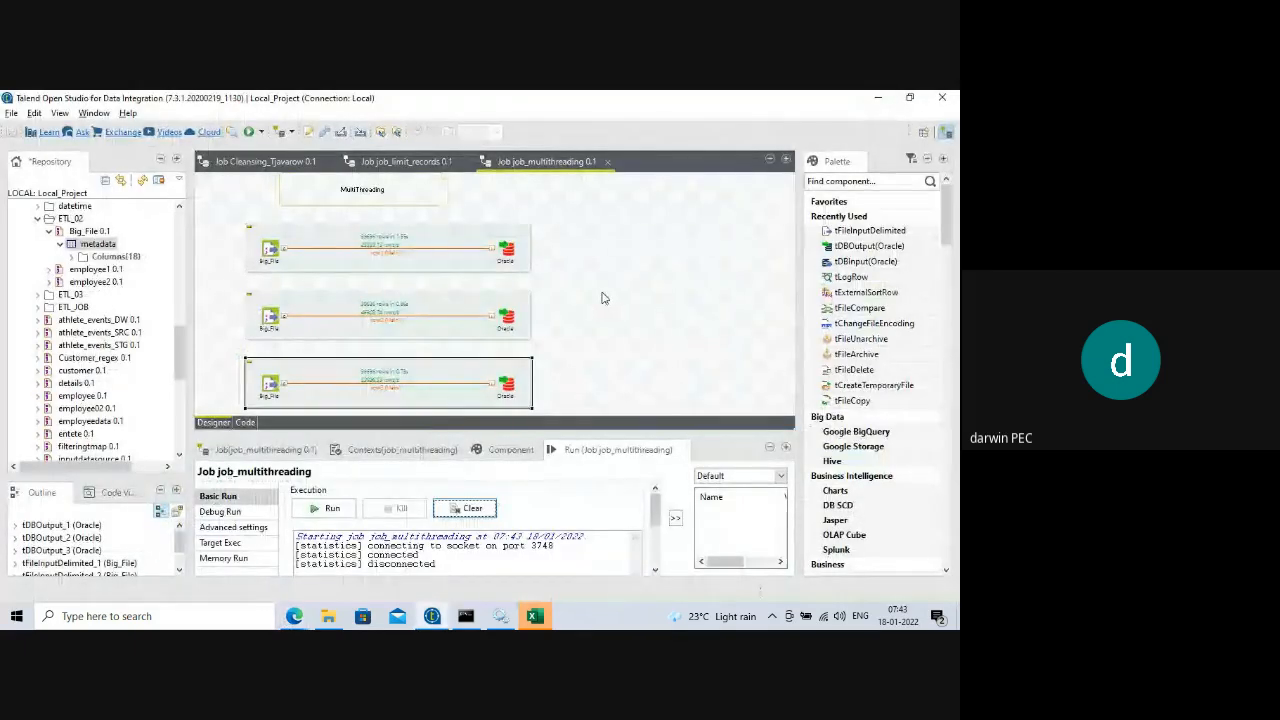
- Set the label format of the first subjob's Big_File input component to Big_File_loan
left_click_drag(528, 428, 527, 482)
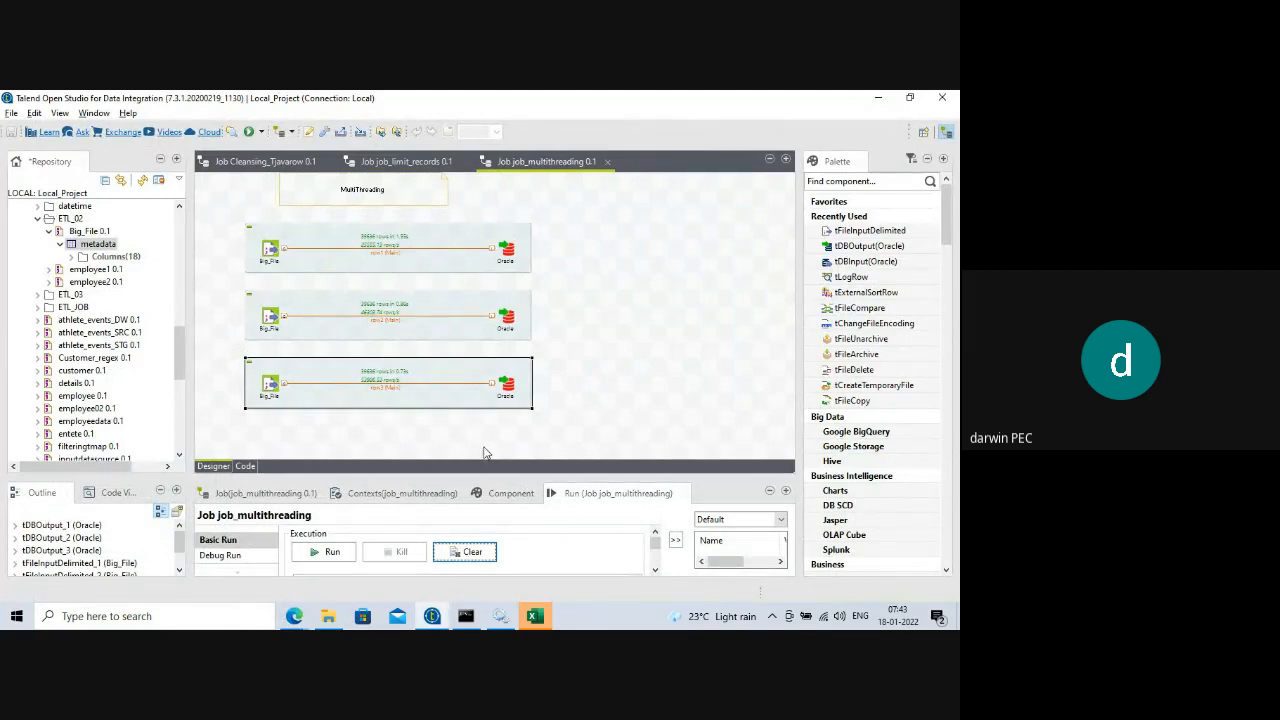
left_click(271, 250)
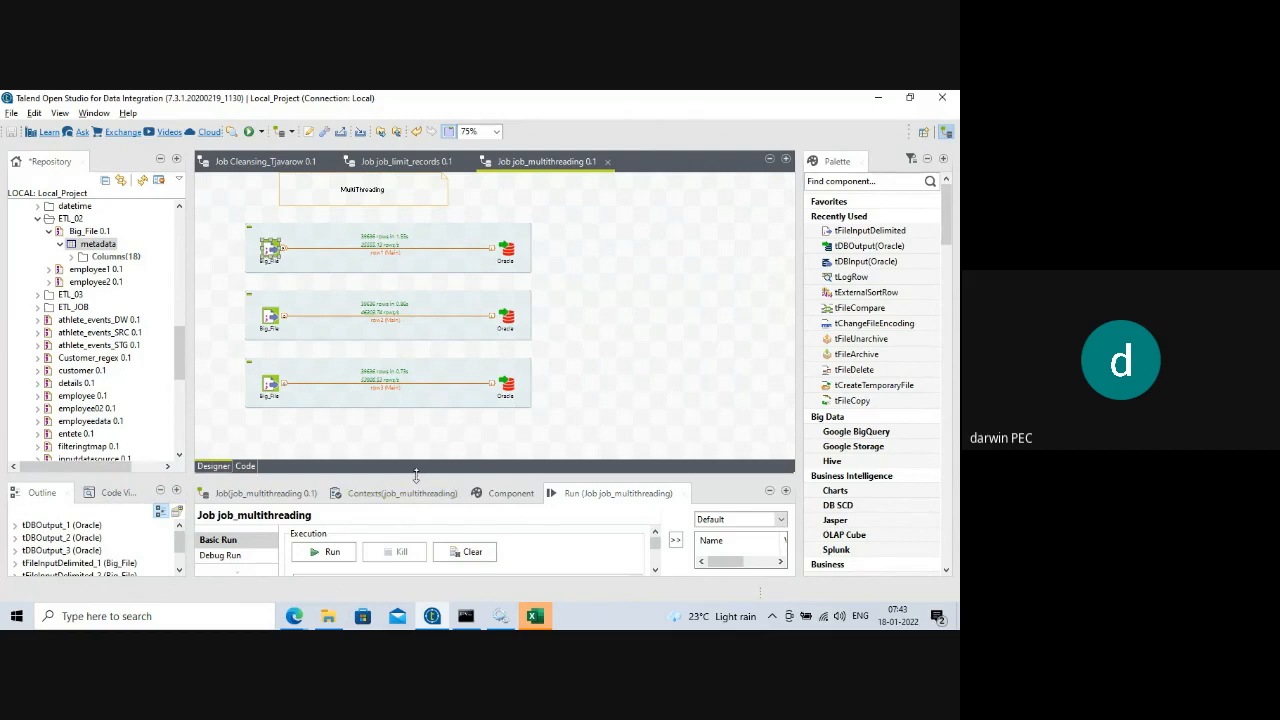
left_click_drag(412, 474, 405, 327)
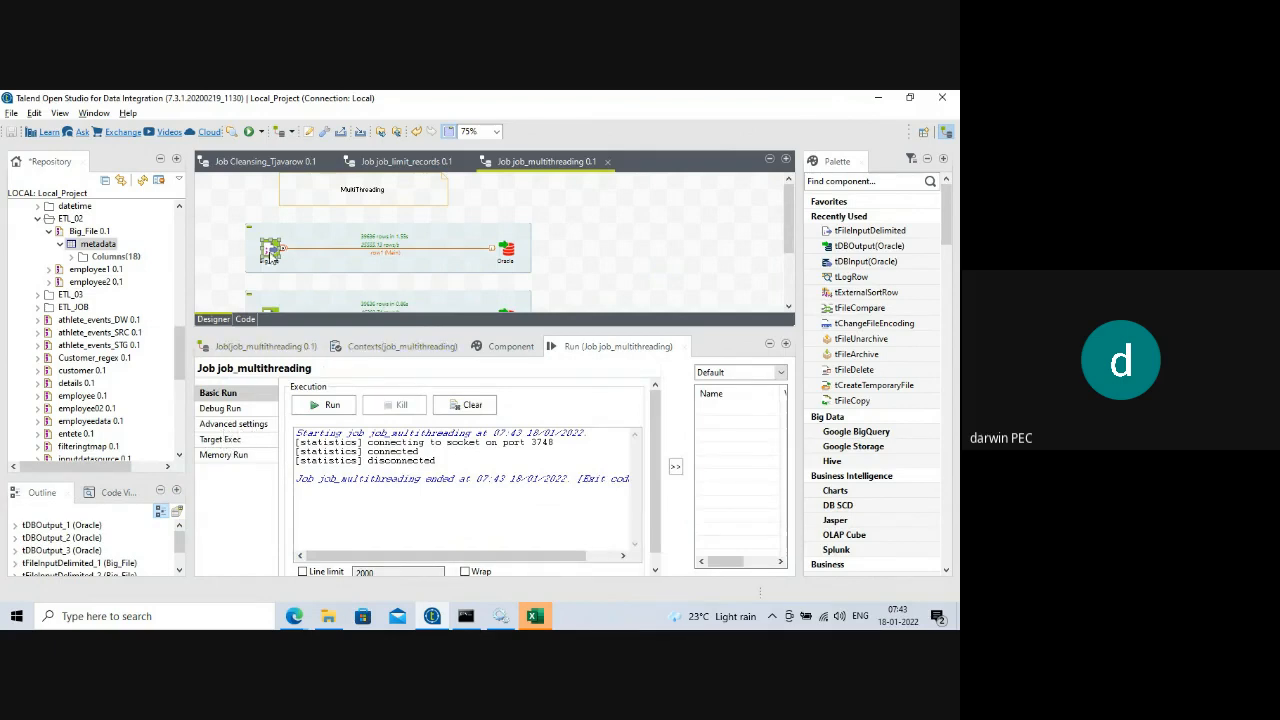
double_click(270, 252)
left_click(208, 442)
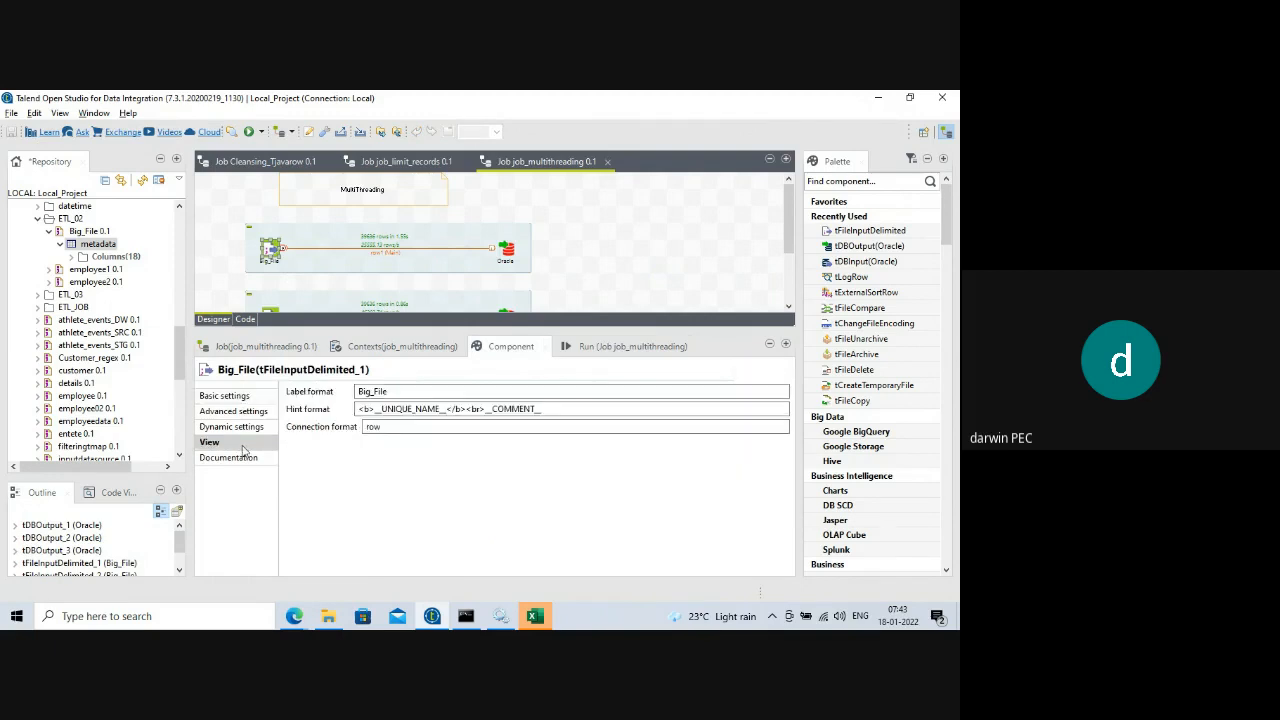
double_click(360, 391)
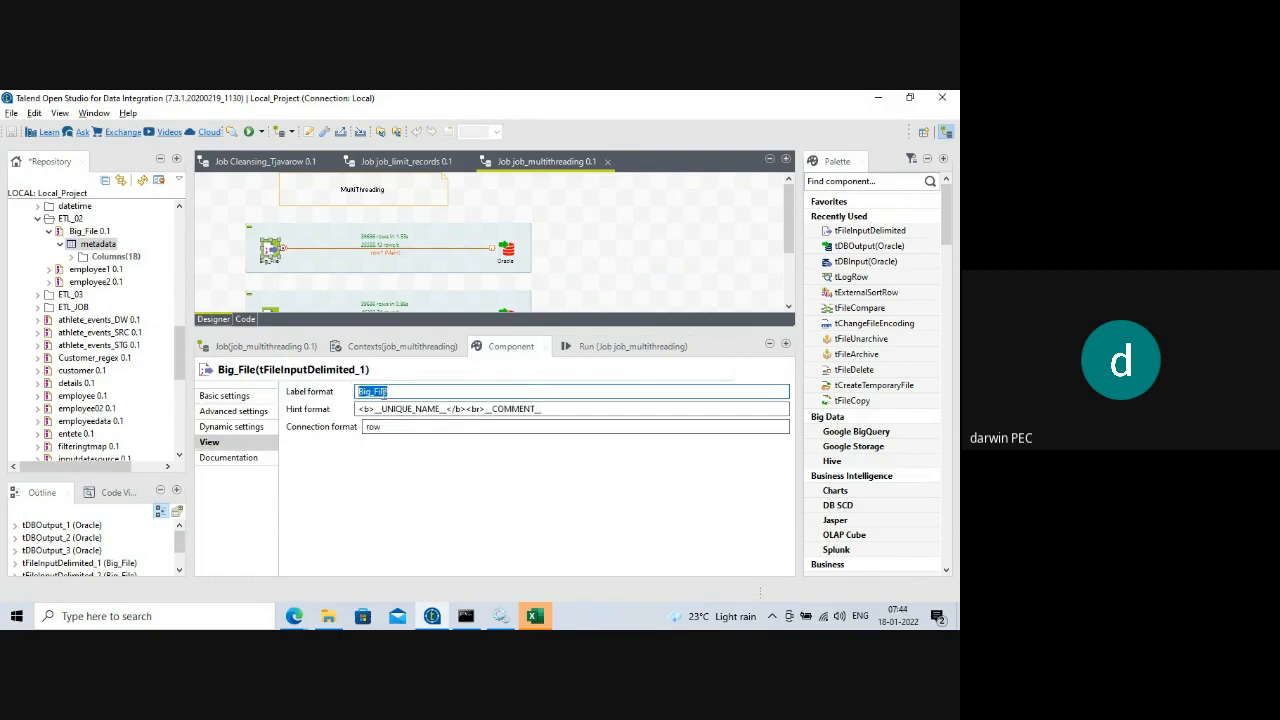
left_click(394, 391)
type("_loan")
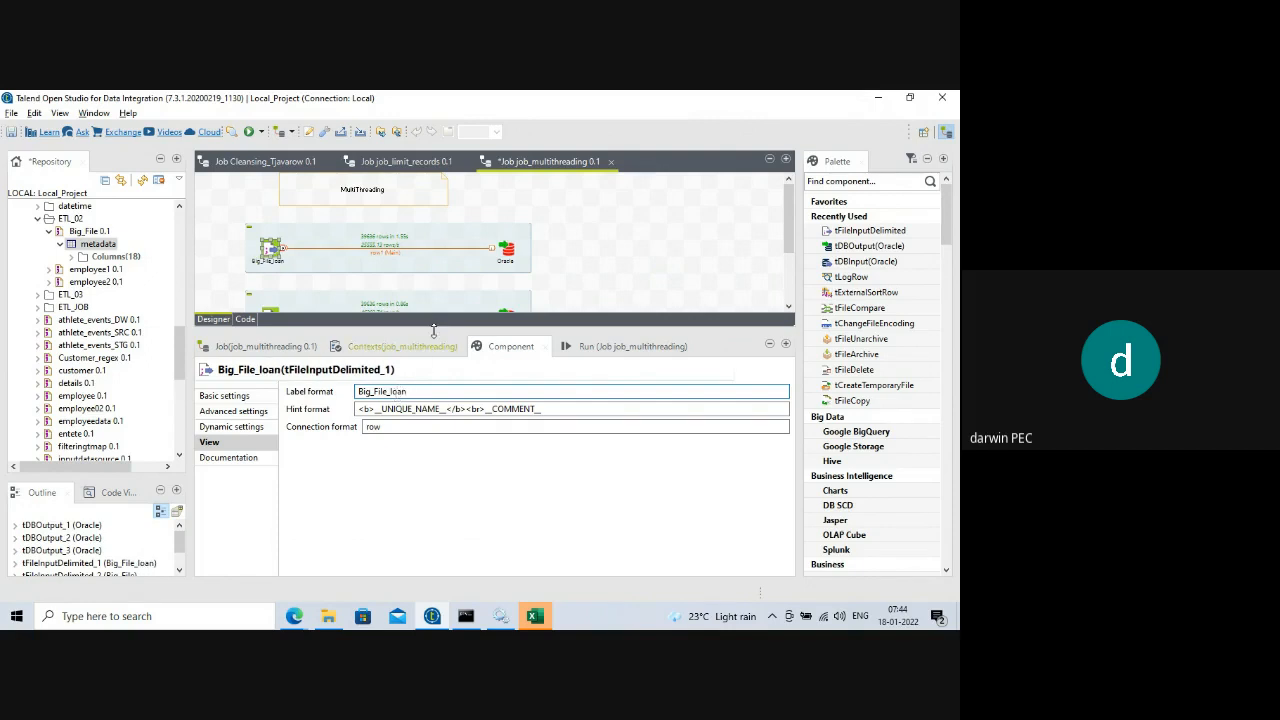
- Set the label format of the second subjob's Big_File input component to Big_File_savings
left_click_drag(443, 328, 442, 449)
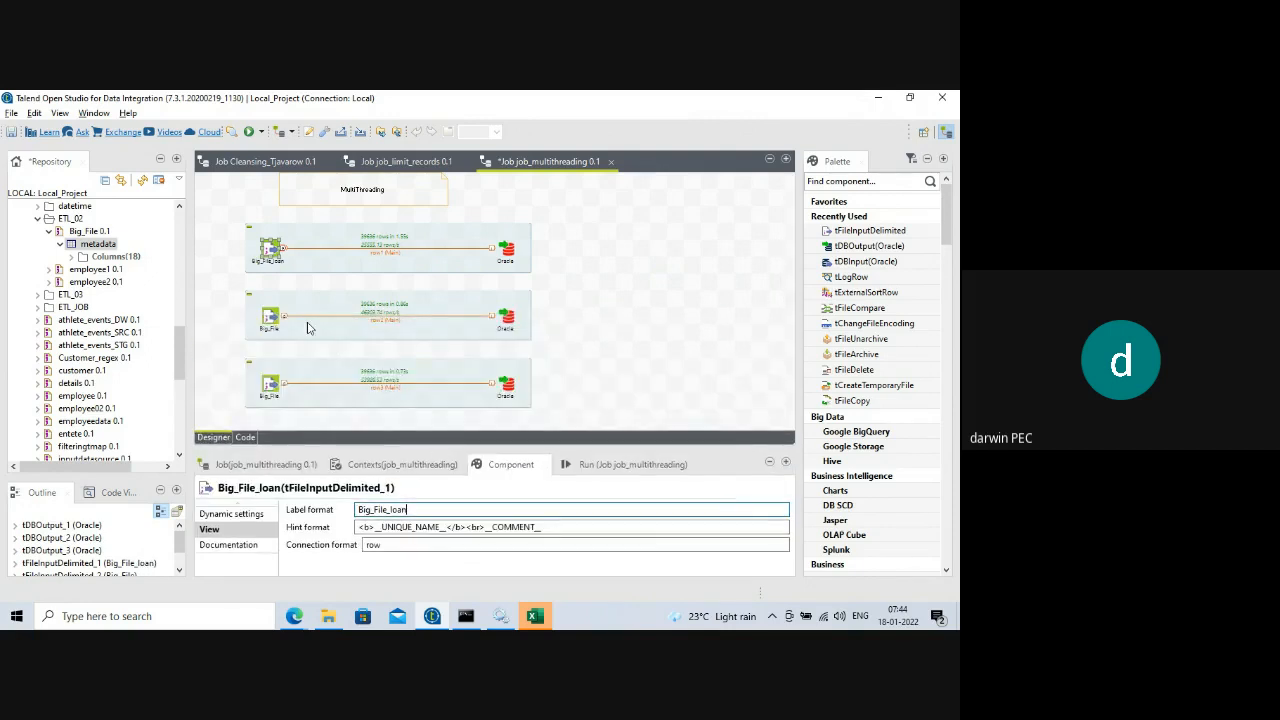
left_click(268, 318)
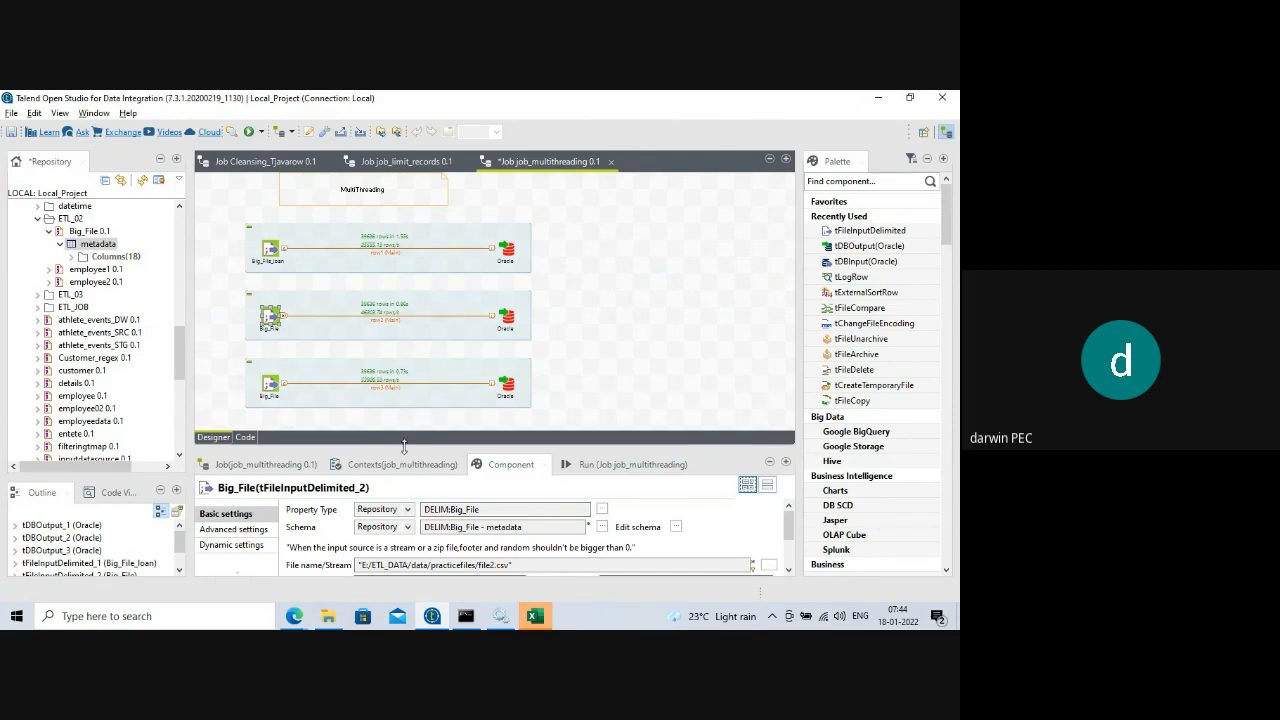
left_click_drag(404, 446, 402, 340)
left_click(220, 455)
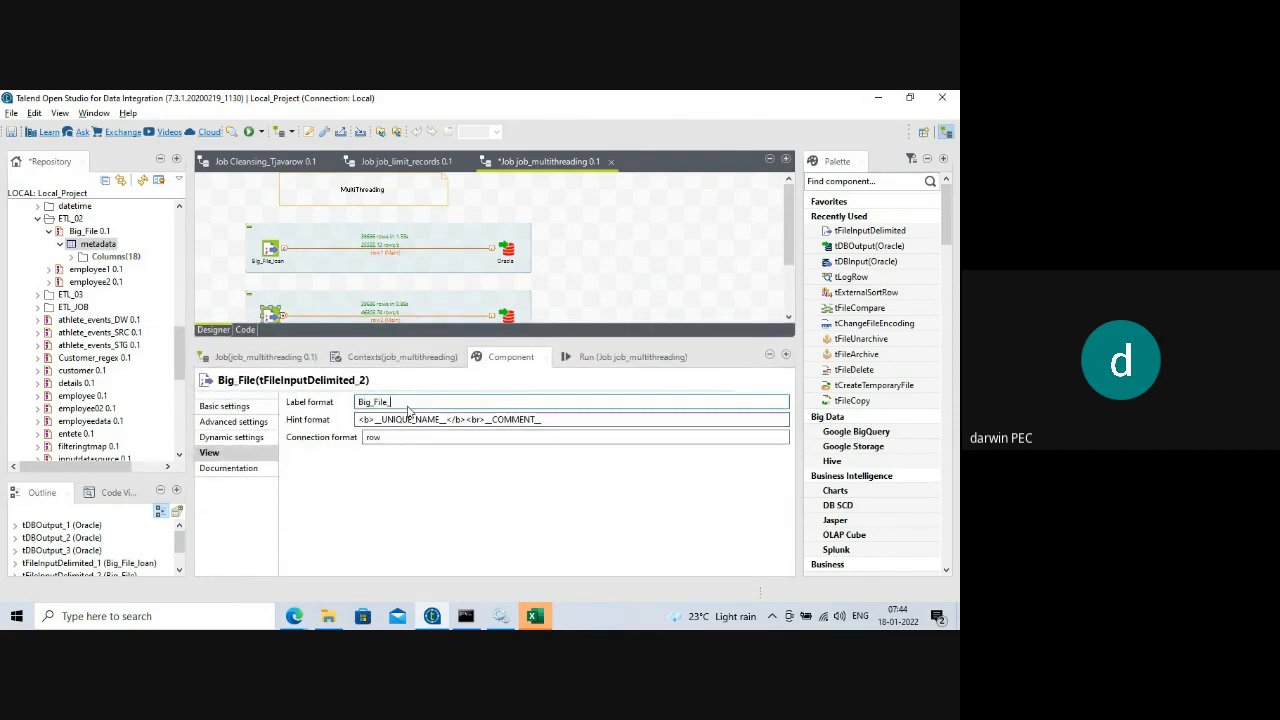
type("savings")
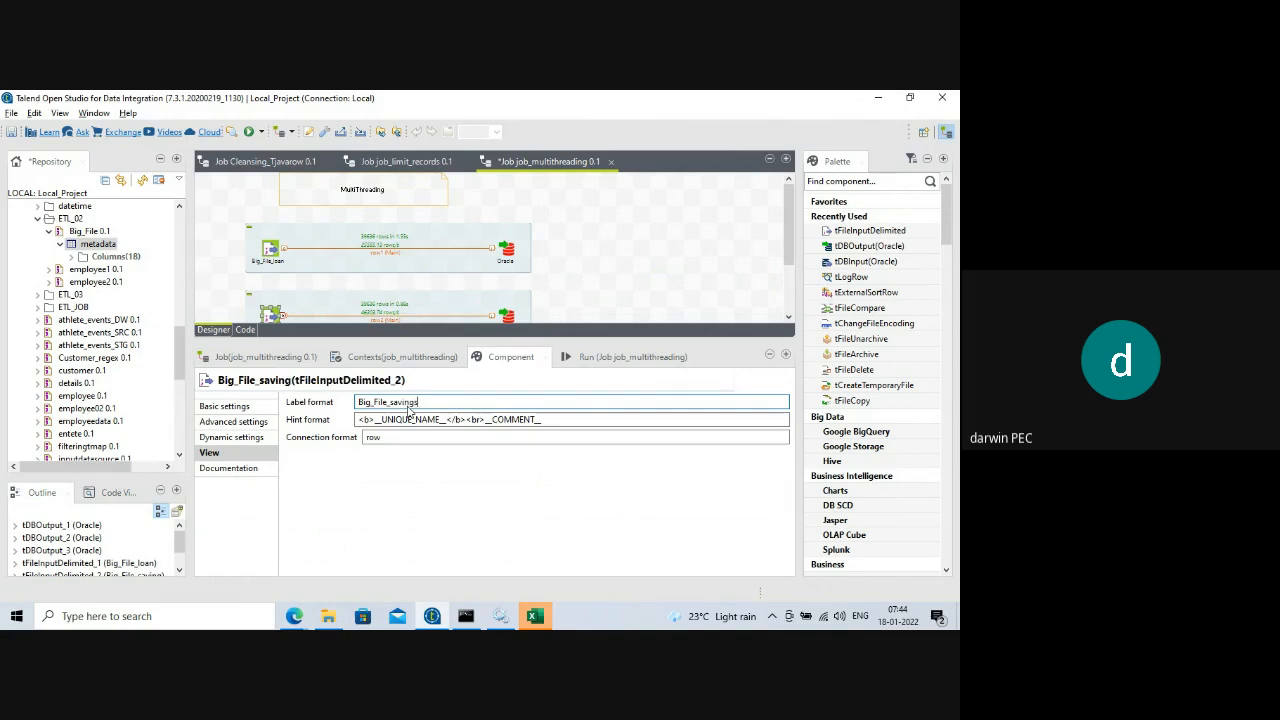
- Set the label format of the third subjob's Big_File input component to Big_File_upi and save the job
left_click_drag(444, 342, 410, 346)
left_click(271, 389)
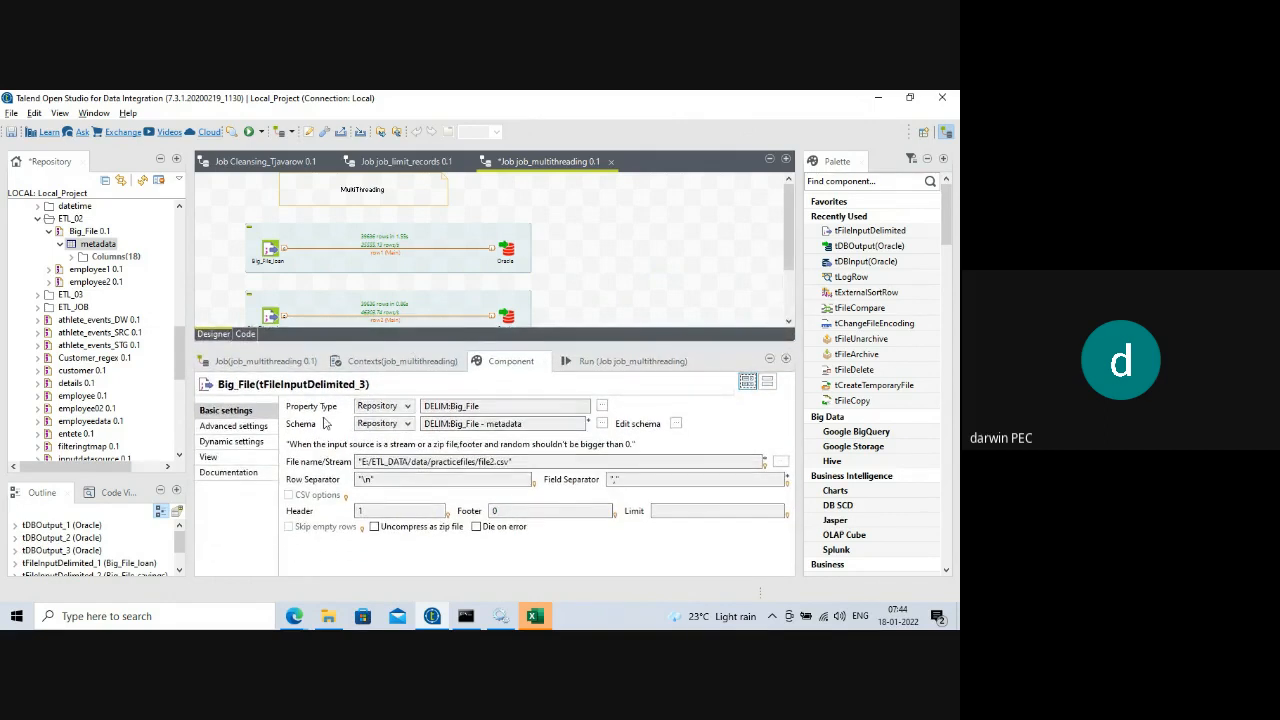
left_click(238, 460)
left_click(433, 406)
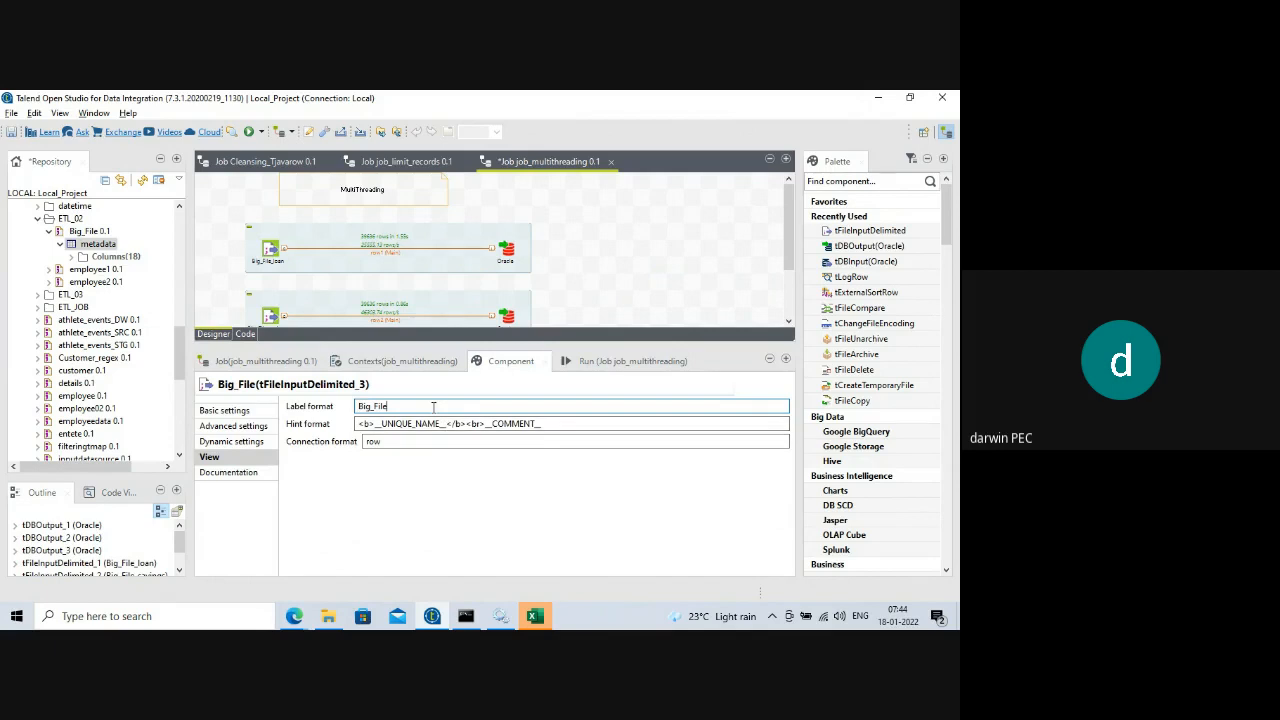
type("_upi")
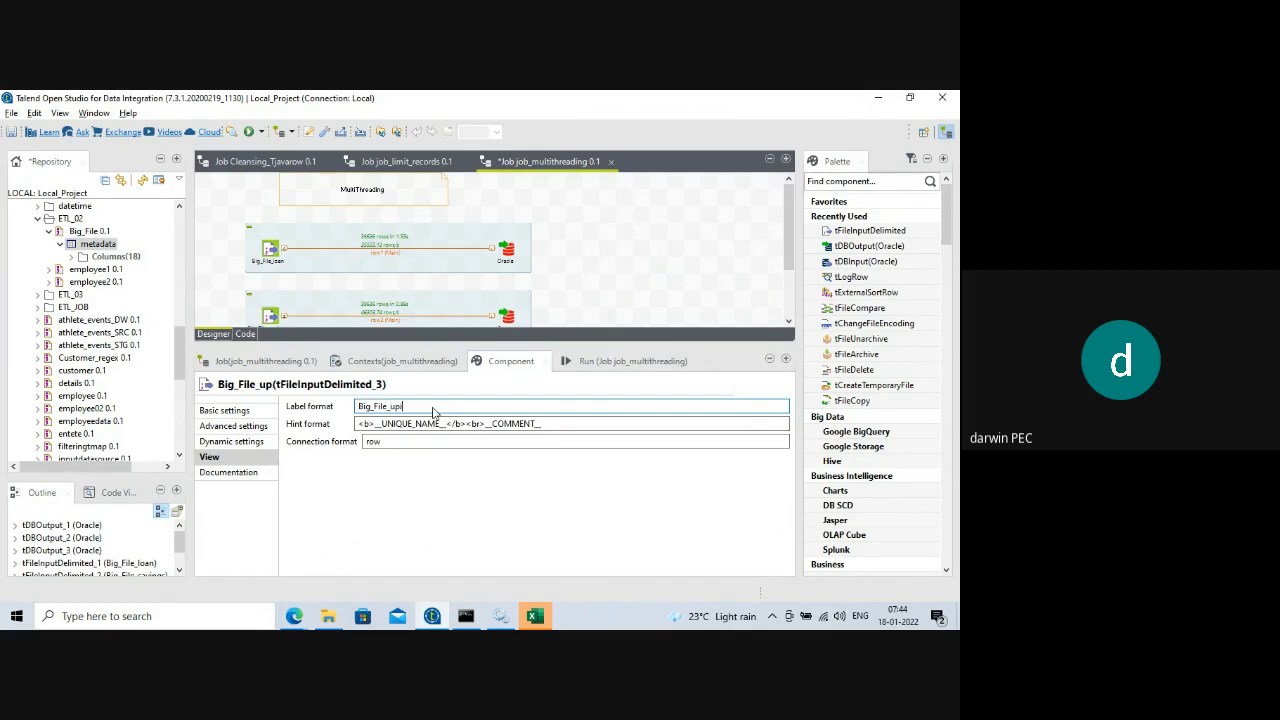
left_click_drag(437, 338, 450, 493)
left_click(354, 456)
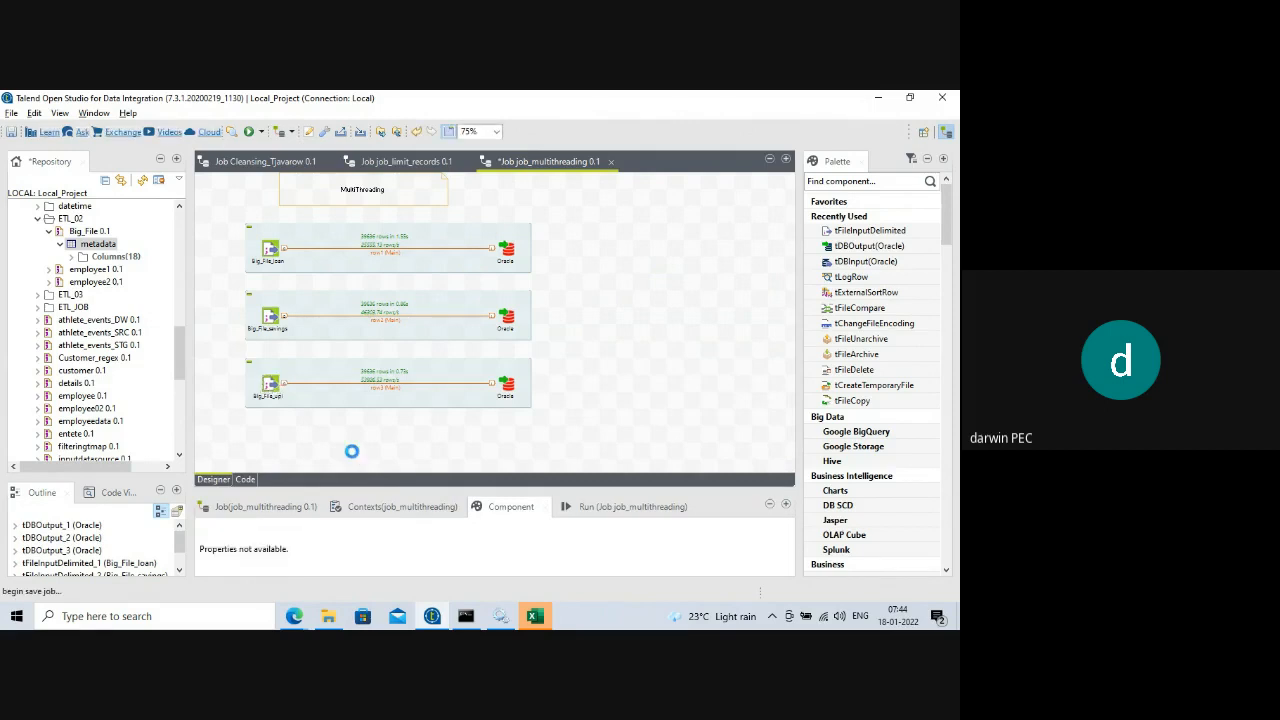
key("ctrl+s")
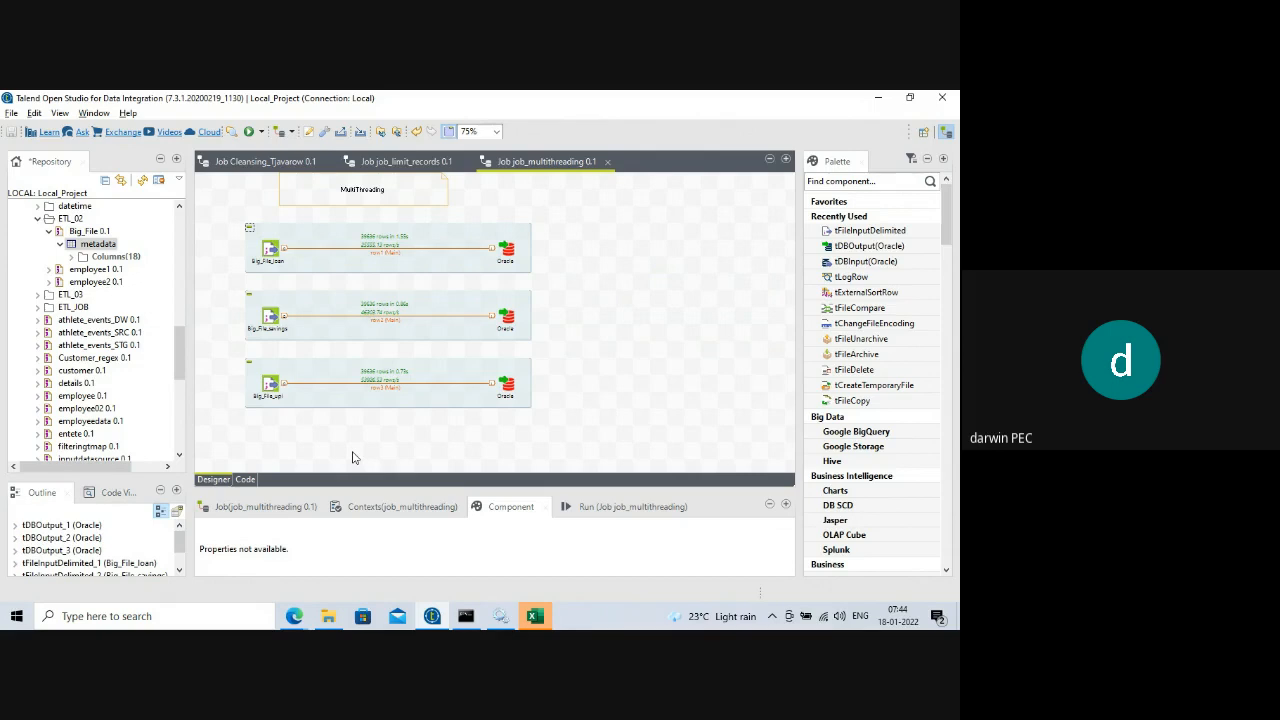
- Inspect the Big_File_loan input and the first two subjobs by selecting each in turn
left_click(270, 250)
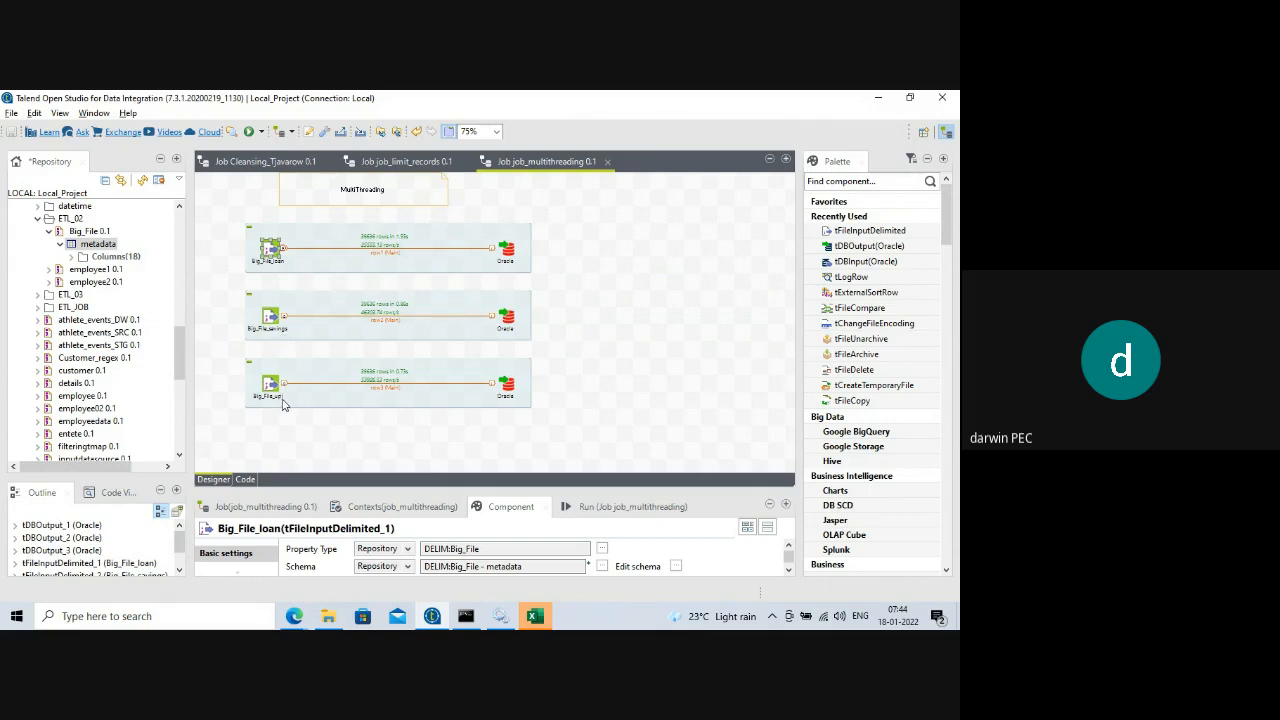
left_click(328, 244)
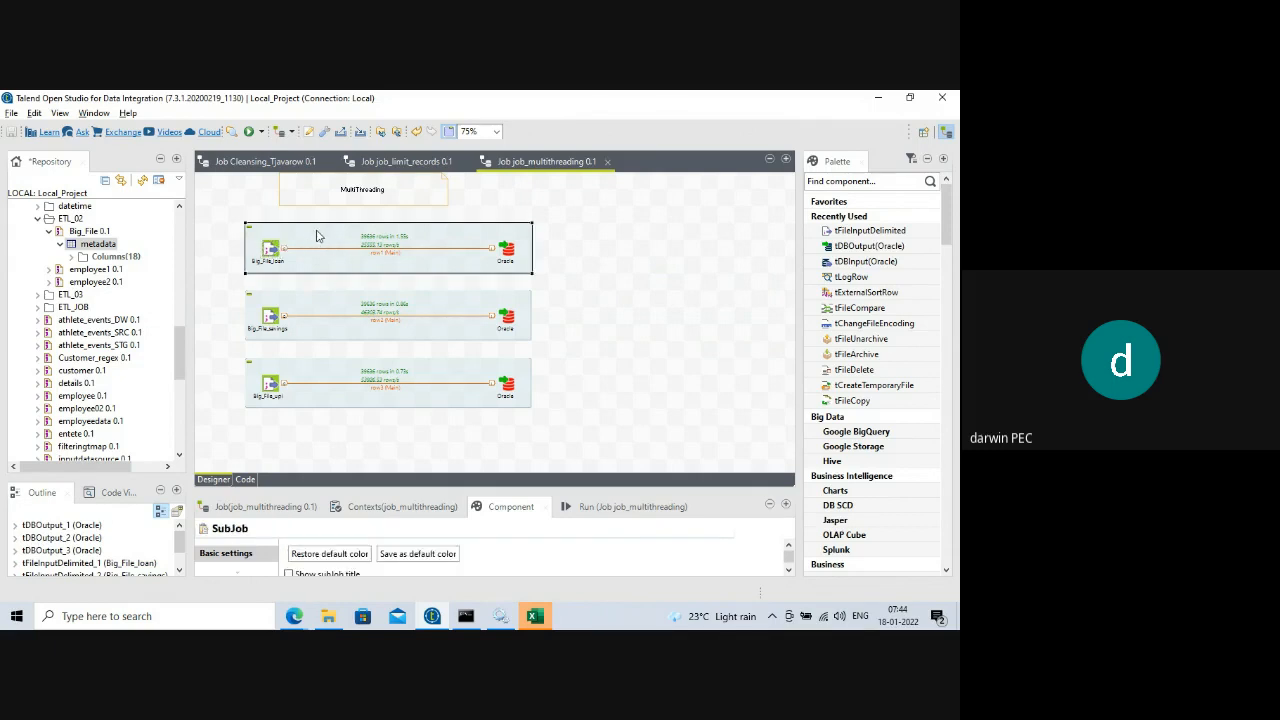
left_click(352, 307)
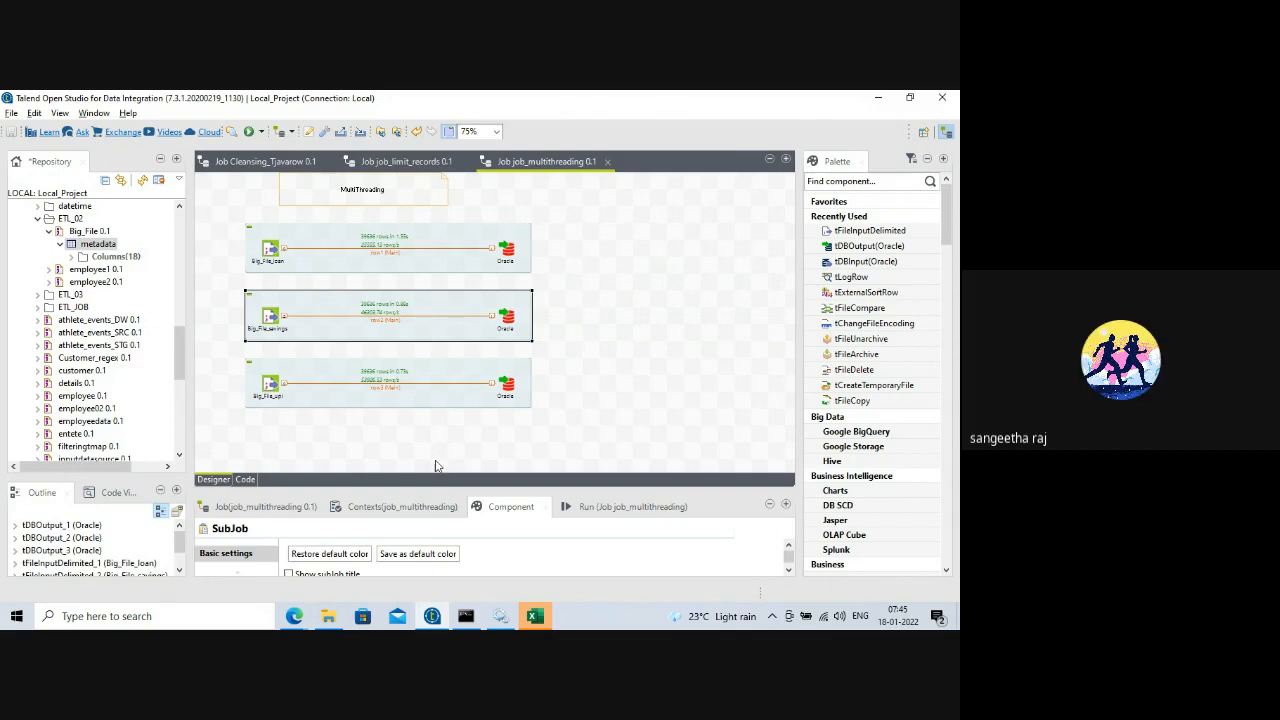
- Switch to the Google Meet call, admit the waiting participant and return to Talend Open Studio
mouse_move(294, 618)
left_click(226, 555)
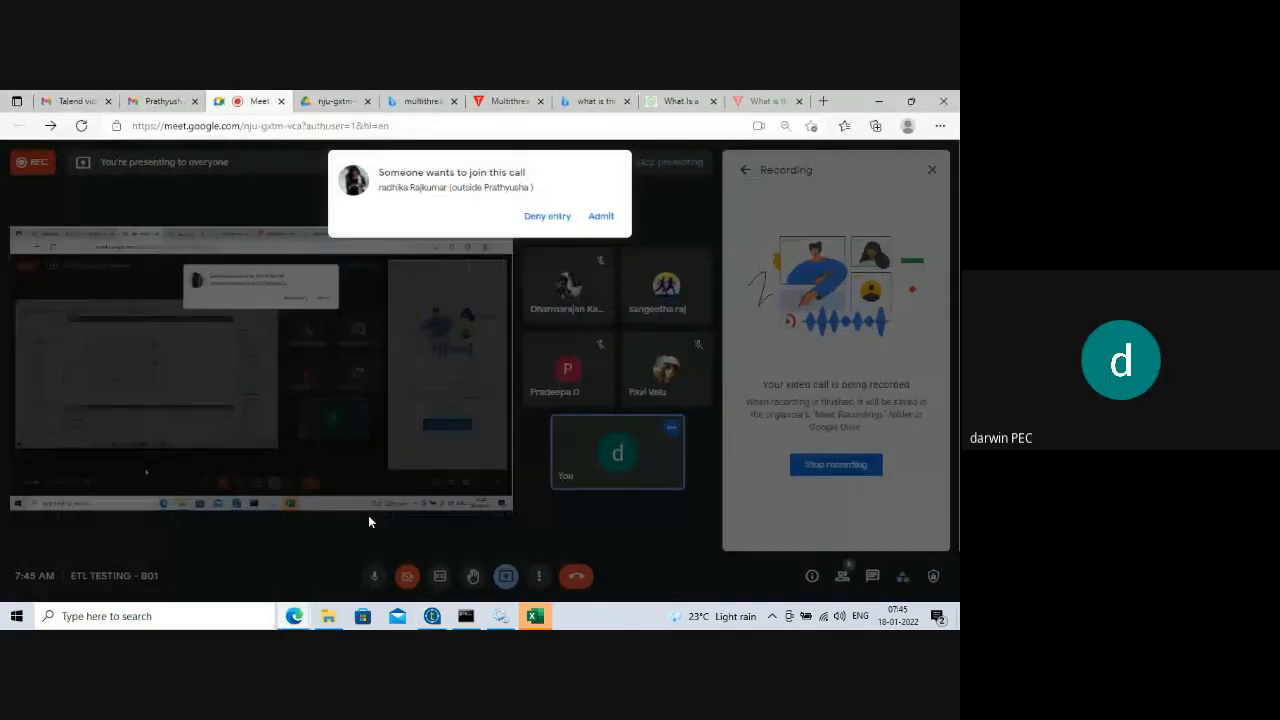
left_click(600, 217)
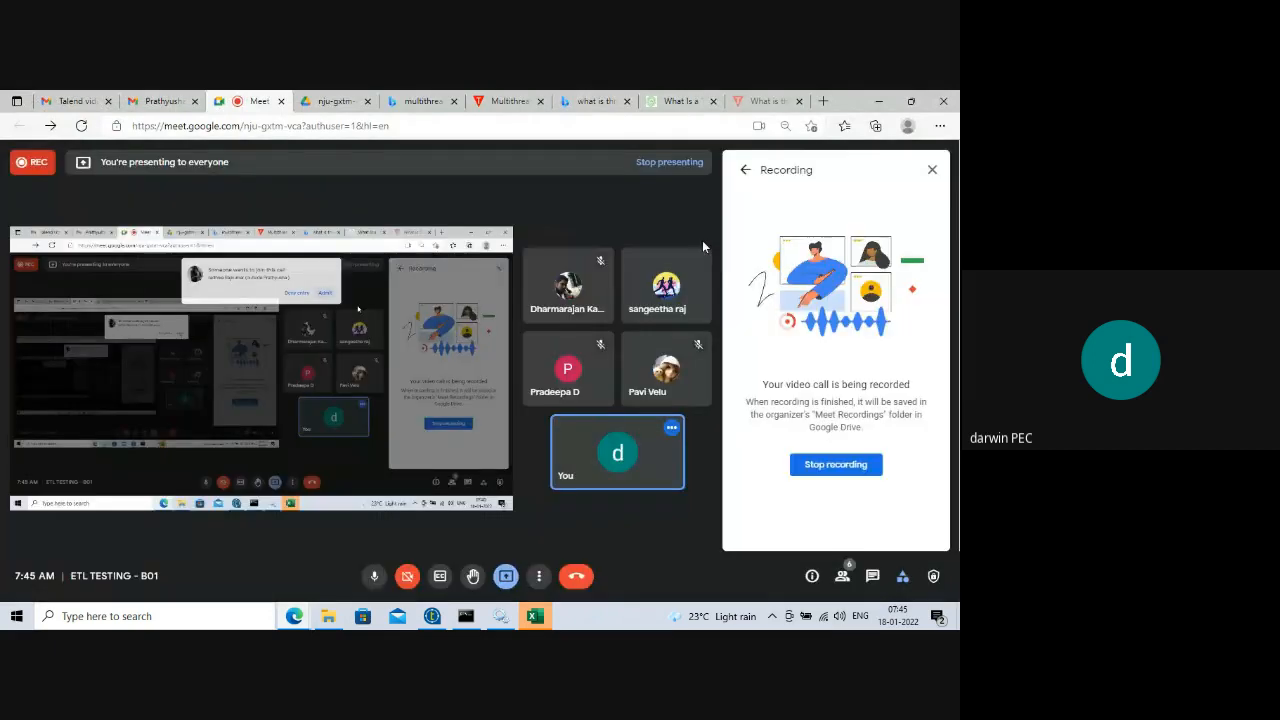
left_click(878, 101)
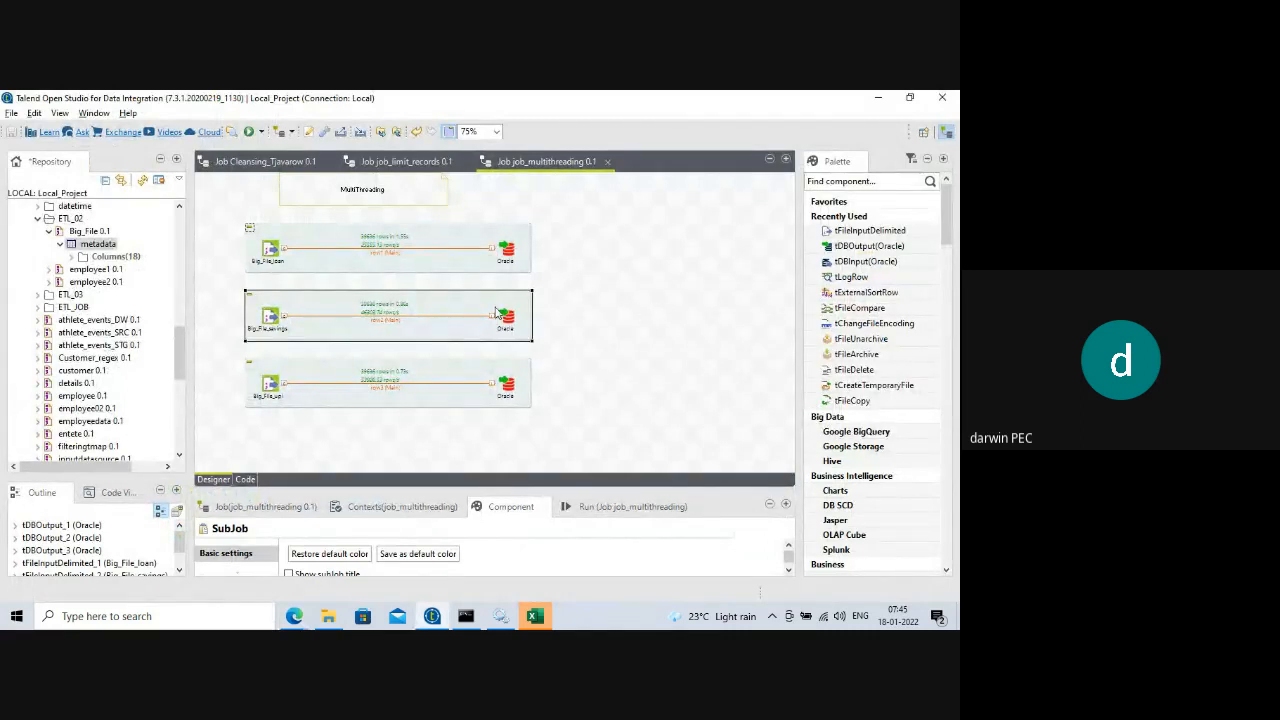
left_click(302, 244)
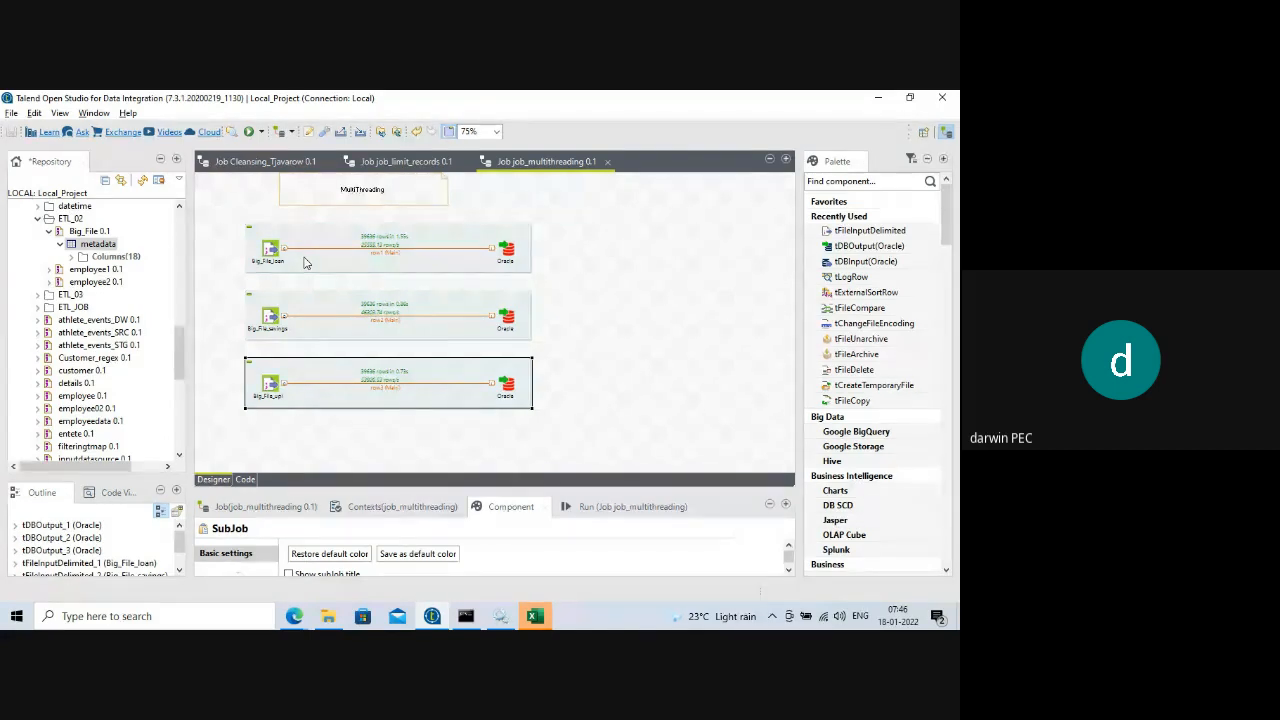
- Clear the previous run output of job_multithreading and run the job again
left_click(366, 187)
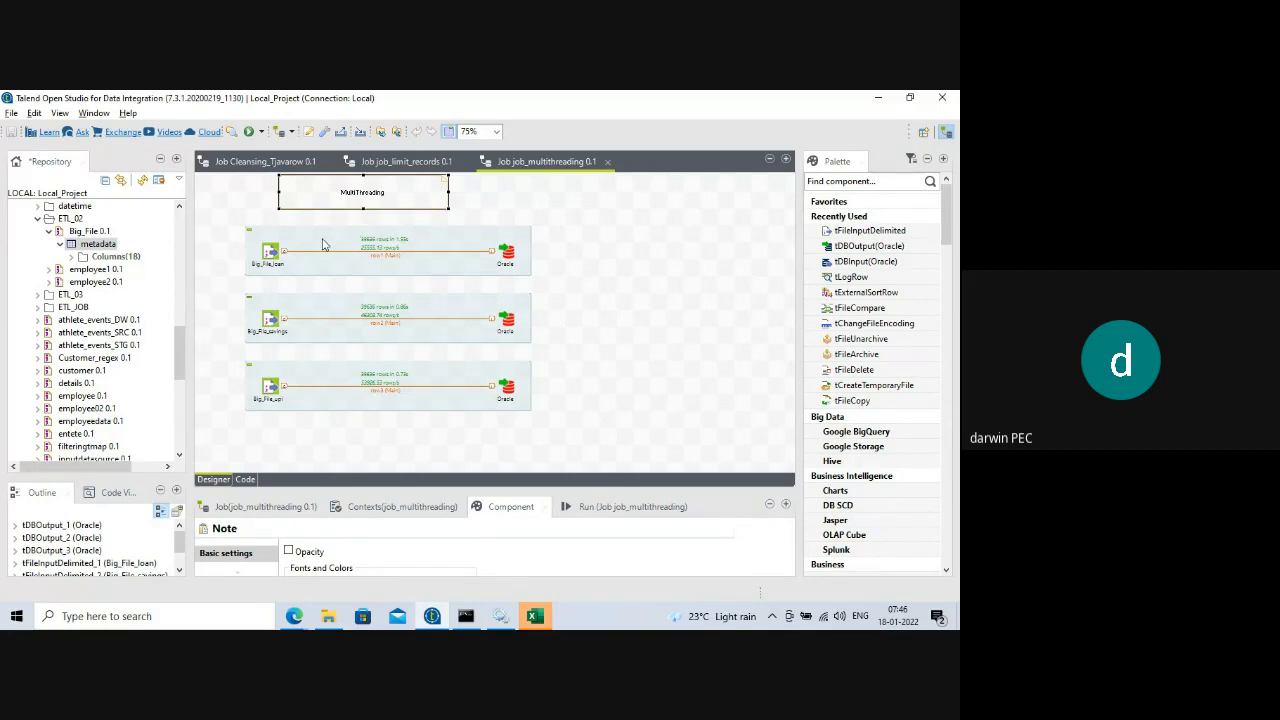
left_click_drag(358, 488, 362, 424)
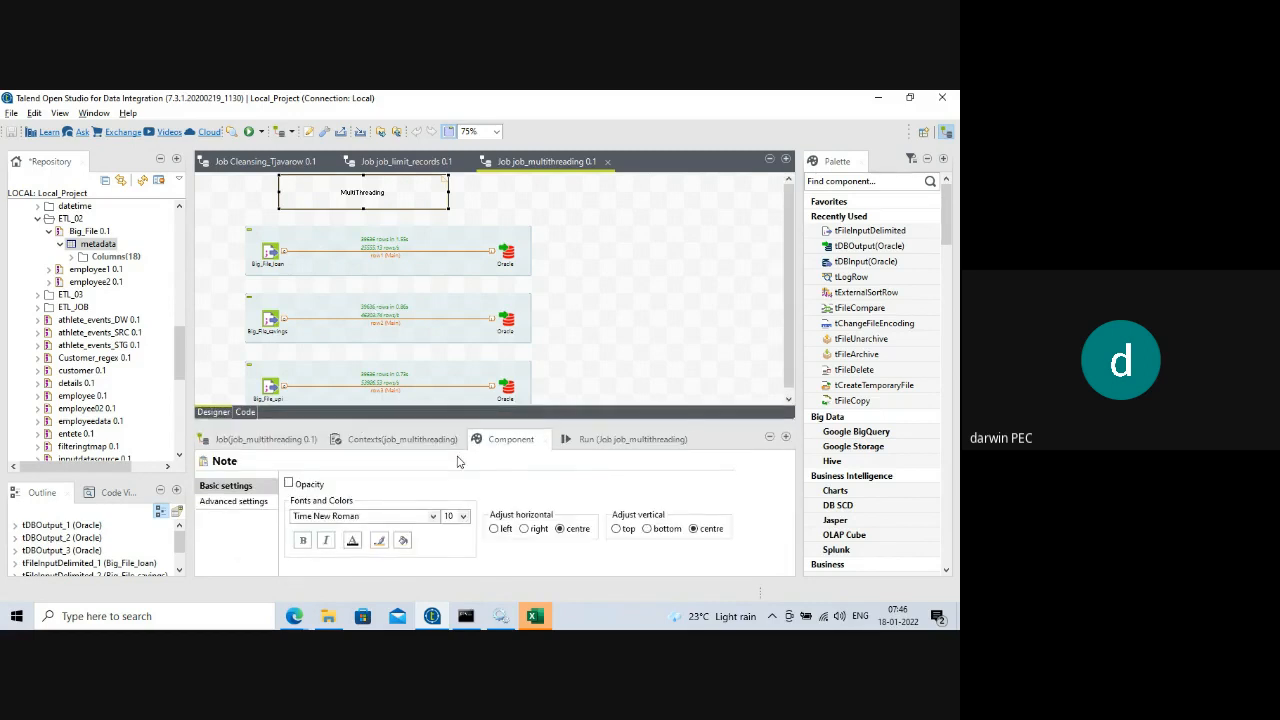
left_click(625, 439)
left_click(465, 498)
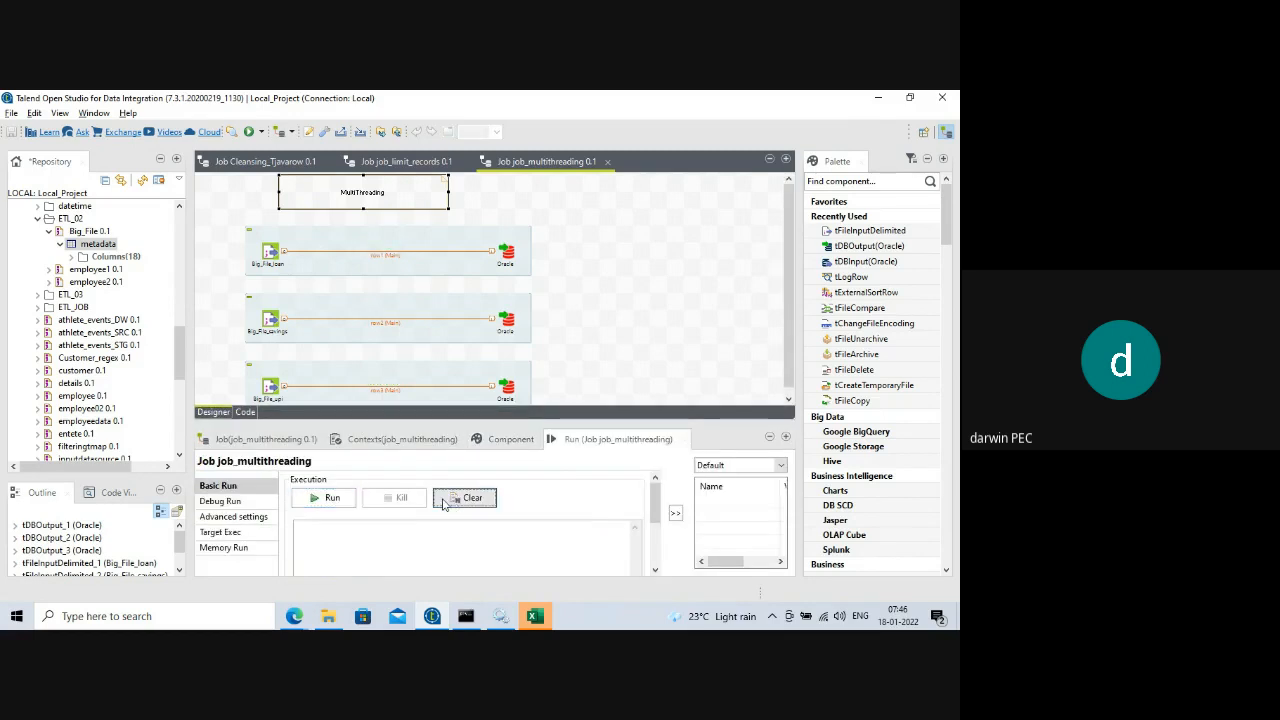
left_click(318, 498)
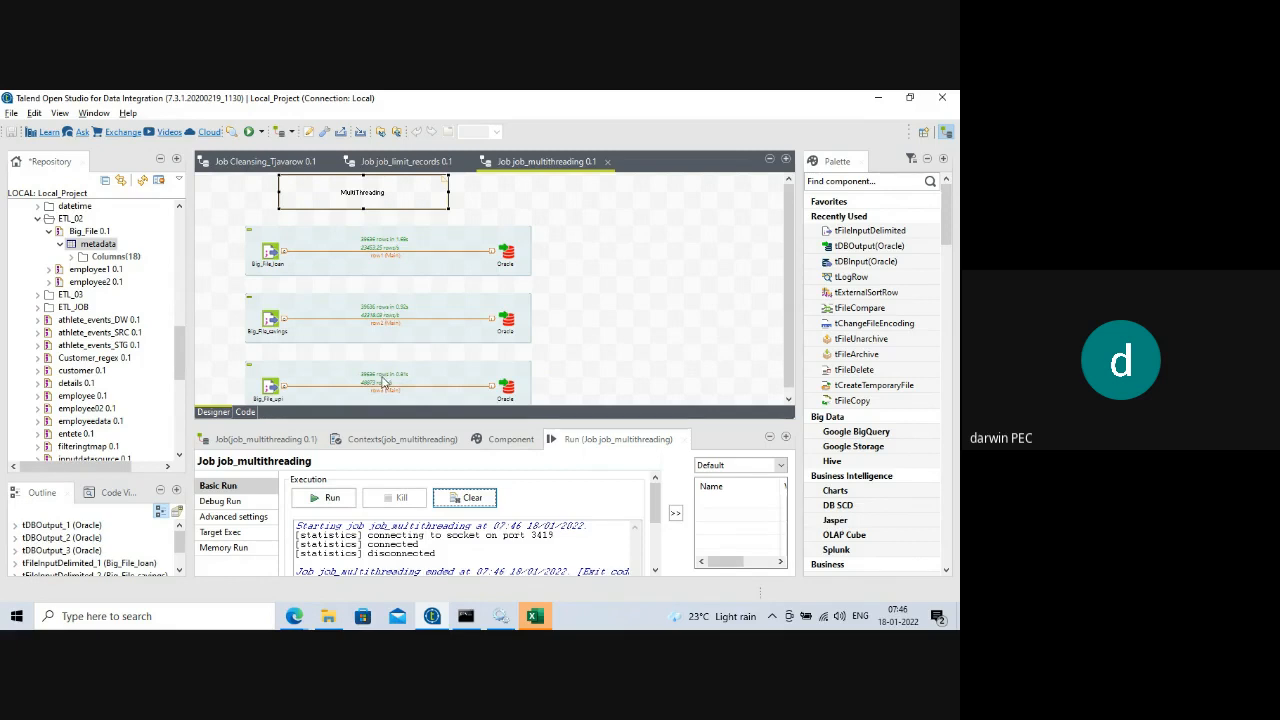
- Inspect the row statistics of the loan, savings and UPI subjobs by selecting each in turn
left_click(311, 262)
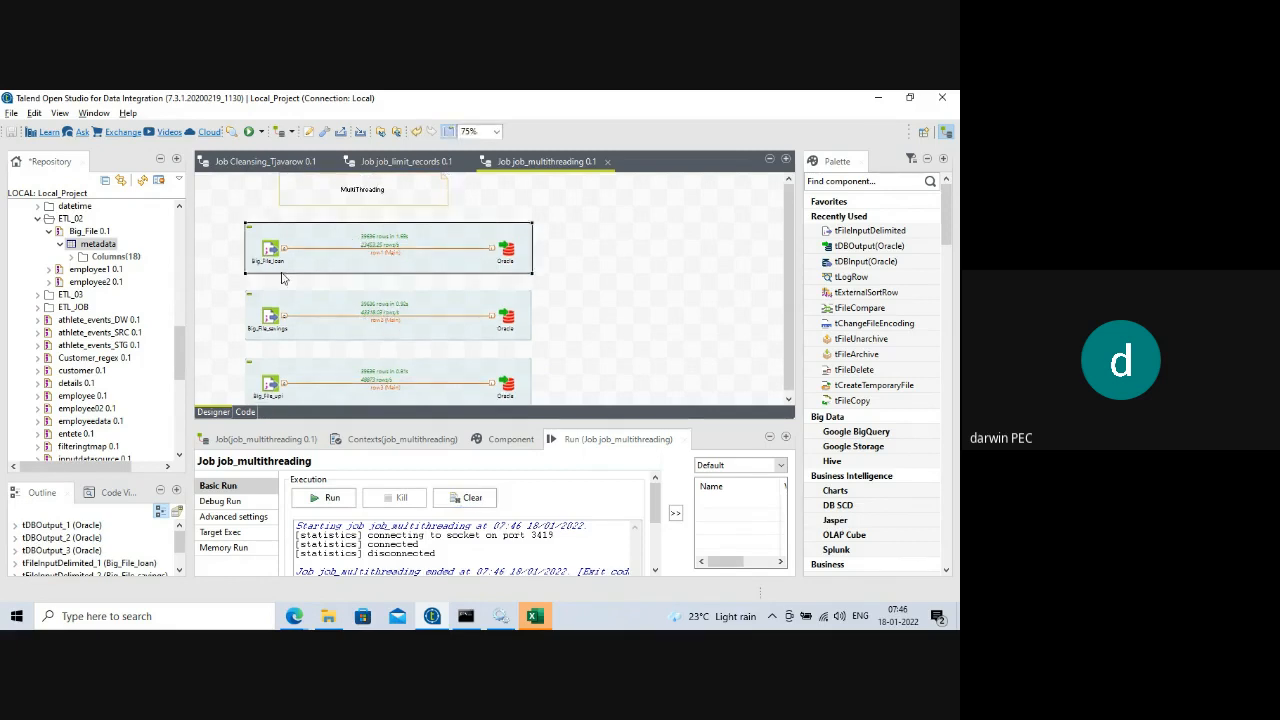
left_click_drag(493, 428, 493, 456)
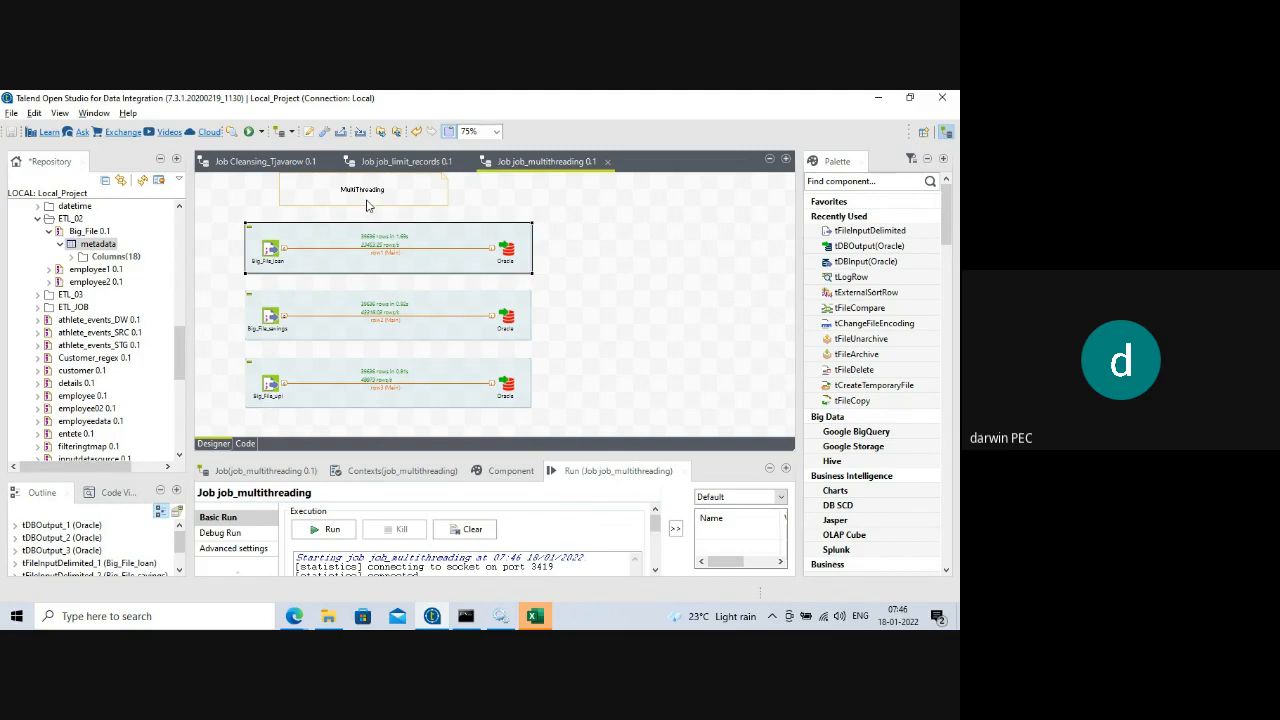
left_click(313, 310)
left_click(313, 384)
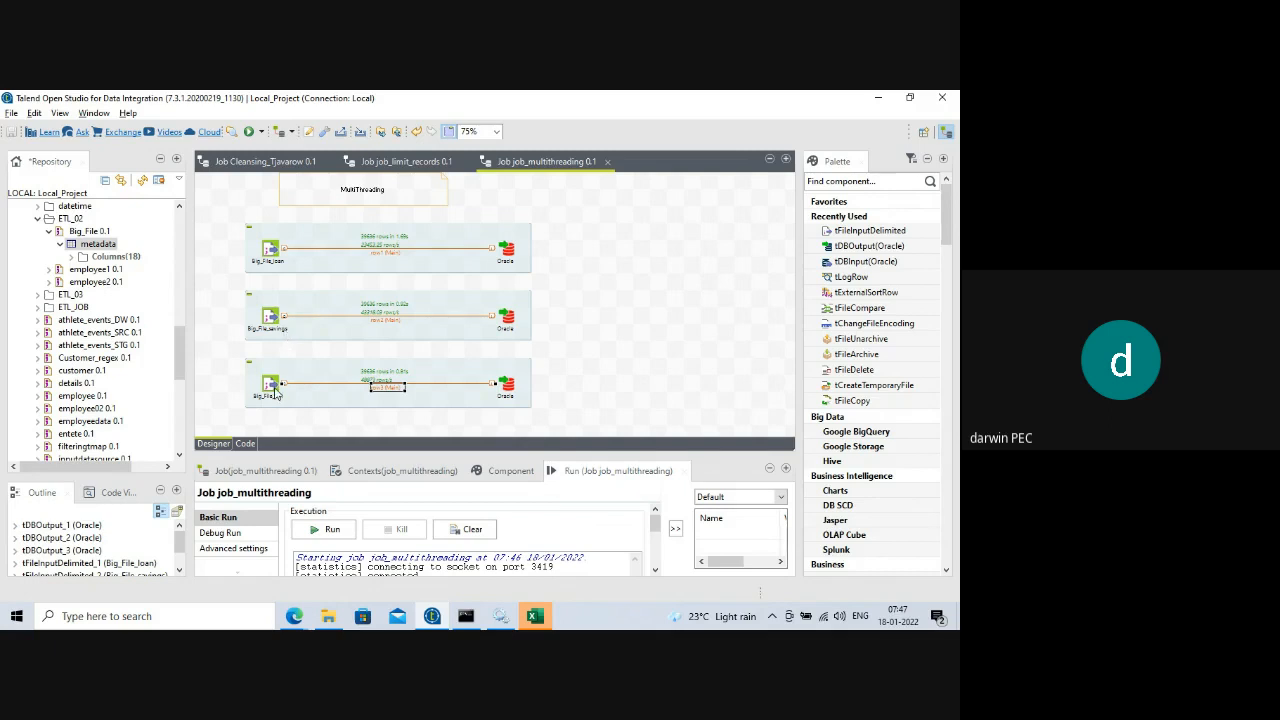
left_click(266, 250)
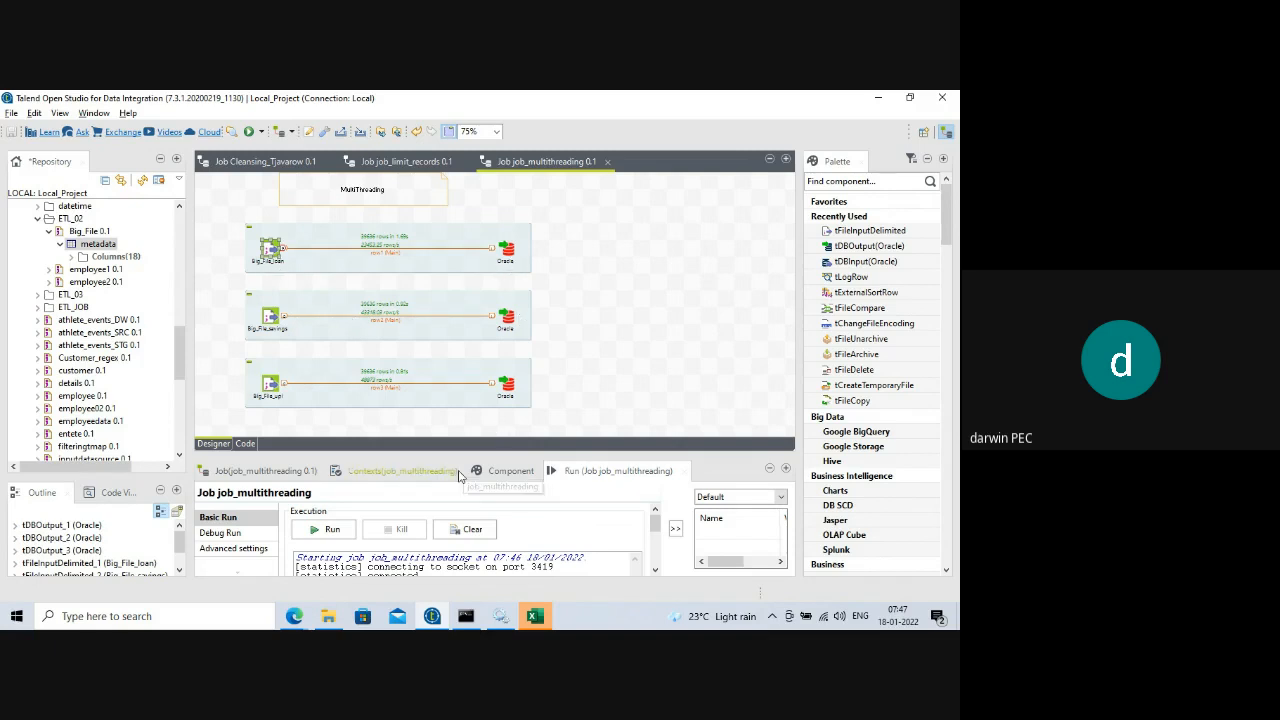
- Shift the three subjobs rightwards on the design canvas and space them further apart vertically, with the savings subjob furthest left
left_click_drag(460, 459, 460, 491)
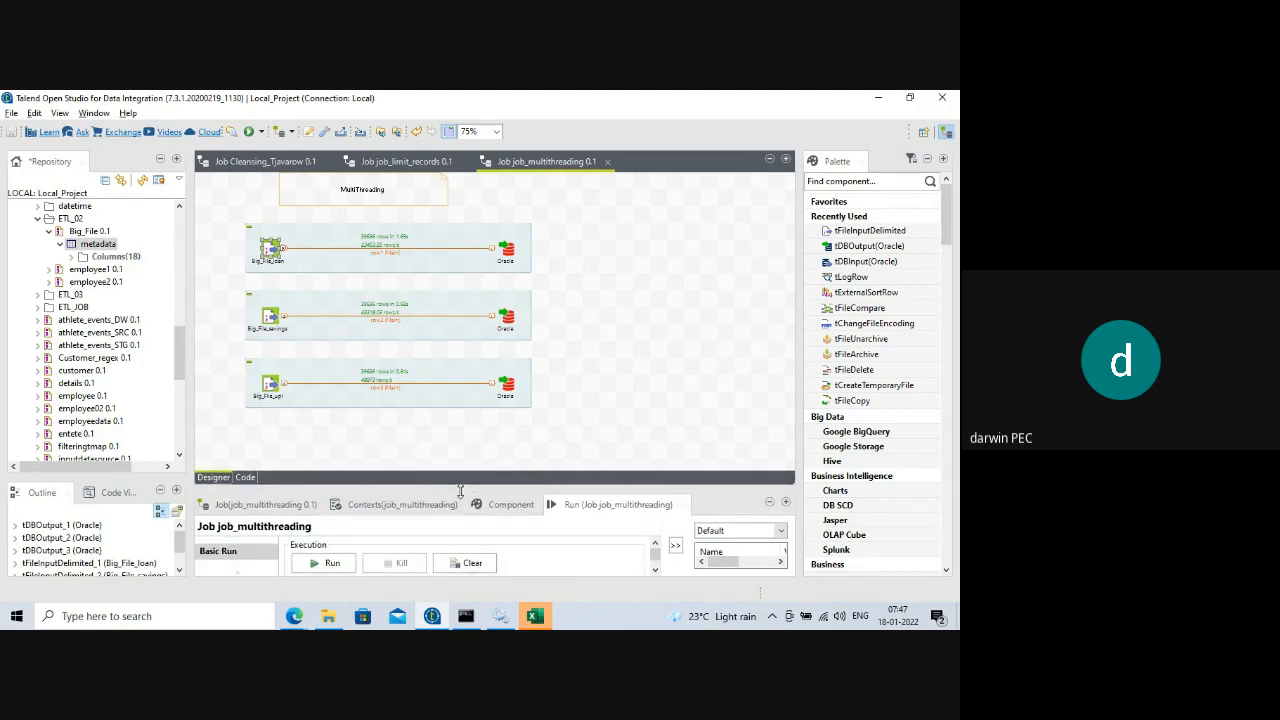
left_click(368, 373)
left_click_drag(368, 373, 487, 391)
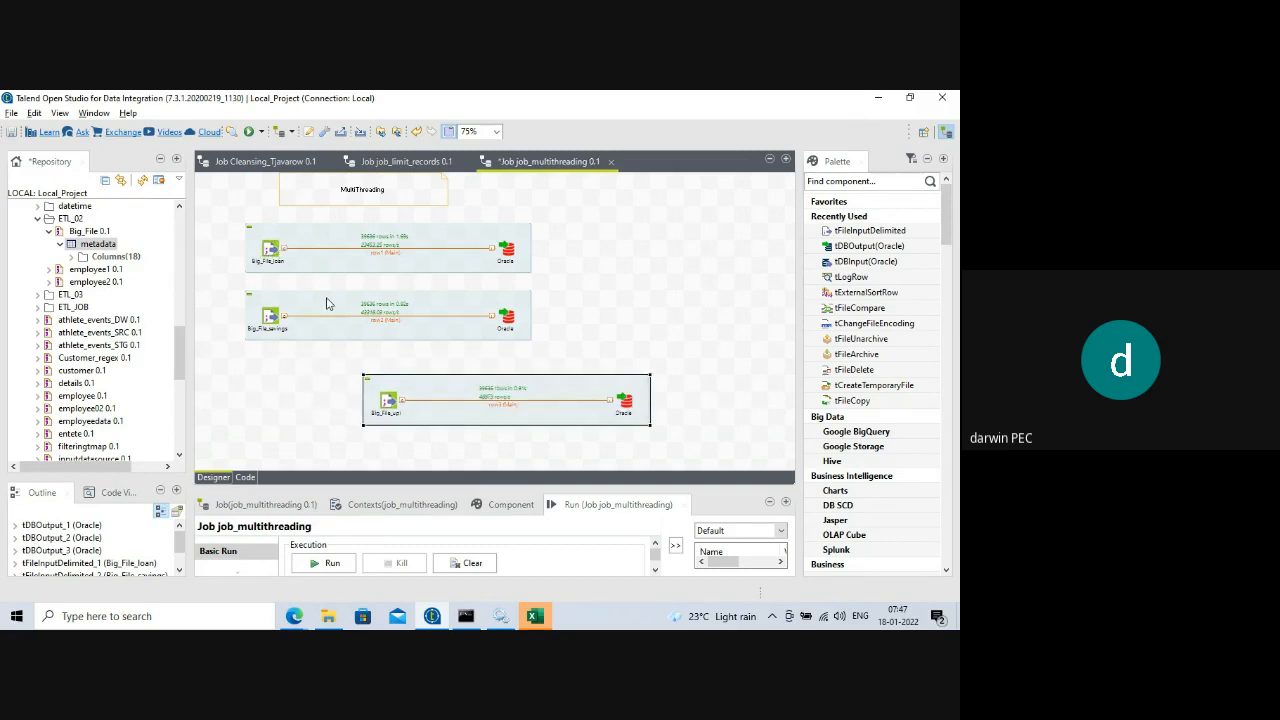
left_click_drag(331, 304, 433, 306)
left_click_drag(293, 234, 405, 240)
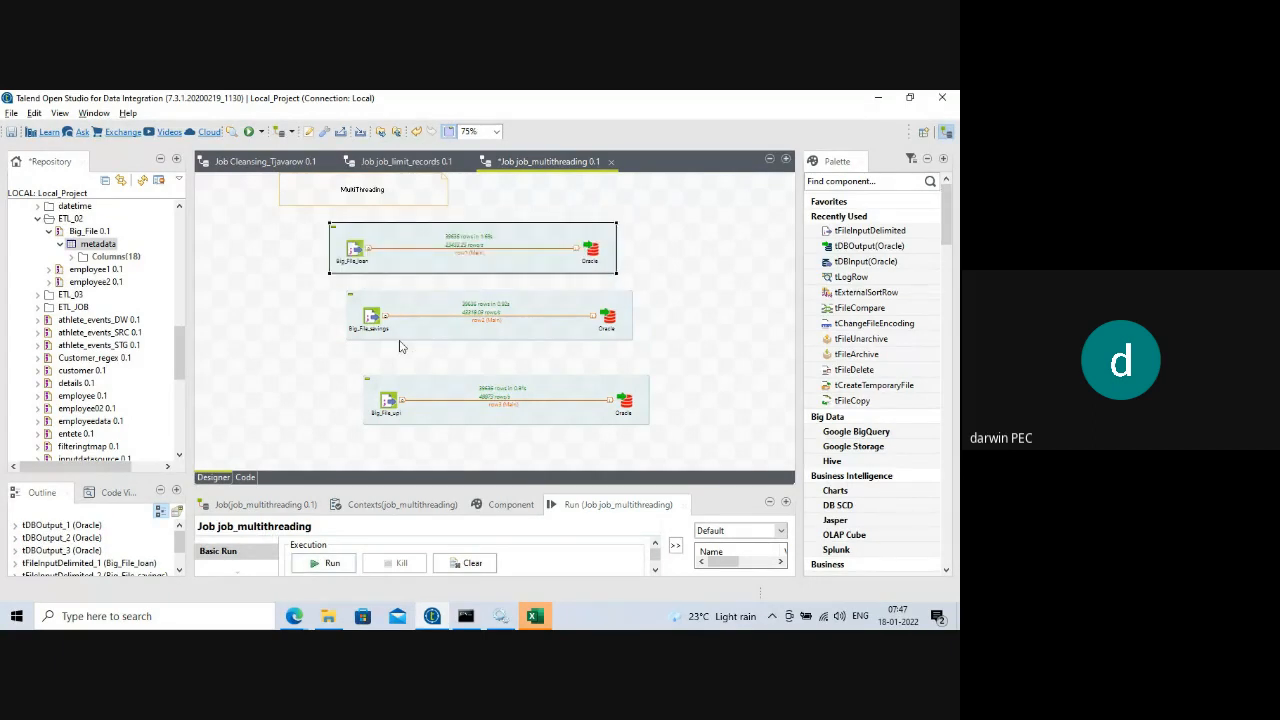
left_click_drag(397, 316, 349, 330)
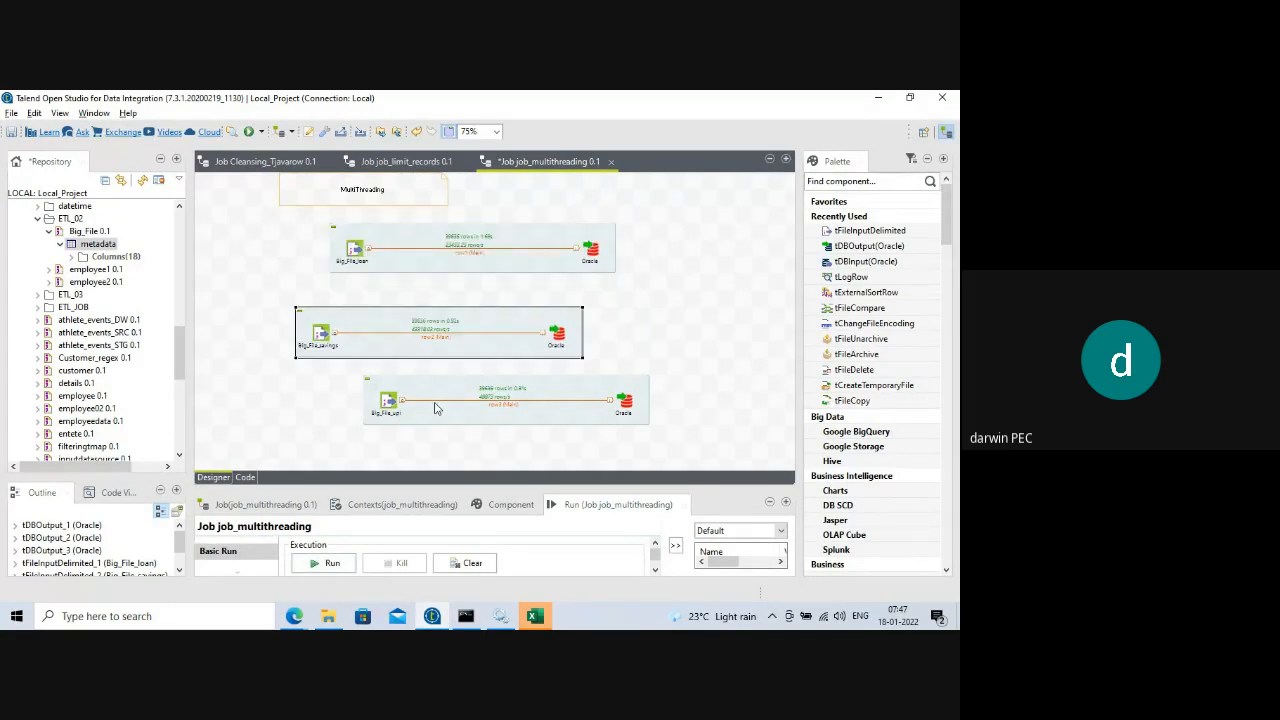
left_click_drag(421, 391, 371, 407)
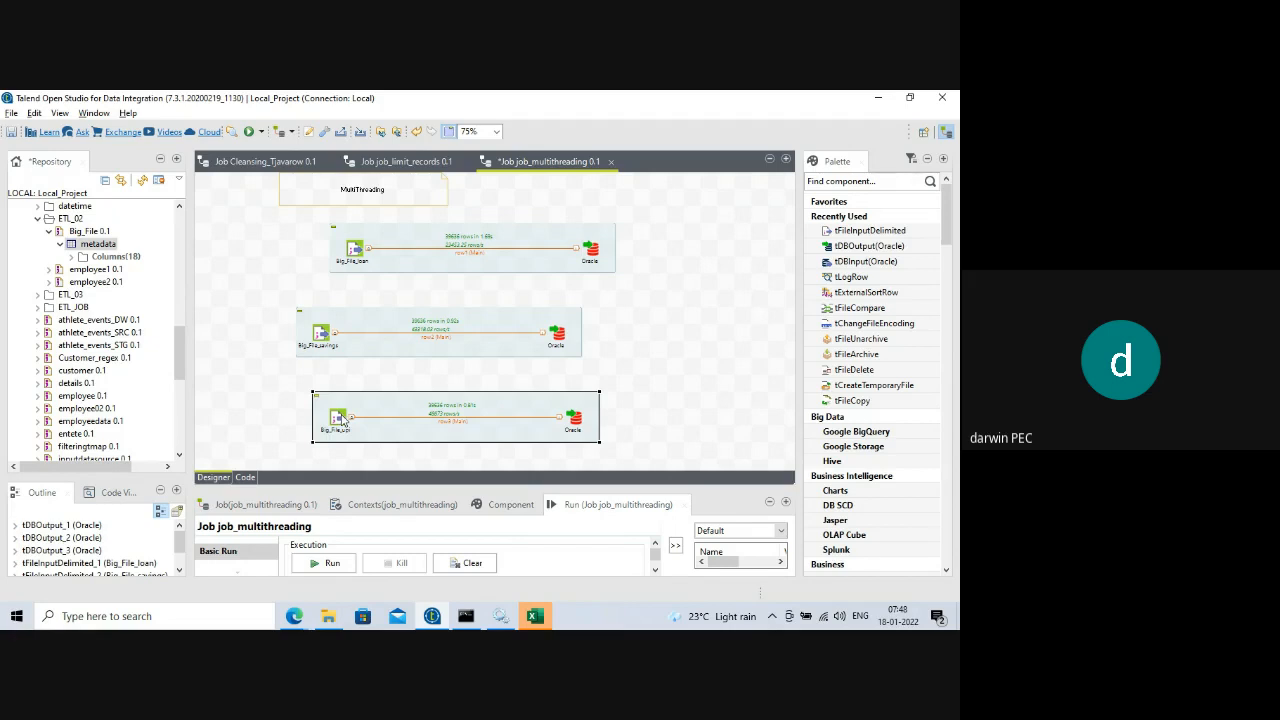
- Connect the Big_File_upi input to the Big_File_savings input with an On Subjob Ok trigger
left_click(322, 336)
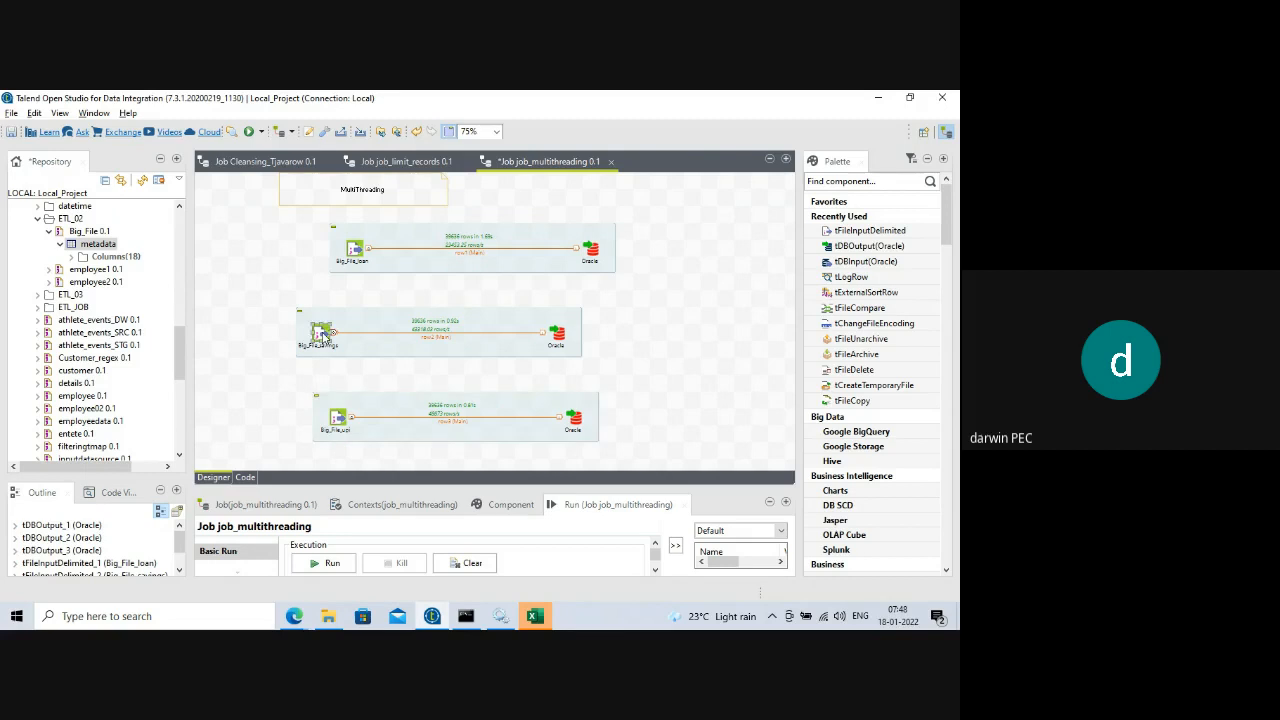
left_click(340, 420)
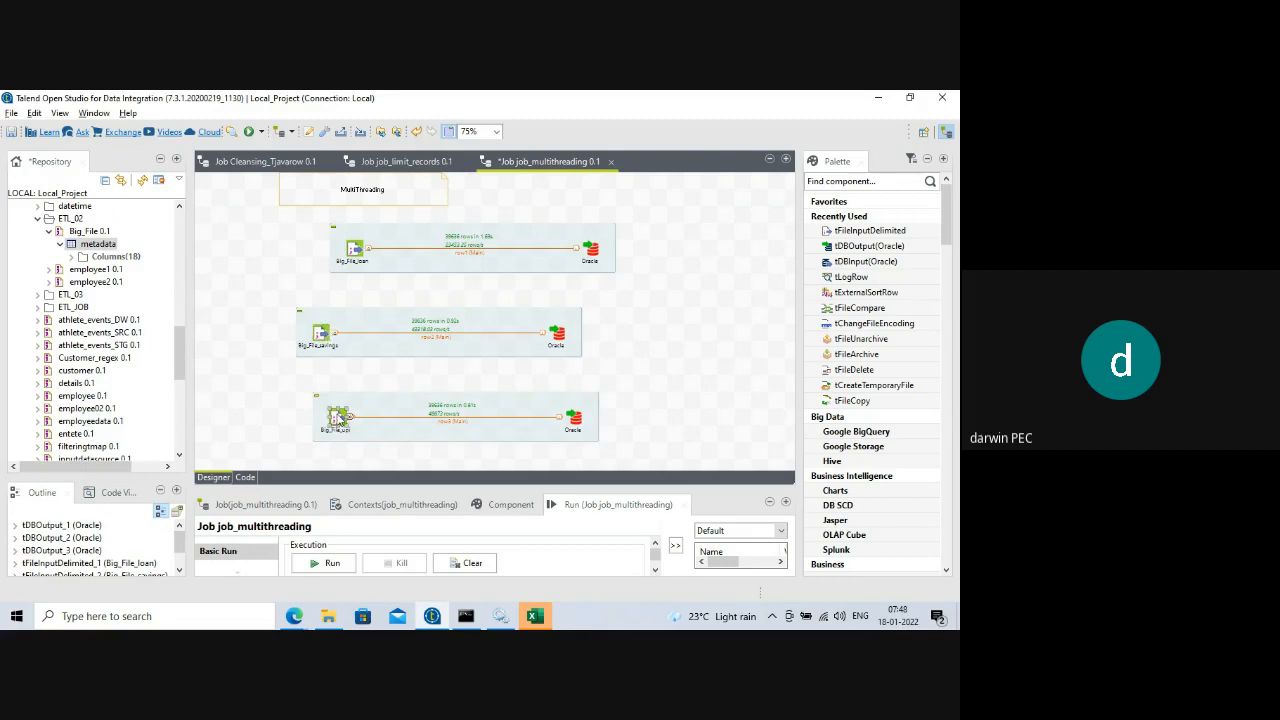
left_click(358, 250)
left_click(322, 335)
left_click(340, 418)
right_click(340, 418)
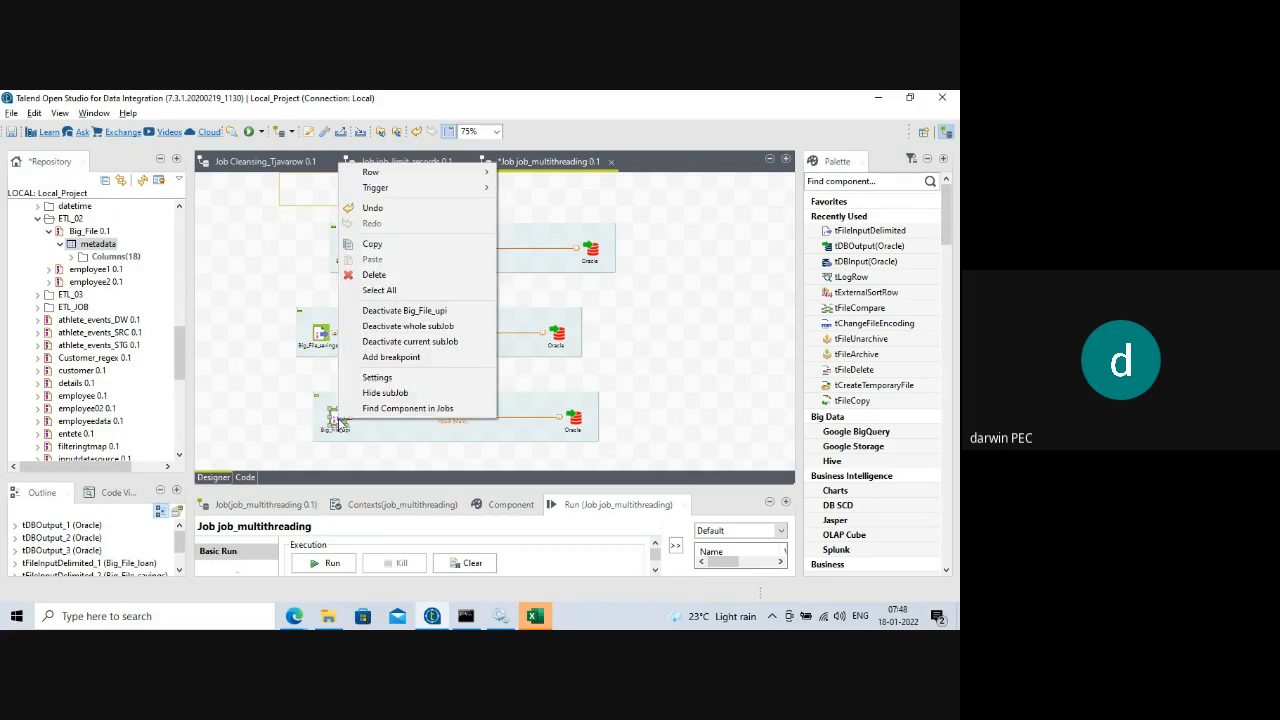
mouse_move(433, 195)
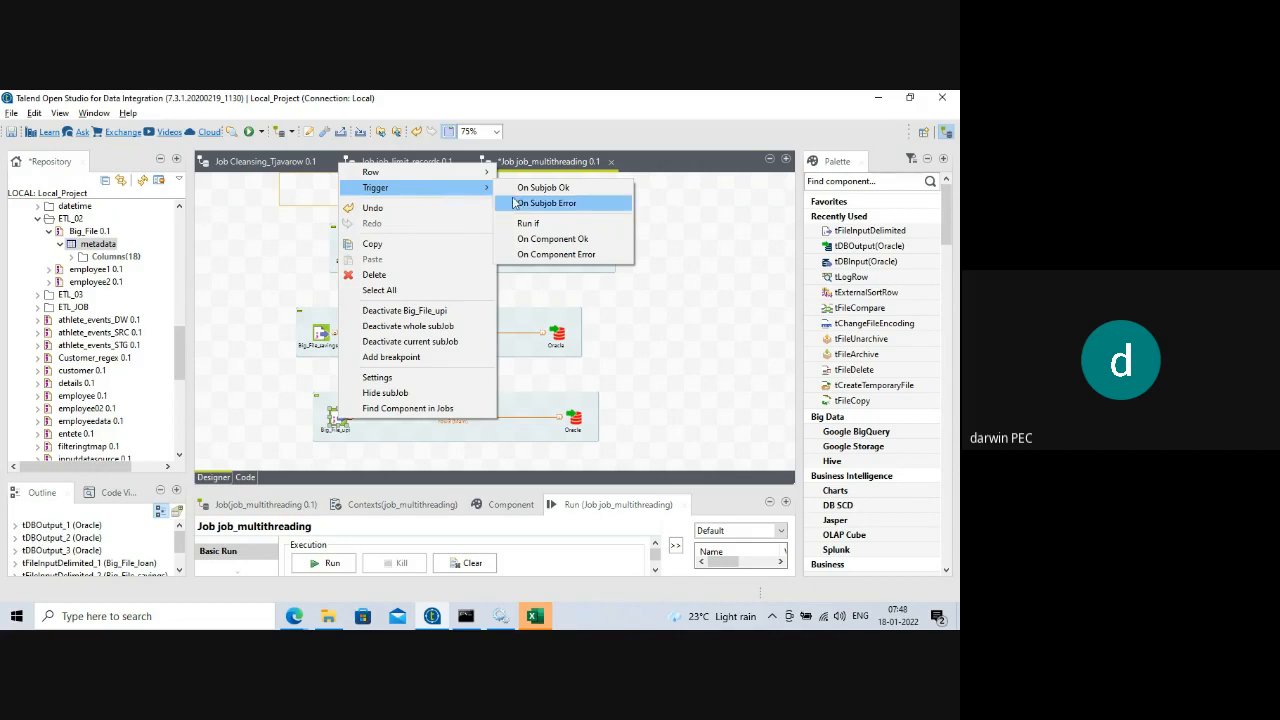
left_click(560, 188)
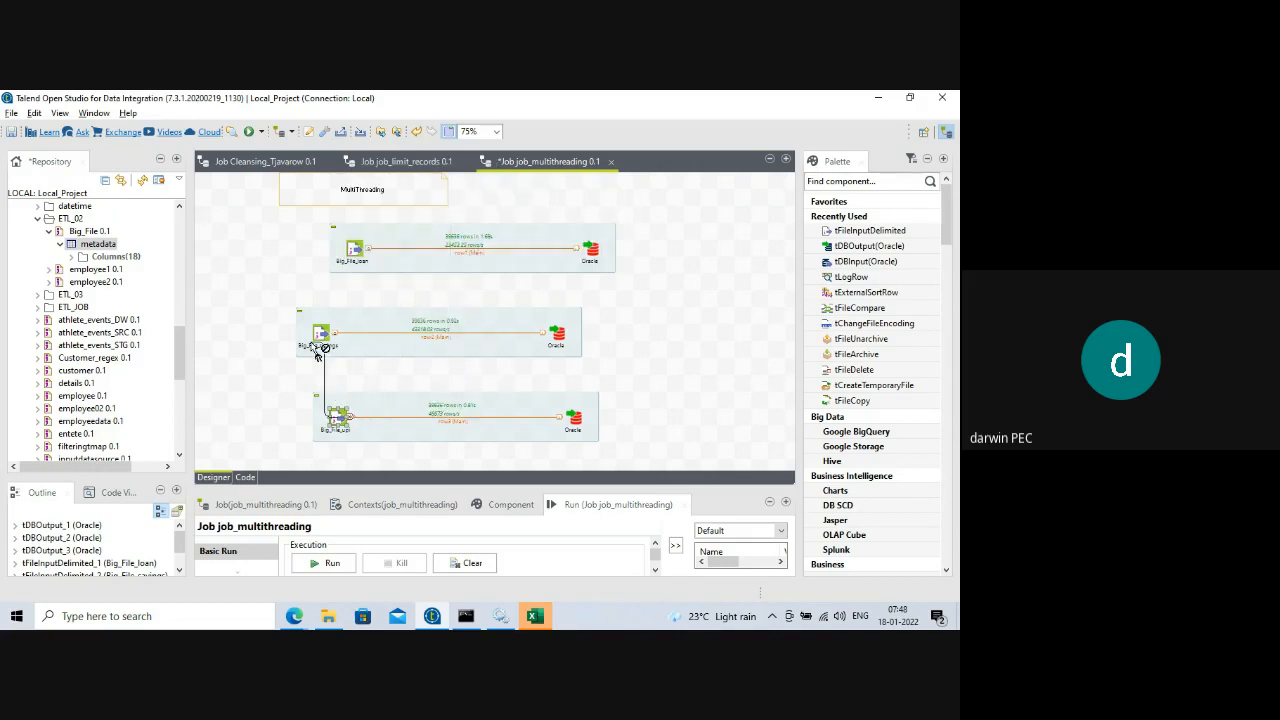
left_click(318, 334)
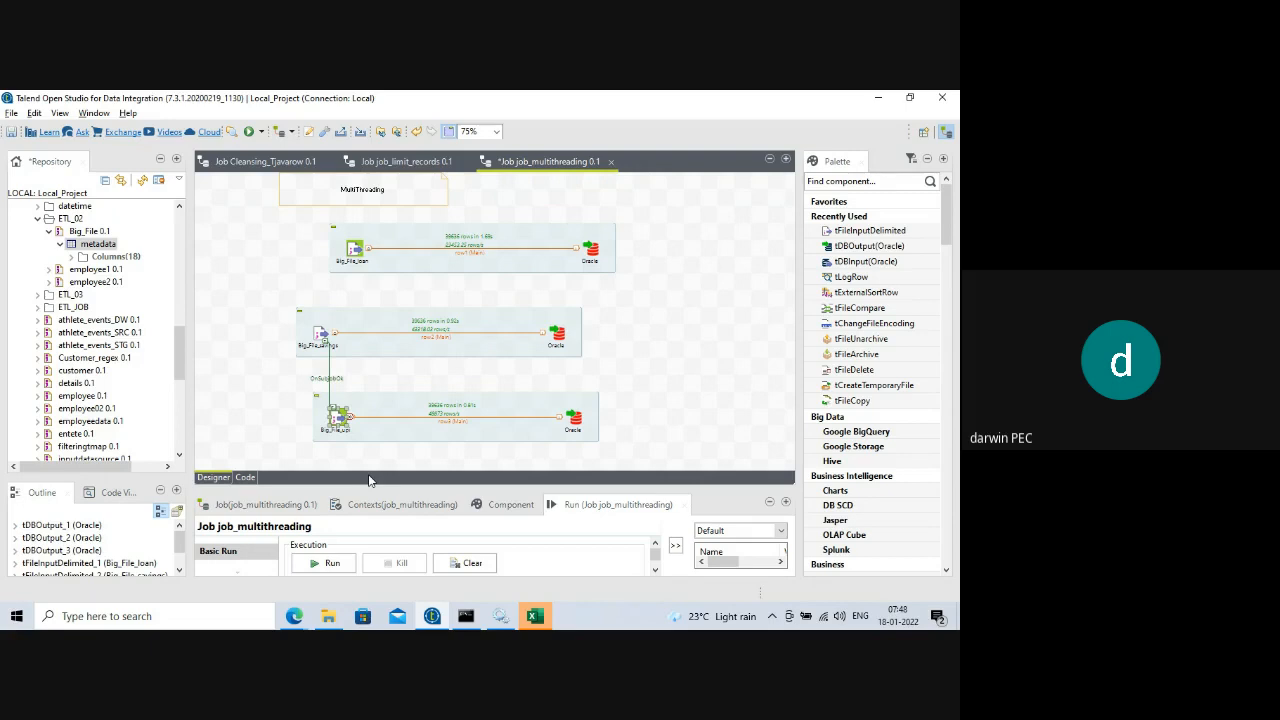
- Run job_multithreading twice with the On Subjob Ok trigger in place, clearing the output before each run
left_click(470, 563)
left_click(330, 563)
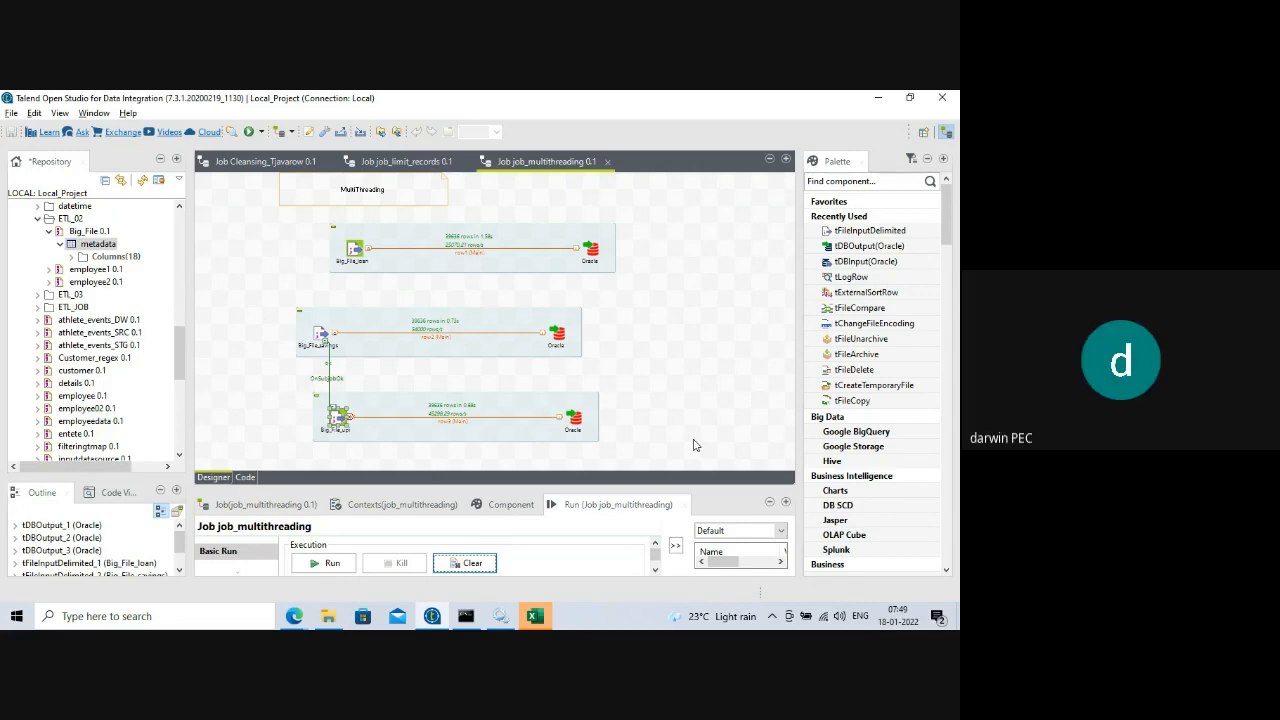
left_click(468, 566)
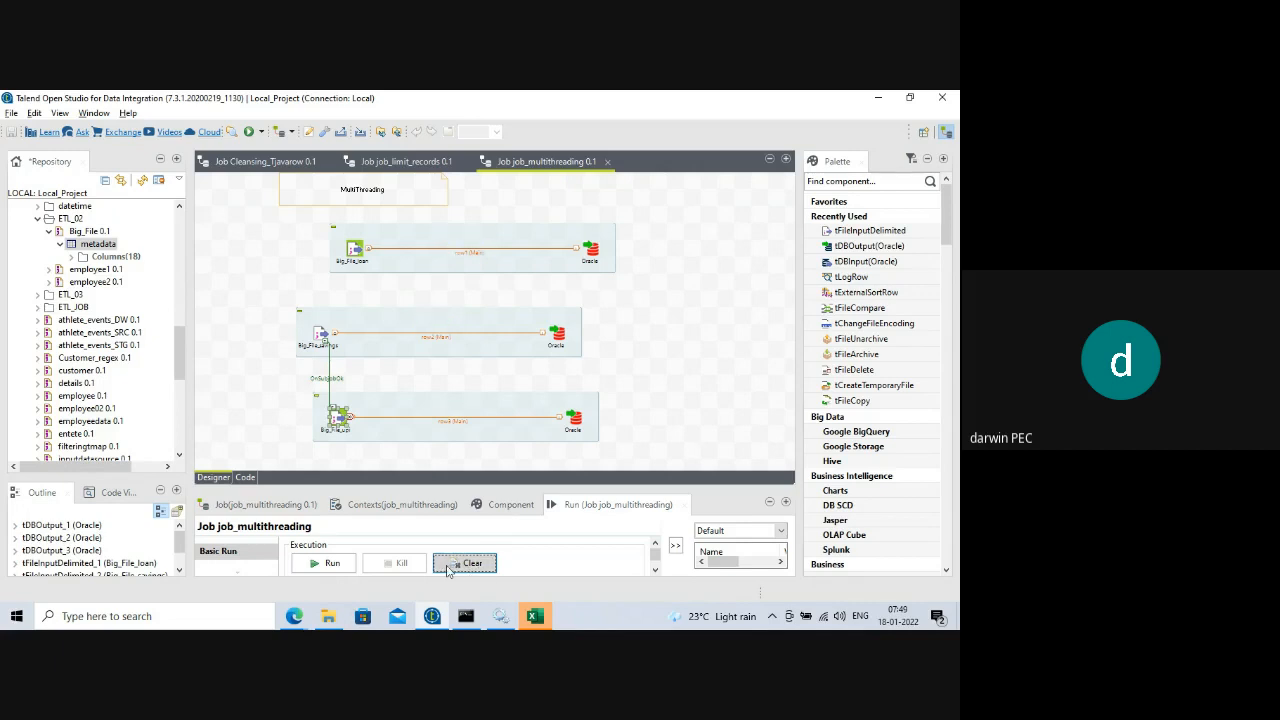
left_click(318, 565)
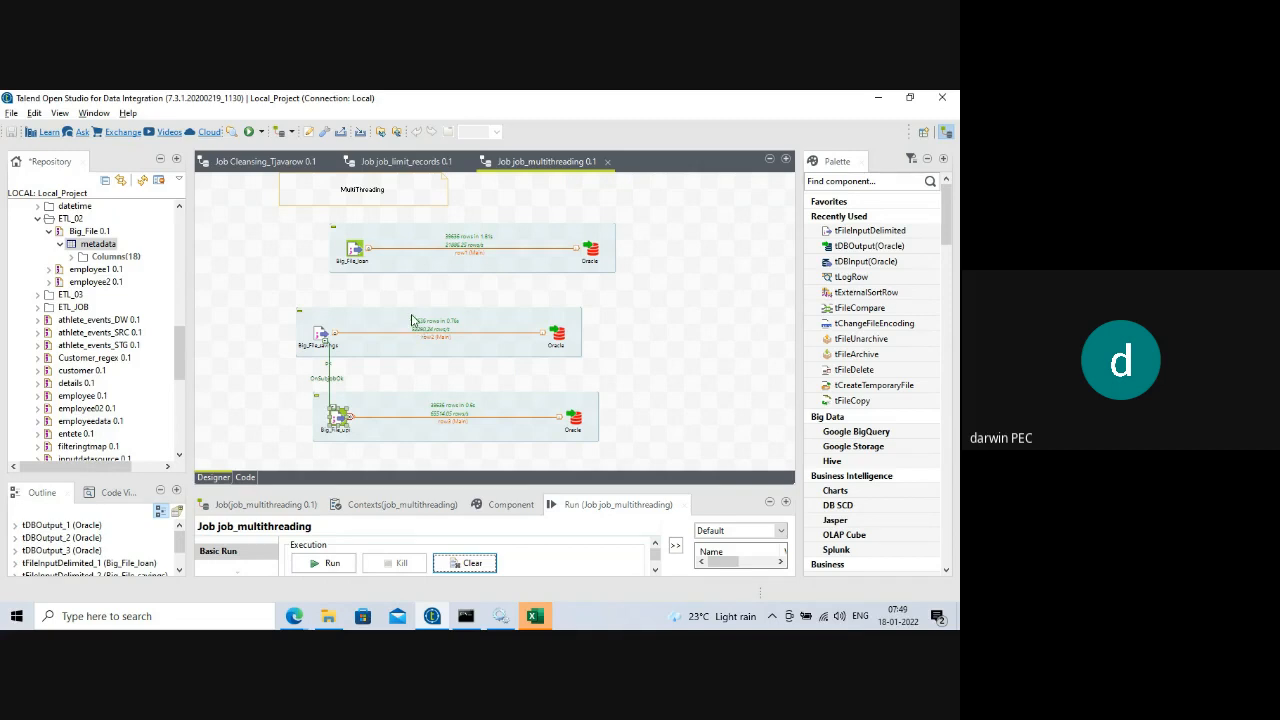
- Move the Big_File_loan subjob left on the canvas, slightly beyond the savings subjob's left edge, and review the two linked subjobs
left_click_drag(378, 243, 326, 243)
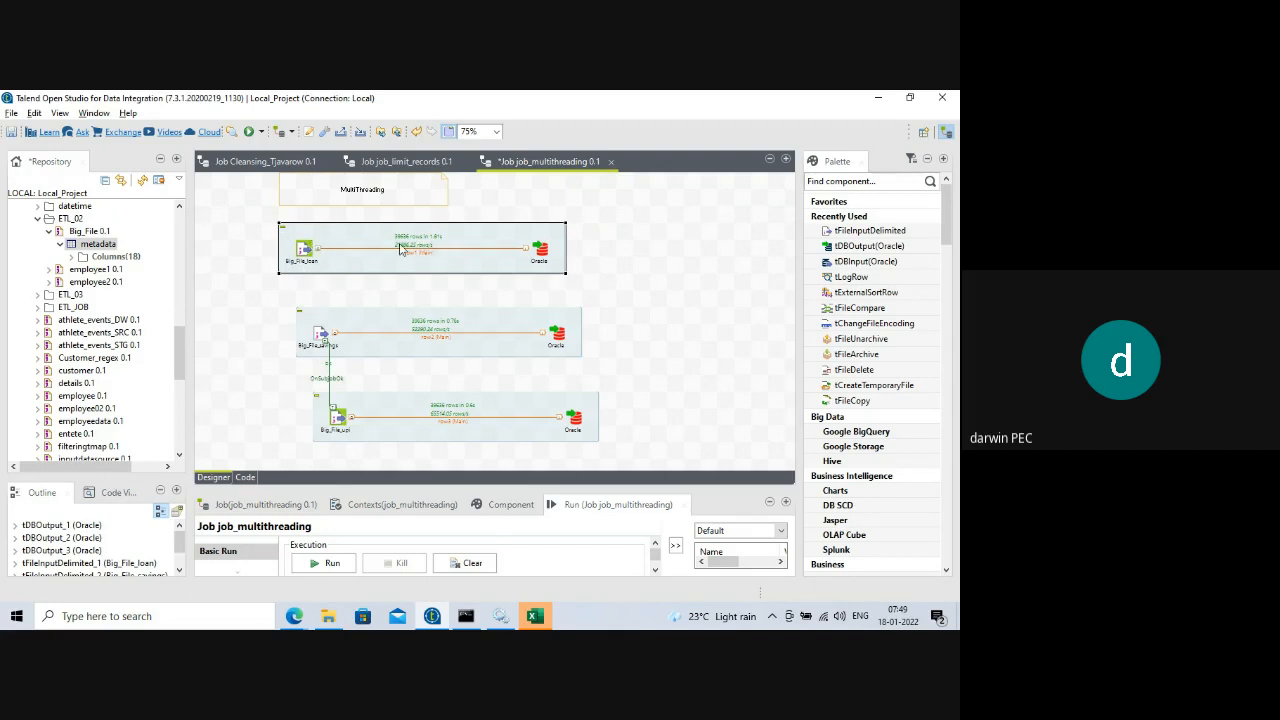
left_click(402, 318)
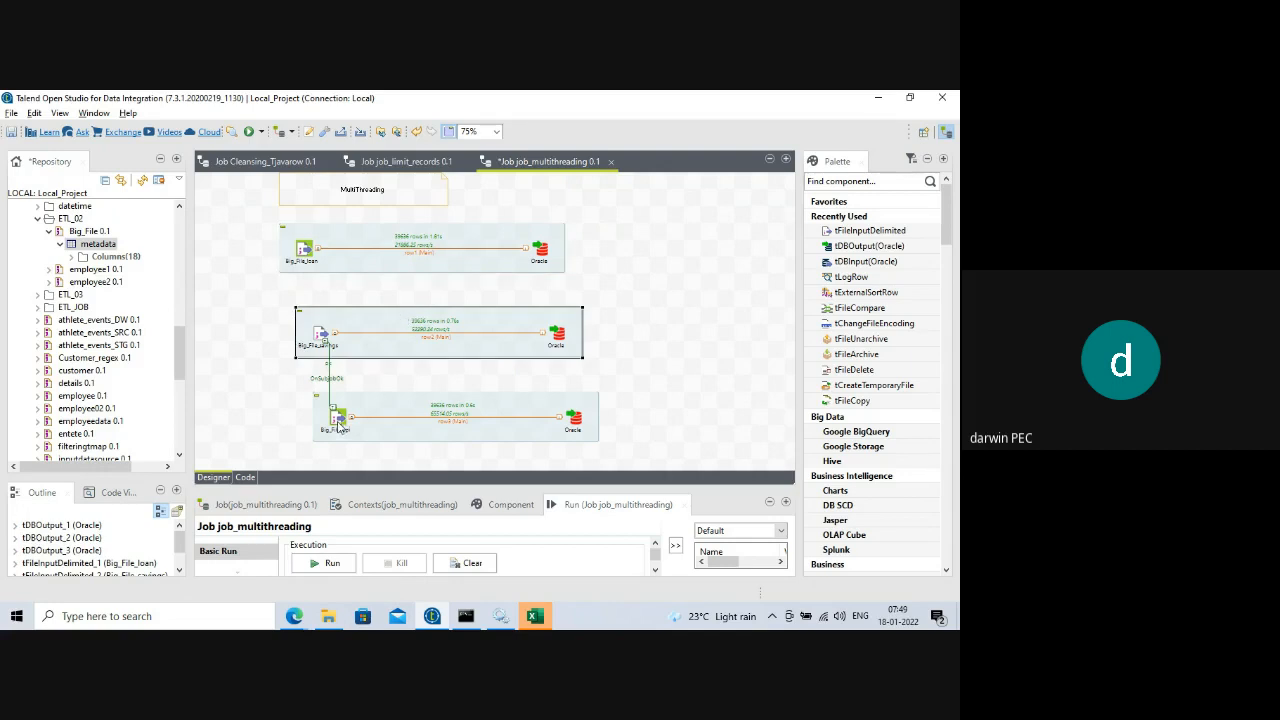
left_click(334, 403)
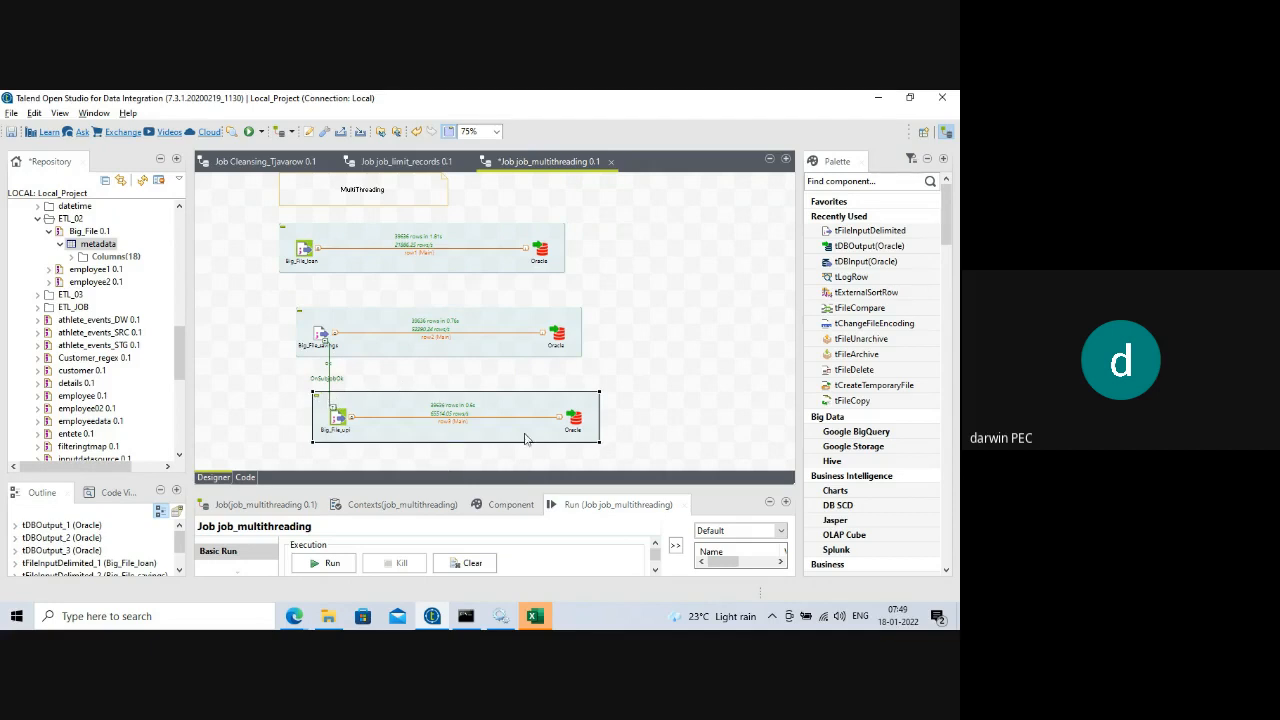
- Delete the On Subjob Ok trigger between the Big_File_upi and Big_File_savings inputs
left_click(326, 332)
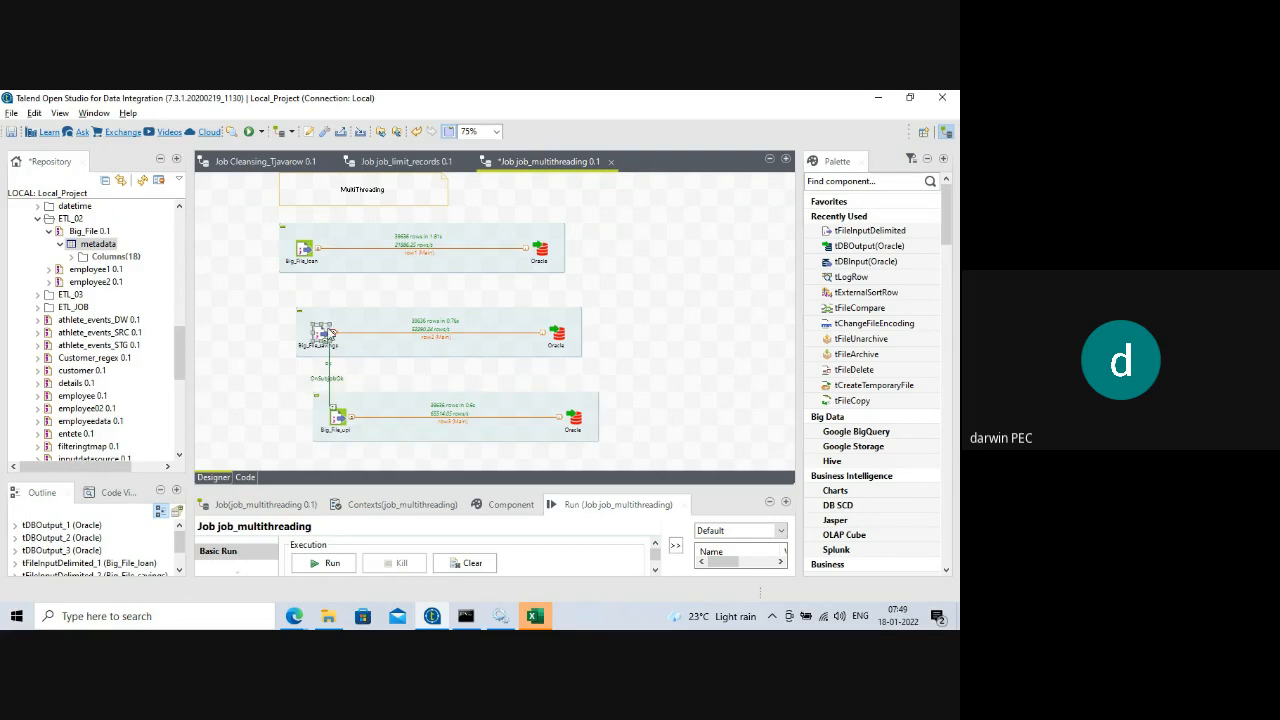
left_click(331, 380)
key("Delete")
- Examine the three independent subjobs and their file inputs by selecting them one after another
left_click(342, 242)
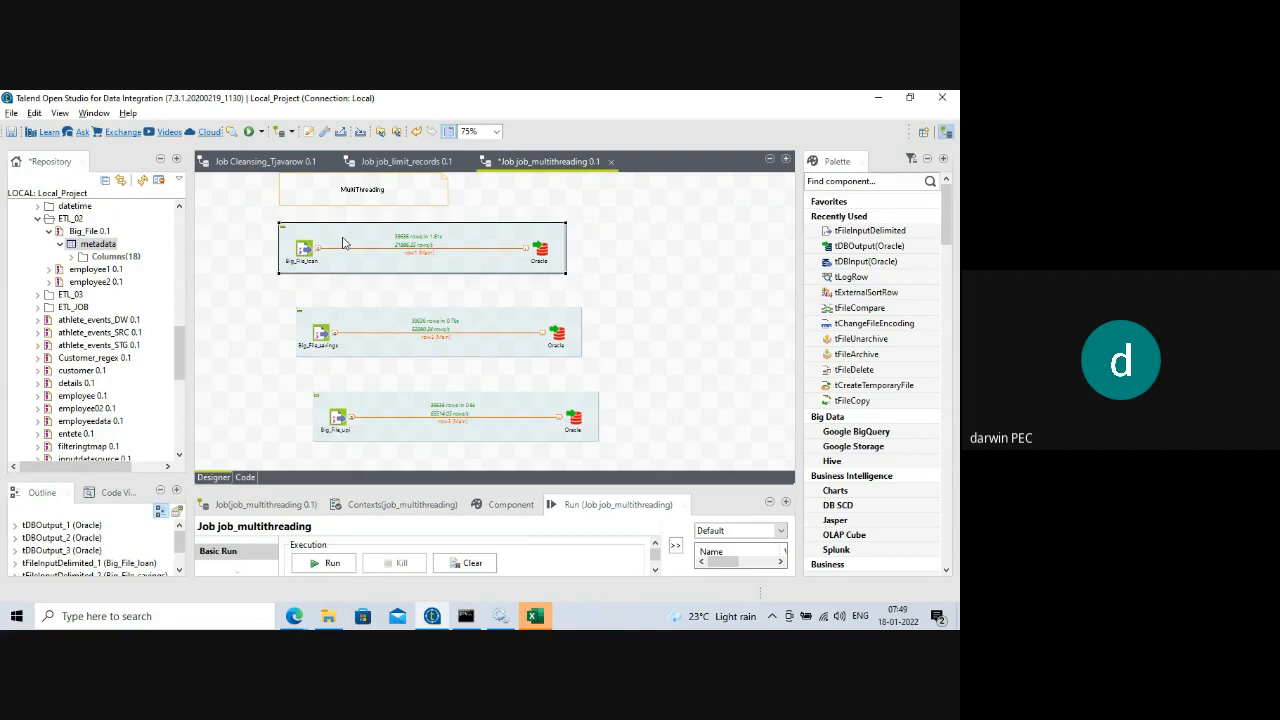
left_click(370, 323)
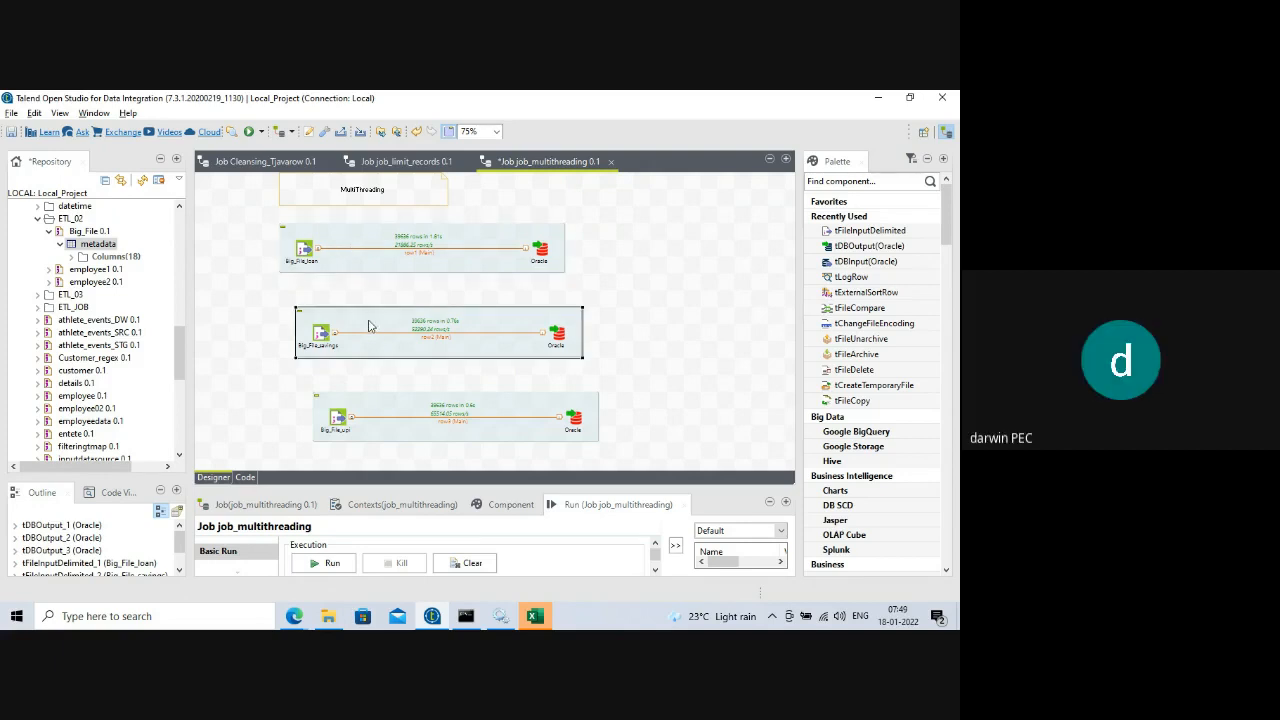
left_click(375, 405)
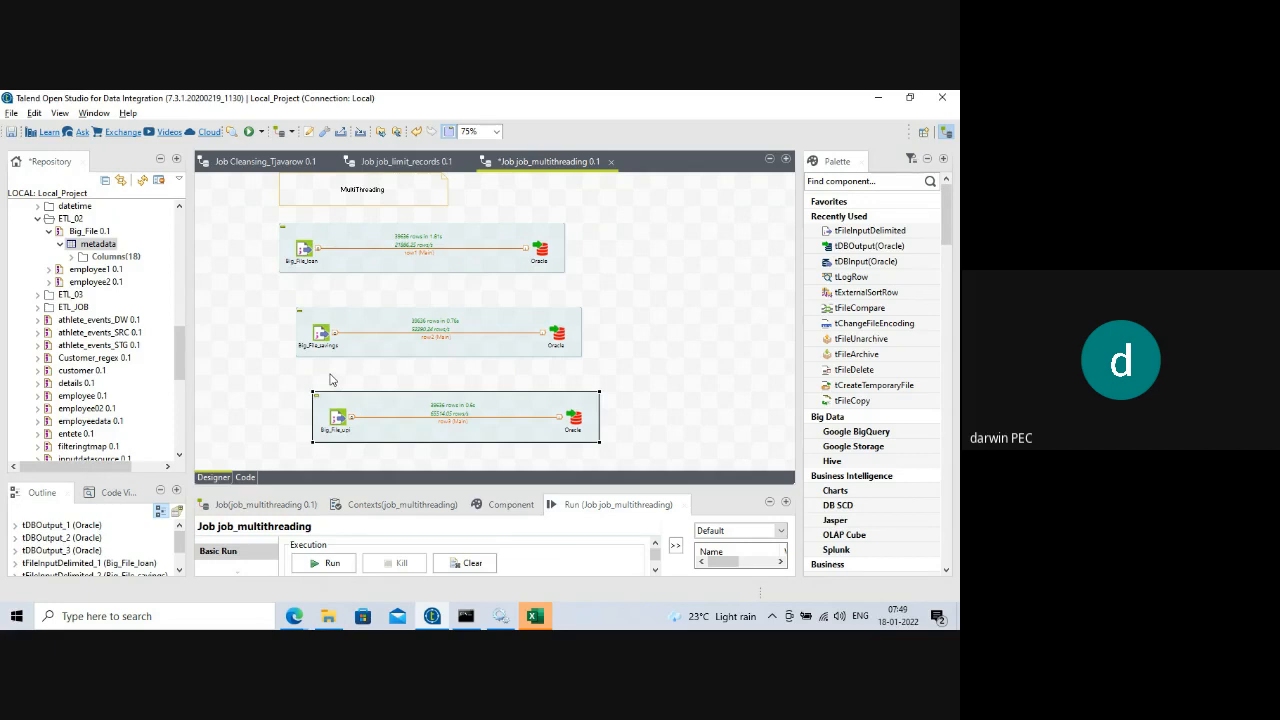
left_click(338, 416)
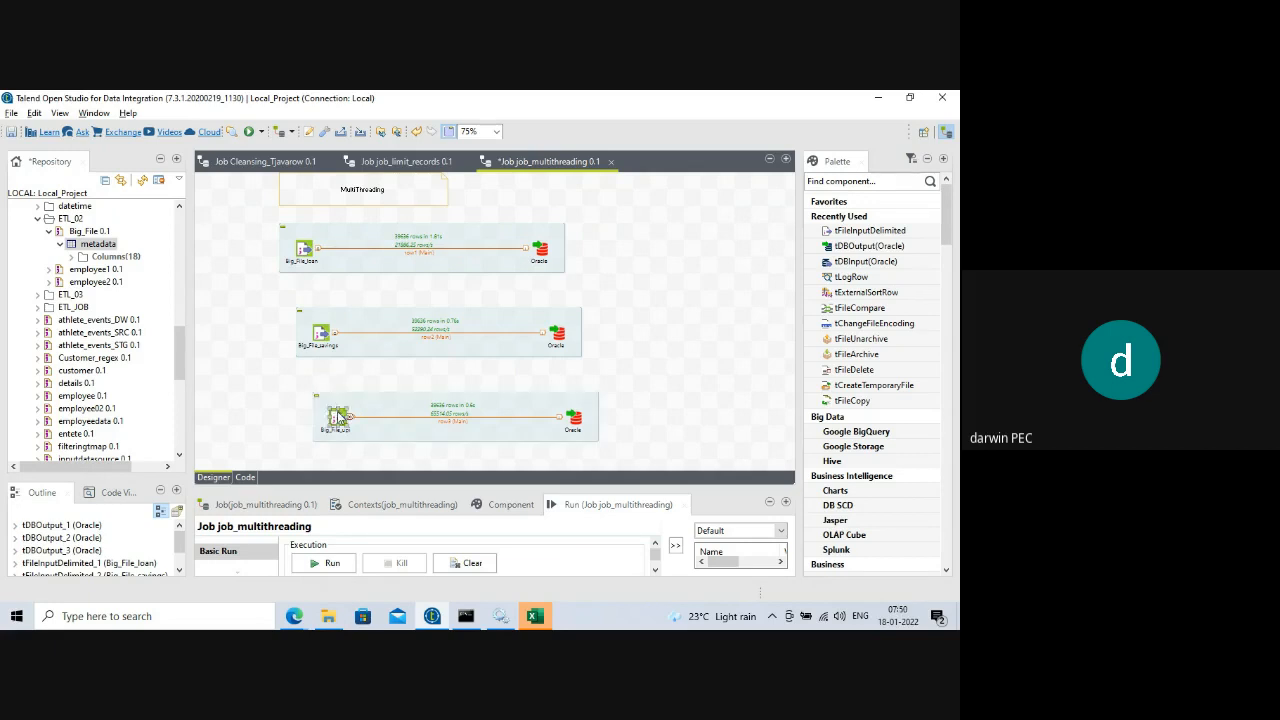
left_click(370, 405)
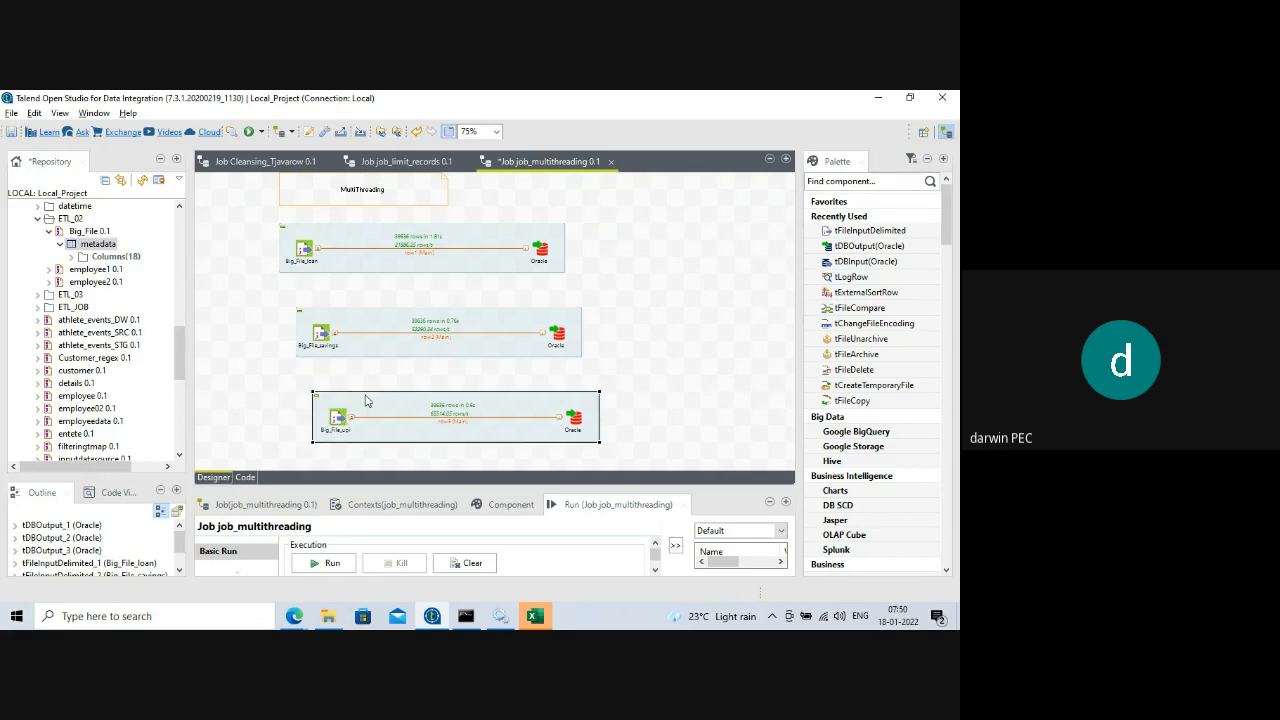
left_click(337, 242)
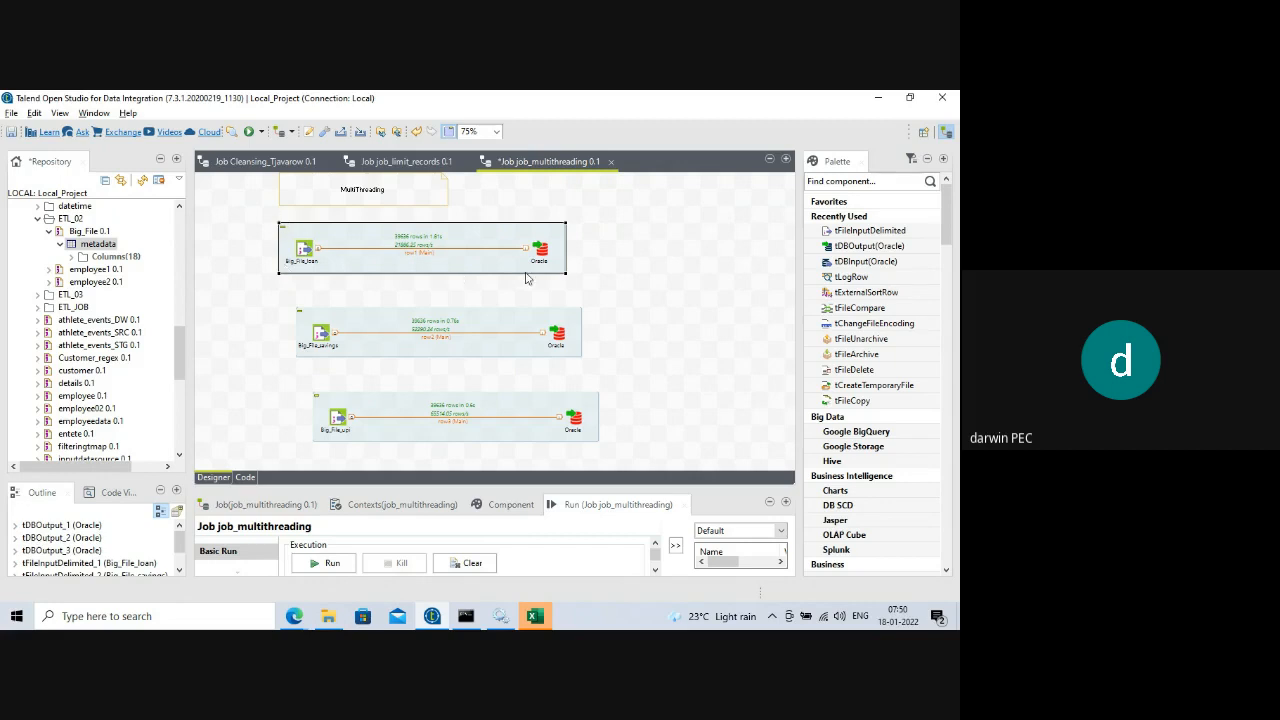
left_click(322, 320)
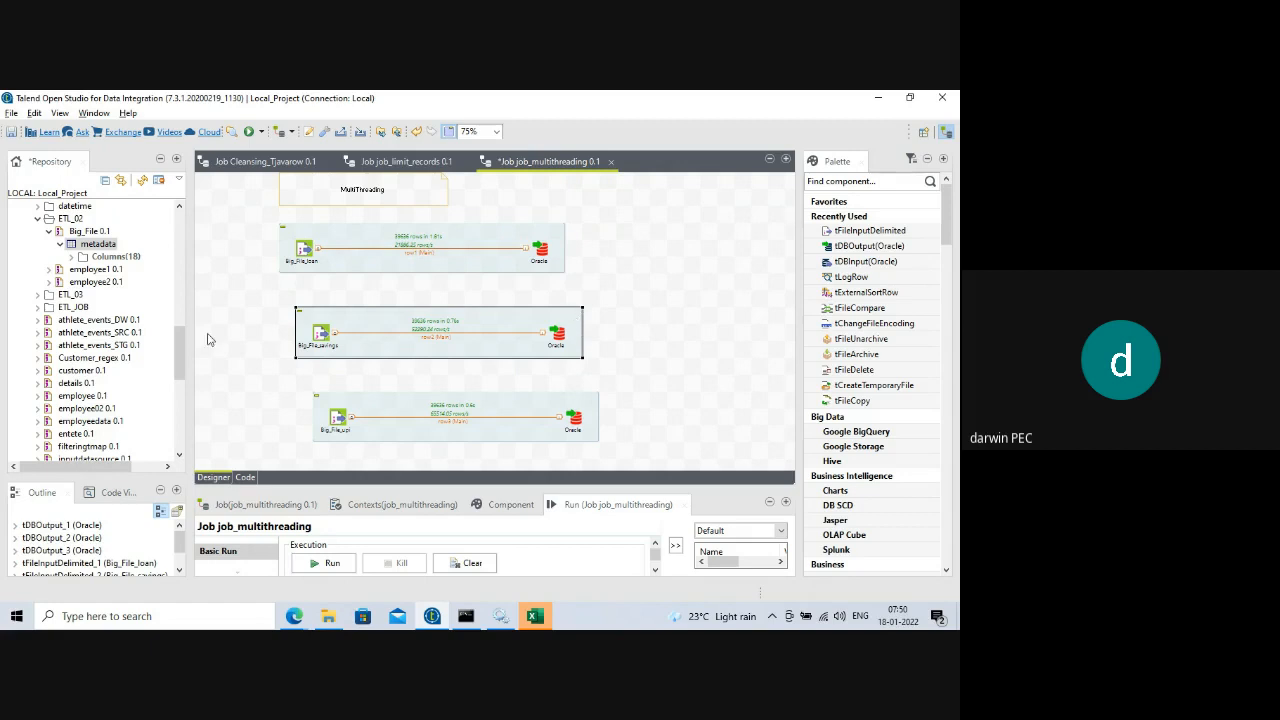
left_click(393, 403)
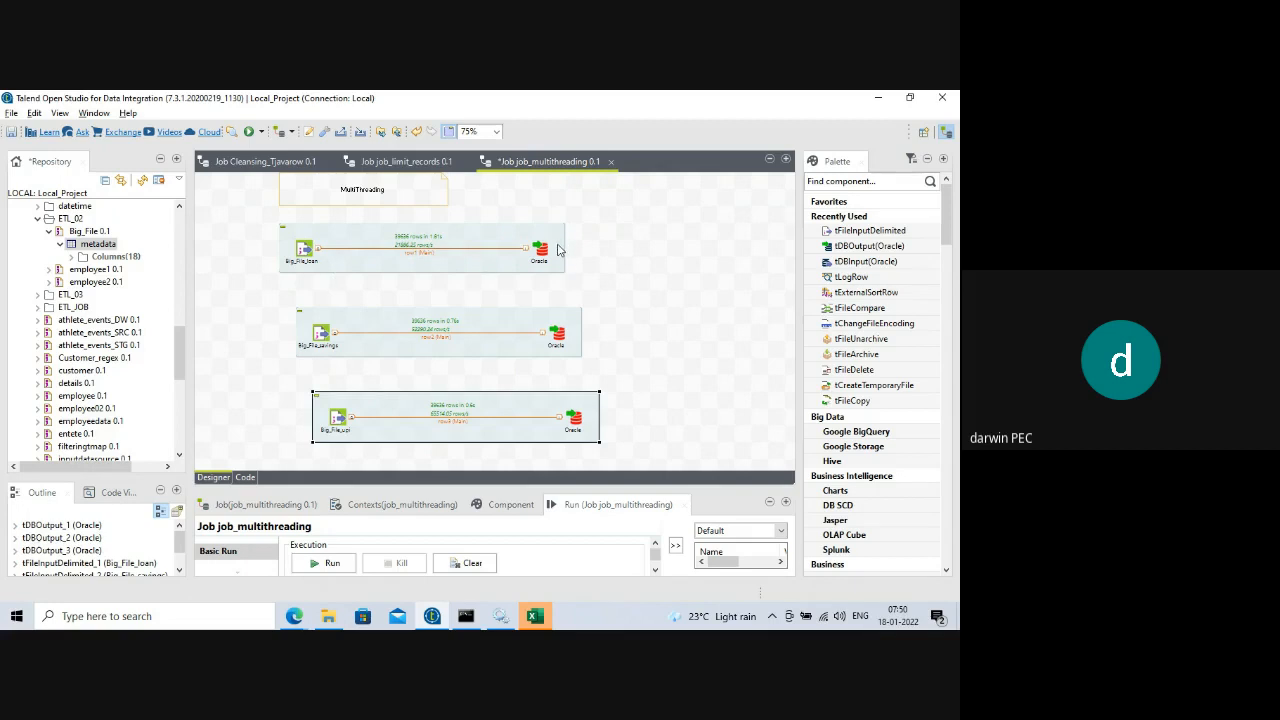
left_click(305, 250)
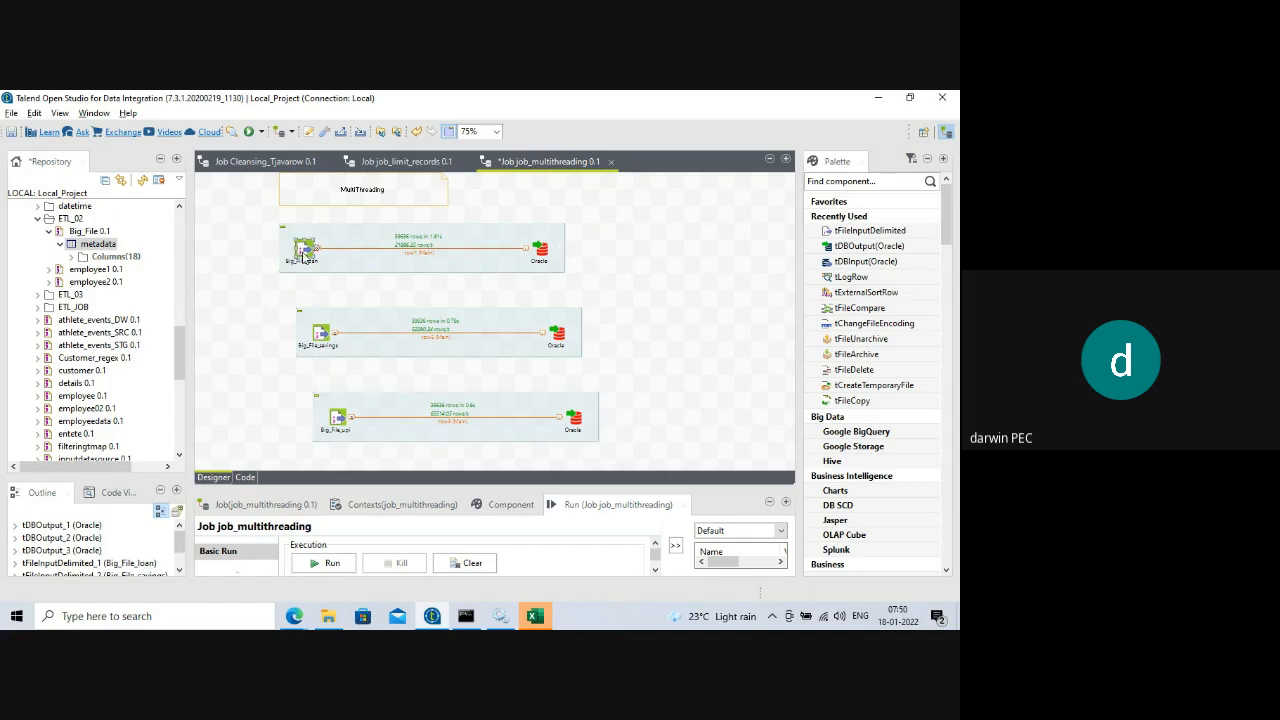
- Connect the Big_File_upi input to the Big_File_loan input with an On Subjob Ok trigger
left_click(540, 250)
left_click(350, 240)
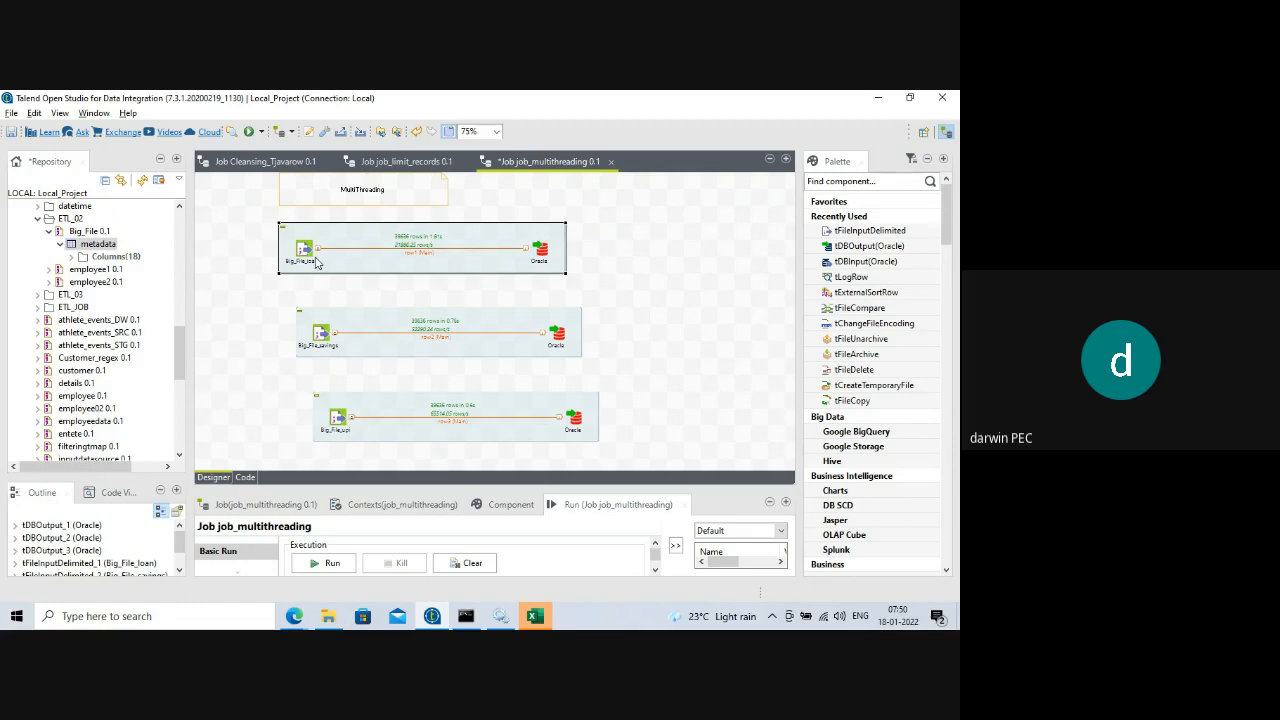
left_click(336, 422)
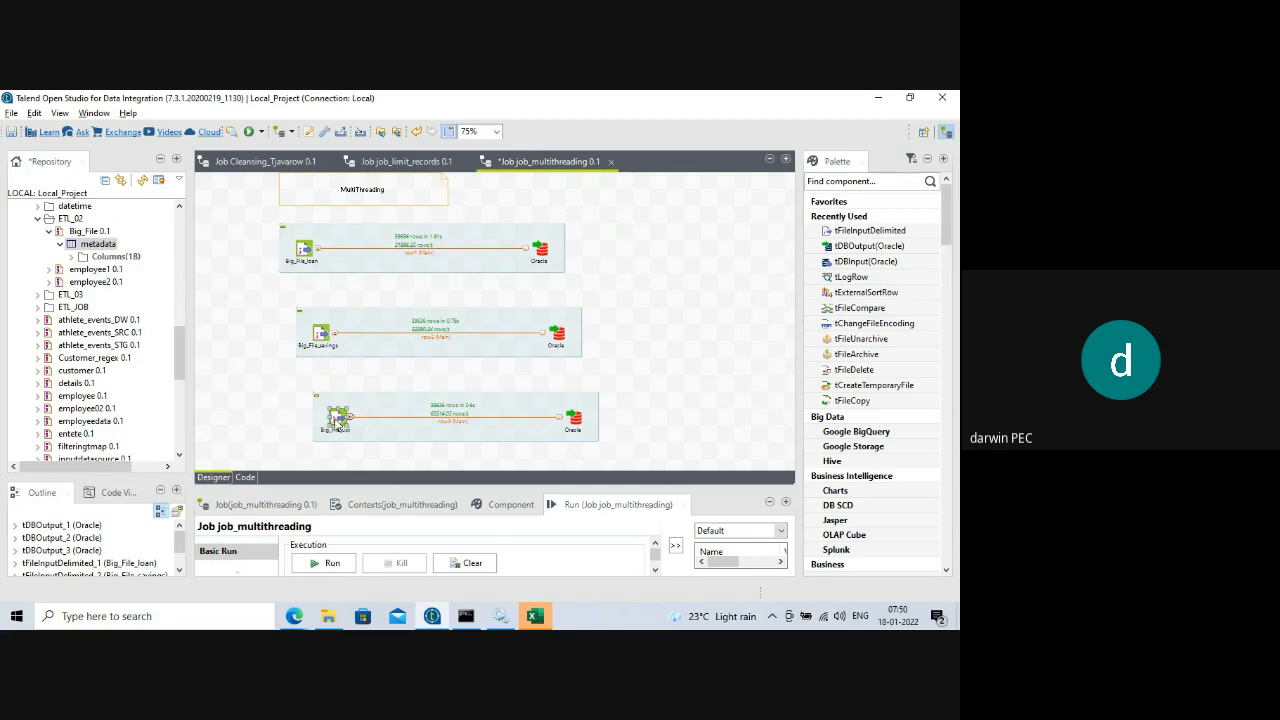
right_click(338, 420)
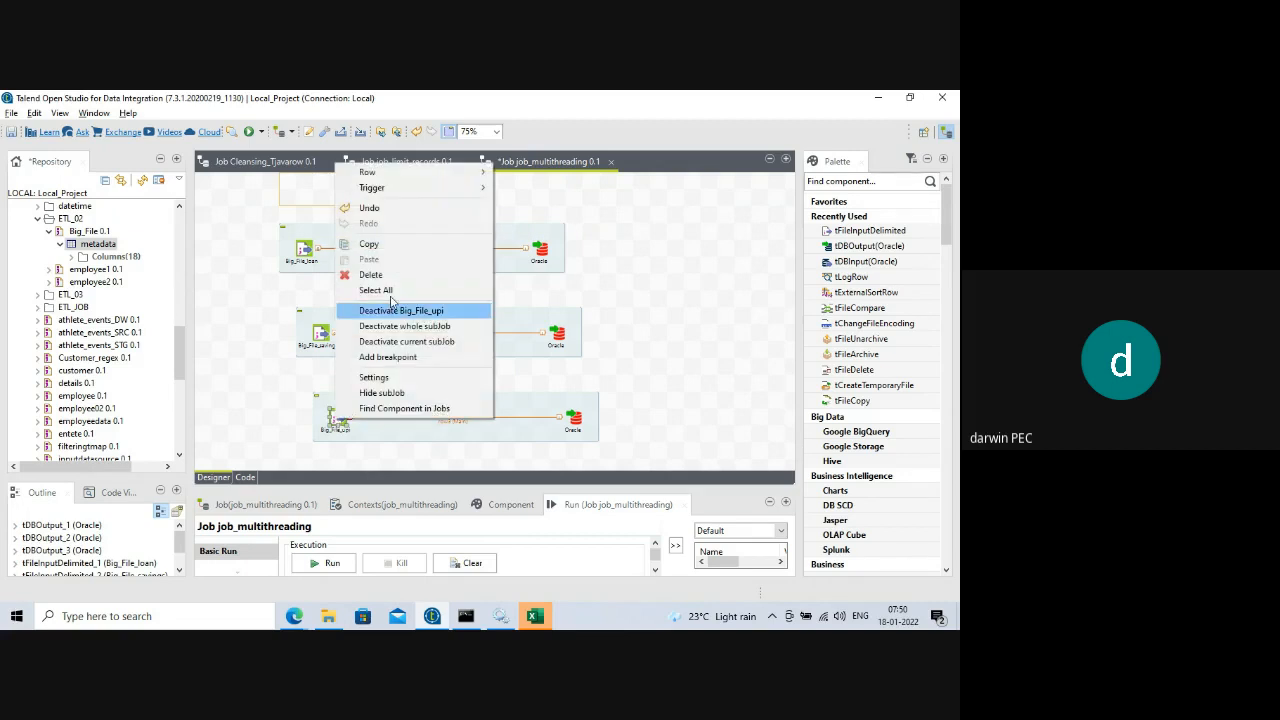
mouse_move(423, 189)
left_click(520, 190)
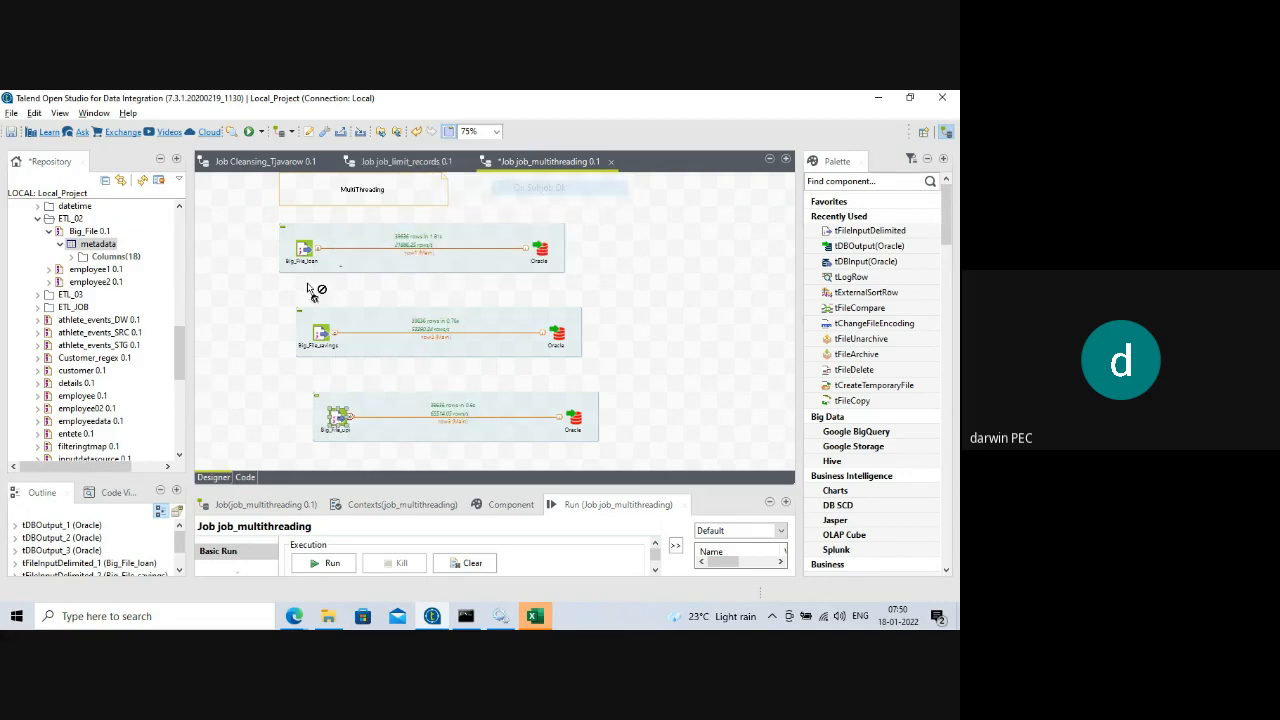
left_click(300, 258)
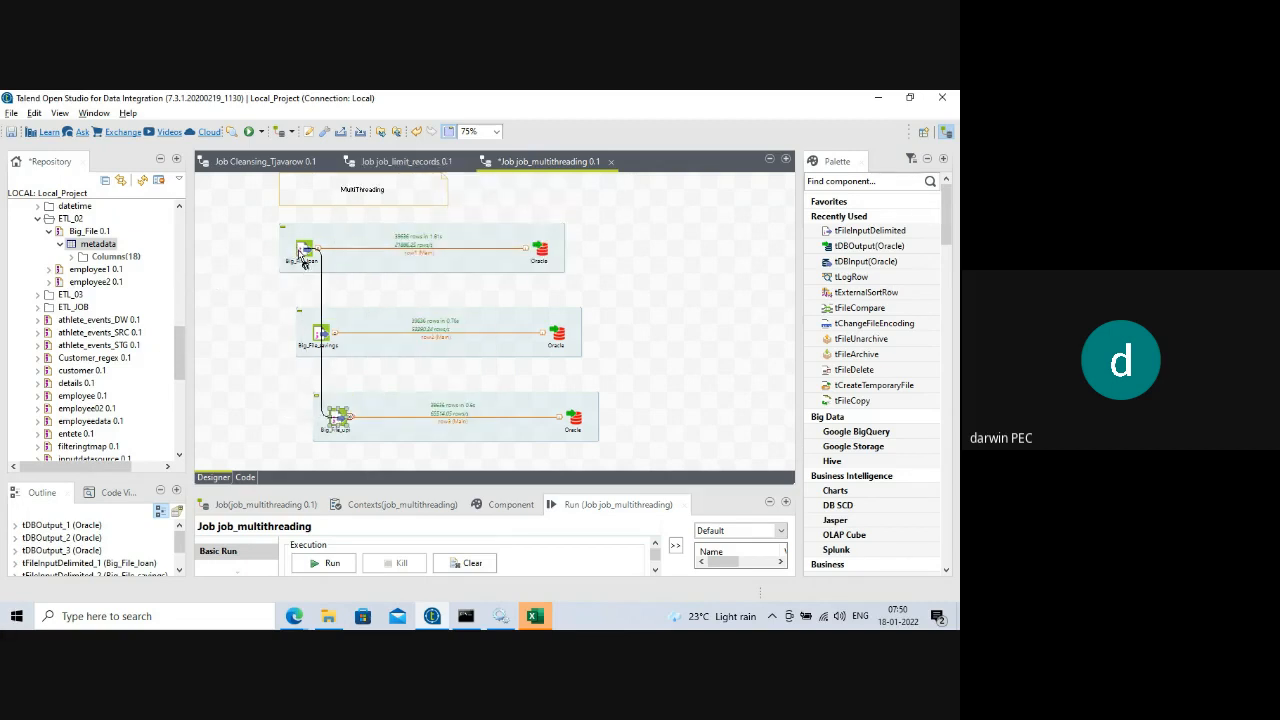
- Move the Big_File_savings subjob to the right, clear of the trigger line, and rerun the job with cleared output
left_click(409, 323)
left_click_drag(409, 323, 494, 323)
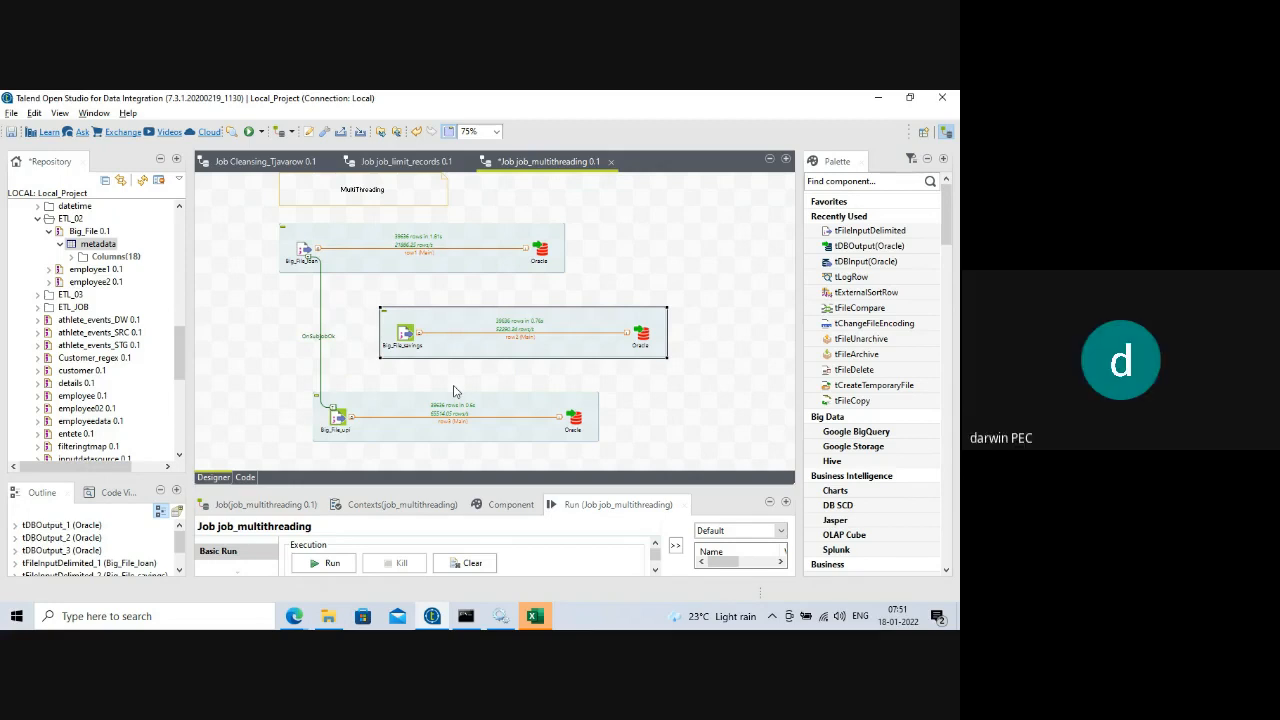
left_click(470, 563)
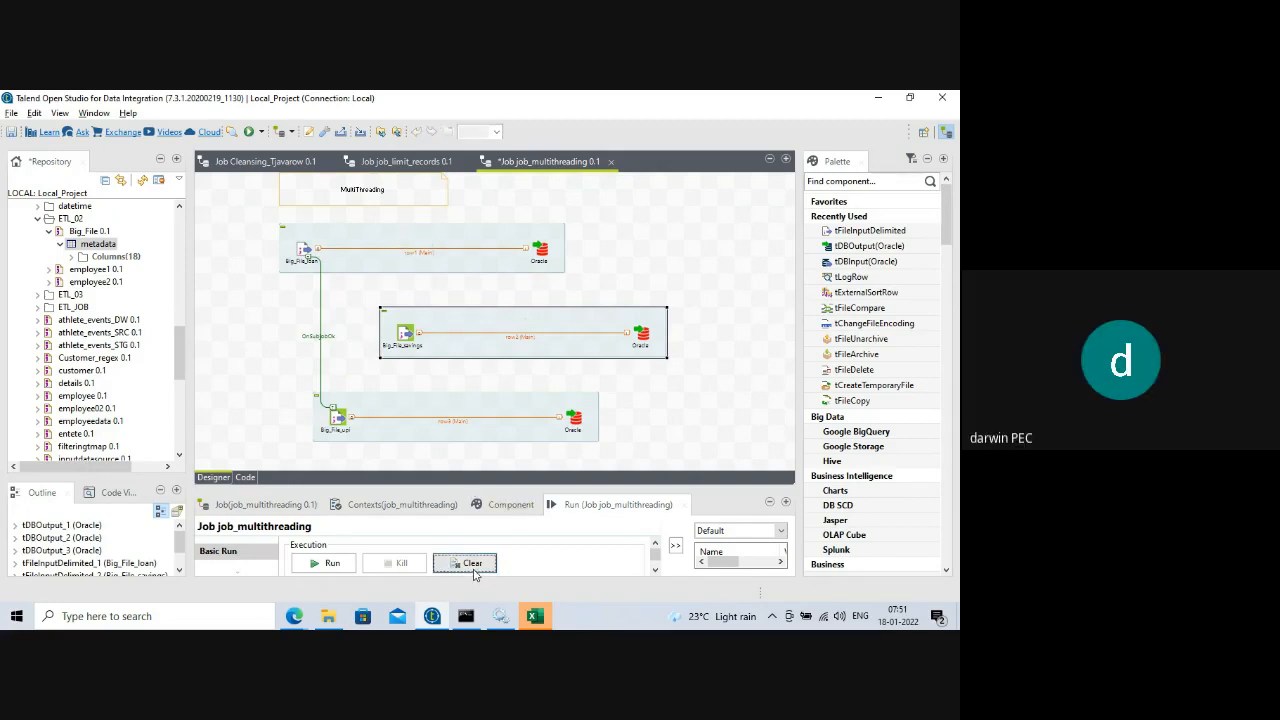
left_click(322, 567)
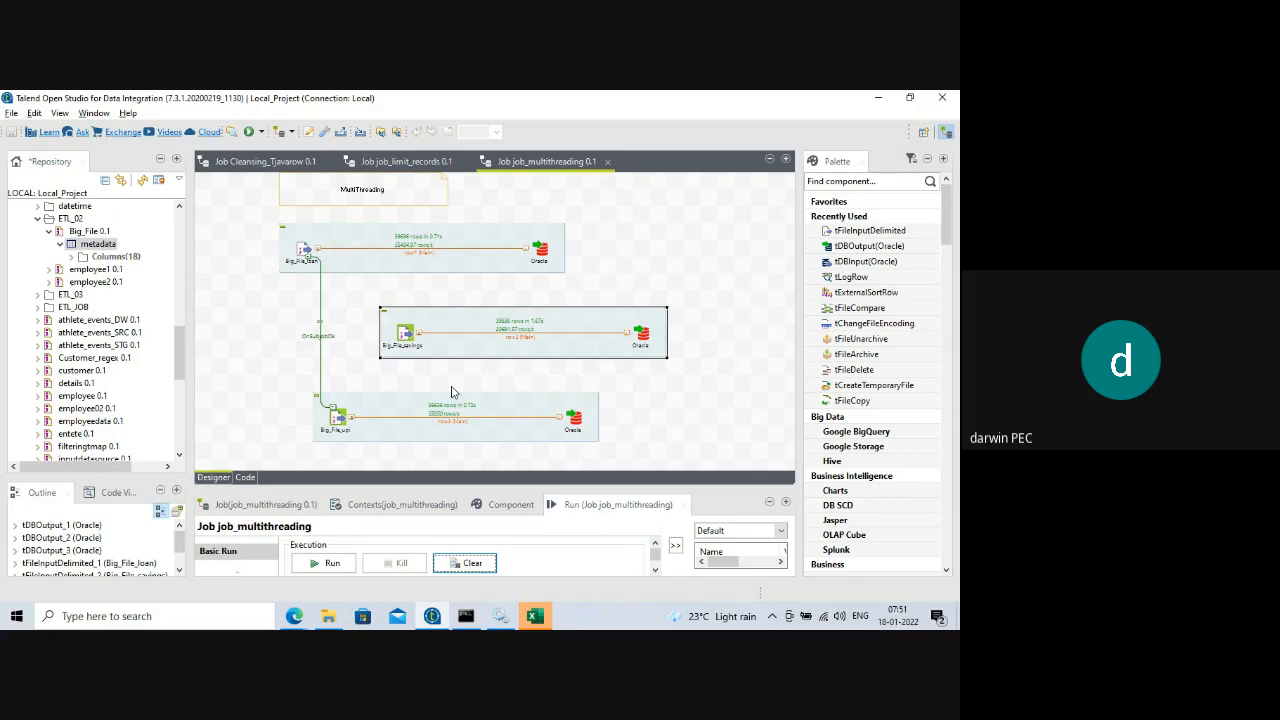
- Delete the On Subjob Ok trigger and recreate it from Big_File_upi to Big_File_loan
left_click(320, 330)
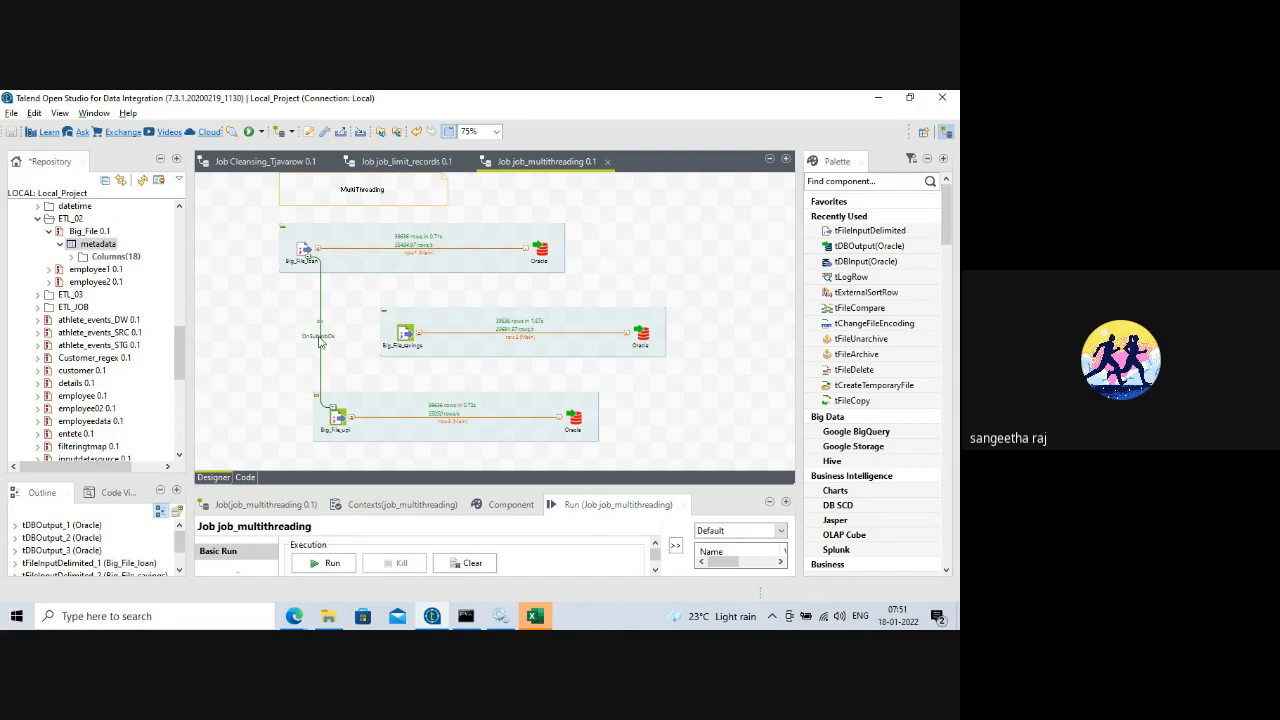
left_click(320, 340)
key("Delete")
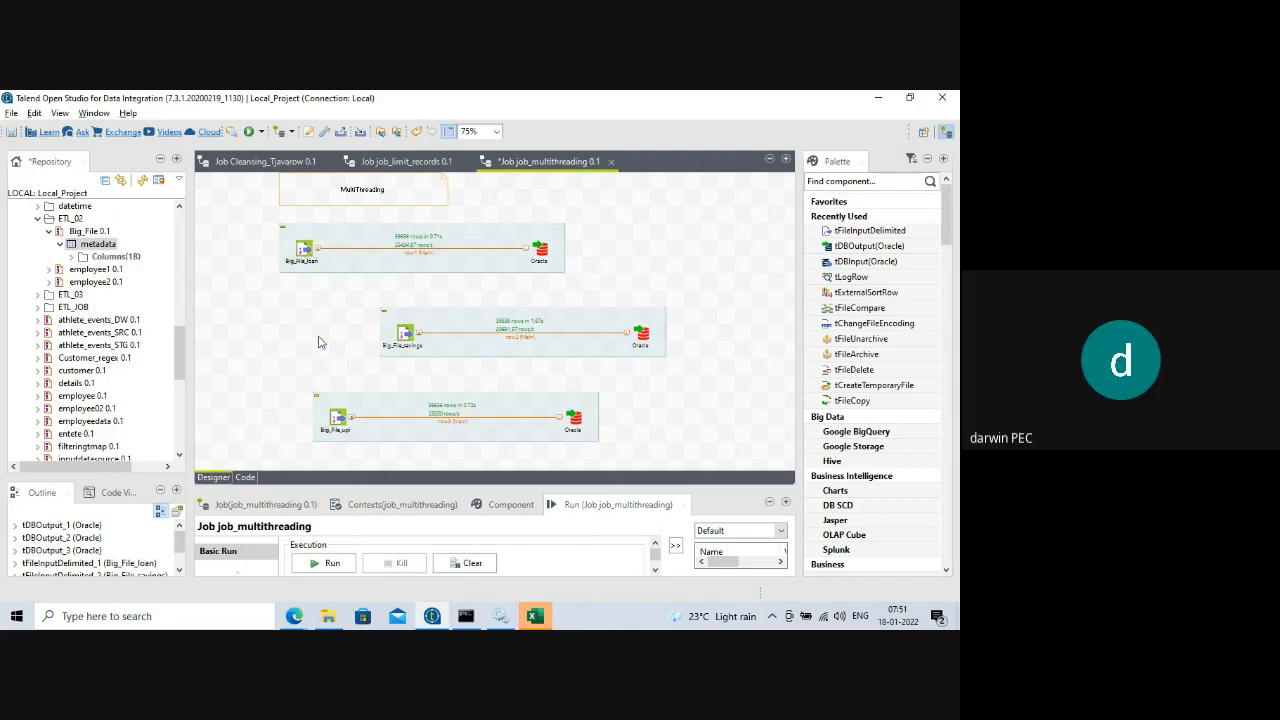
right_click(338, 416)
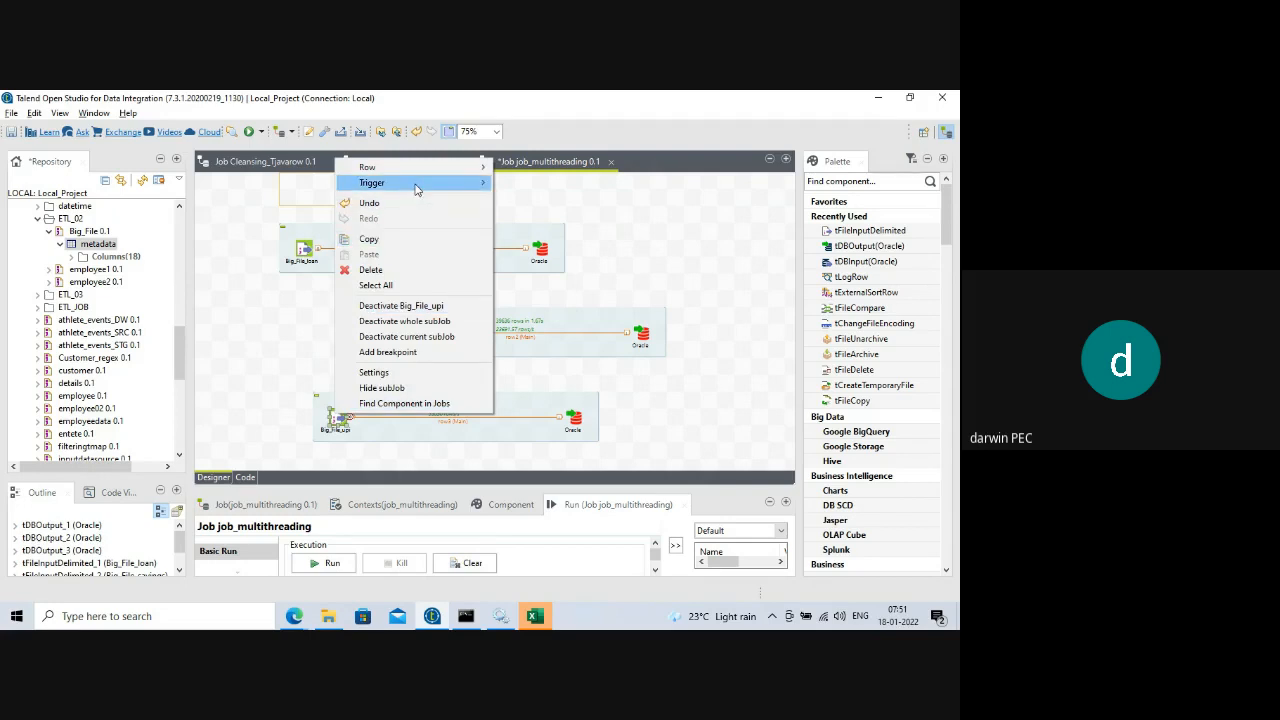
mouse_move(418, 190)
left_click(532, 182)
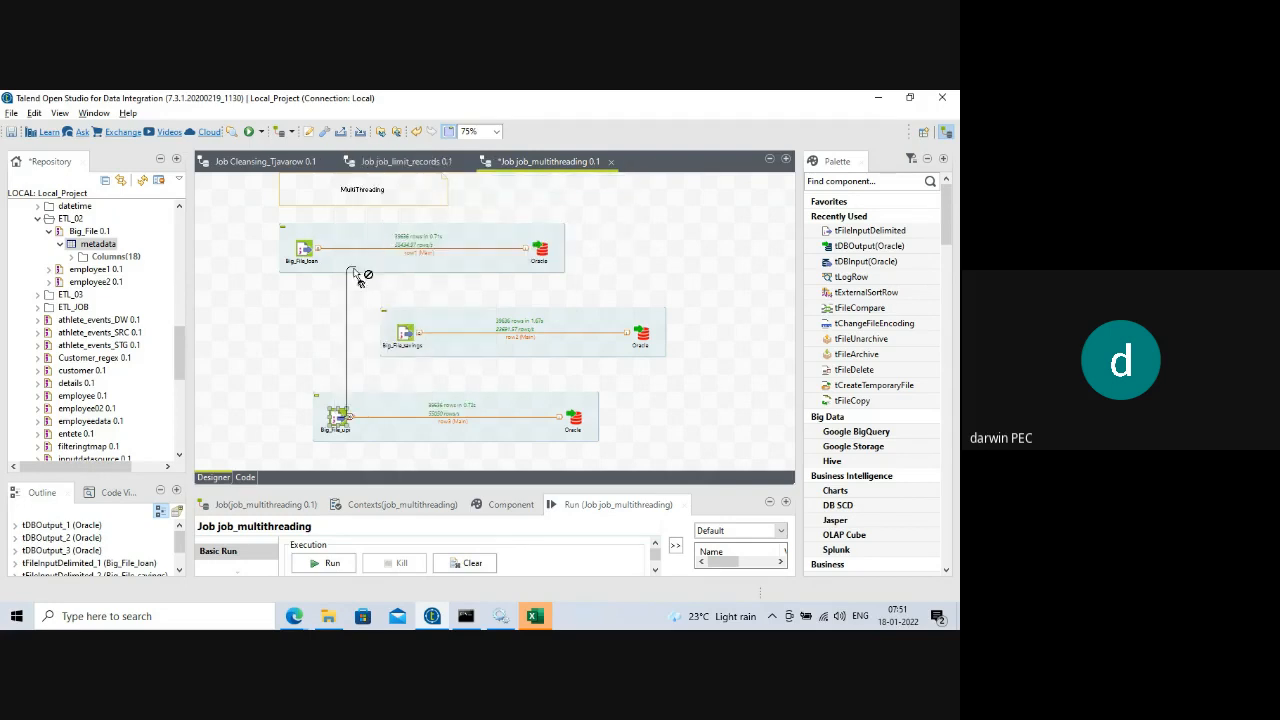
left_click(305, 256)
- Examine the linked UPI and loan subjobs and the independent savings subjob by selecting each in turn
left_click(339, 411)
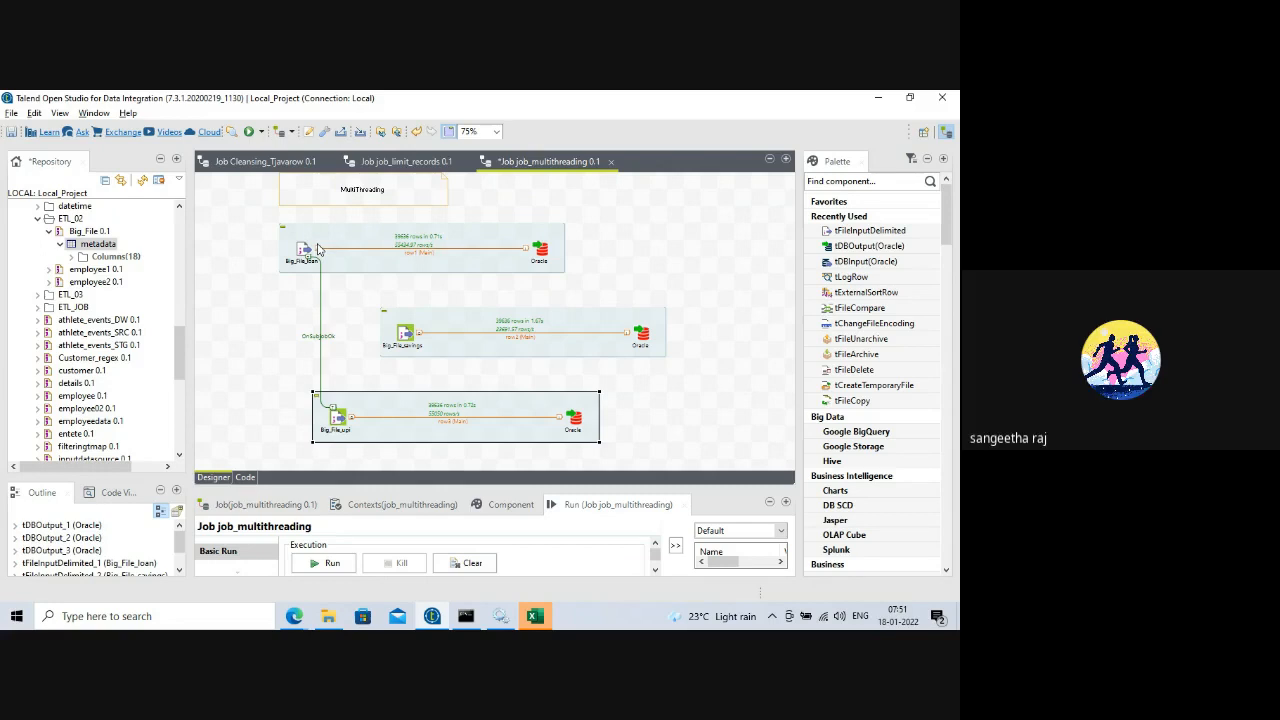
left_click(412, 321)
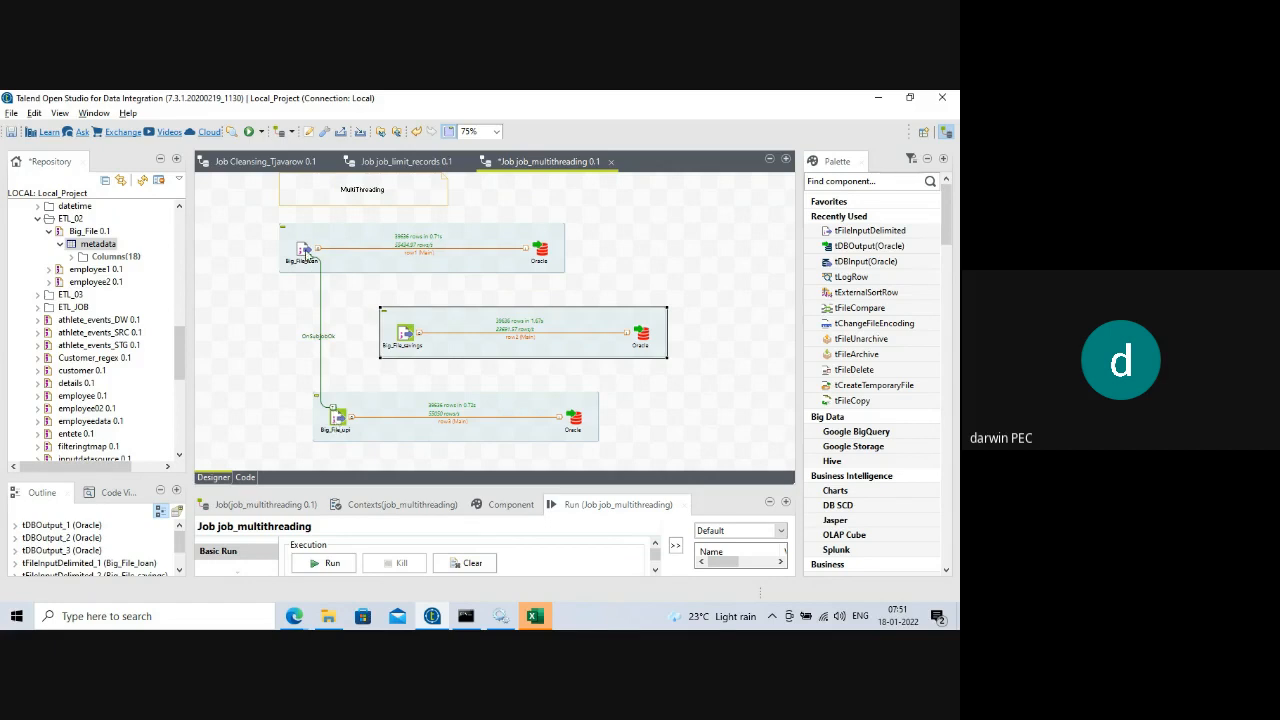
left_click(362, 245)
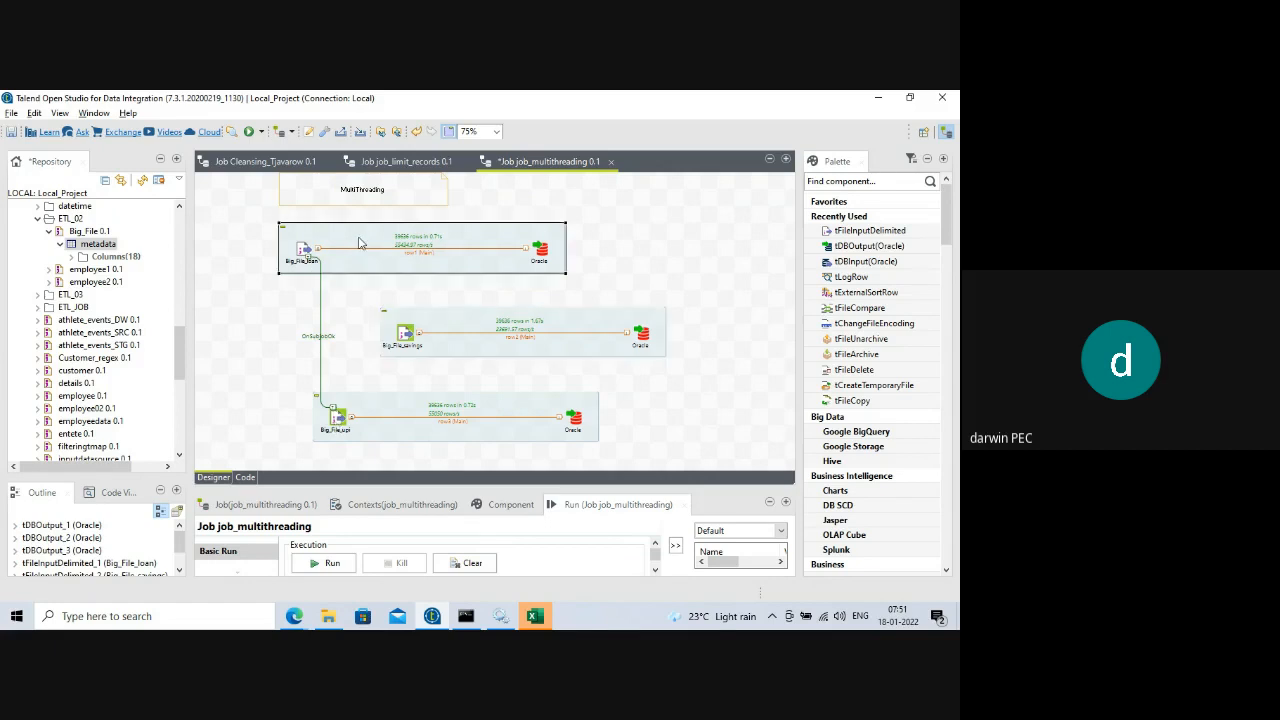
left_click(456, 323)
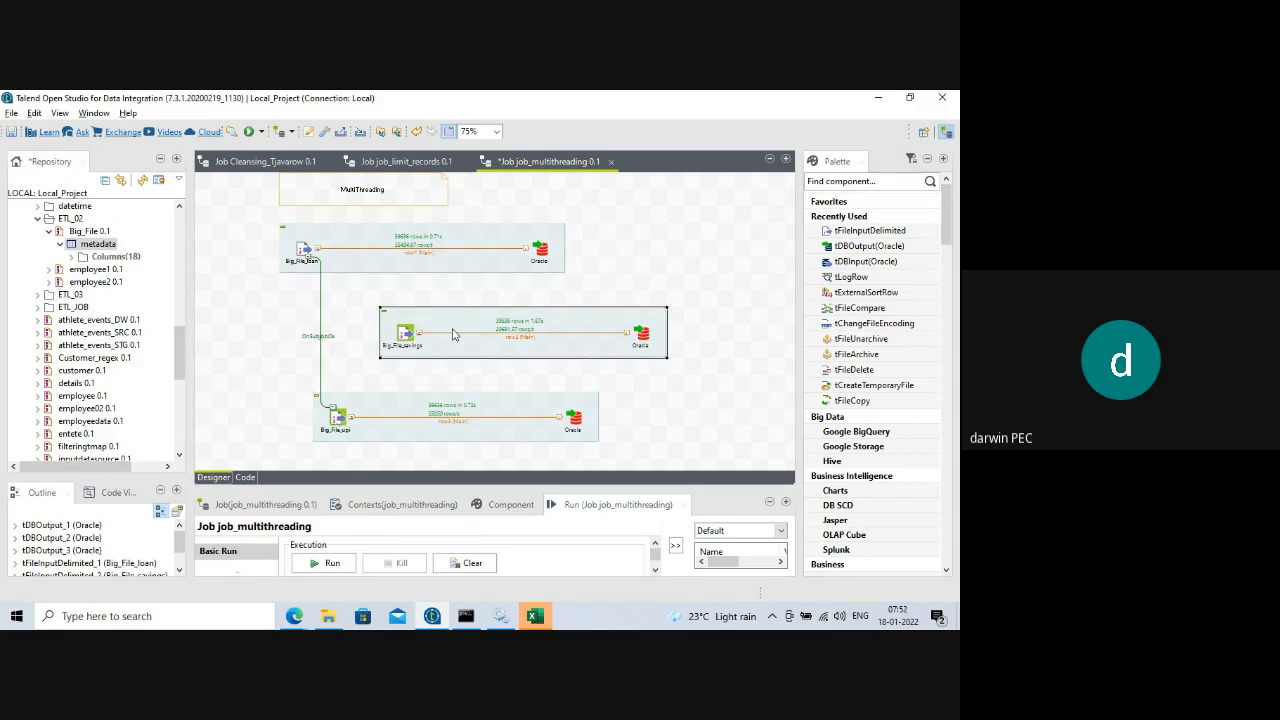
left_click(432, 413)
left_click(425, 408)
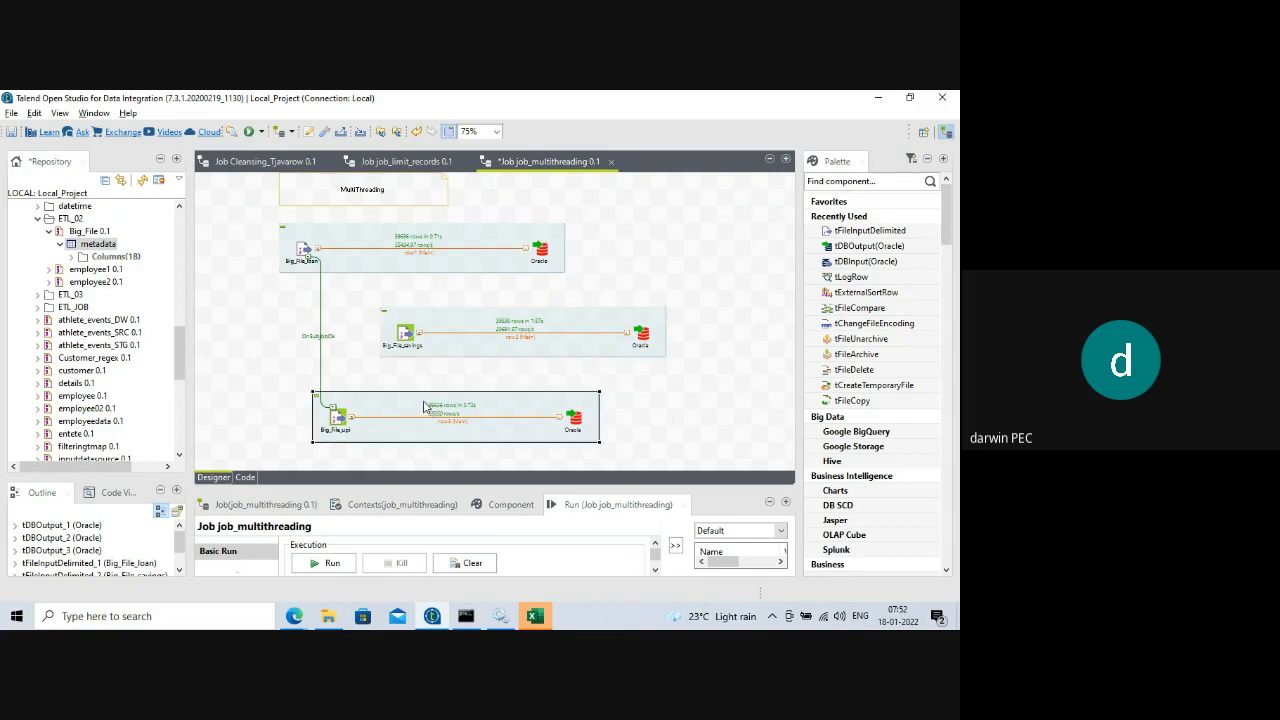
left_click(351, 243)
- Clear the previous output and run job_multithreading with the UPI-to-loan trigger, keeping all three subjobs in view
left_click(466, 563)
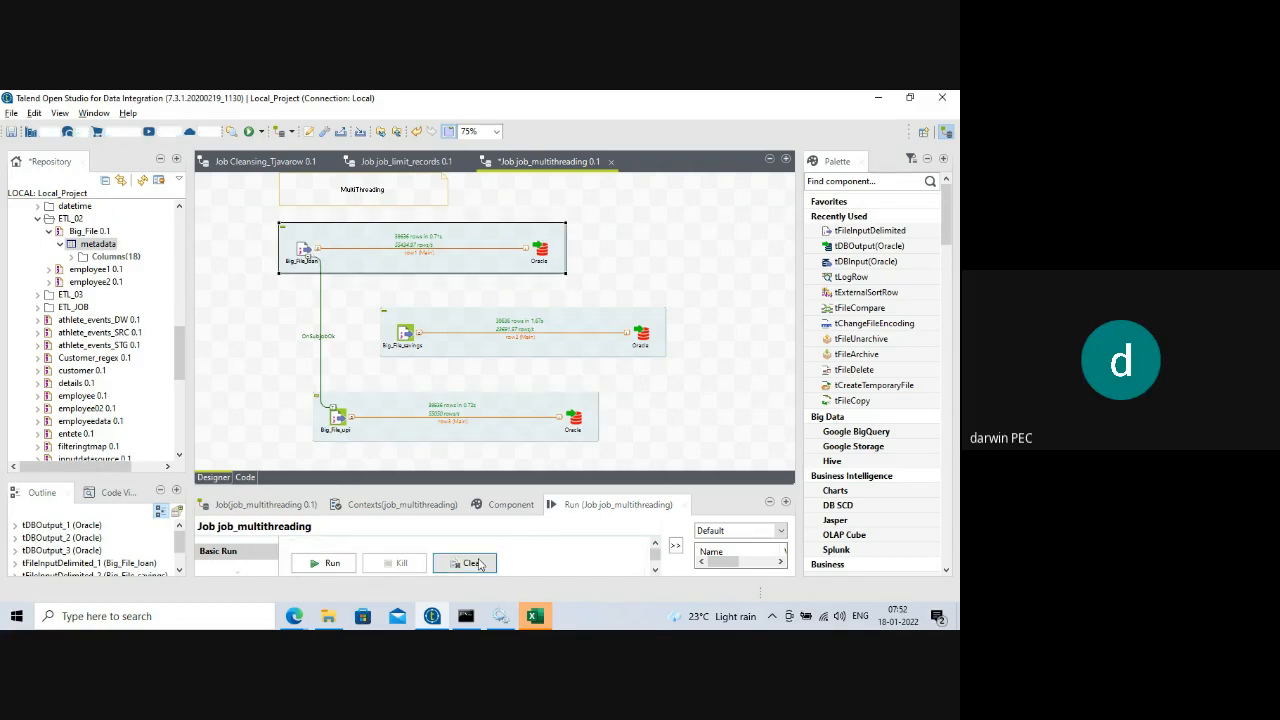
left_click_drag(438, 487, 426, 384)
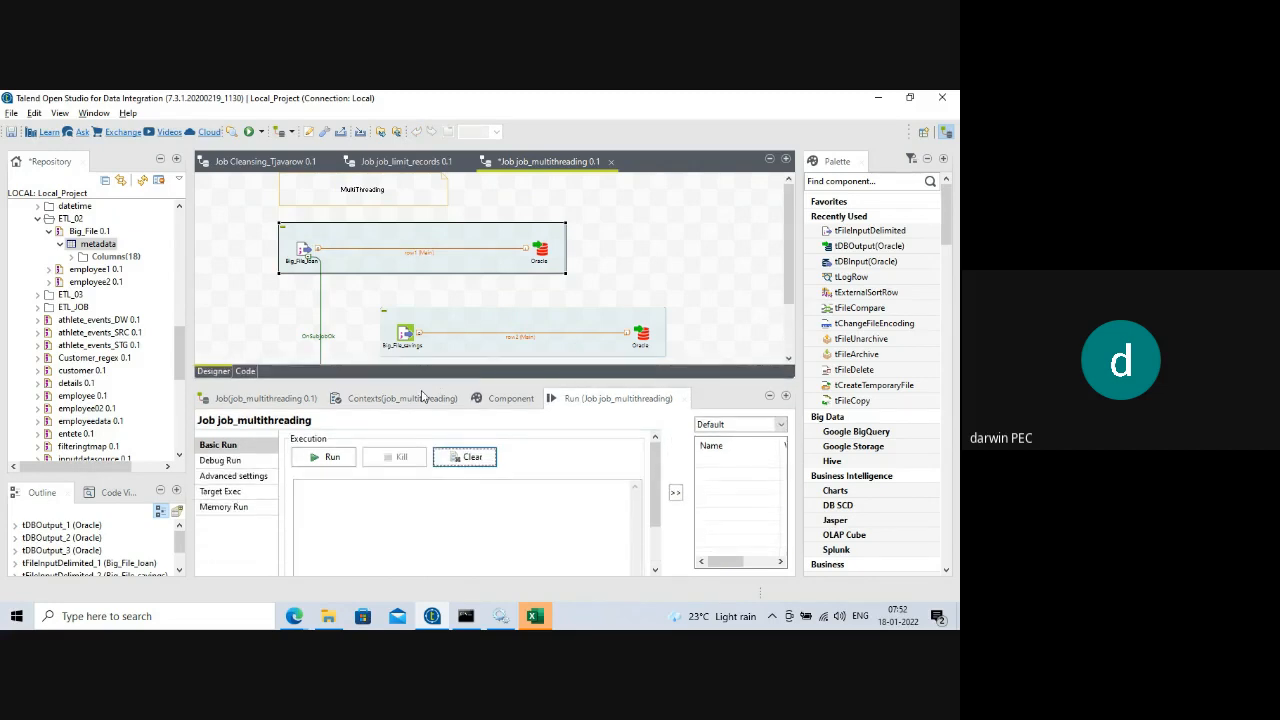
left_click(330, 457)
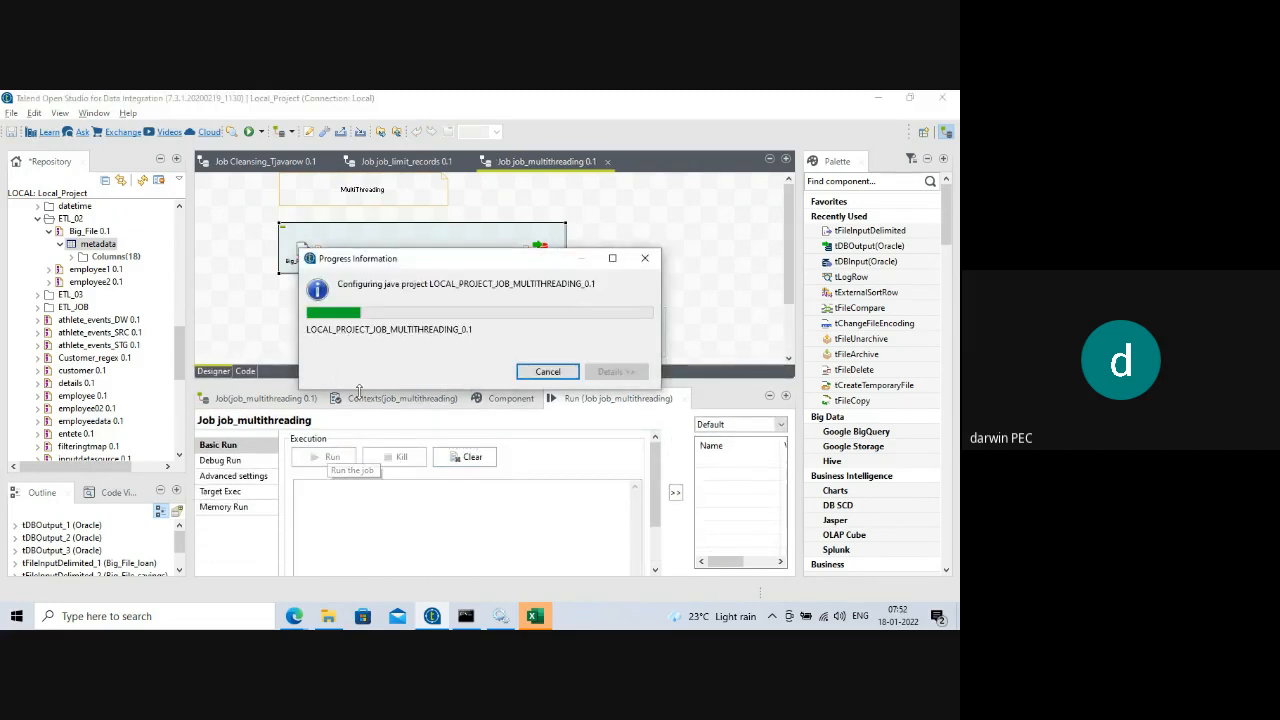
left_click_drag(353, 382, 361, 512)
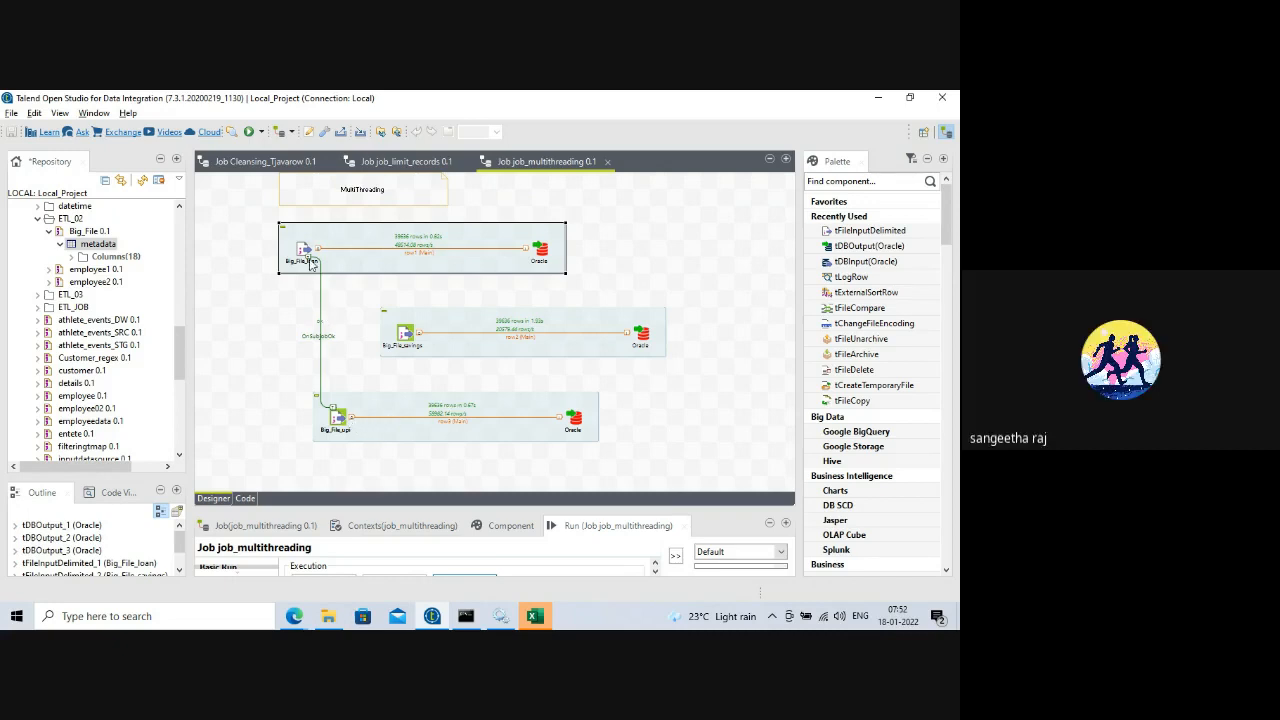
left_click_drag(427, 512, 427, 479)
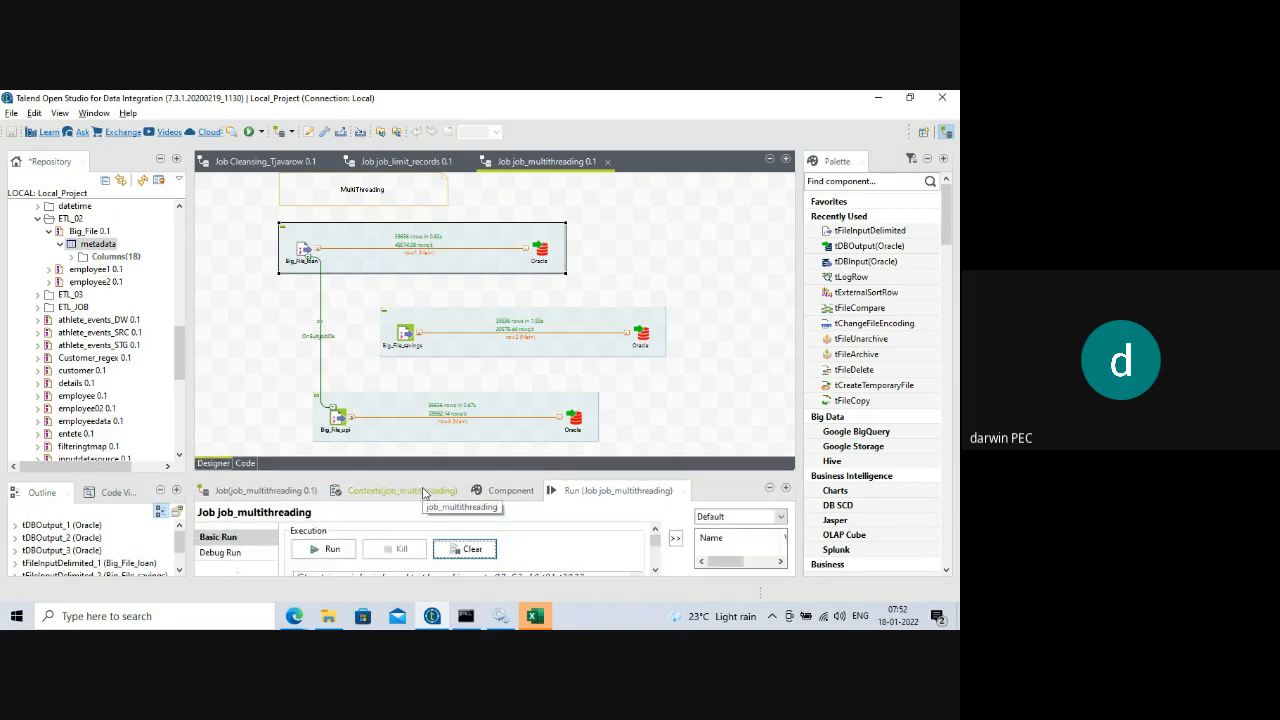
- Delete the On Subjob Ok trigger between the Big_File_upi and Big_File_loan inputs
left_click(321, 337)
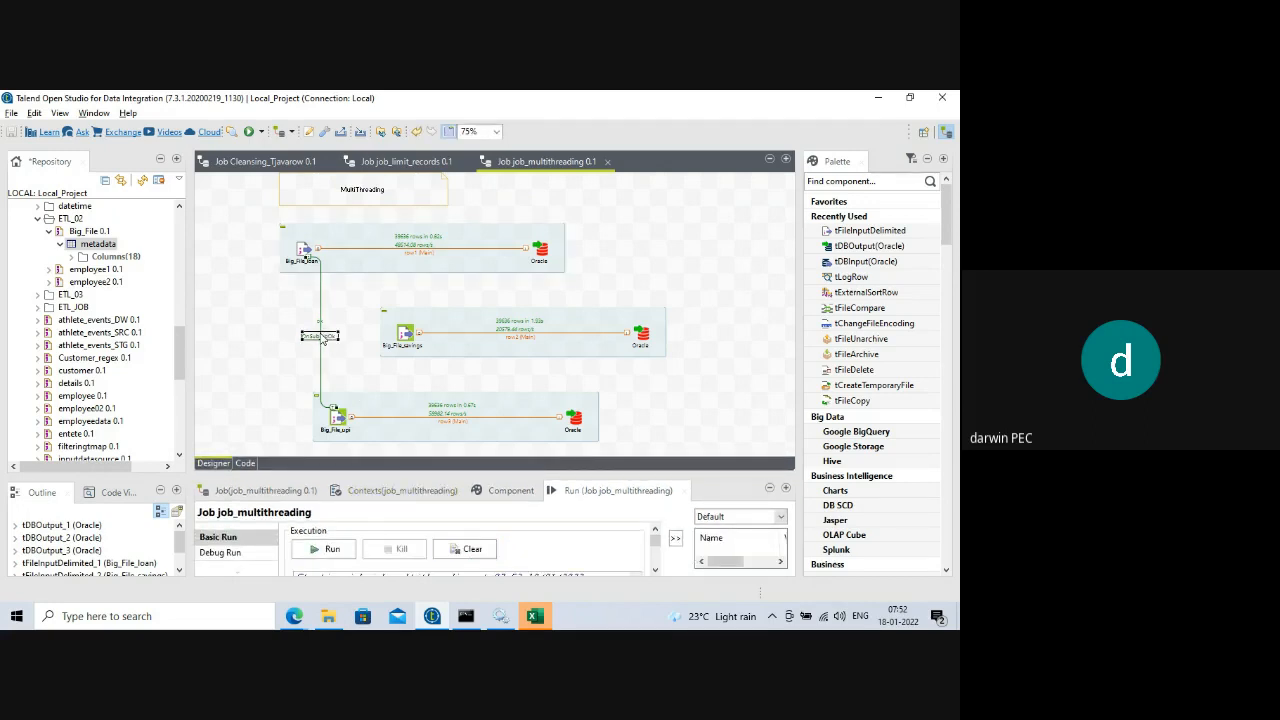
key("Delete")
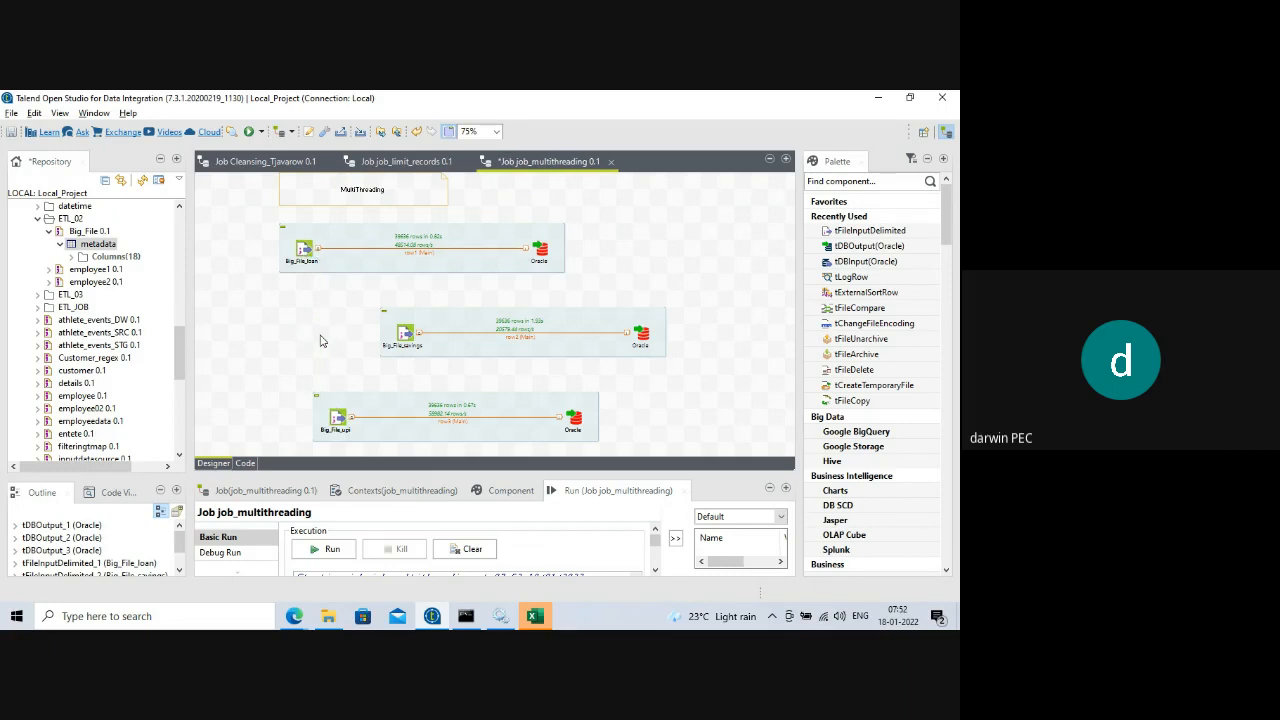
- Try to connect Big_File_upi to the savings subjob's Oracle output with an On Subjob Ok trigger
right_click(337, 416)
mouse_move(450, 185)
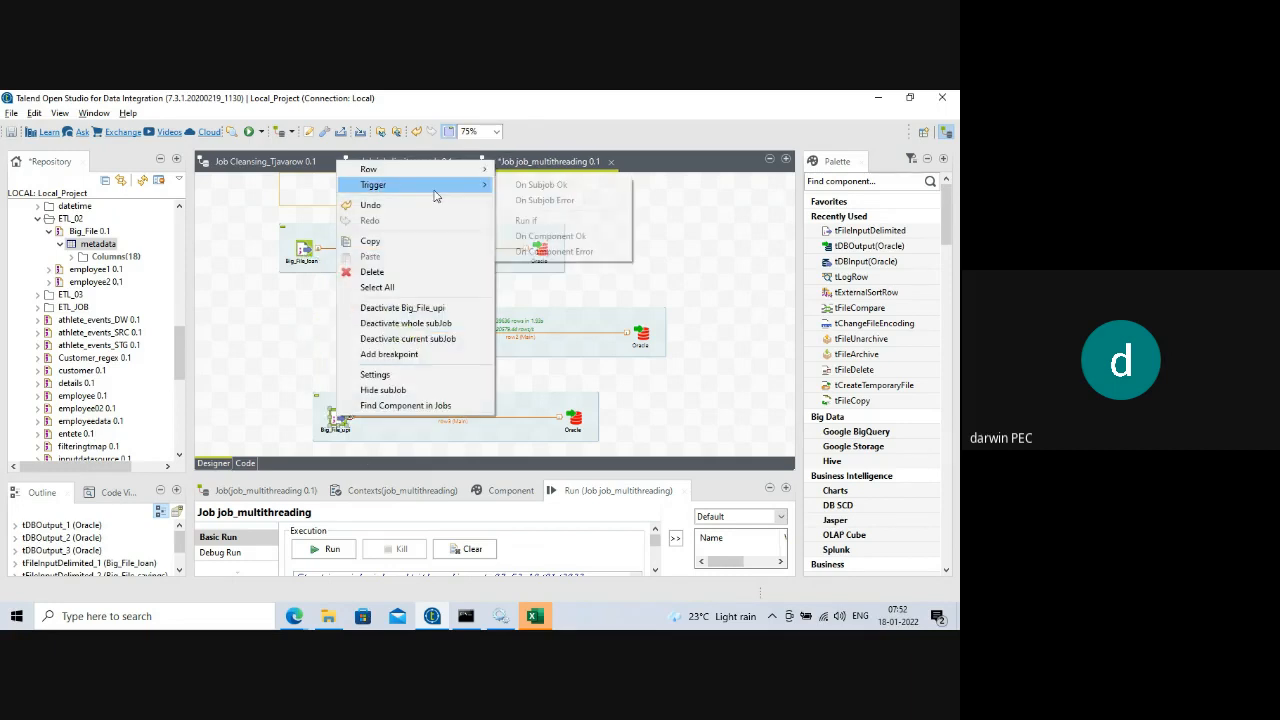
left_click(542, 186)
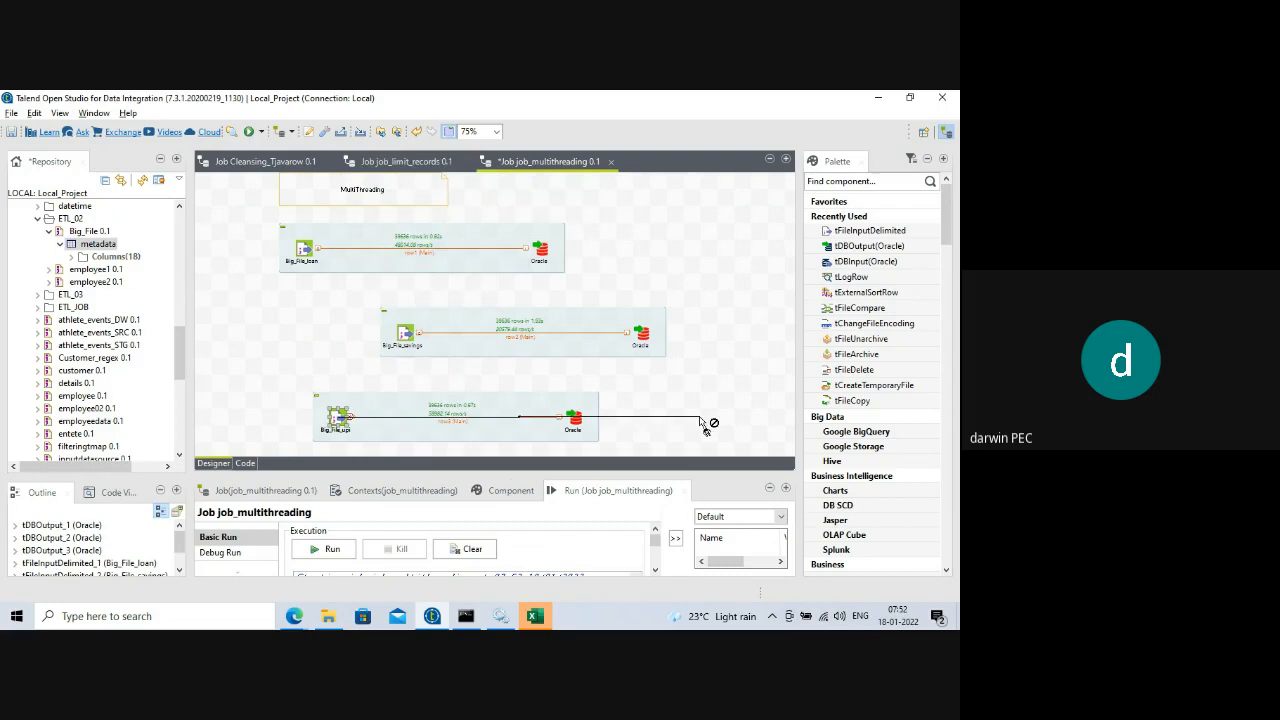
left_click(644, 346)
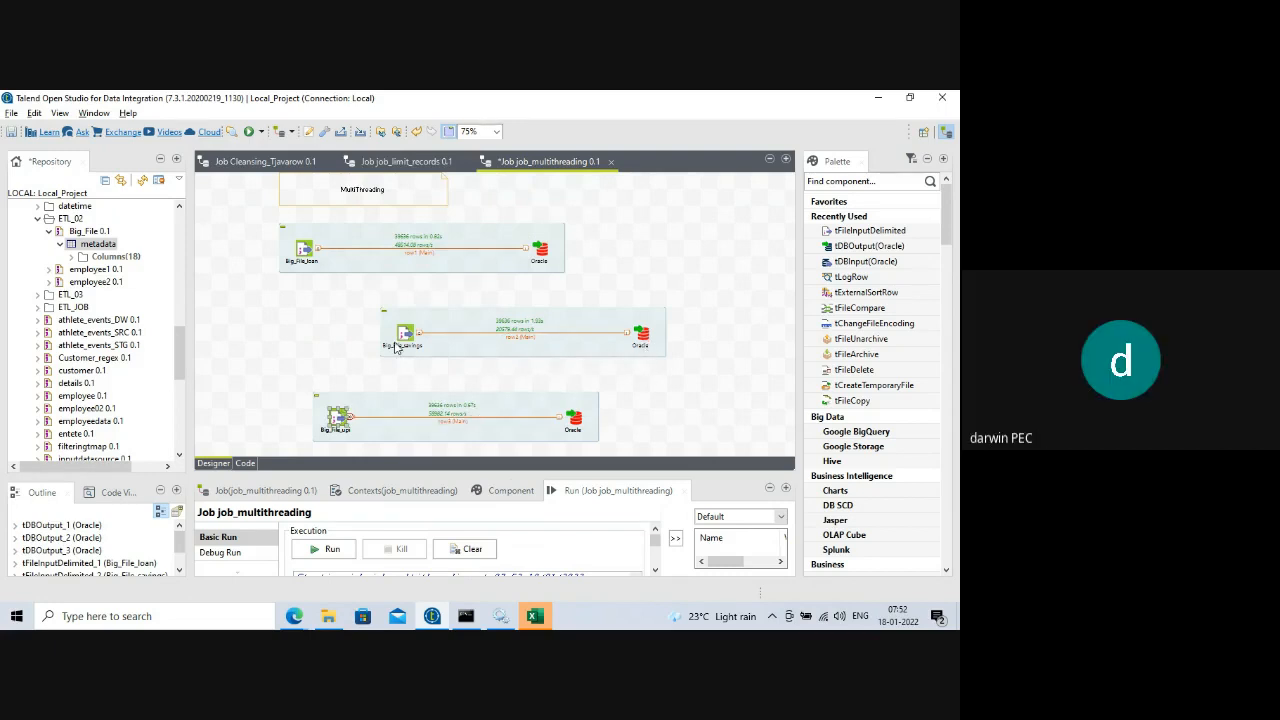
- Start a new On Subjob Ok trigger from the Big_File_upi input
right_click(340, 420)
mouse_move(487, 187)
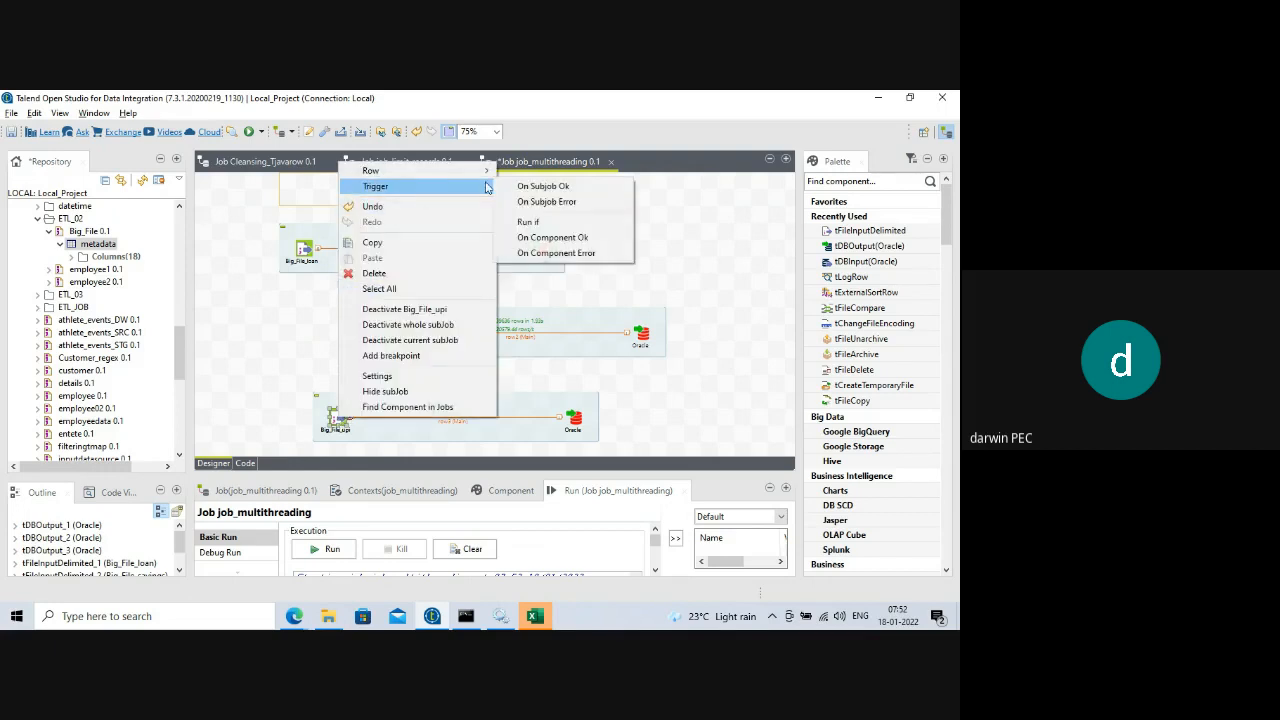
left_click(530, 186)
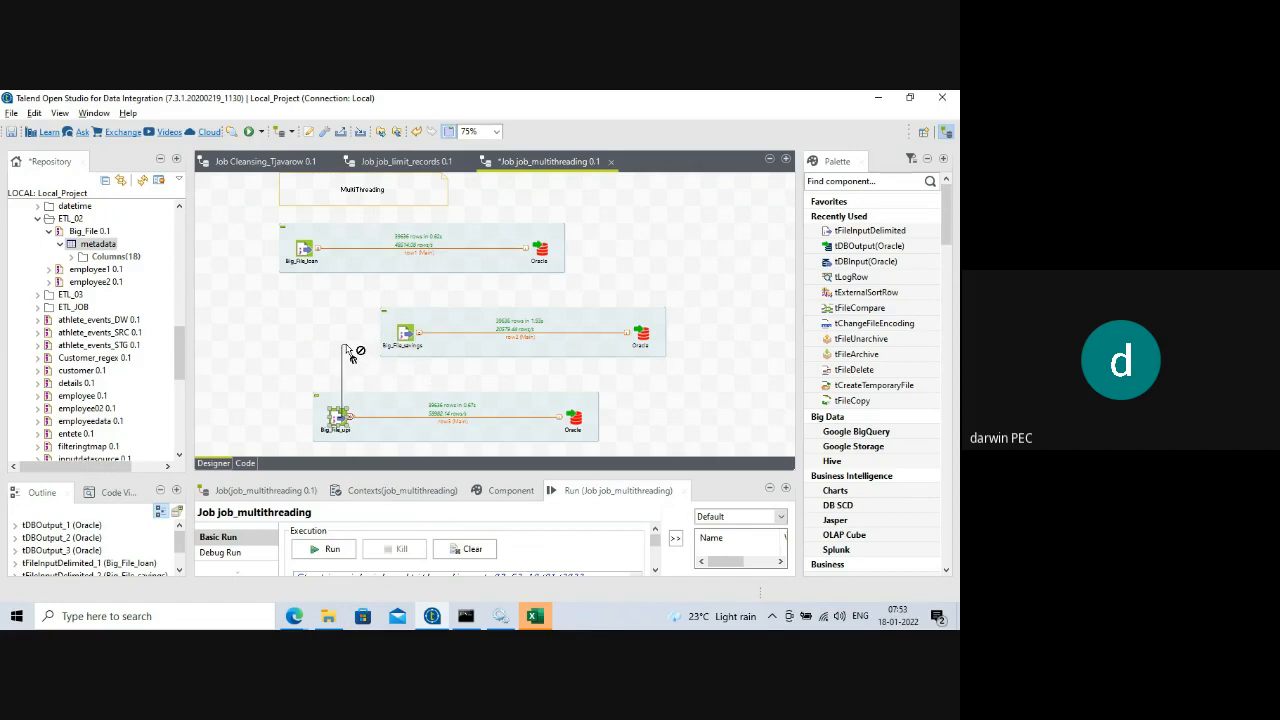
key("Delete")
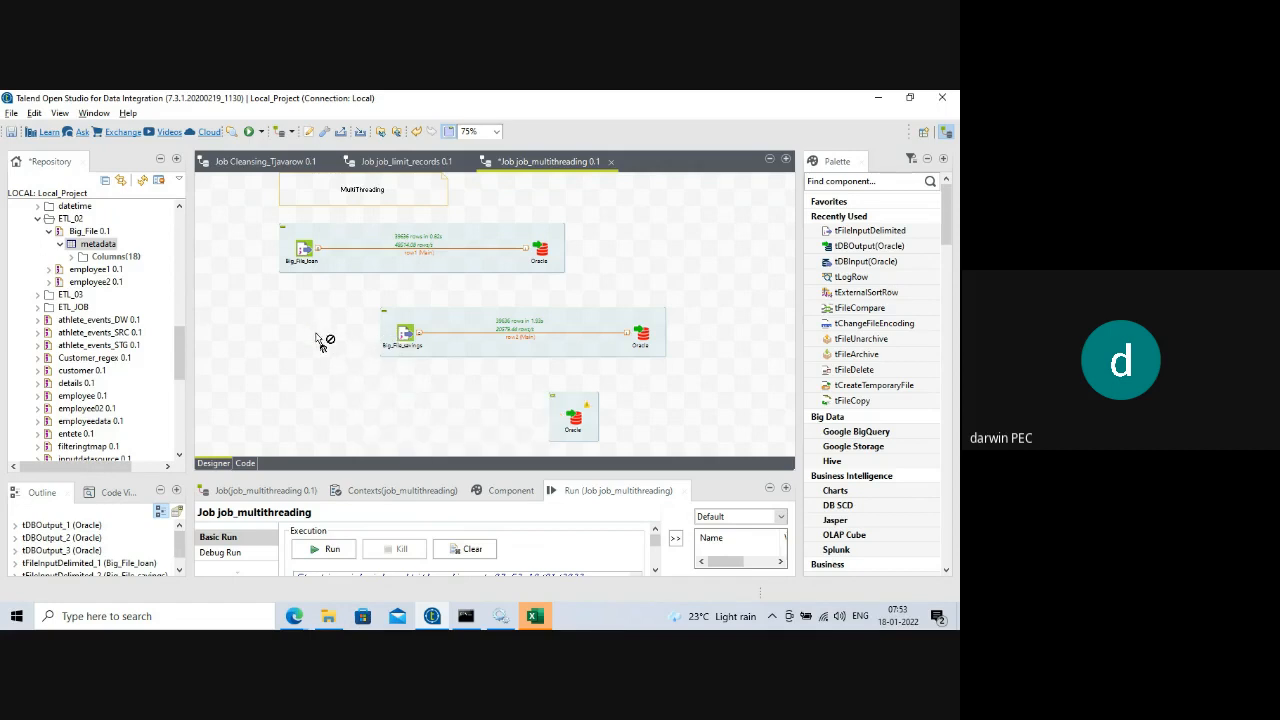
right_click(335, 380)
left_click(306, 371)
key("ctrl+z")
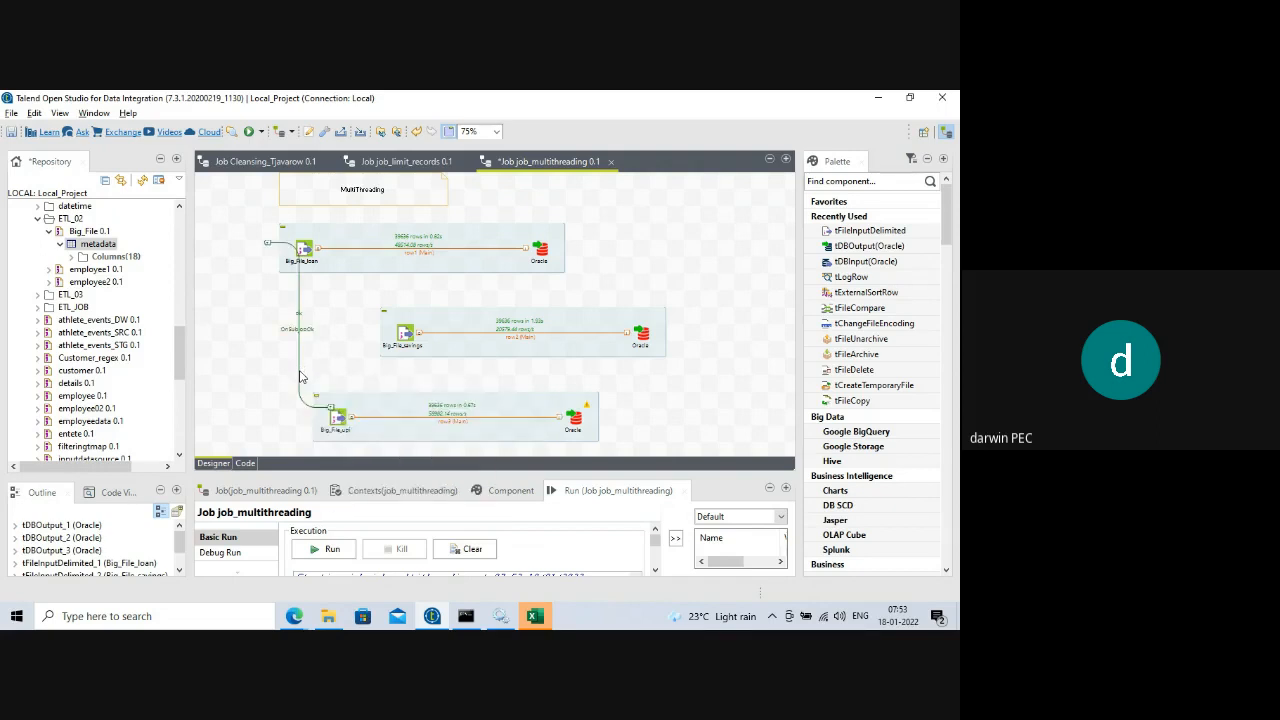
- Delete the OnSubjobOk trigger link between the Big_File_loan input and the lowest subjob's file input
left_click(299, 345)
left_click(322, 416)
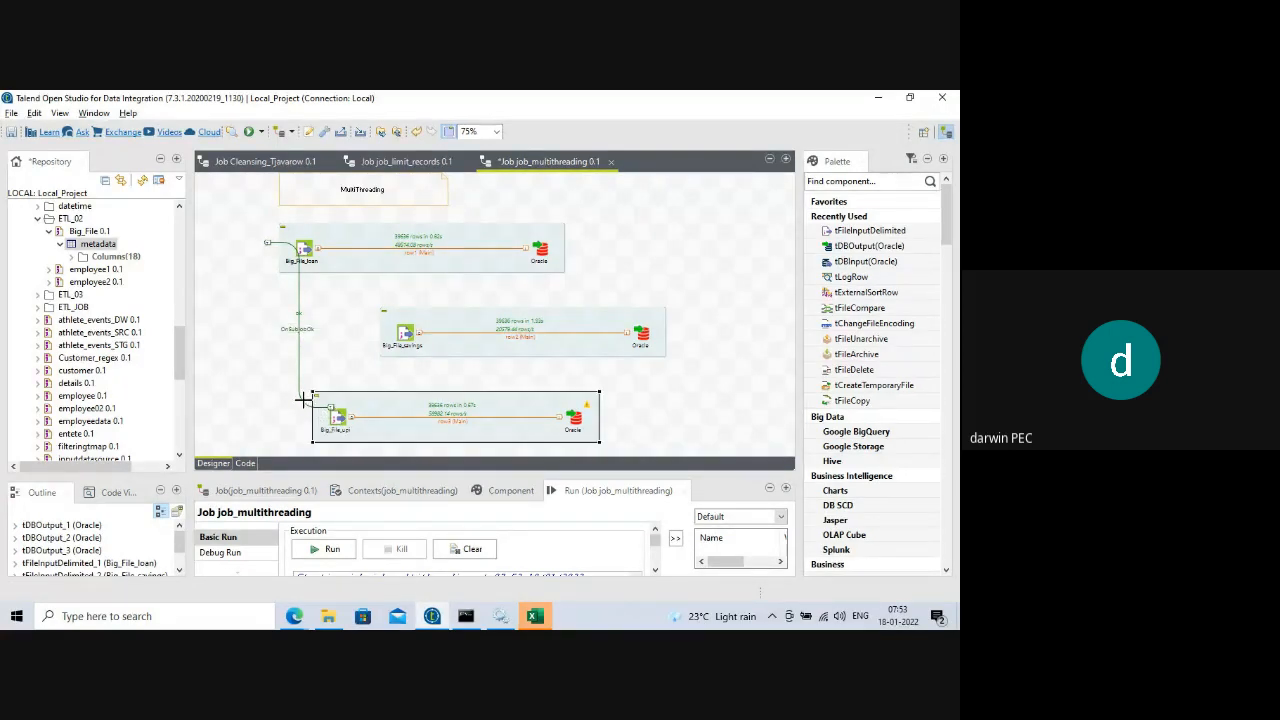
left_click(304, 404)
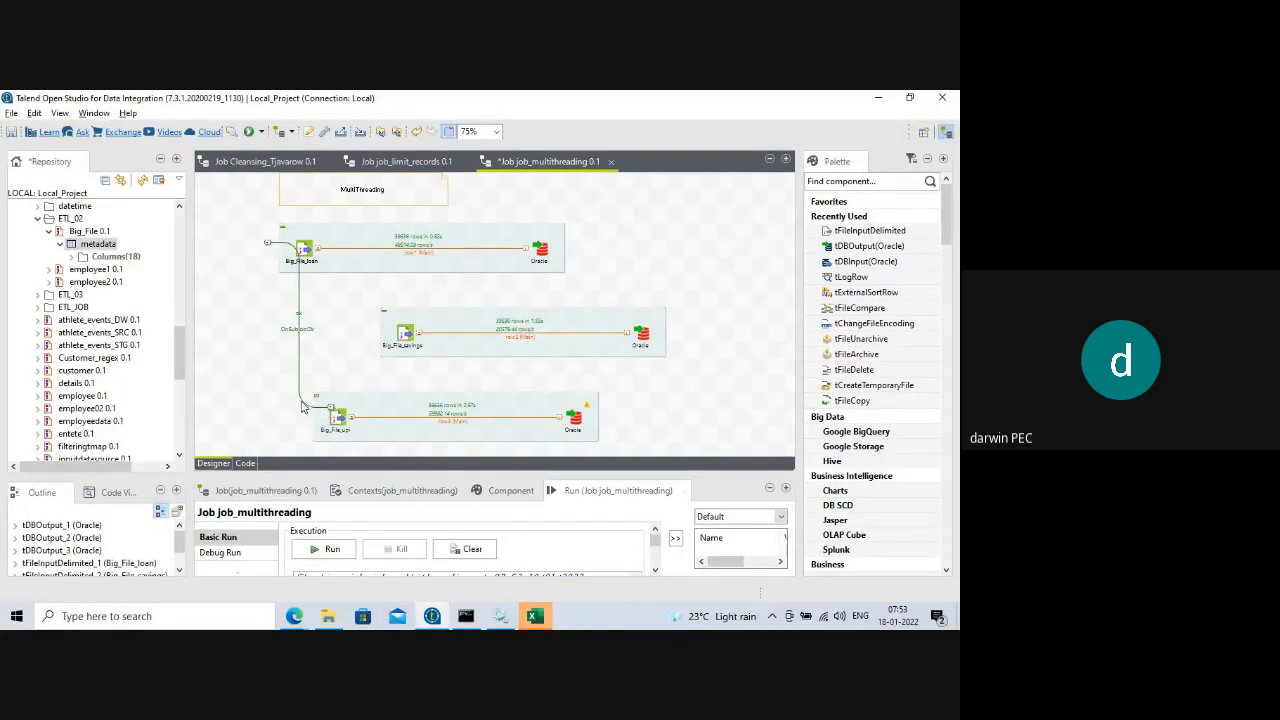
left_click(298, 330)
key("Delete")
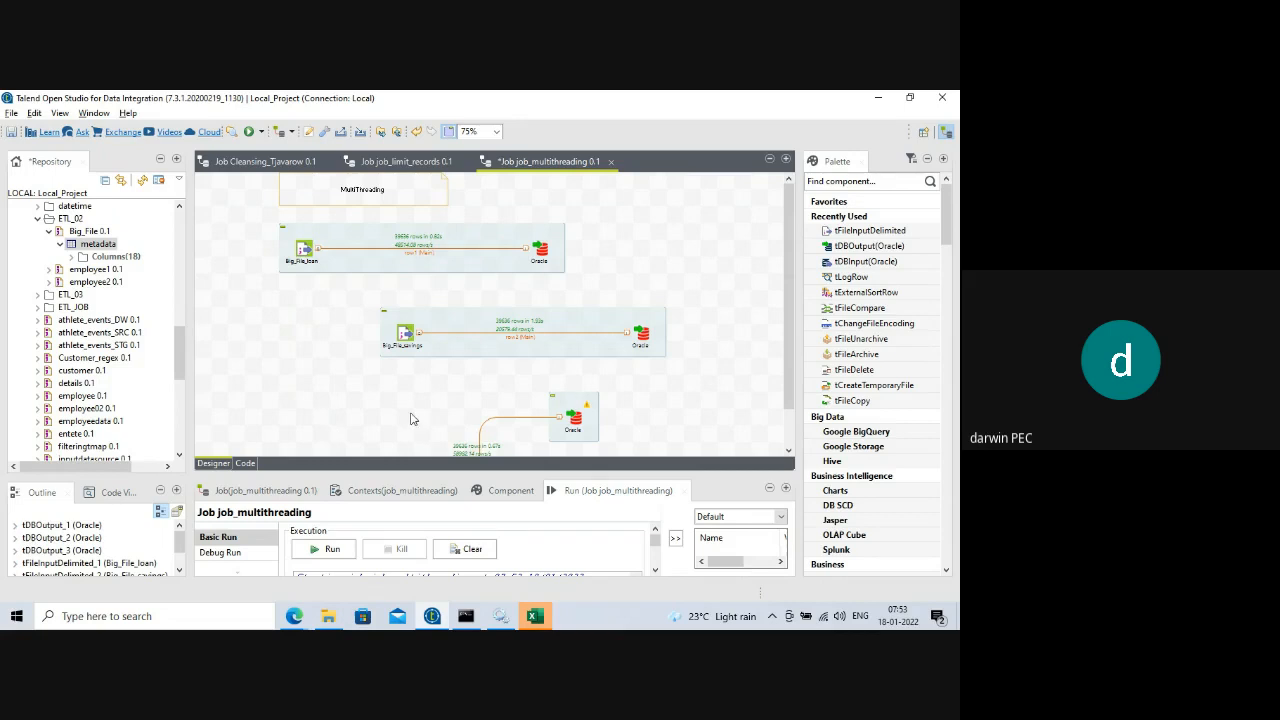
- Delete the lowest subjob's Oracle output together with its row connection
scroll(703, 354, "down", 2)
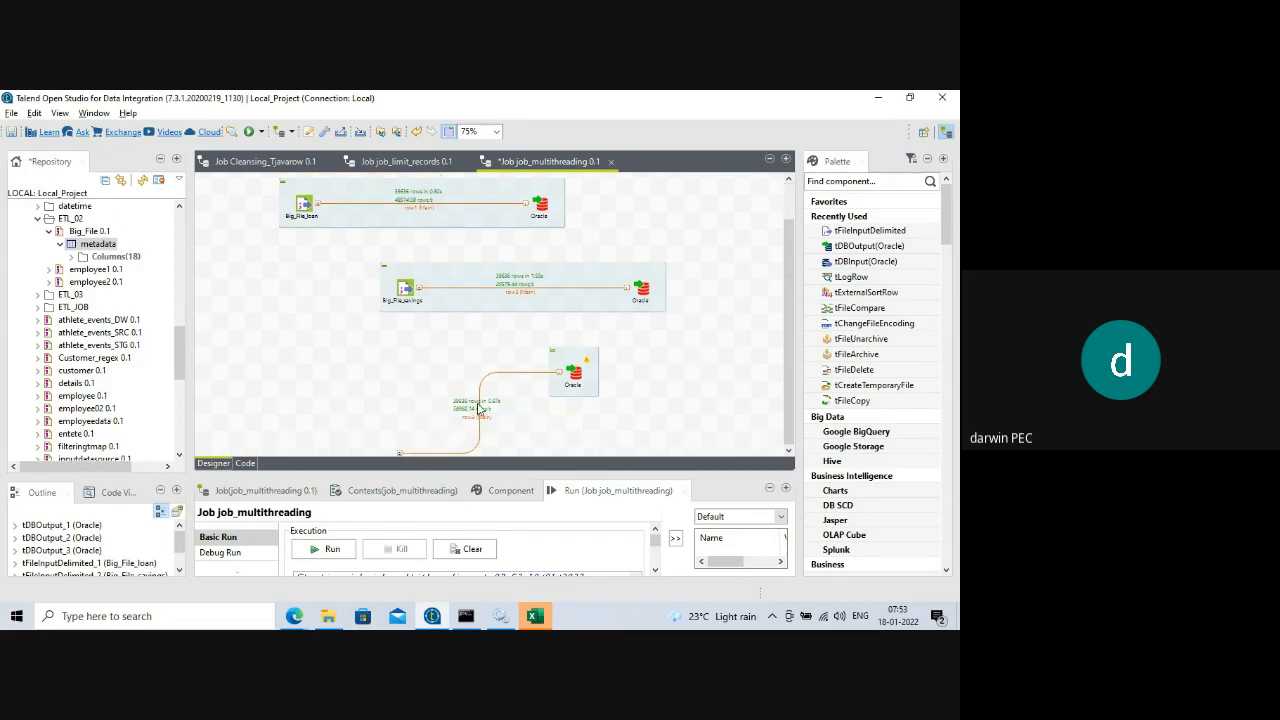
scroll(480, 405, "up", 2)
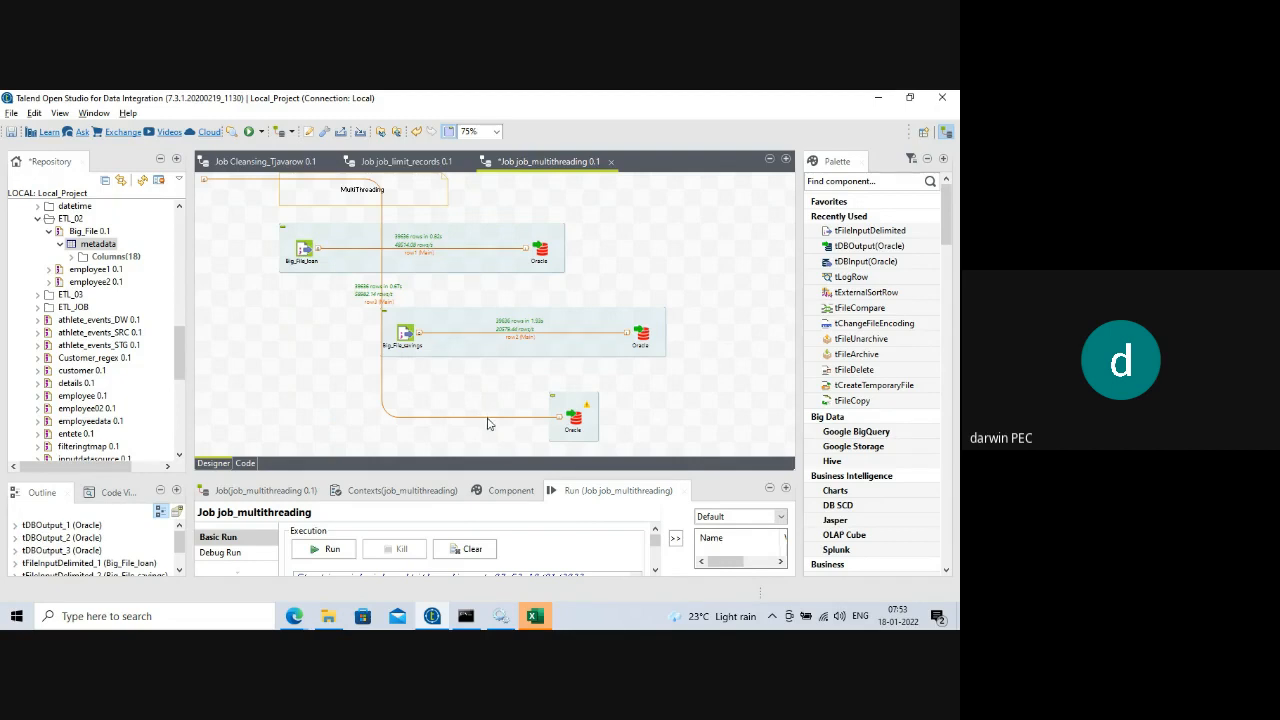
left_click(573, 426)
key("Delete")
left_click(467, 346)
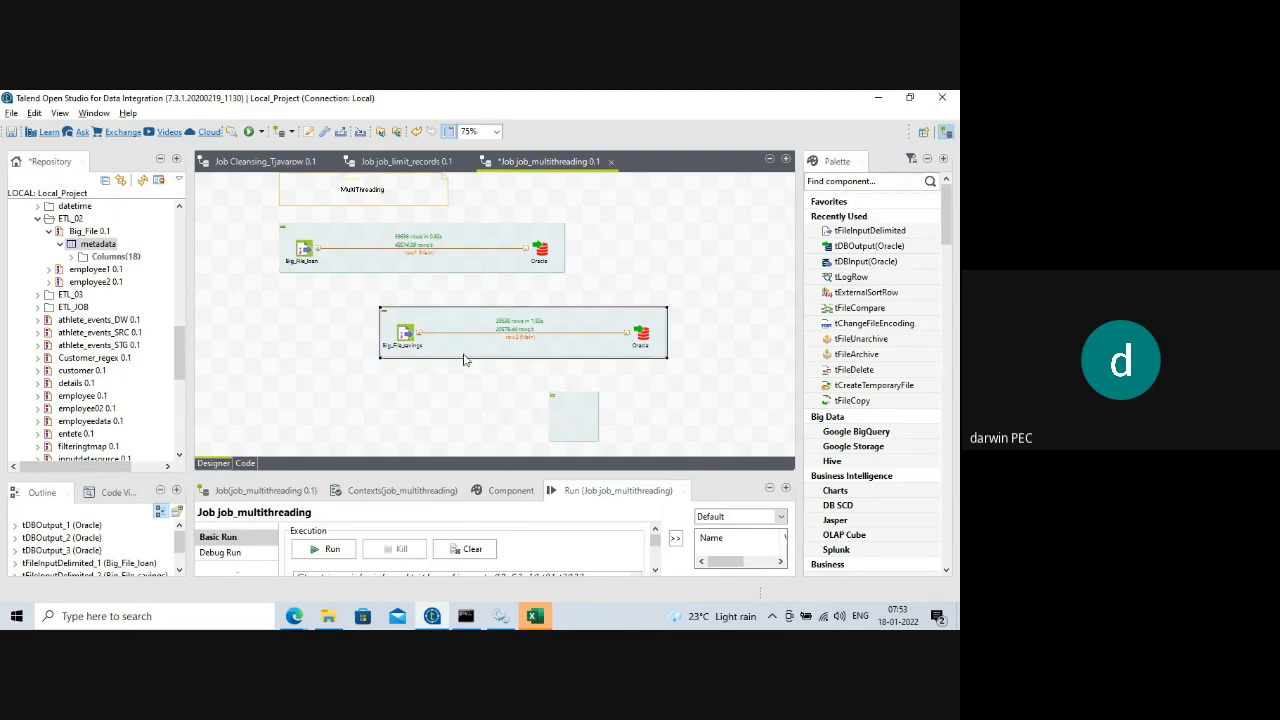
- Try to delete the empty subjob frame left below the Big_File_savings subjob
left_click(338, 425)
left_click(578, 419)
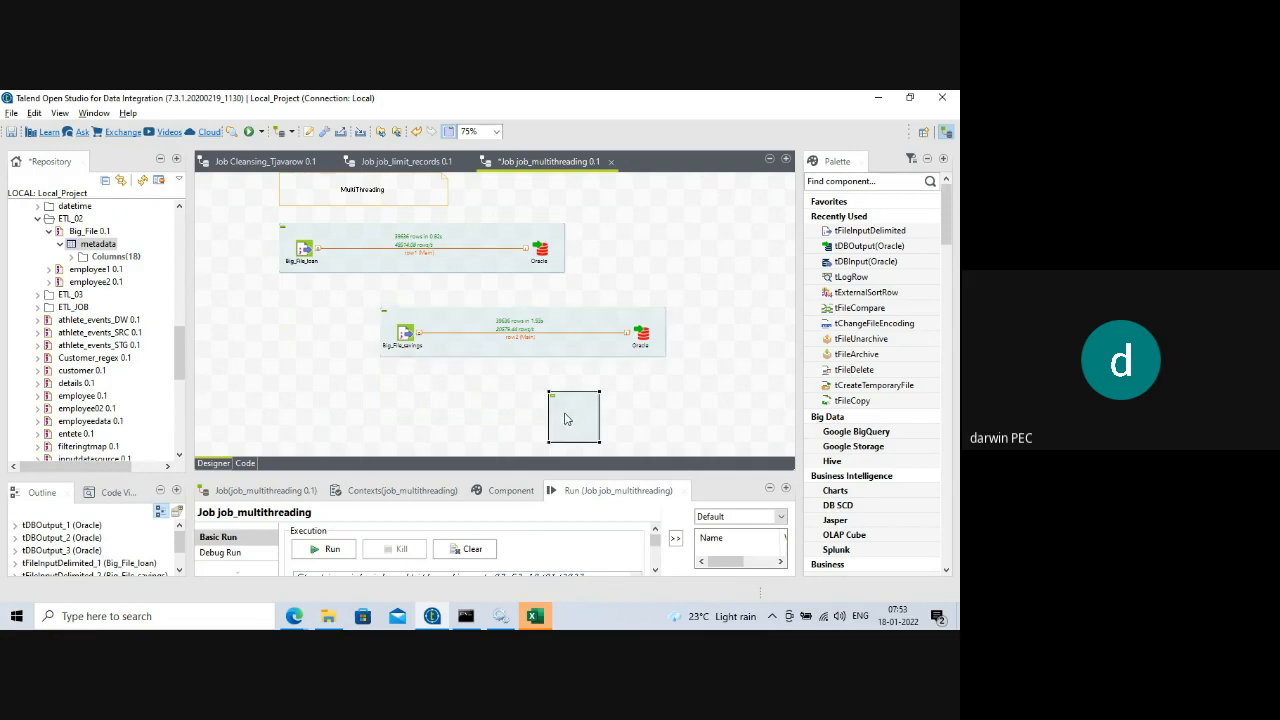
right_click(568, 415)
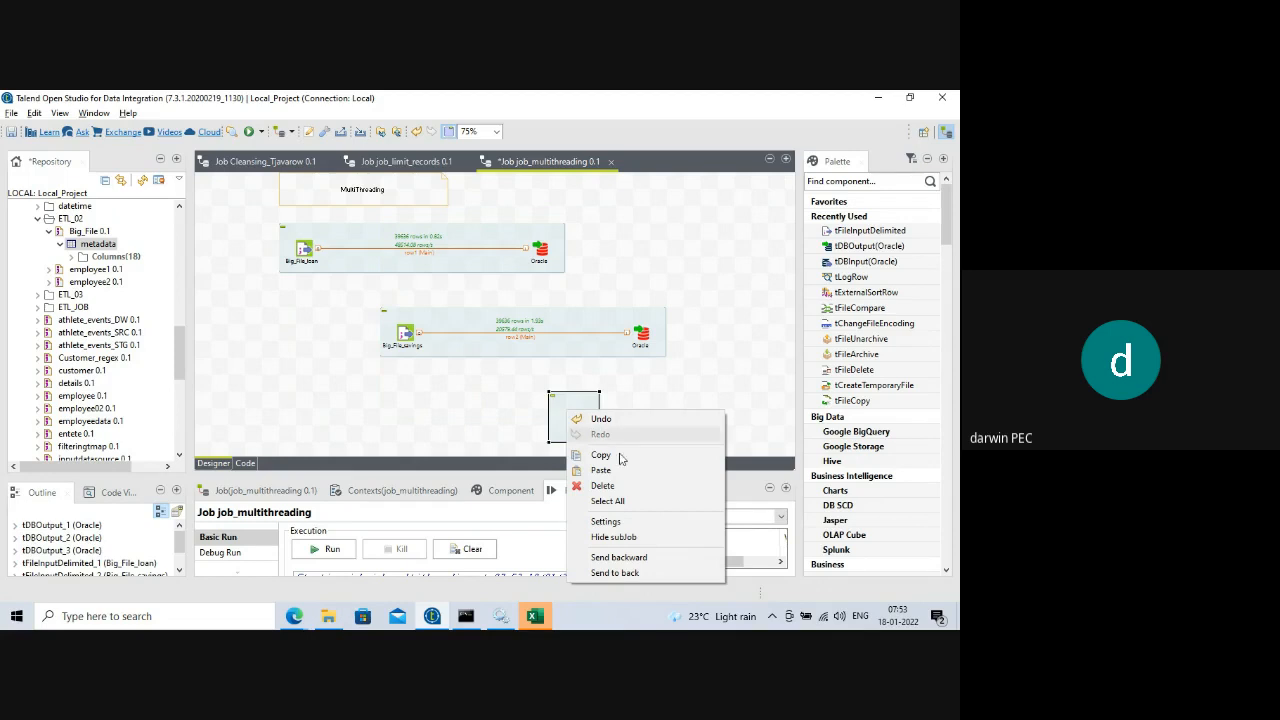
left_click(624, 487)
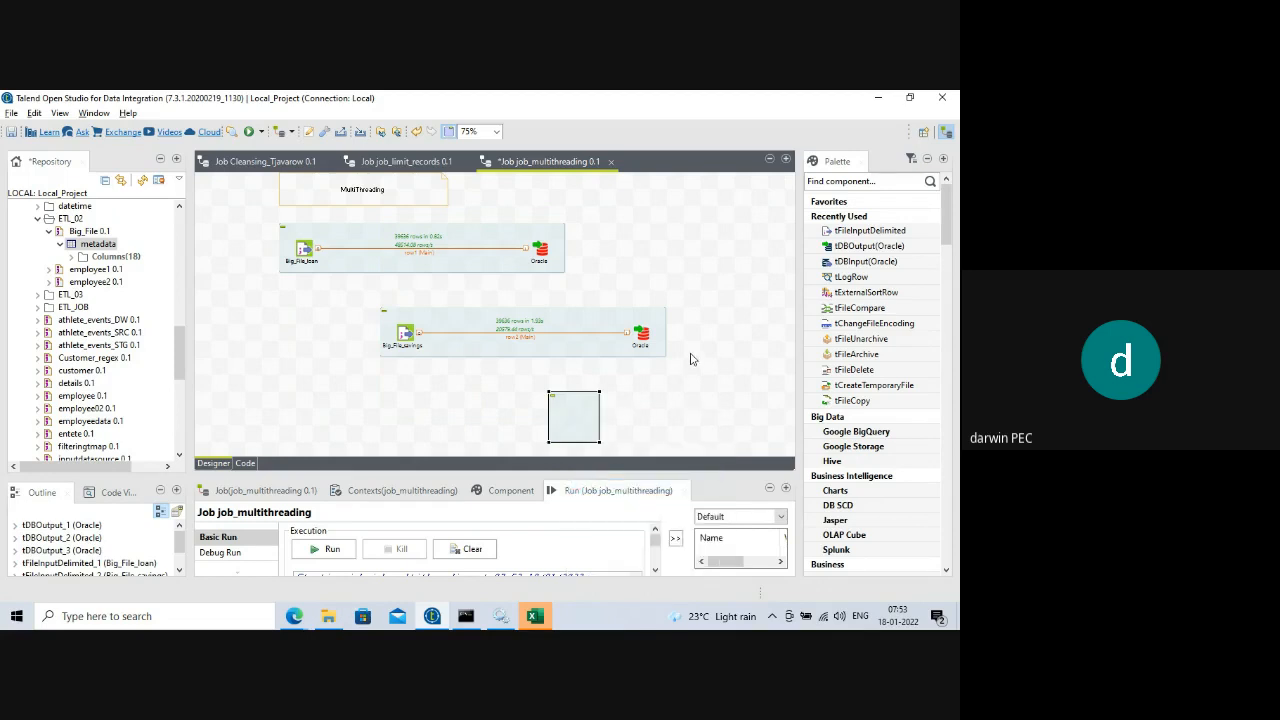
left_click(398, 414)
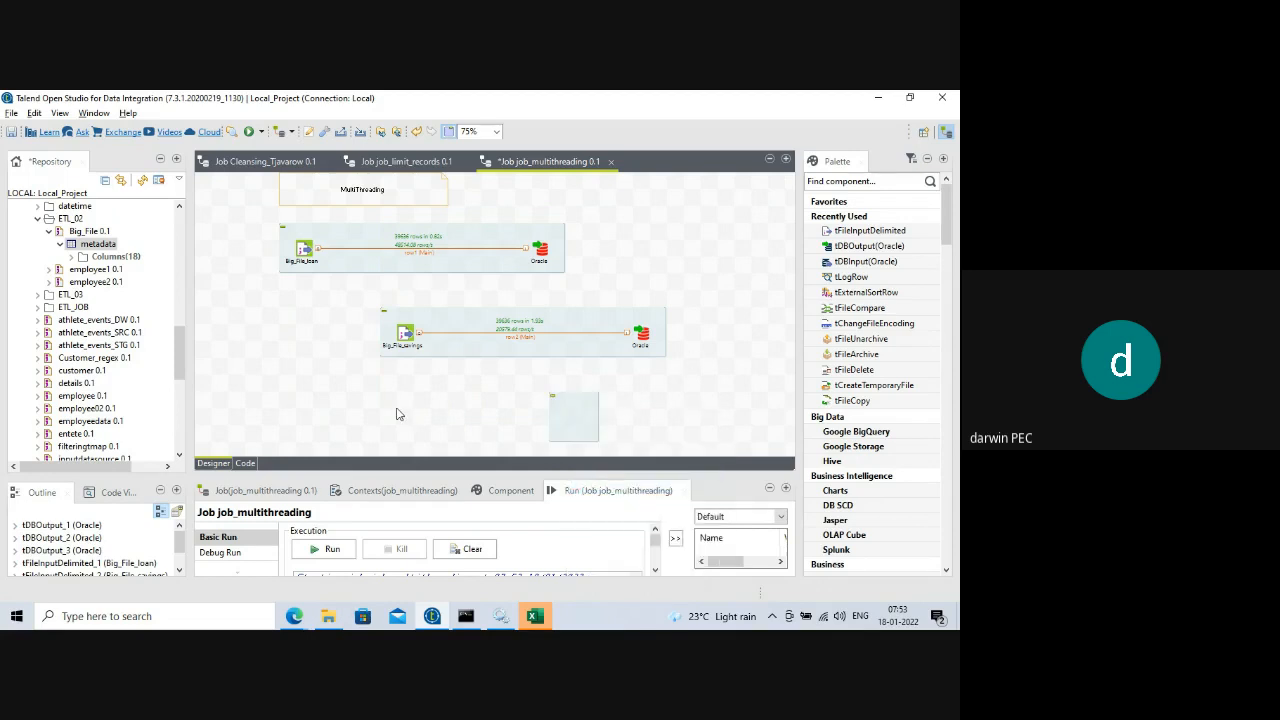
- Duplicate the Big_File_savings subjob and place the copy below the original, beside the empty subjob frame
left_click(447, 338)
key("ctrl+c")
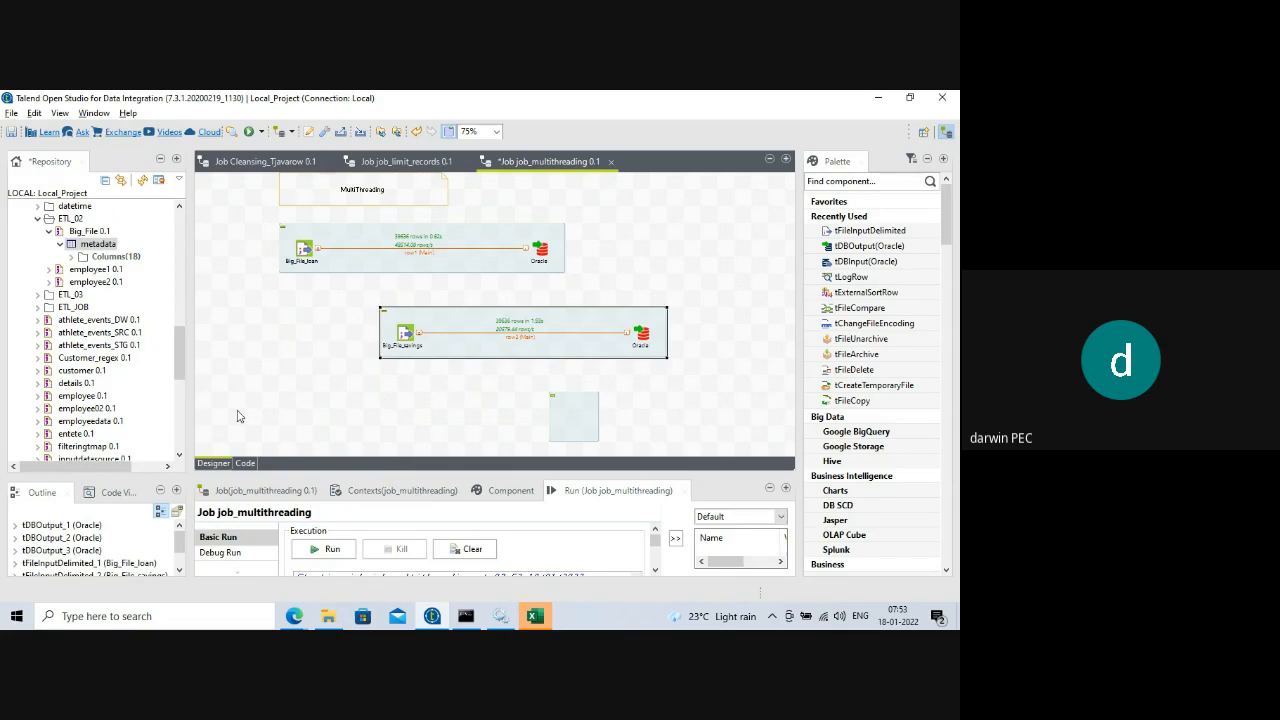
left_click(240, 420)
key("ctrl+v")
left_click_drag(576, 405, 336, 380)
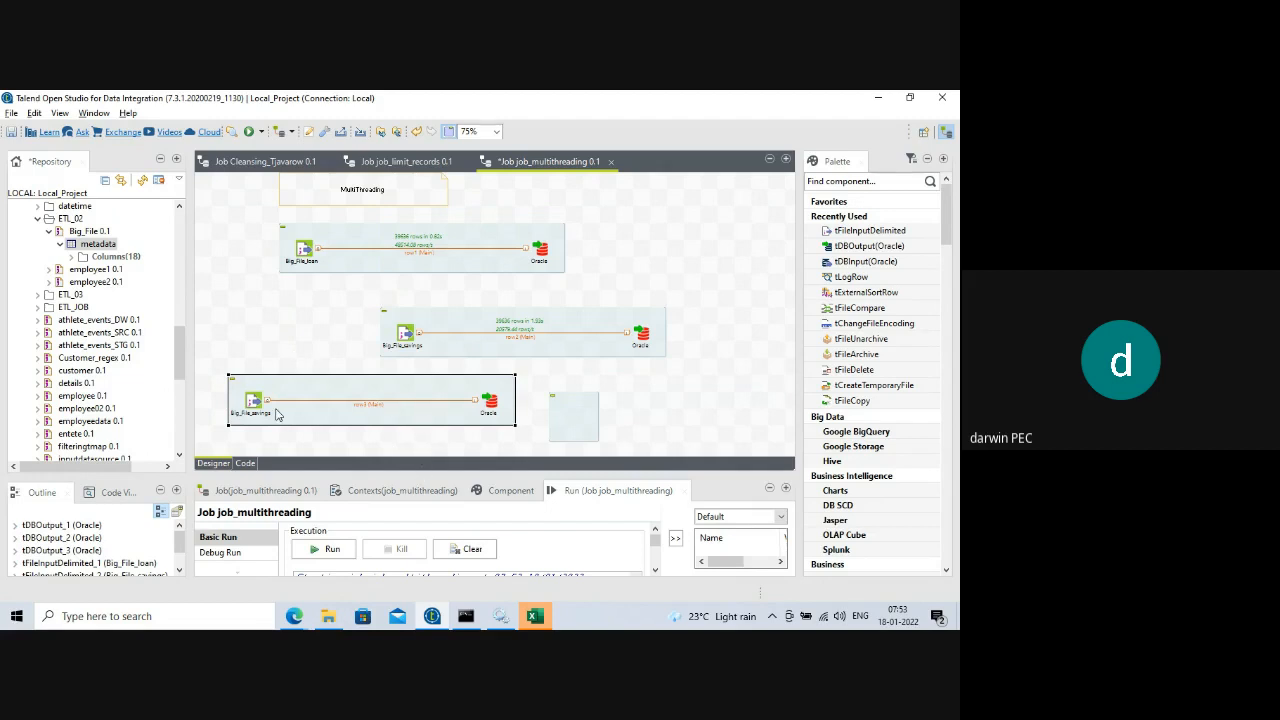
- Set the target table of the copied subjob's Oracle output to "ETL_JOB3"
left_click(489, 402)
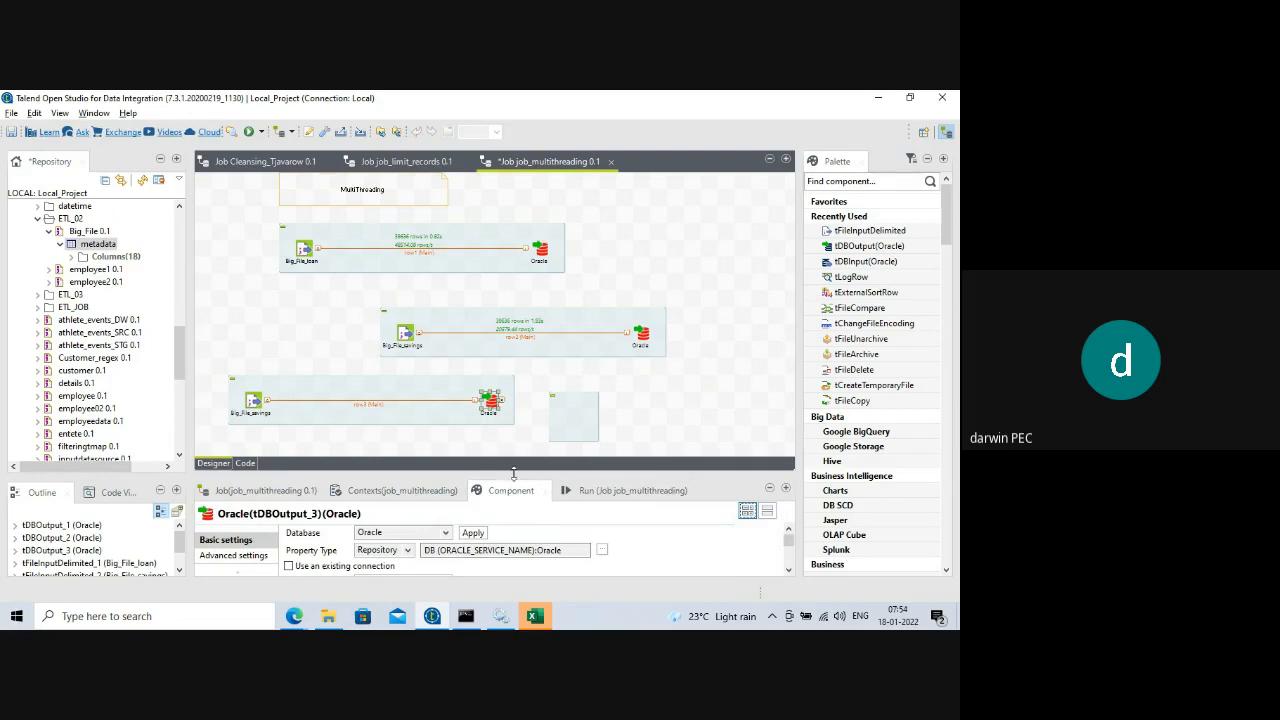
left_click_drag(506, 477, 494, 275)
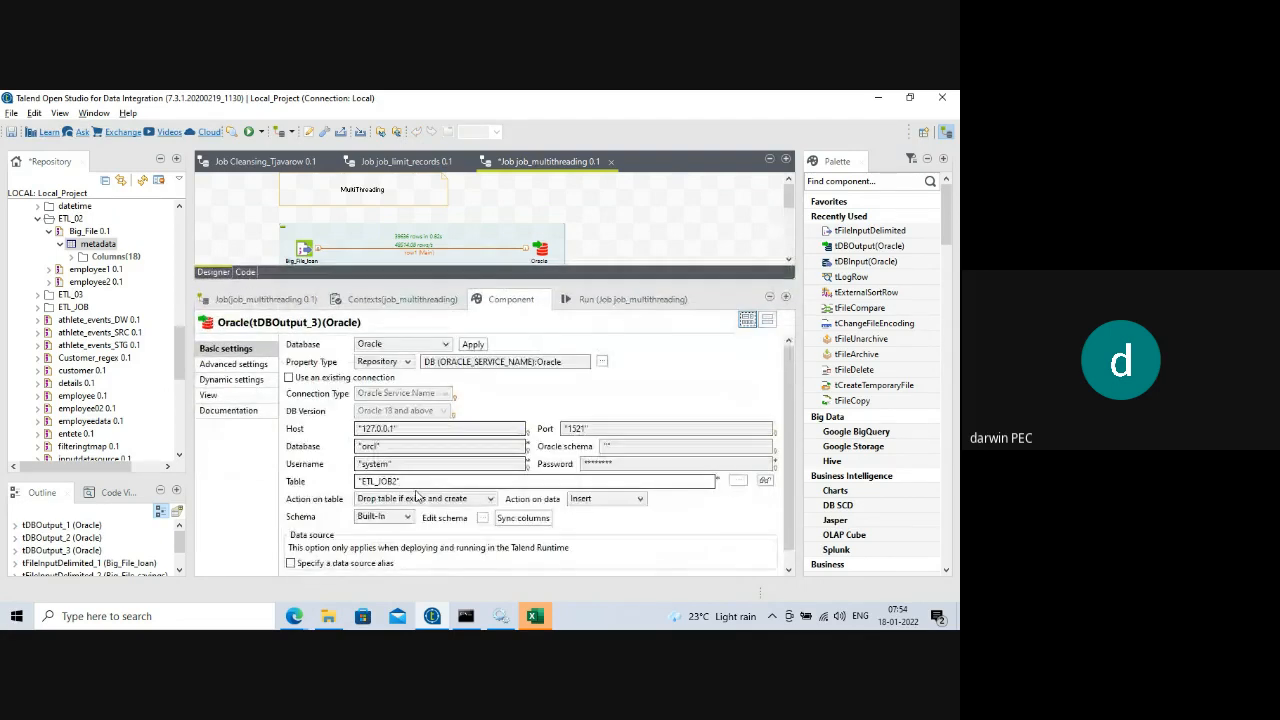
left_click(400, 481)
key("BackSpace")
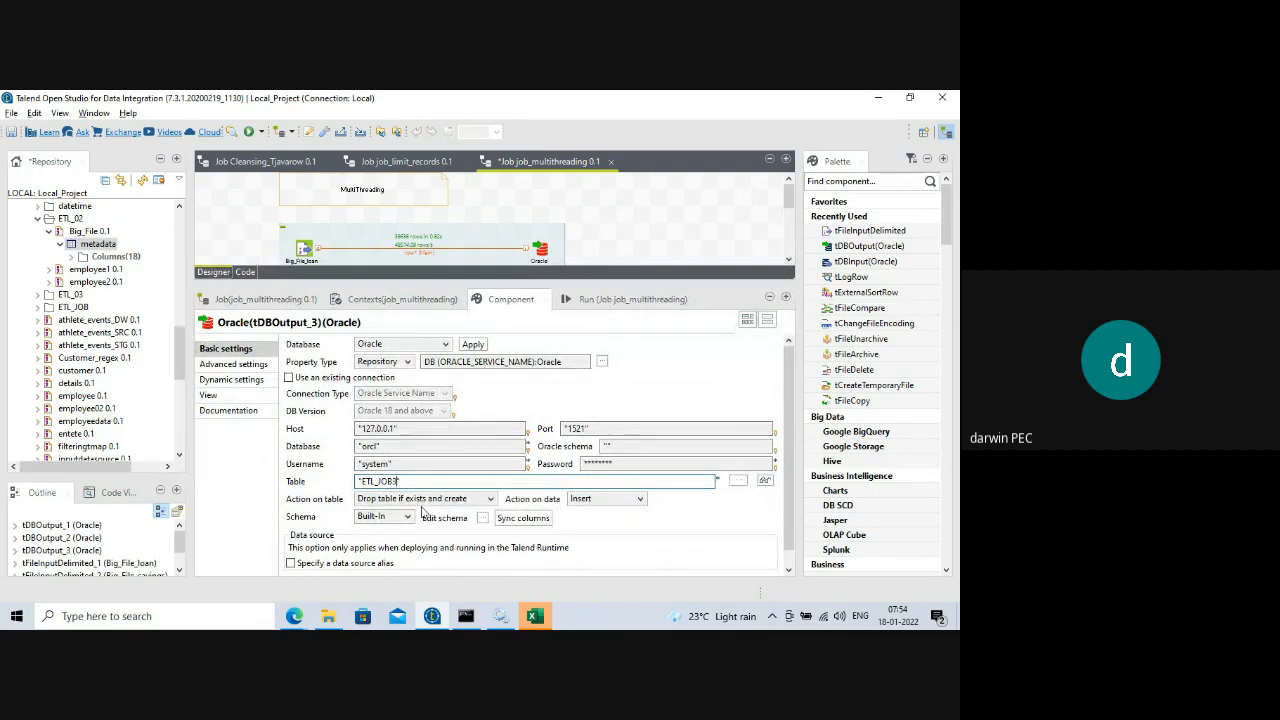
left_click_drag(470, 284, 485, 505)
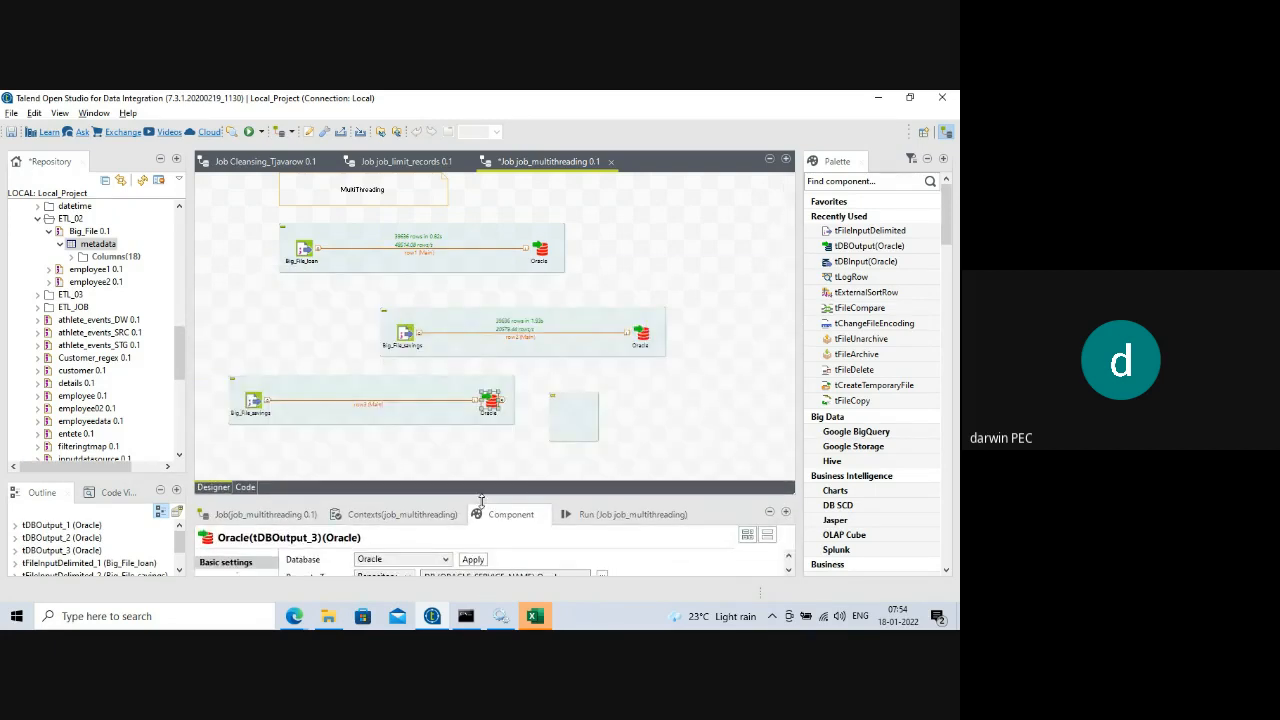
- Add an OnSubjobOk trigger from the copied Big_File_savings input to the original Big_File_savings input
left_click(250, 405)
right_click(250, 405)
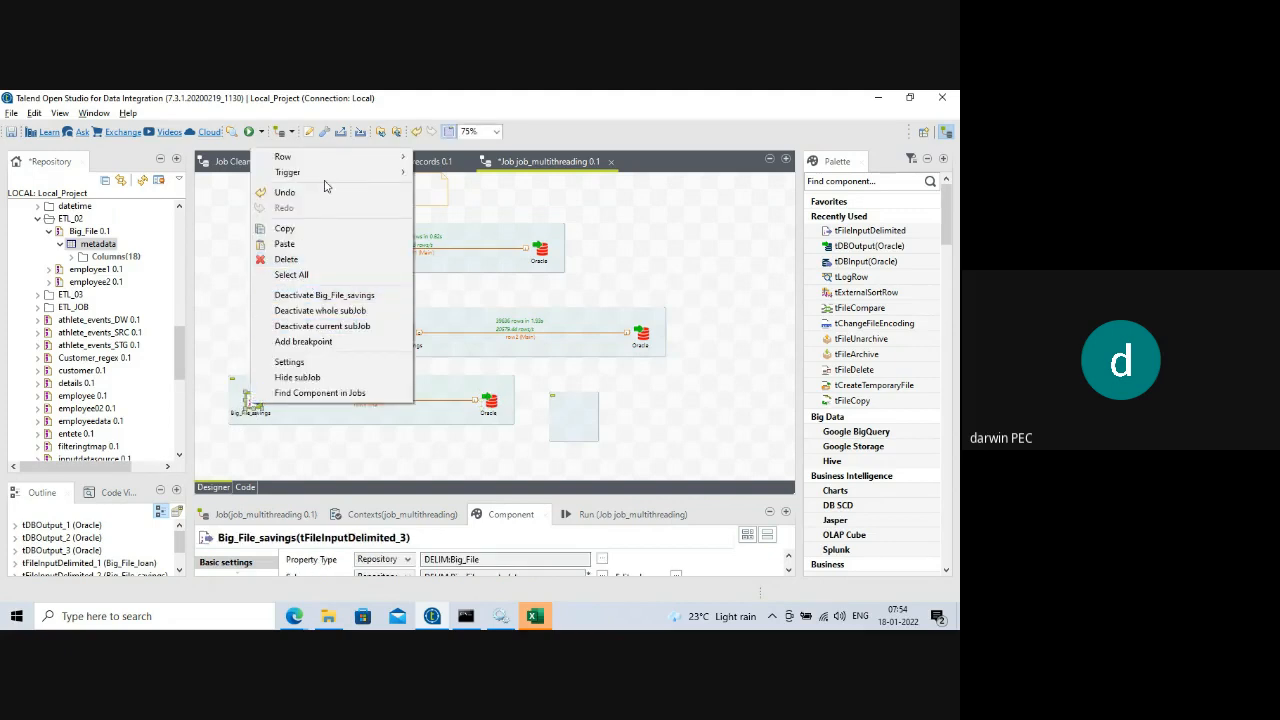
mouse_move(333, 178)
left_click(455, 174)
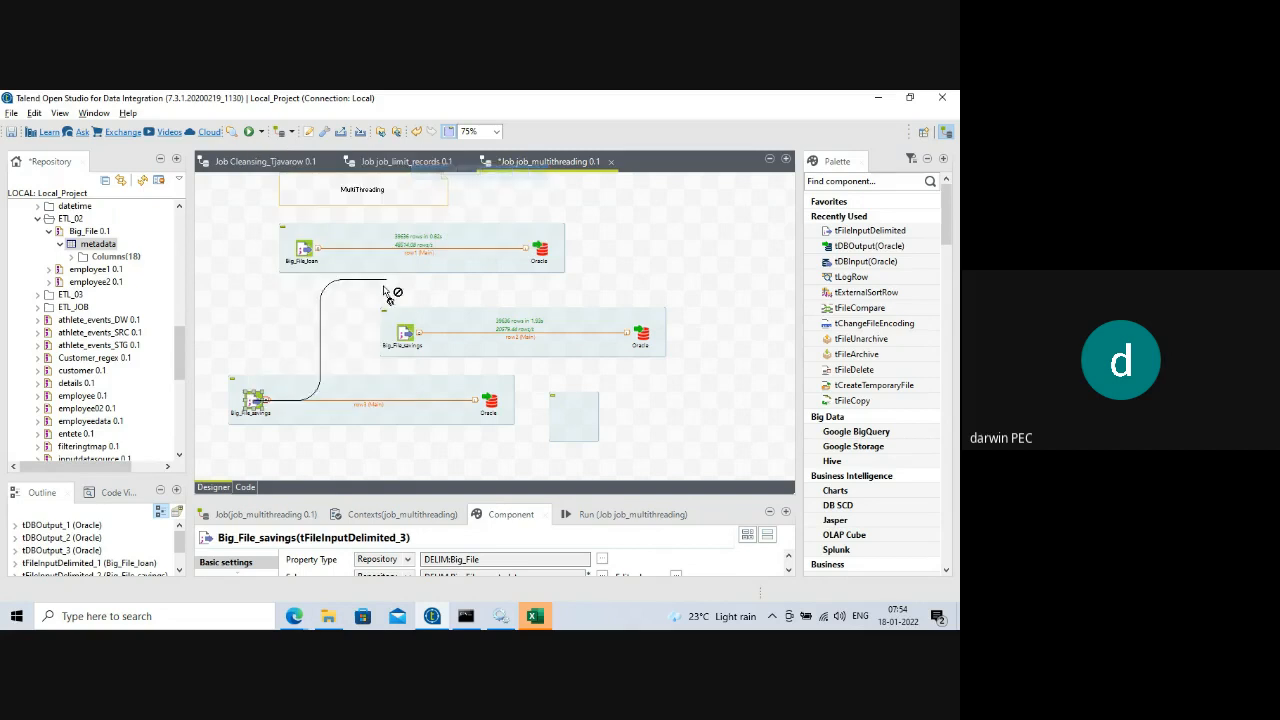
left_click(405, 335)
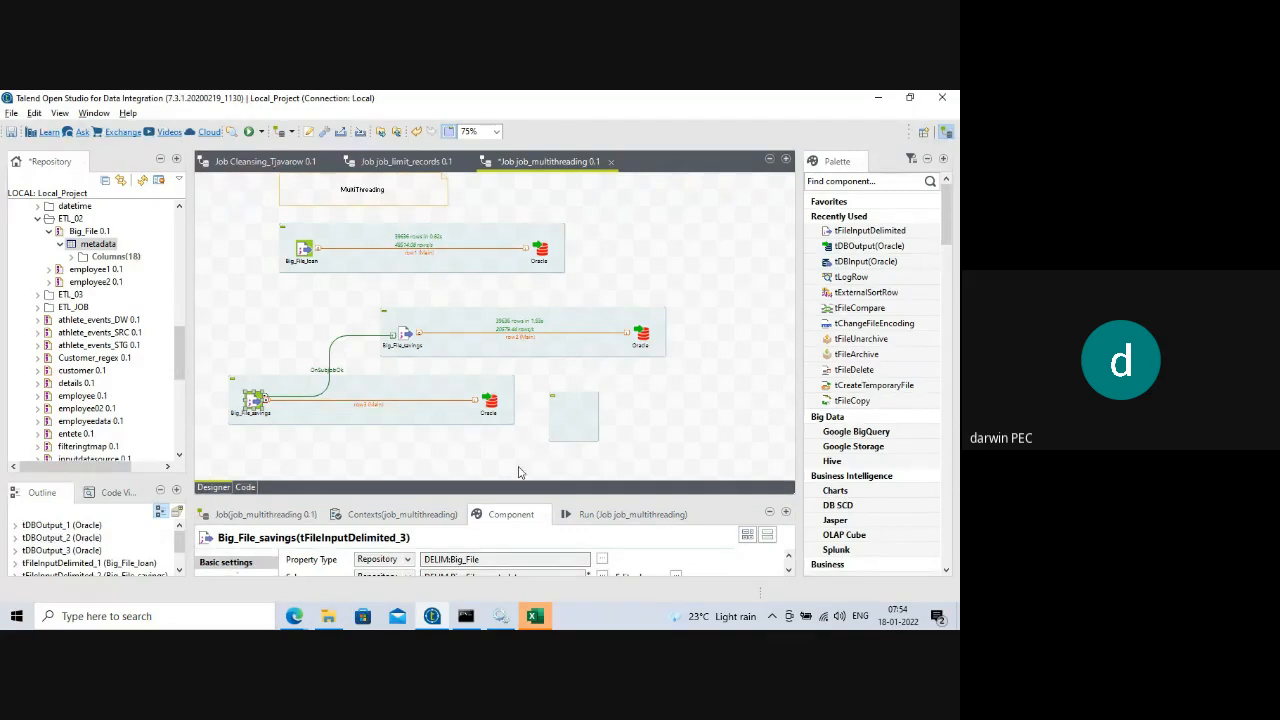
- Clear the previous execution output and run job_multithreading
left_click(578, 428)
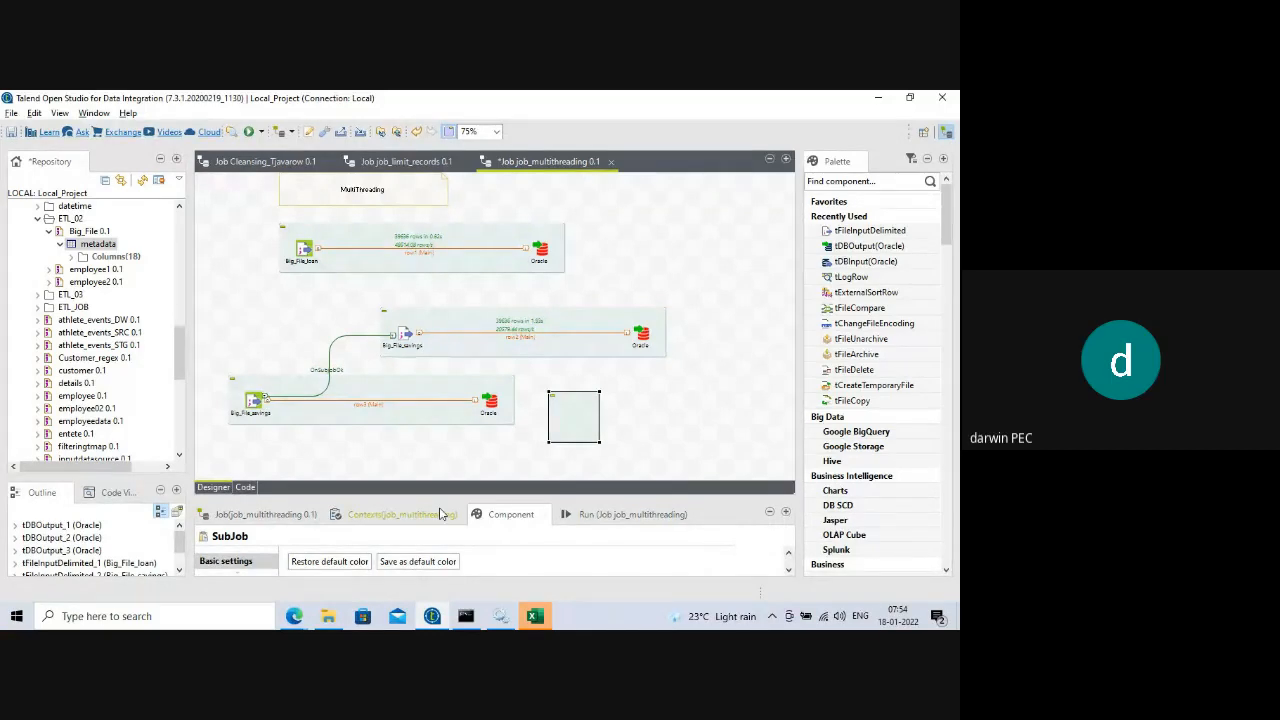
left_click_drag(436, 494, 446, 409)
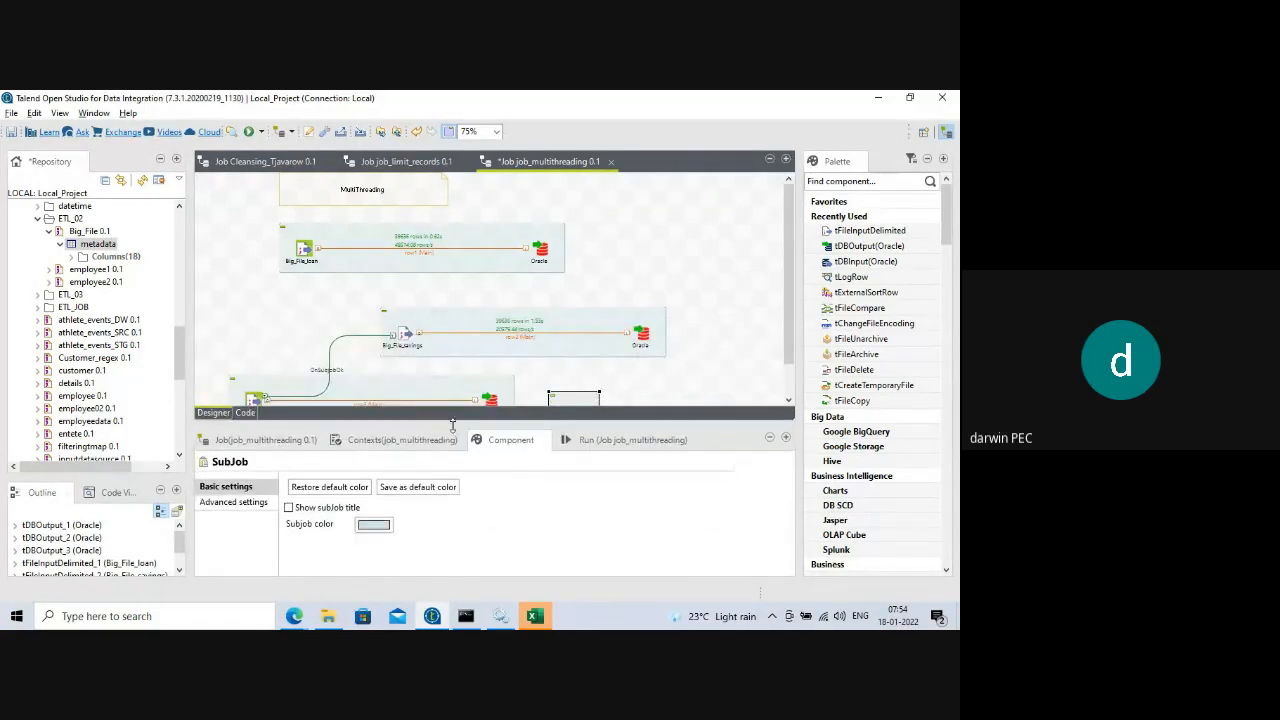
left_click(612, 444)
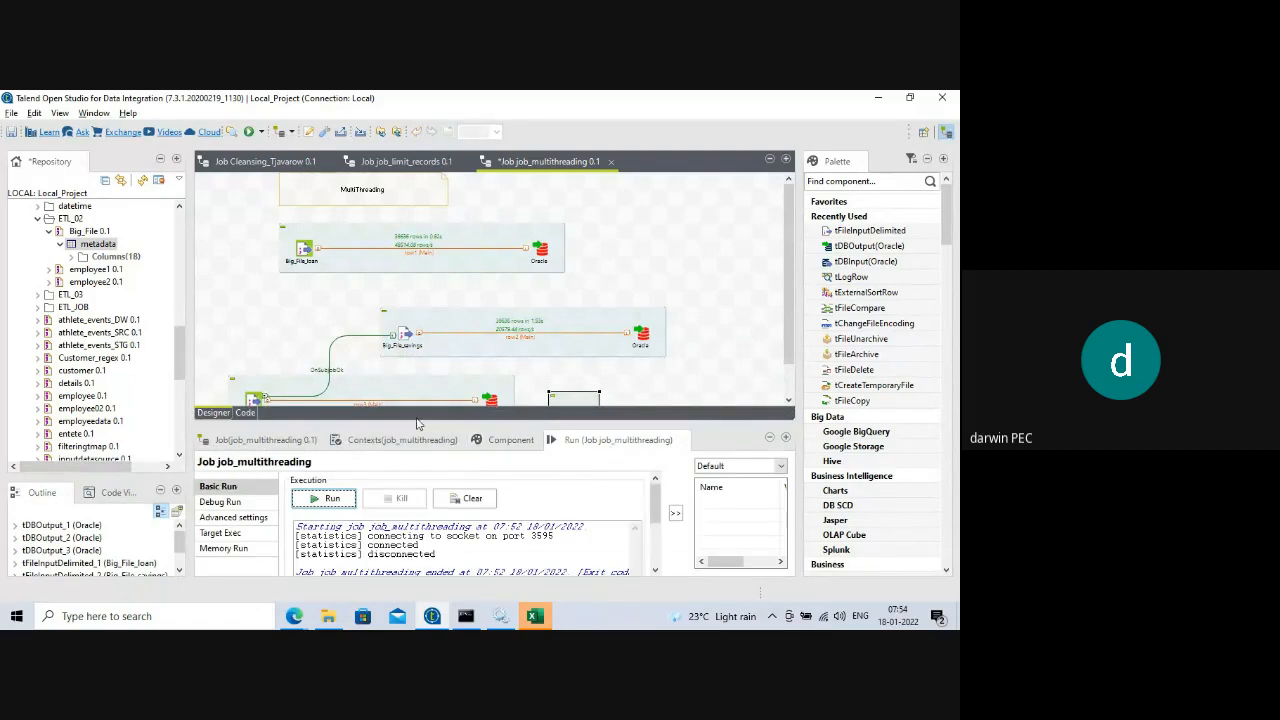
left_click_drag(420, 426, 424, 463)
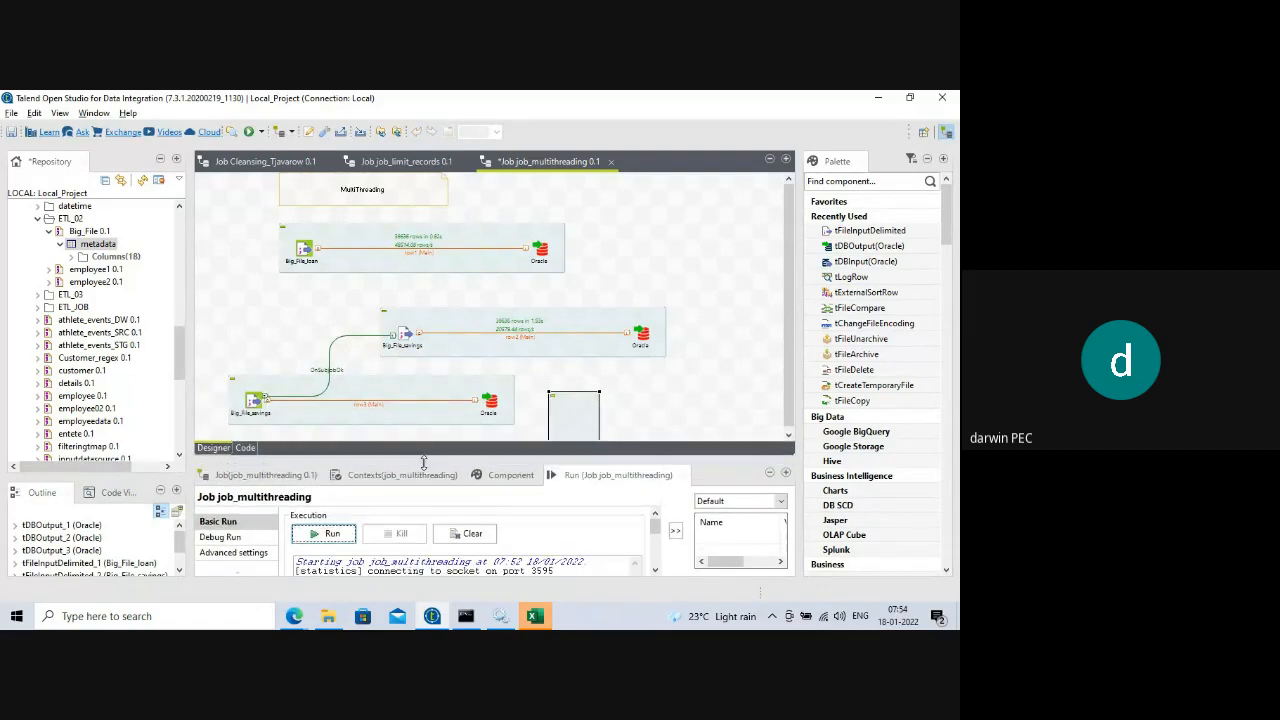
left_click(468, 535)
left_click(328, 535)
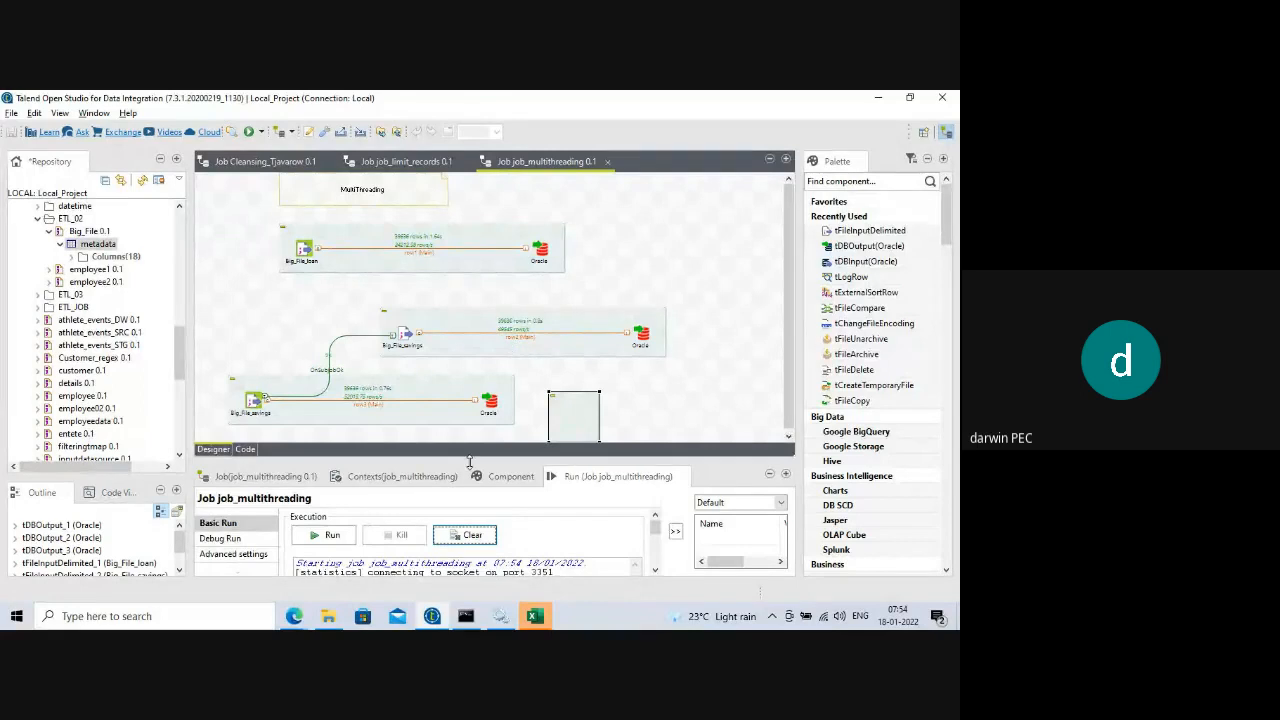
- Delete the OnSubjobOk trigger between the two Big_File_savings inputs
left_click_drag(458, 462, 456, 472)
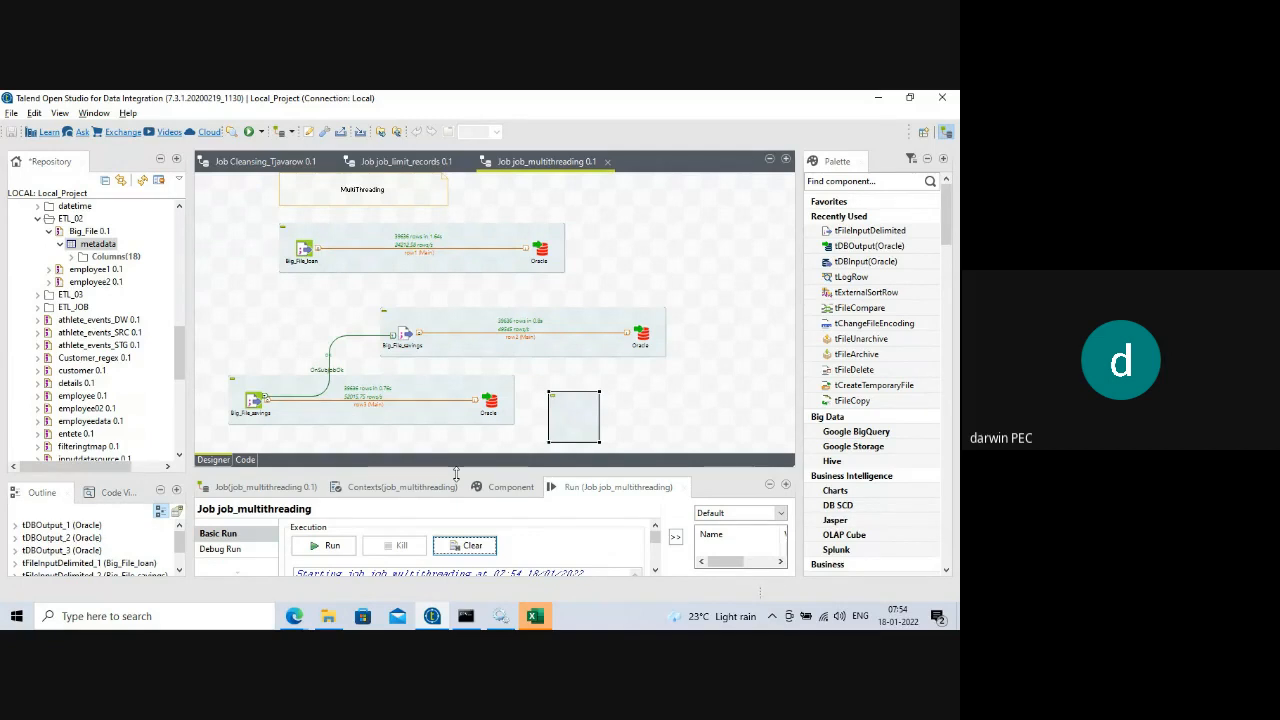
left_click(339, 352)
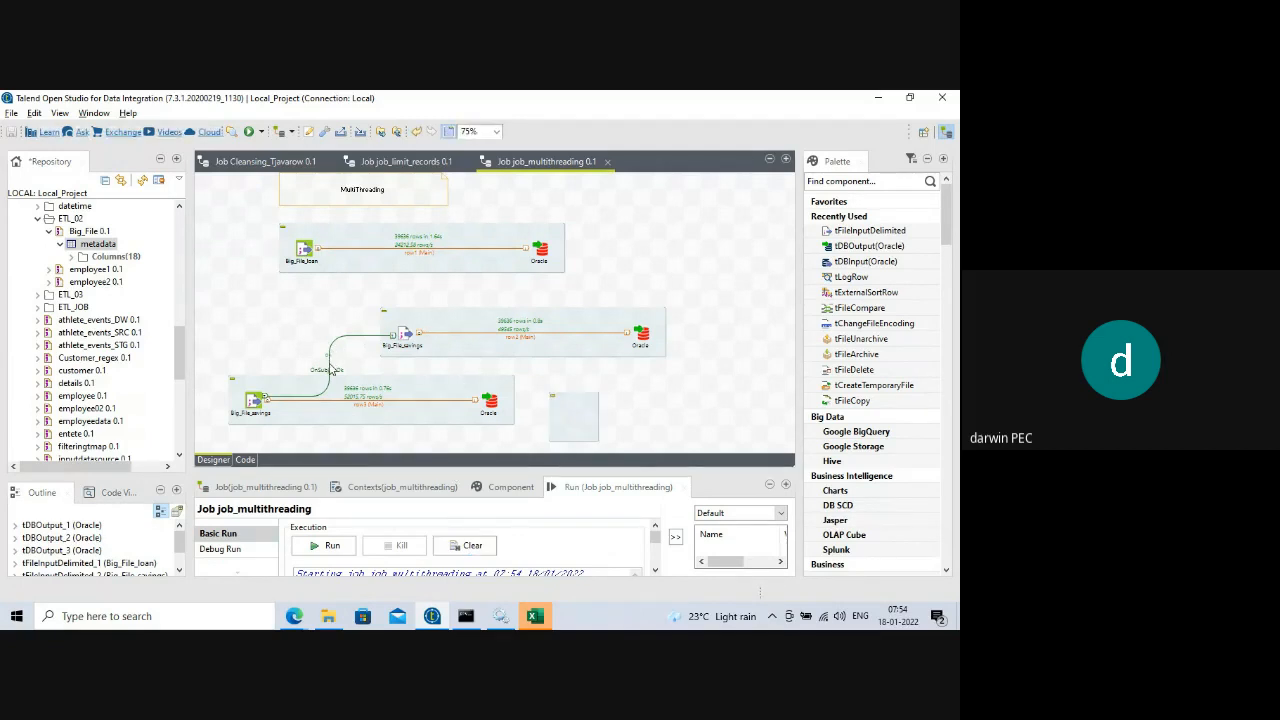
left_click(333, 370)
key("Delete")
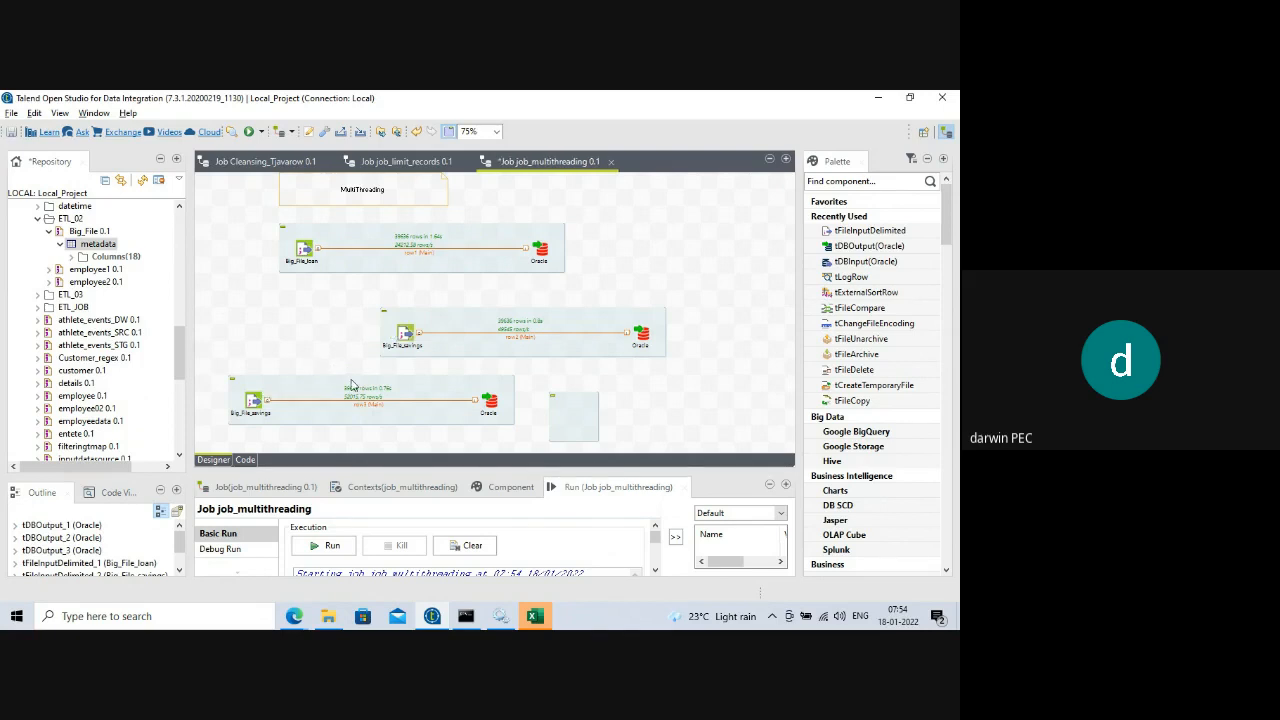
- Align both Big_File_savings subjobs in a column directly beneath the Big_File_loan subjob
left_click_drag(394, 392, 463, 391)
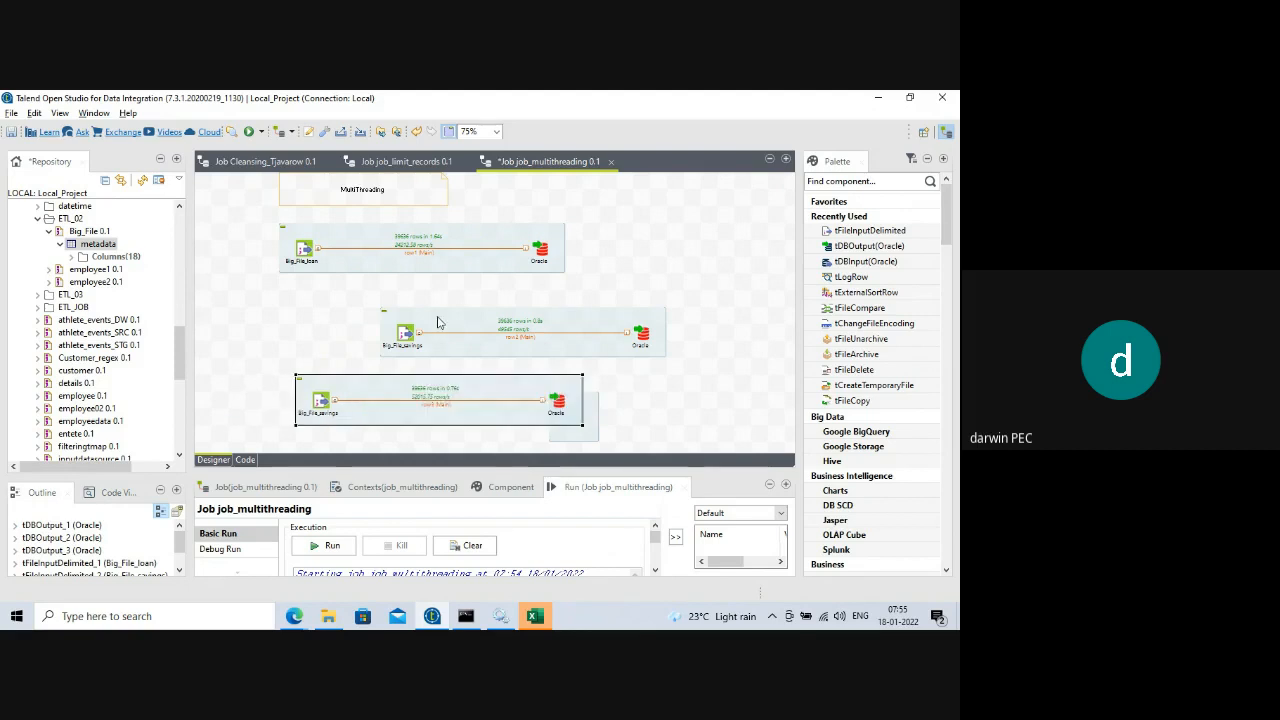
left_click(417, 317)
left_click_drag(417, 317, 338, 294)
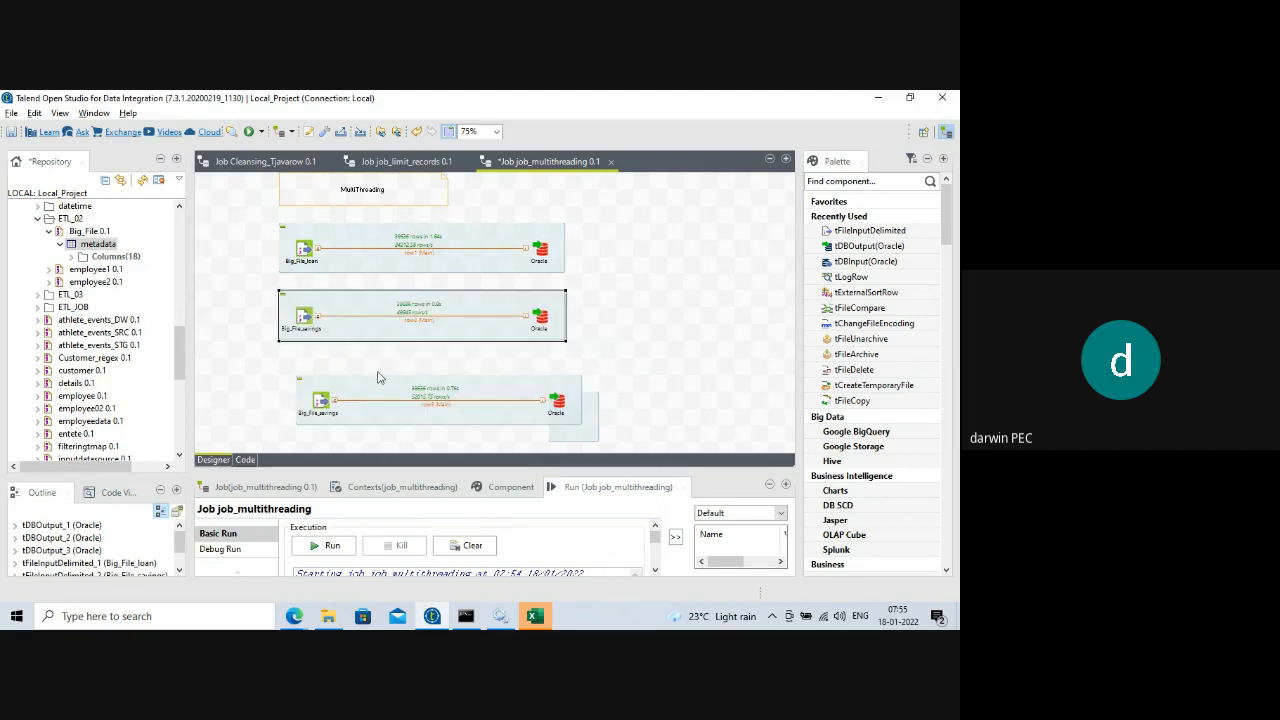
left_click(356, 384)
left_click_drag(356, 384, 341, 366)
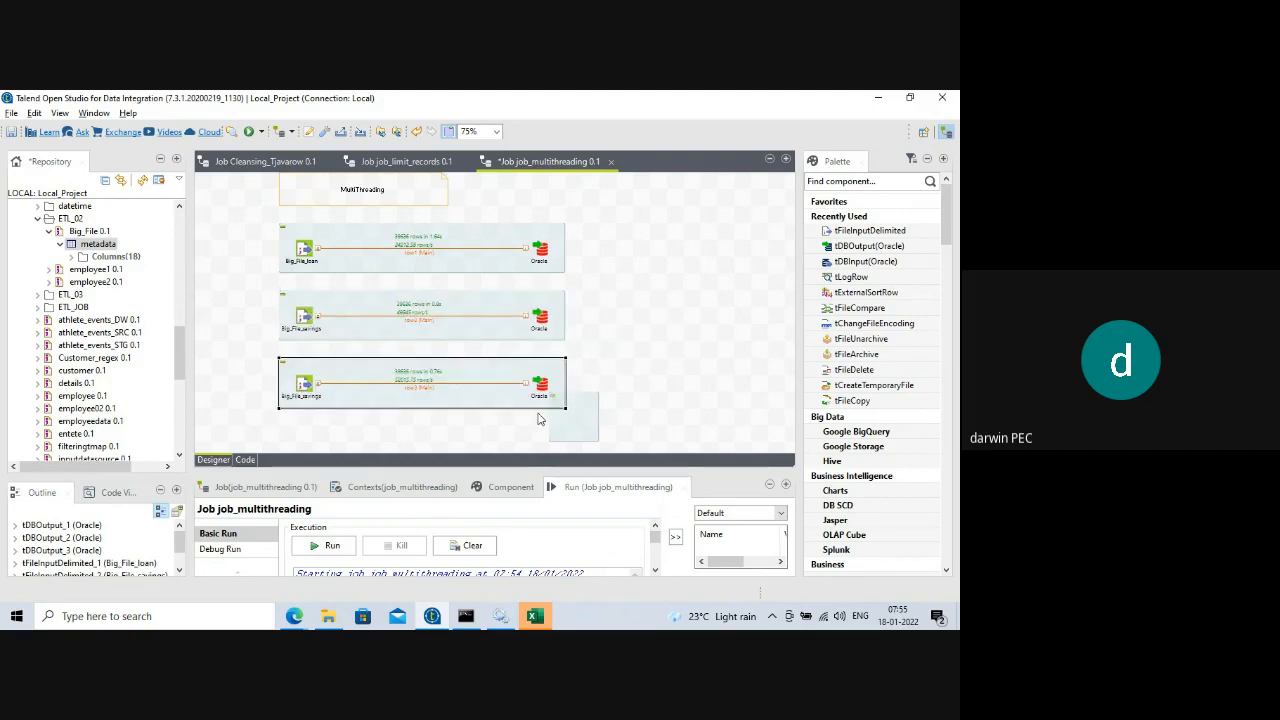
- Try to move the empty subjob frame away from the lowest Big_File_savings subjob
left_click(574, 428)
left_click_drag(574, 428, 706, 435)
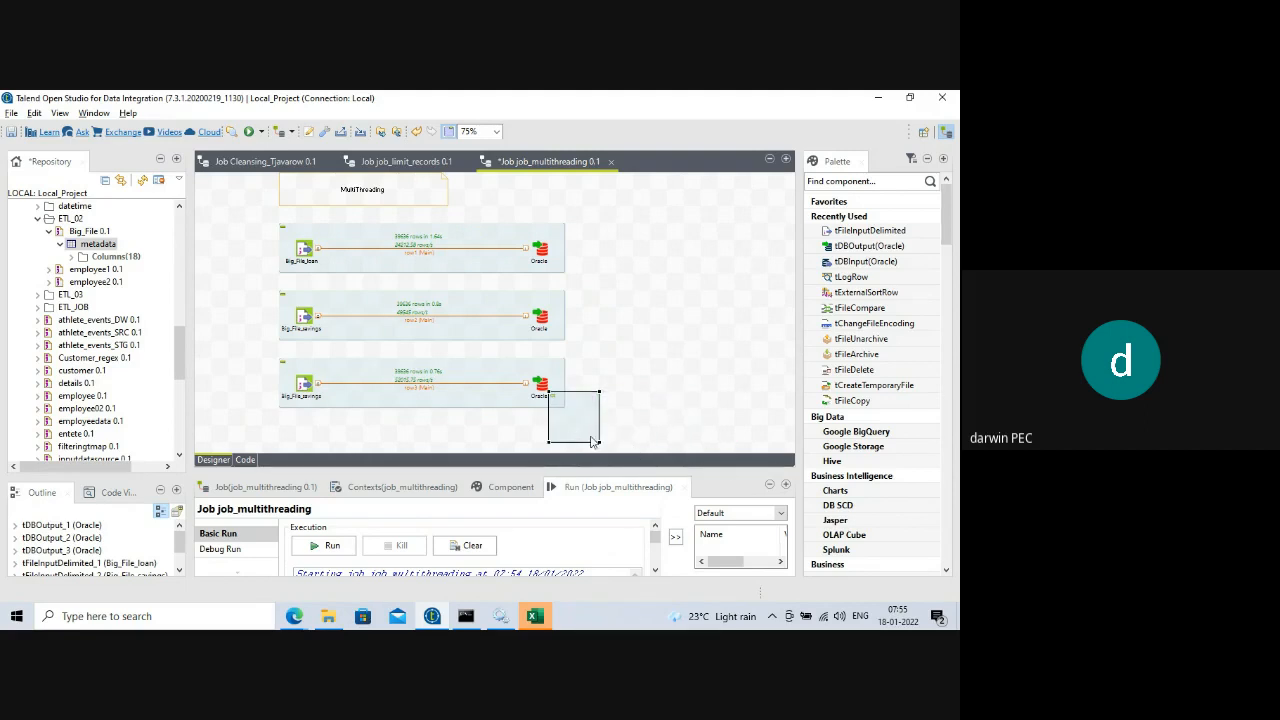
left_click_drag(599, 441, 643, 446)
left_click(646, 333)
- Enlarge the run output area and dock the component palette inside the job editor
left_click_drag(399, 470, 399, 428)
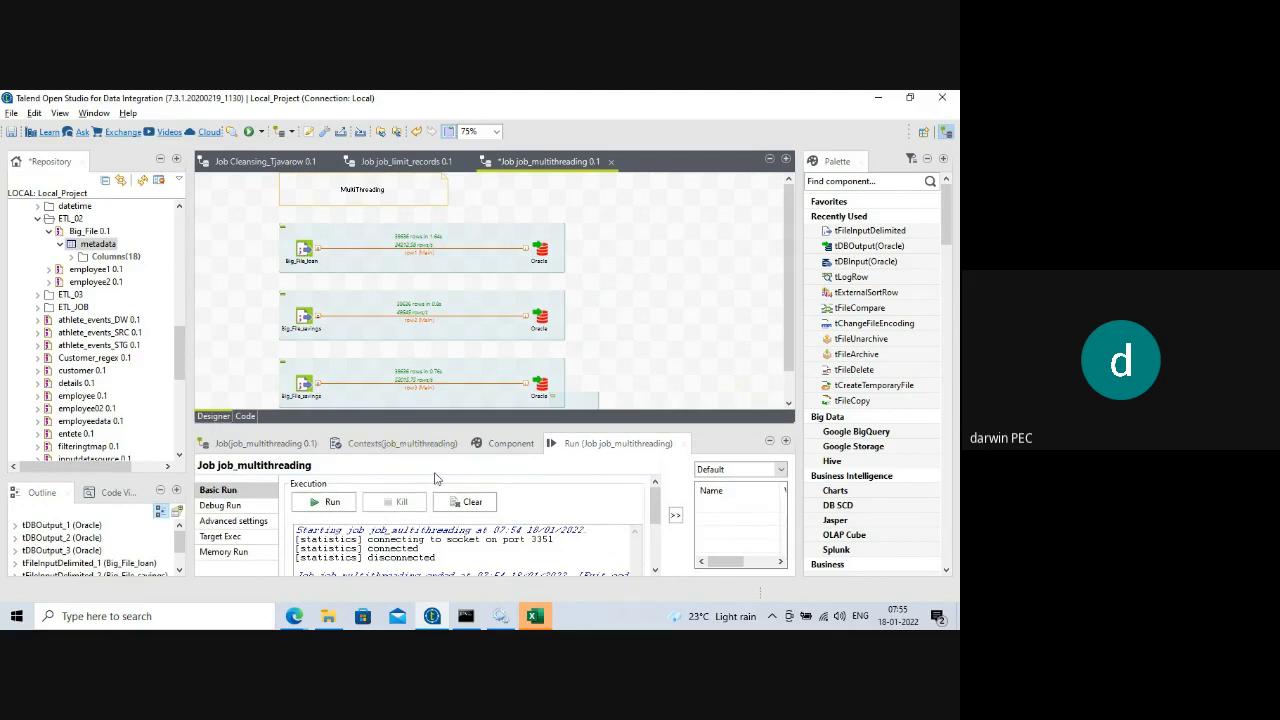
left_click(861, 166)
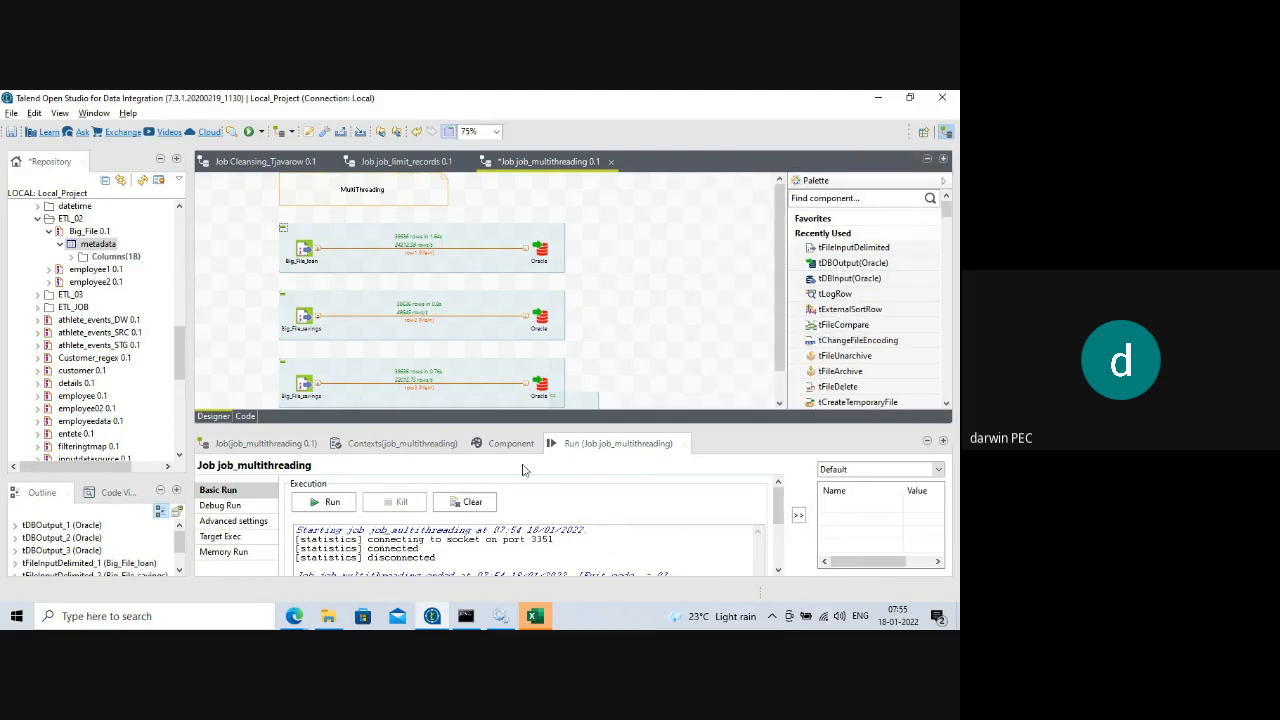
- Close the Contexts, Component, Run and Job views below the job designer
left_click(420, 443)
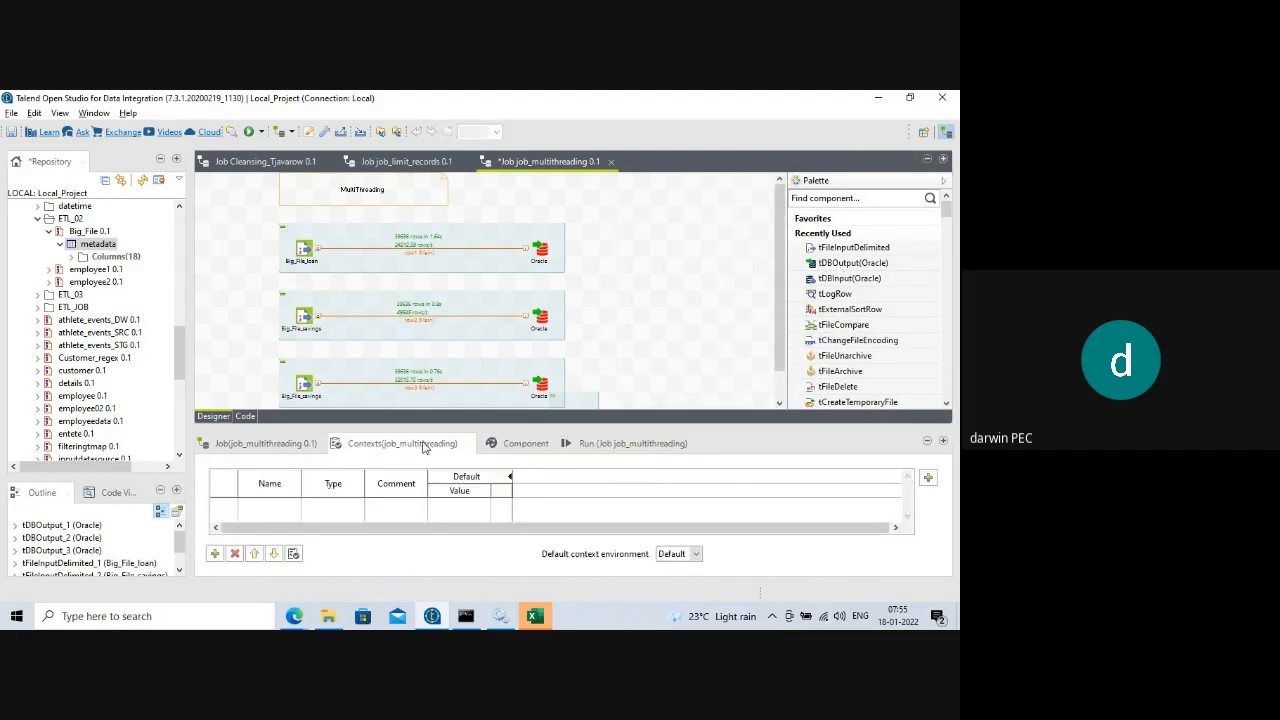
left_click(469, 445)
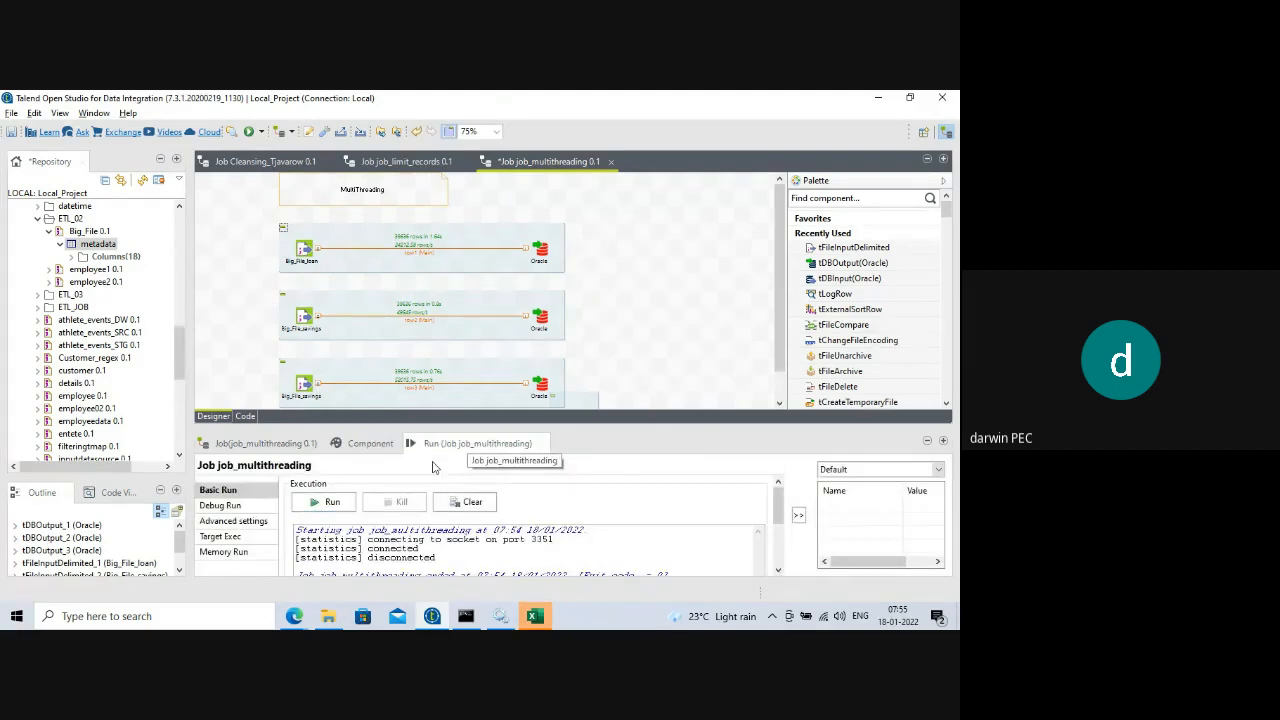
left_click(390, 446)
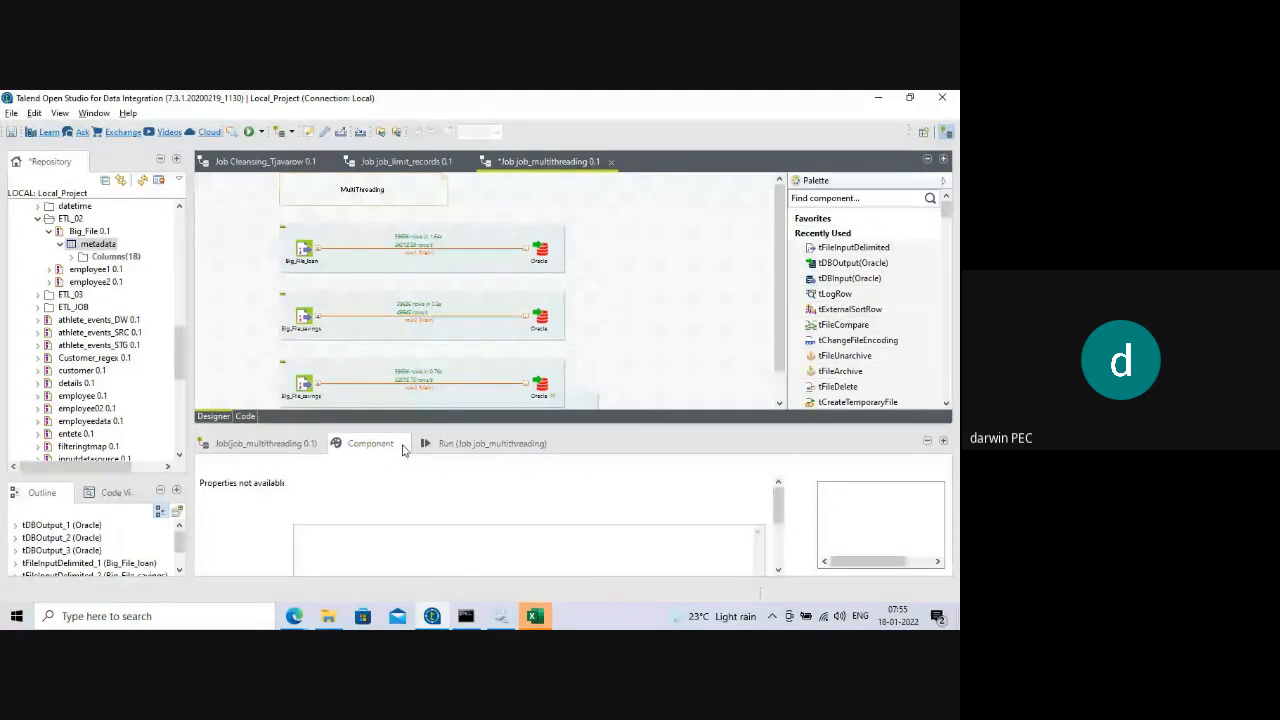
left_click(403, 446)
left_click(467, 447)
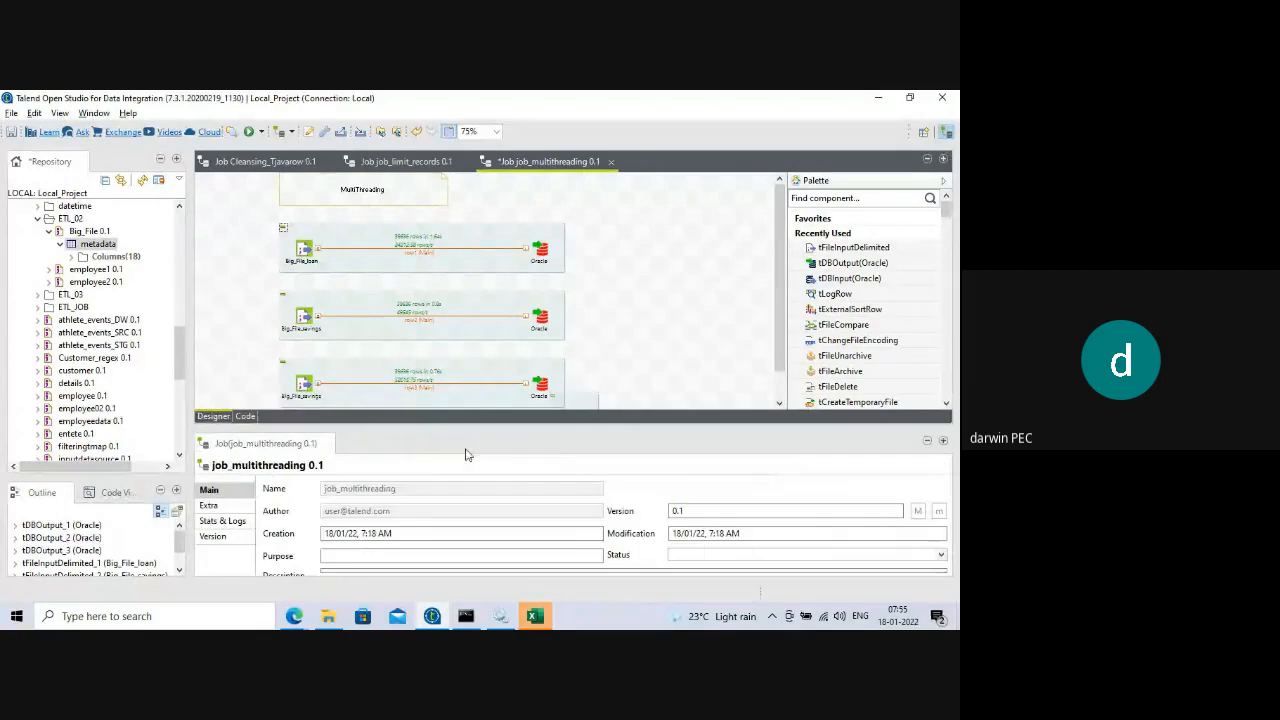
left_click(329, 447)
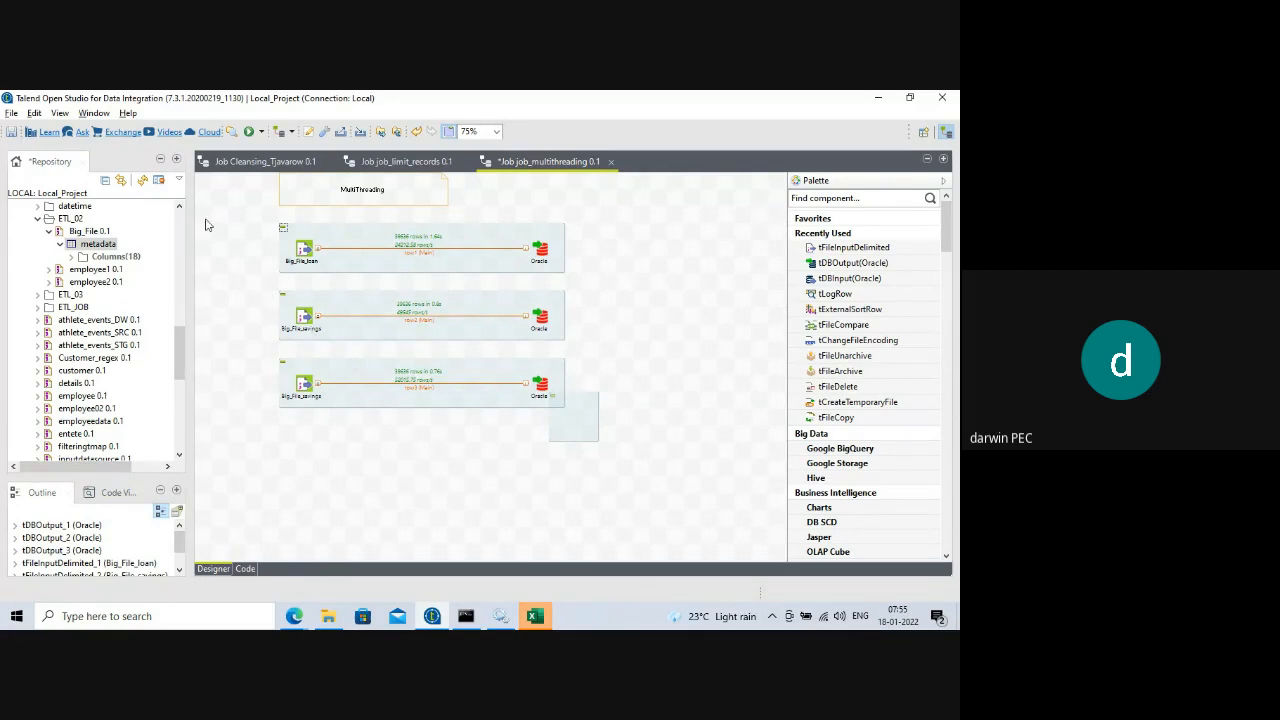
- Reset the Integration perspective to its defaults, and resize the panels to give the job designer more room
left_click(97, 119)
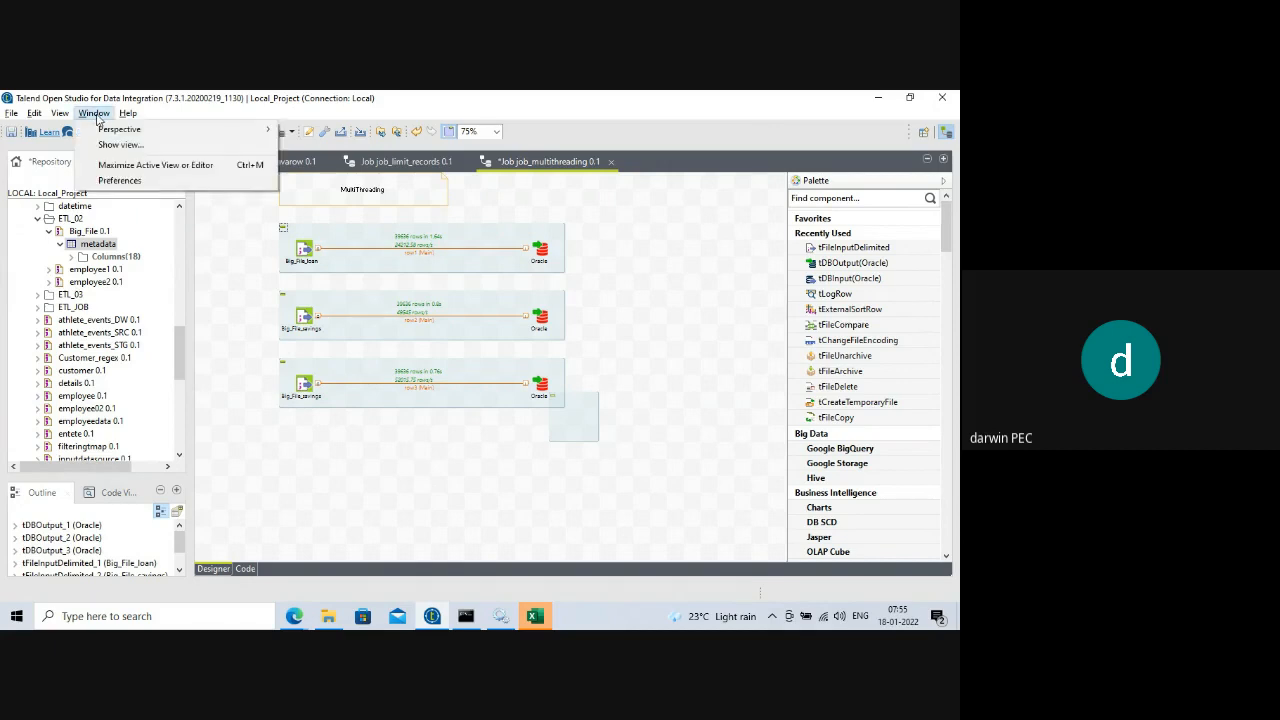
mouse_move(115, 131)
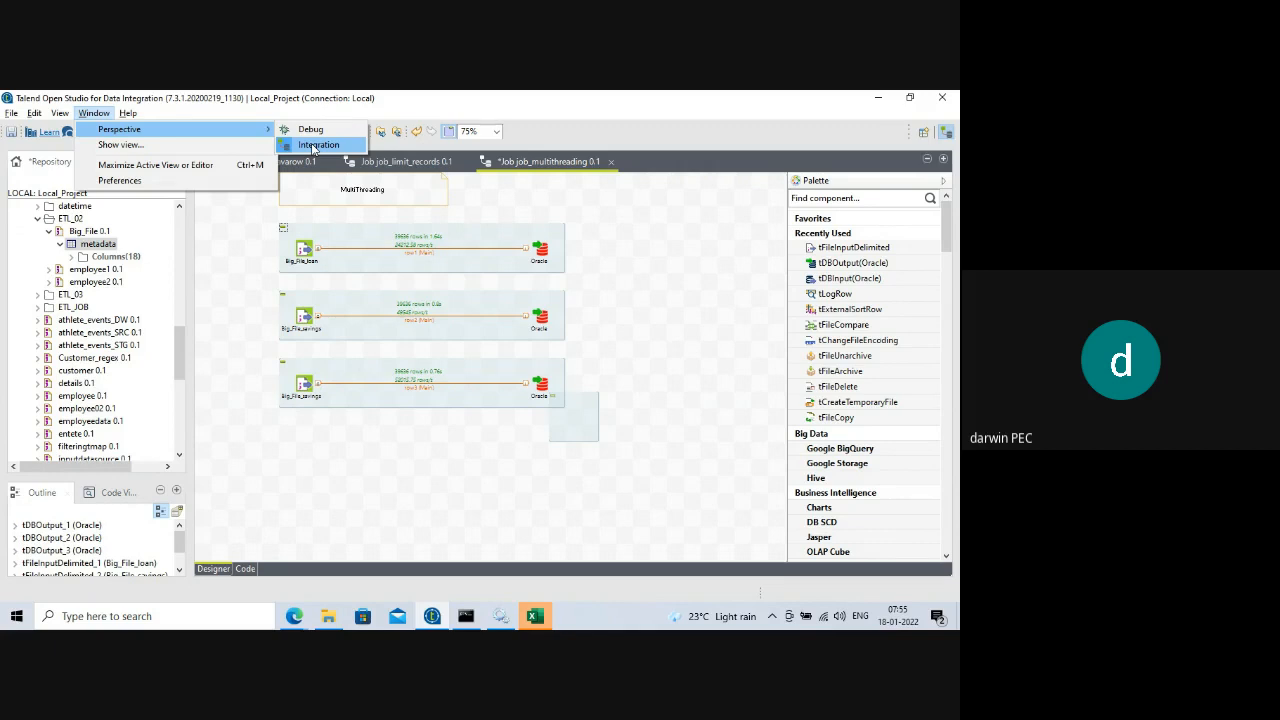
left_click(312, 146)
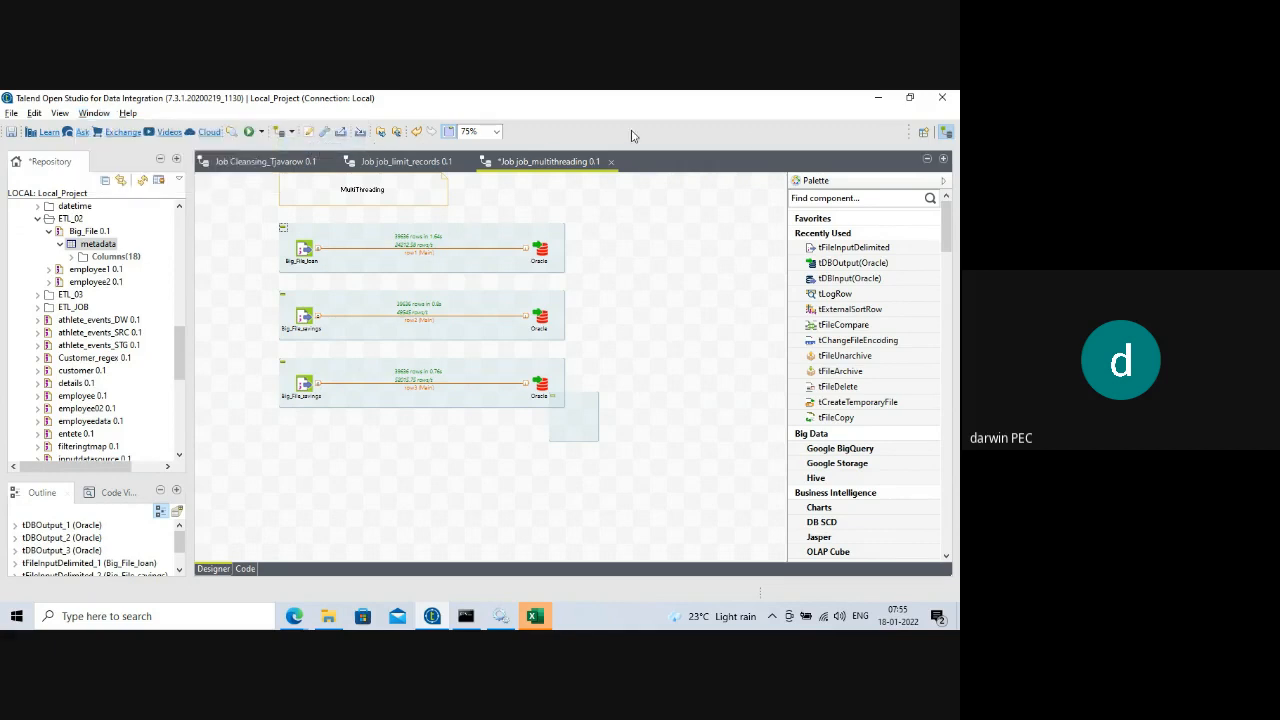
right_click(948, 138)
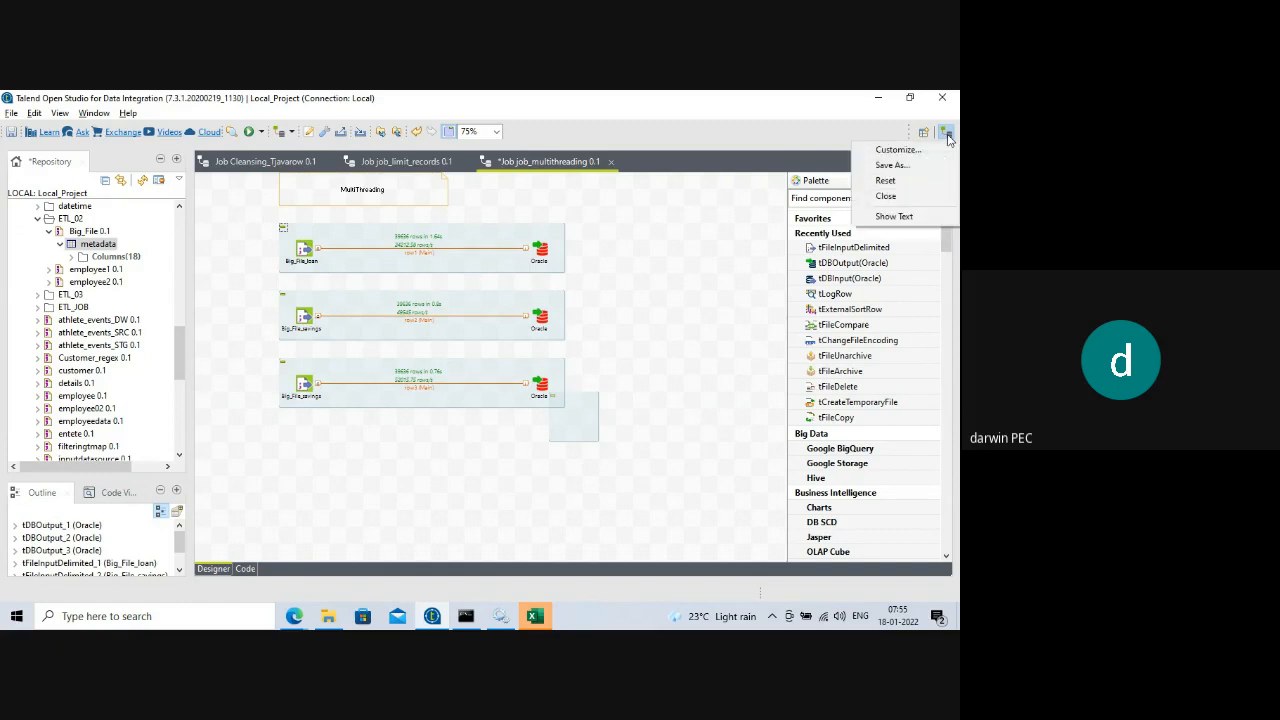
left_click(886, 181)
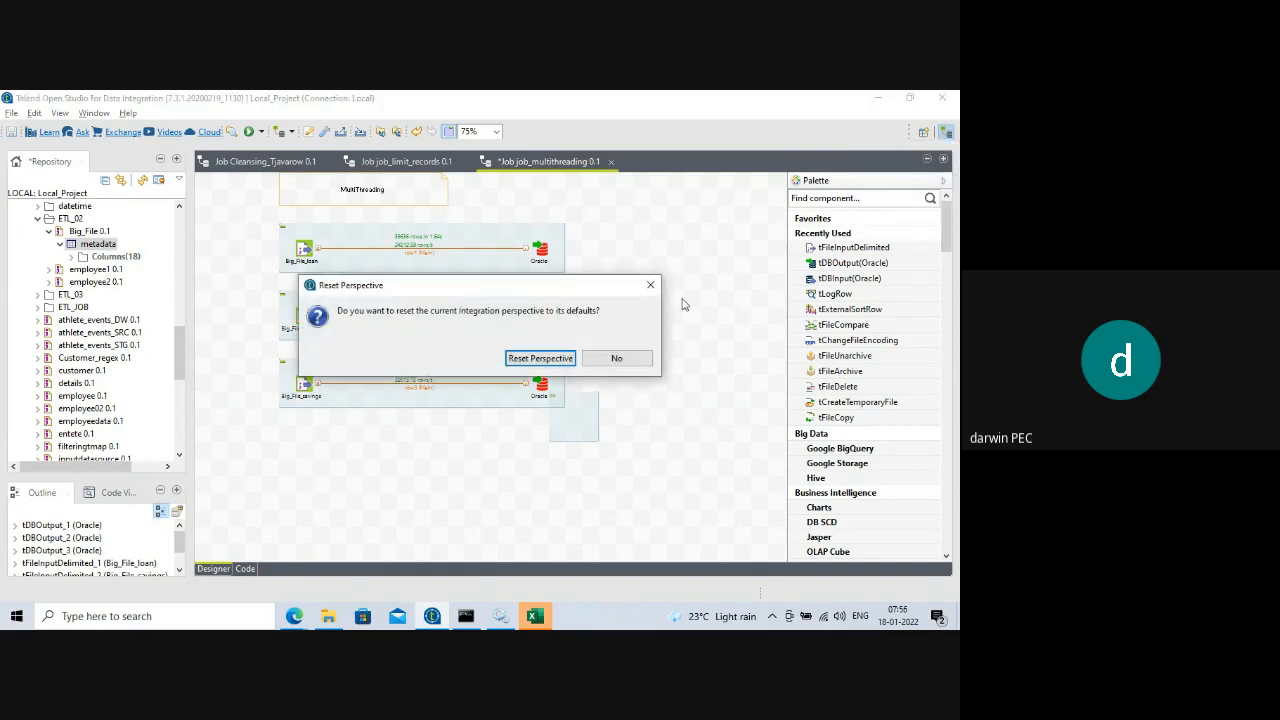
left_click(540, 358)
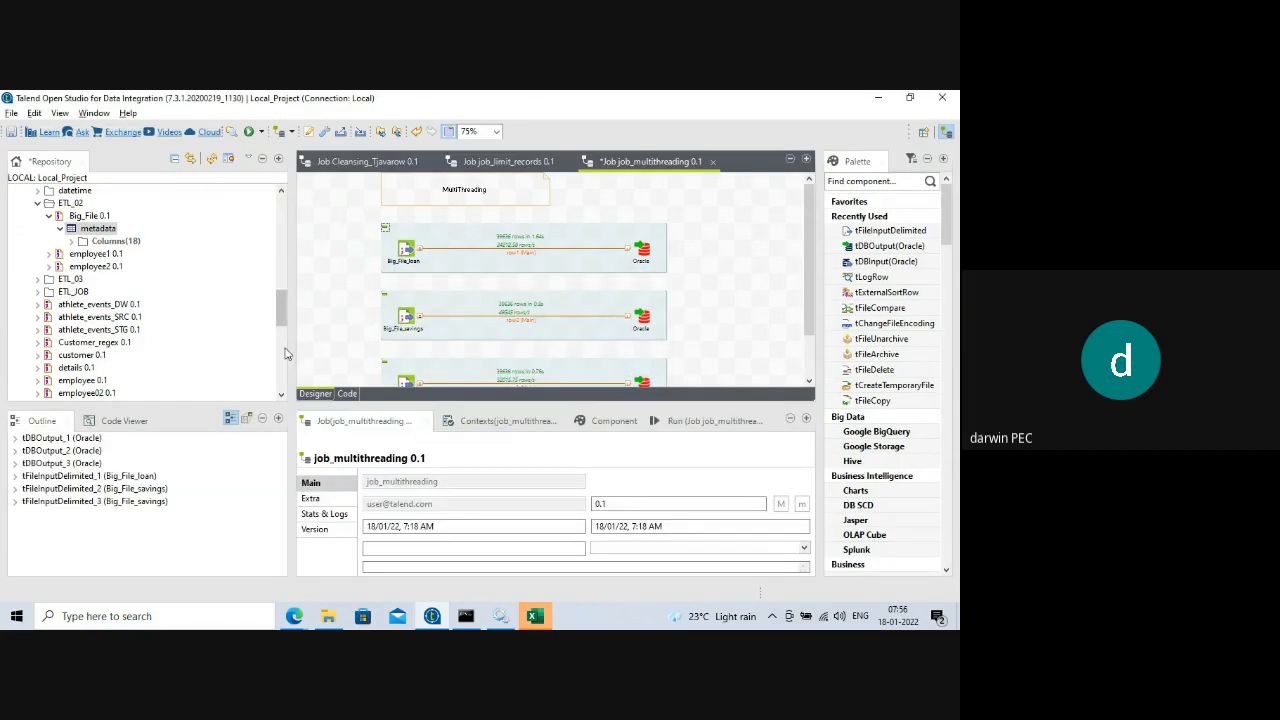
left_click_drag(292, 353, 191, 357)
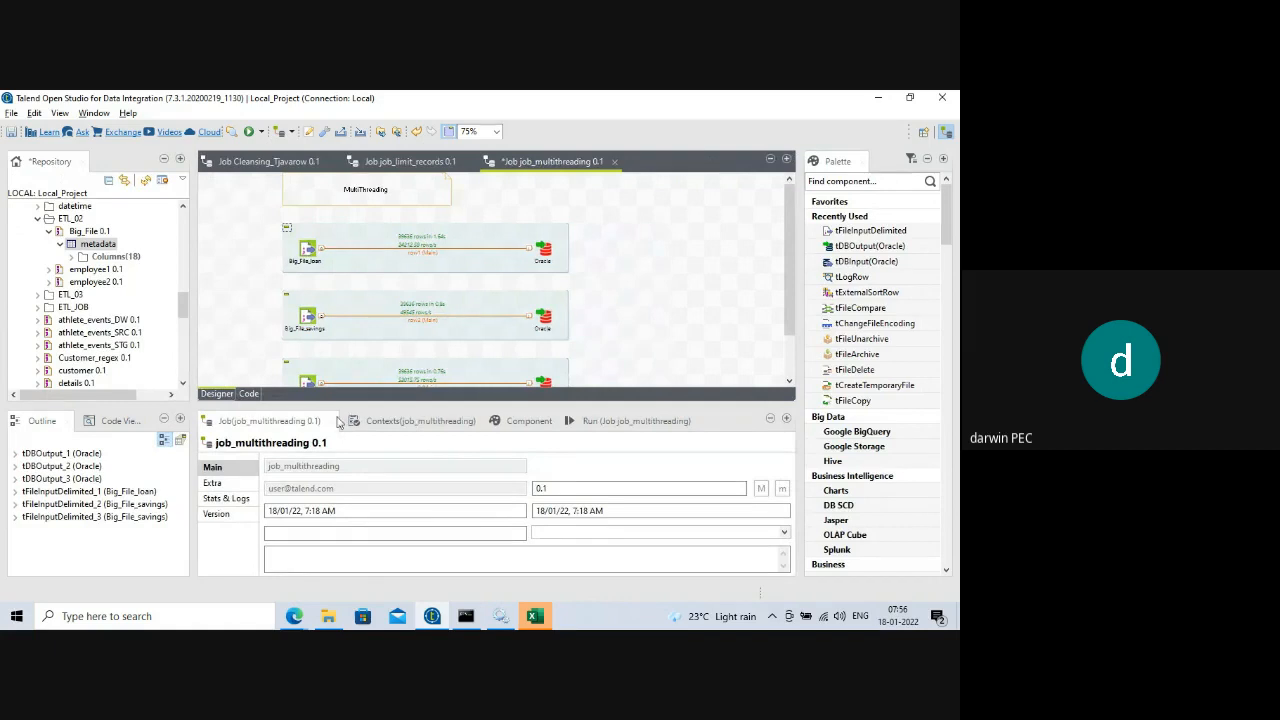
left_click_drag(370, 407, 390, 449)
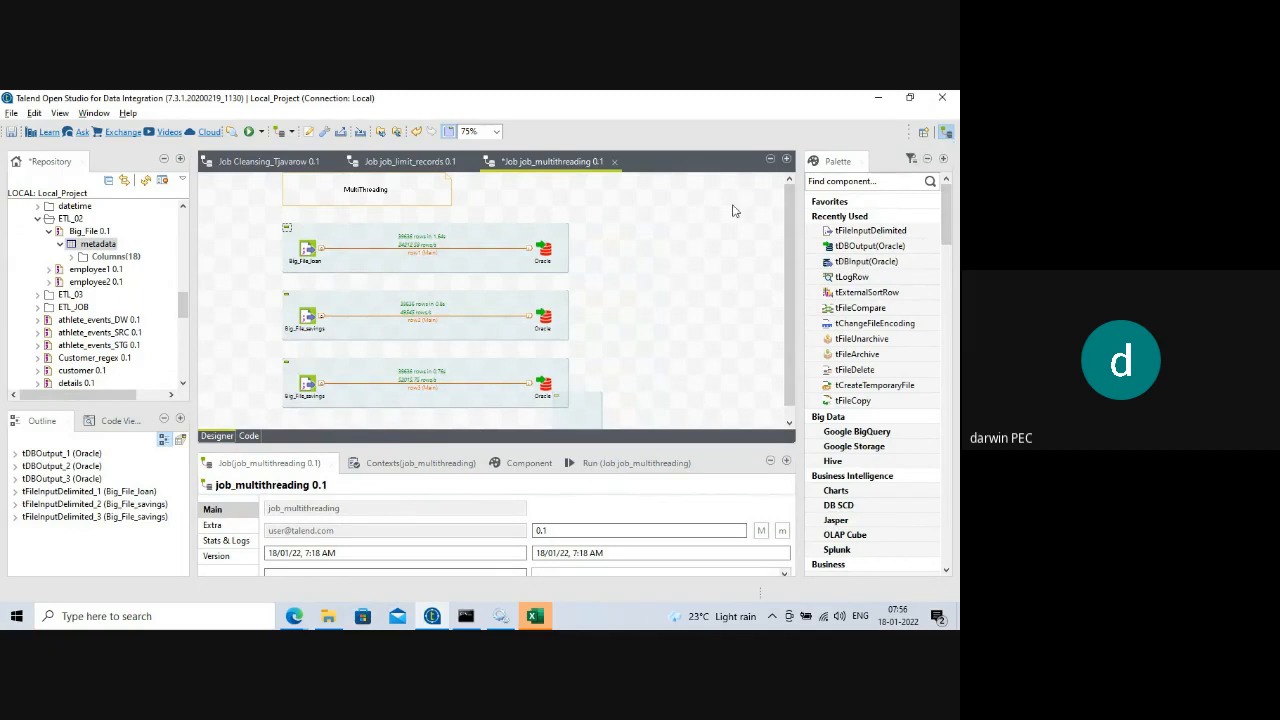
- Close the Contexts and Component views again, keeping the Job and Run views open
left_click(420, 465)
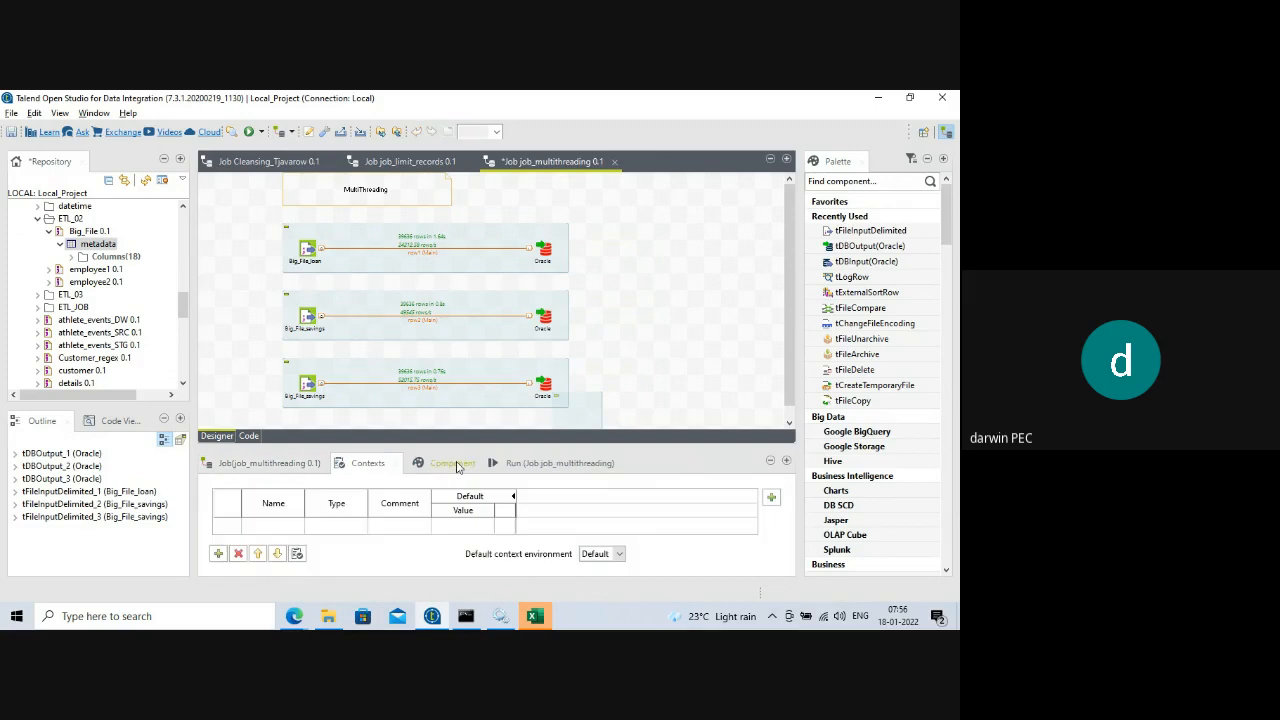
left_click(397, 467)
left_click(404, 468)
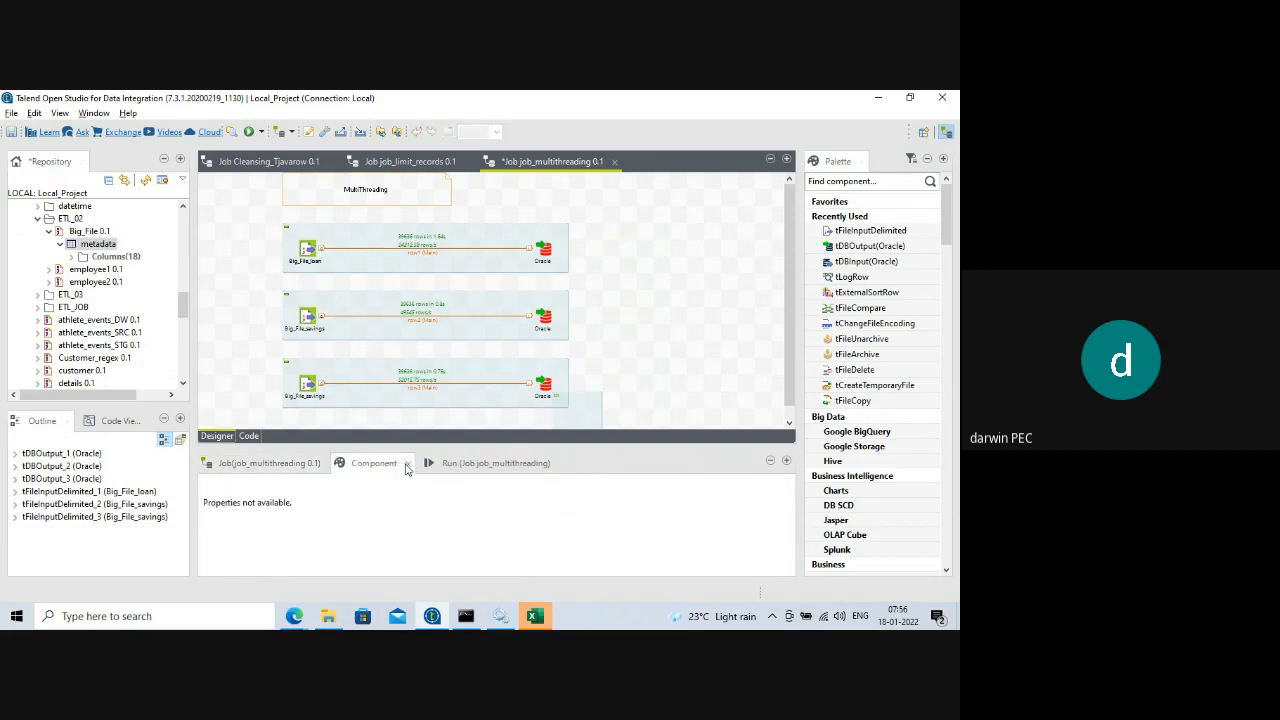
left_click(407, 465)
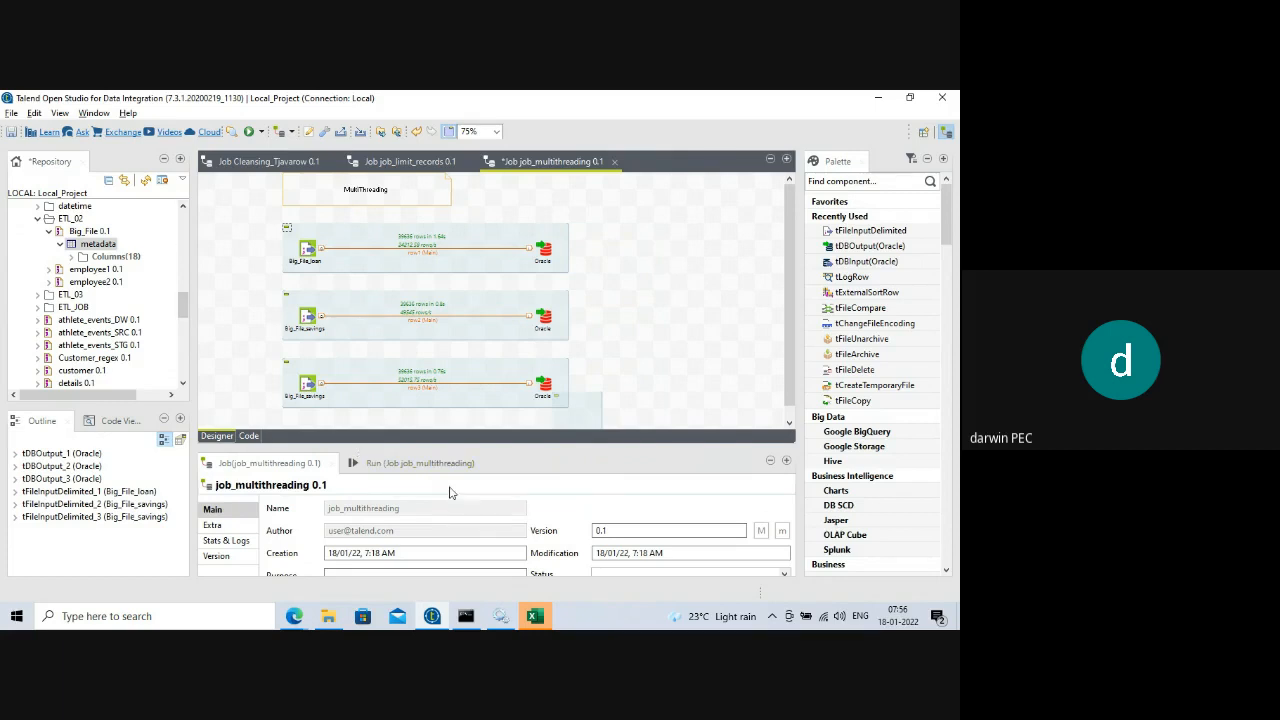
- Restore the missing views by resetting the Integration perspective, and make the job designer slightly taller
right_click(948, 135)
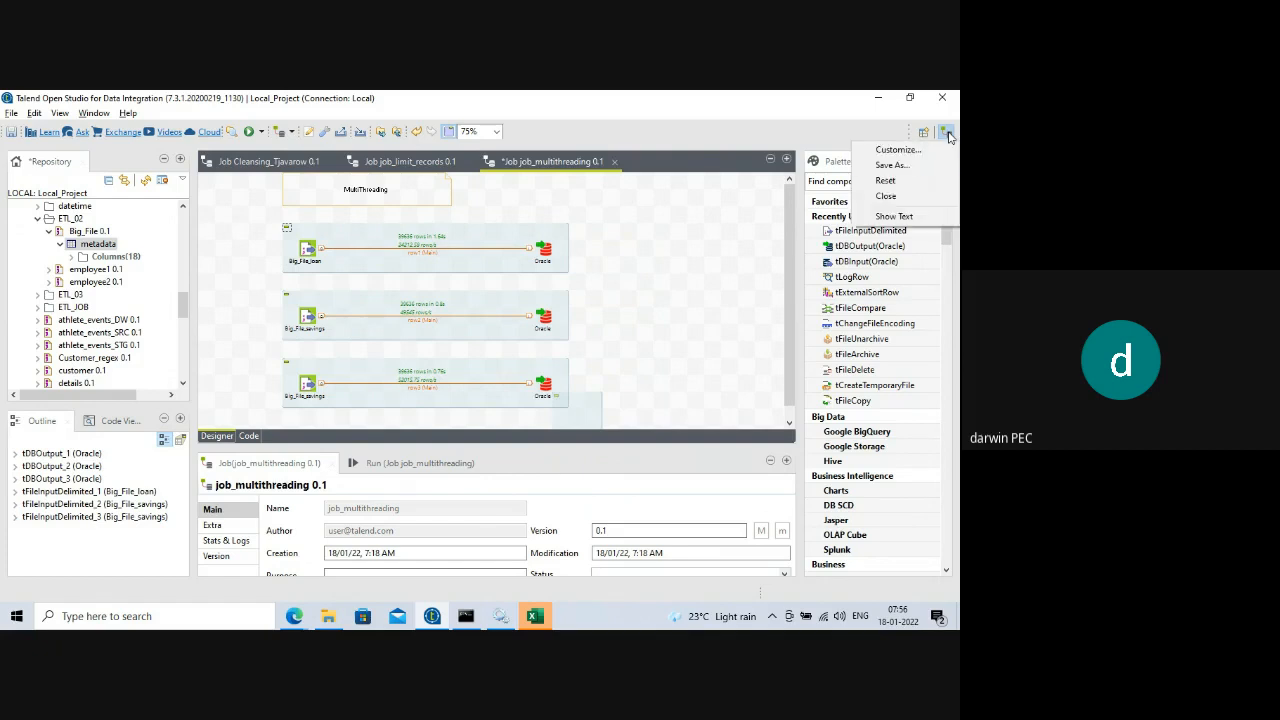
left_click(896, 183)
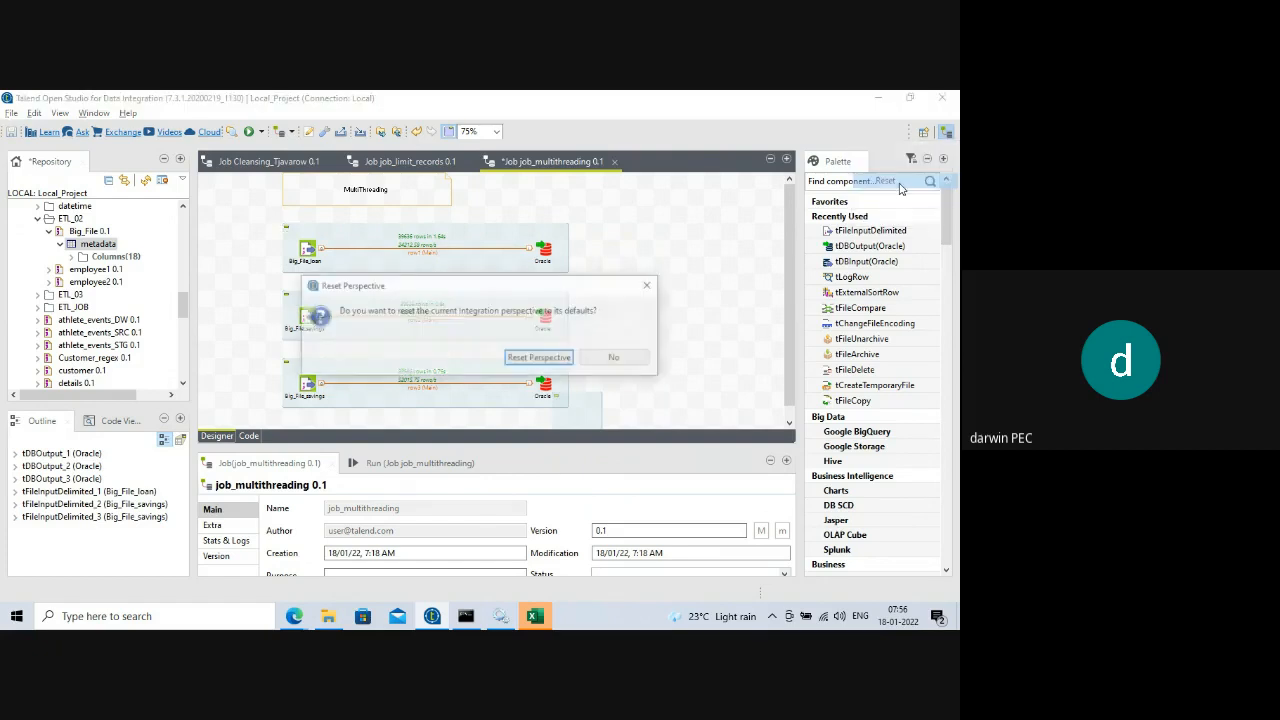
left_click(546, 362)
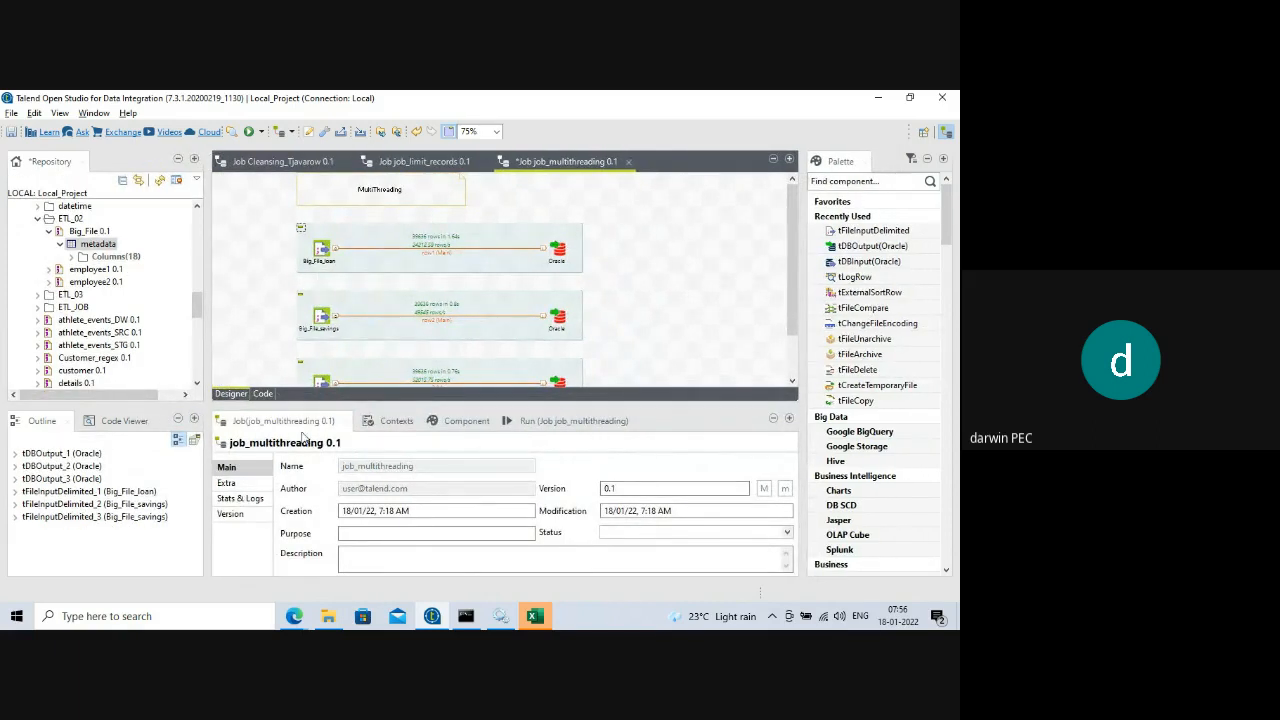
left_click_drag(383, 402, 385, 428)
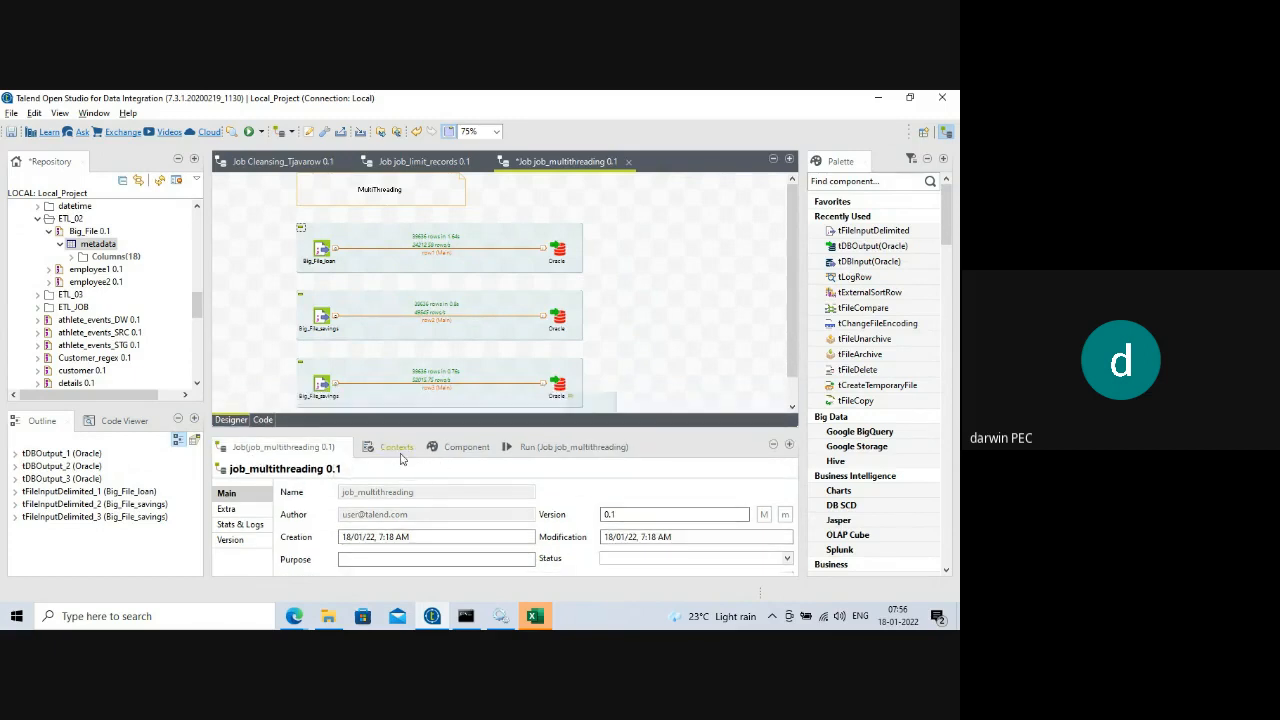
- Look through the Component and Run views and the creation time in the job's Main settings
left_click(459, 450)
left_click(561, 450)
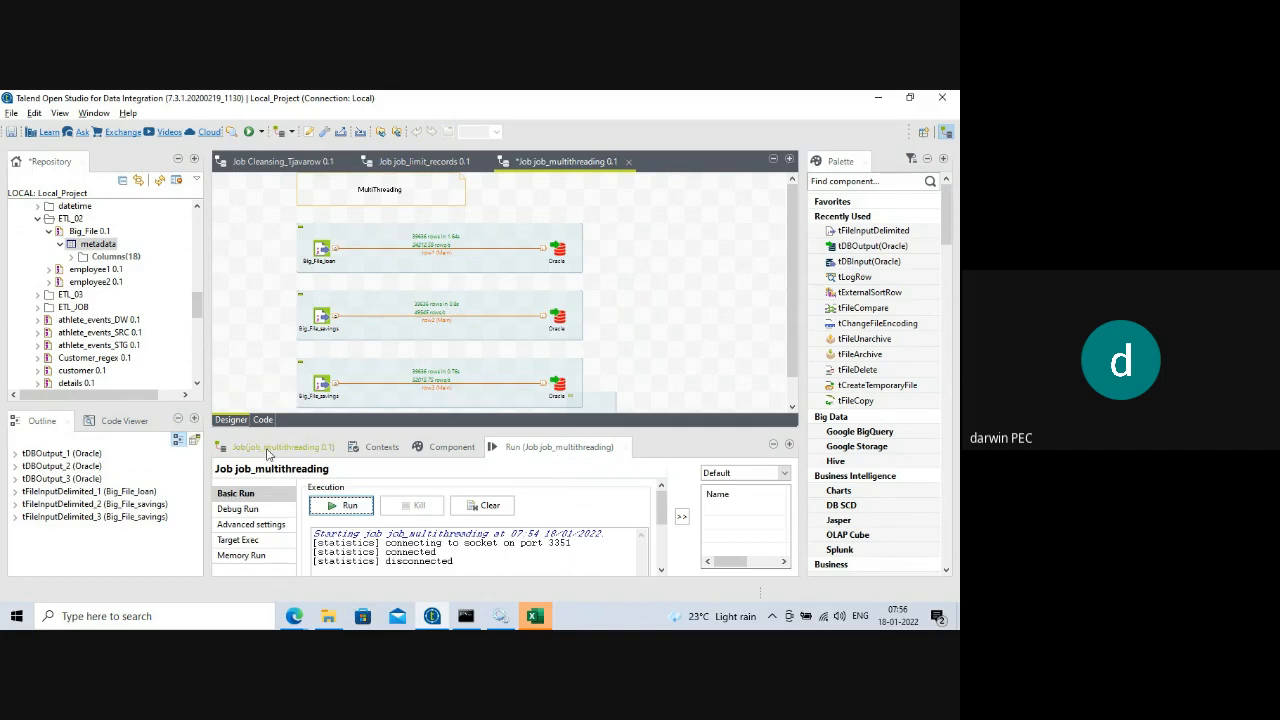
left_click(268, 451)
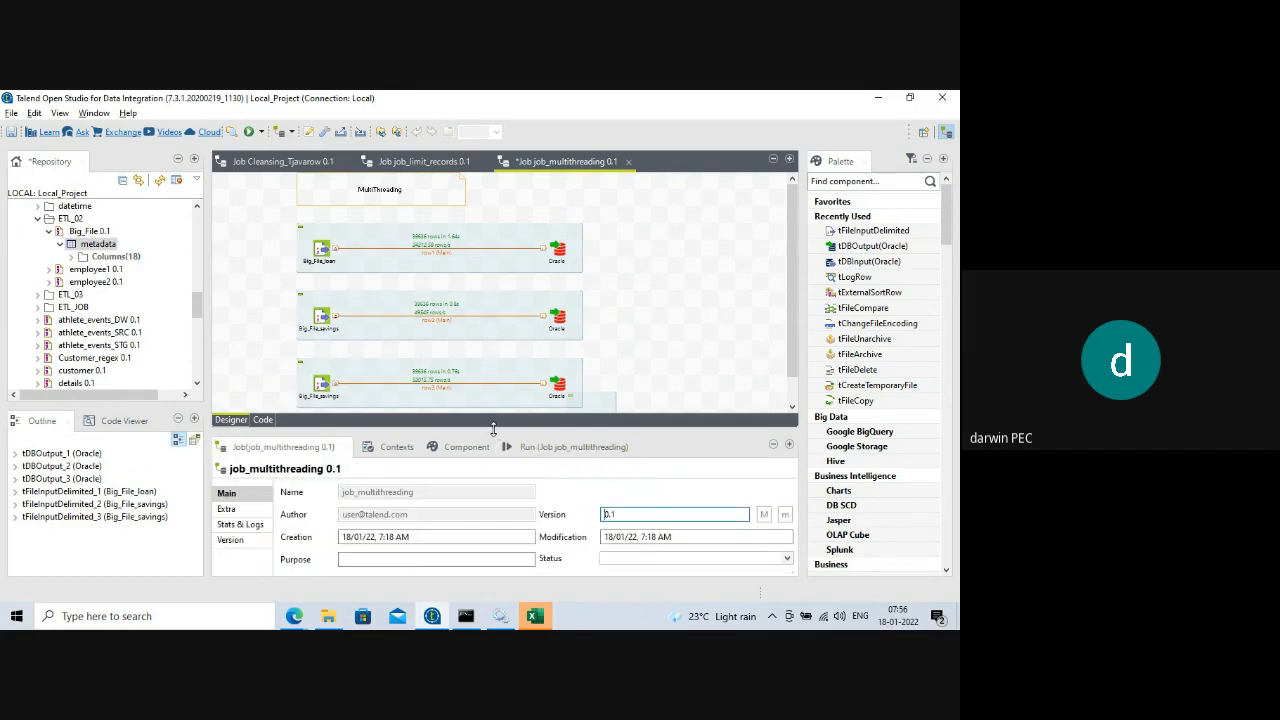
left_click_drag(493, 428, 492, 403)
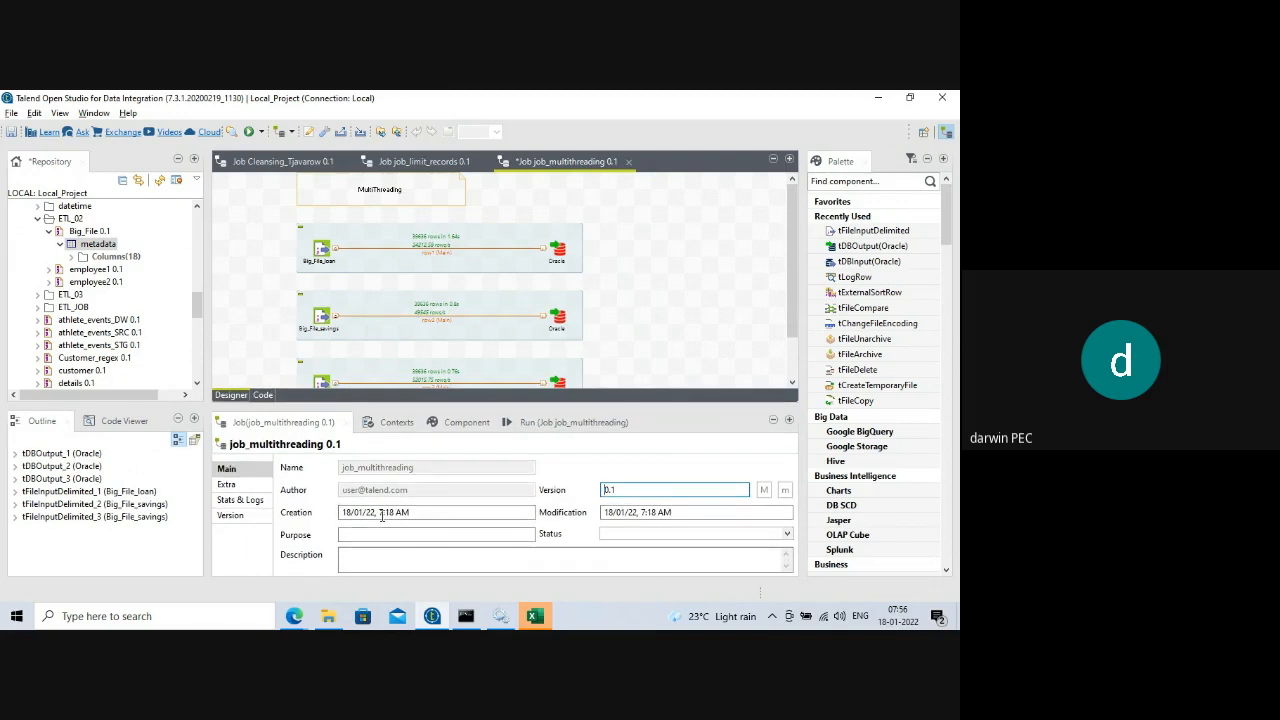
left_click_drag(379, 514, 414, 511)
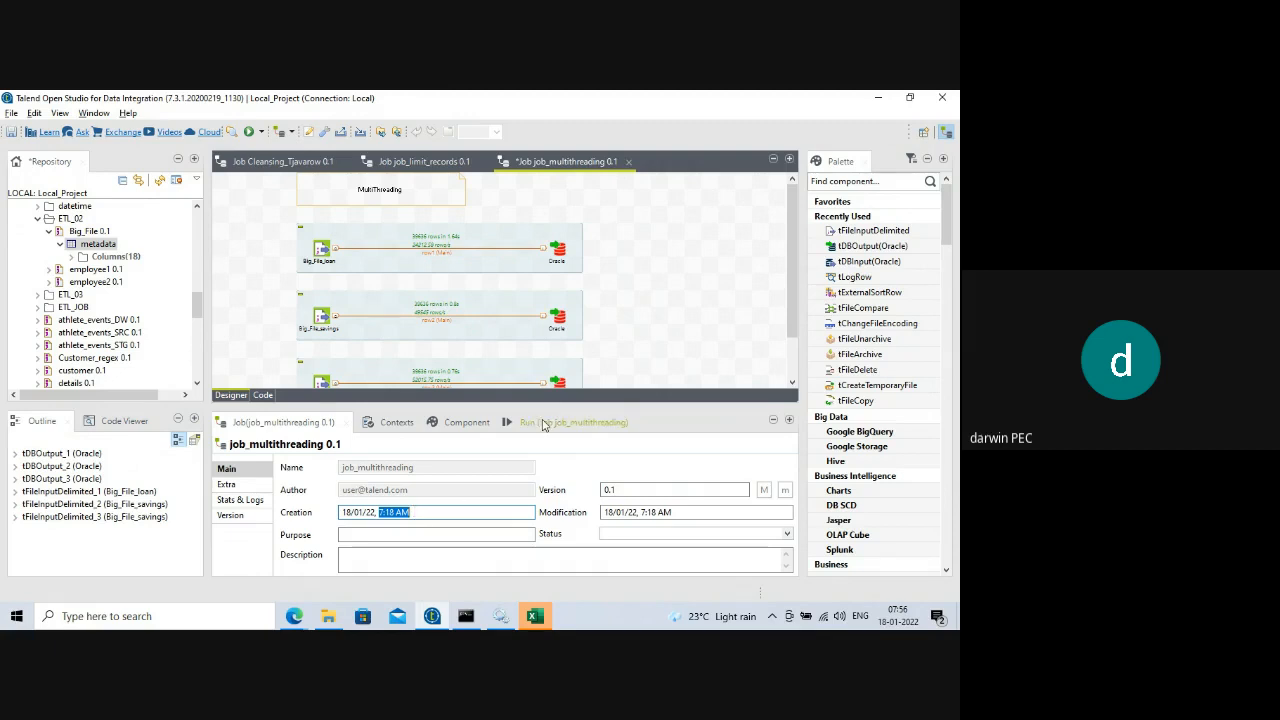
- Enlarge the designer area to show all three subjobs and save job_multithreading
left_click_drag(541, 406, 544, 475)
left_click(645, 354)
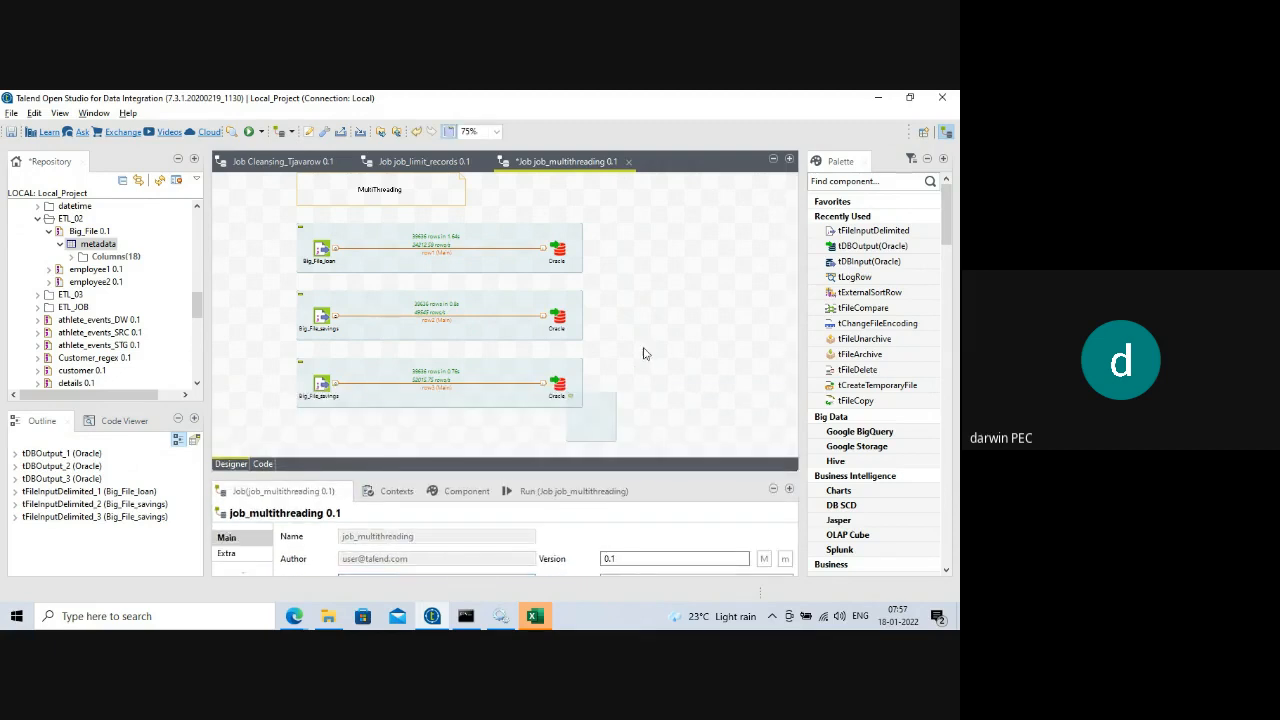
key("ctrl+s")
- Enable Multi thread execution in the Extra settings of job_multithreading
left_click_drag(465, 478, 466, 359)
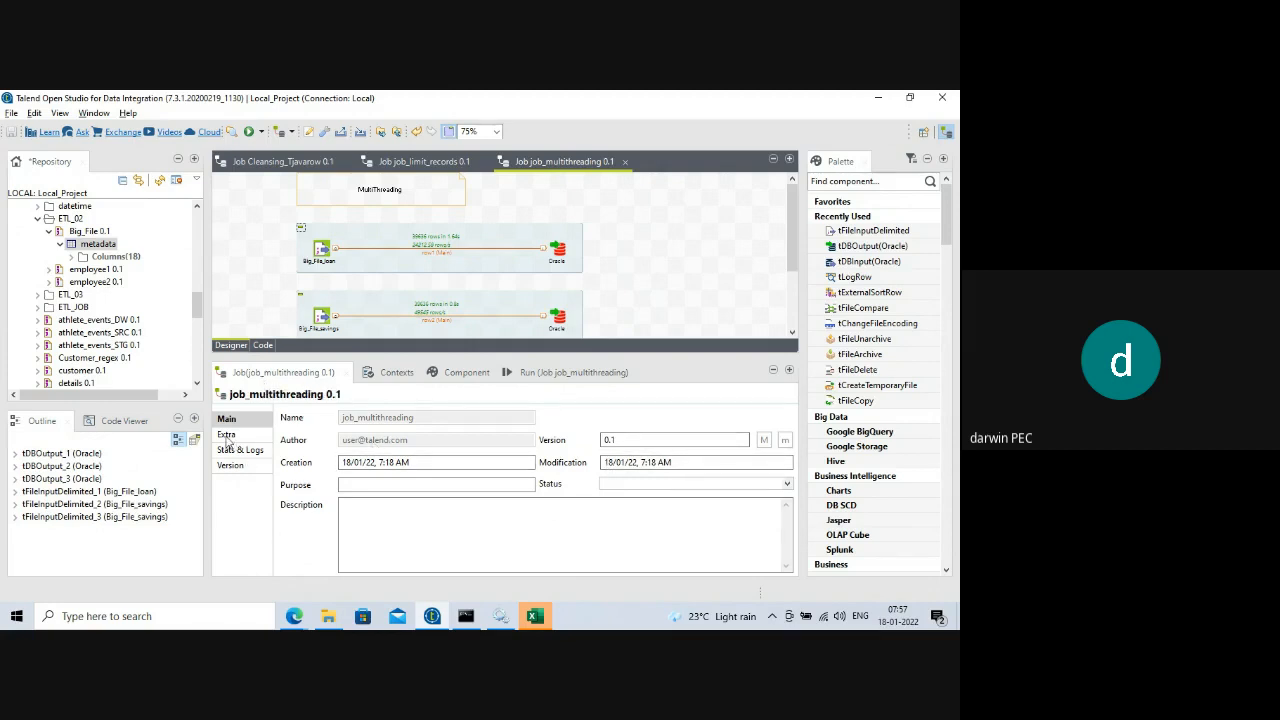
left_click(226, 437)
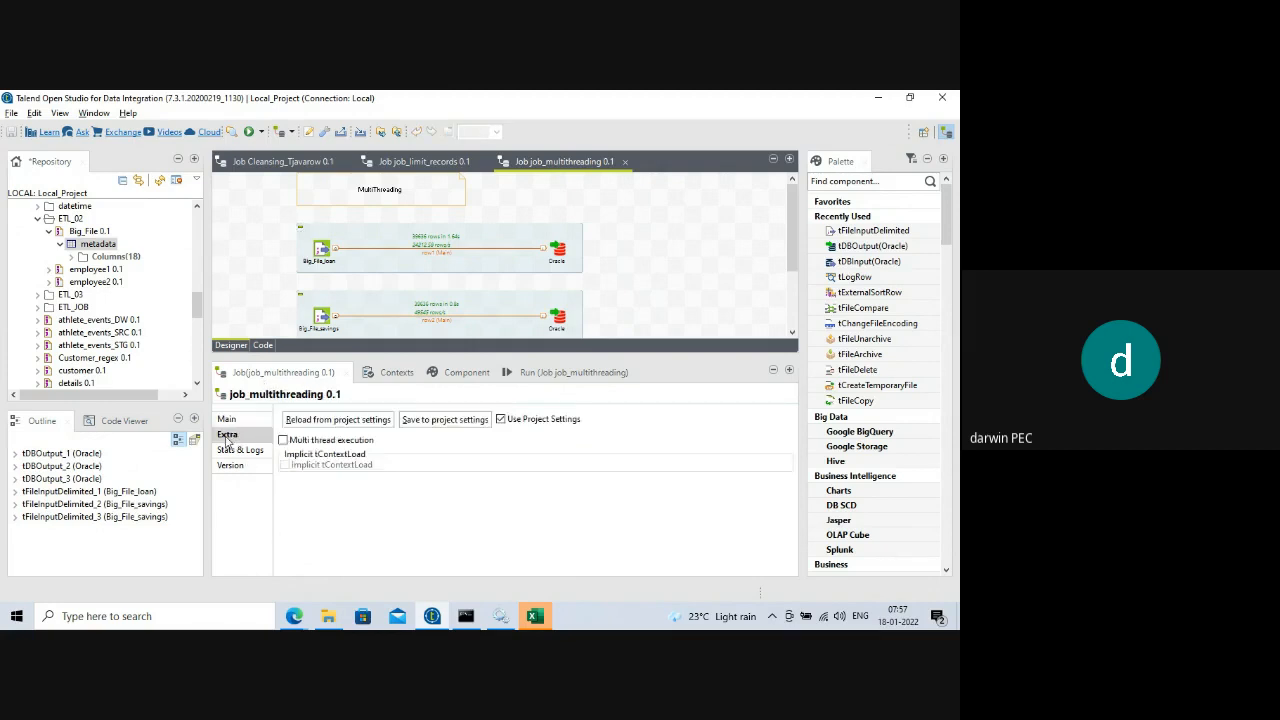
left_click(283, 441)
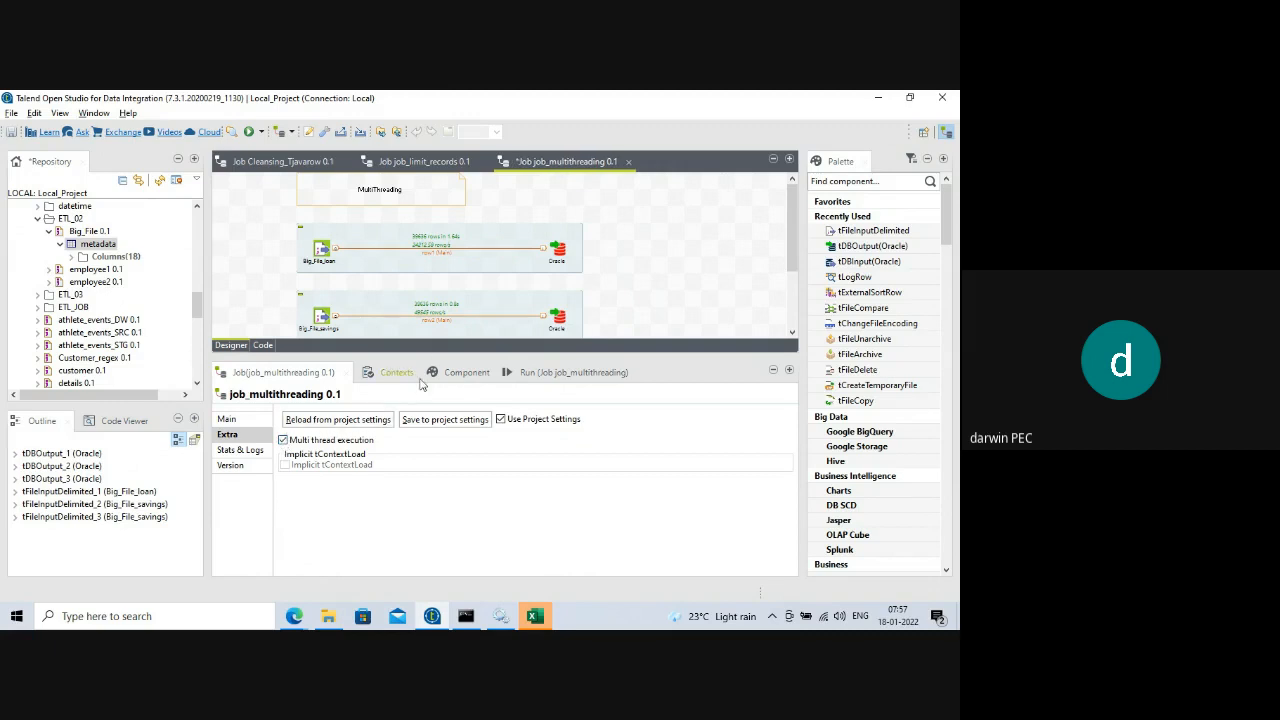
- Review the job's creation and modification dates in its Main settings and the multithreading option in its Extra settings
left_click_drag(434, 357, 426, 445)
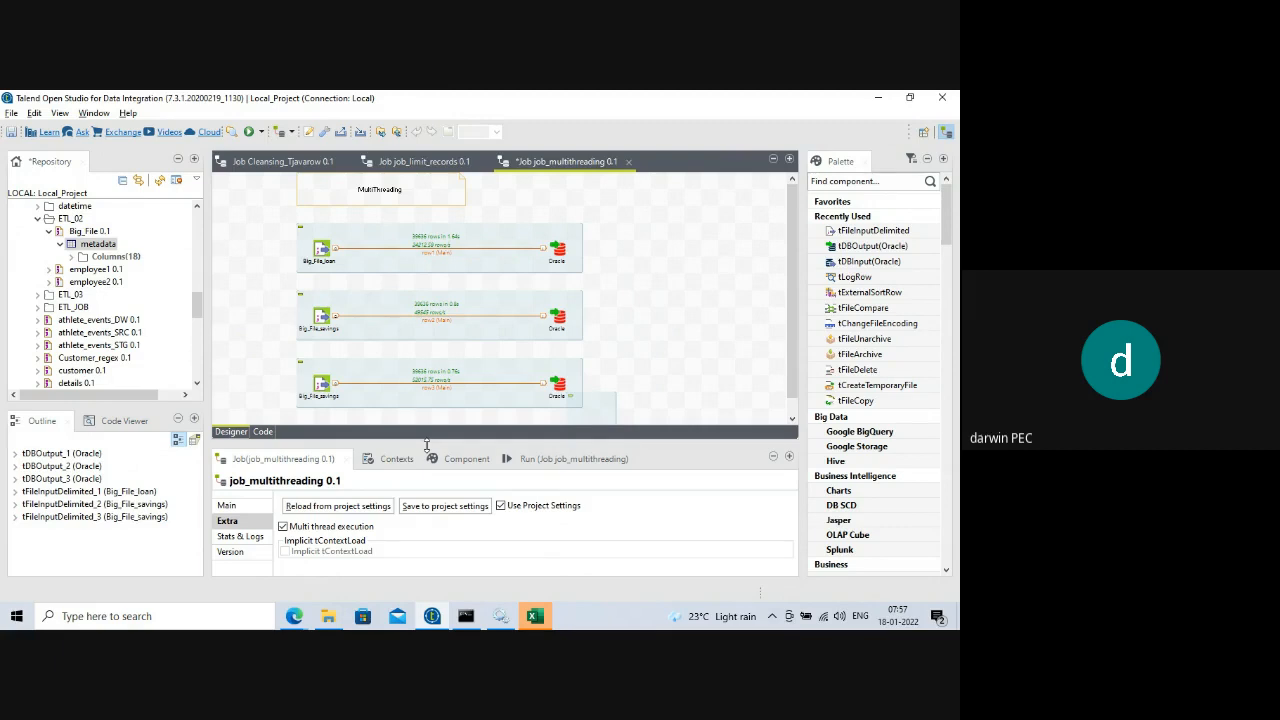
left_click_drag(426, 445, 430, 431)
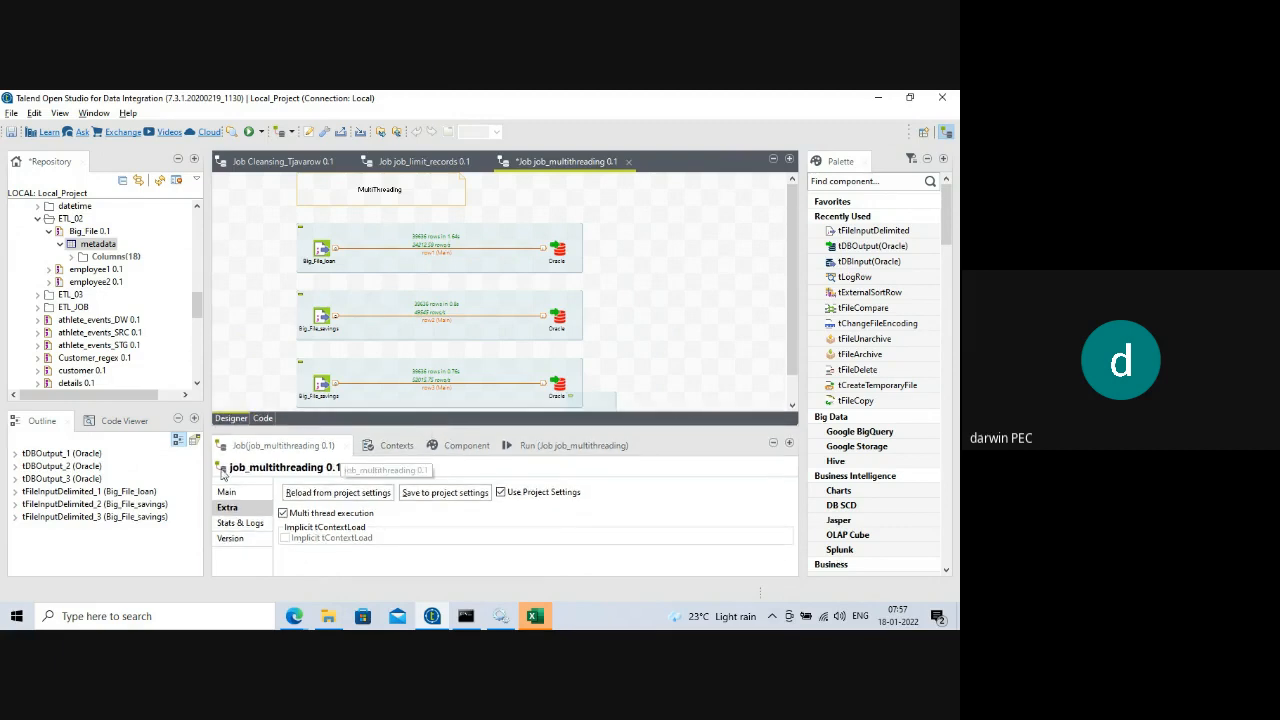
left_click(228, 493)
left_click(229, 508)
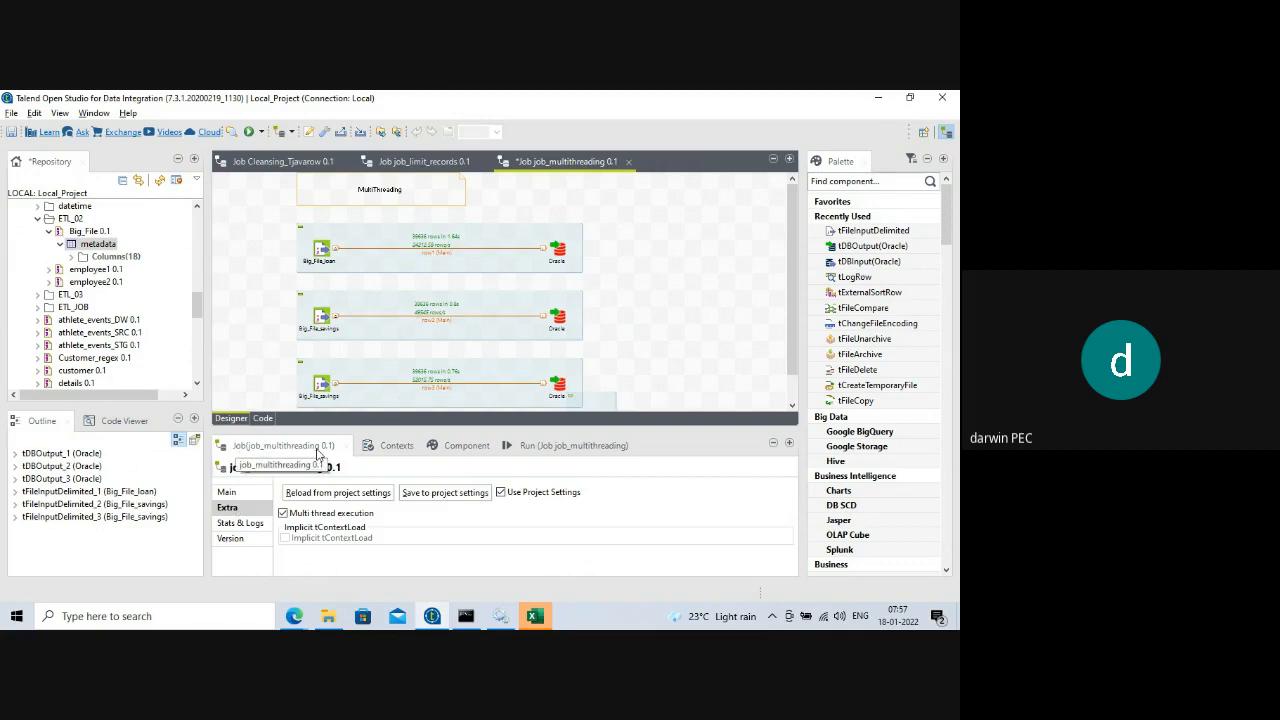
left_click(227, 492)
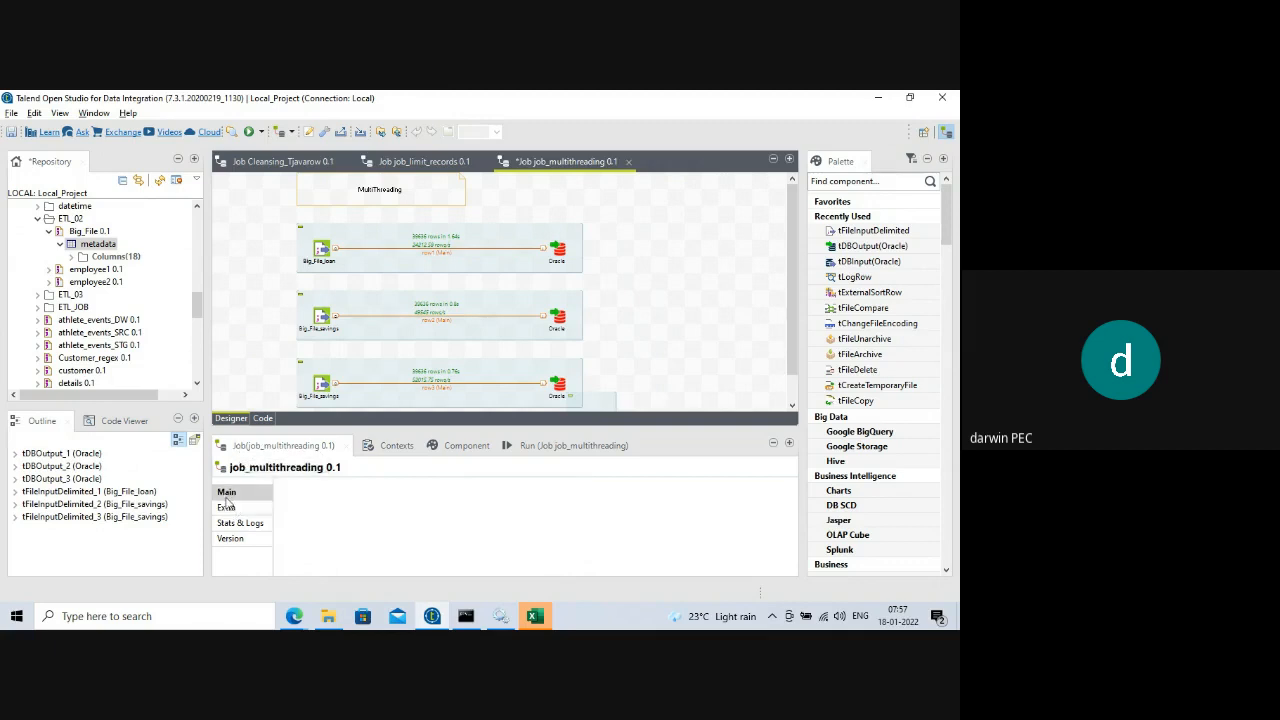
left_click_drag(340, 536, 411, 536)
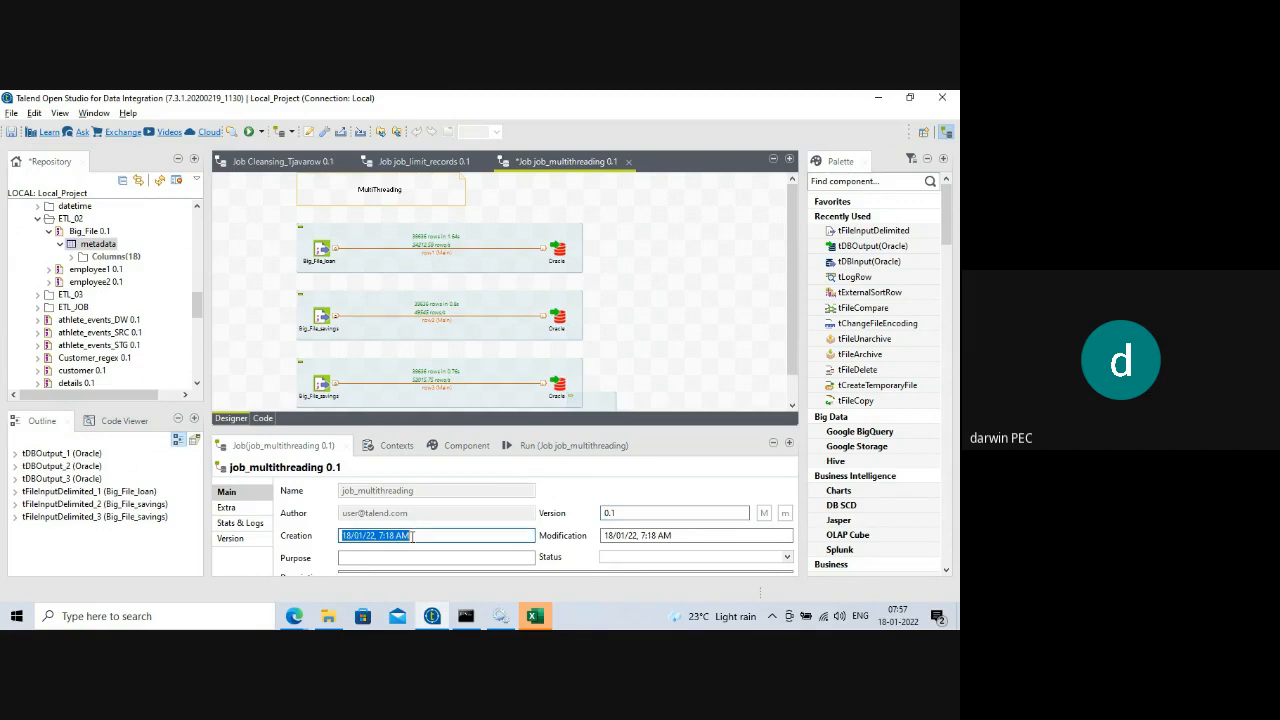
left_click_drag(681, 536, 600, 537)
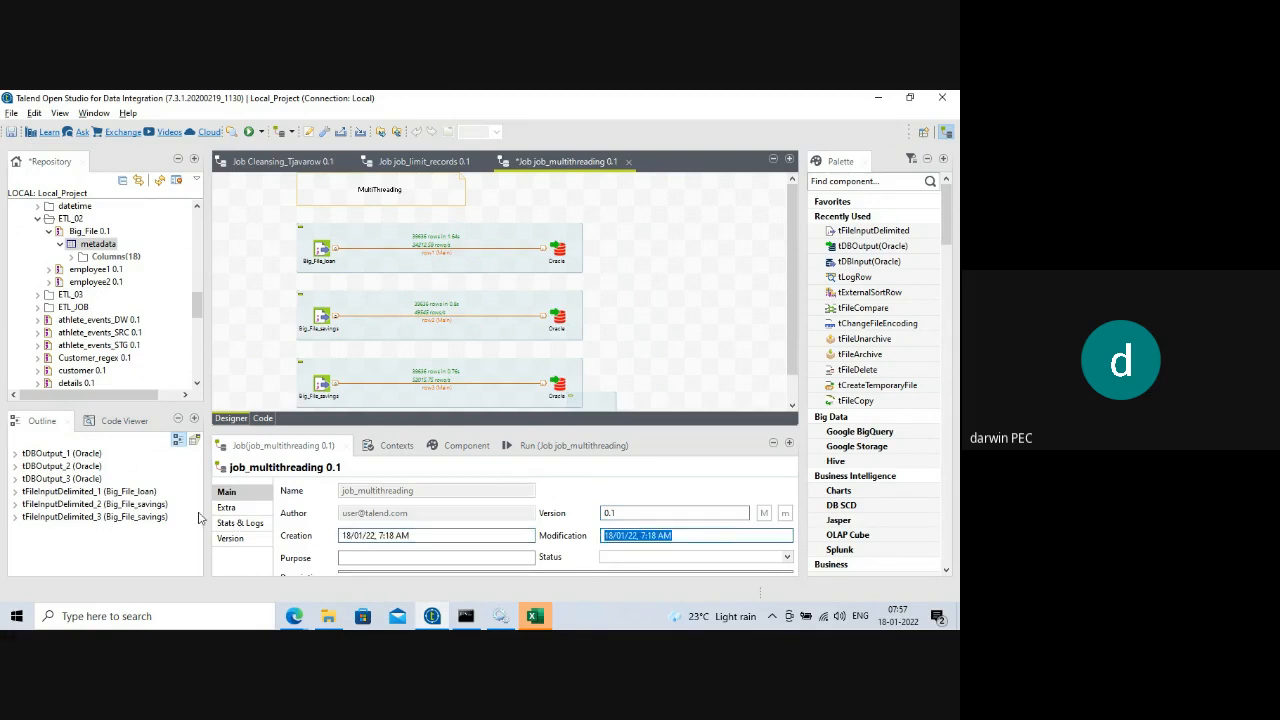
left_click(232, 510)
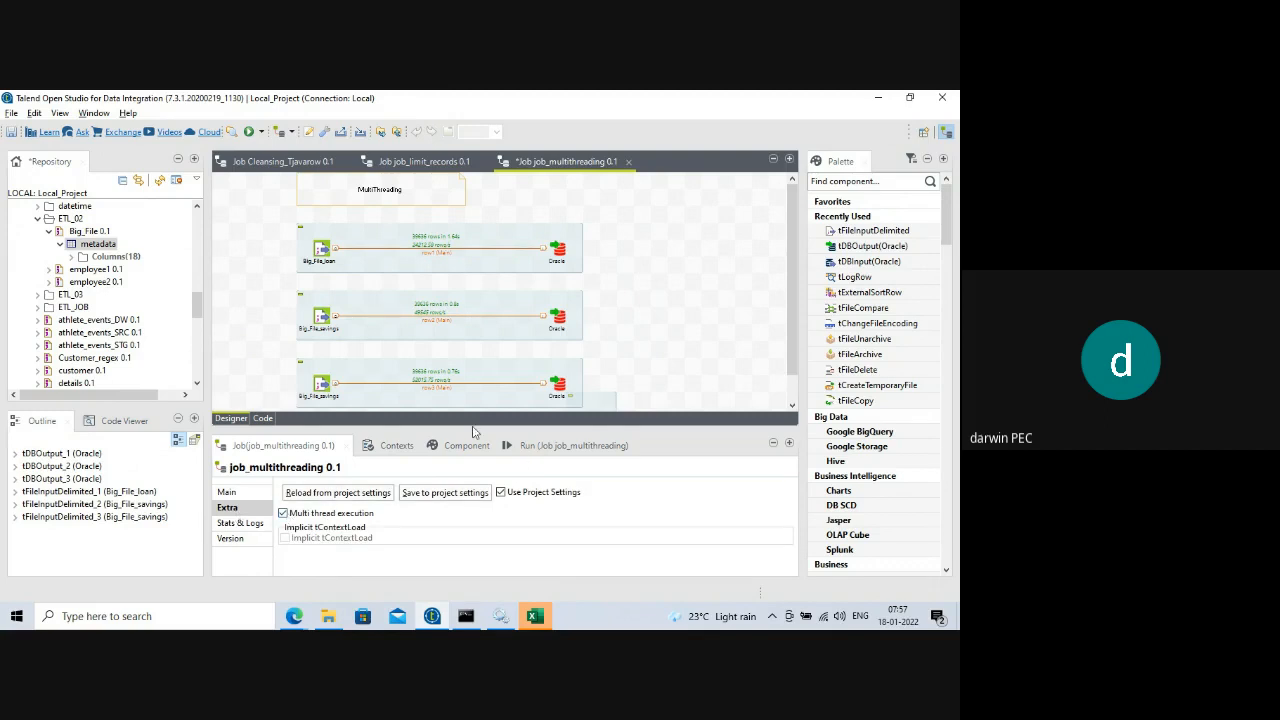
- Clear the previous execution output and run job_multithreading with multi thread execution enabled
mouse_move(477, 430)
left_mouse_down()
mouse_move(479, 468)
mouse_move(480, 450)
left_mouse_up()
left_click(518, 468)
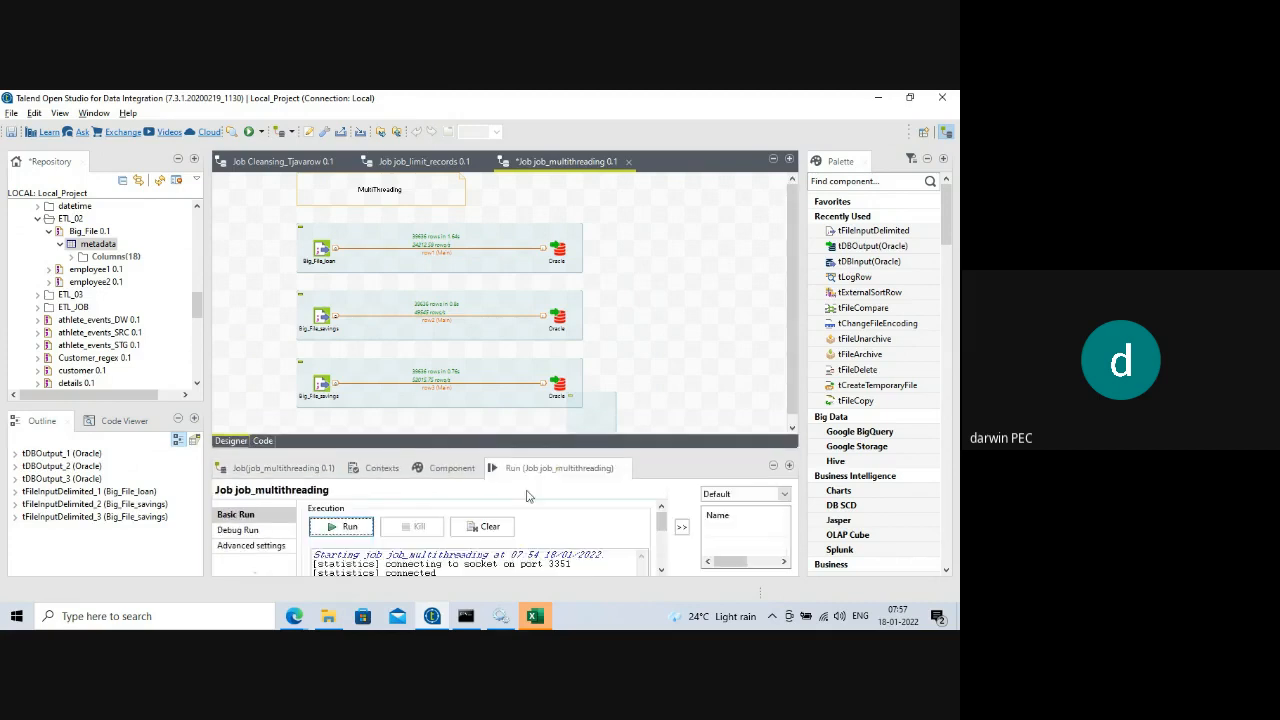
left_click(495, 527)
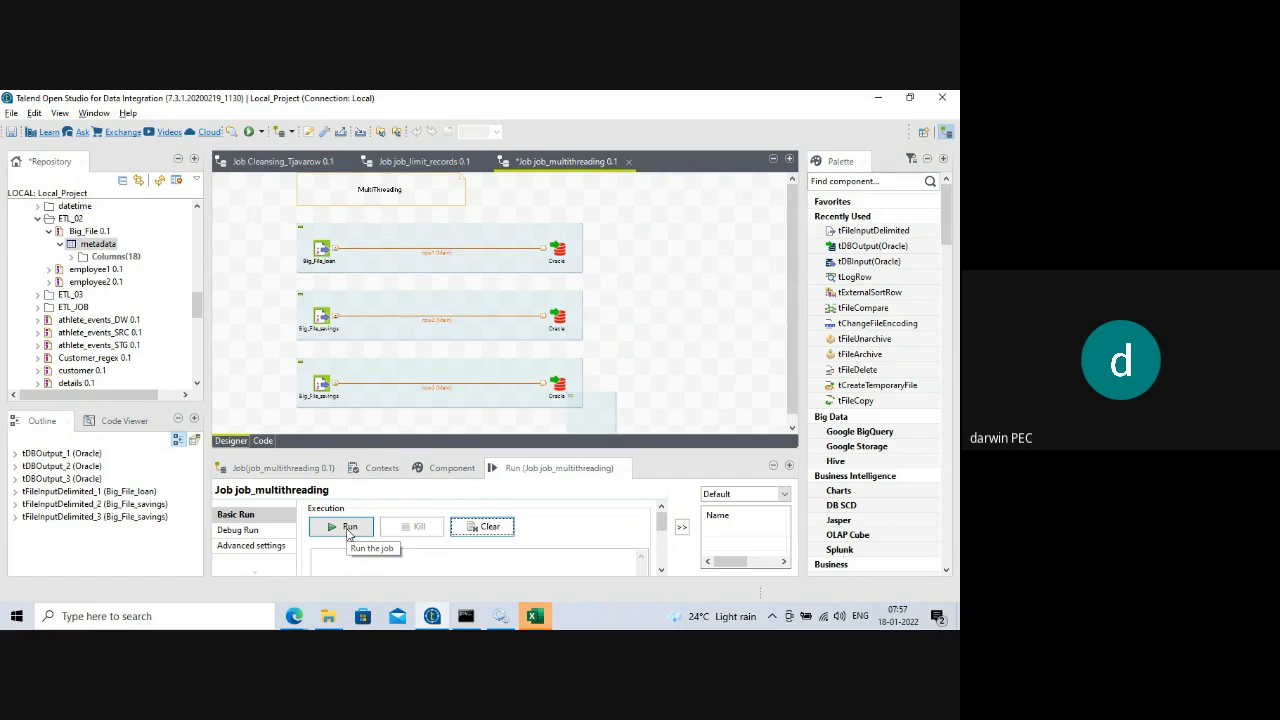
left_click(349, 527)
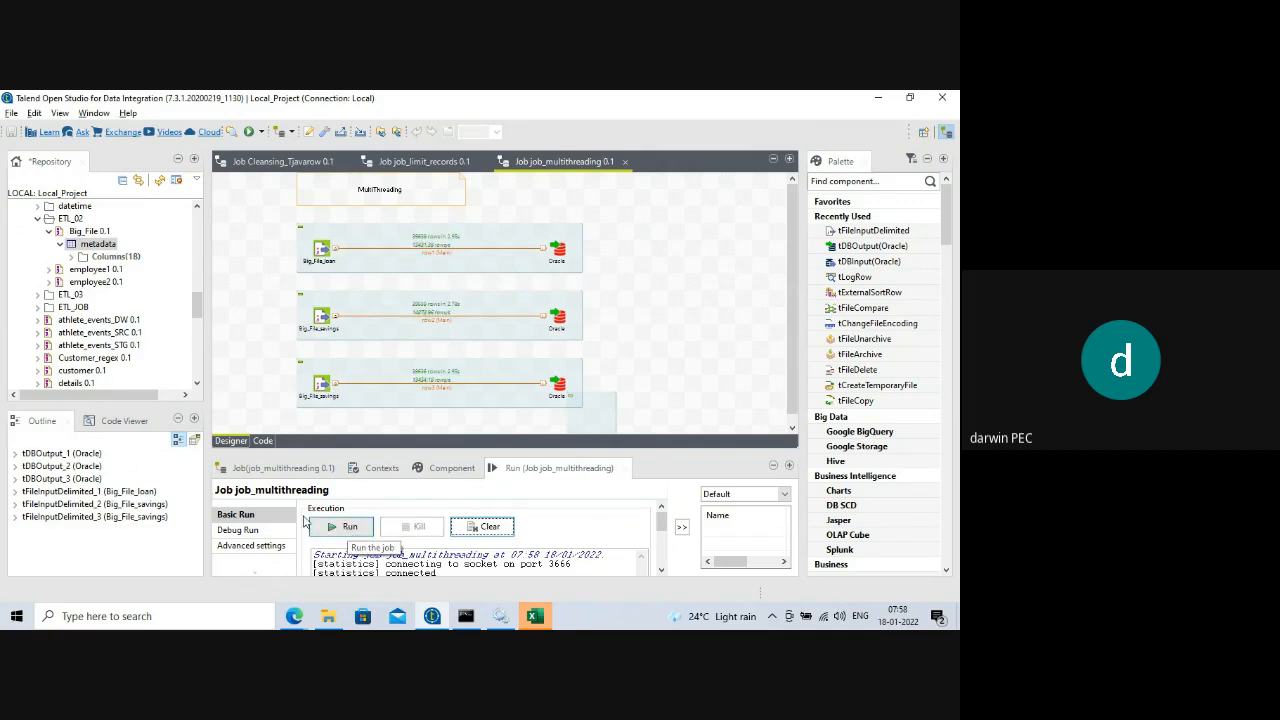
- Check the run statistics of the three subjobs, clear the execution output and run job_multithreading again
left_click(356, 255)
left_click(361, 307)
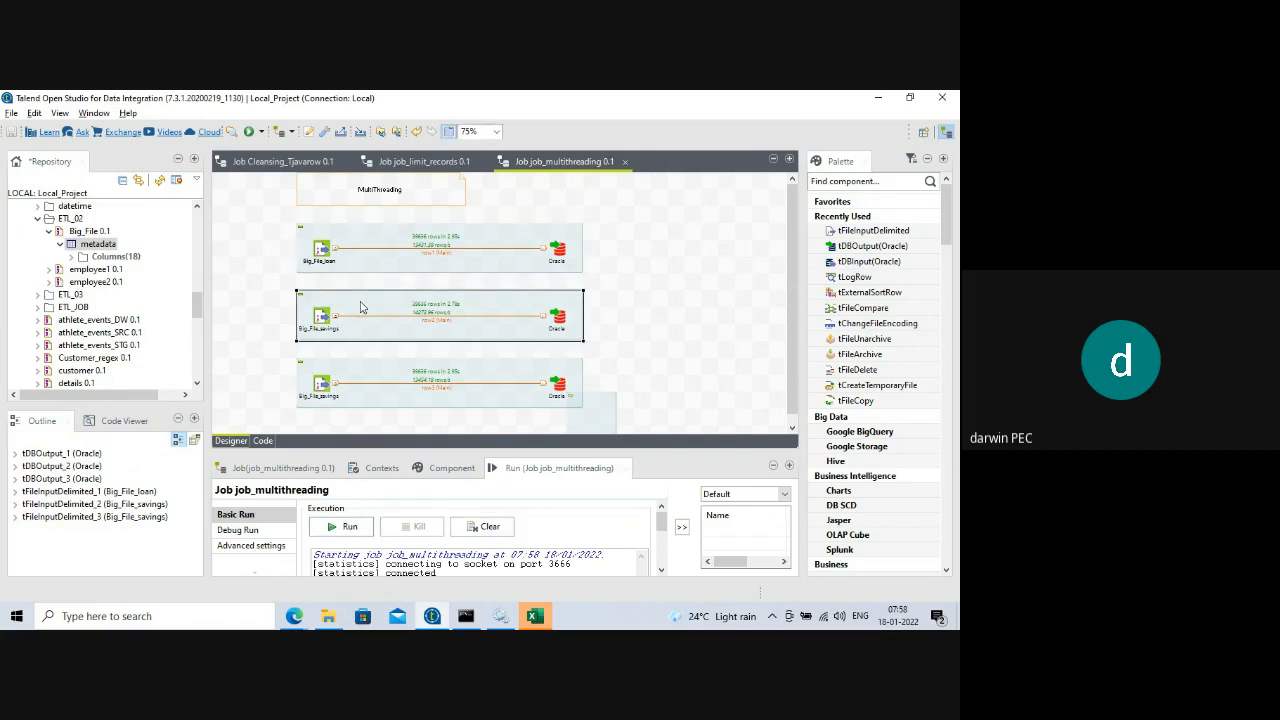
left_click(368, 370)
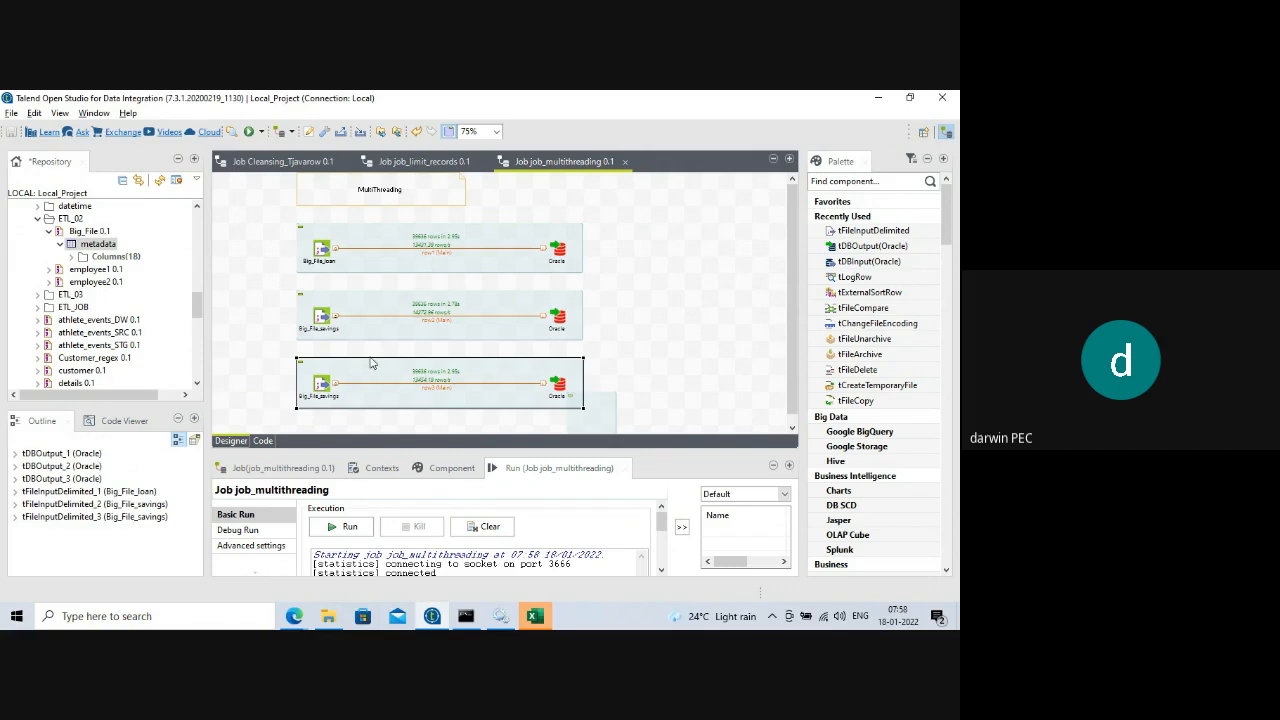
left_click(393, 199)
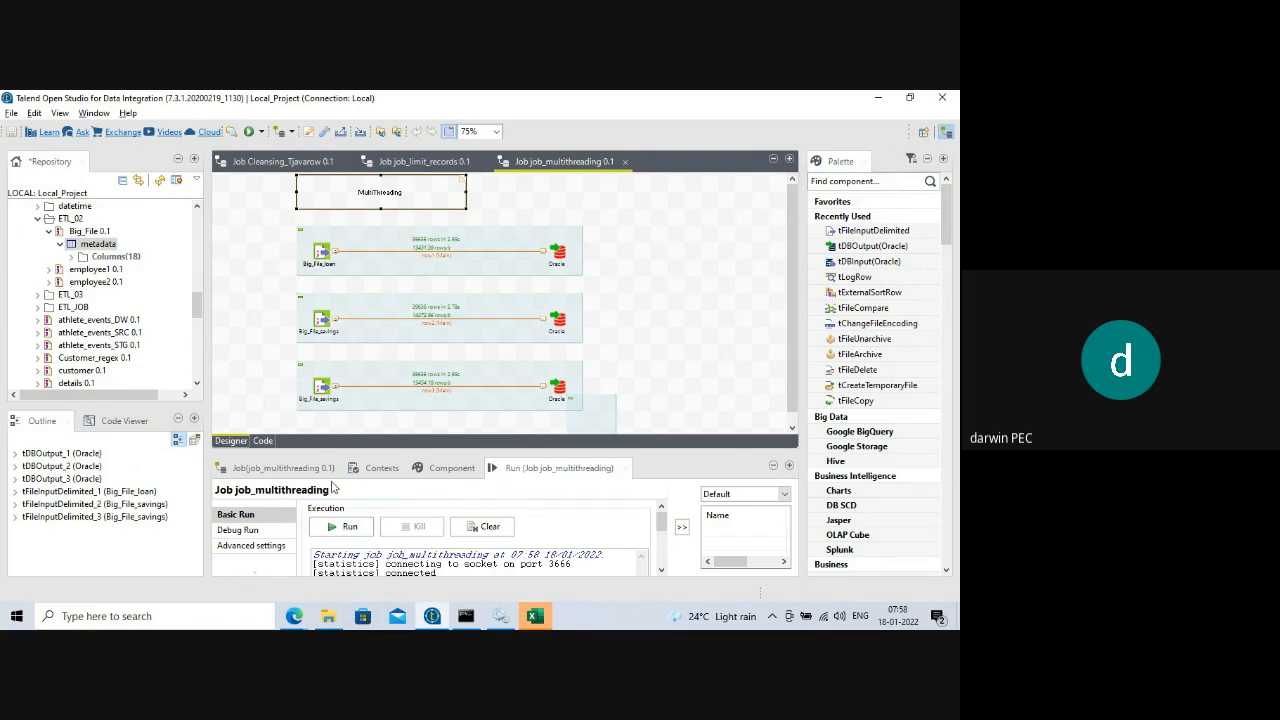
left_click(486, 527)
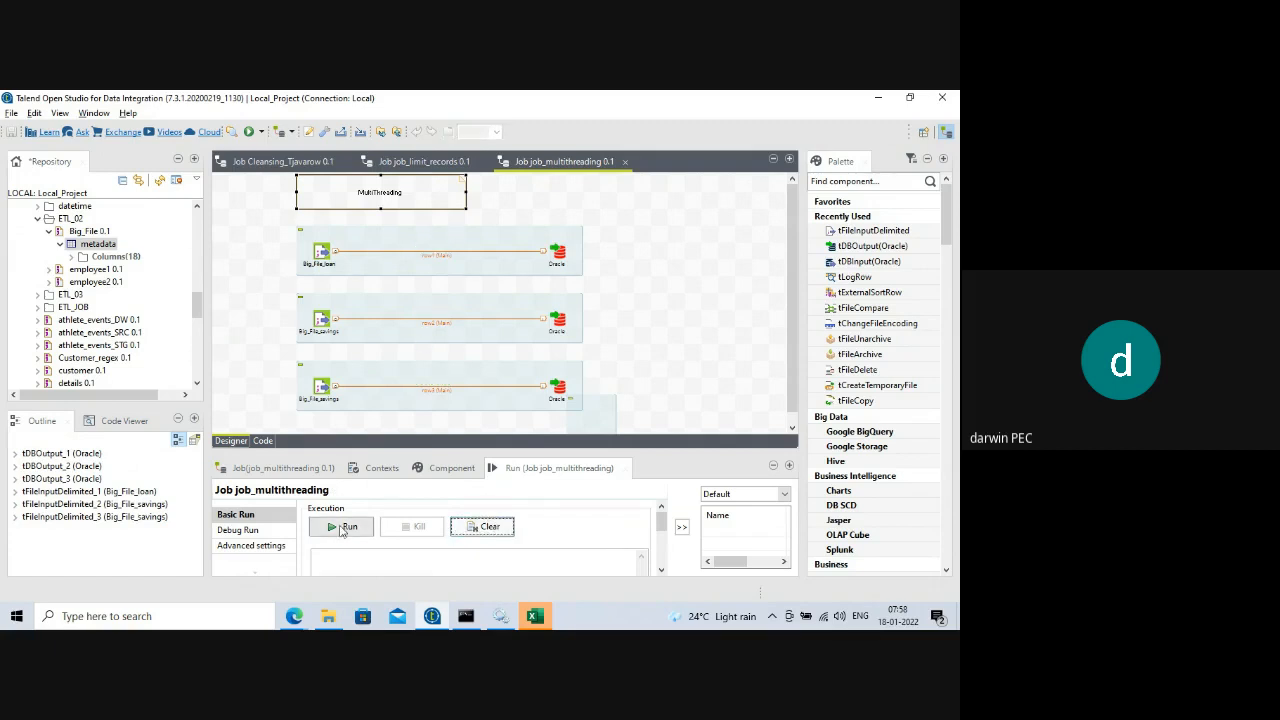
left_click(343, 526)
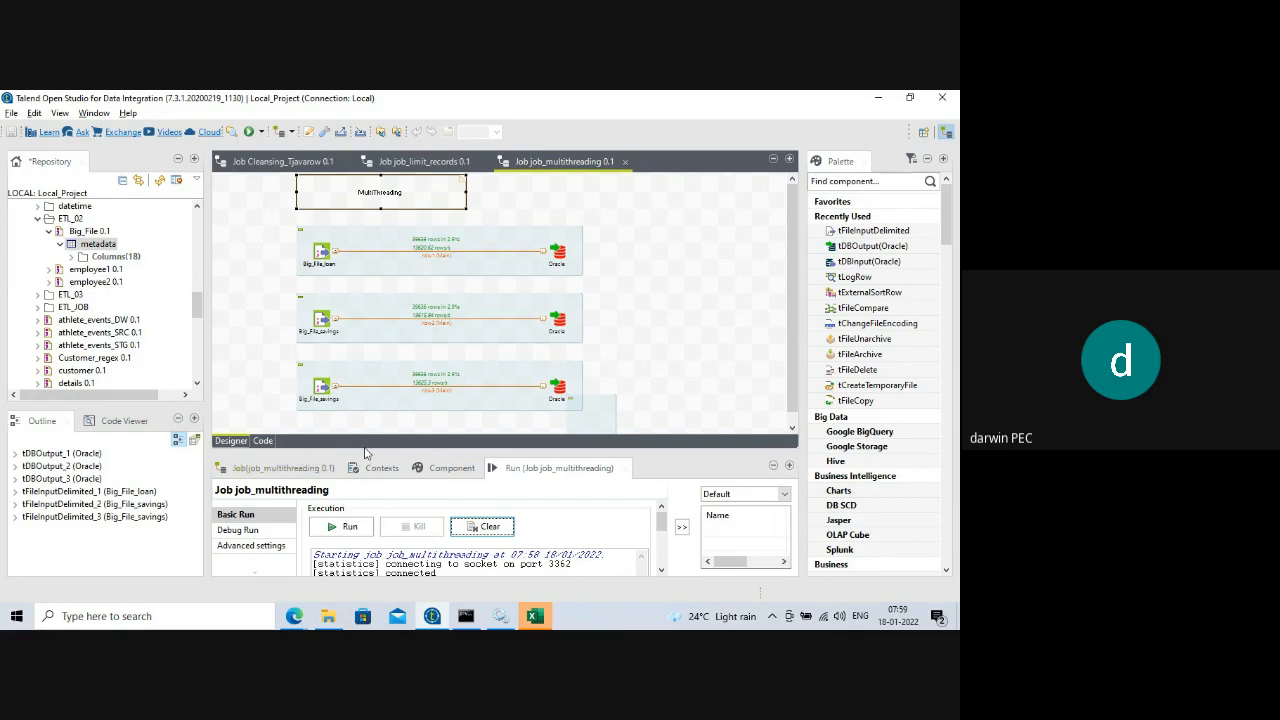
- Move the third subjob aside in the designer and add a tPrejob component in front of it
left_click_drag(383, 455, 385, 545)
left_click_drag(357, 376, 487, 391)
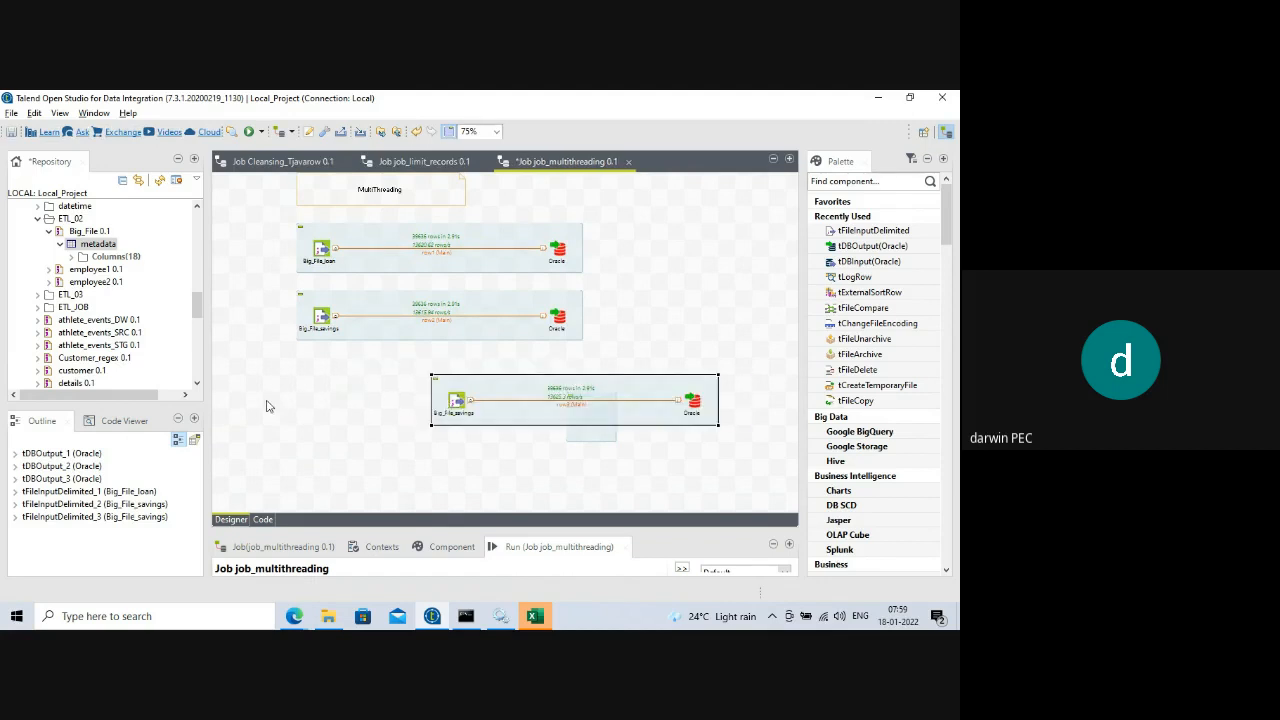
type("t")
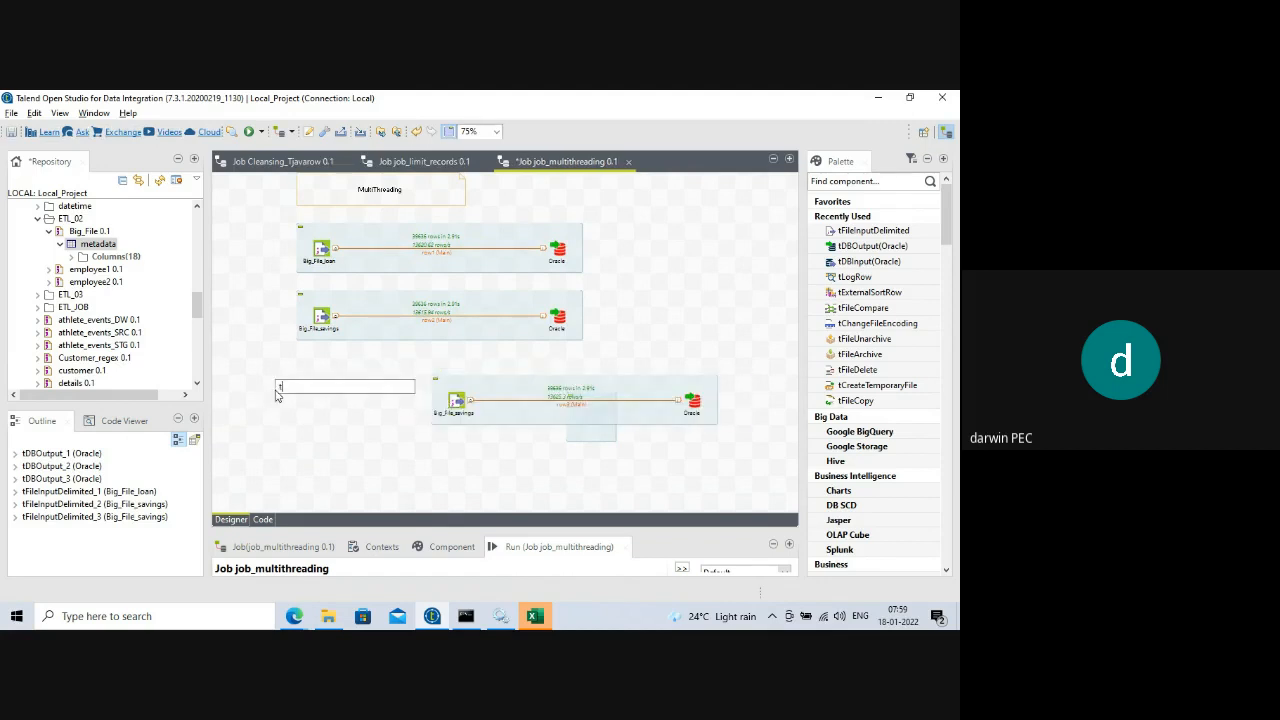
type("prejob")
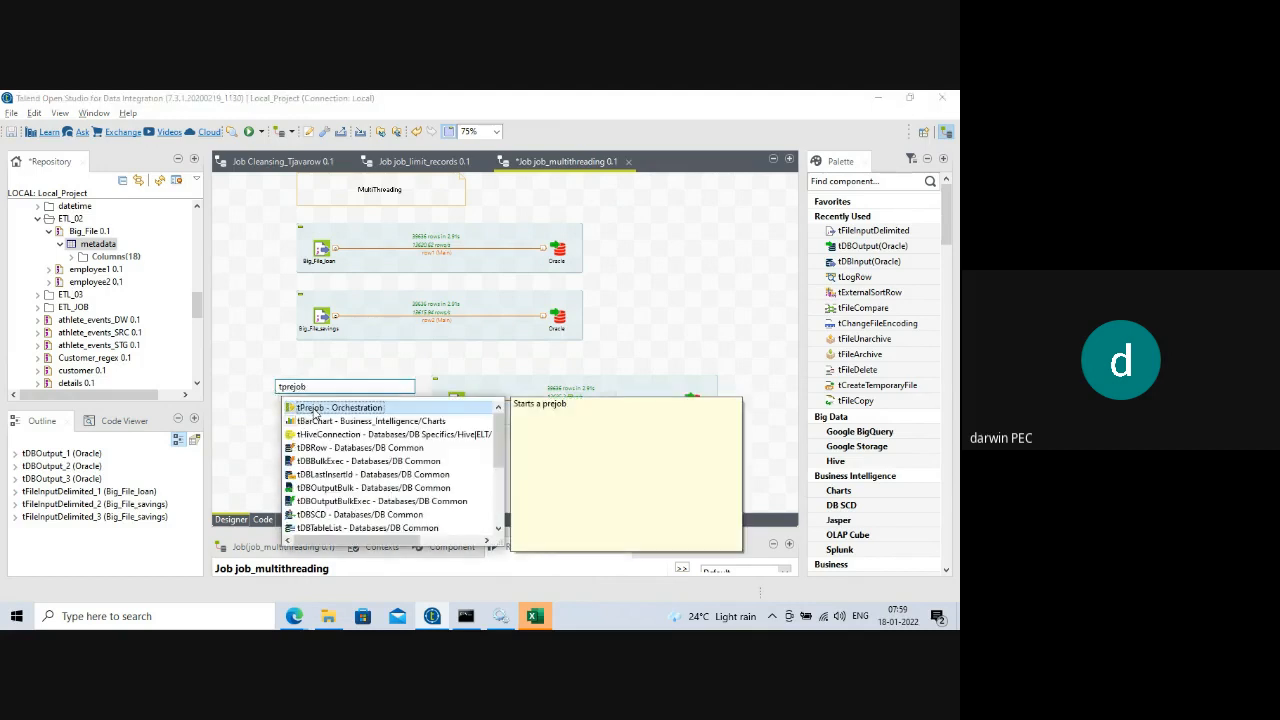
double_click(314, 408)
left_click_drag(283, 418, 284, 400)
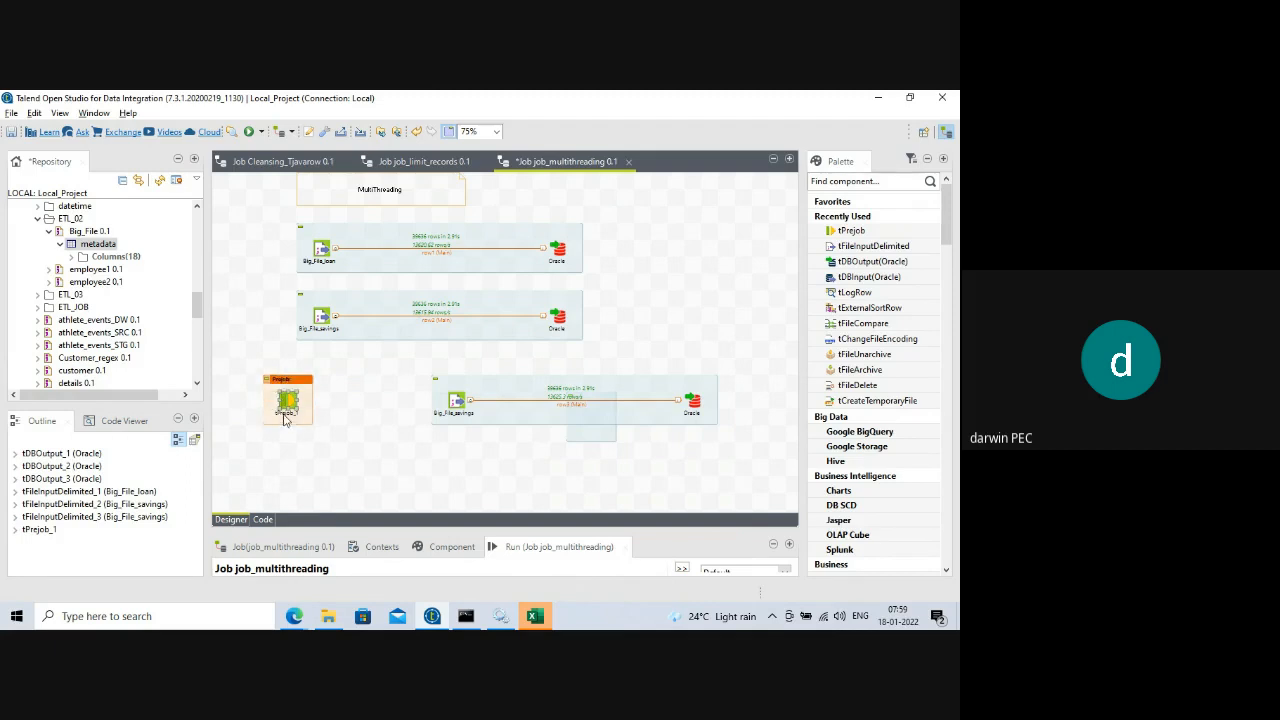
- Connect the tPrejob component to the third subjob's Big_File_savings input with an On Component Ok trigger
right_click(286, 400)
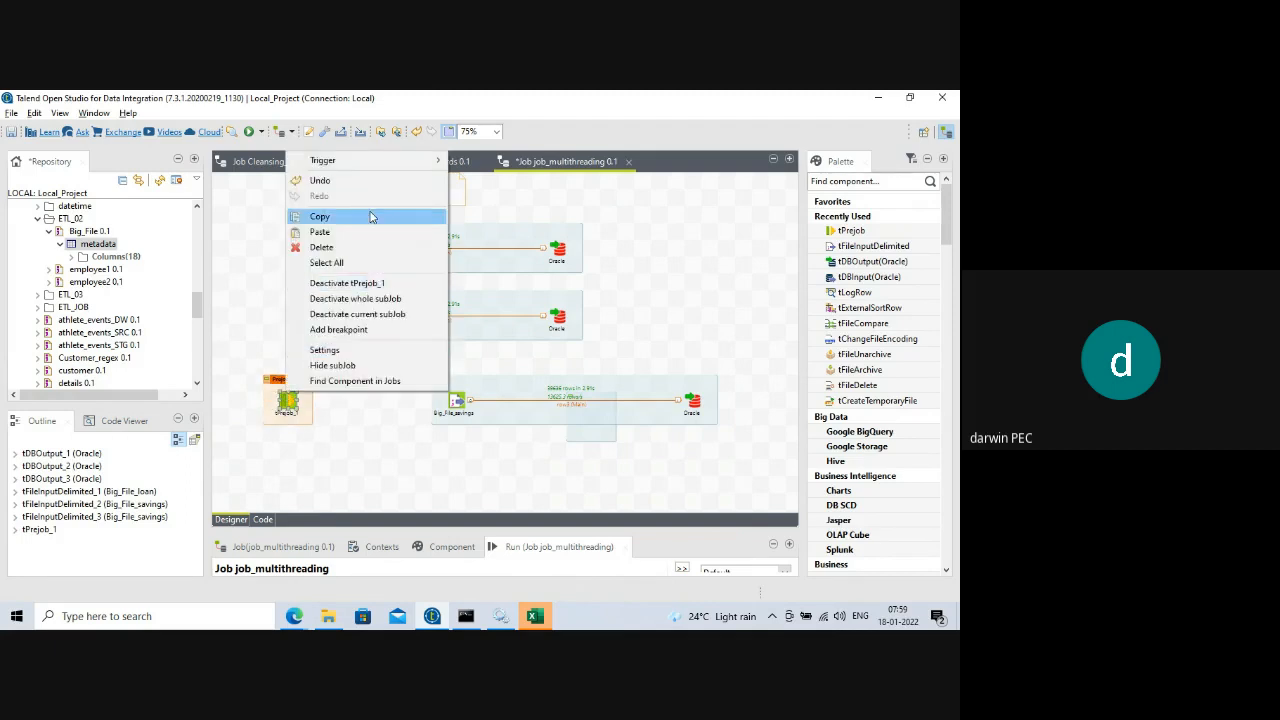
mouse_move(370, 162)
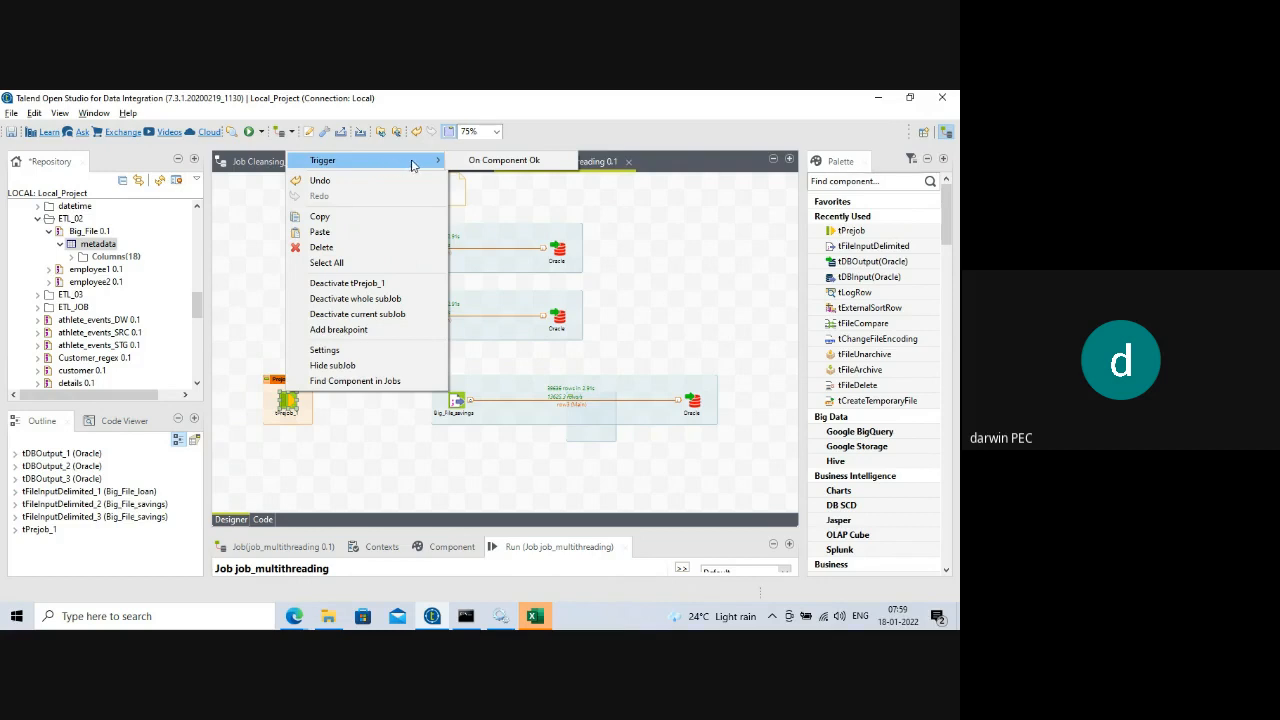
left_click(478, 164)
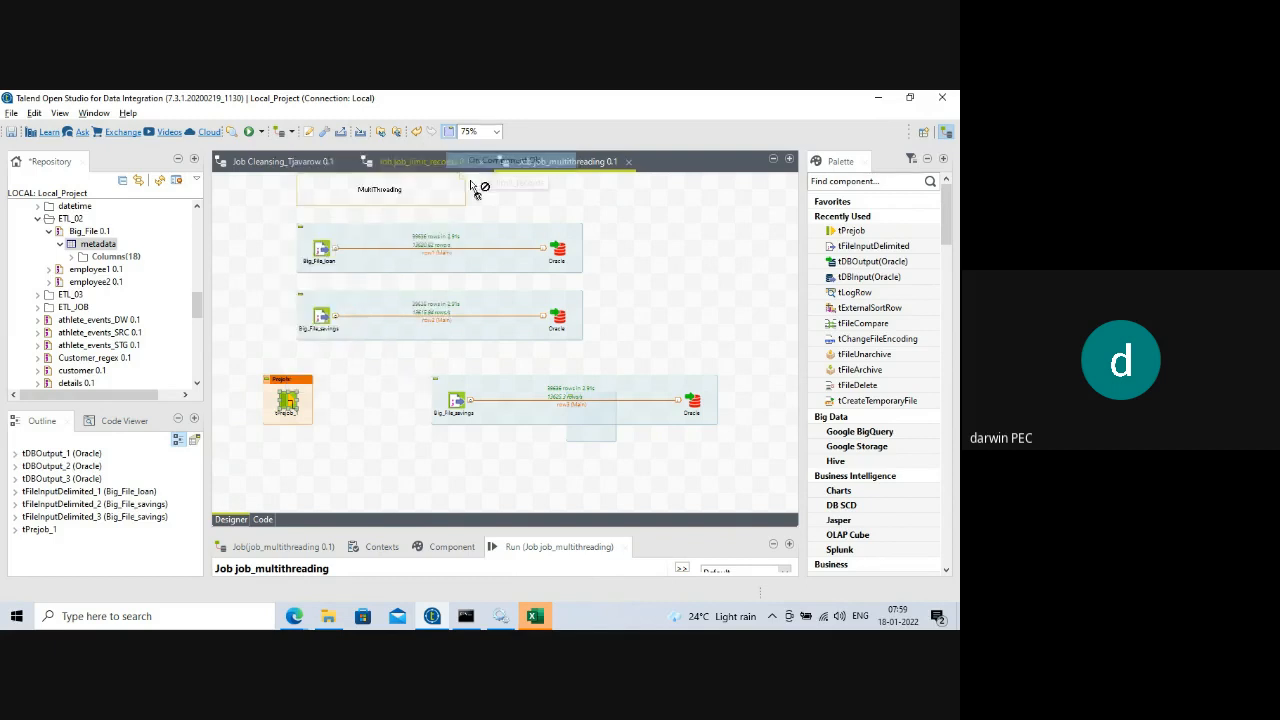
left_click(456, 406)
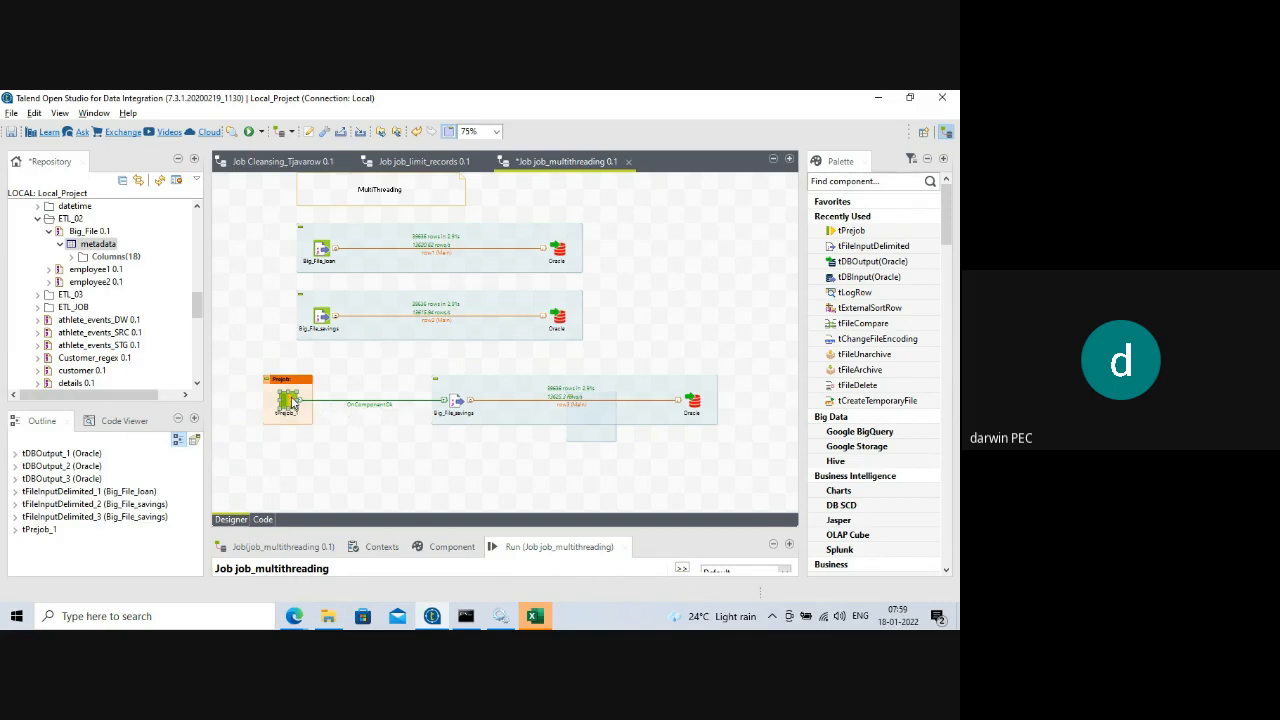
left_click(456, 401)
left_click(289, 399)
left_click(446, 392)
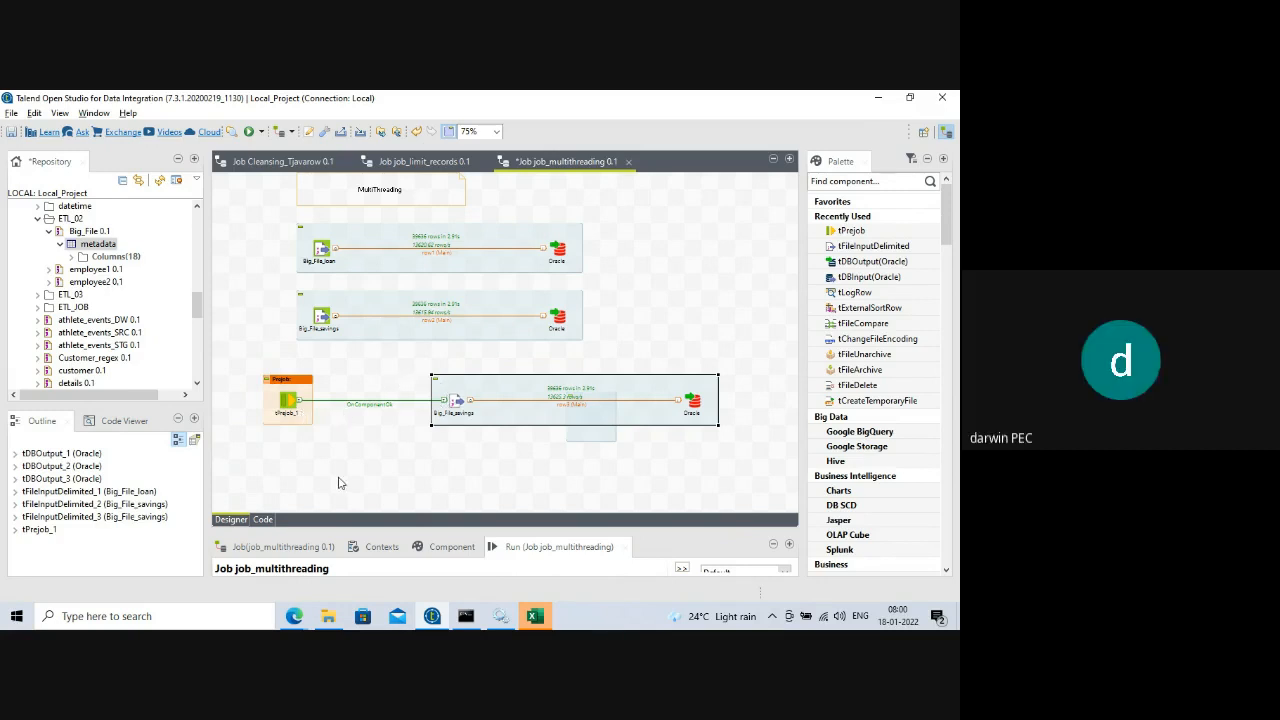
- Review the multithreading option in the job's Extra settings, the subjob linked to tPrejob and the two independent subjobs
left_click_drag(361, 532, 352, 336)
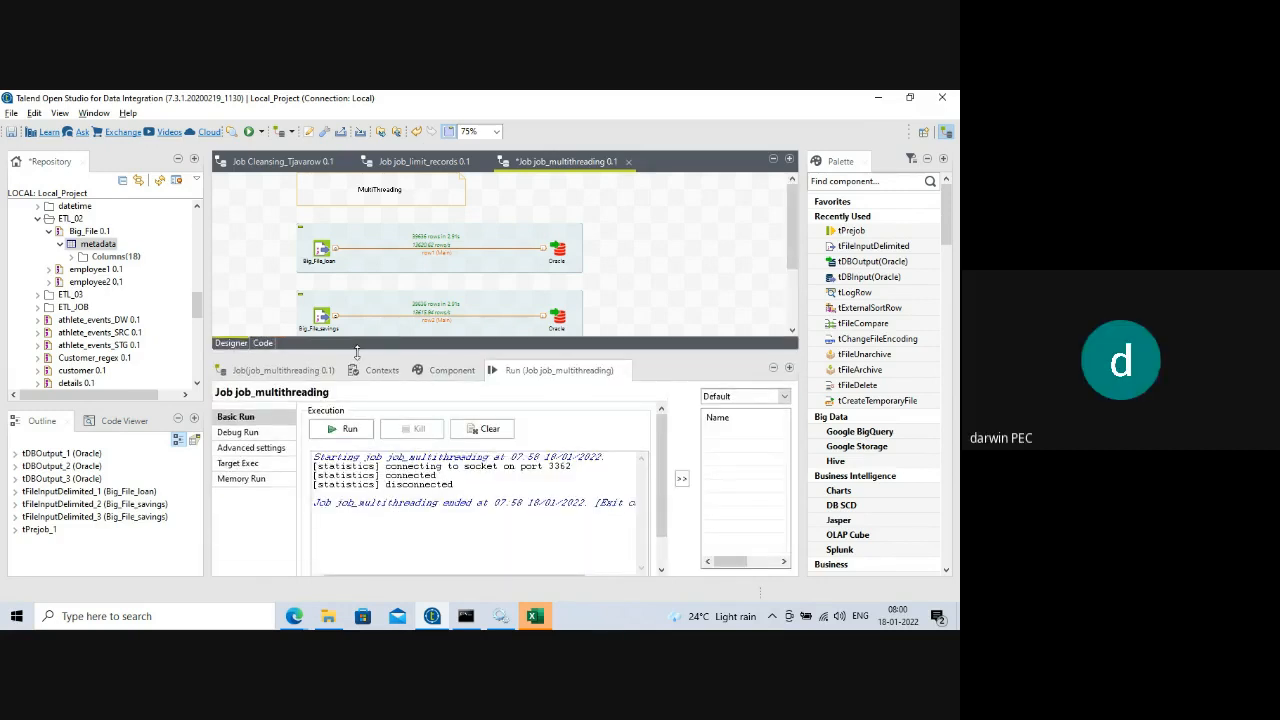
left_click(244, 366)
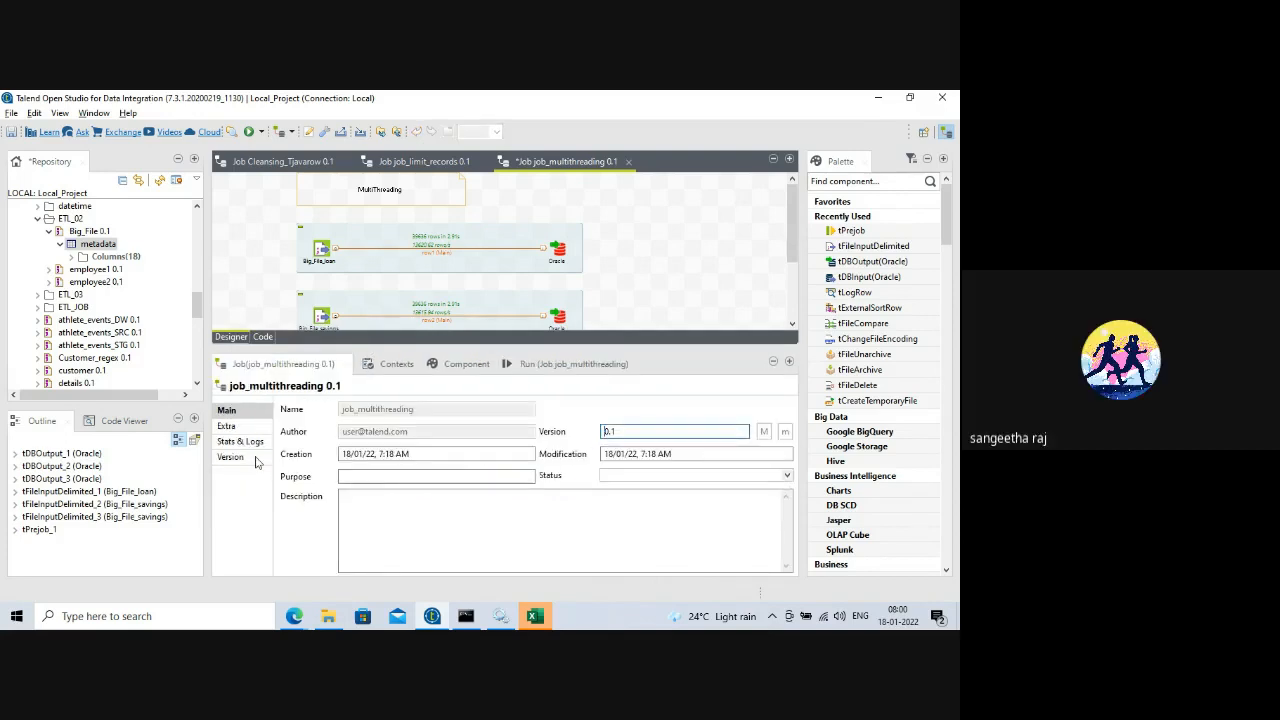
left_click(232, 428)
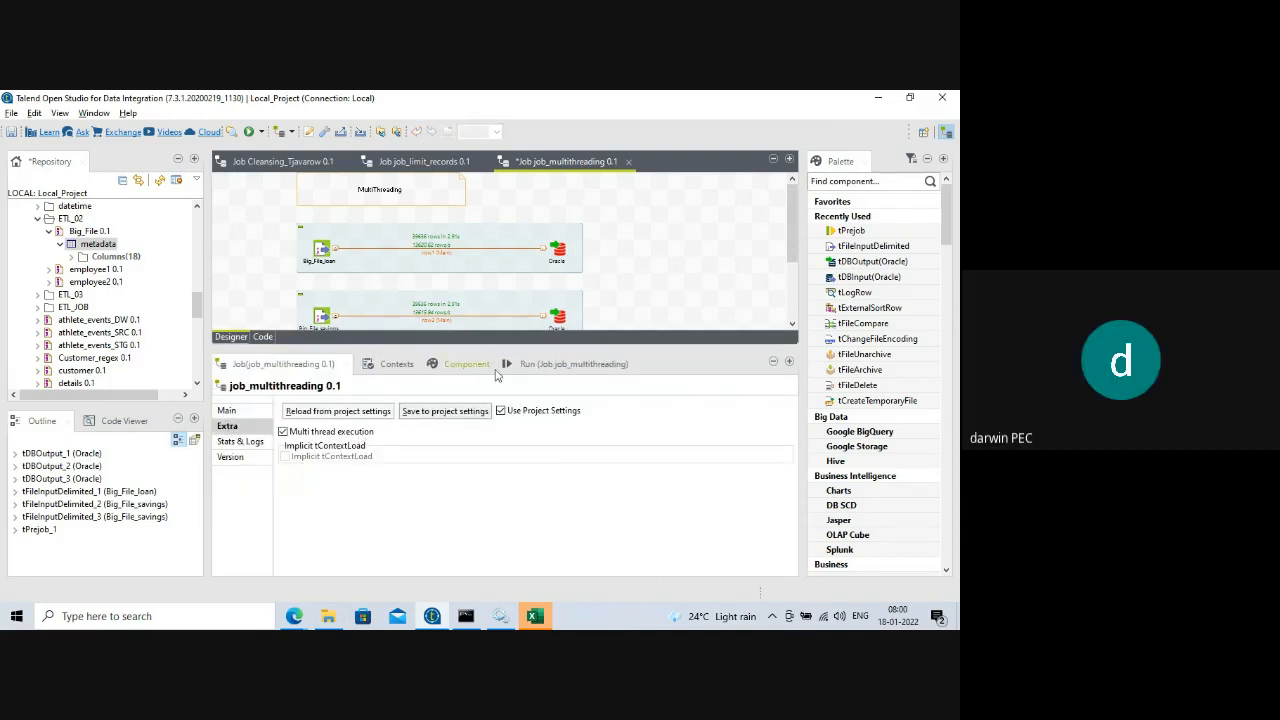
left_click_drag(504, 349, 499, 476)
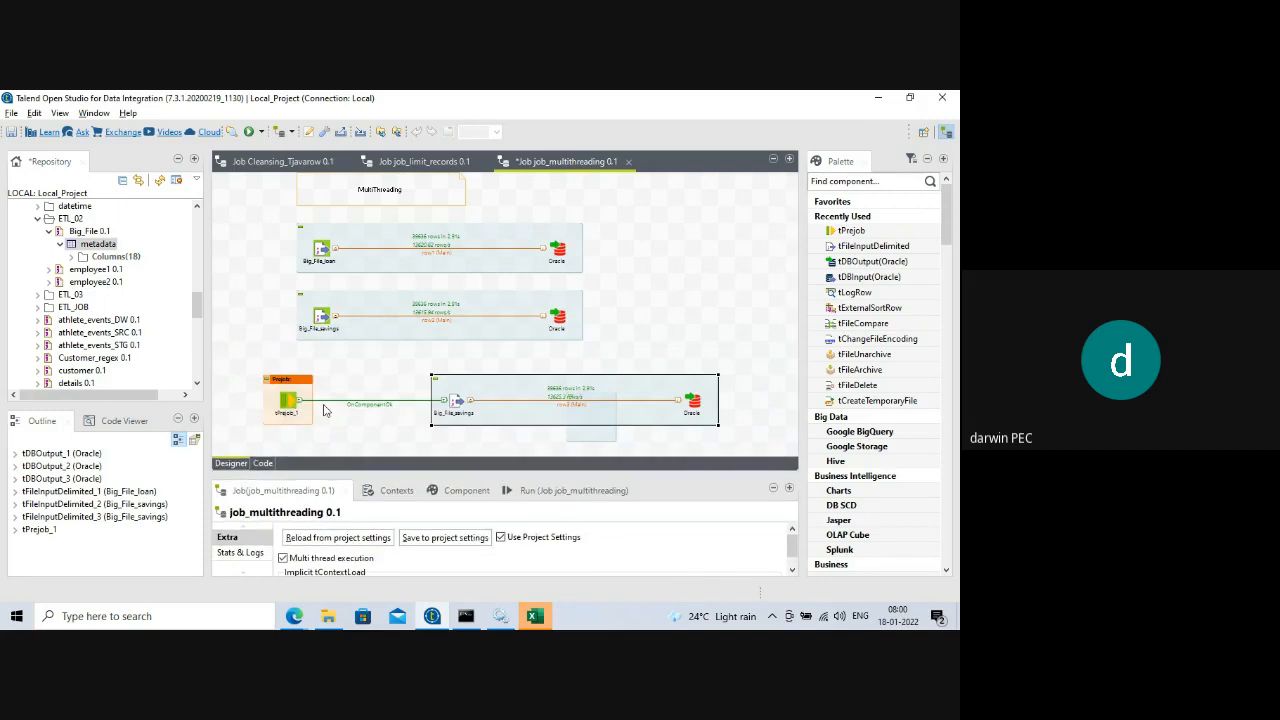
left_click(457, 403)
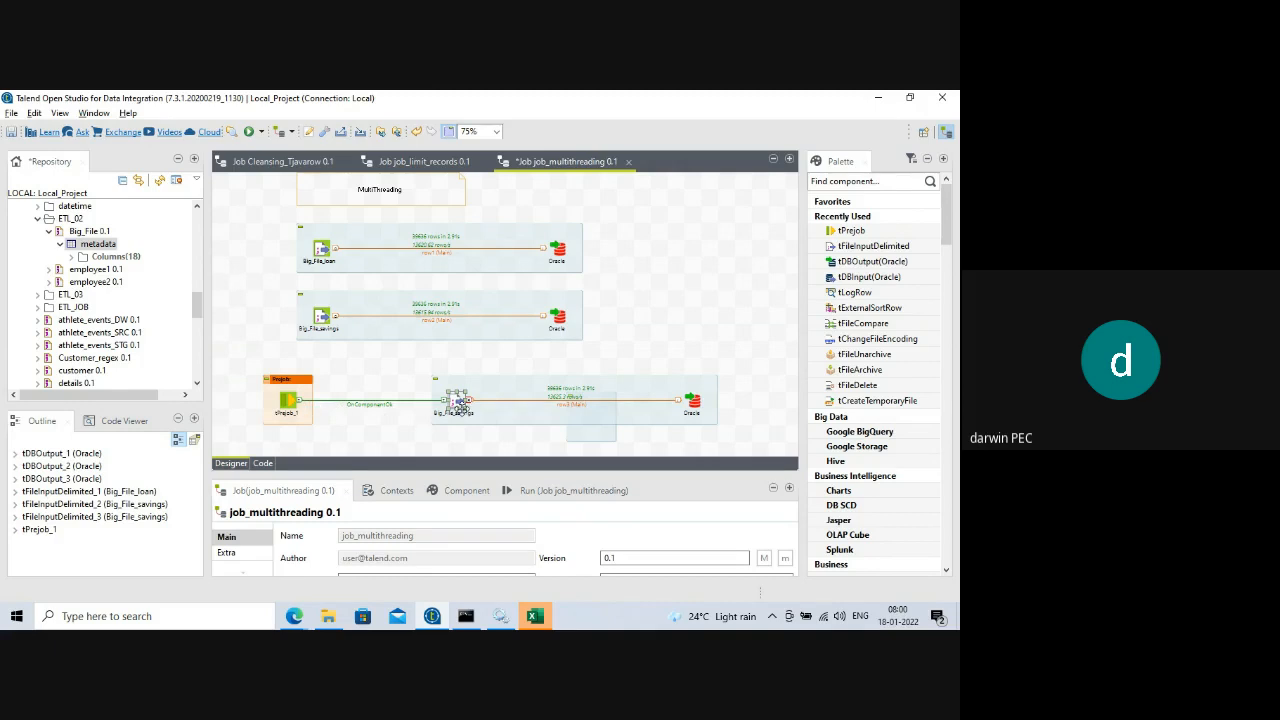
left_click(504, 393)
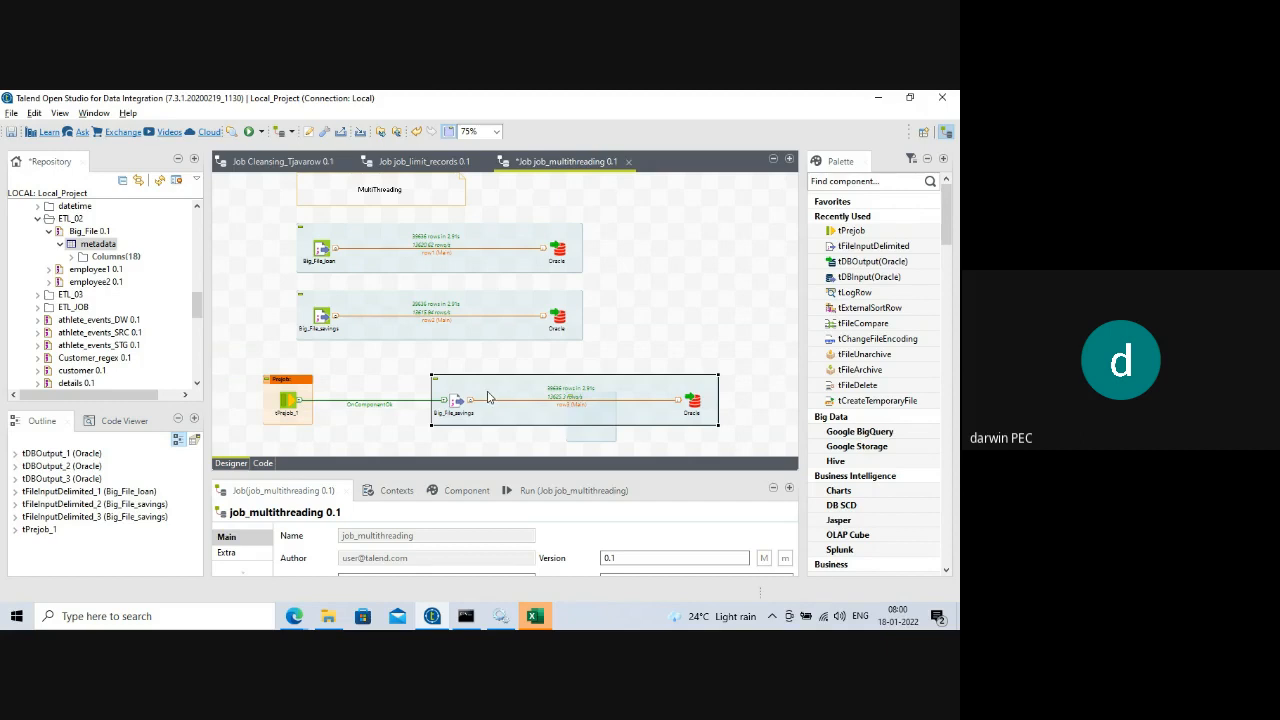
left_click(360, 249)
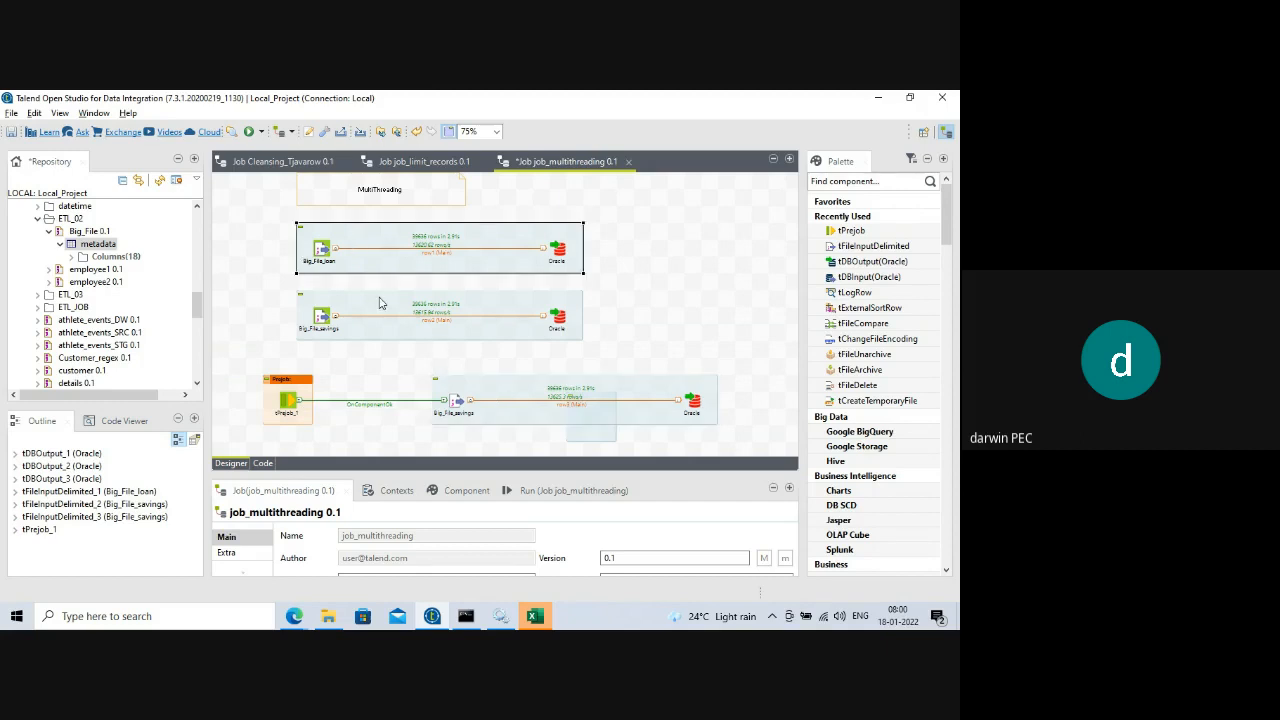
left_click(374, 304)
left_click(378, 249)
left_click(389, 302)
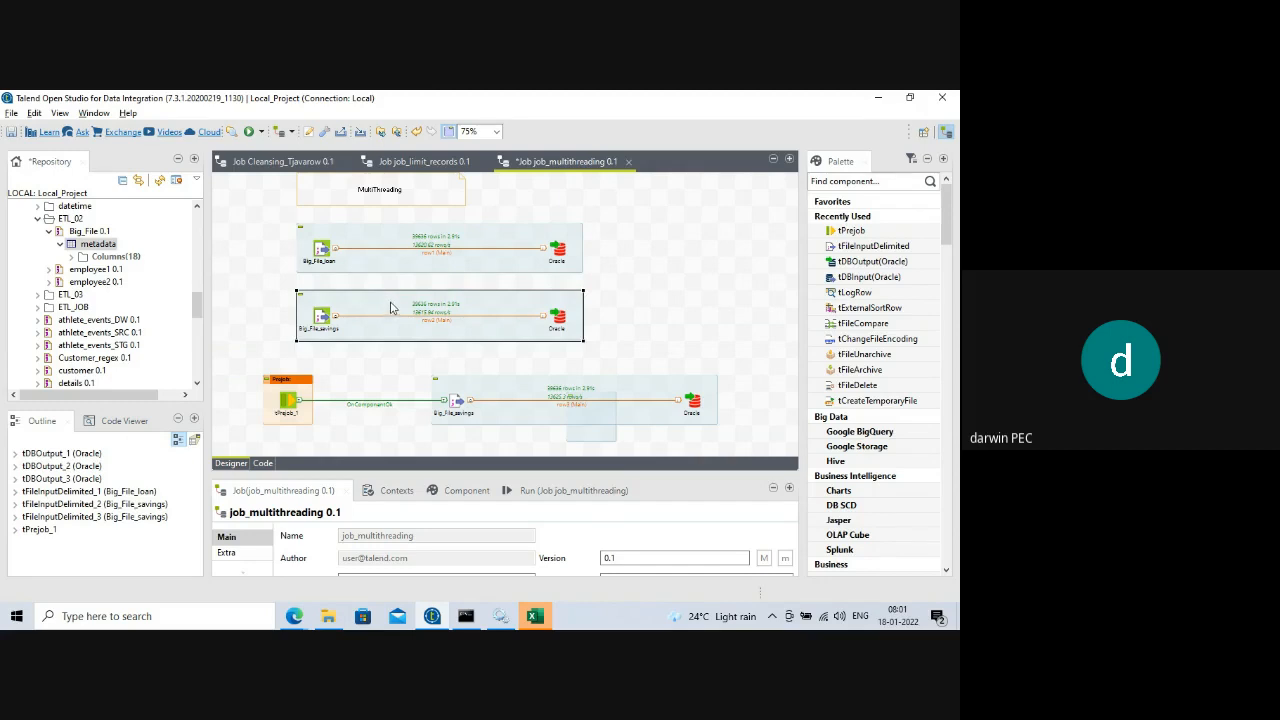
- Run job_multithreading twice with the tPrejob trigger in place, clearing the execution output between the runs
left_click_drag(412, 478, 412, 458)
left_click(550, 471)
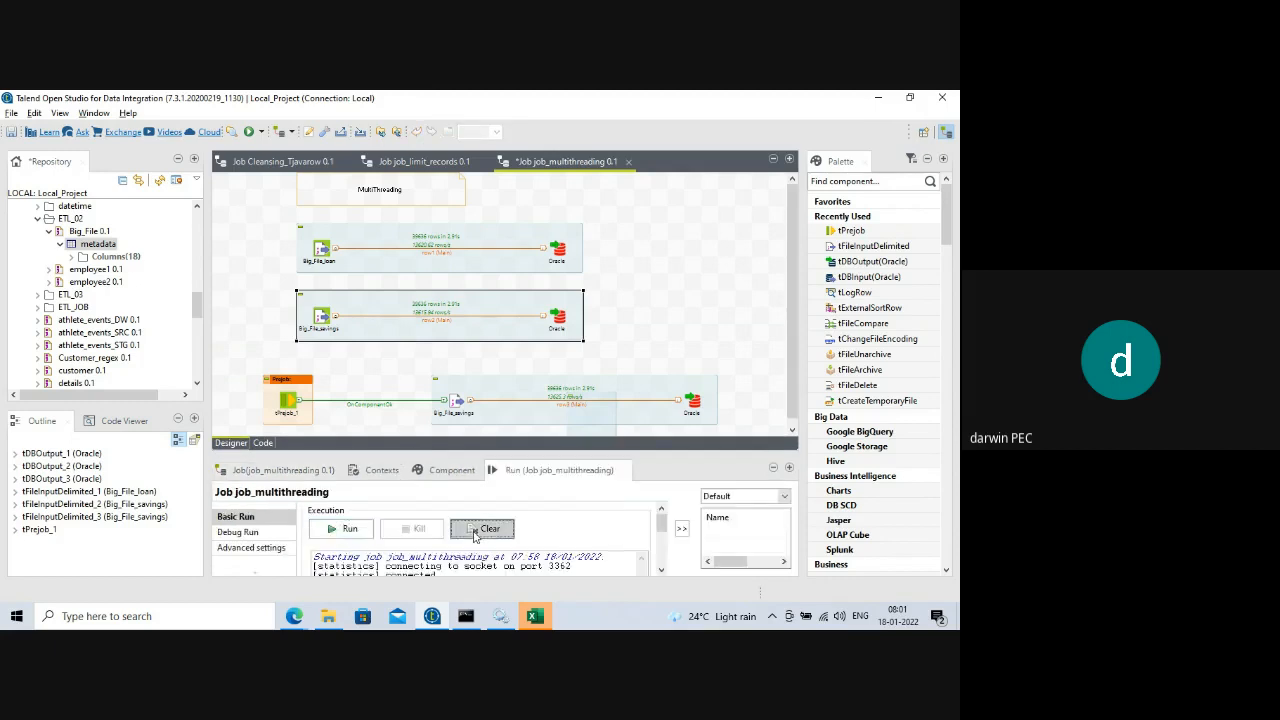
left_click(349, 529)
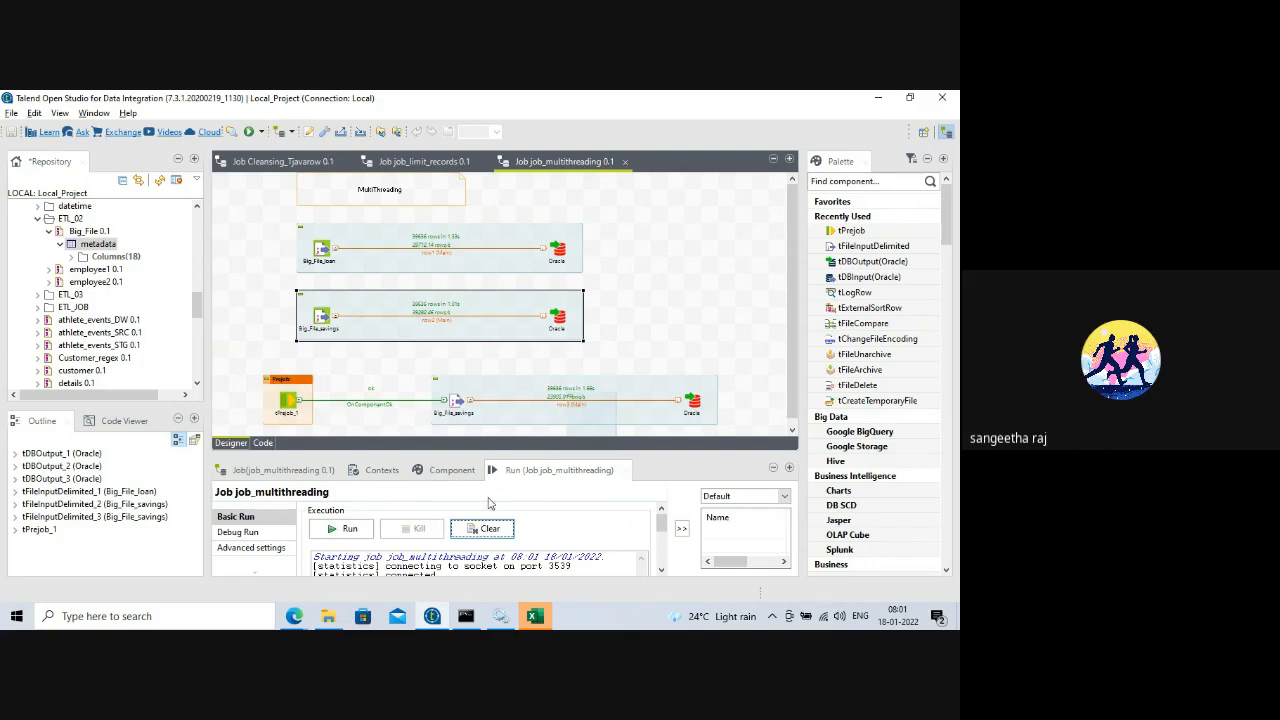
left_click(490, 530)
left_click(341, 529)
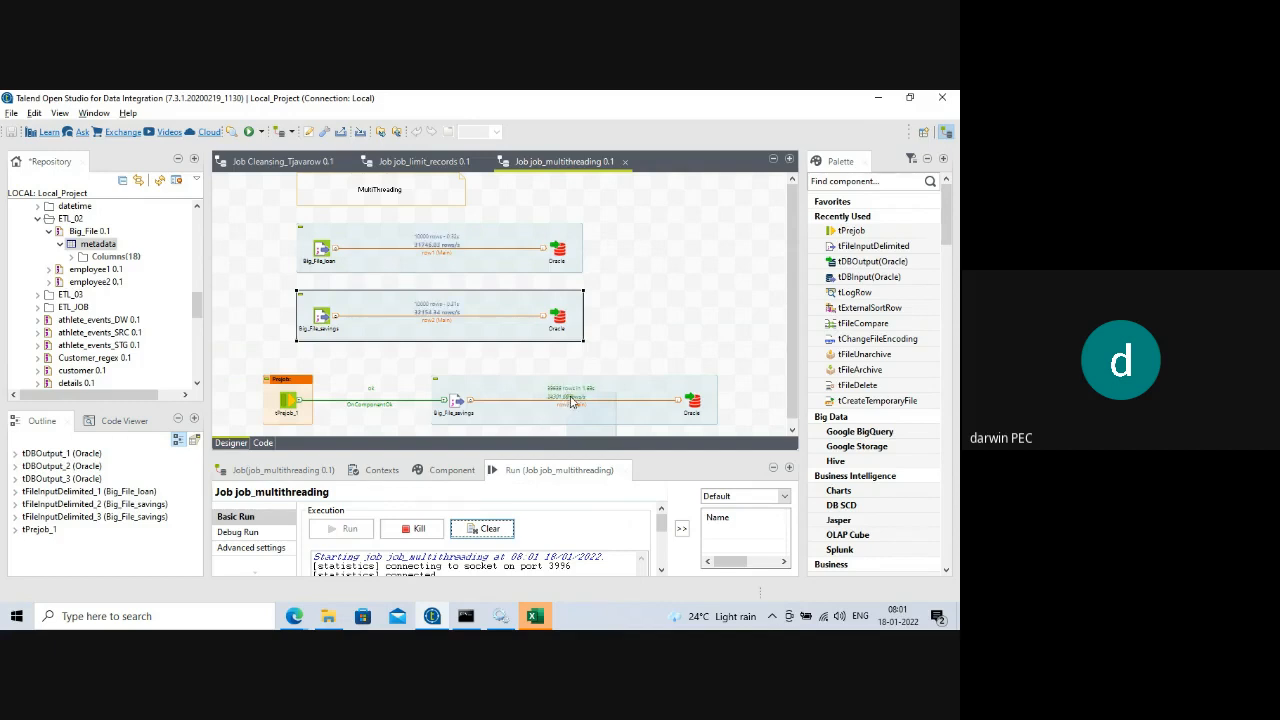
- Examine the run statistics of the two independent subjobs and of the subjob triggered by tPrejob
left_click(437, 237)
left_click(440, 305)
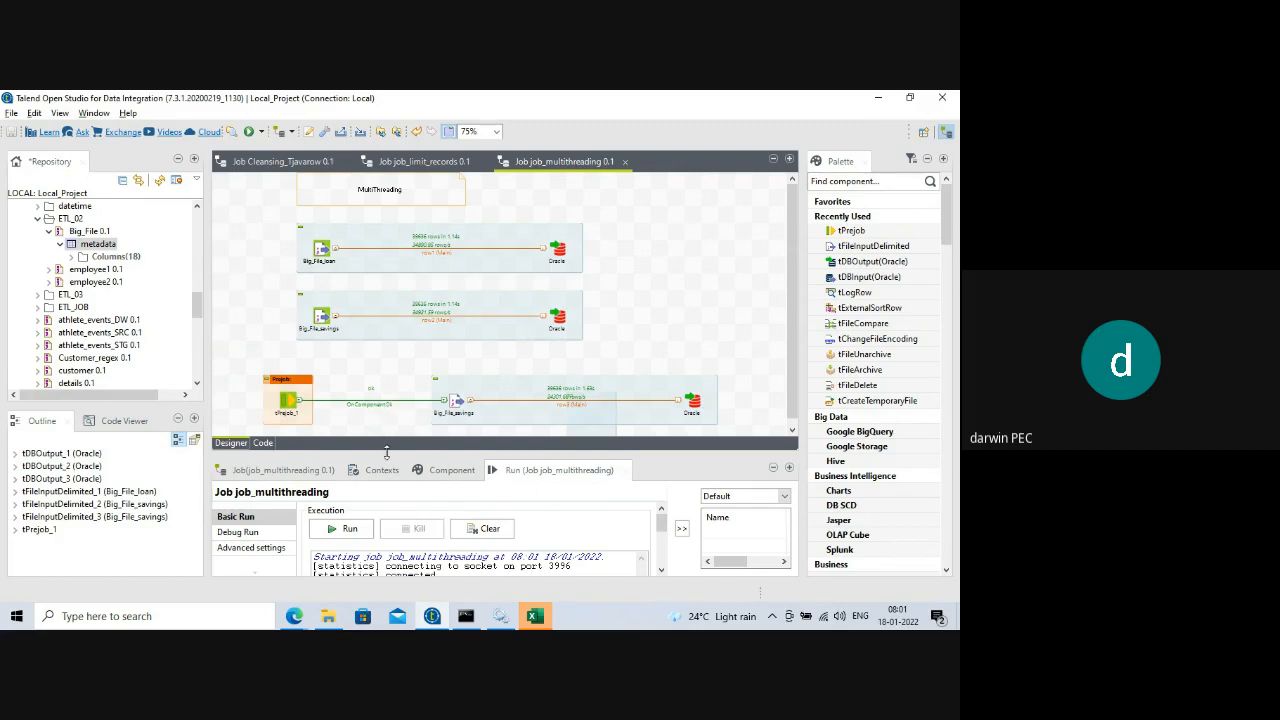
left_click_drag(384, 455, 379, 491)
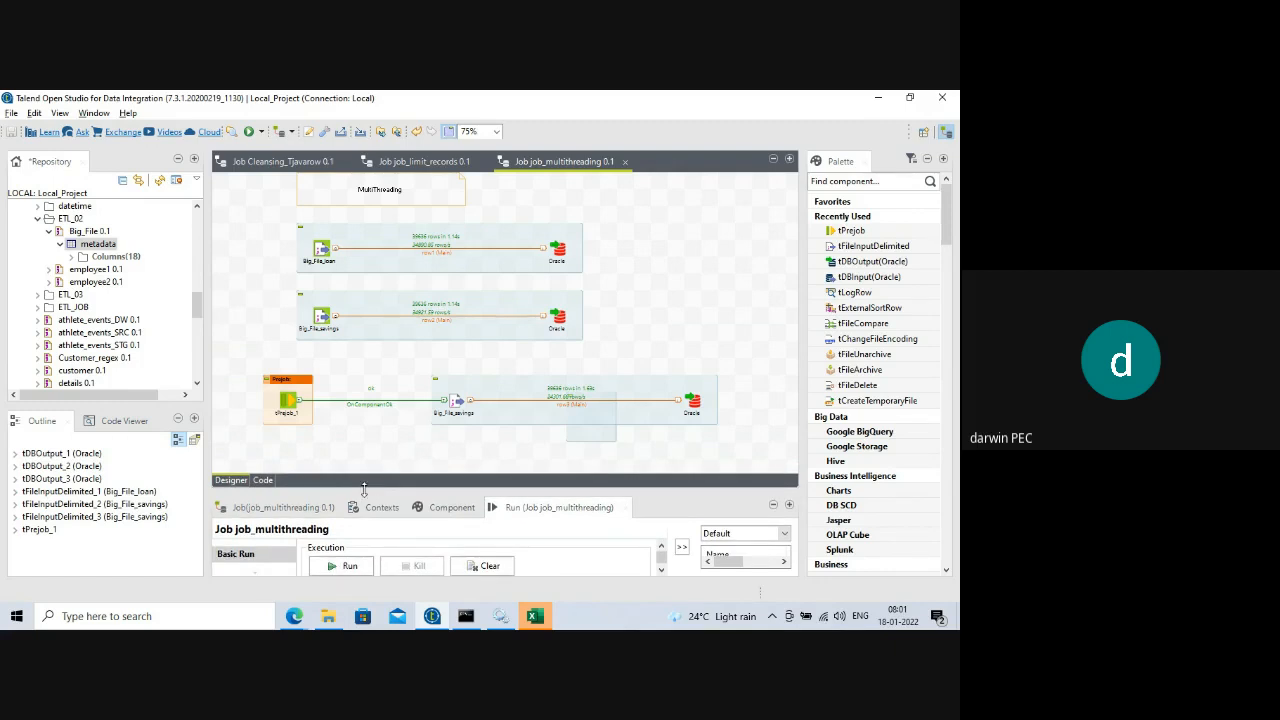
left_click(286, 402)
left_click(456, 401)
left_click(538, 393)
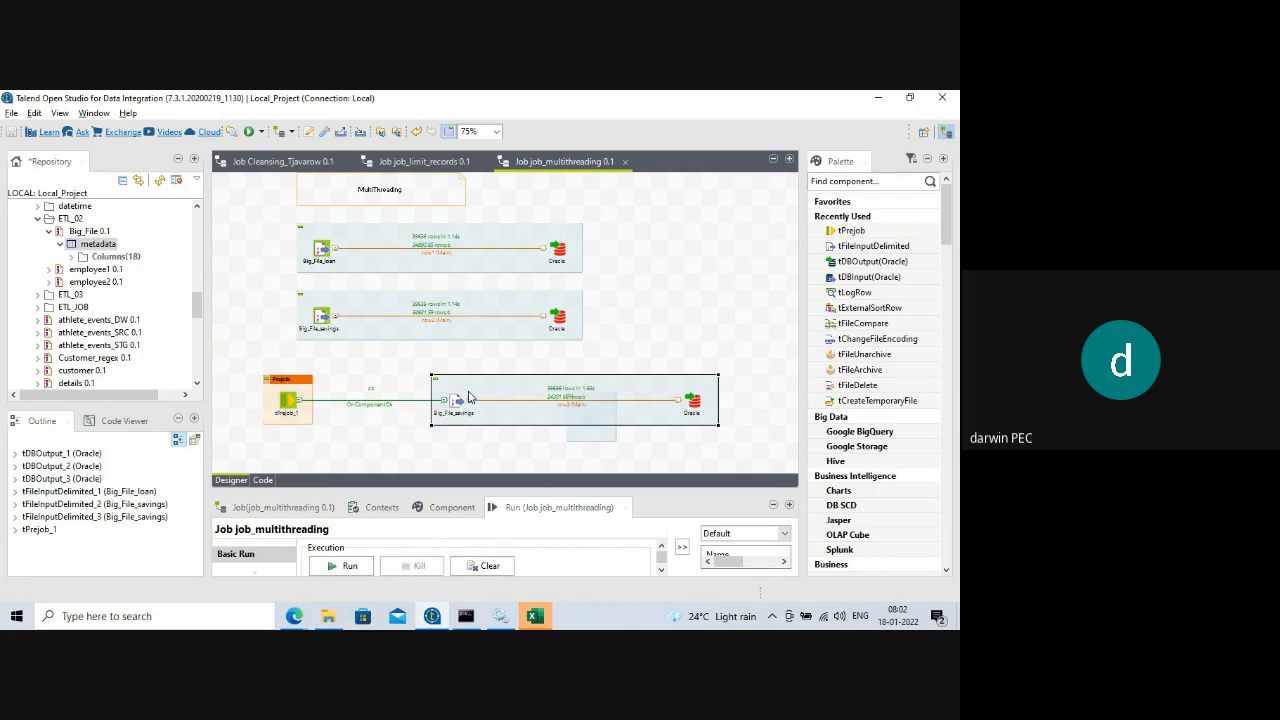
left_click(353, 255)
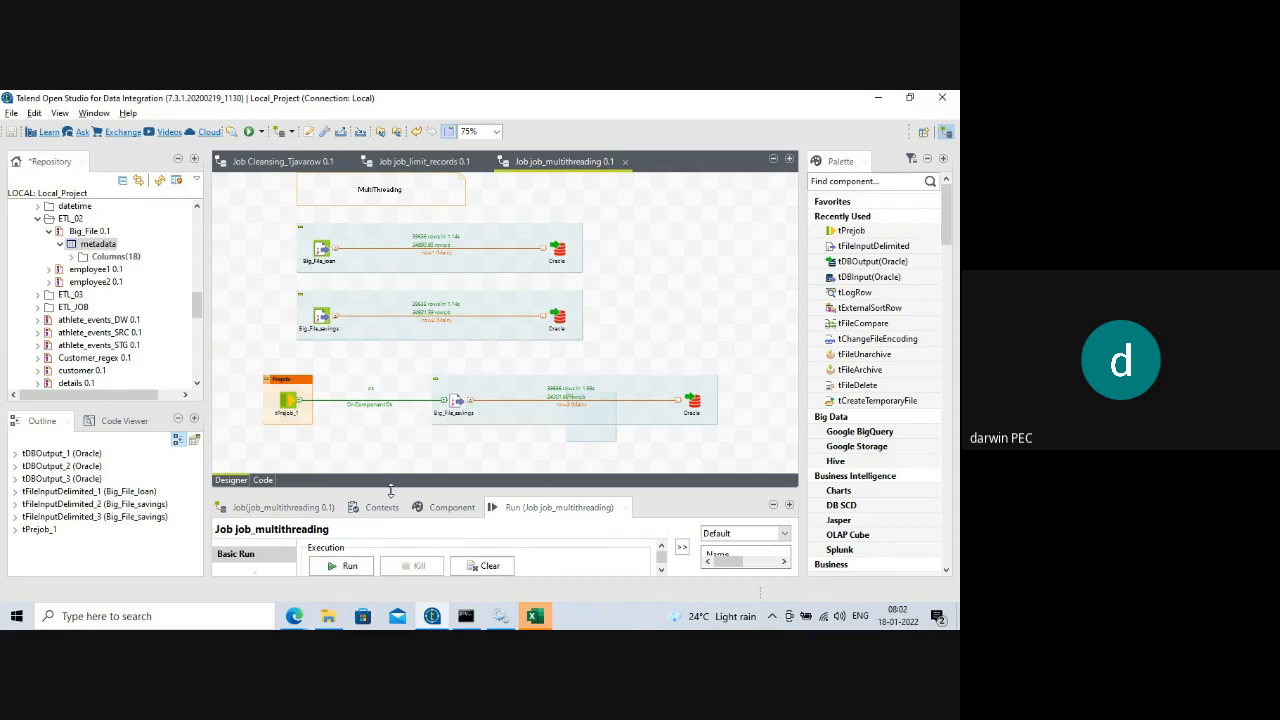
- Disable Multi thread execution in the Extra settings of job_multithreading
left_click_drag(389, 491, 386, 401)
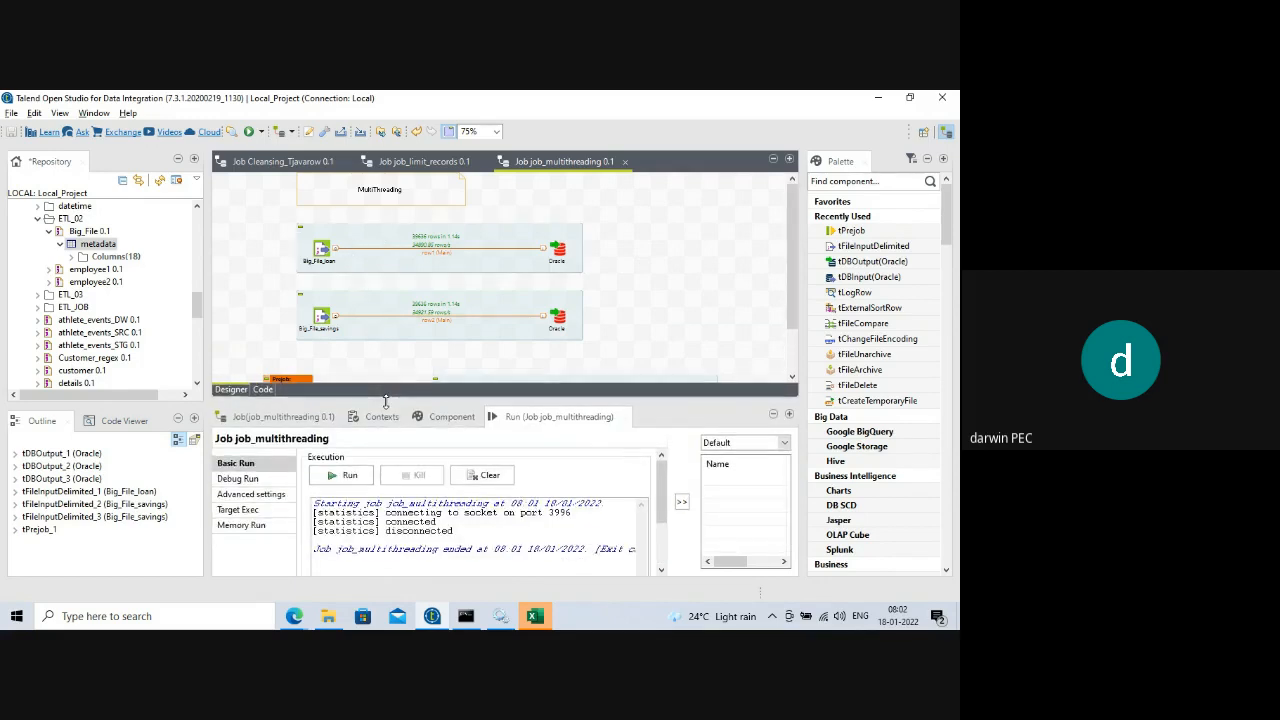
left_click(262, 416)
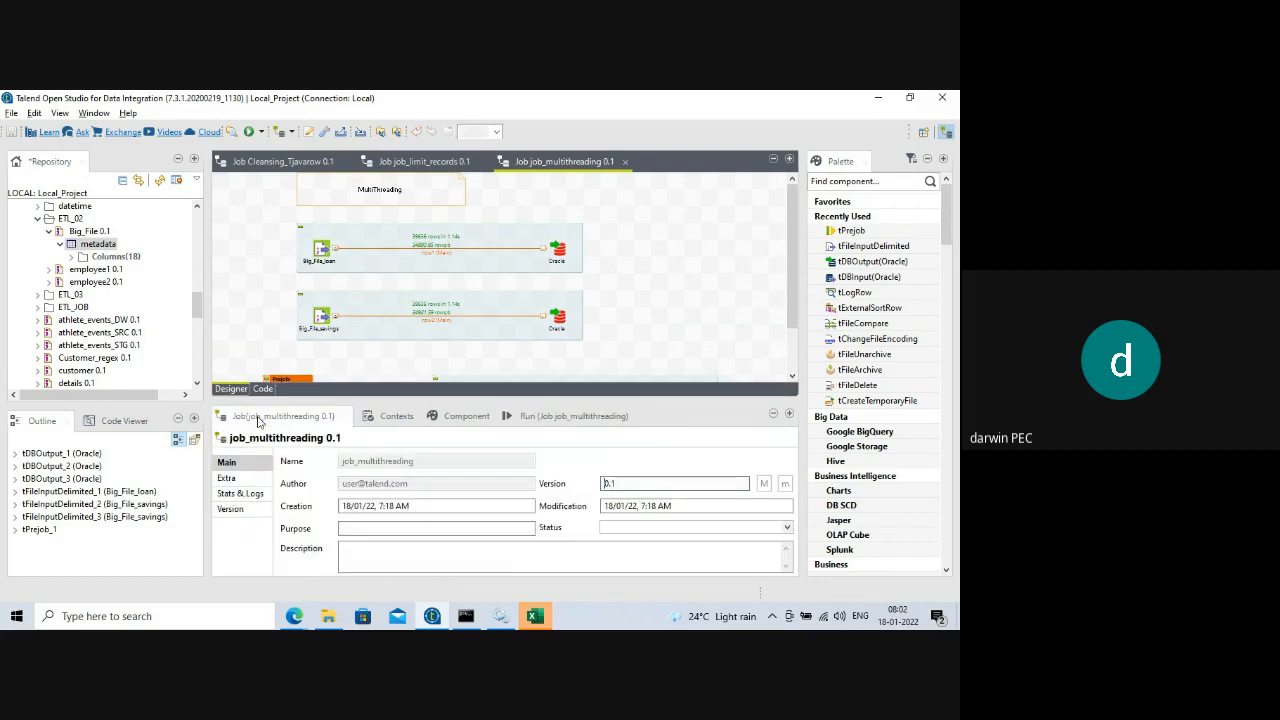
left_click(227, 480)
left_click(283, 483)
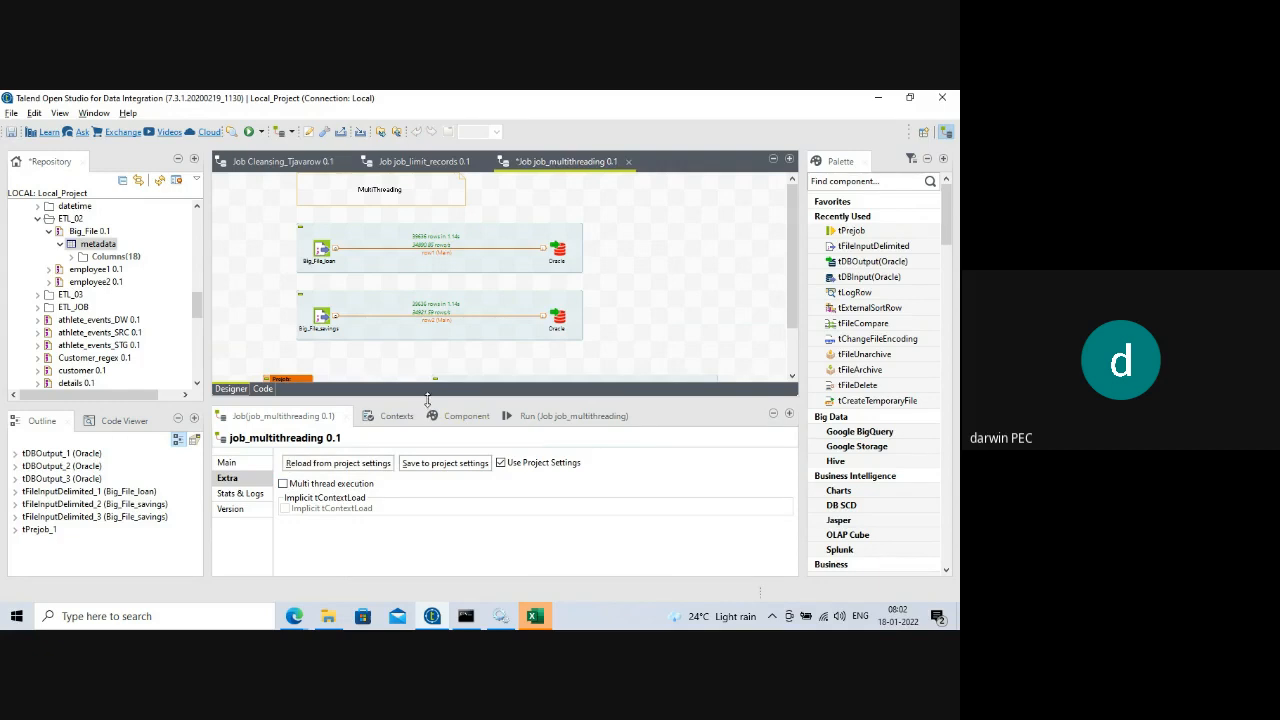
- Switch the tPrejob-triggered Big_File_savings input to Built-In properties and set its file path to "E:/ETL_DATA/data/practicefiles/file23.csv"
left_click_drag(427, 398, 430, 481)
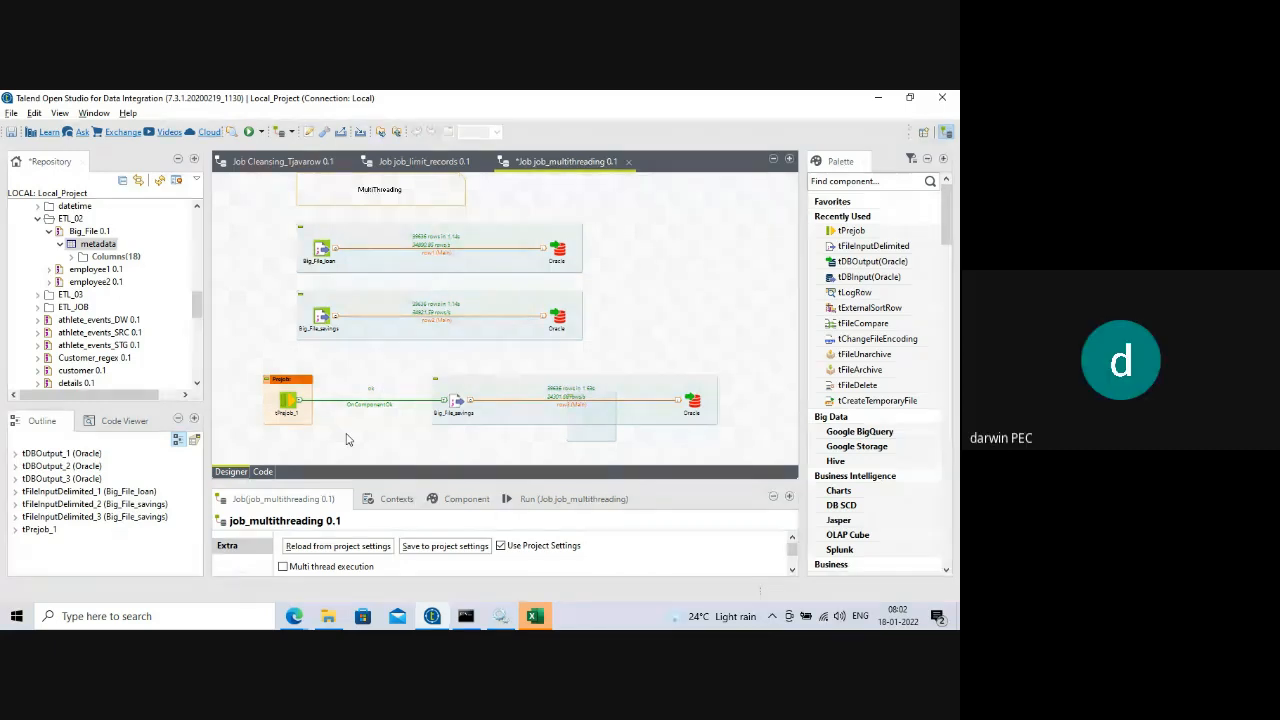
left_click(362, 236)
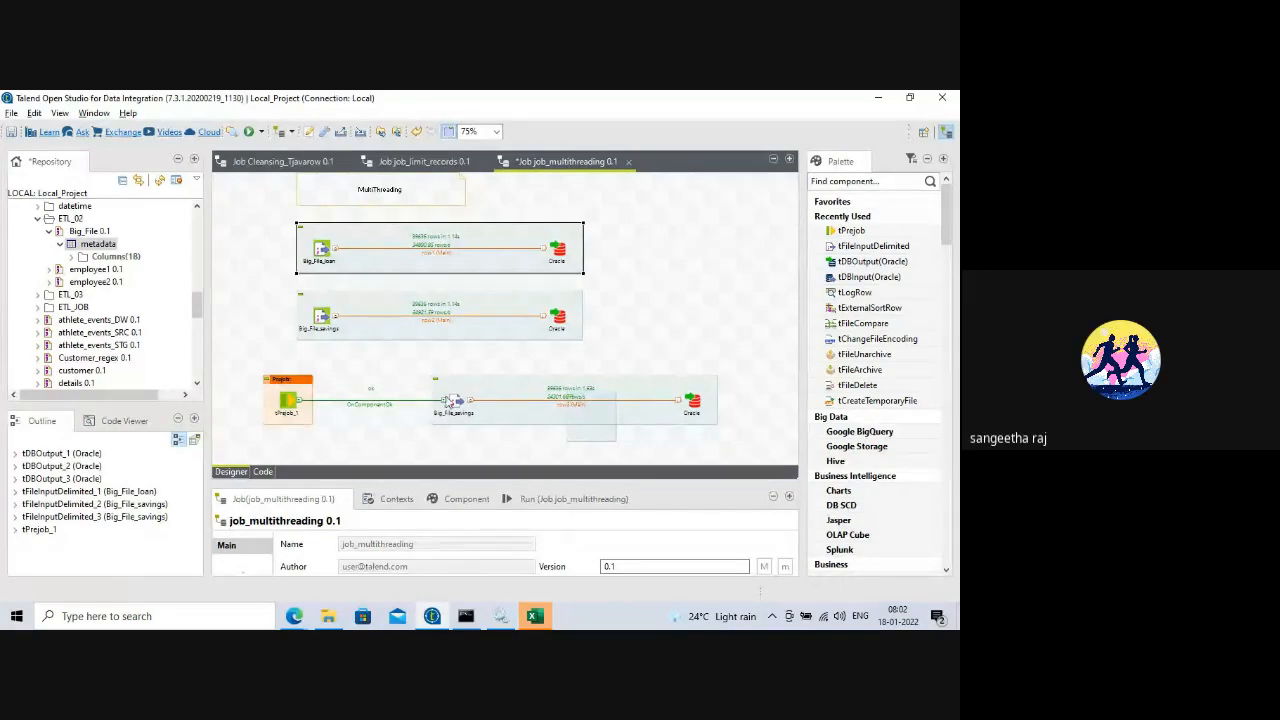
left_click(449, 389)
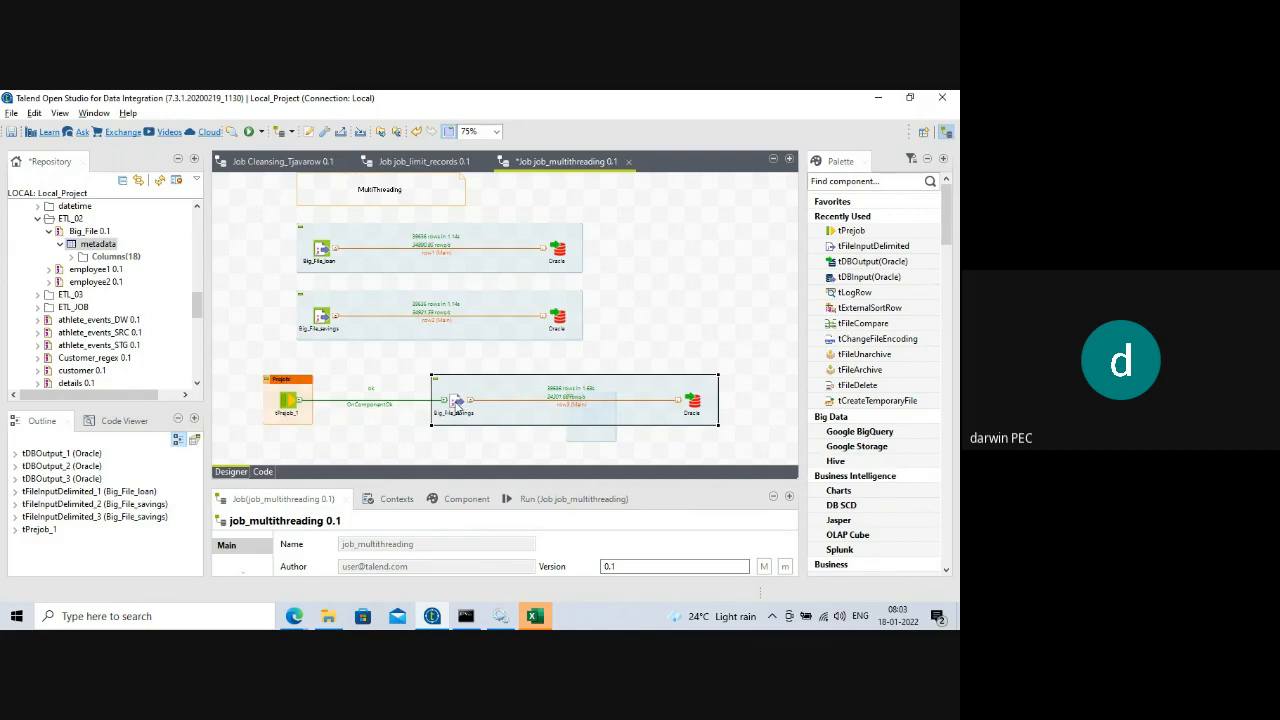
left_click(456, 401)
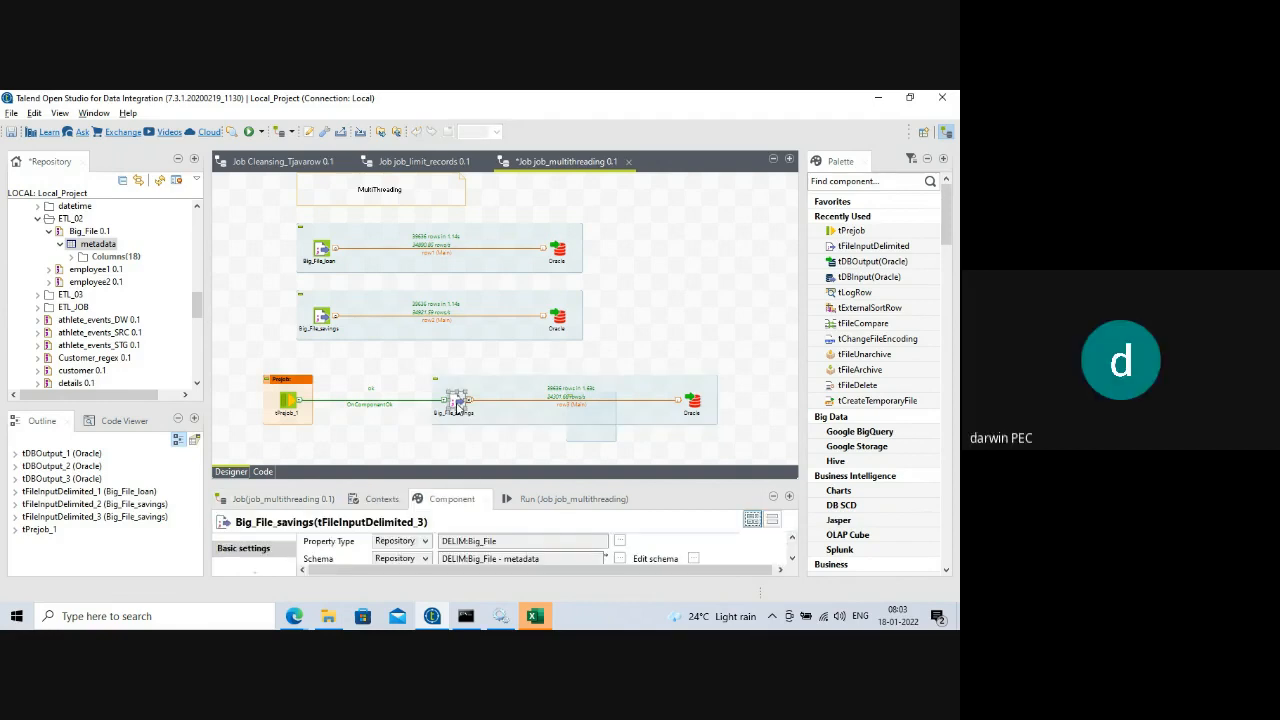
left_click_drag(462, 482, 440, 287)
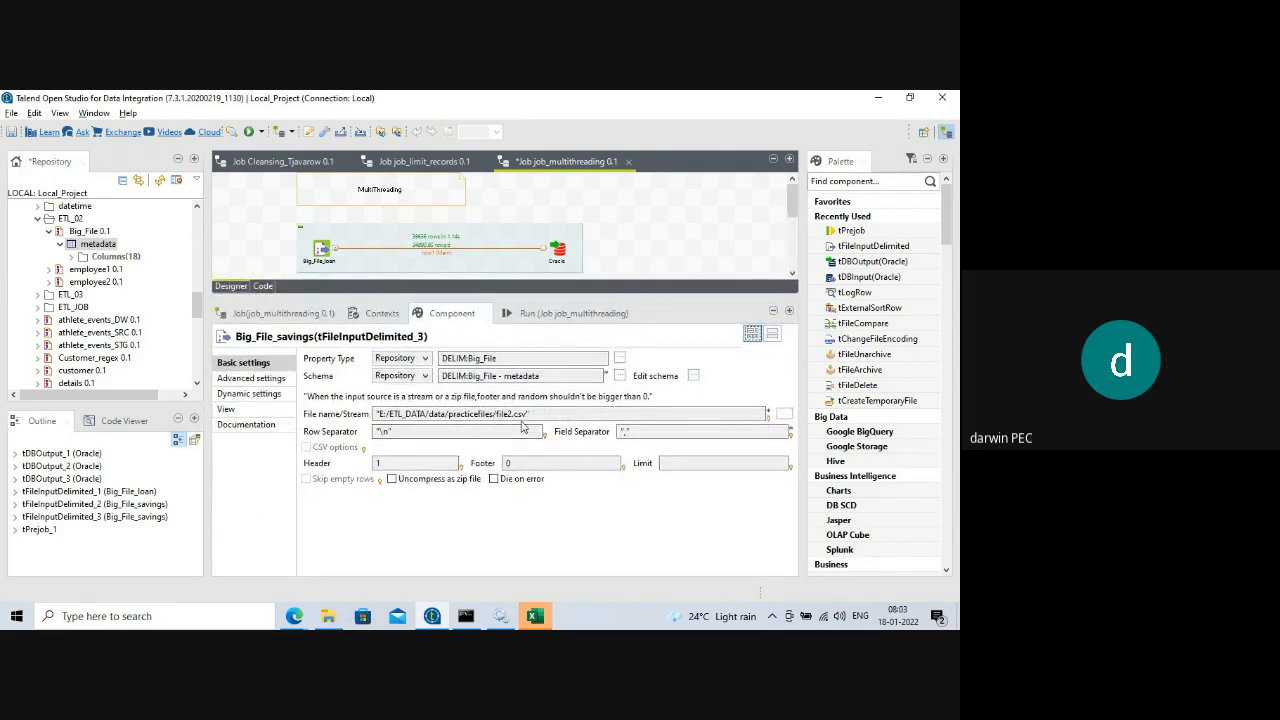
left_click(425, 358)
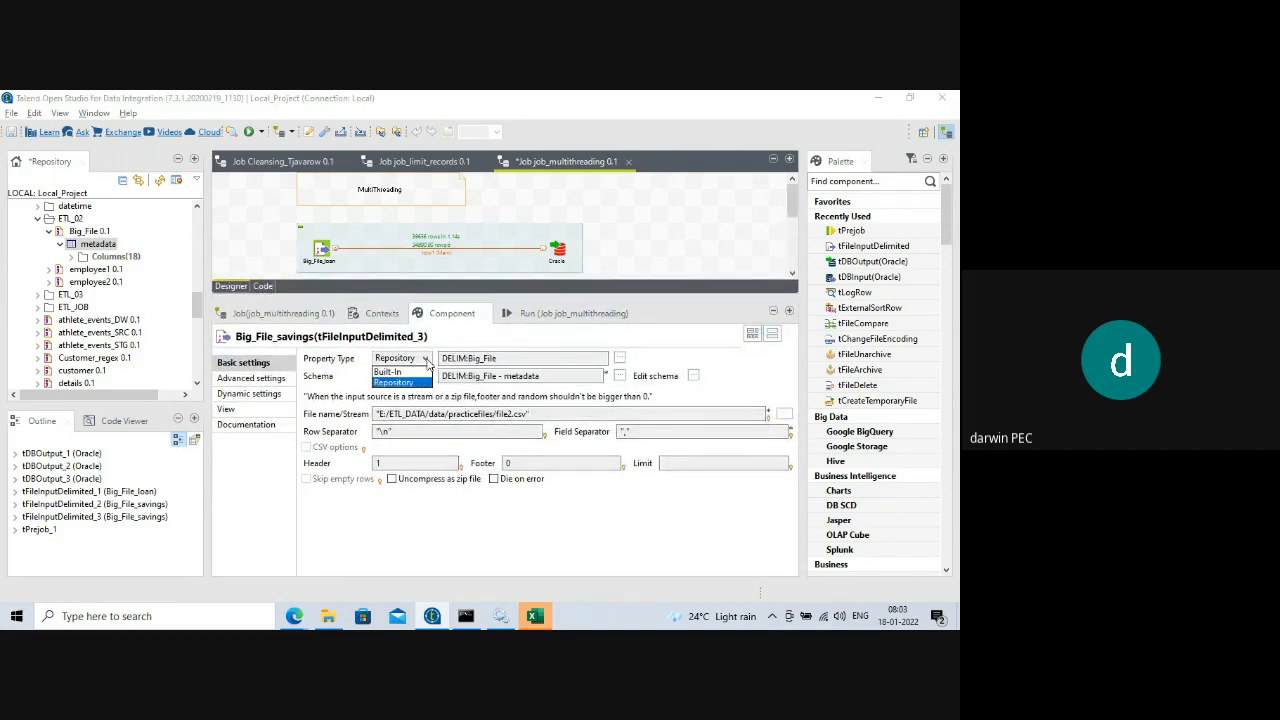
left_click(389, 371)
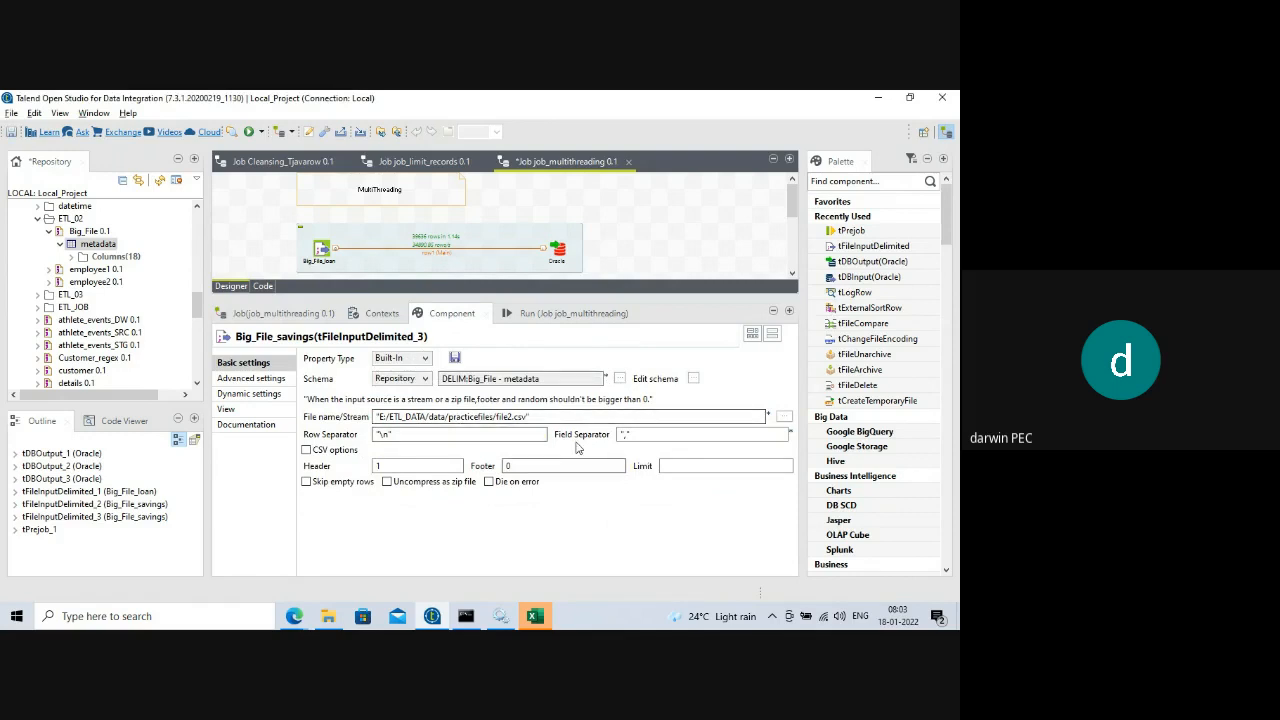
left_click(544, 416)
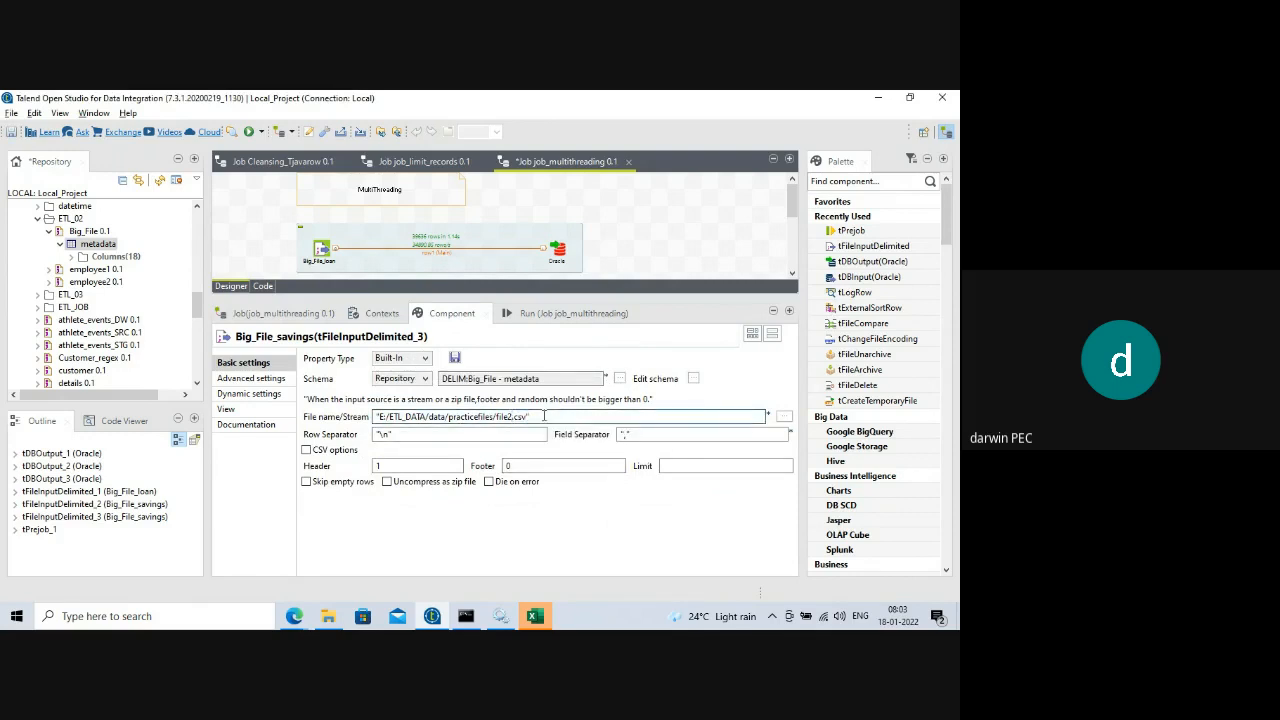
type("3")
- Clear the previous execution output and run job_multithreading with the changed Big_File_savings file path
left_click_drag(513, 296, 533, 482)
left_click(540, 495)
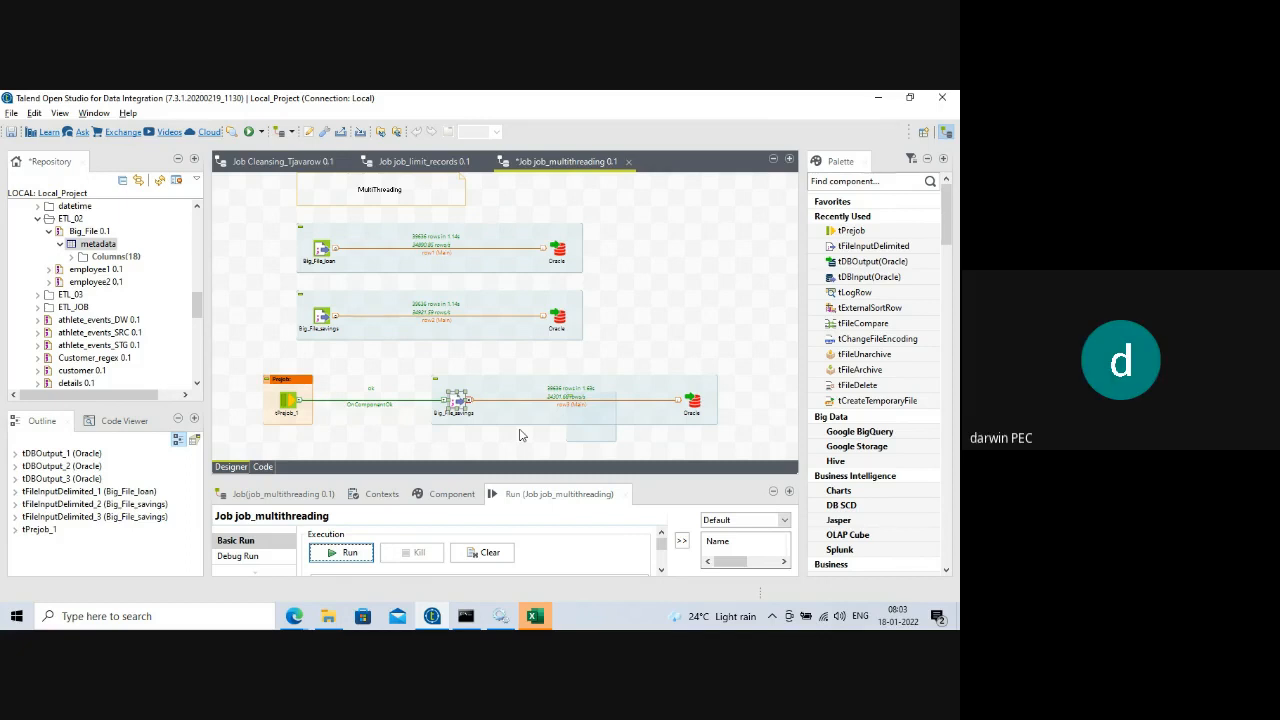
left_click(490, 553)
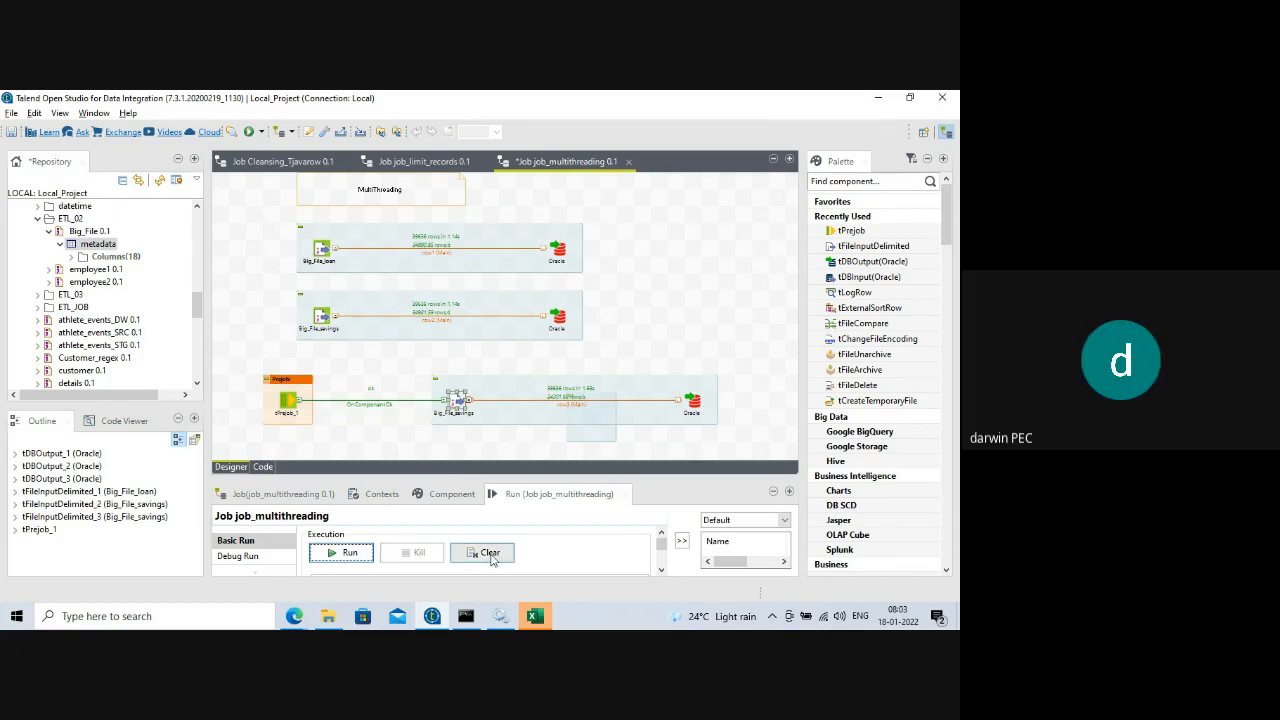
left_click(342, 553)
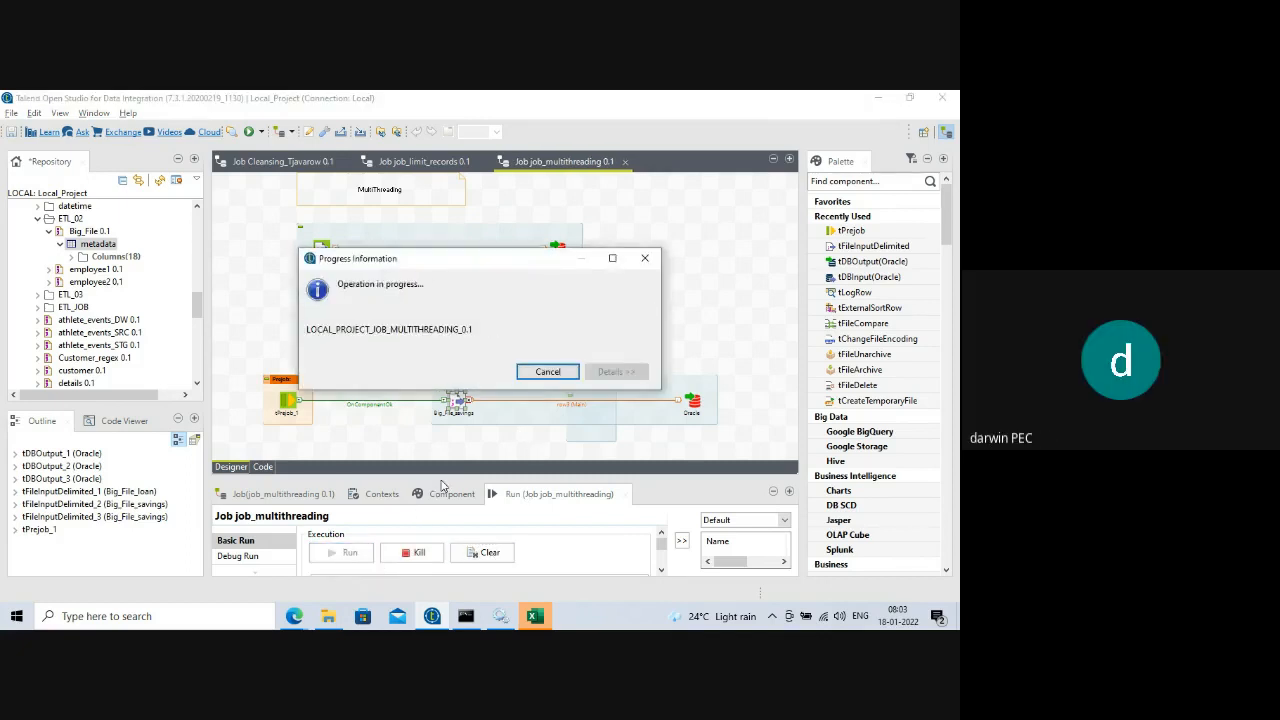
left_click(456, 466)
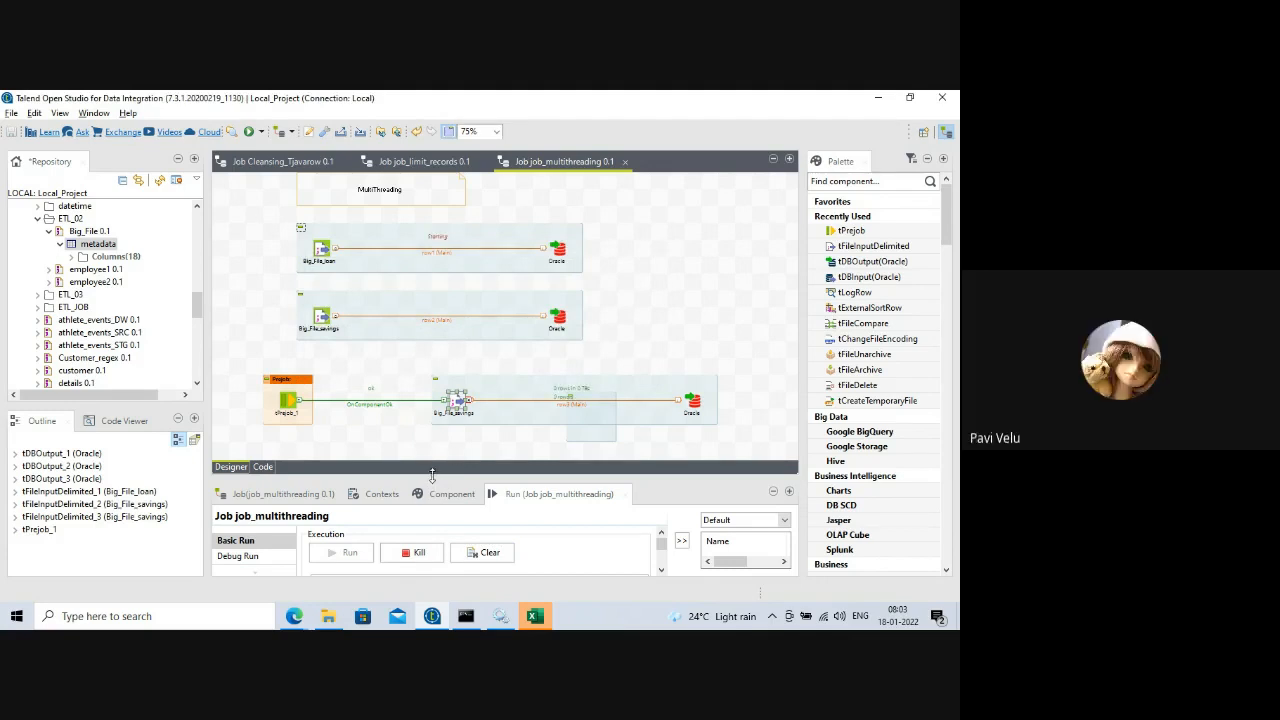
left_click_drag(434, 479, 434, 470)
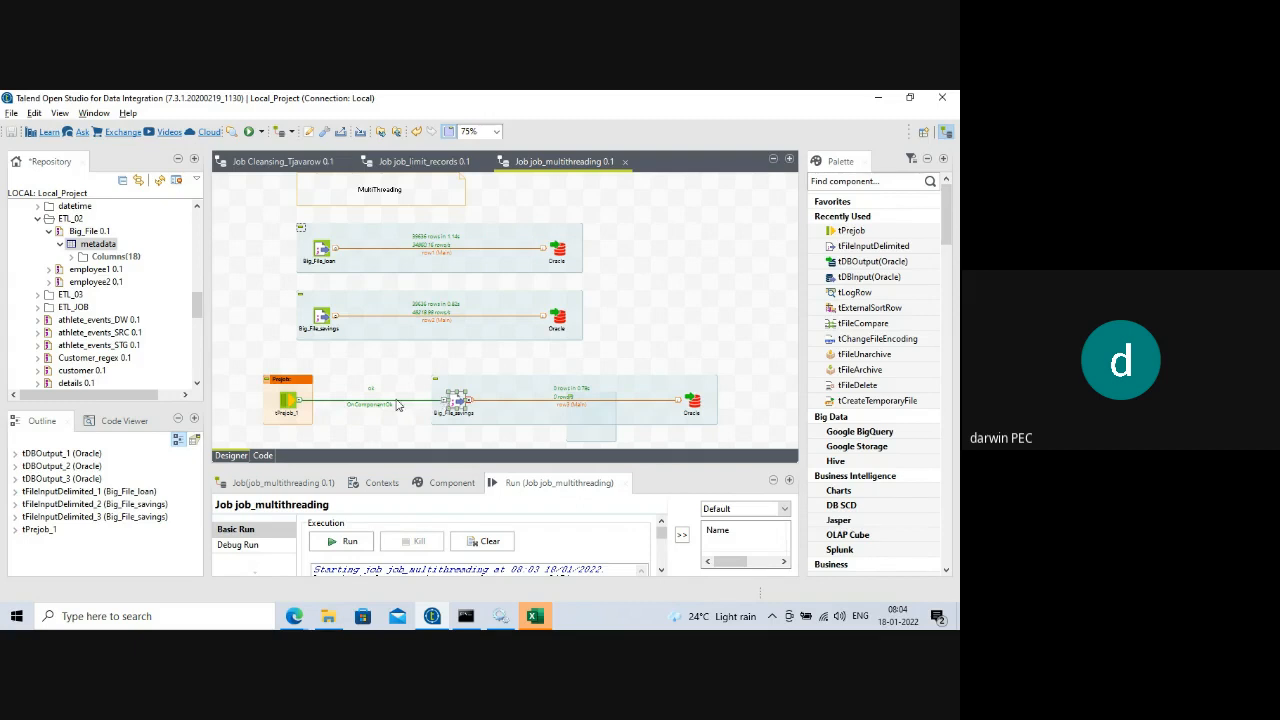
- Examine the row statistics of the tPrejob-triggered subjob and of the two independent subjobs
left_click(428, 235)
left_click(456, 400)
left_click(284, 405)
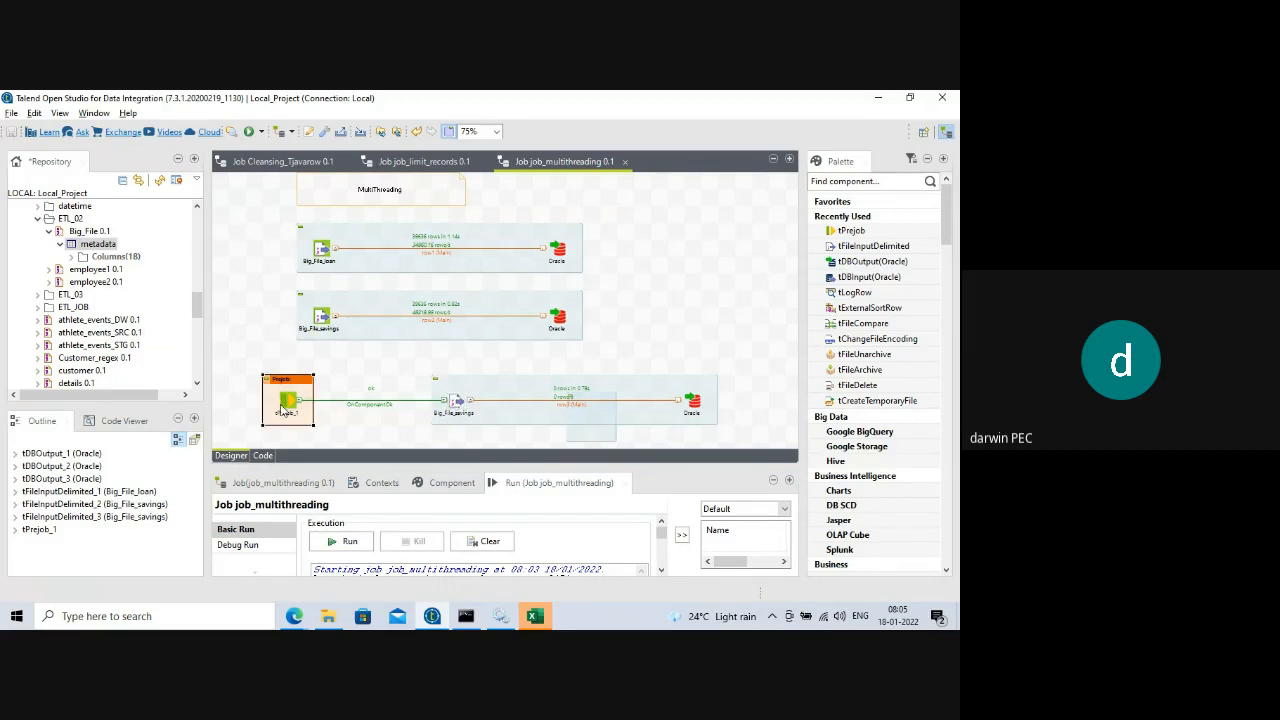
left_click(460, 402)
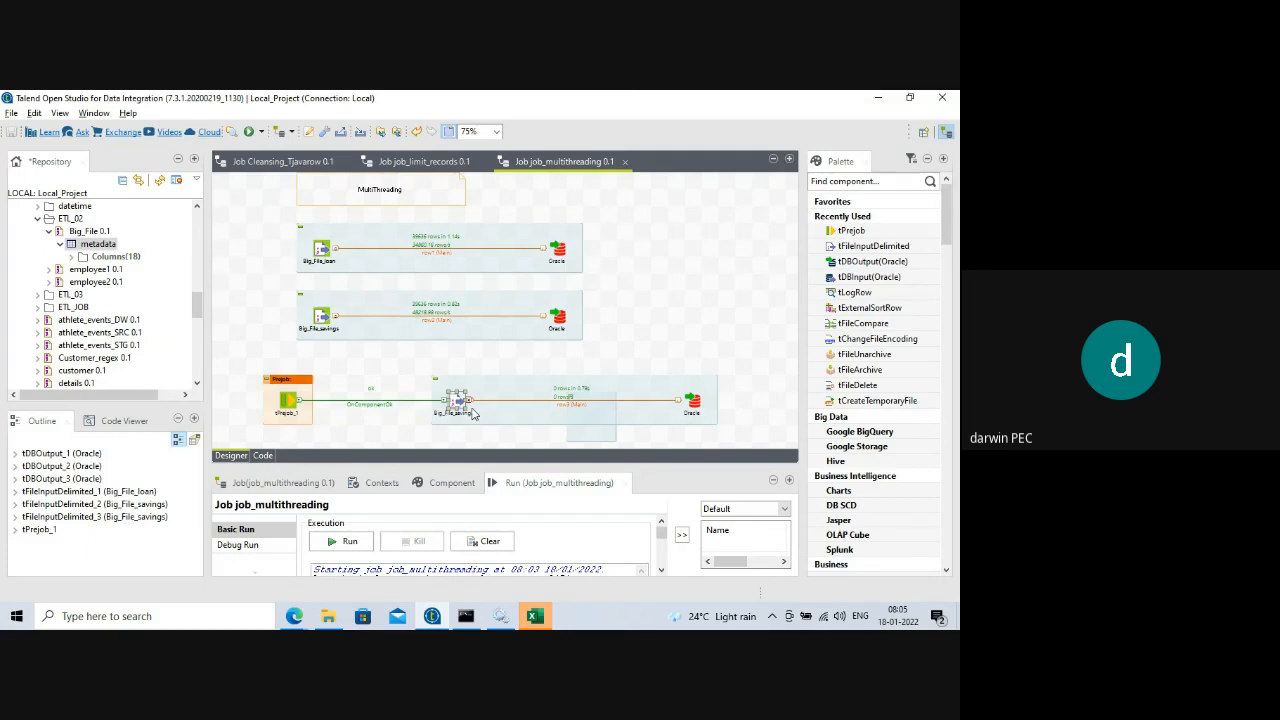
left_click(402, 245)
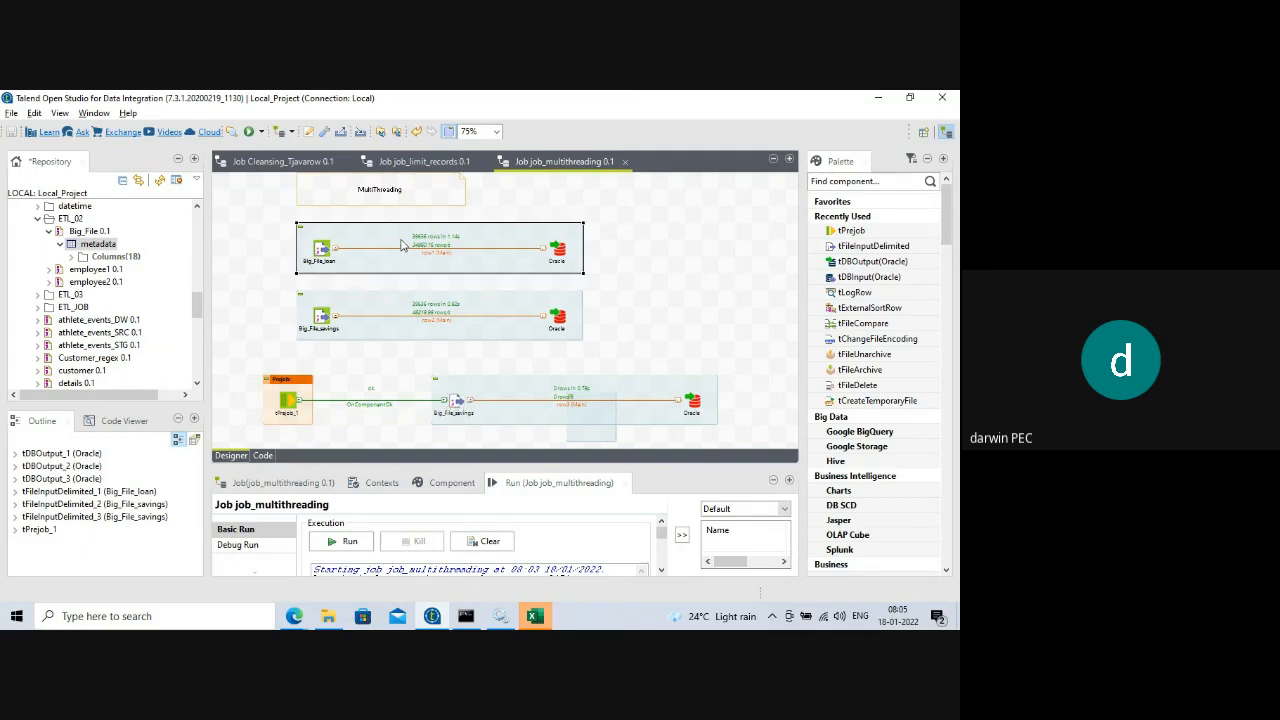
left_click(405, 306)
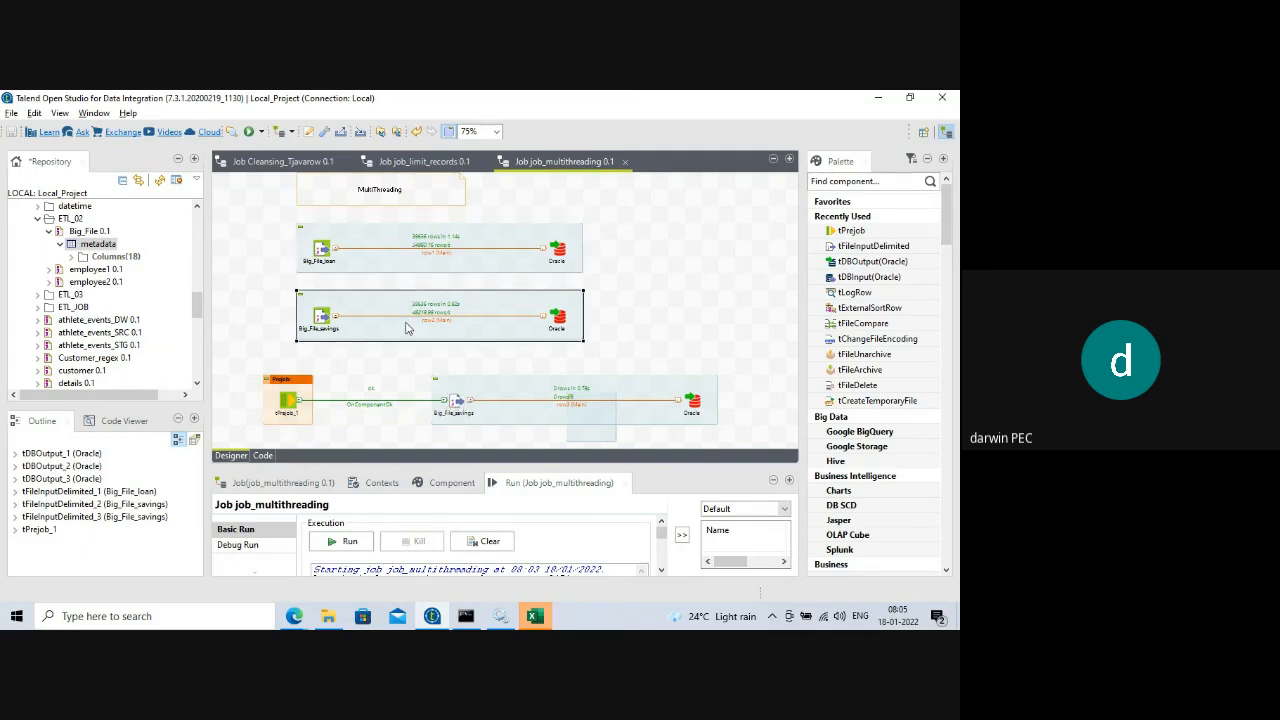
- Add an On Subjob Error trigger from the tPrejob-linked Big_File_savings input to the Big_File_savings input of the second independent subjob
left_click(456, 401)
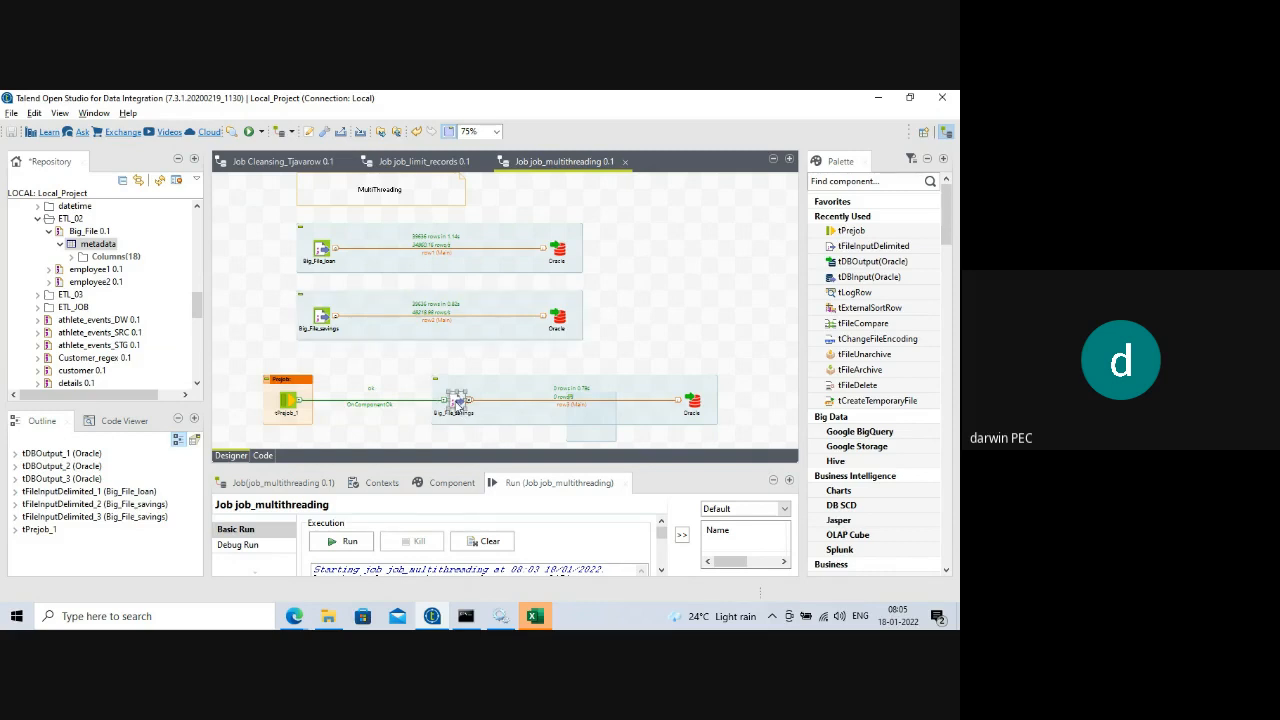
right_click(456, 401)
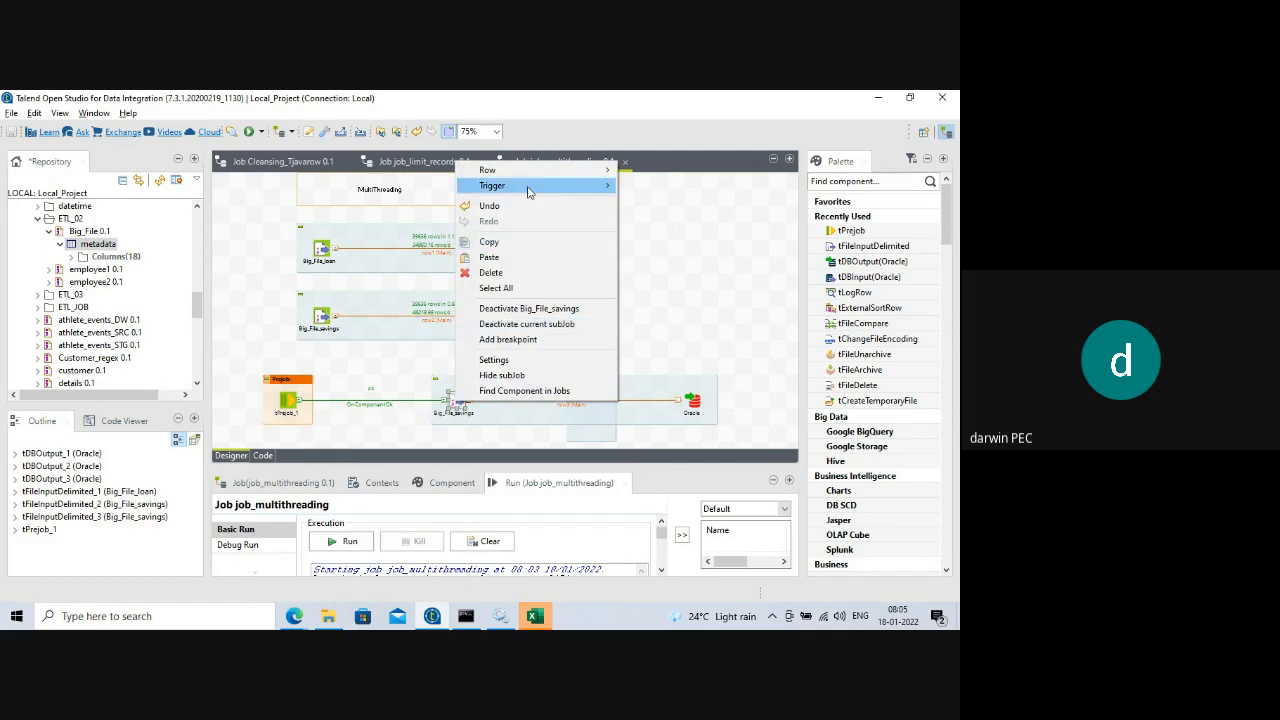
mouse_move(536, 190)
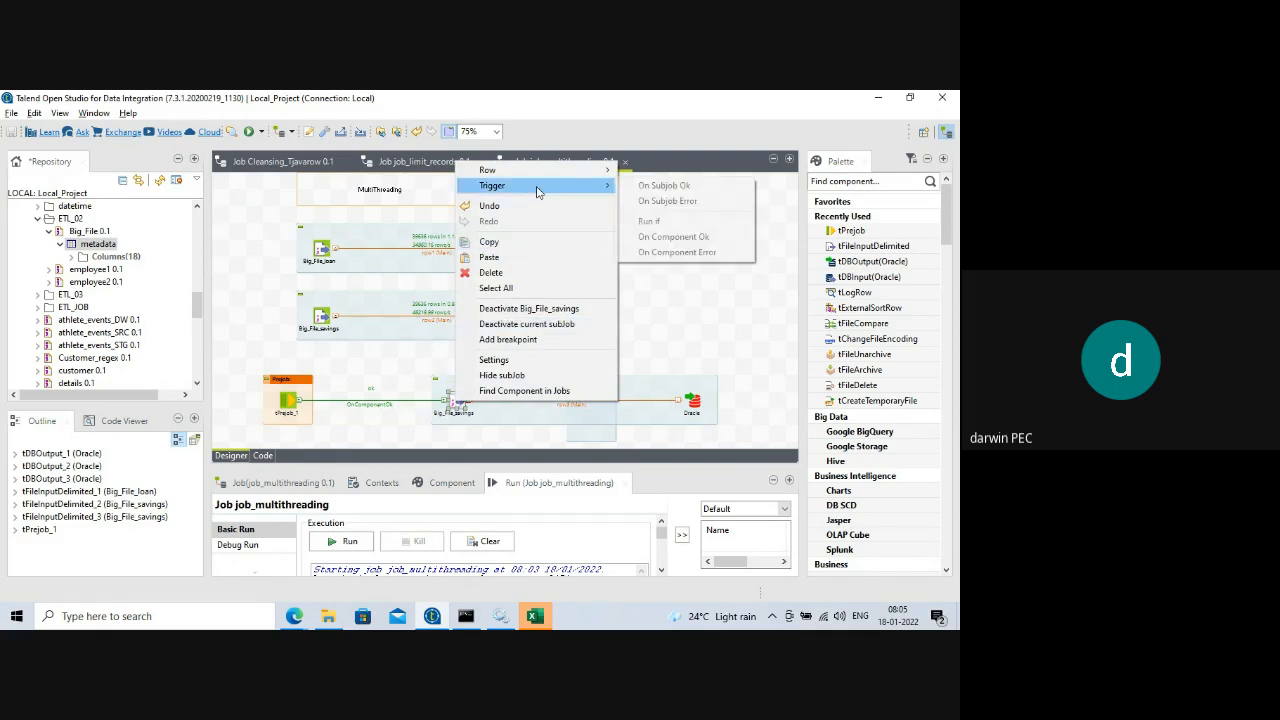
left_click(688, 201)
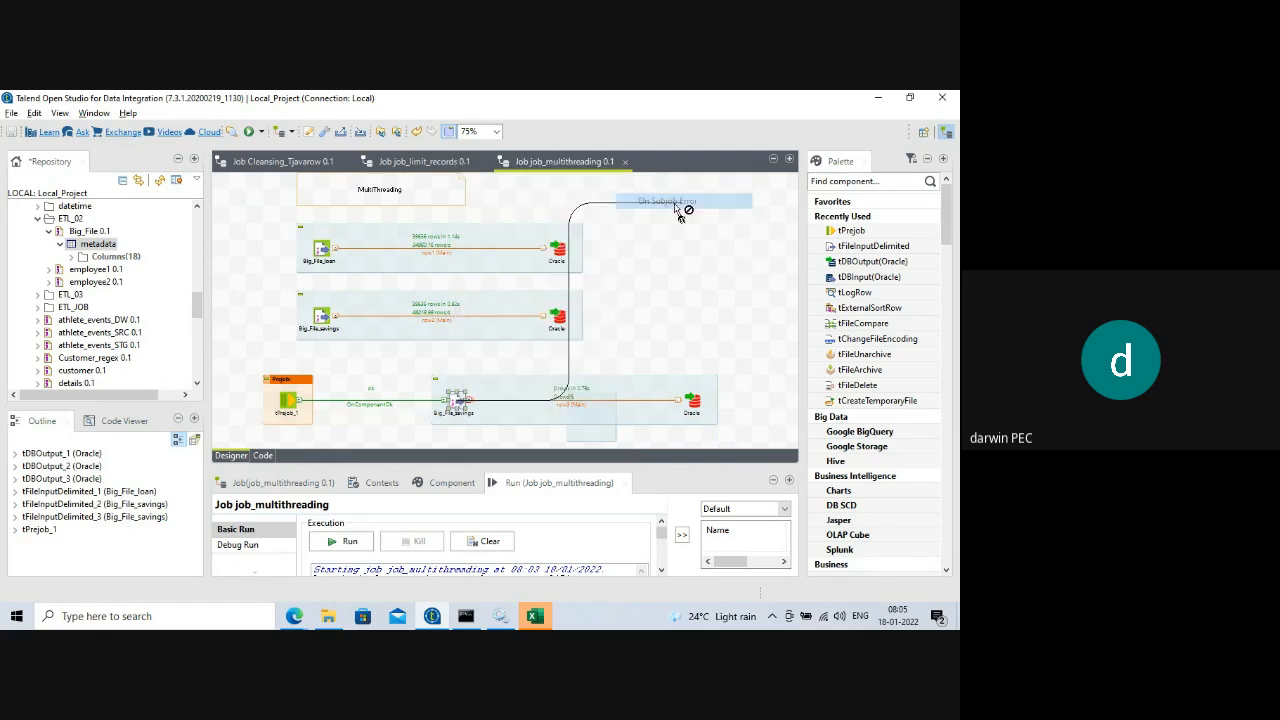
left_click(321, 333)
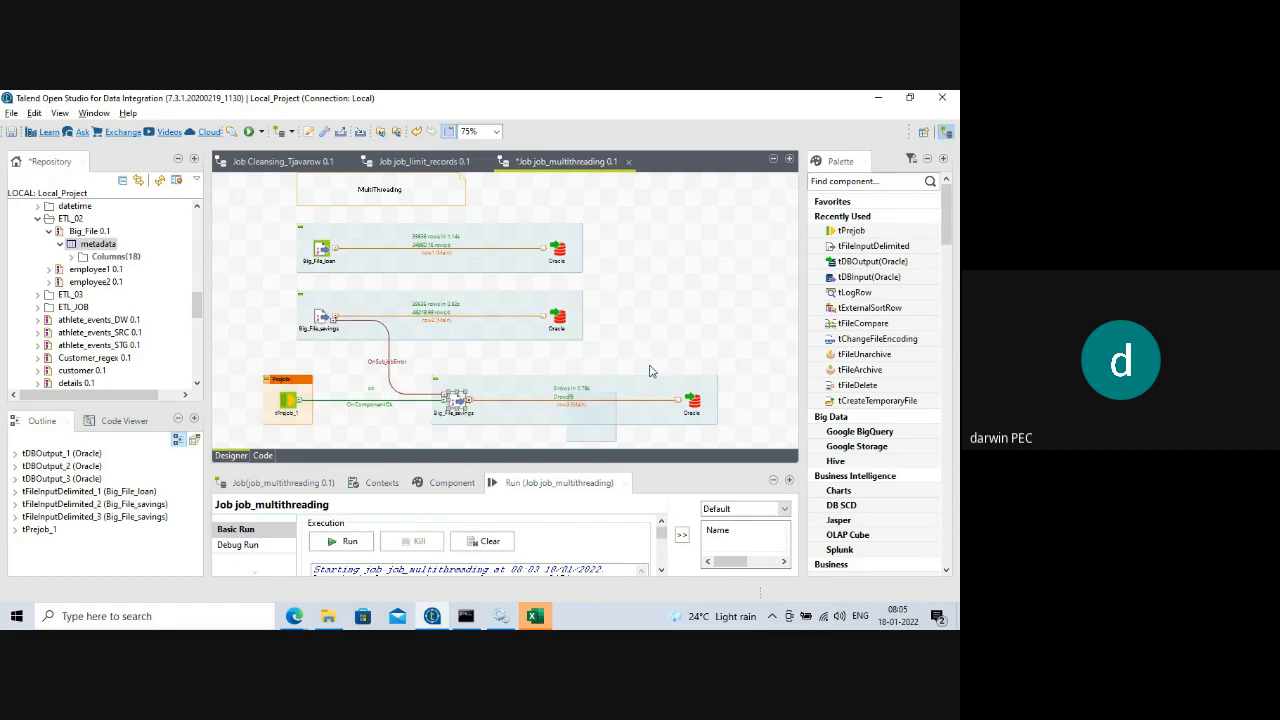
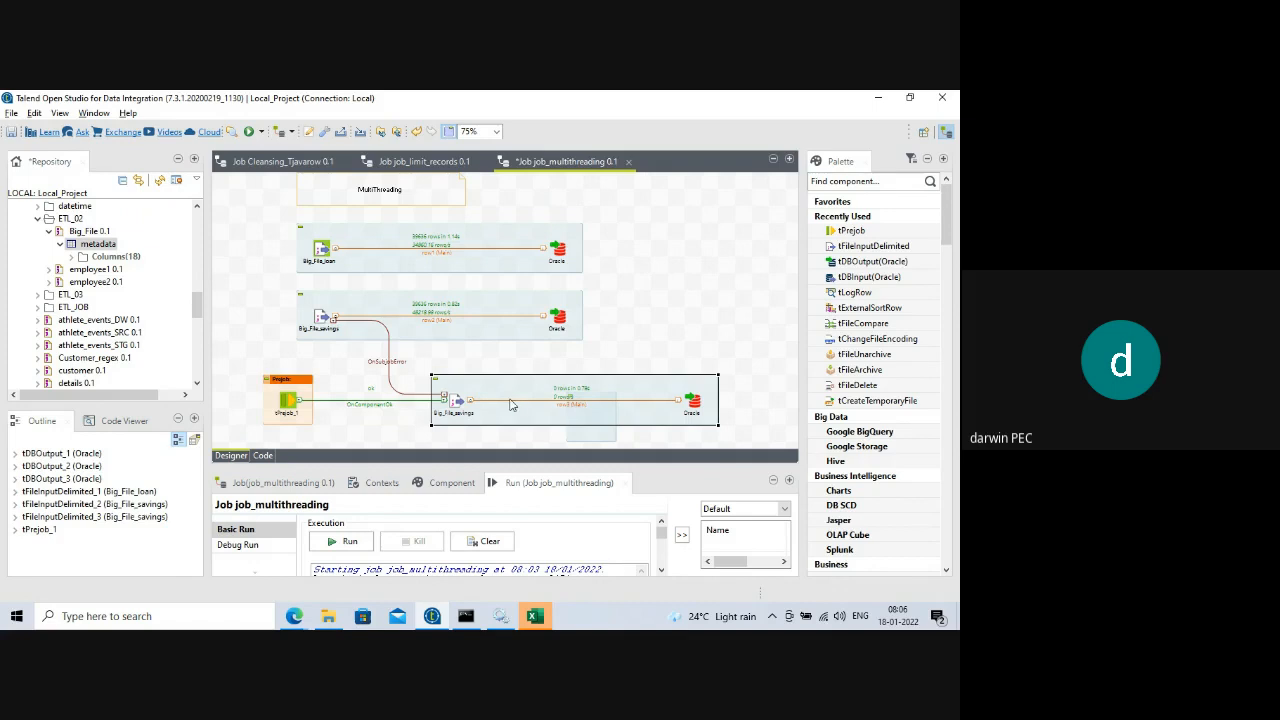
- Check the file path in the basic settings of the tPrejob-linked Big_File_savings input
left_click(456, 401)
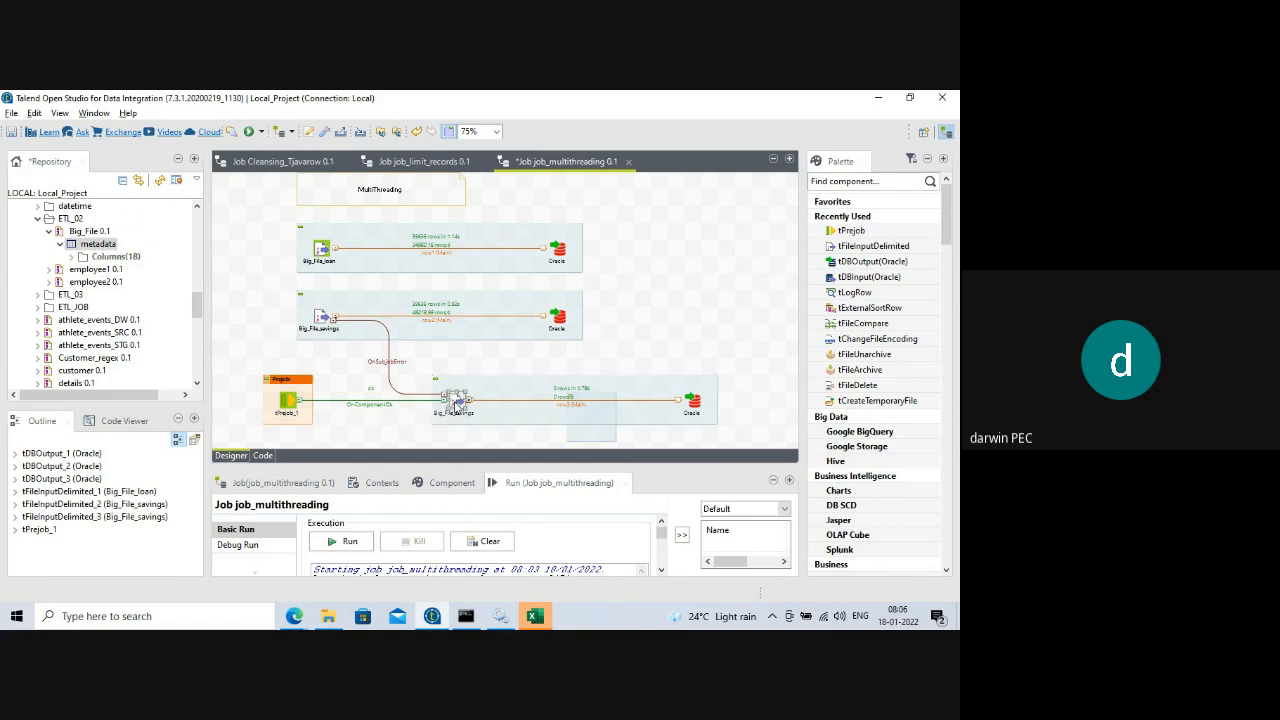
double_click(456, 401)
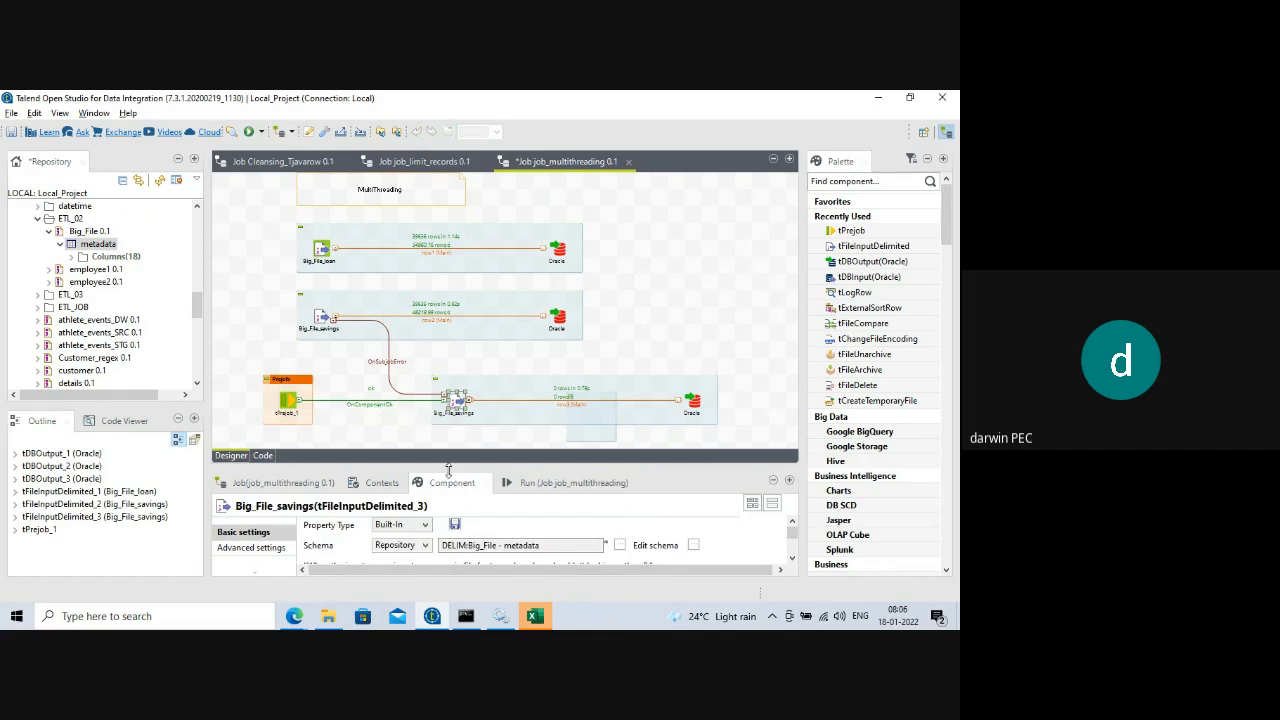
left_click_drag(448, 462, 459, 310)
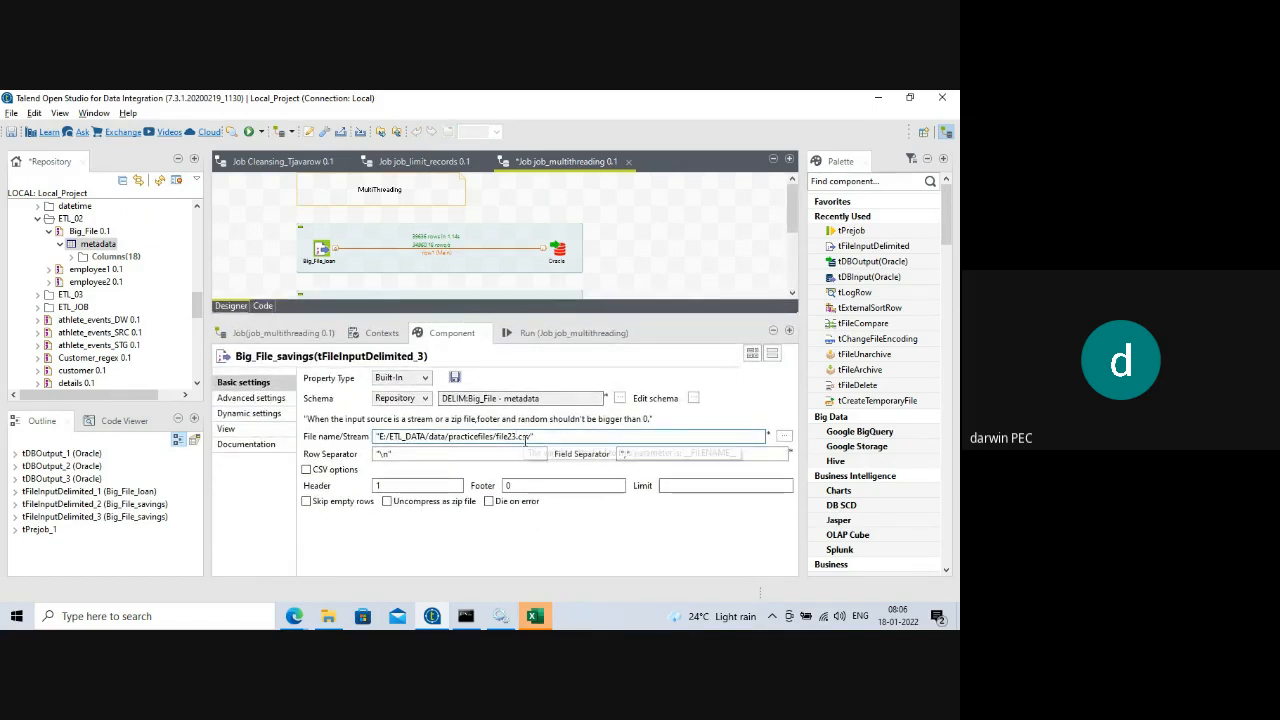
left_click_drag(512, 312, 495, 485)
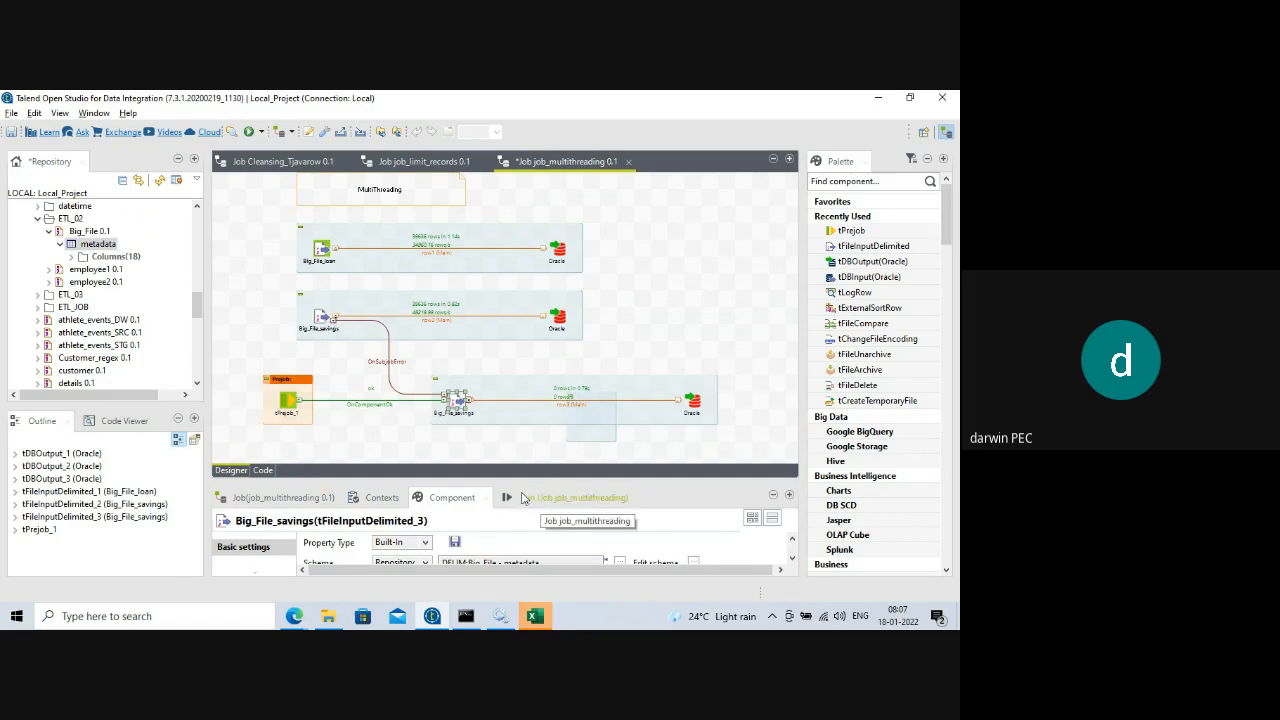
- Run job_multithreading with the On Subjob Error trigger in place
left_click_drag(480, 479, 481, 457)
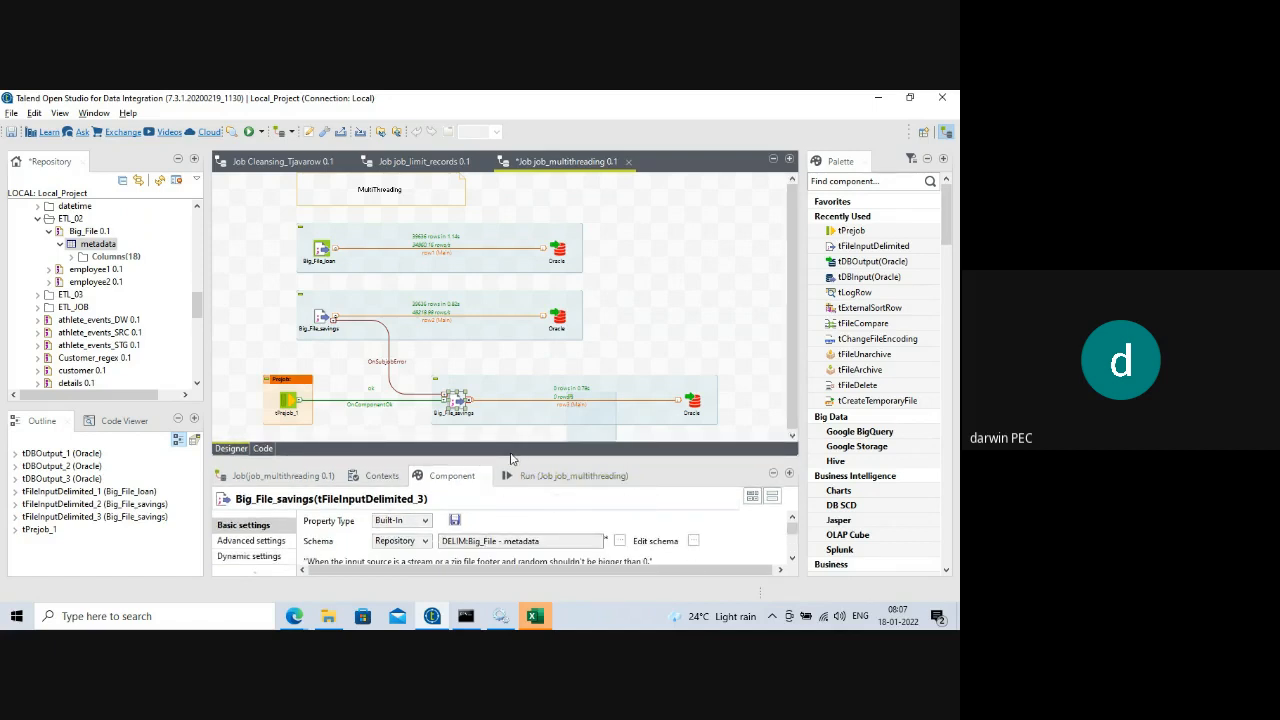
left_click_drag(519, 459, 512, 469)
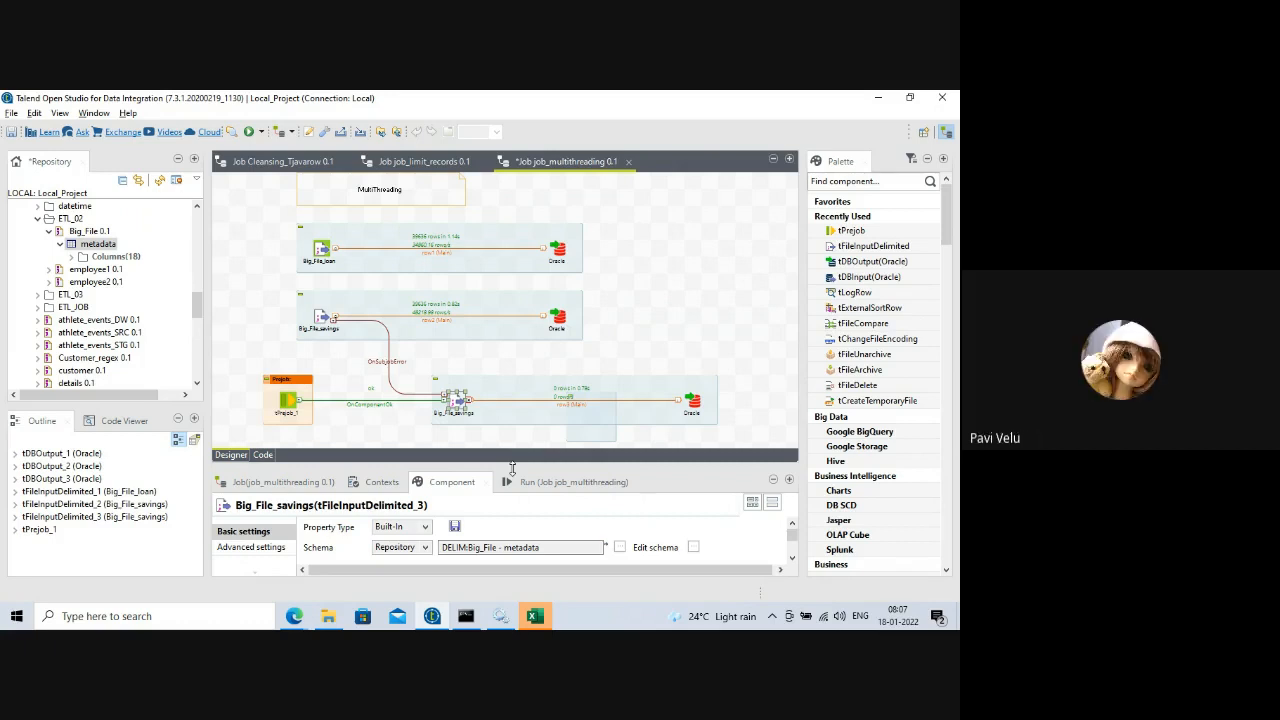
left_click(530, 482)
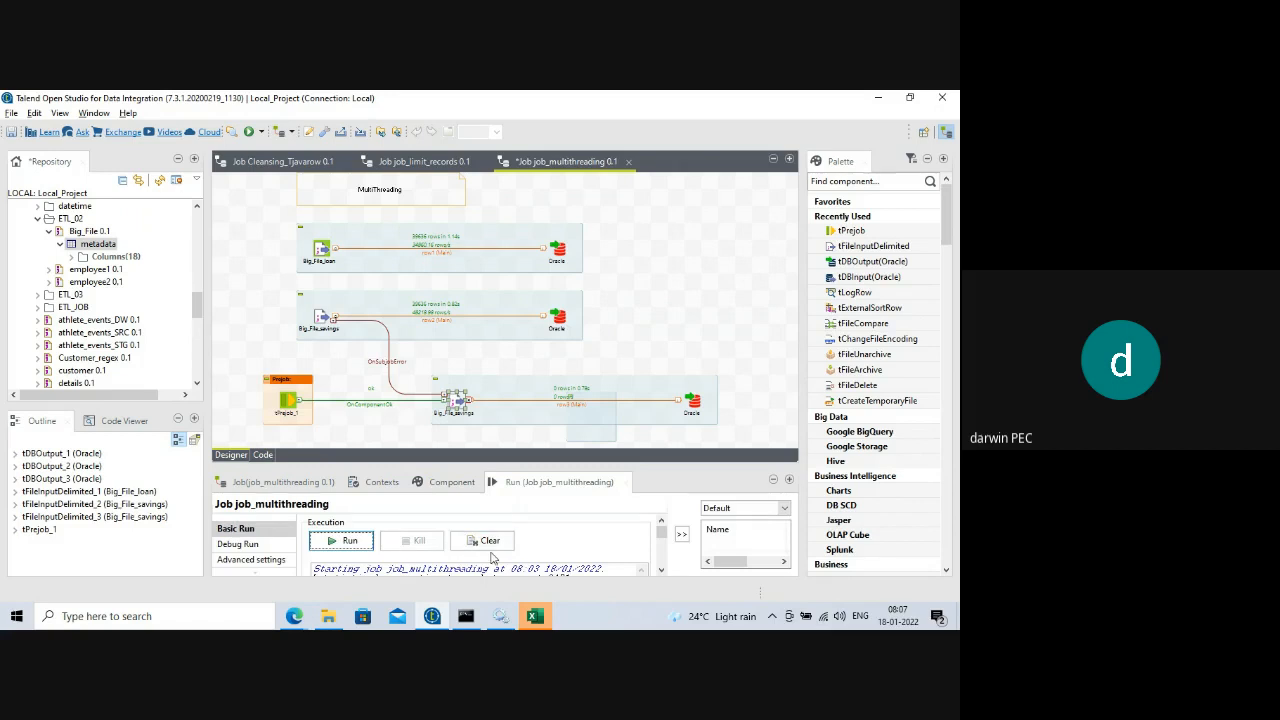
left_click(350, 541)
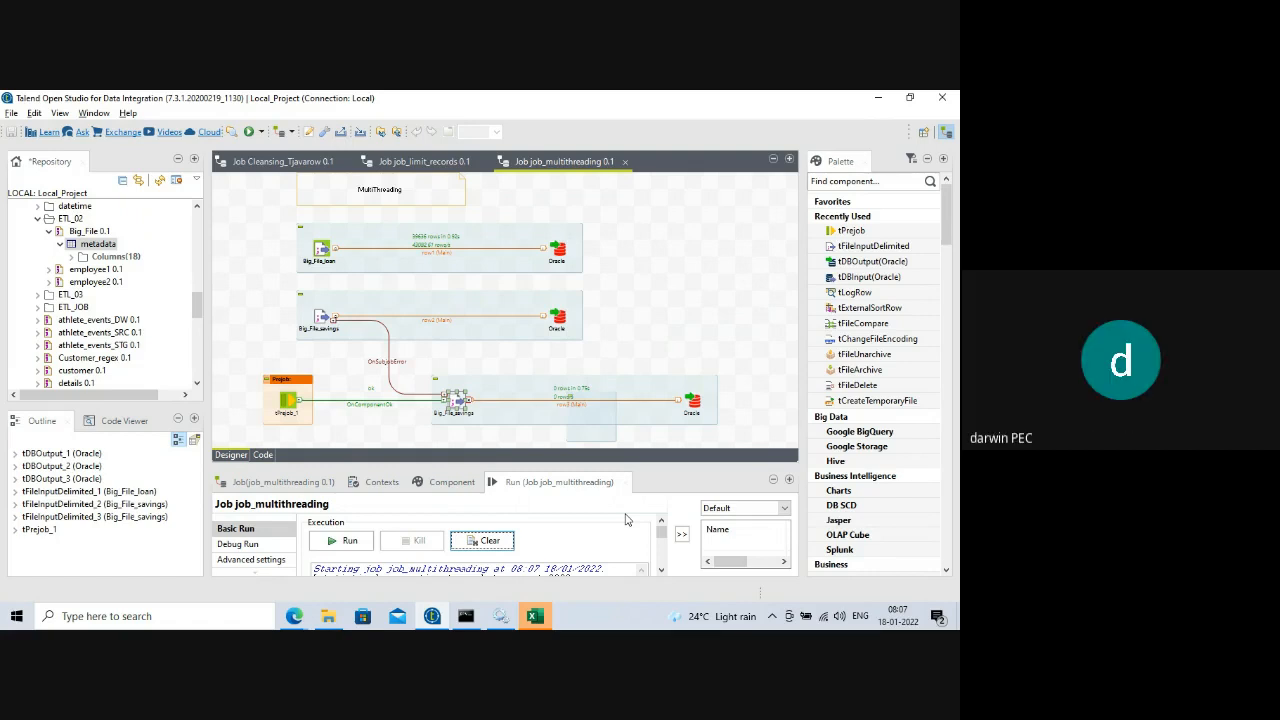
- Delete the tPrejob_1 component and the On Subjob Error trigger between the two Big_File_savings inputs
left_click(297, 404)
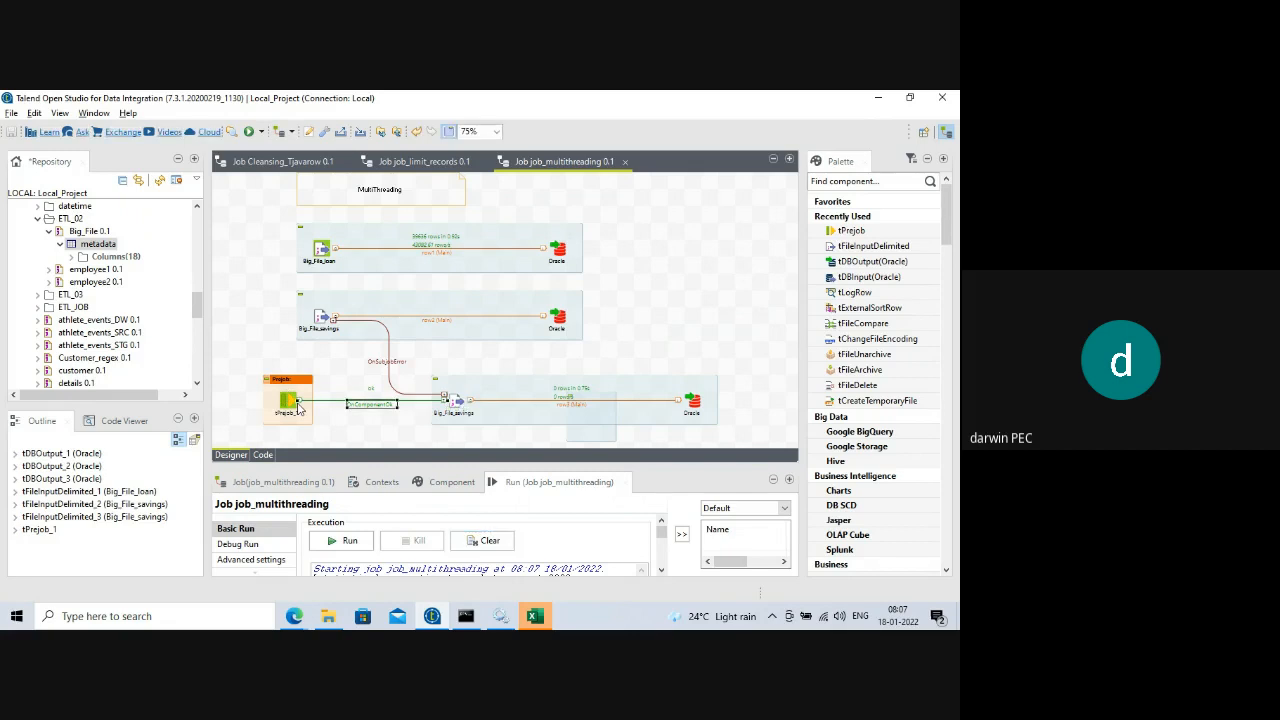
left_click(289, 397)
key("Delete")
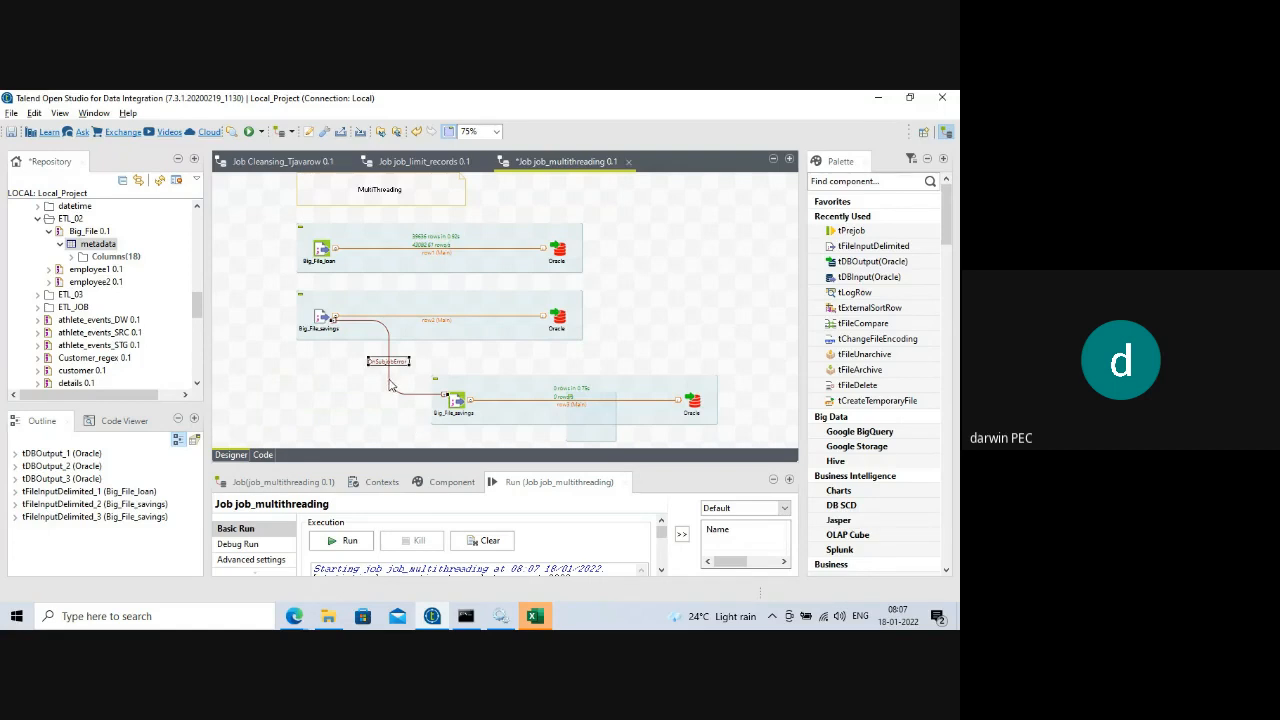
key("Delete")
- Set the bottom Big_File_savings input's file to E:/ETL_DATA/data/practicefiles/file2.csv and align its subjob under the other two
left_click(455, 402)
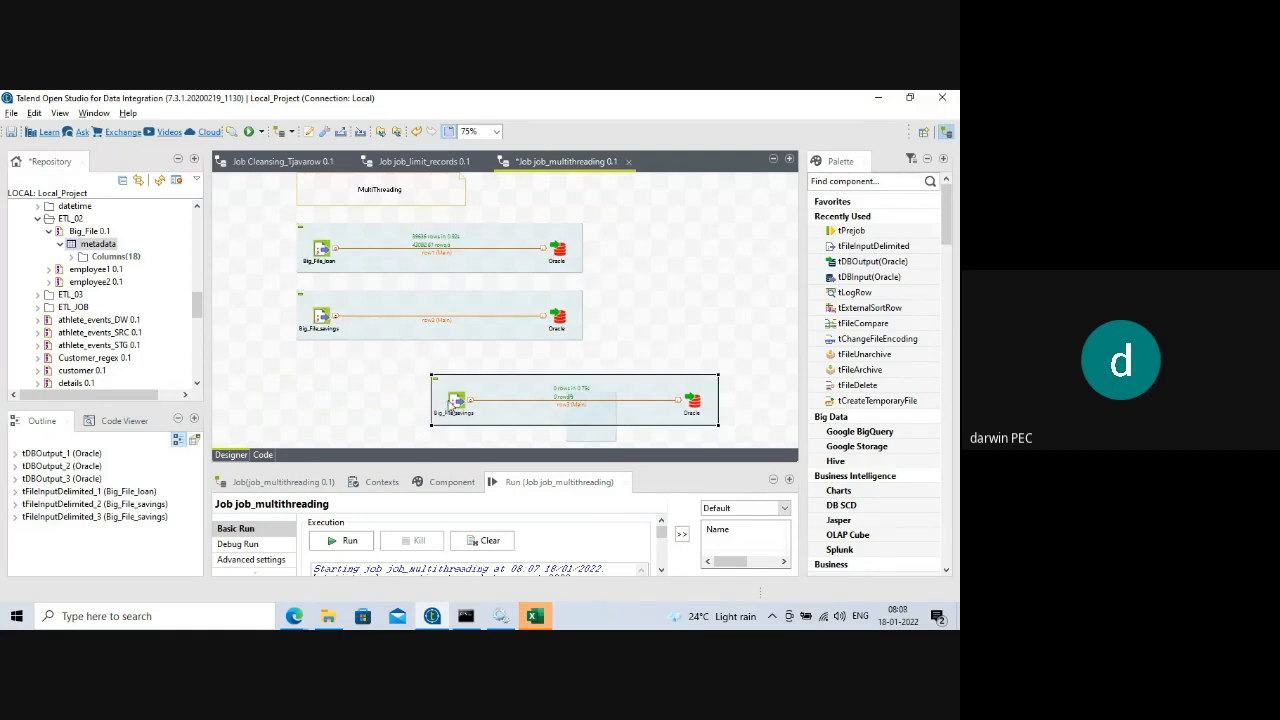
double_click(455, 402)
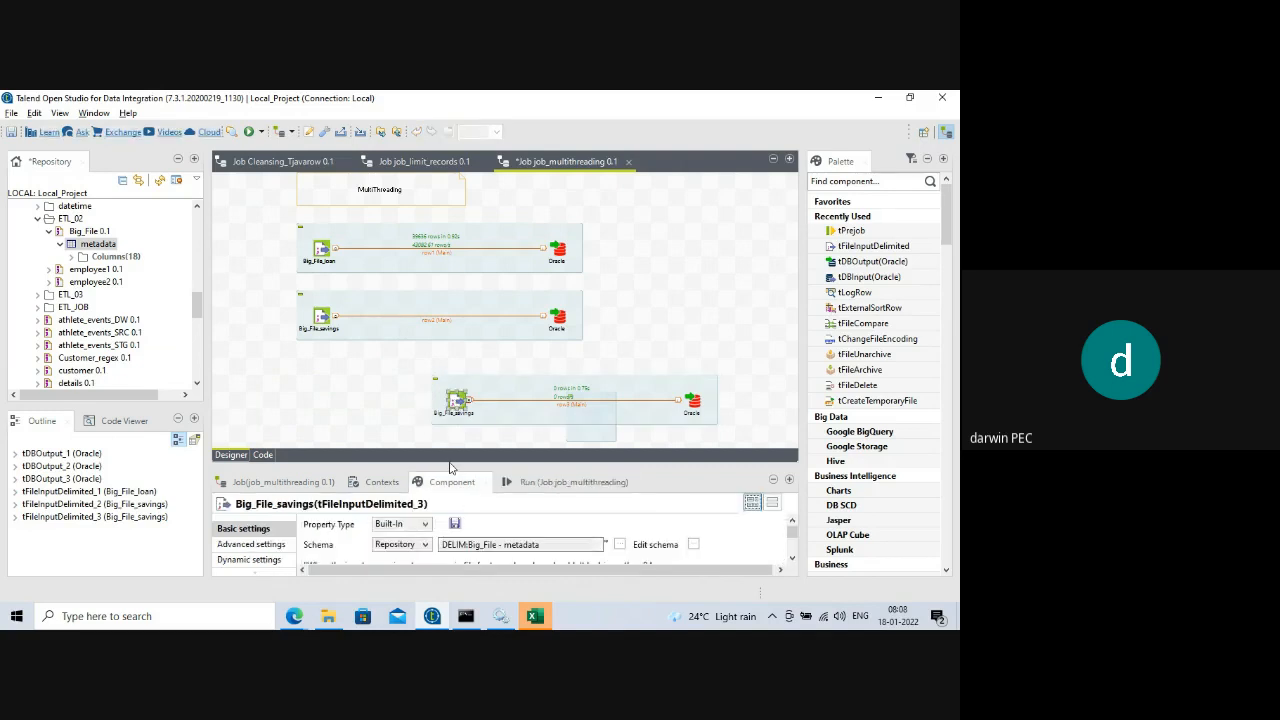
left_click_drag(420, 466, 417, 346)
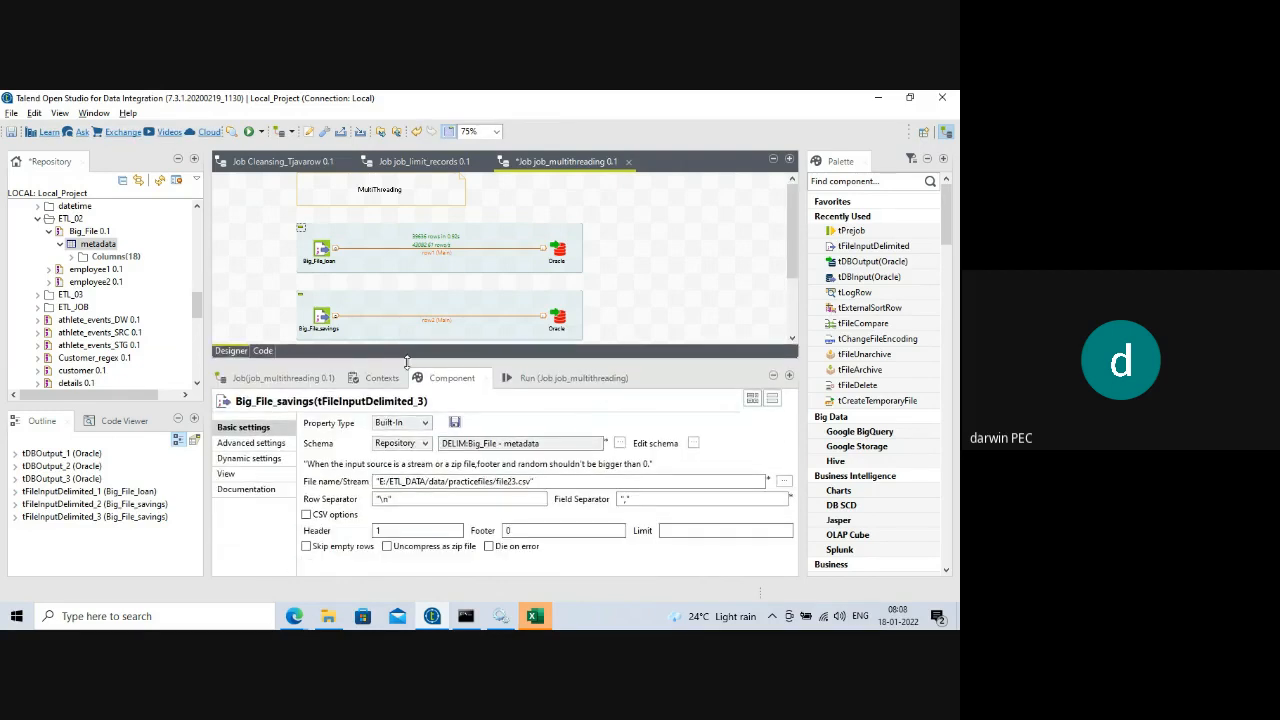
left_click(516, 481)
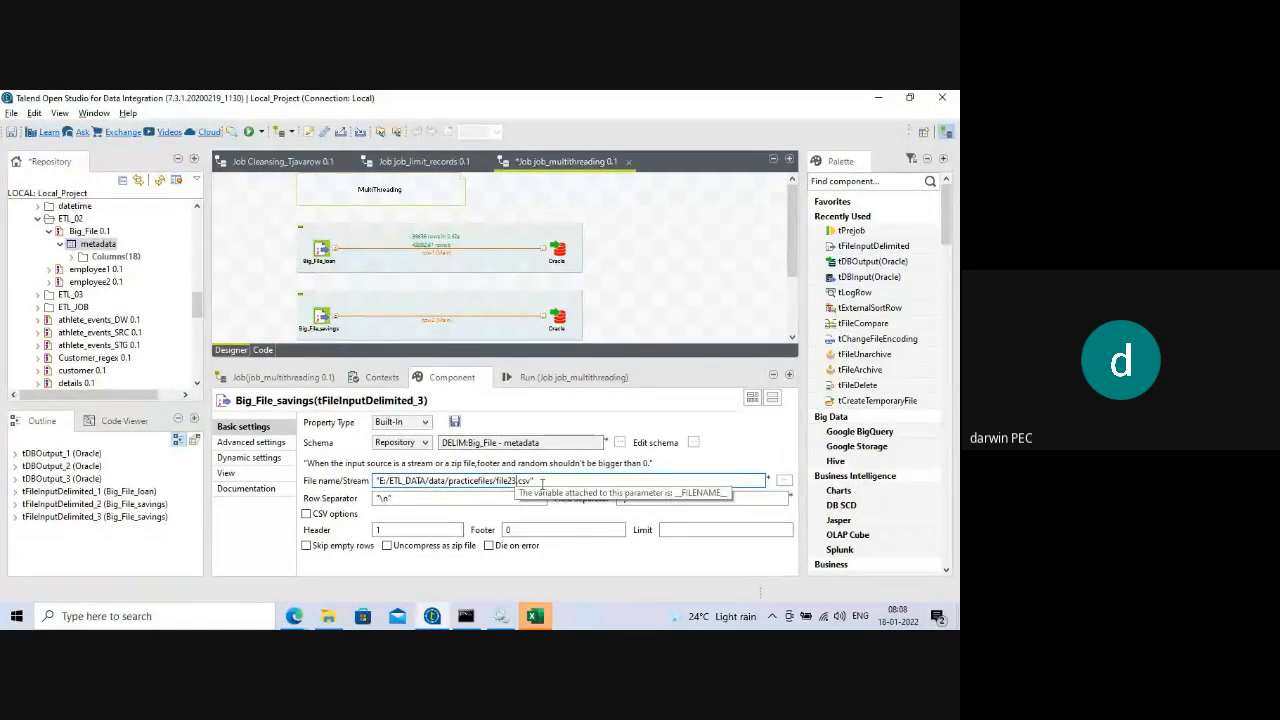
key("BackSpace")
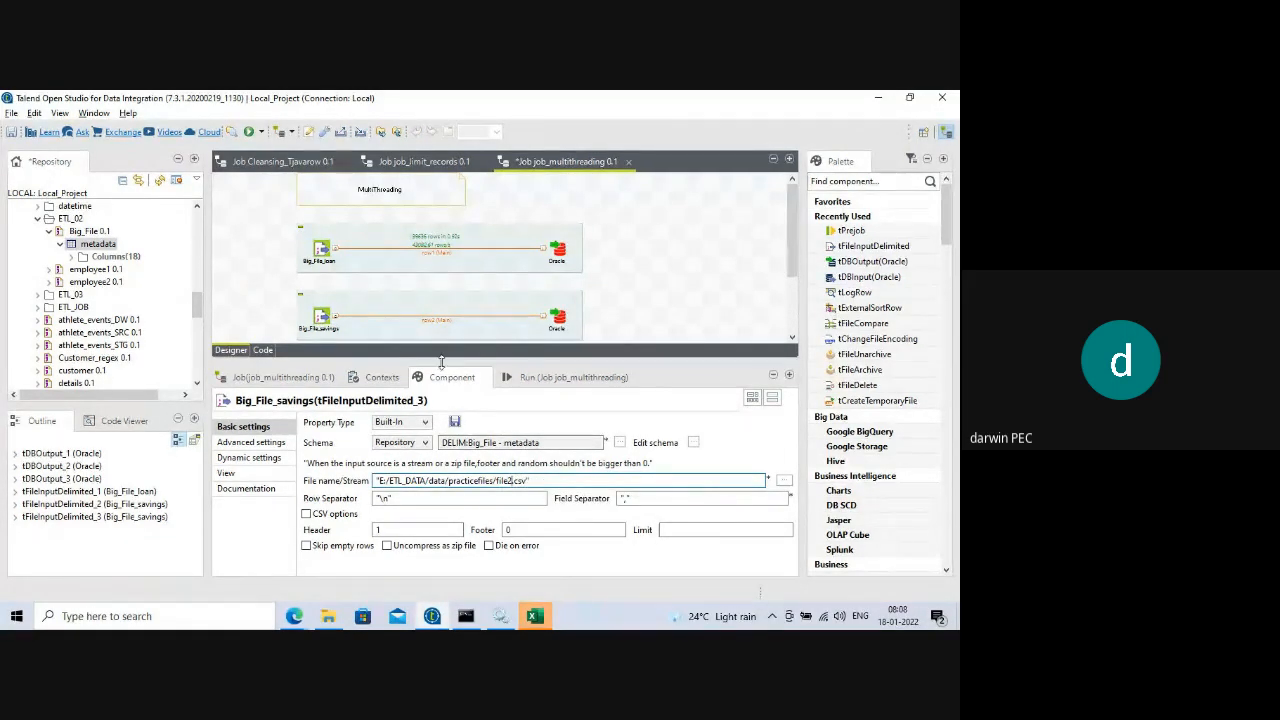
left_click_drag(441, 362, 441, 484)
left_click(513, 393)
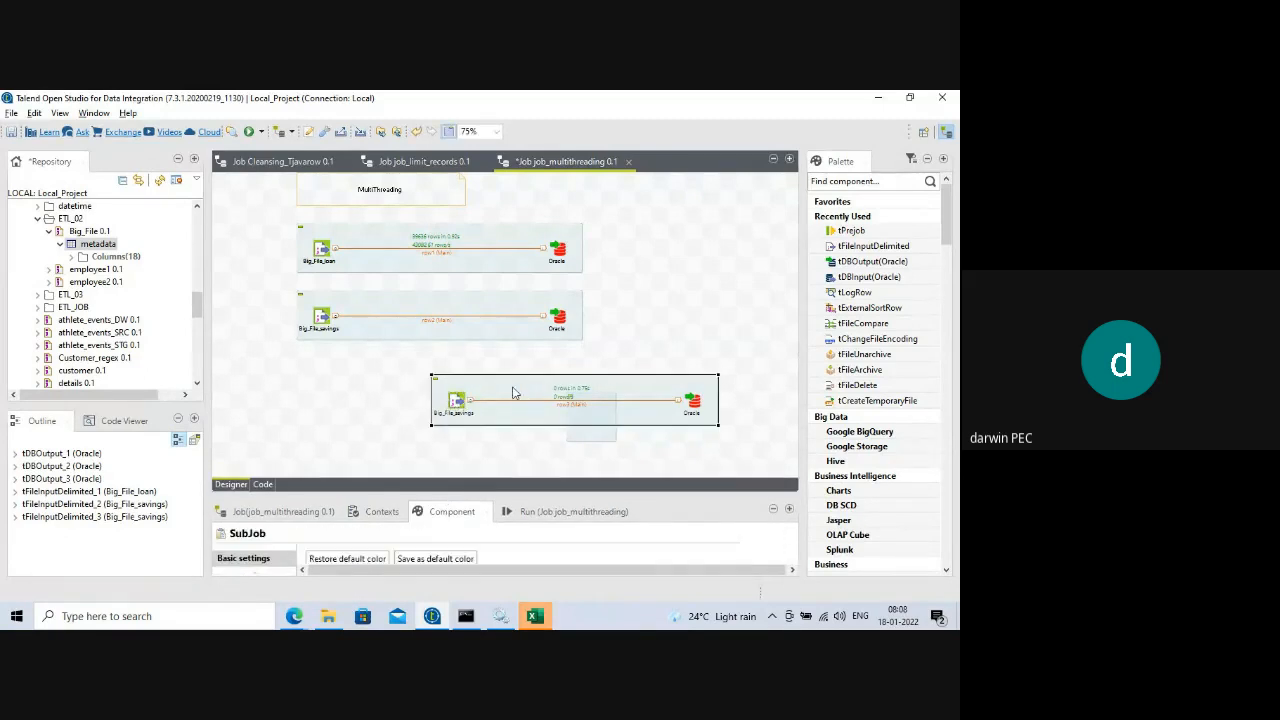
left_click_drag(513, 393, 372, 396)
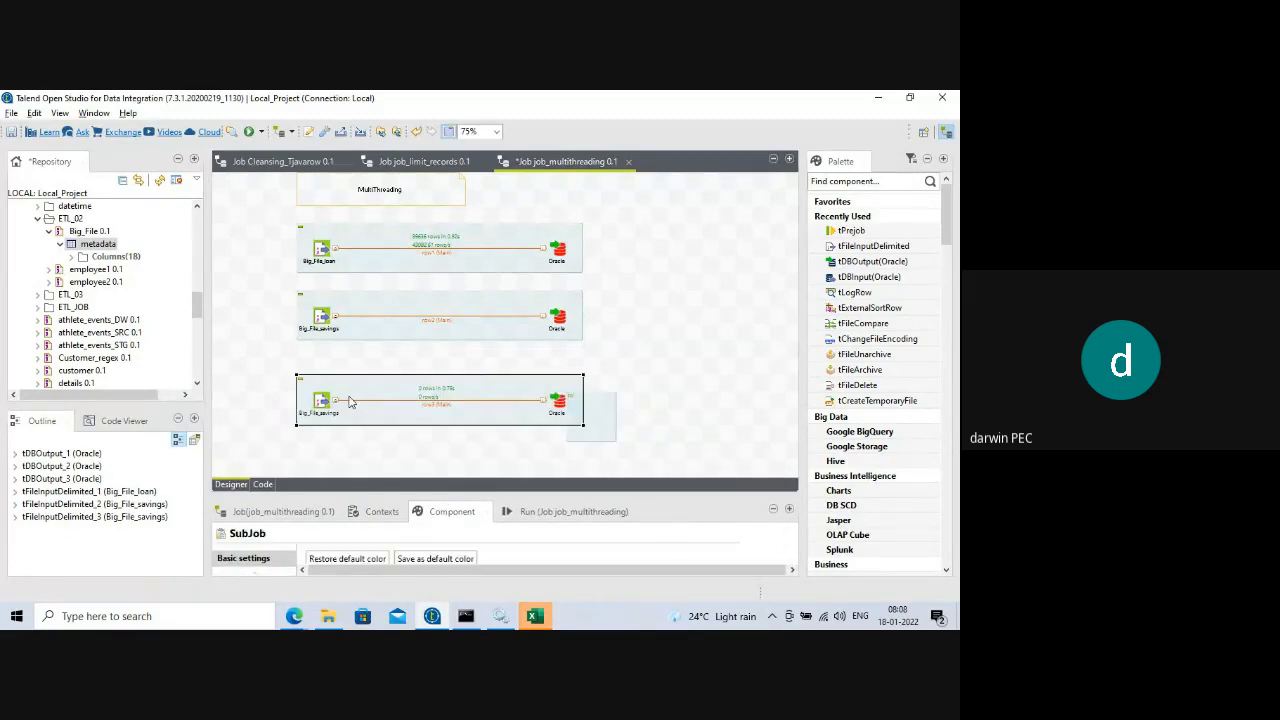
- Switch the Big_File_loan input's property type to Built-In and set its file to E:/ETL_DATA/data/practicefiles/file23.csv
left_click(320, 250)
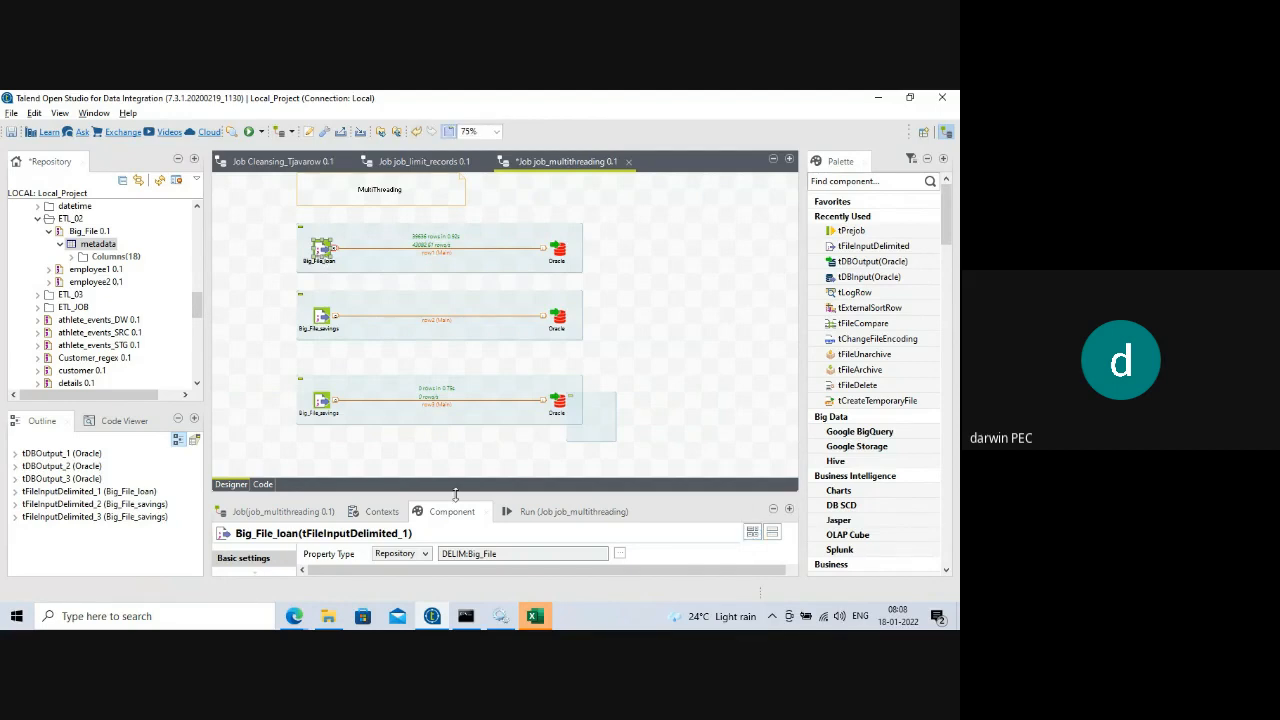
left_click_drag(455, 496, 456, 351)
left_click(514, 467)
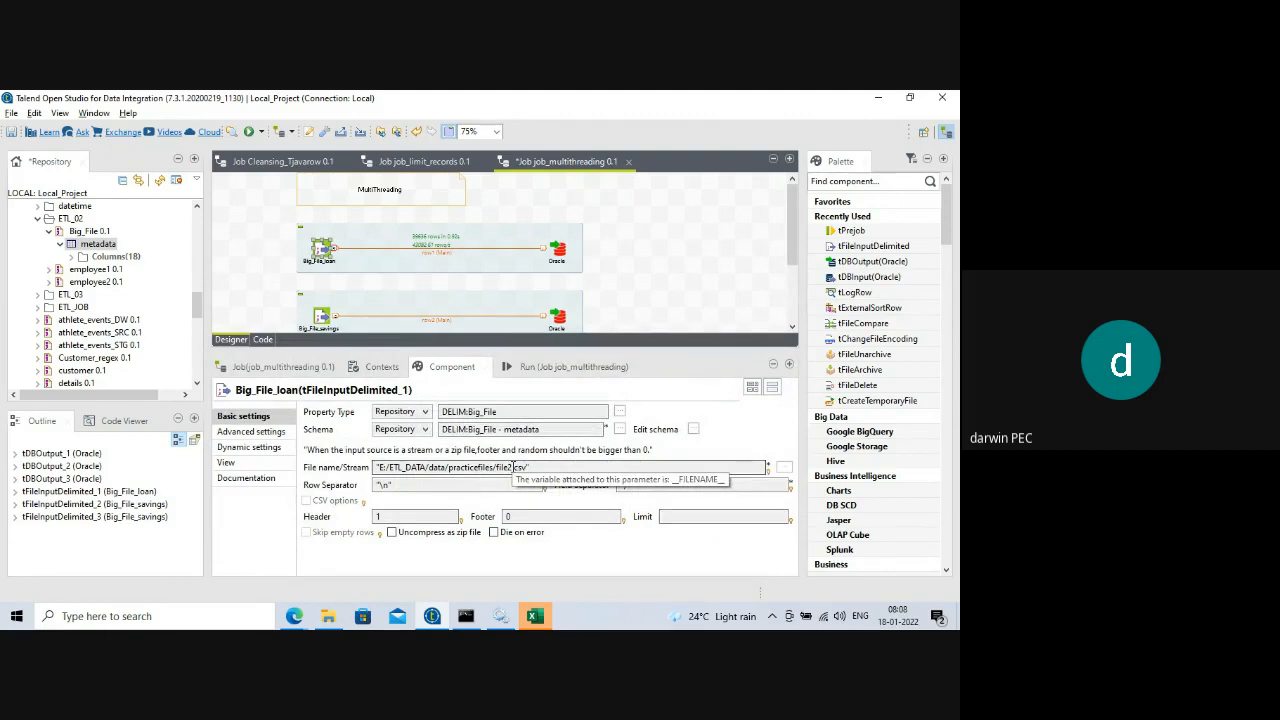
left_click(560, 372)
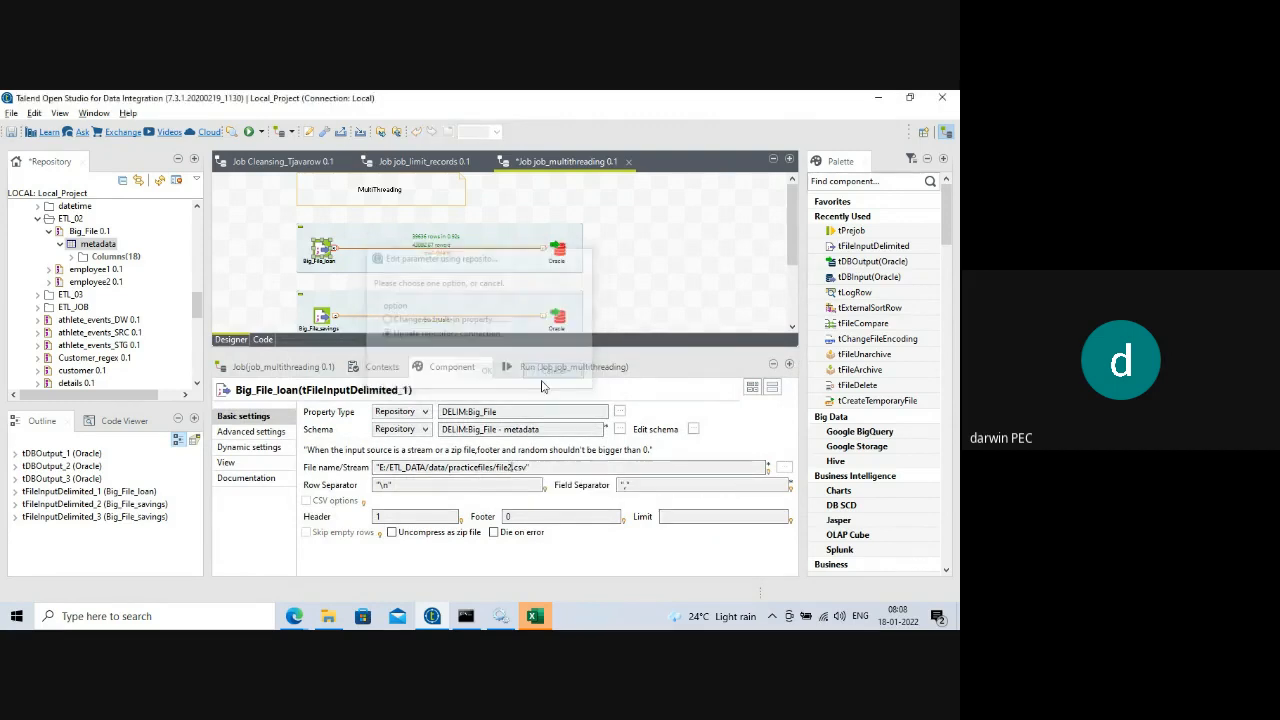
left_click(424, 411)
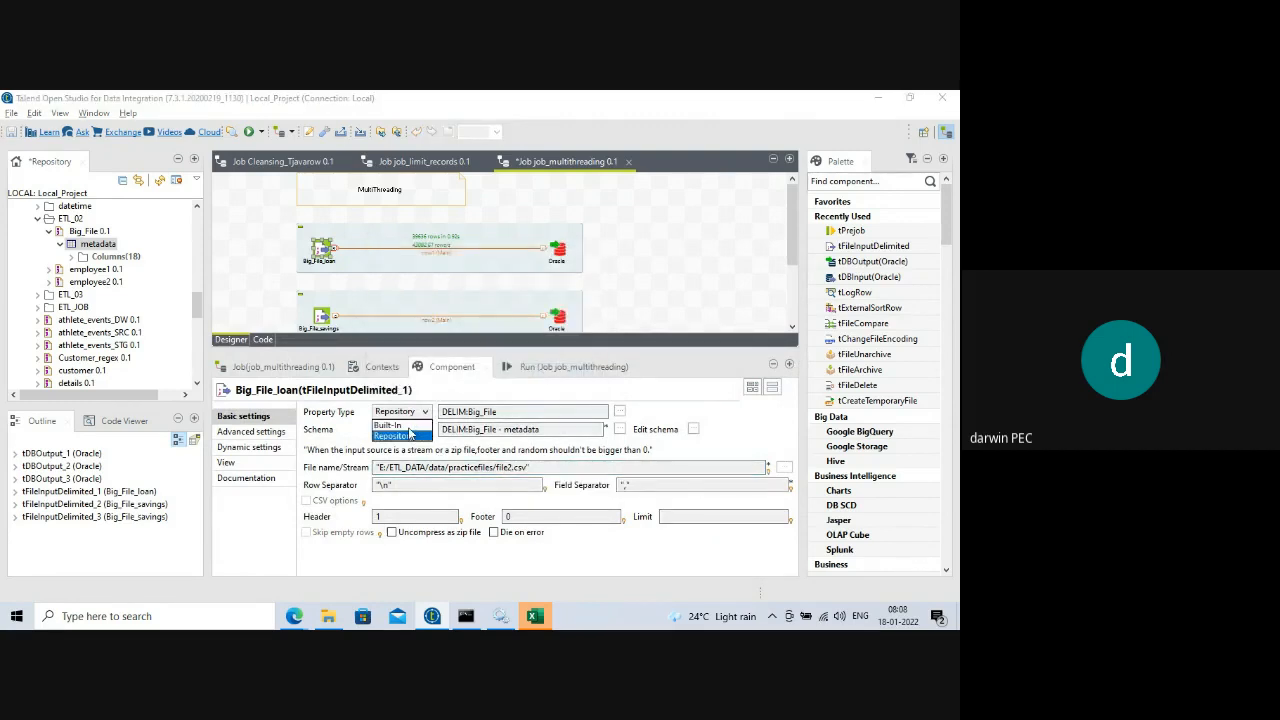
left_click(410, 434)
left_click(515, 470)
type("3")
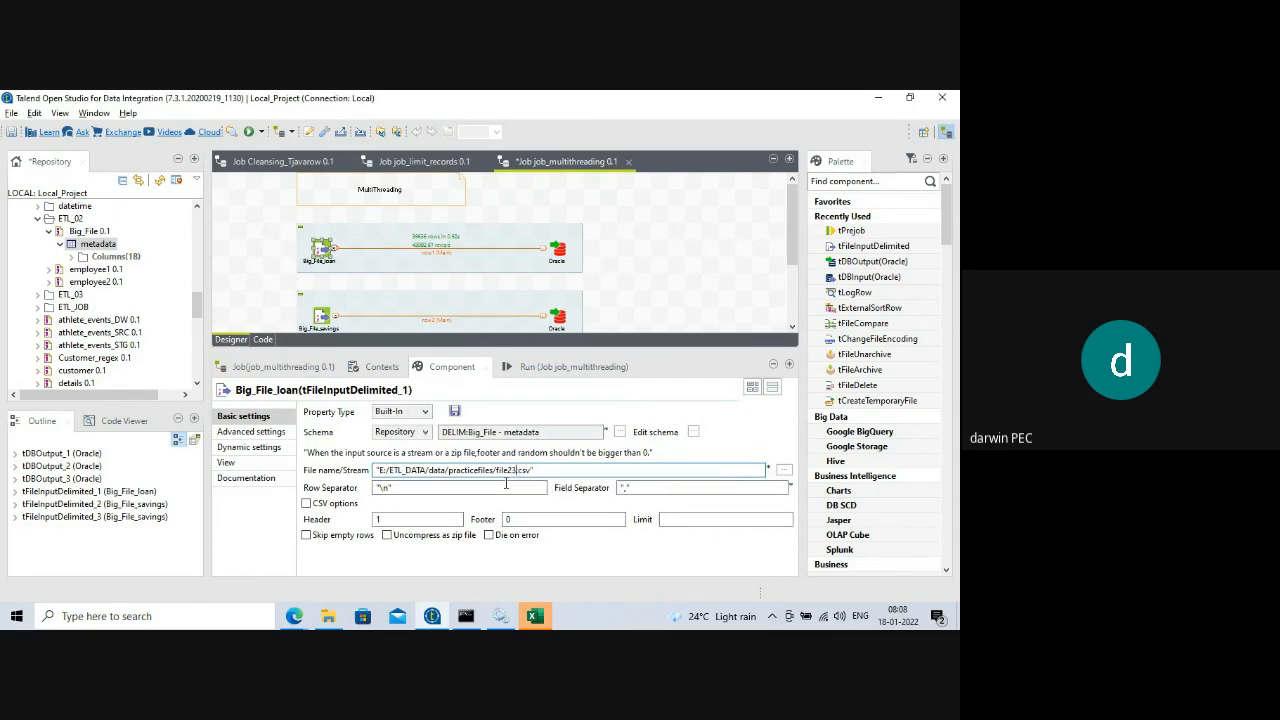
left_click_drag(510, 350, 395, 489)
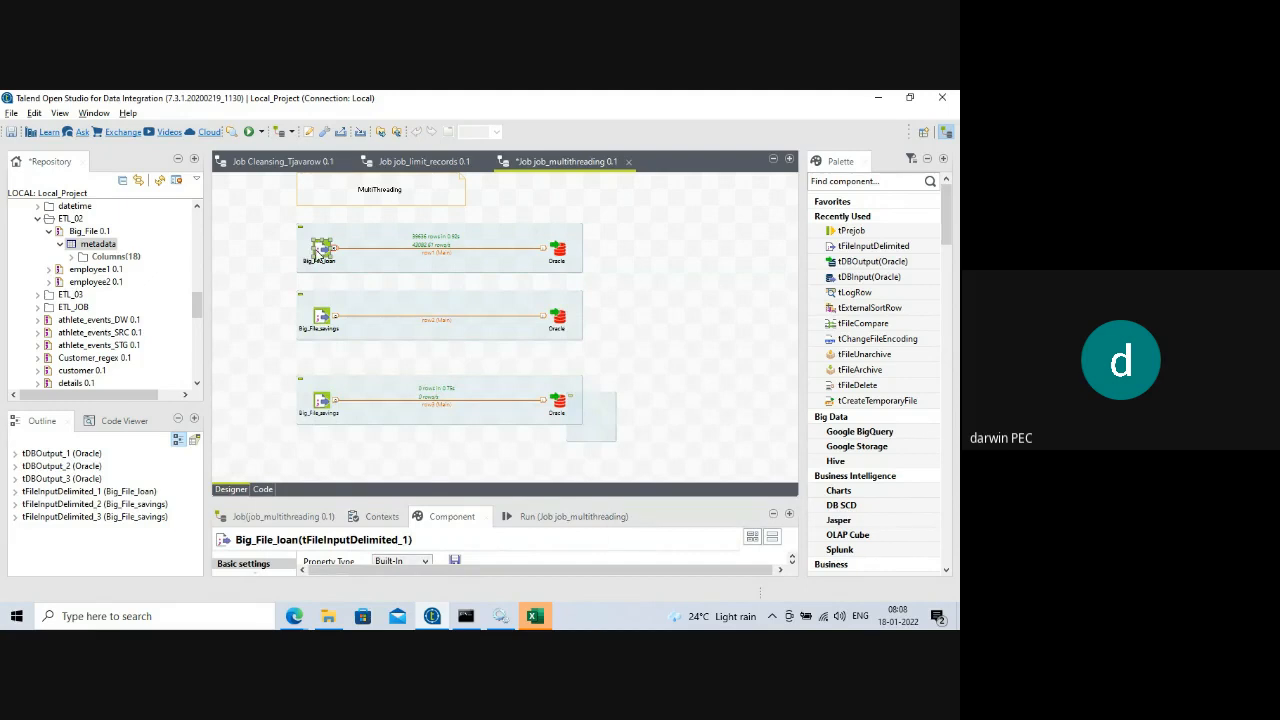
- Add an On Subjob Error trigger from the Big_File_loan input to the Big_File_savings input of the second subjob
right_click(317, 254)
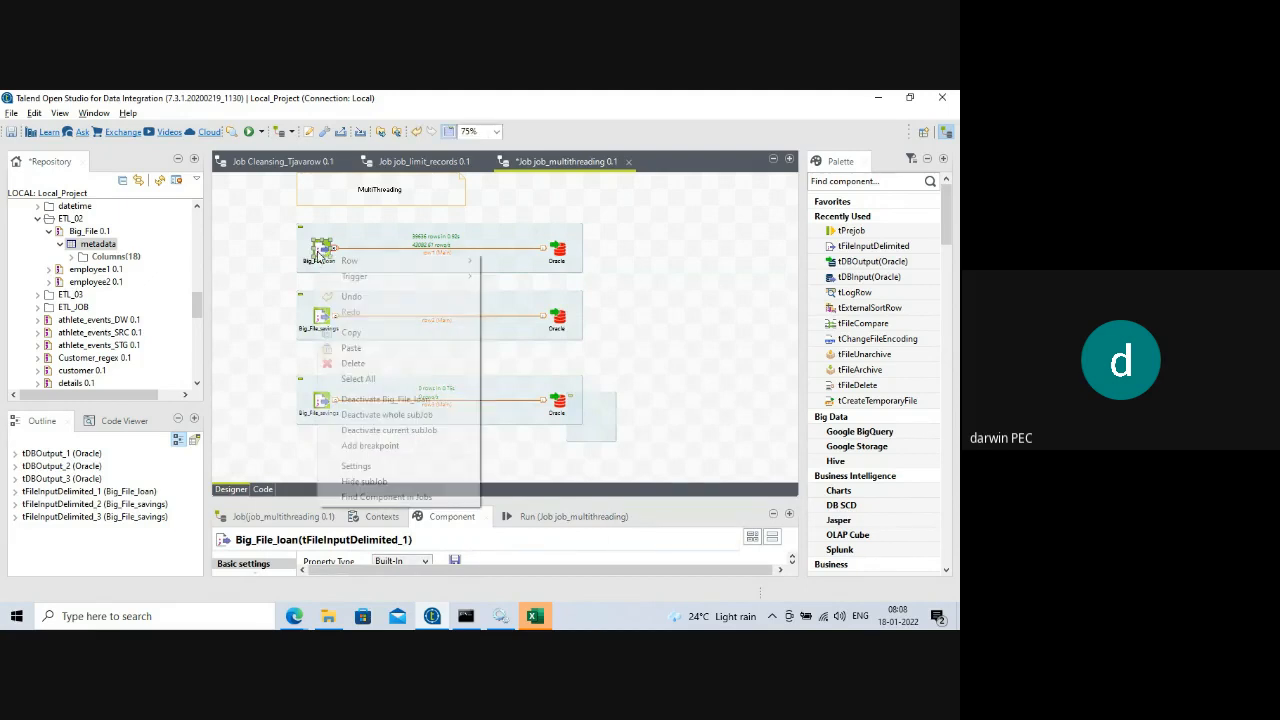
mouse_move(469, 285)
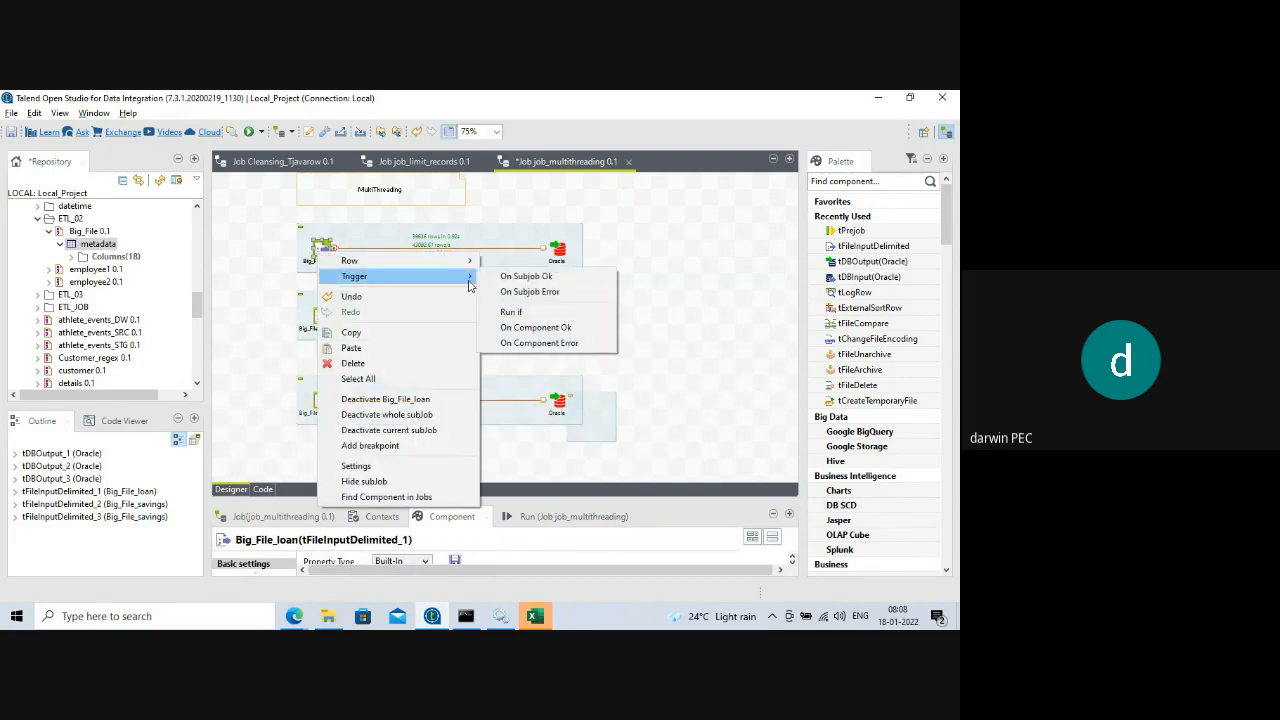
left_click(529, 291)
left_click(320, 316)
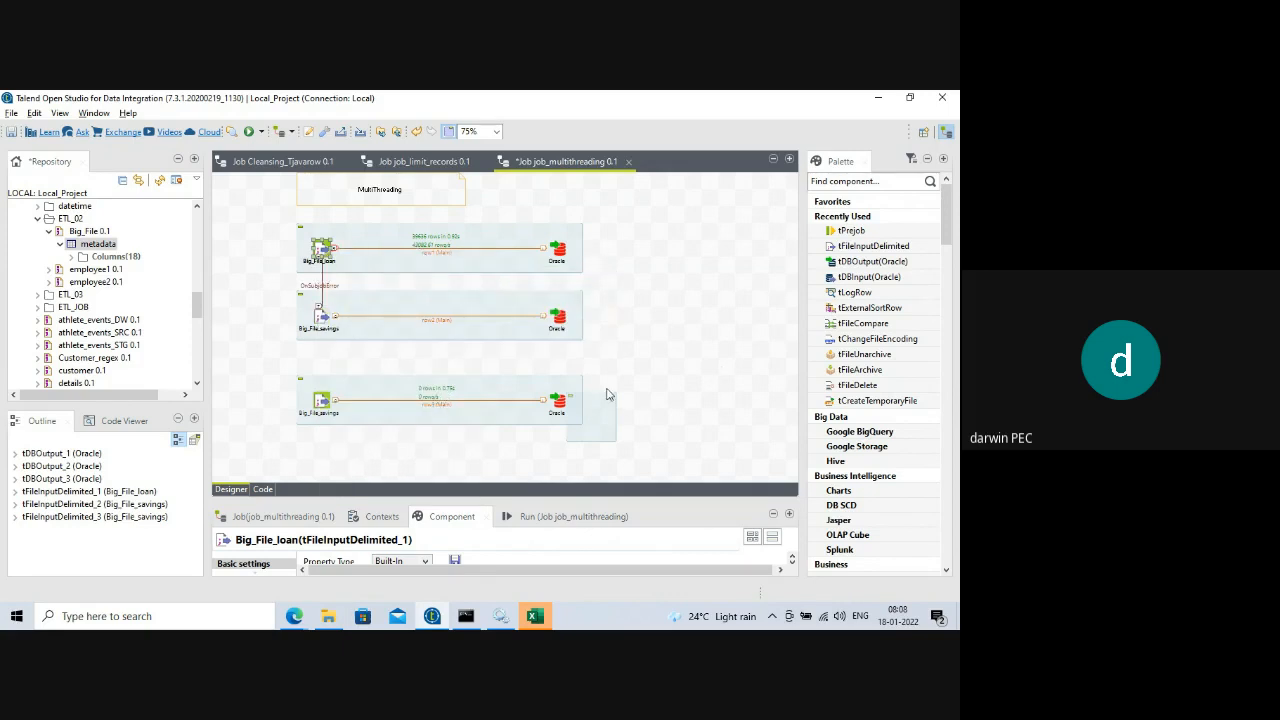
- Set the design canvas zoom to 100% and run job_multithreading with the Big_File_loan error trigger in place
left_click_drag(507, 483, 505, 443)
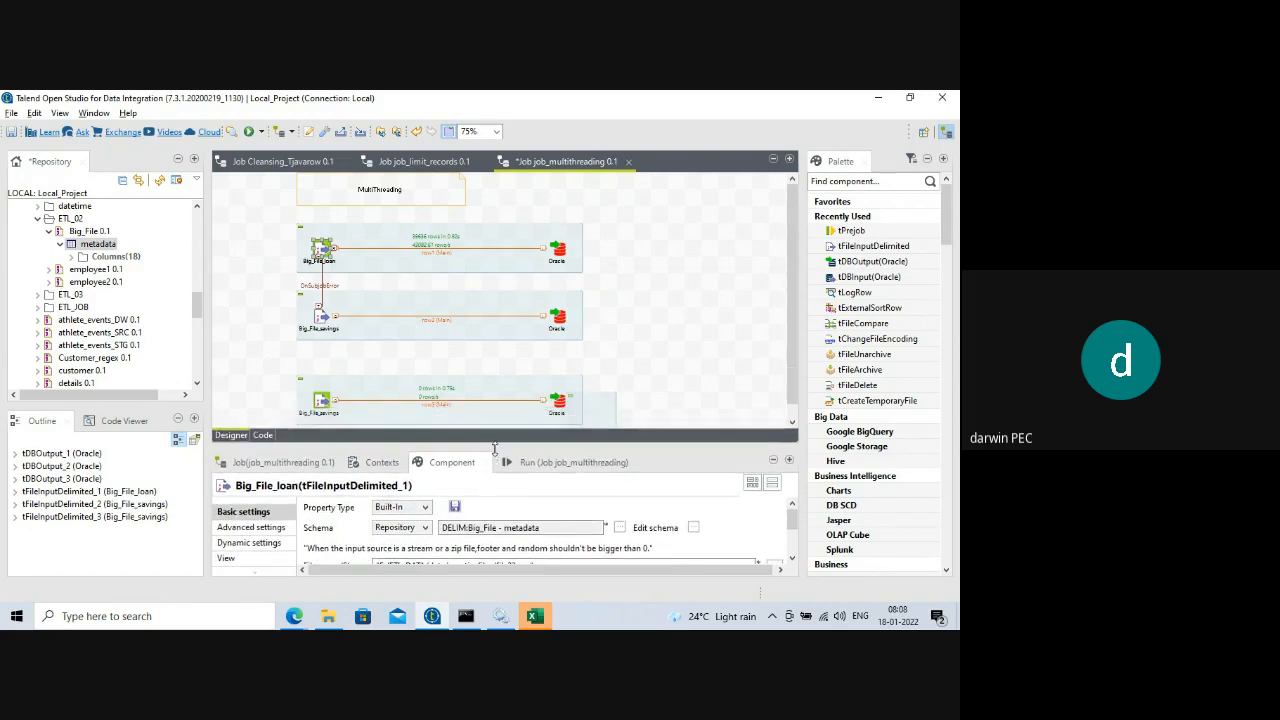
left_click(559, 466)
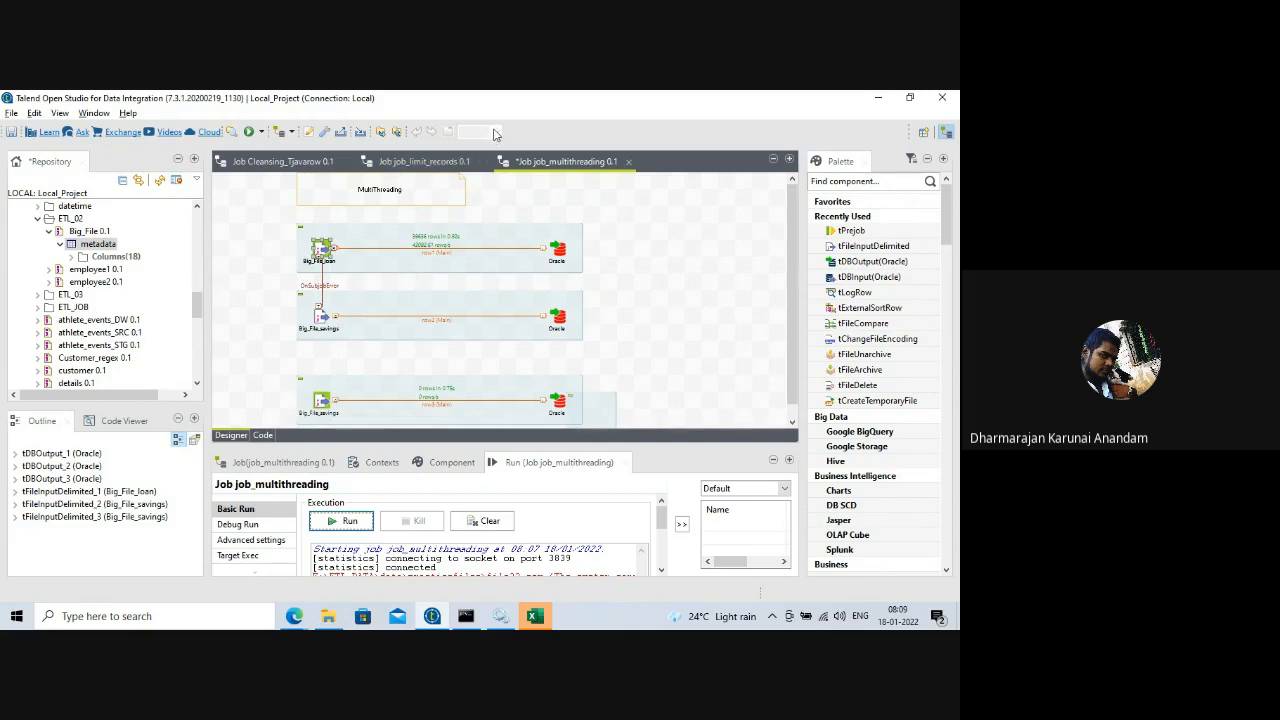
left_click(745, 372)
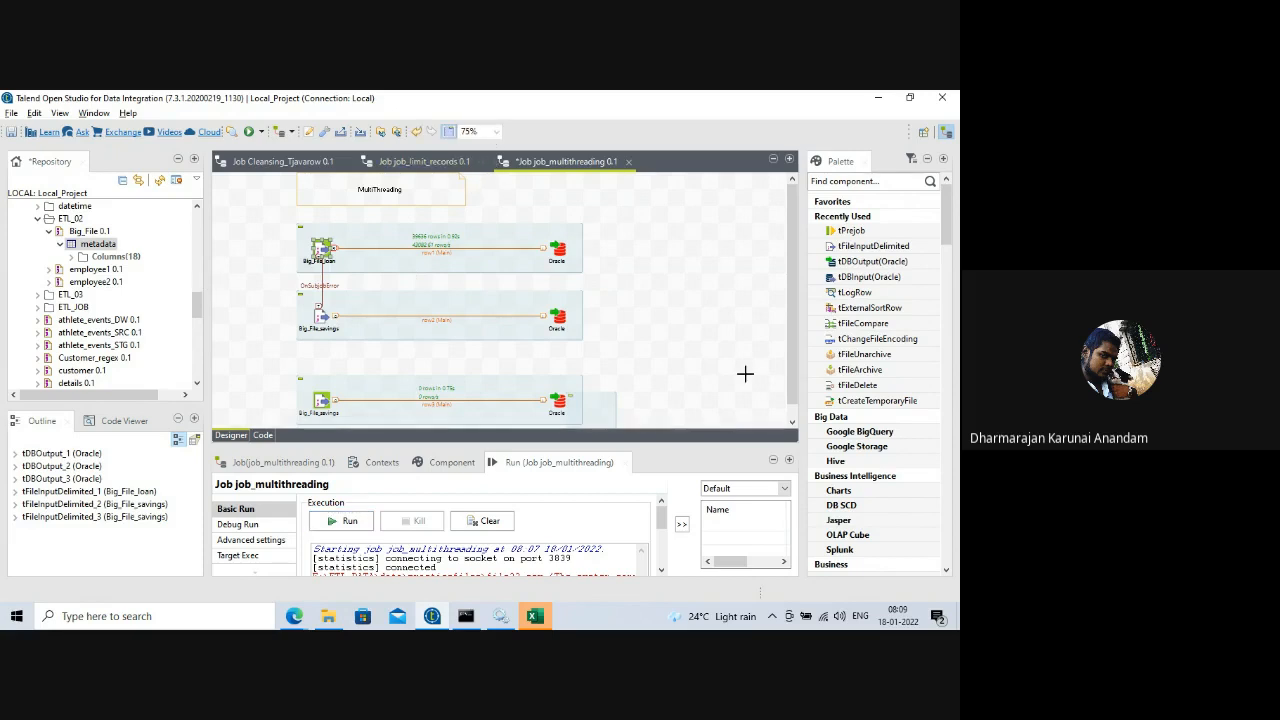
left_click(494, 132)
left_click(474, 204)
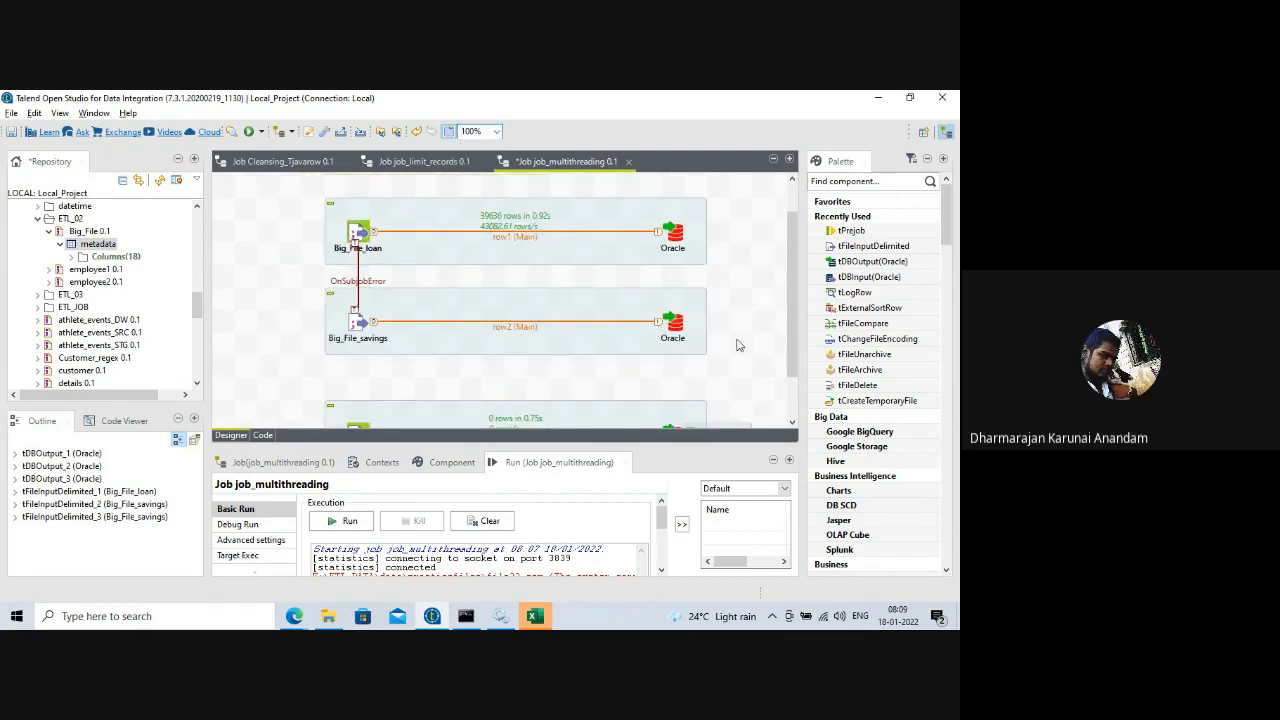
left_click_drag(787, 269, 788, 289)
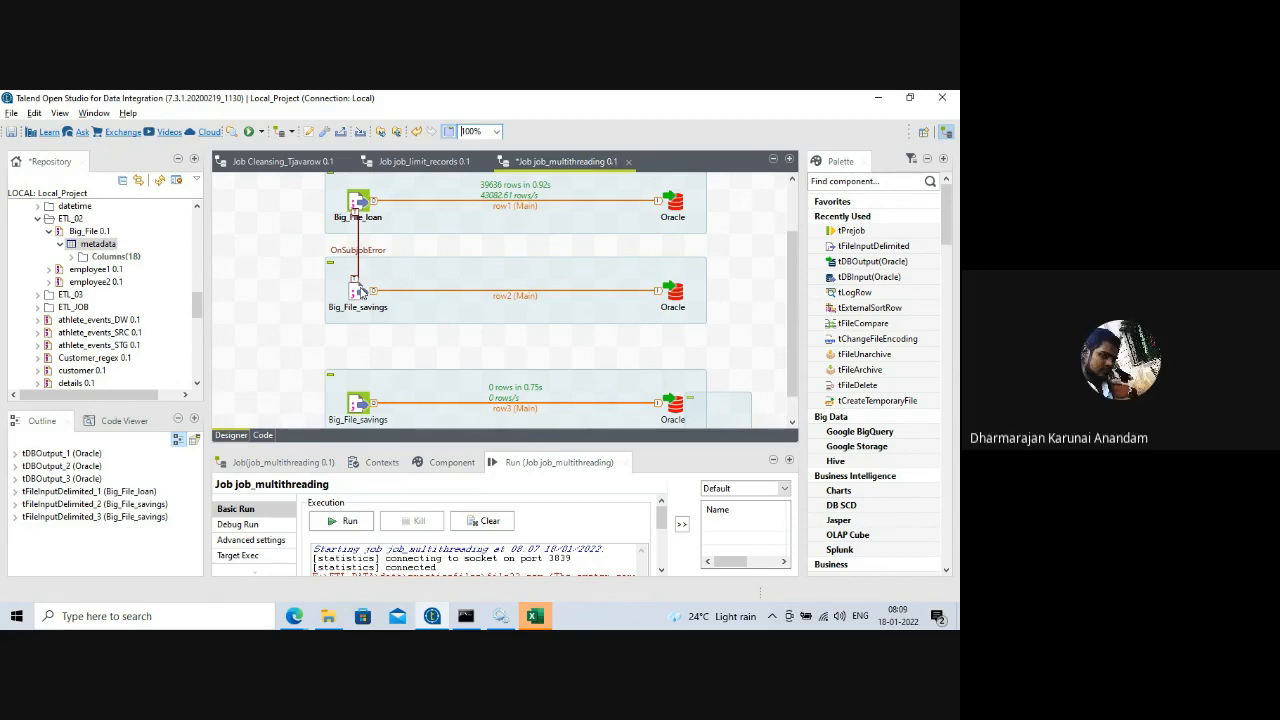
left_click(487, 530)
left_click(350, 522)
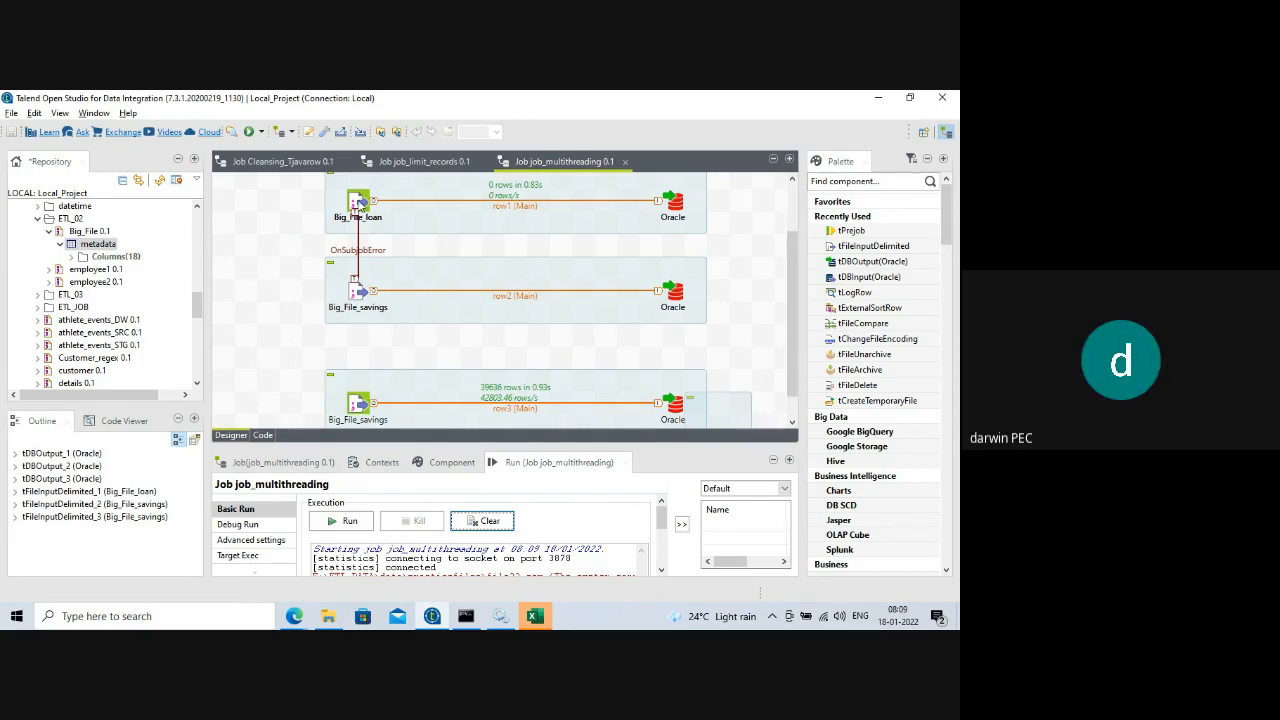
- Check the file path in the basic settings of the Big_File_loan input against the run statistics on the canvas
left_click(360, 202)
mouse_move(497, 445)
left_mouse_down()
mouse_move(478, 329)
mouse_move(480, 455)
left_mouse_up()
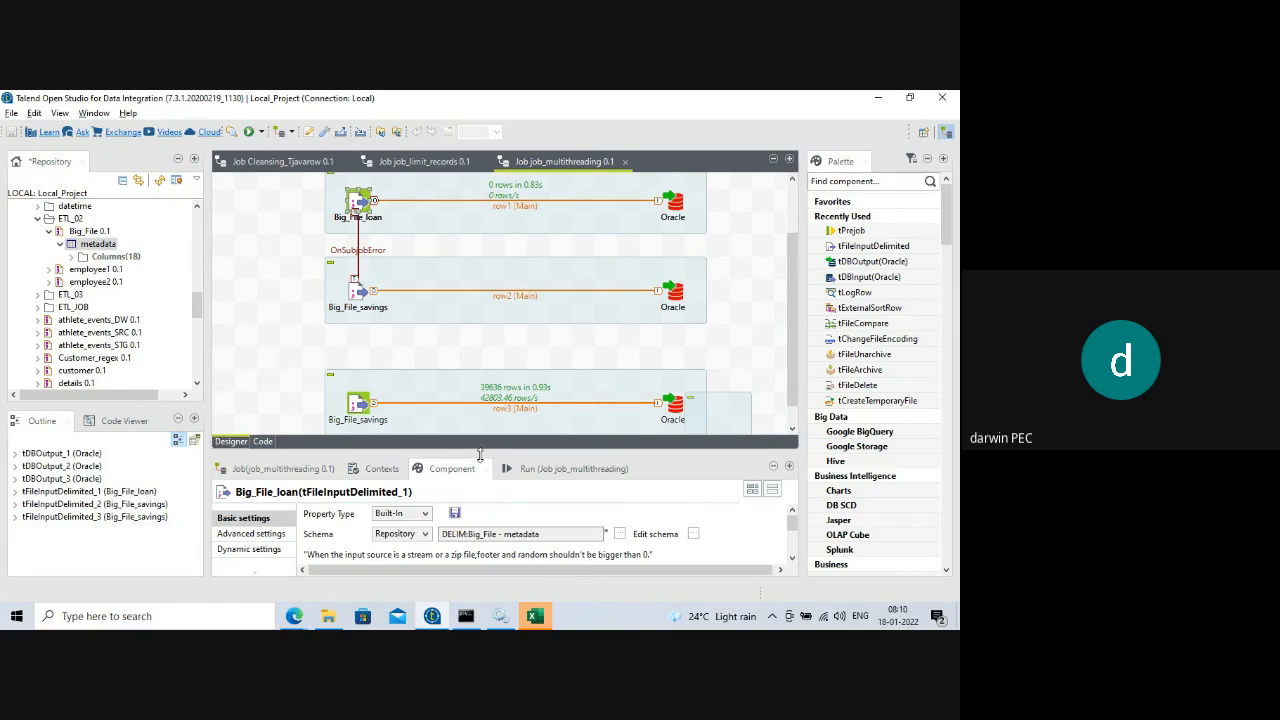
left_click_drag(480, 455, 486, 313)
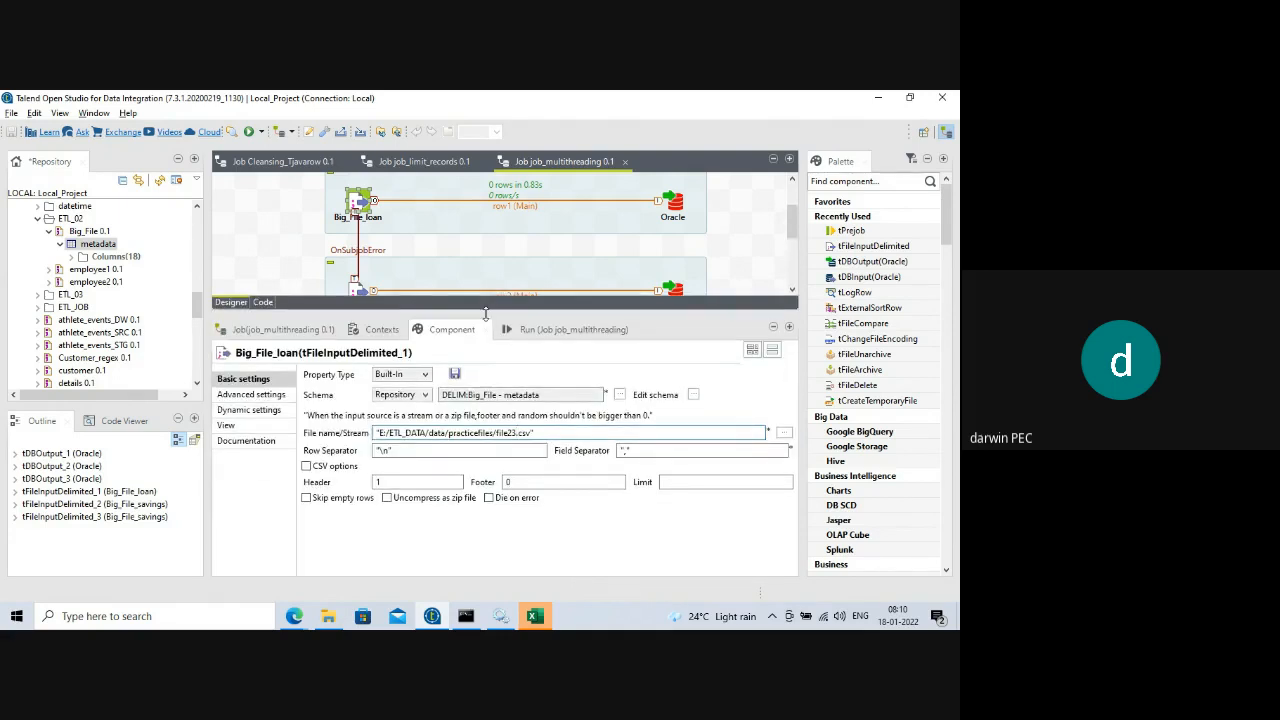
left_click_drag(485, 313, 491, 526)
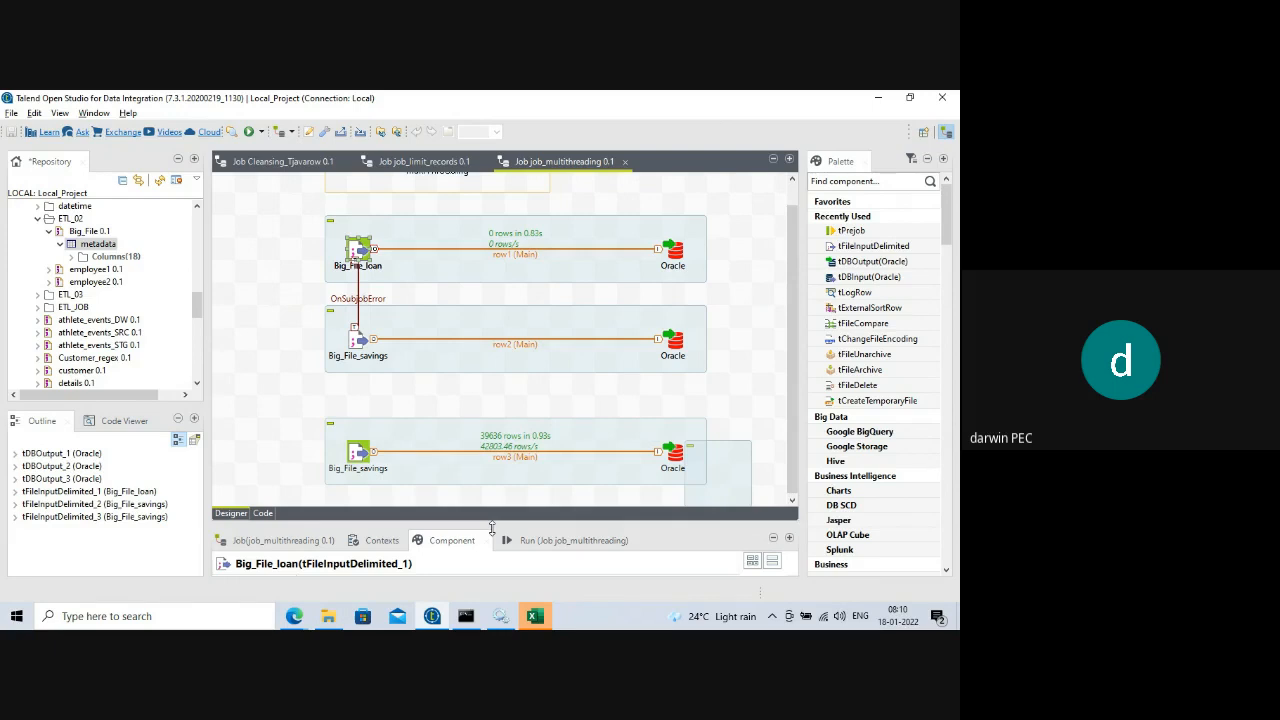
left_click_drag(491, 527, 491, 386)
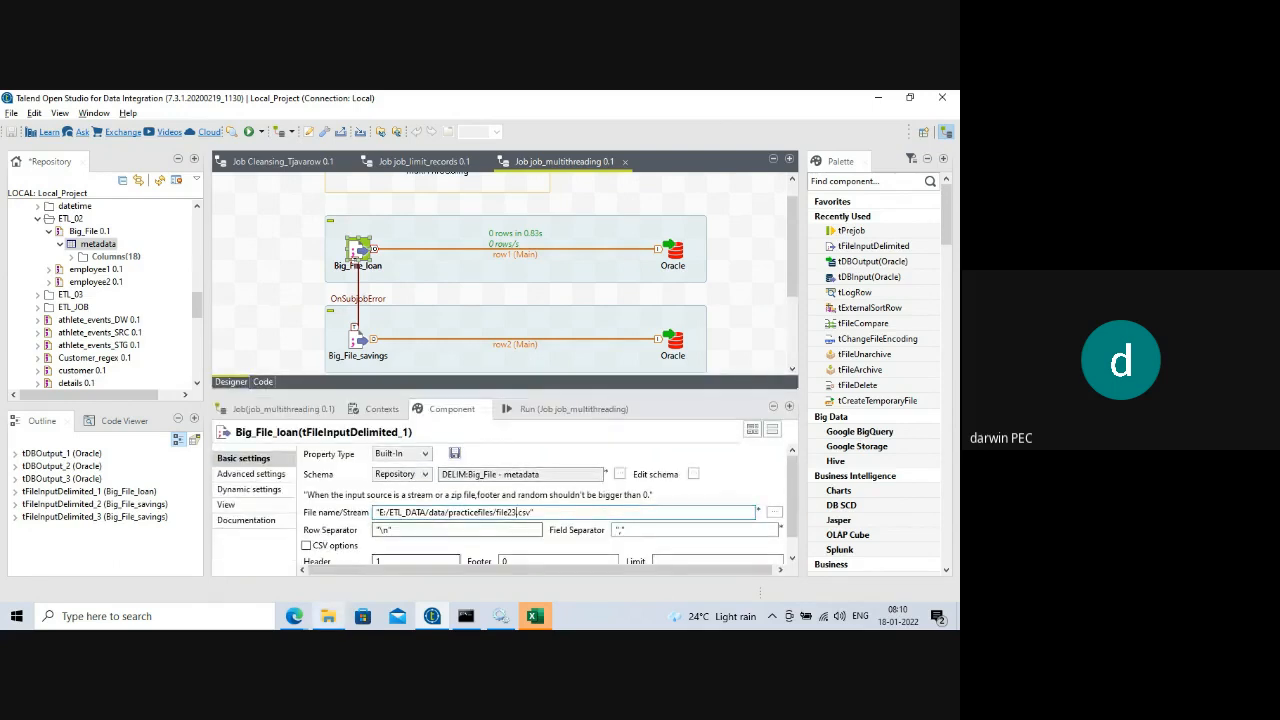
key("alt+Tab")
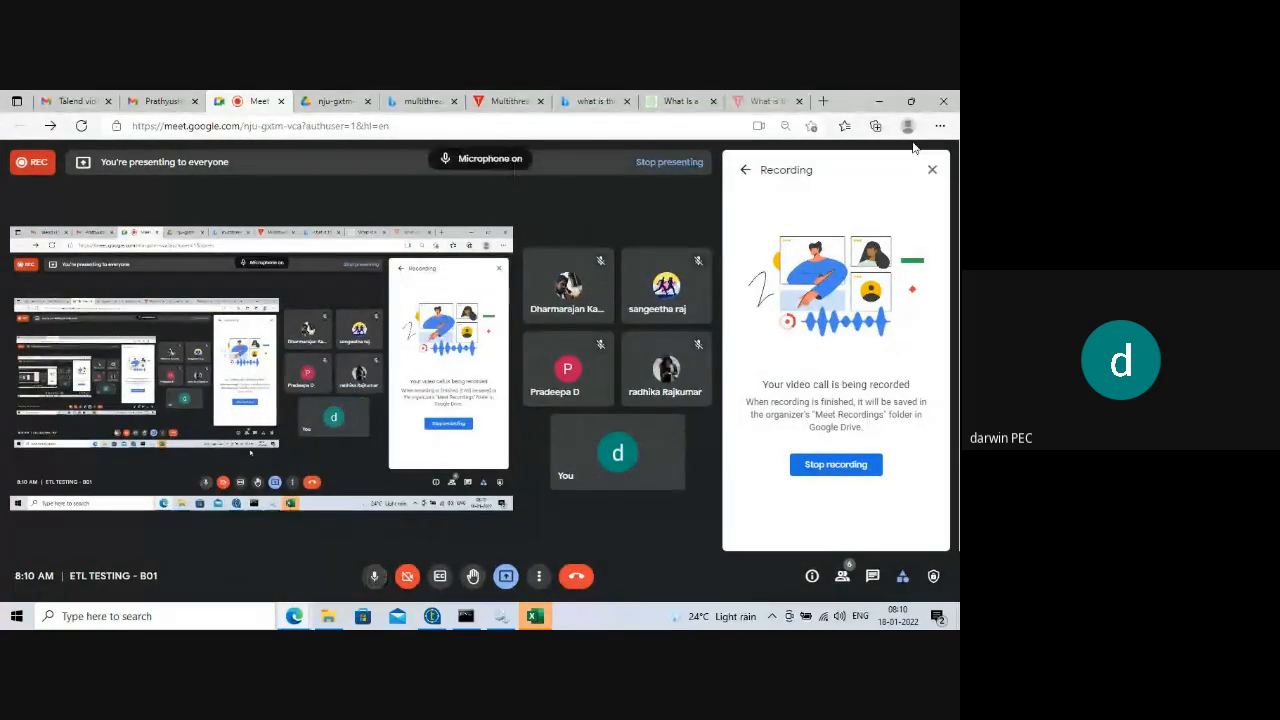
left_click(879, 101)
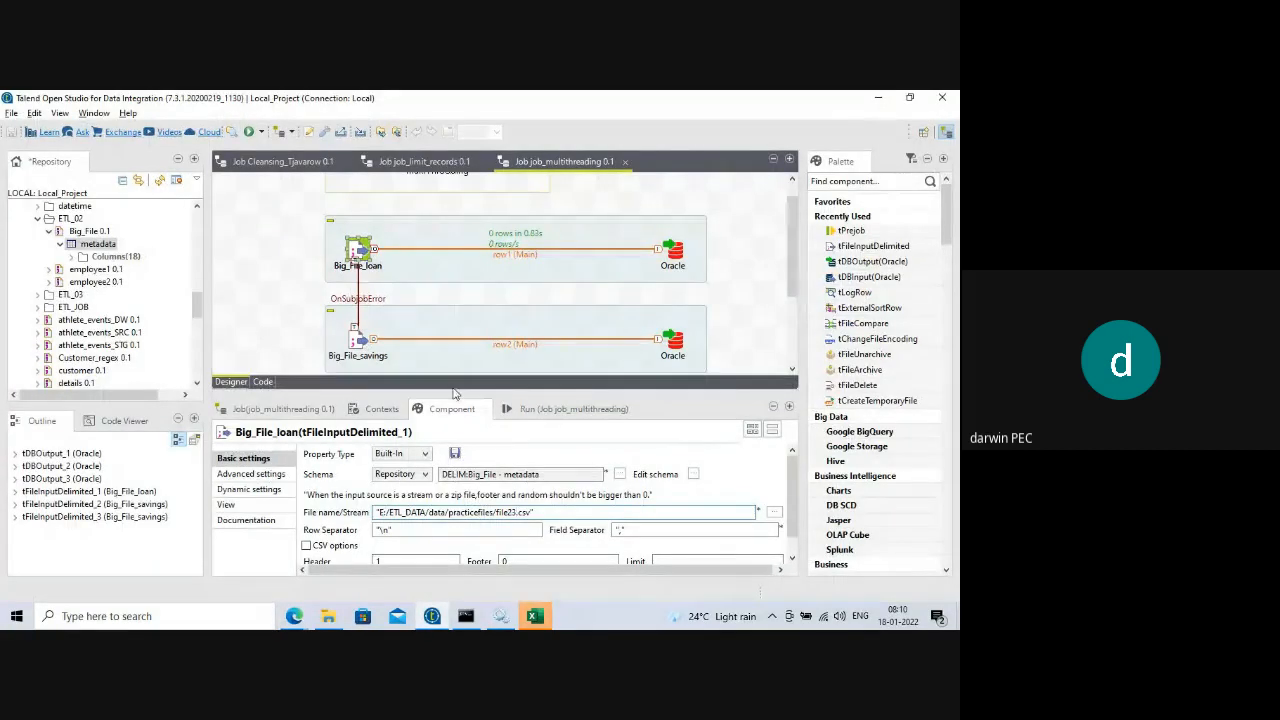
left_click_drag(455, 386, 456, 502)
left_click_drag(794, 308, 796, 332)
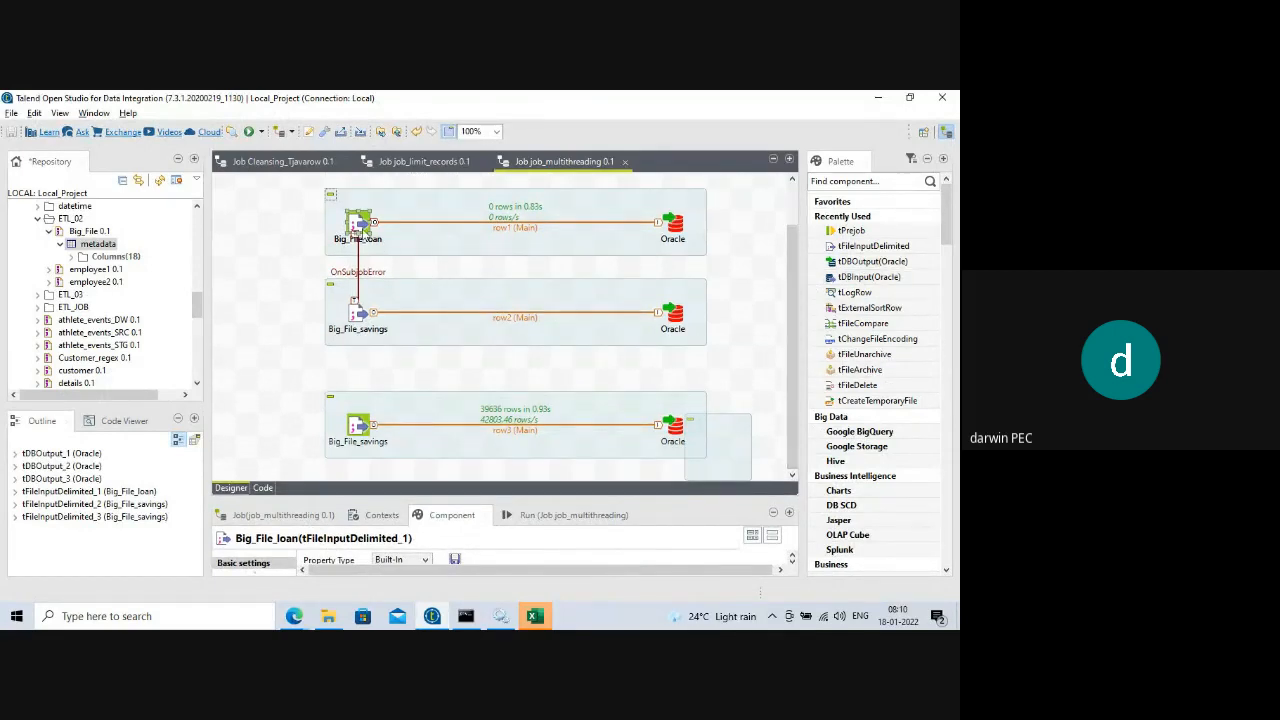
double_click(361, 233)
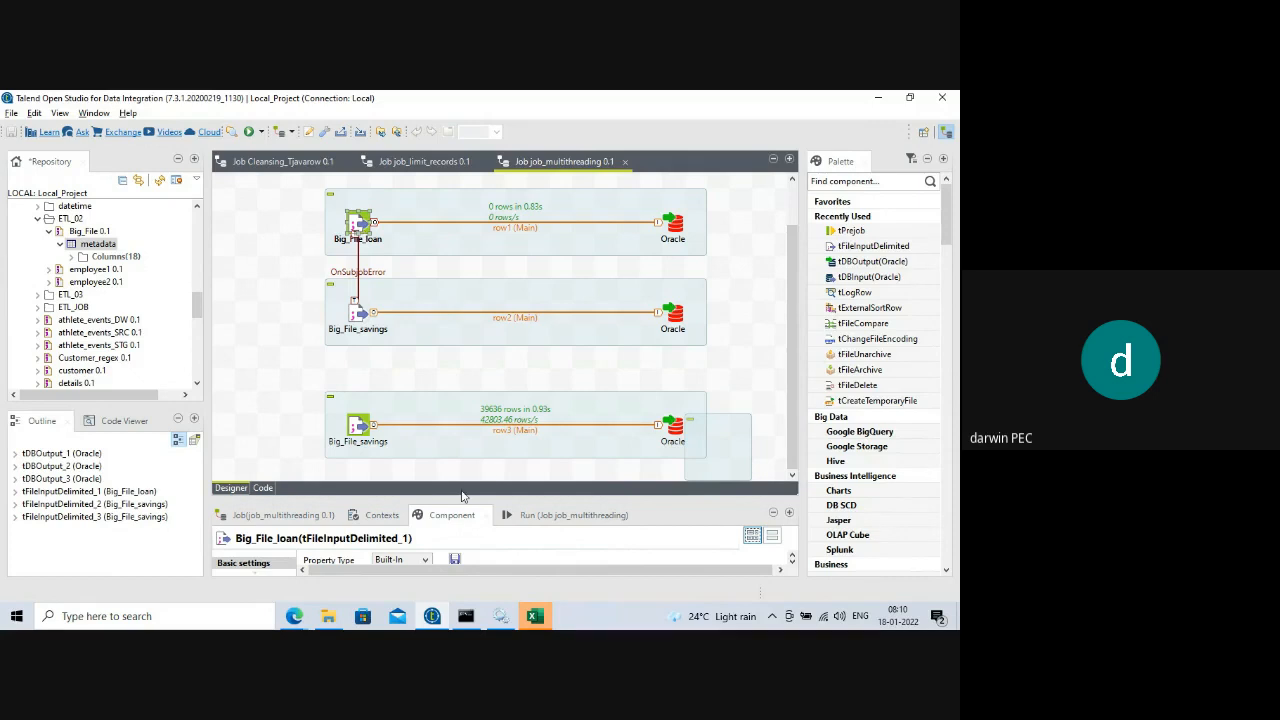
left_click_drag(456, 500, 489, 508)
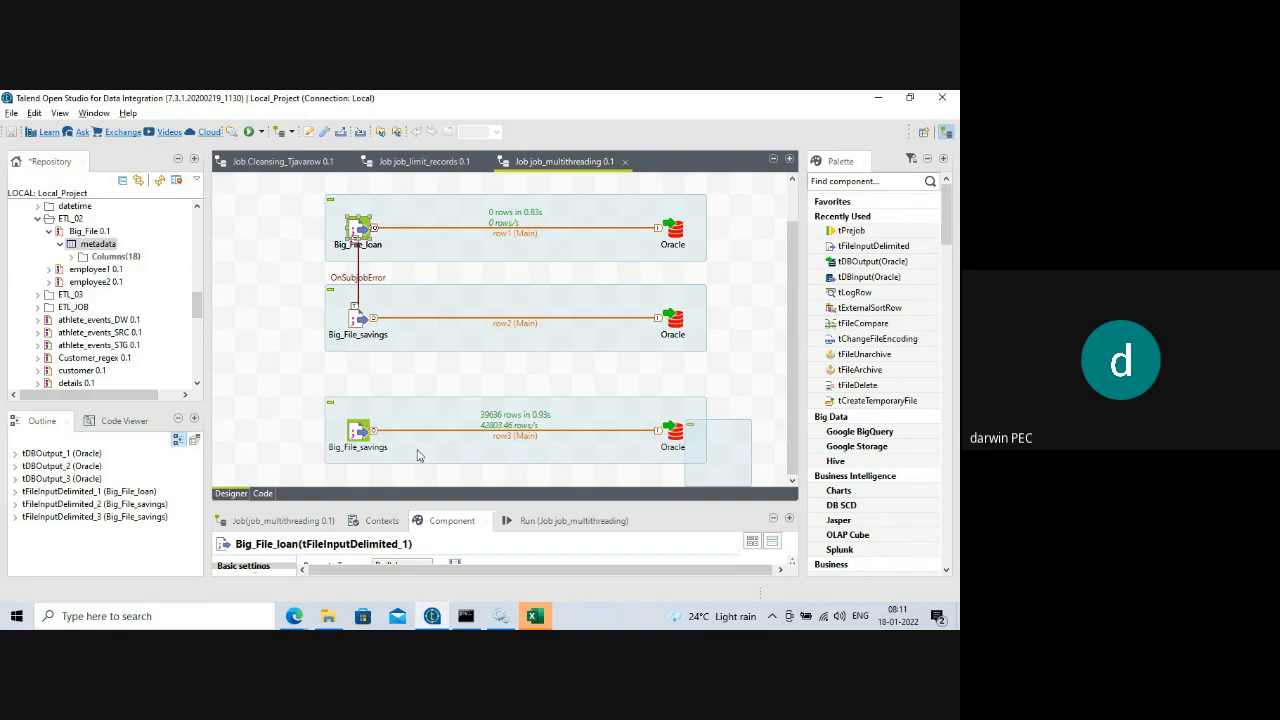
- Delete the On Subjob Error trigger between the Big_File_loan input and the Big_File_savings input of the second subjob
left_click(360, 283)
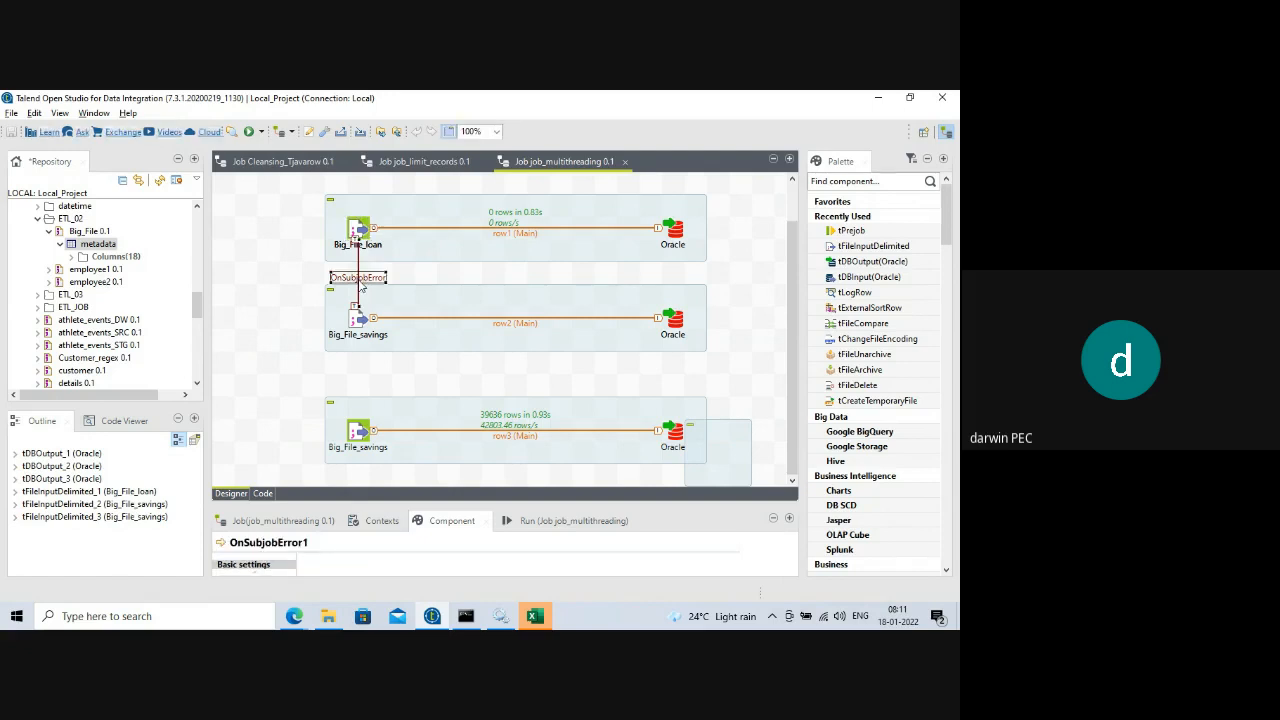
key("Delete")
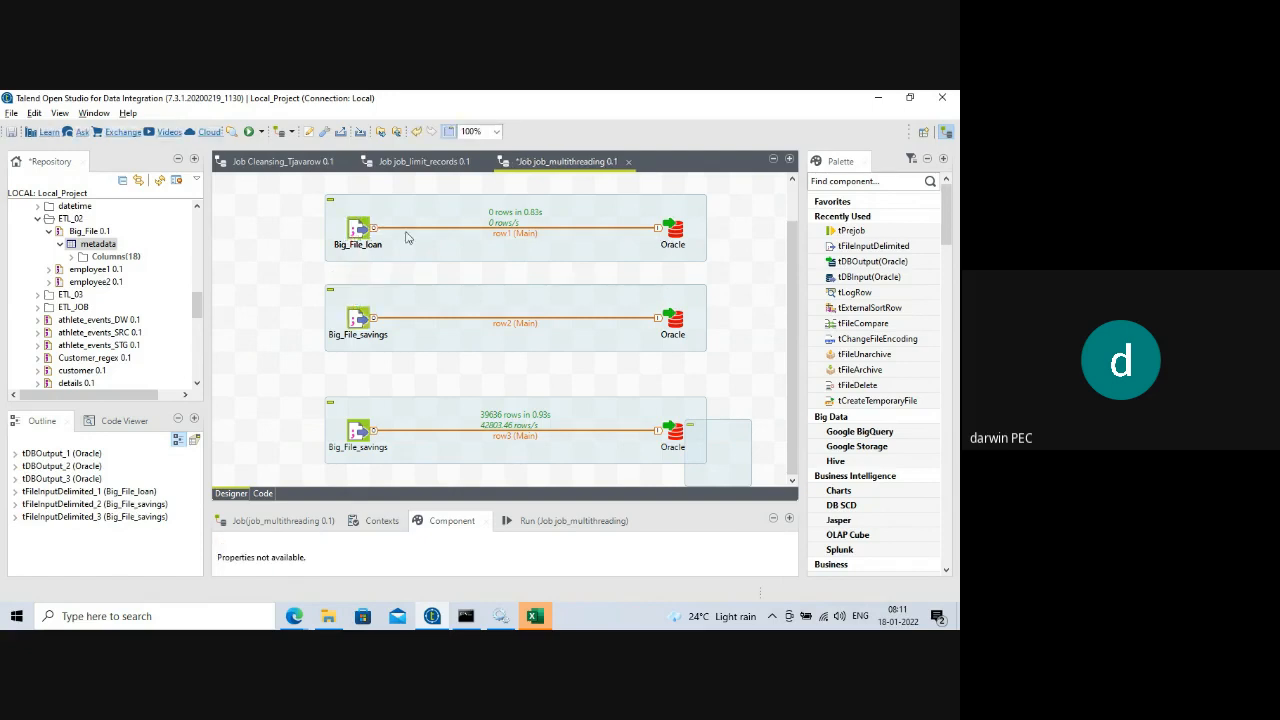
- Set the file name of the Big_File_loan input to "E:/ETL_DATA/data/practicefiles/file2.csv"
left_click(358, 230)
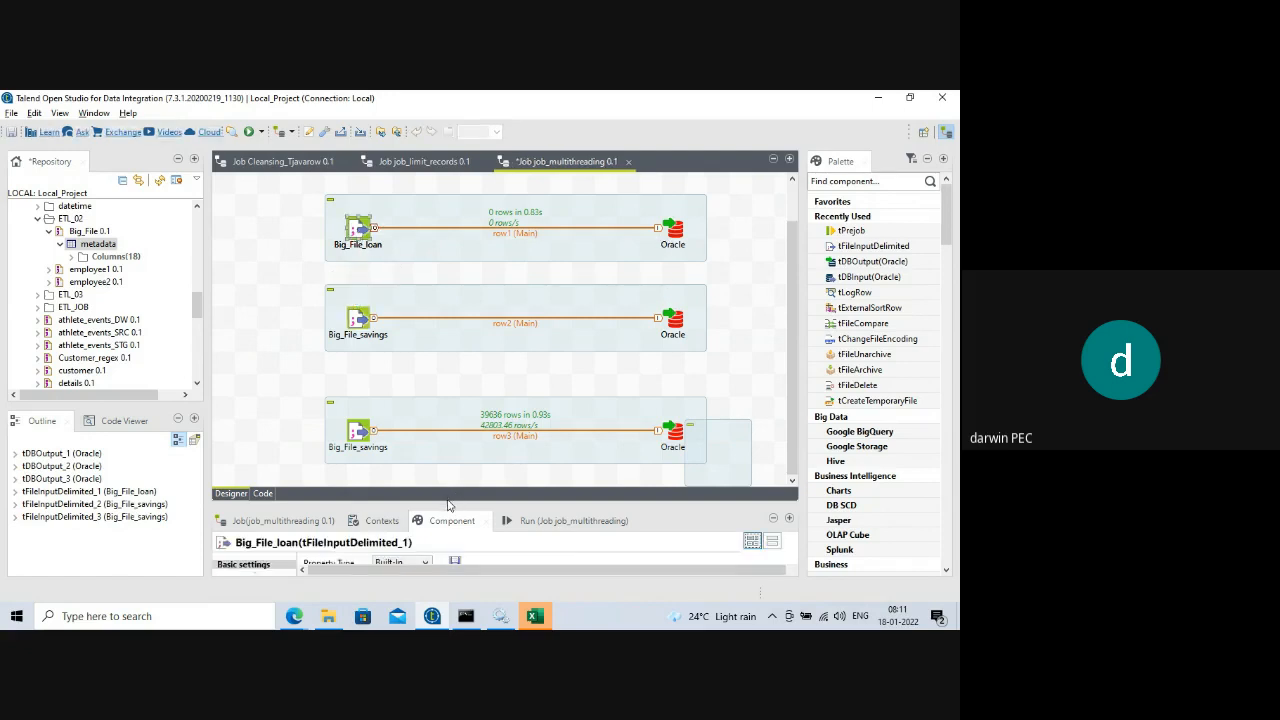
left_click_drag(449, 502, 425, 286)
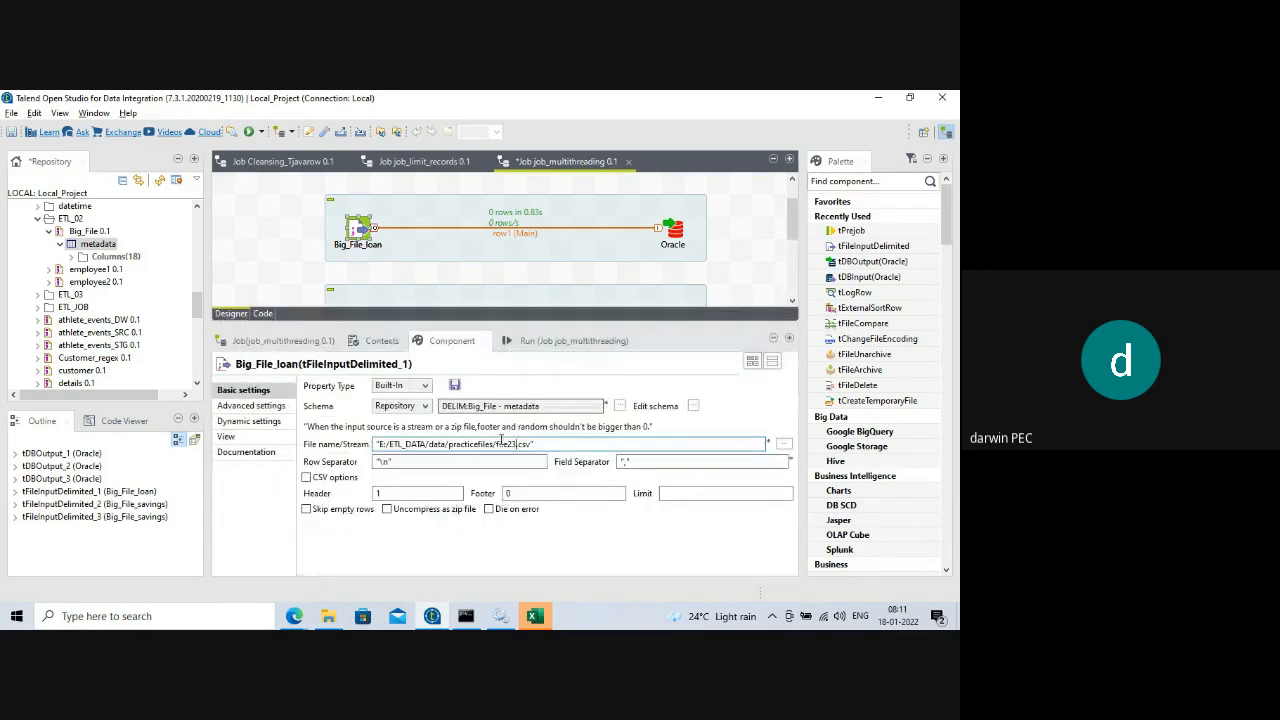
left_click(518, 441)
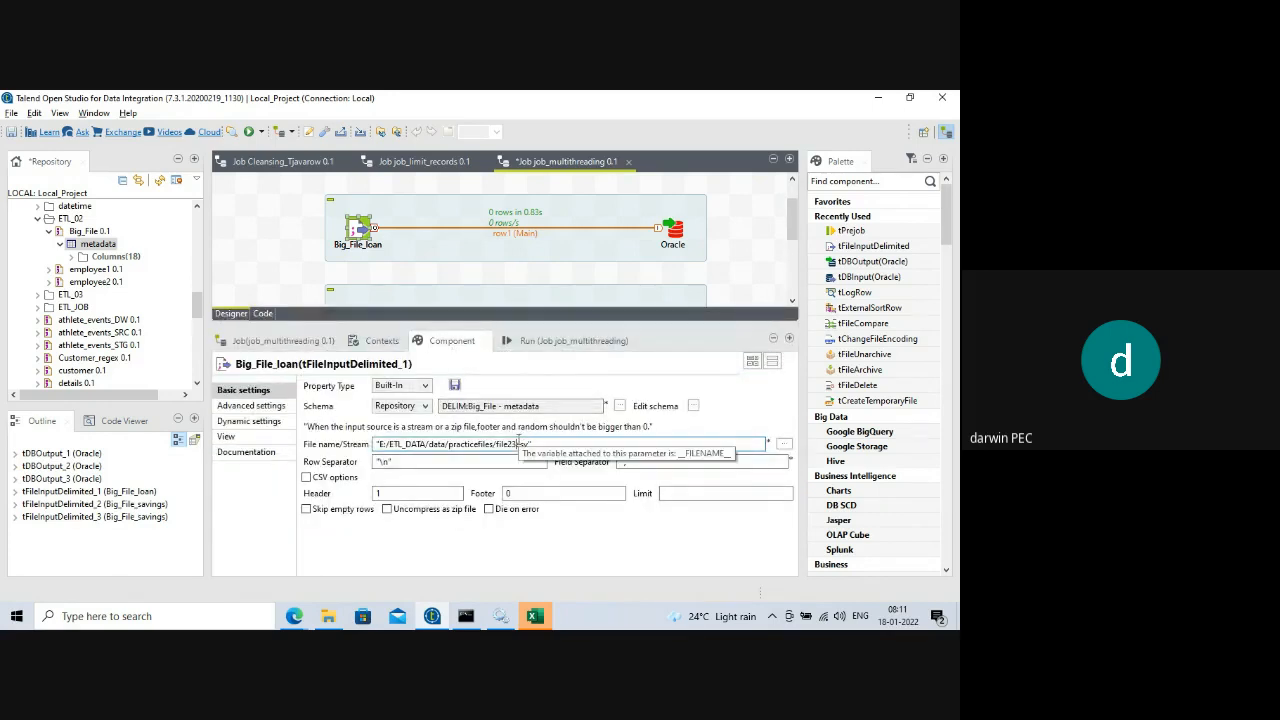
type(".")
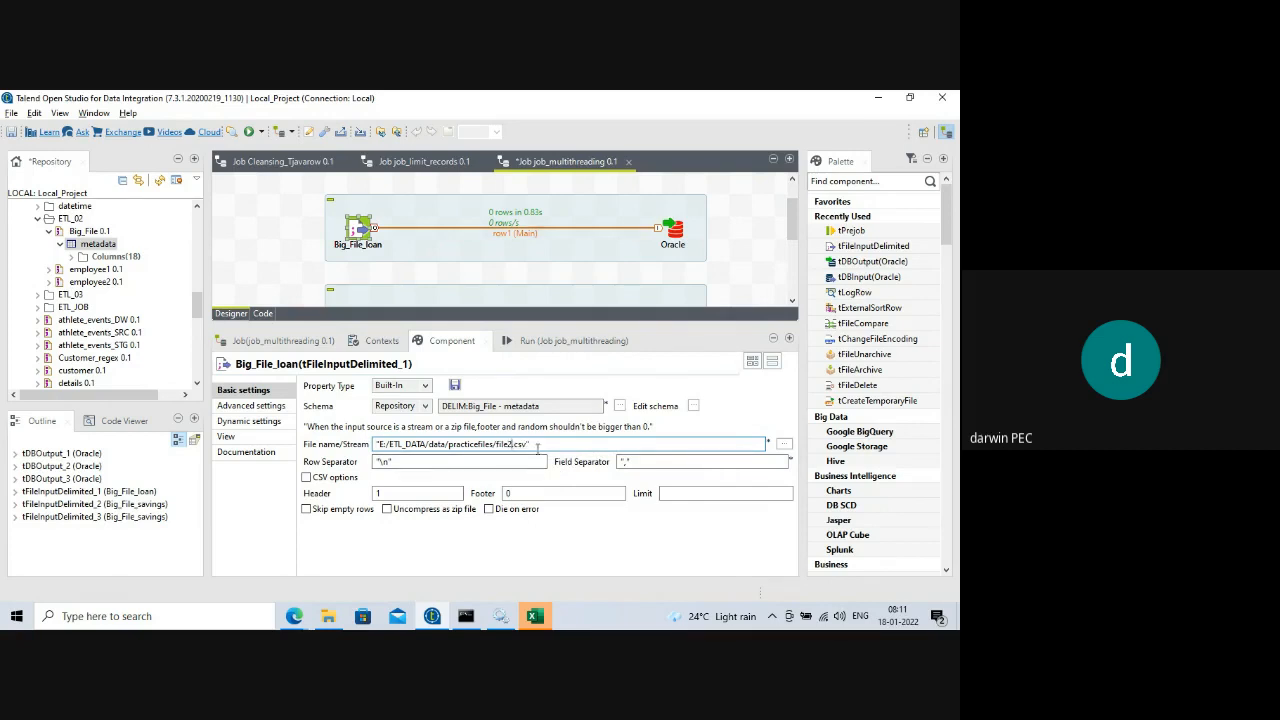
left_click_drag(490, 325, 498, 457)
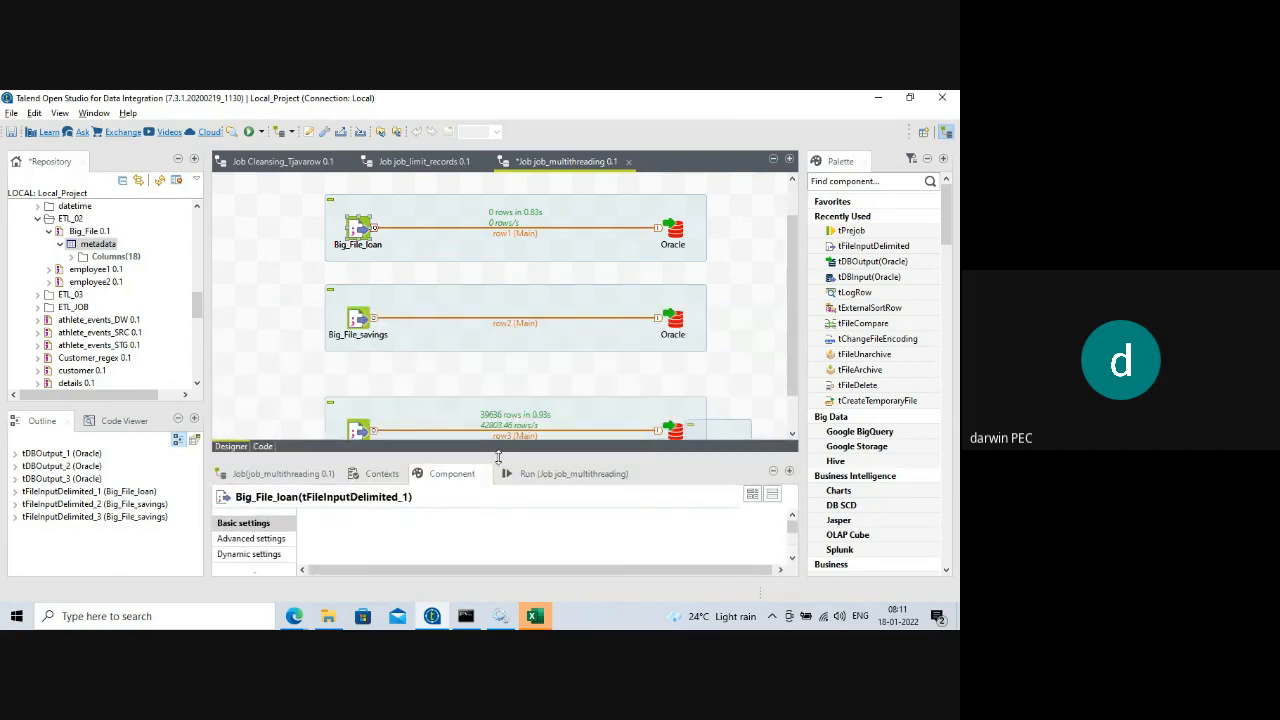
- Switch the first subjob's Oracle output to the Built-In property type and set its username to "system1"
left_click(677, 232)
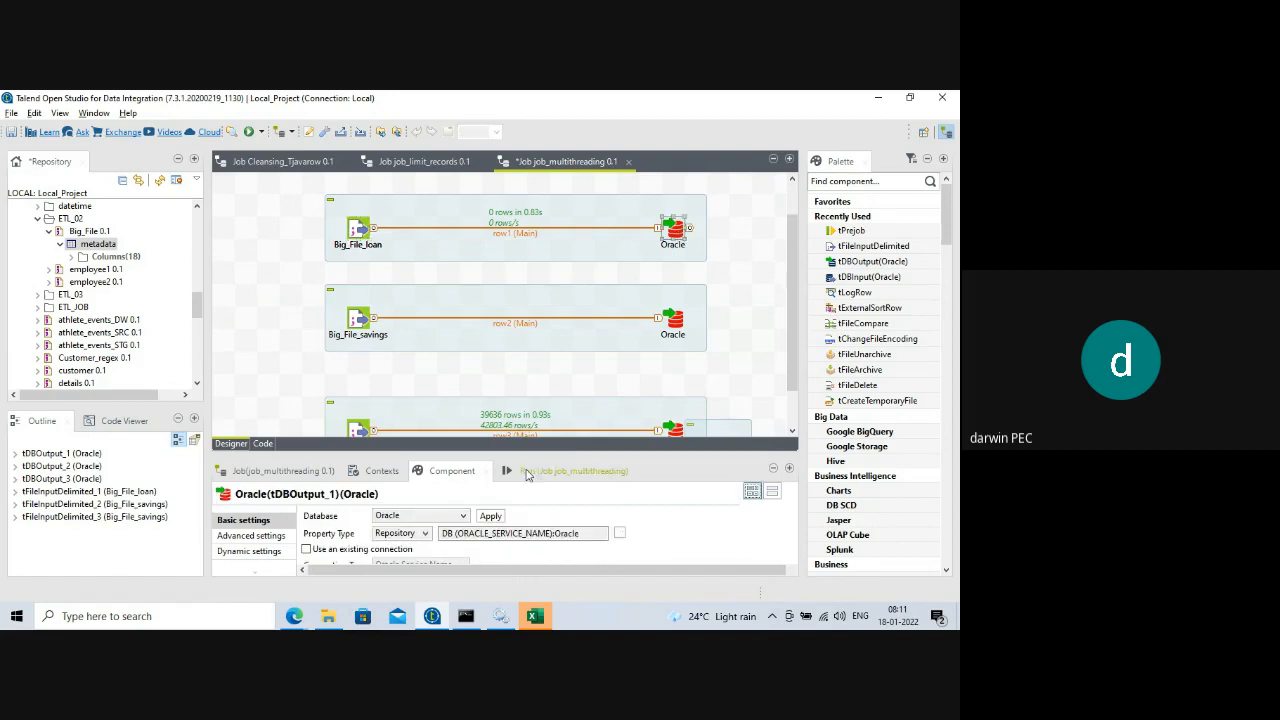
left_click_drag(499, 451, 477, 316)
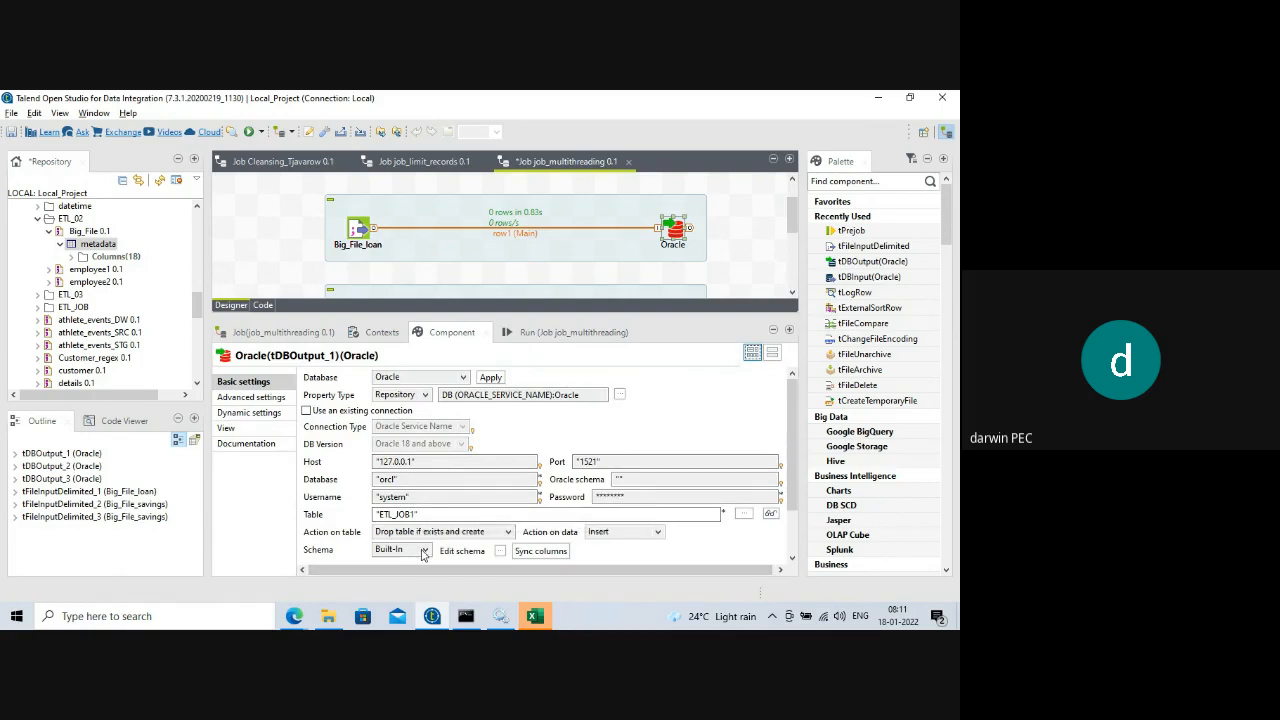
left_click(383, 514)
left_click(424, 395)
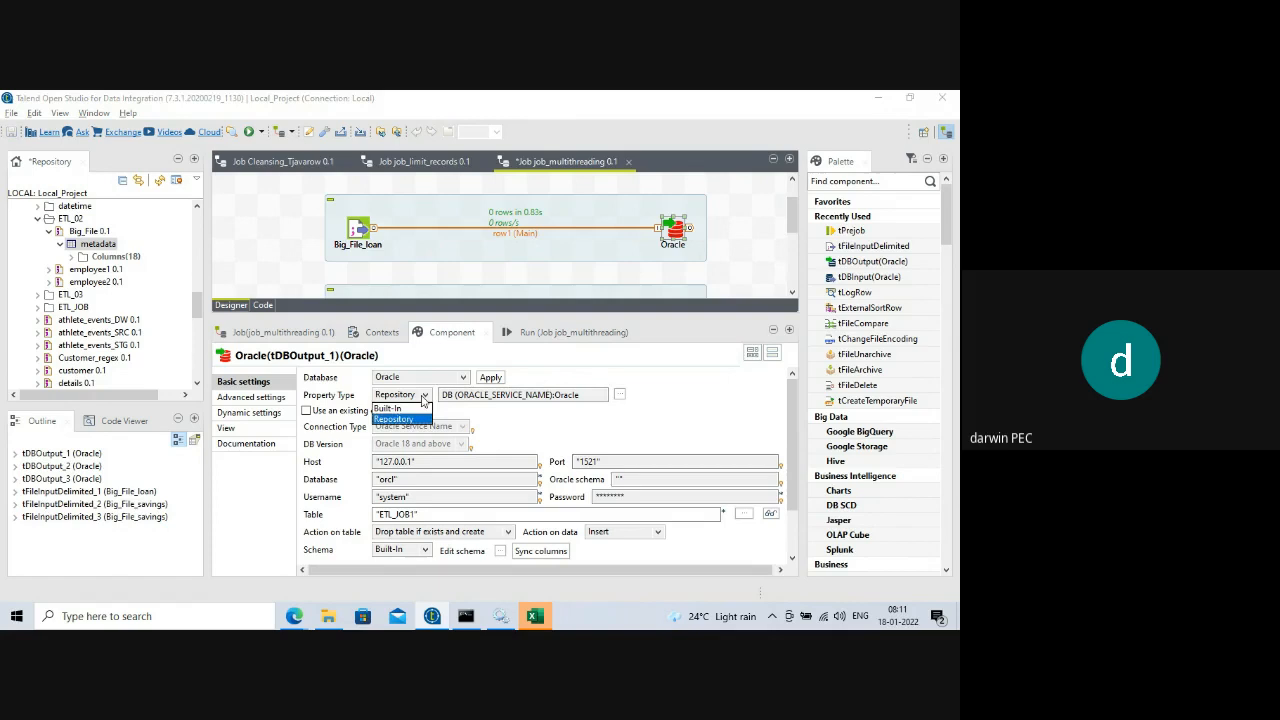
left_click(388, 408)
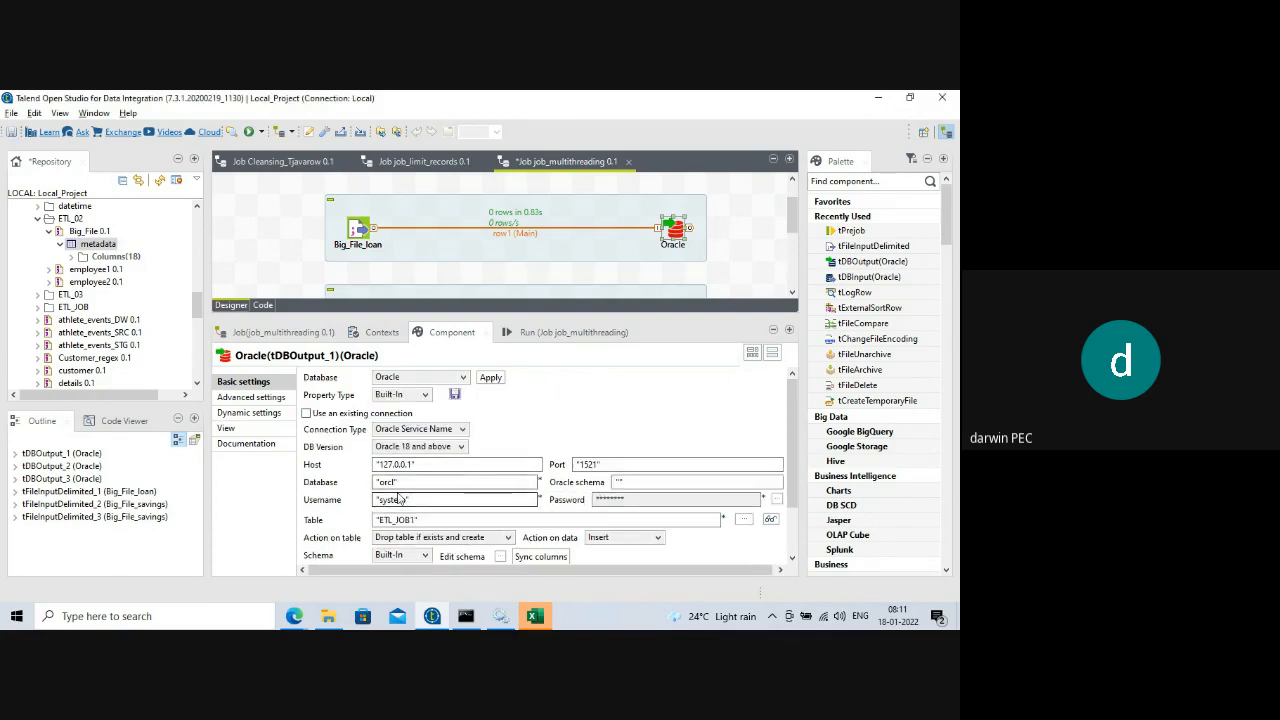
left_click(420, 500)
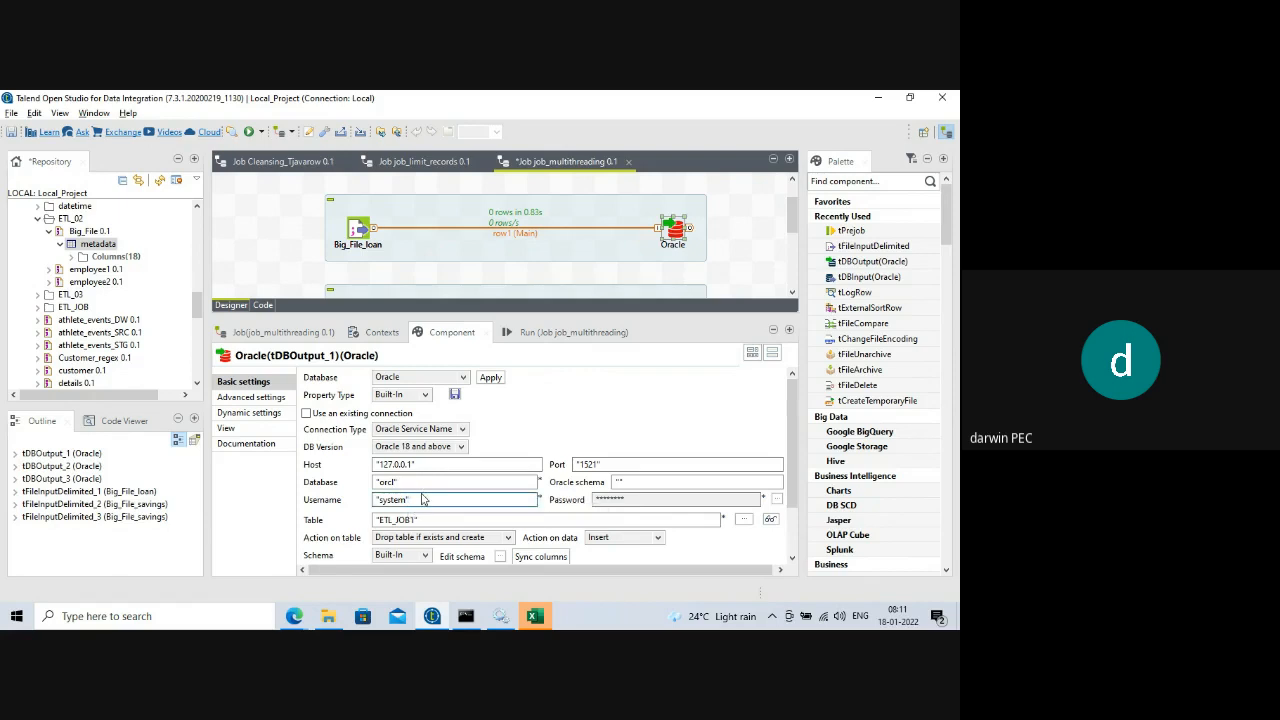
type("1")
left_click_drag(519, 317, 528, 470)
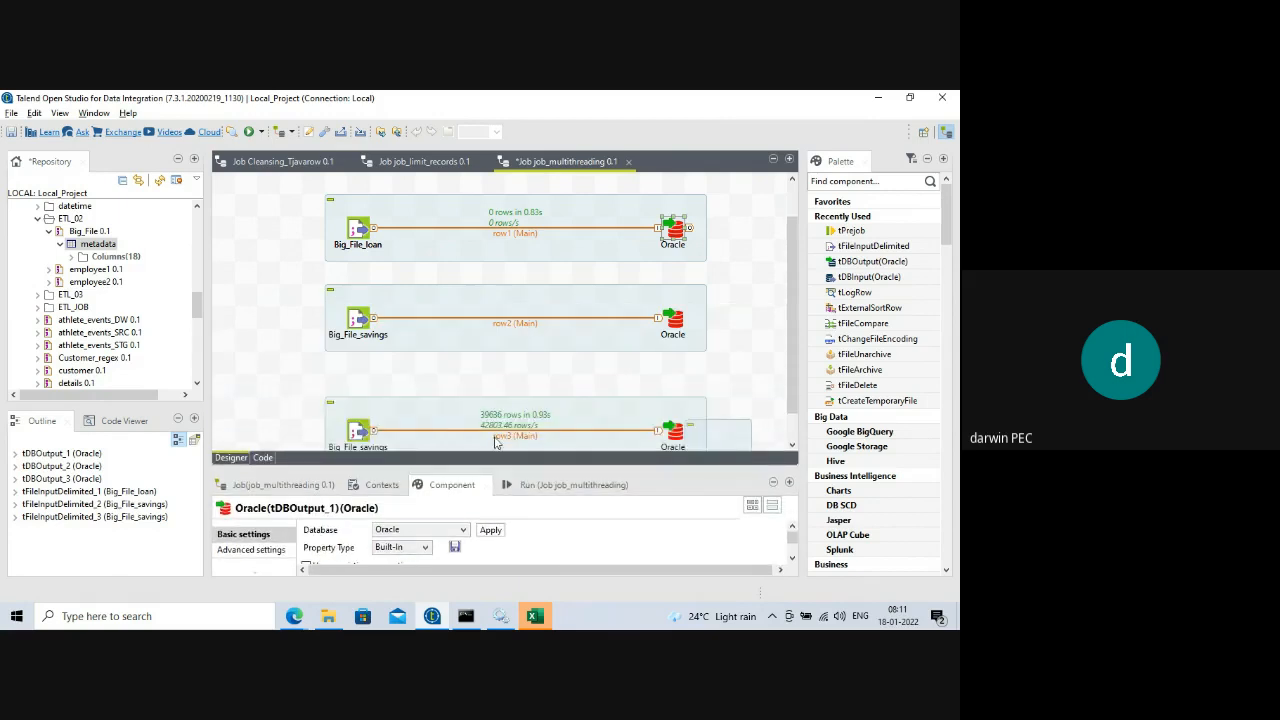
- Move the third subjob slightly up and left on the canvas and clear the previous run statistics
left_click_drag(458, 412, 433, 388)
left_click(537, 488)
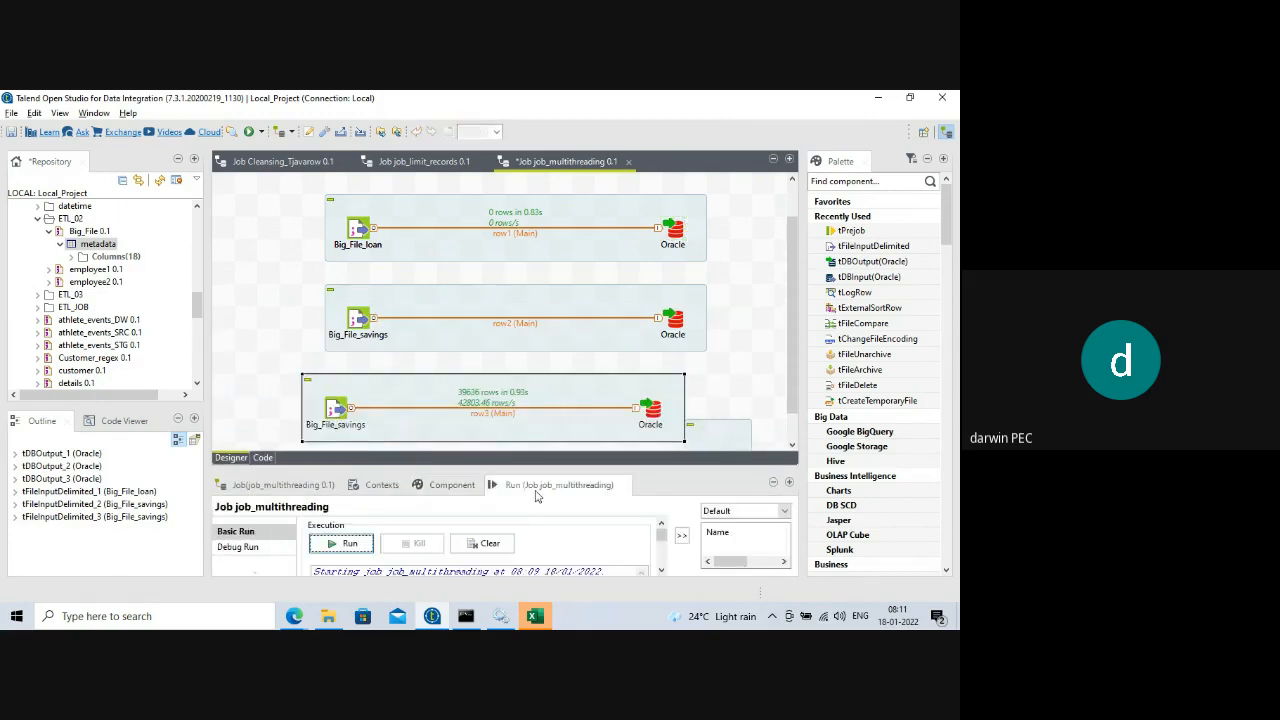
left_click(489, 543)
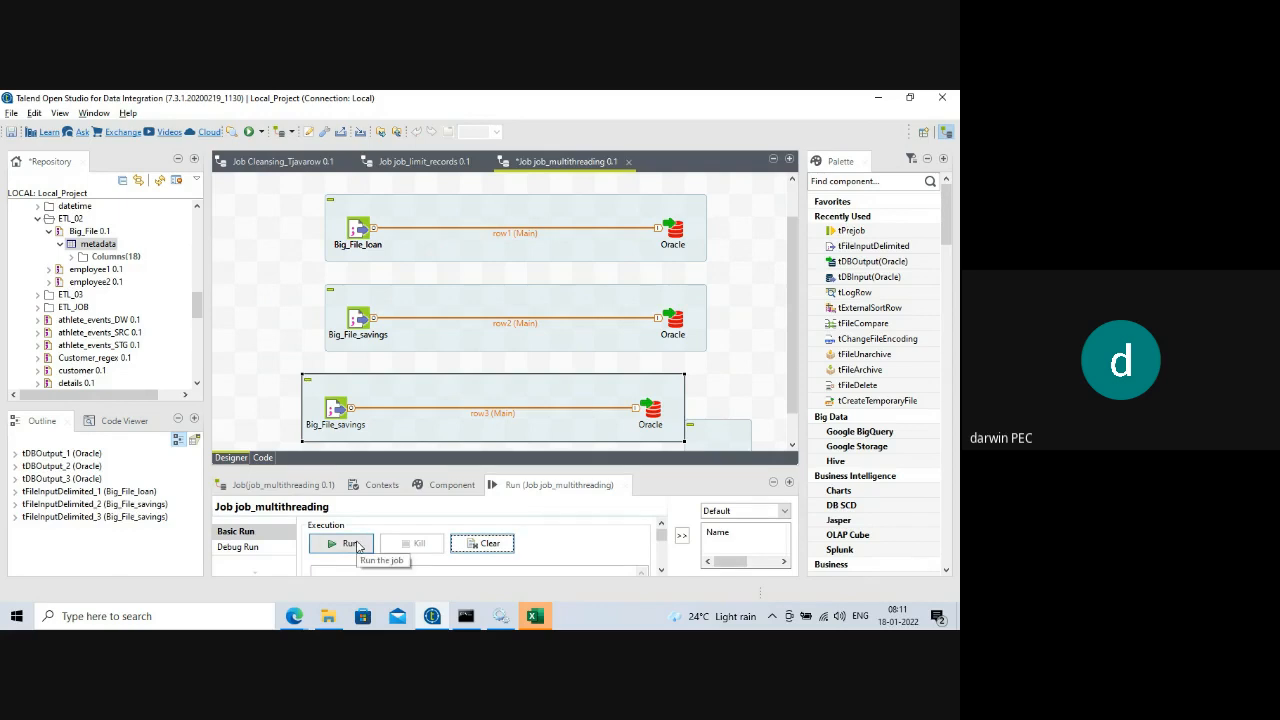
- Connect the Big_File_loan input to the second subjob's Big_File_savings input with an On Subjob Error trigger
right_click(352, 228)
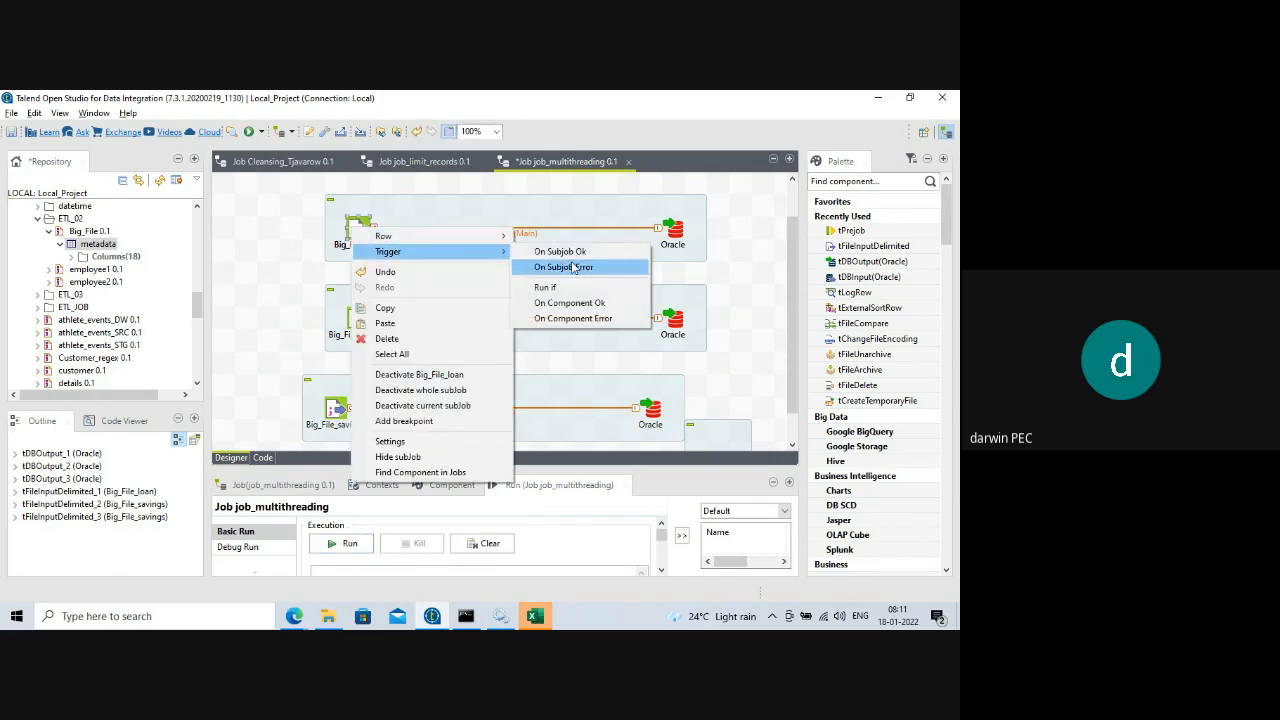
left_click(575, 266)
left_click(360, 322)
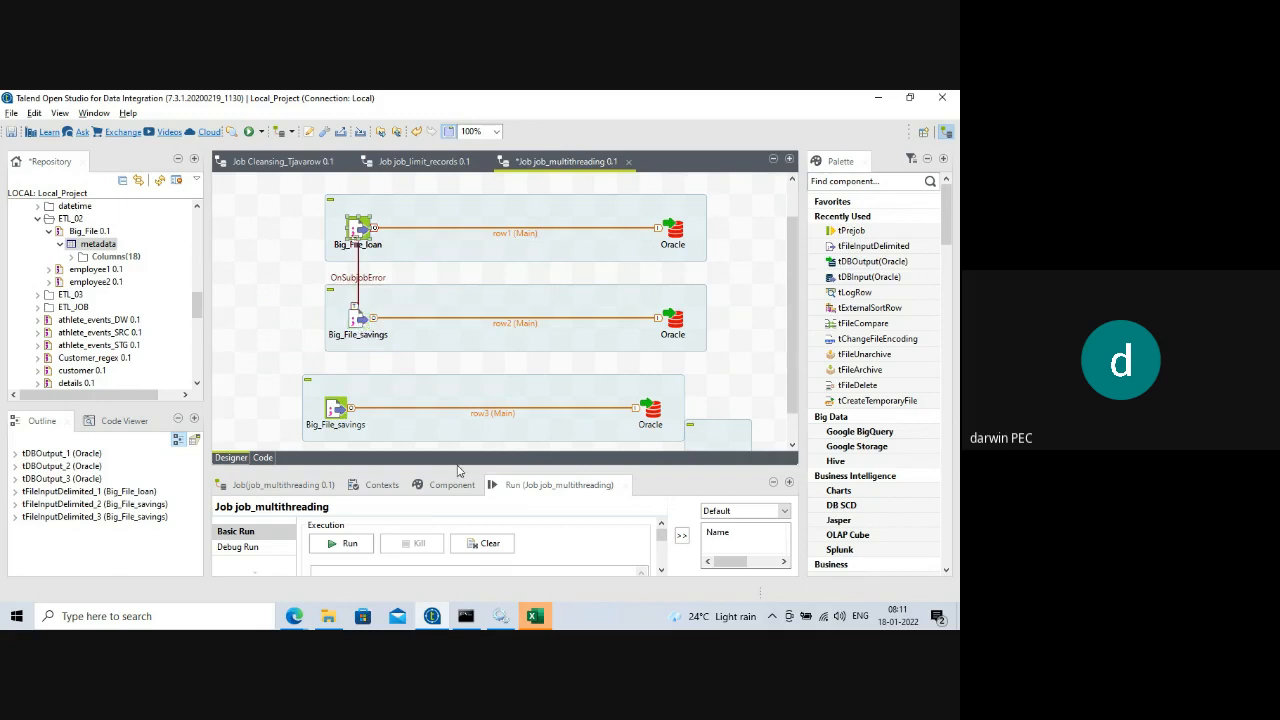
- Run job_multithreading with the error trigger to the second subjob, clear the statistics and run it again
left_click_drag(458, 470, 440, 362)
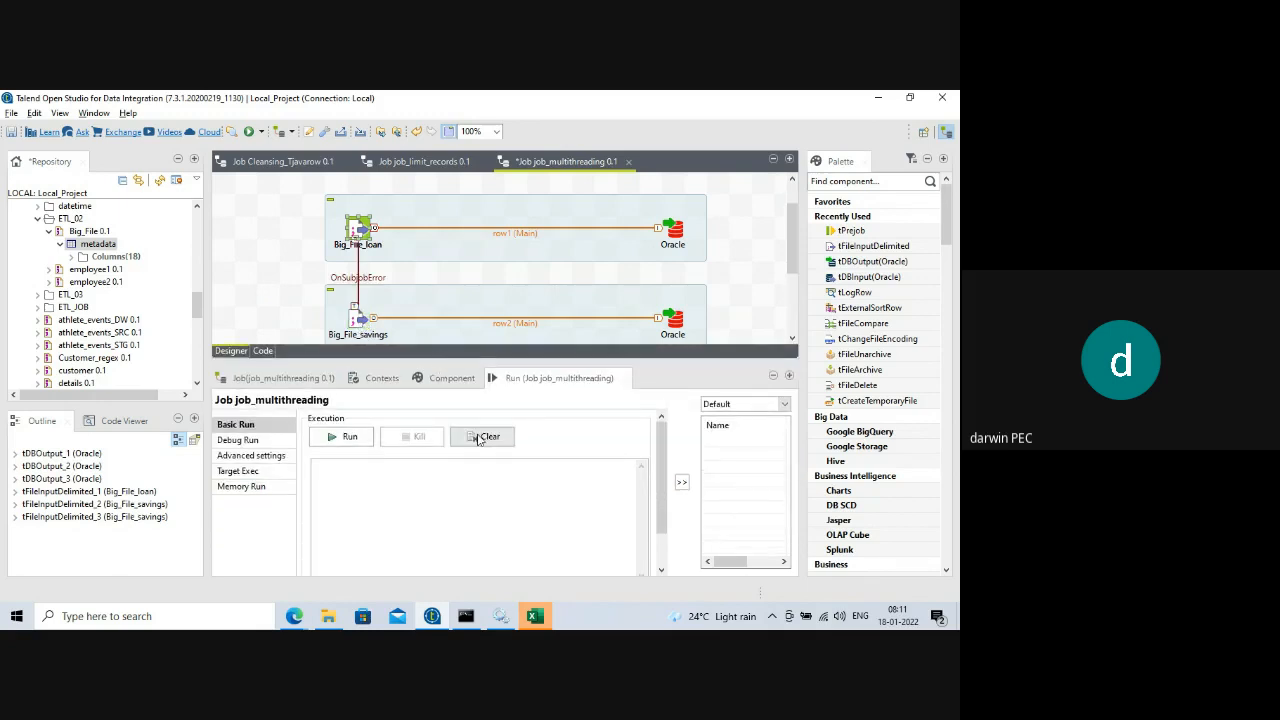
left_click(343, 437)
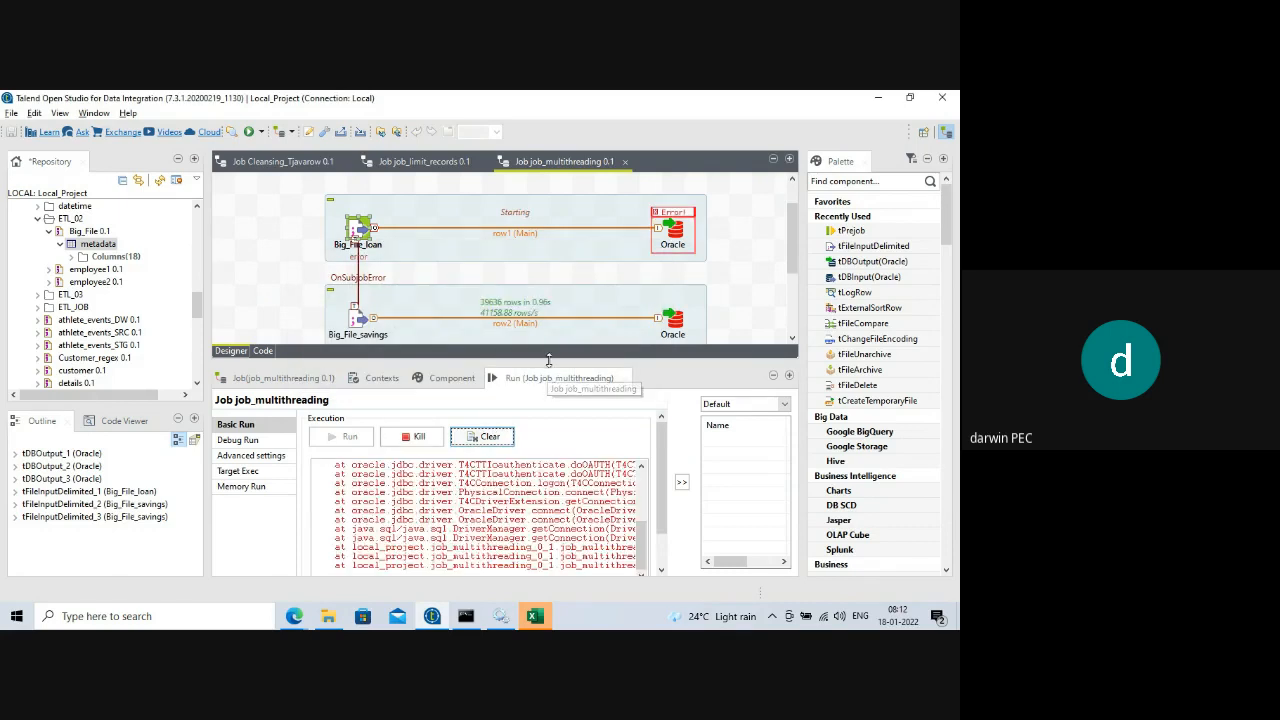
left_click_drag(534, 363, 538, 463)
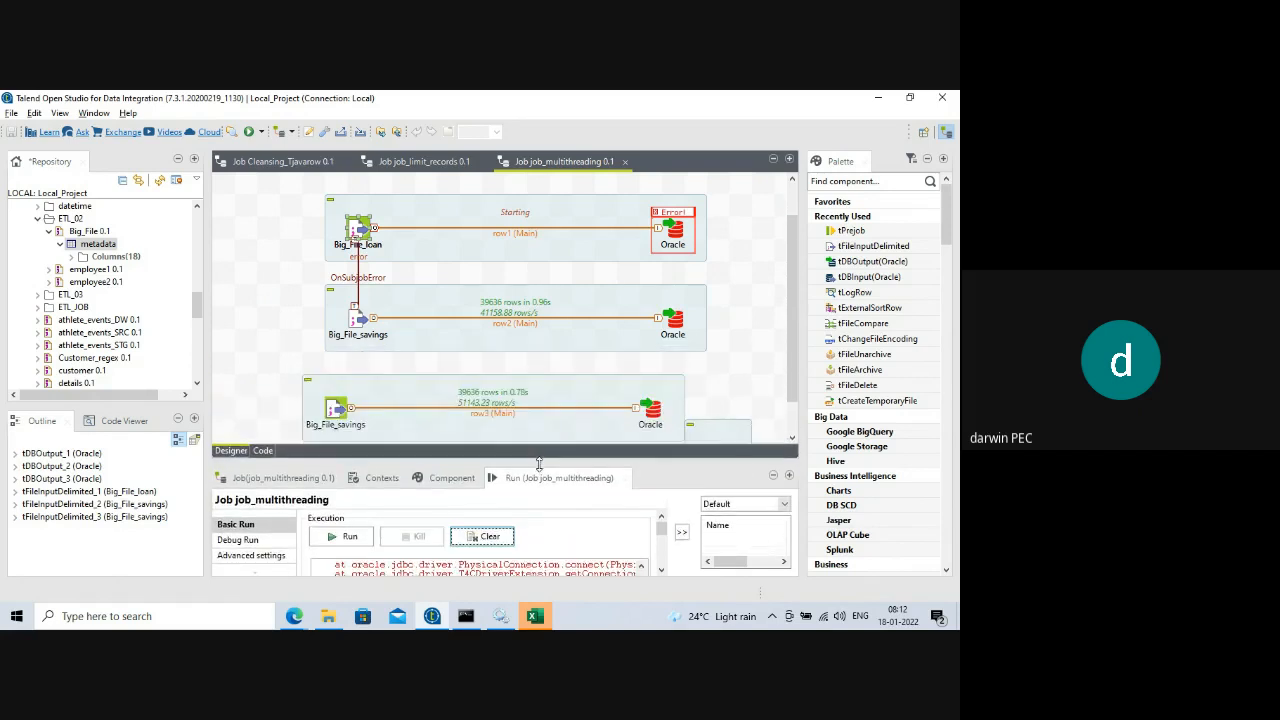
left_click(482, 538)
left_click(349, 538)
- Check the username in the first subjob's Oracle output settings against the error trace in the run log
double_click(679, 245)
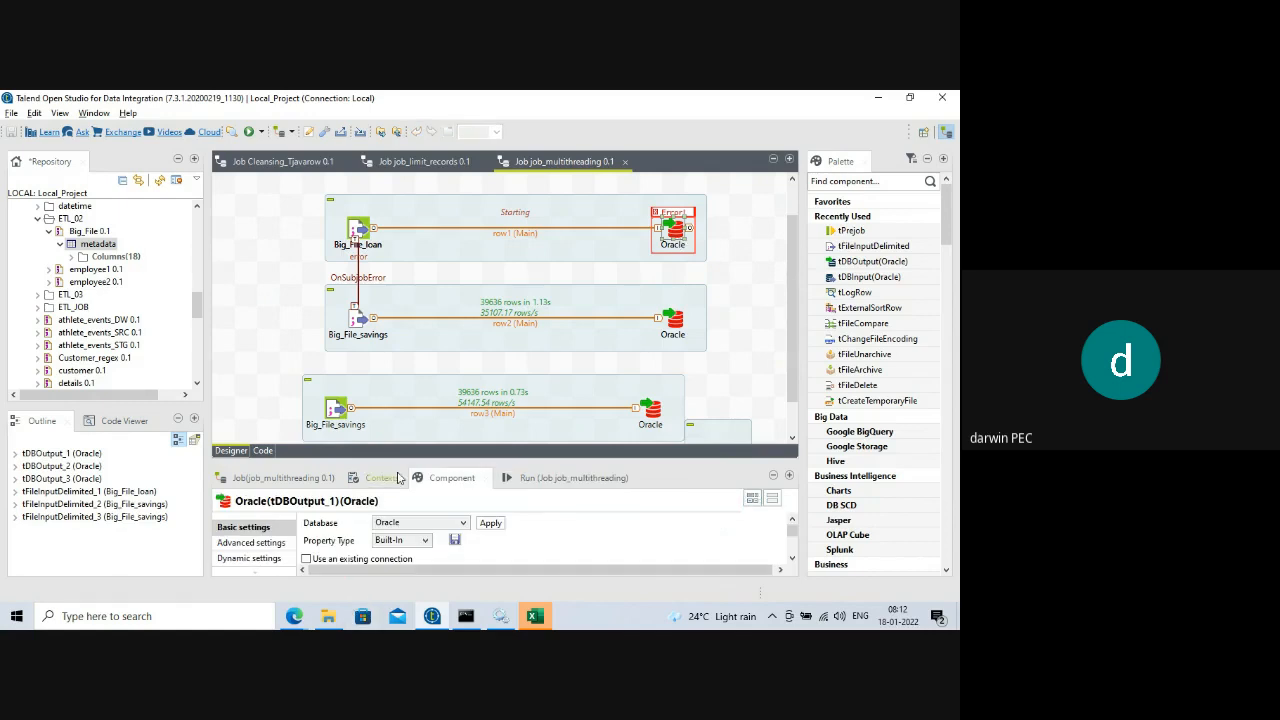
left_click_drag(402, 460, 400, 318)
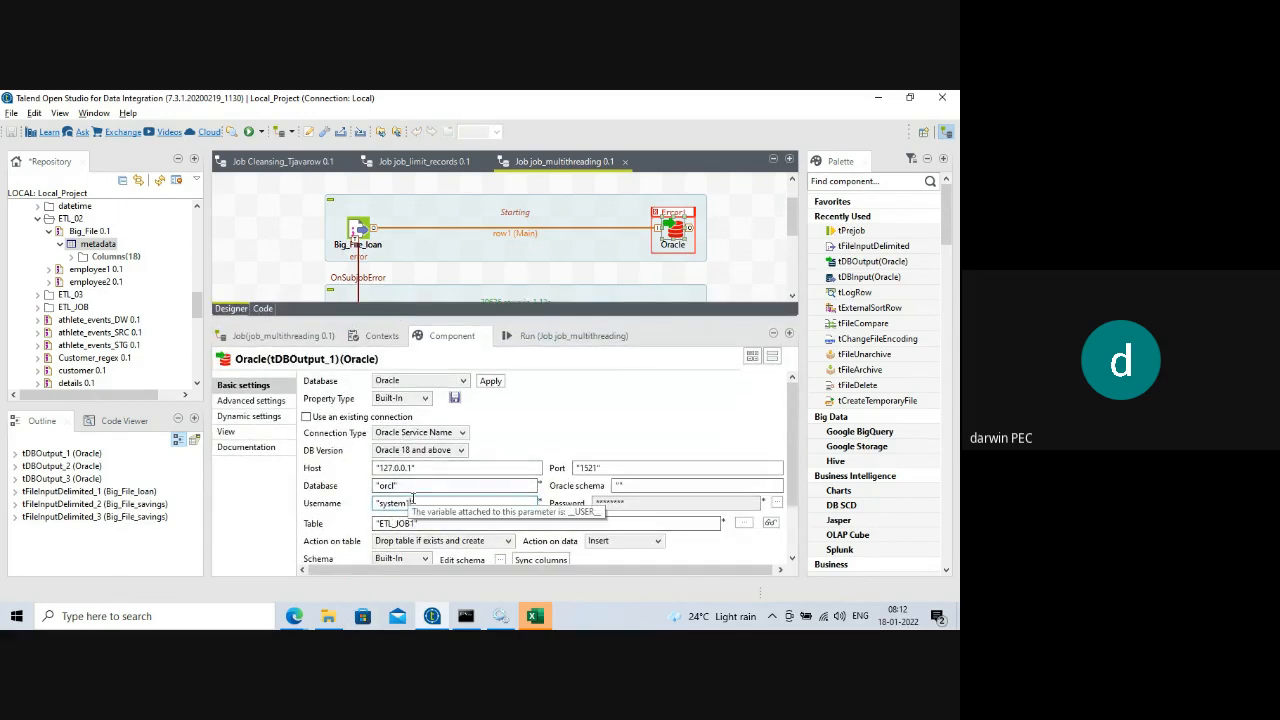
left_click_drag(505, 309, 506, 518)
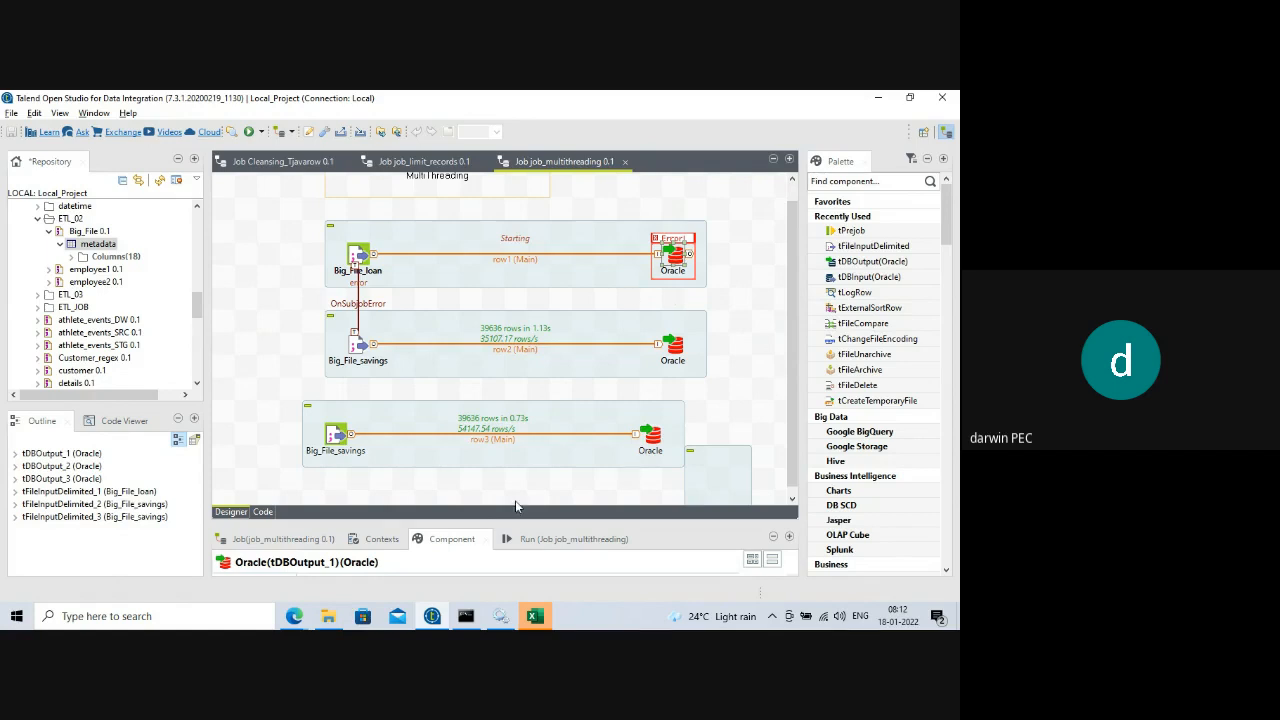
left_click_drag(473, 522, 476, 330)
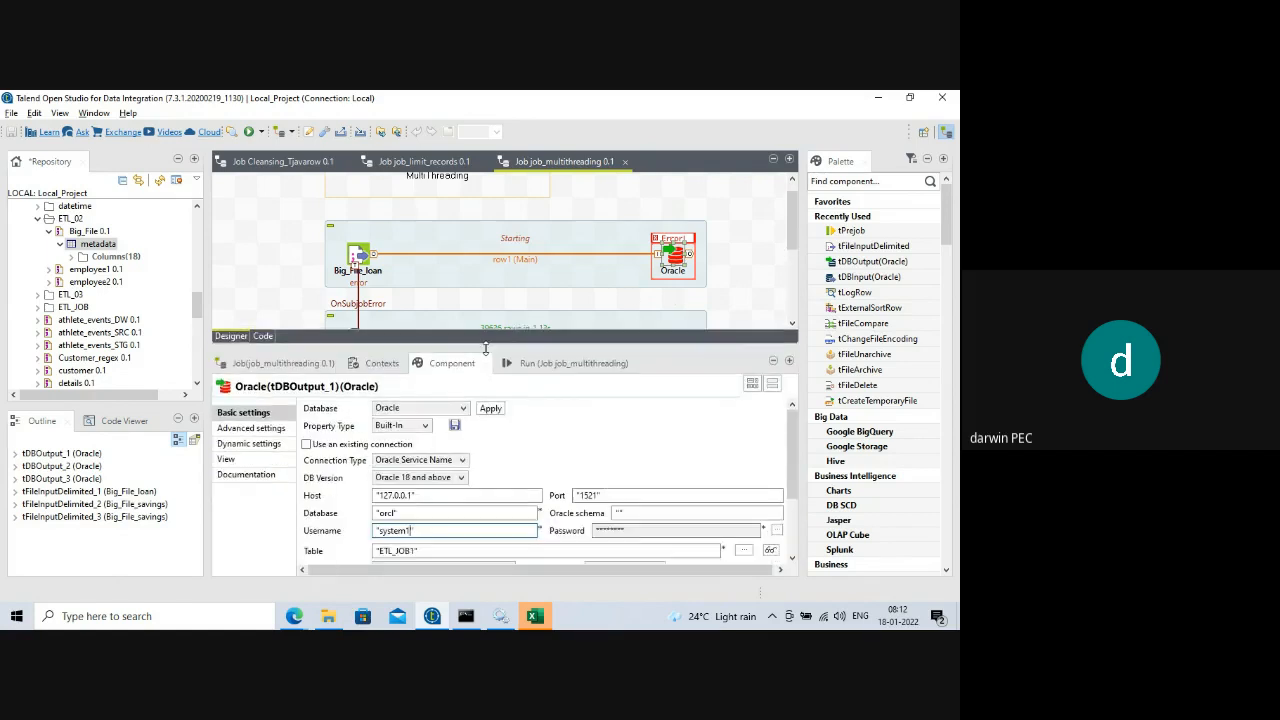
left_click(541, 368)
scroll(503, 487, "up", 10)
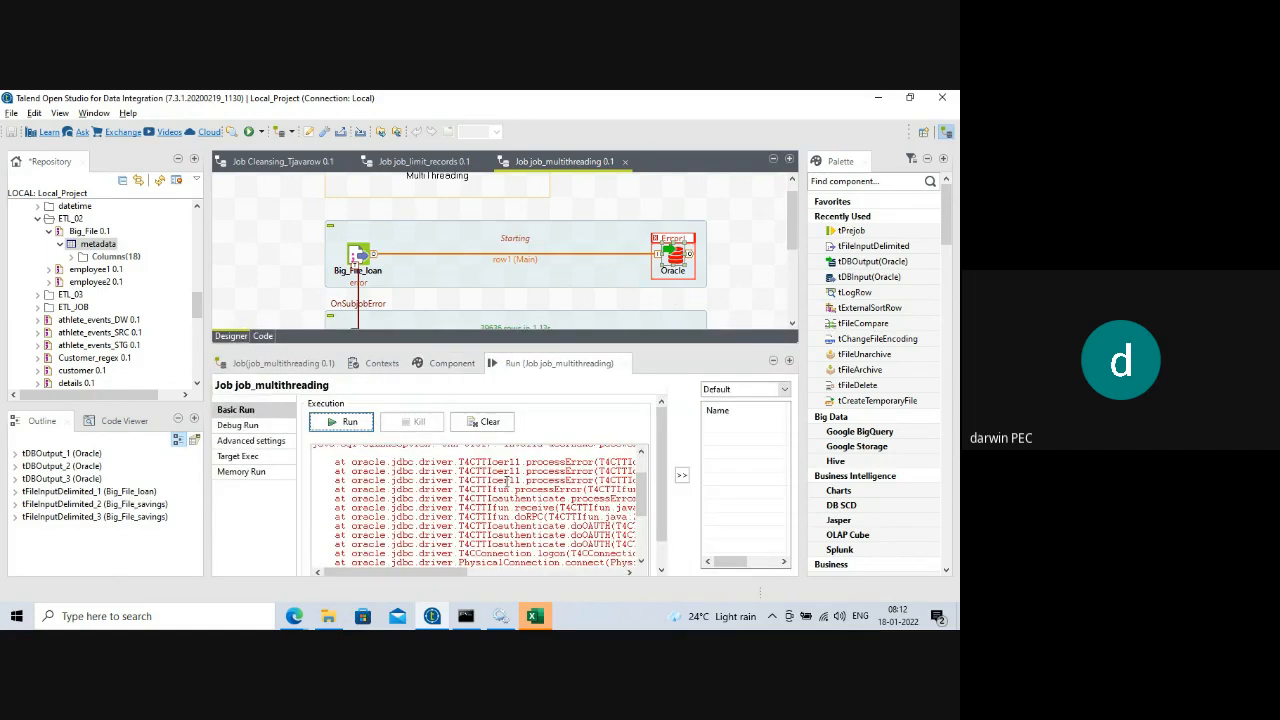
left_click_drag(566, 345, 567, 505)
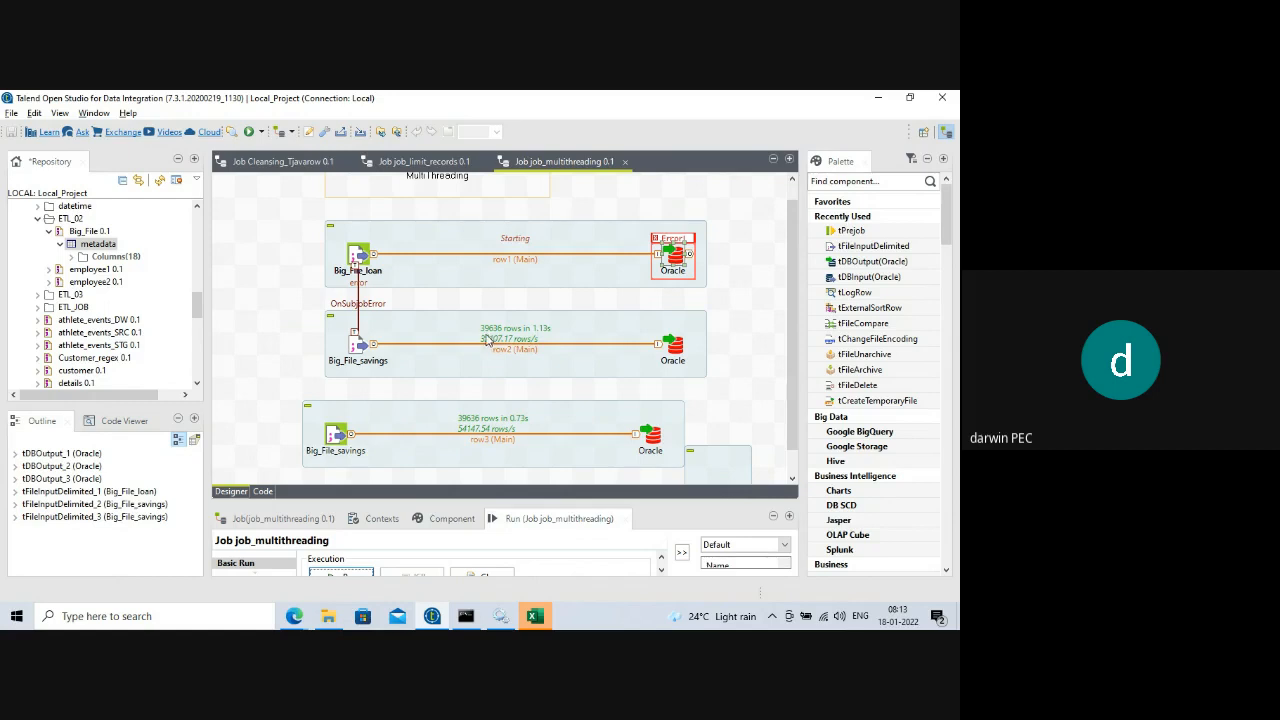
- Replace the On Subjob Error trigger with one from Big_File_loan to the third subjob's Big_File_savings input, and move the second subjob right
left_click(362, 306)
key("Delete")
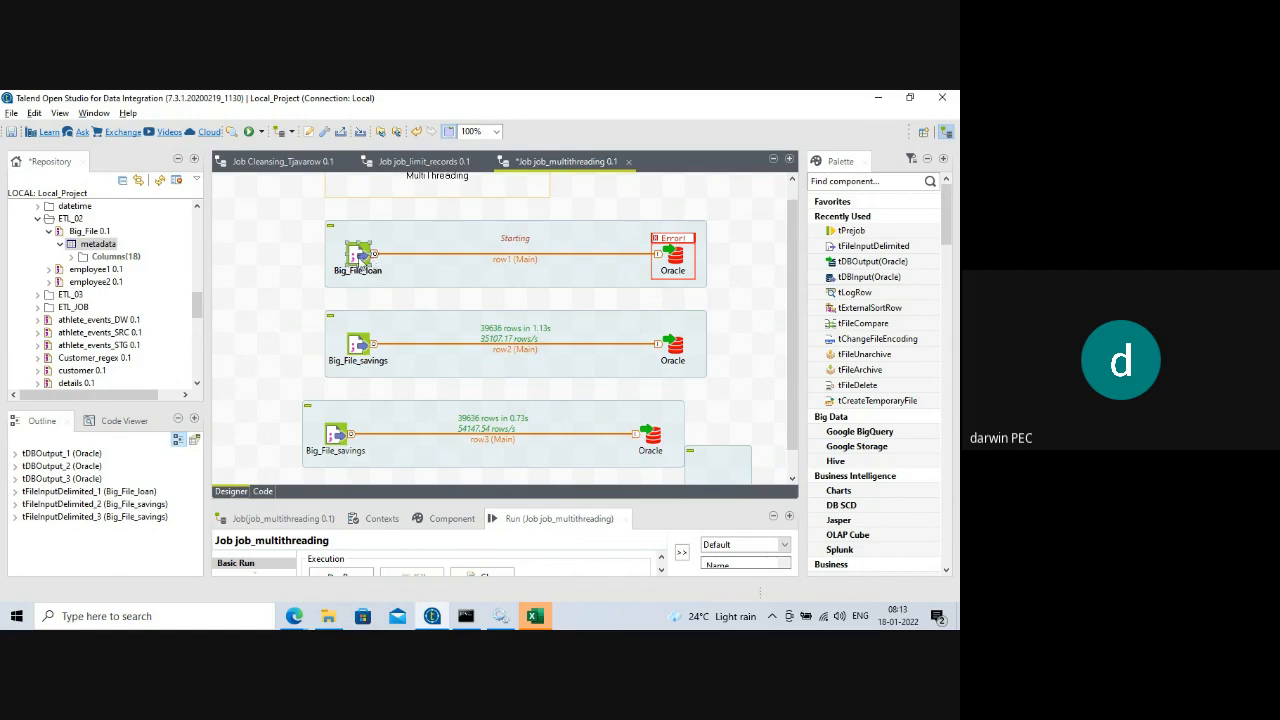
right_click(360, 260)
mouse_move(436, 281)
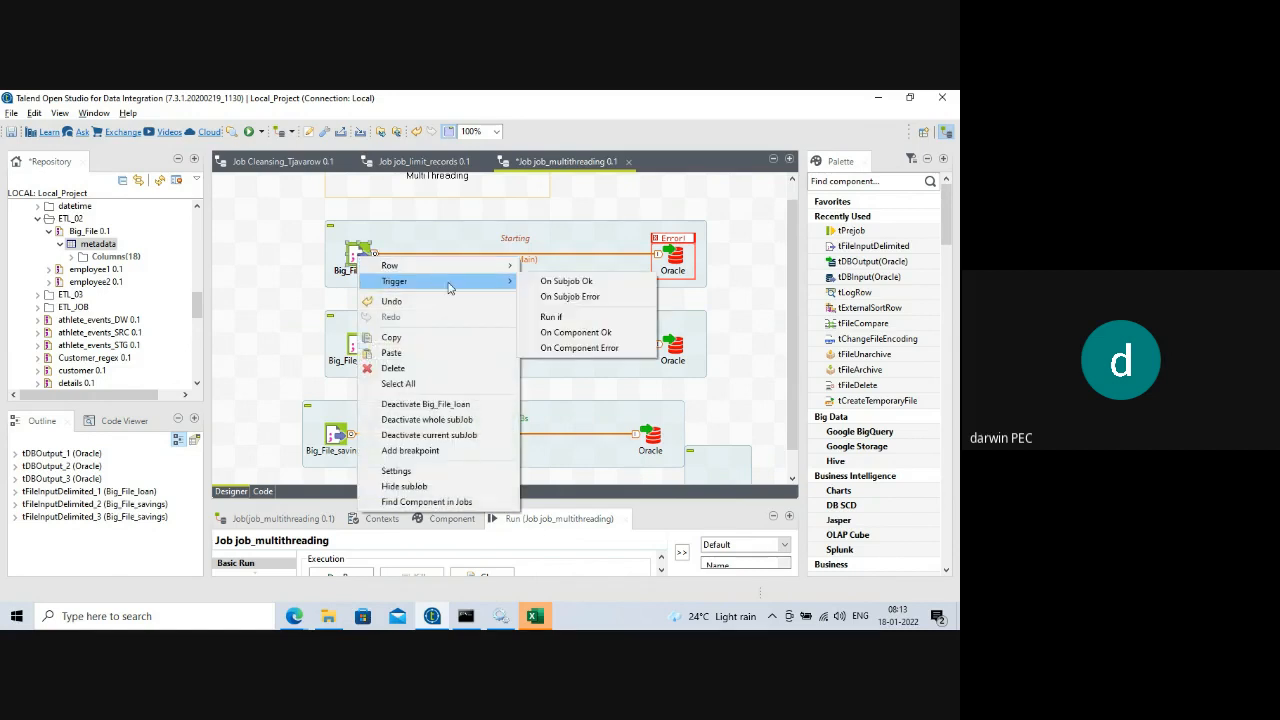
left_click(571, 297)
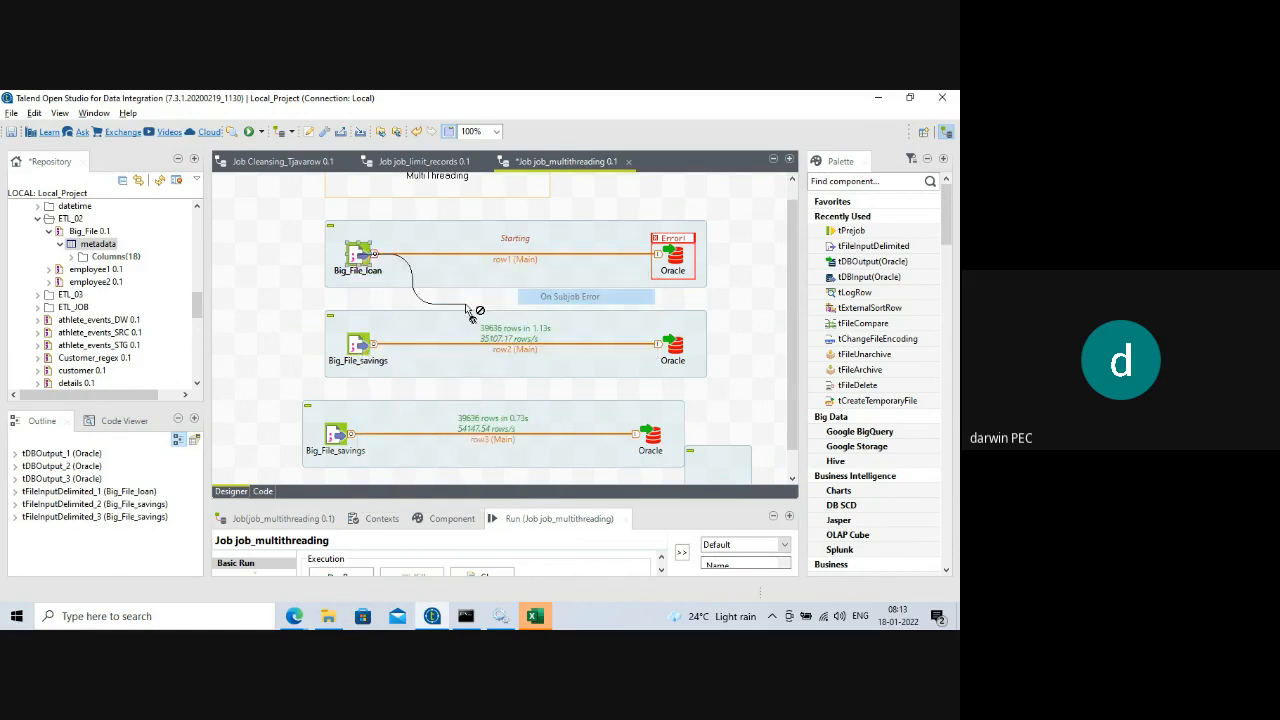
left_click(336, 440)
left_click_drag(447, 330, 516, 318)
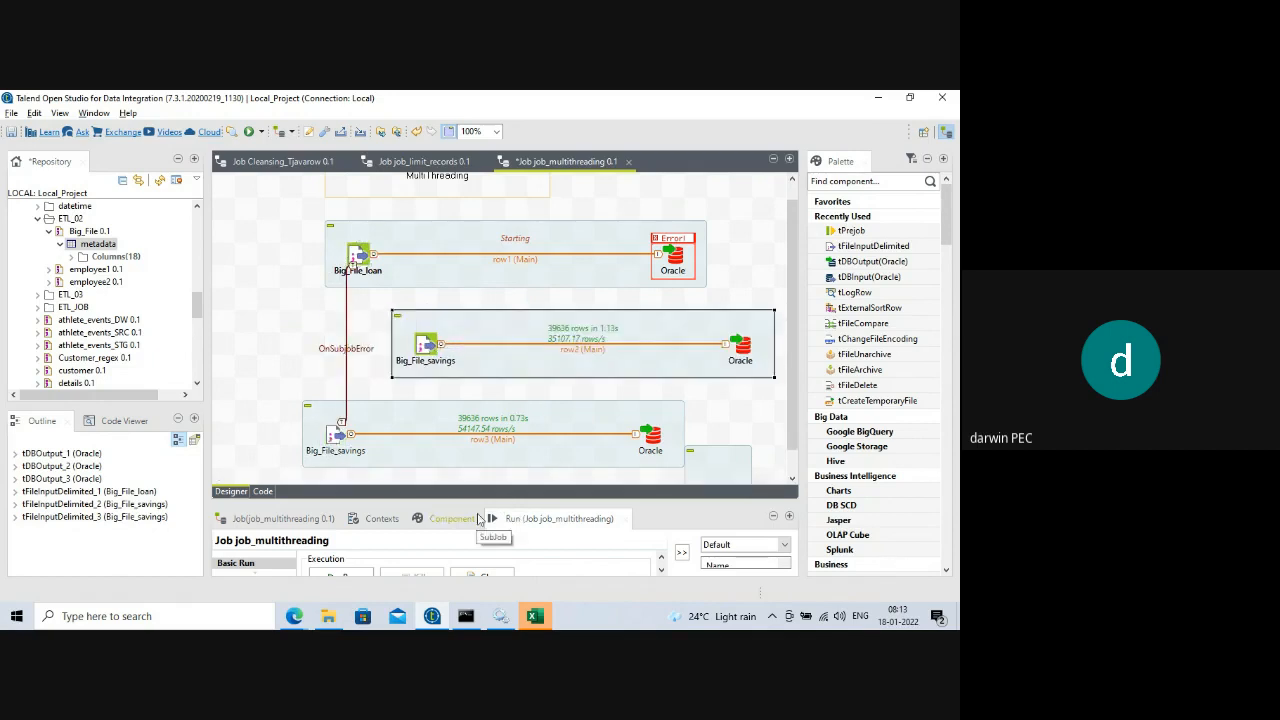
- Run job_multithreading twice with the error trigger to the third subjob, clearing the statistics before each run
left_click_drag(444, 500, 444, 461)
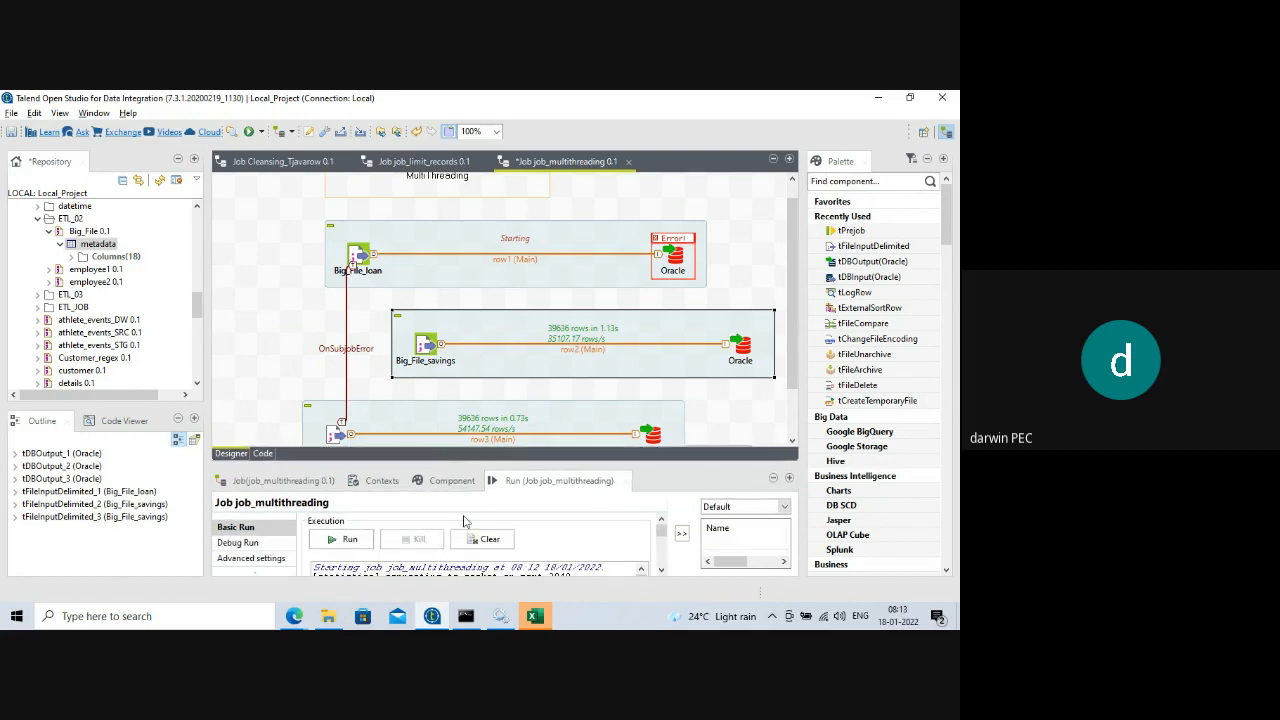
left_click(484, 539)
left_click(345, 548)
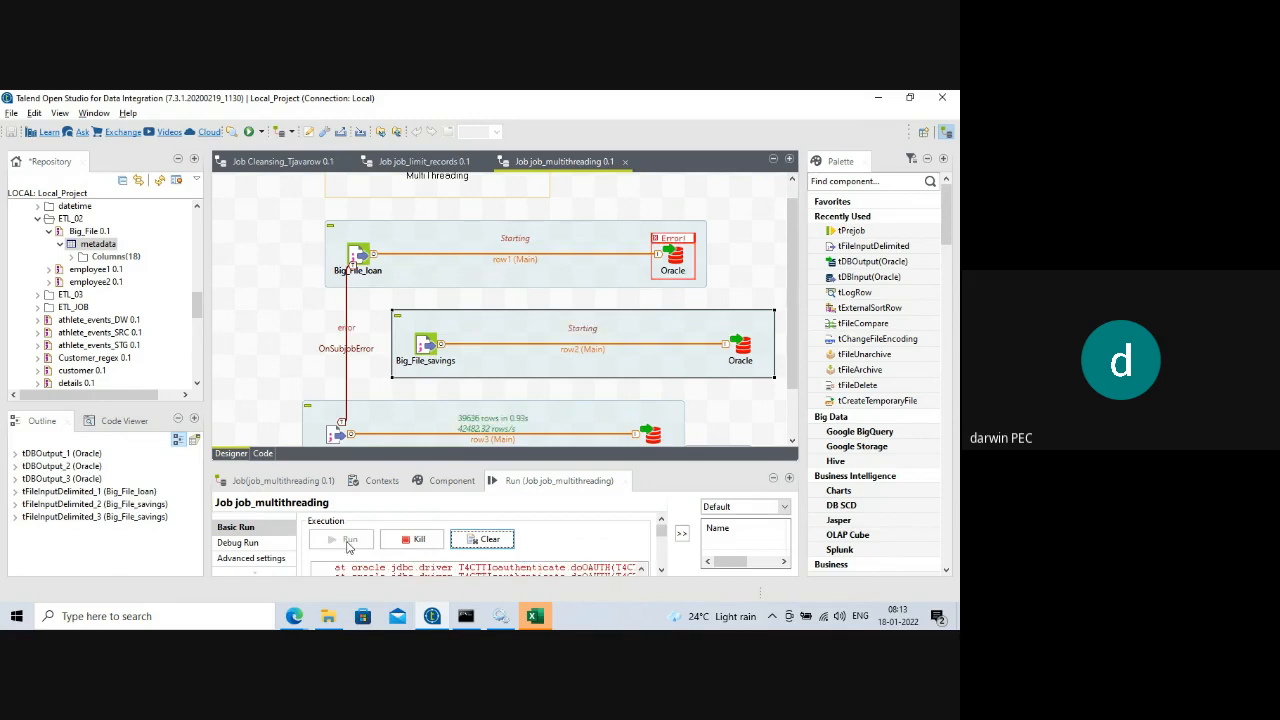
left_click_drag(511, 466, 512, 508)
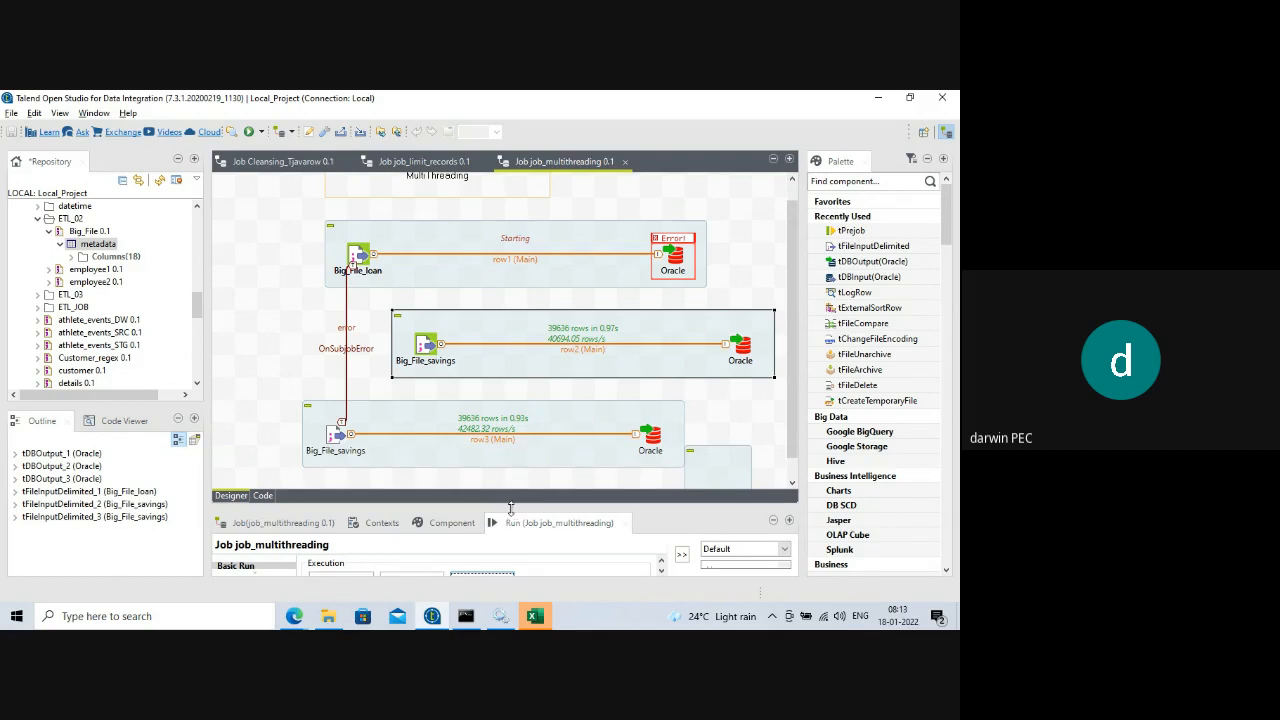
left_click_drag(511, 506, 512, 497)
left_click(488, 572)
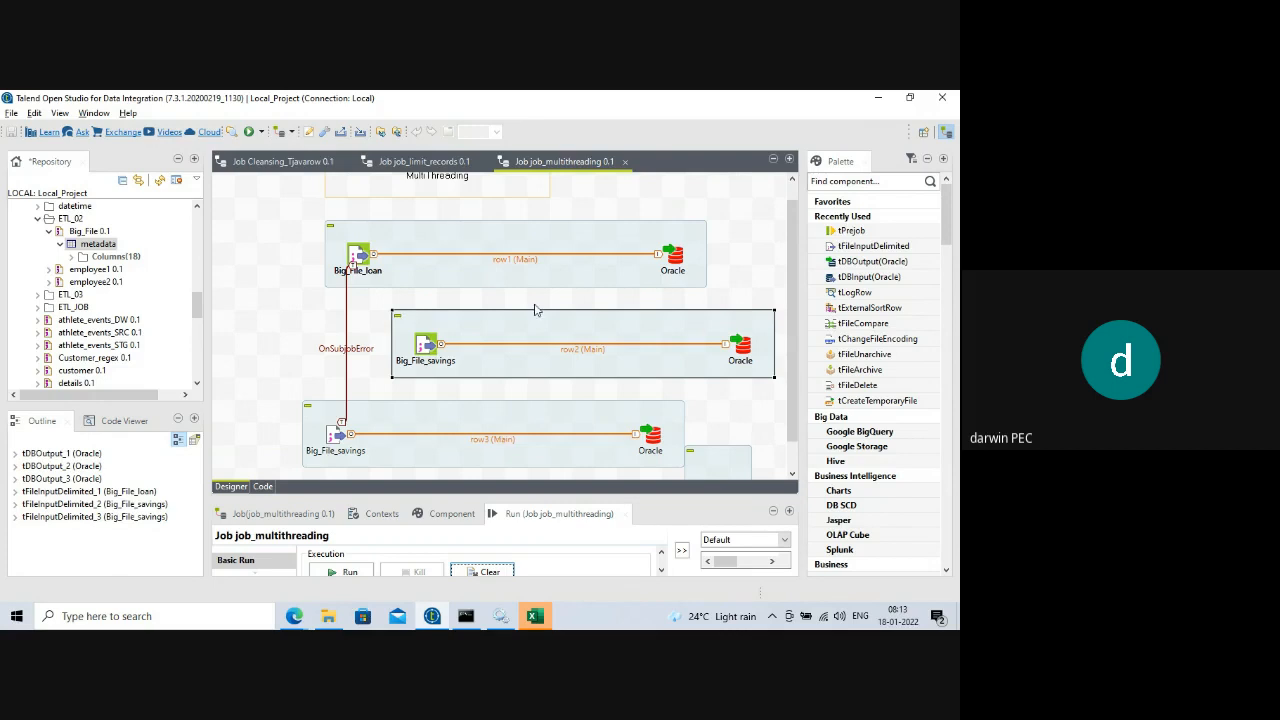
left_click(344, 572)
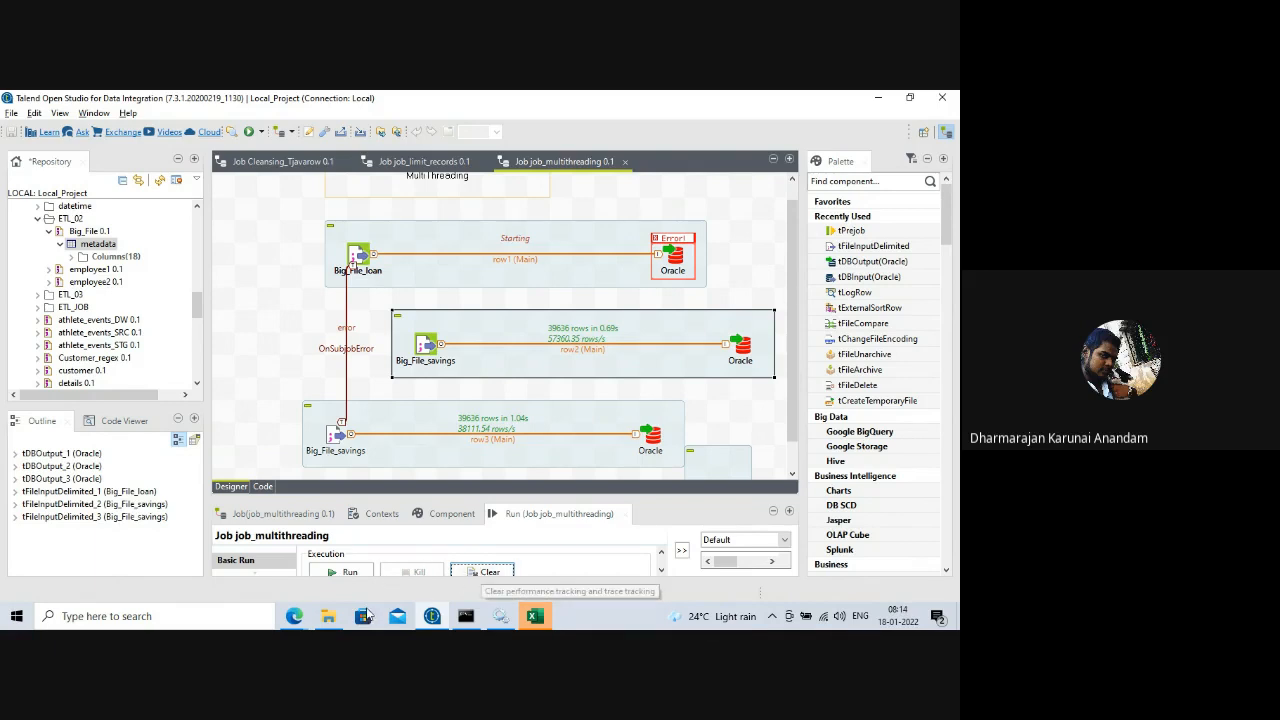
- Switch to the Google Meet call in the browser and mute the microphone
left_click(295, 617)
left_click(232, 573)
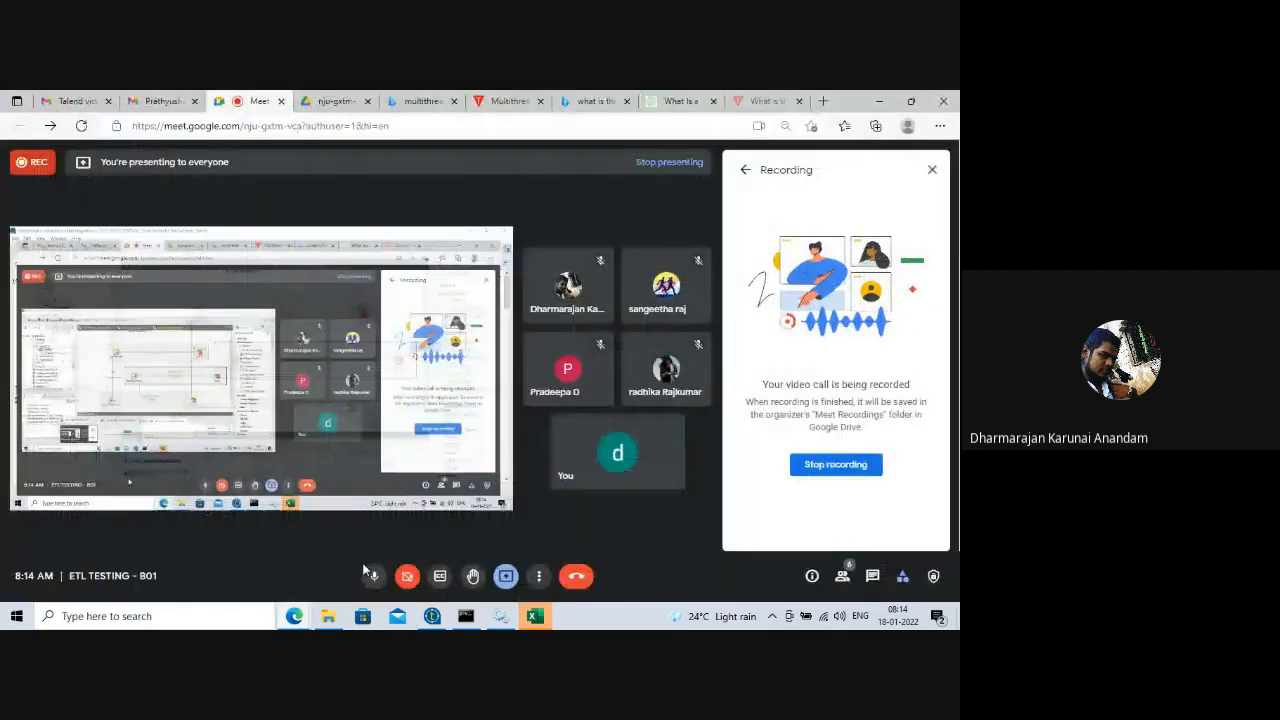
left_click(370, 575)
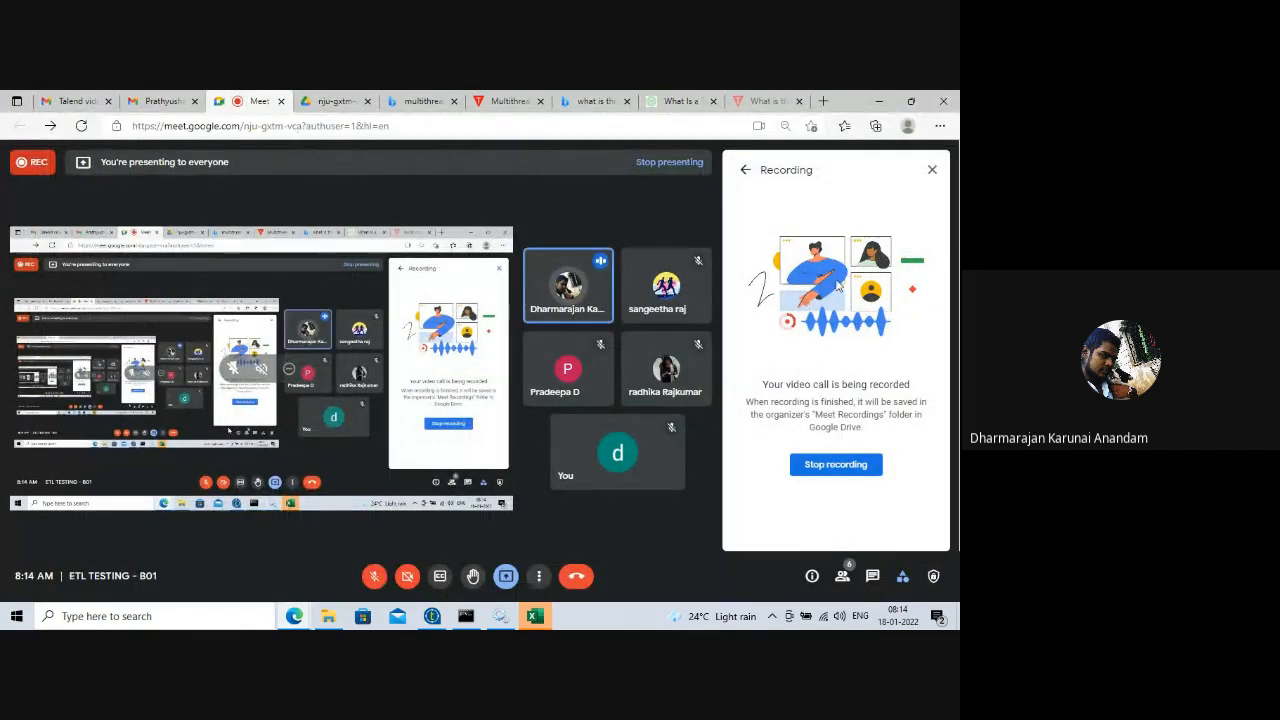
- Switch back from the Google Meet call to job_multithreading in Talend Open Studio
key("alt+Tab")
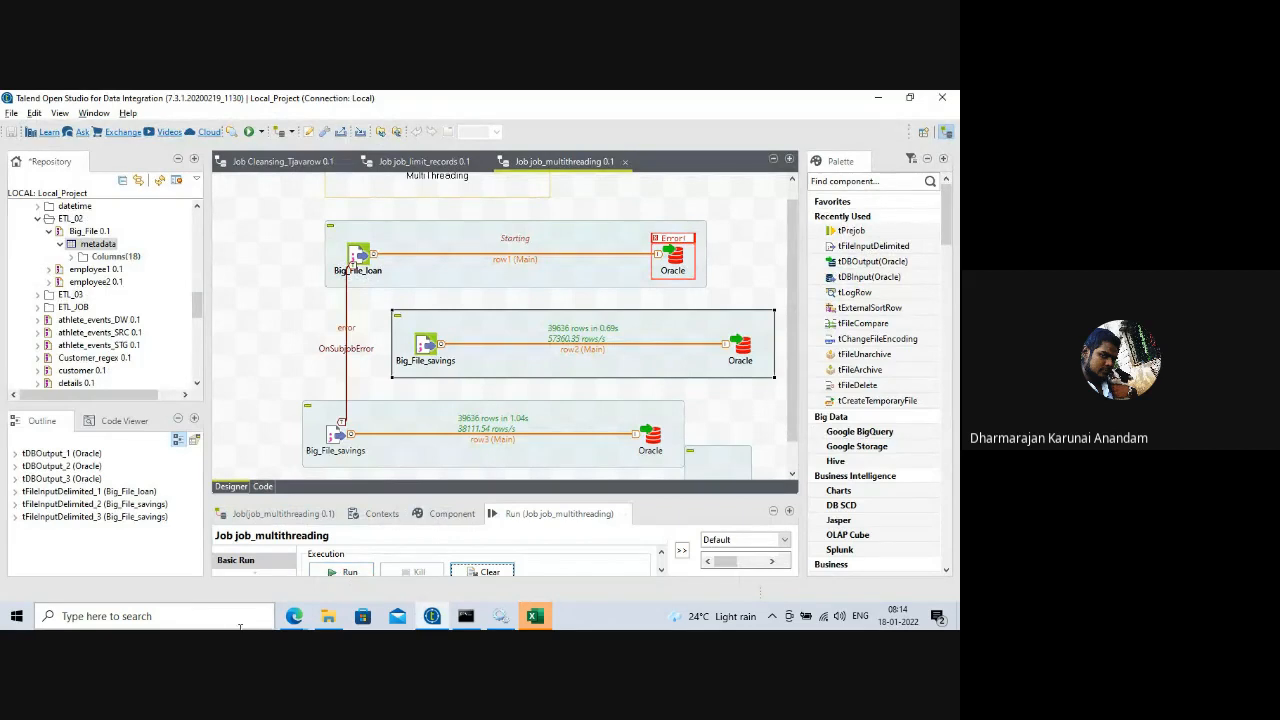
left_click(295, 618)
left_click(215, 560)
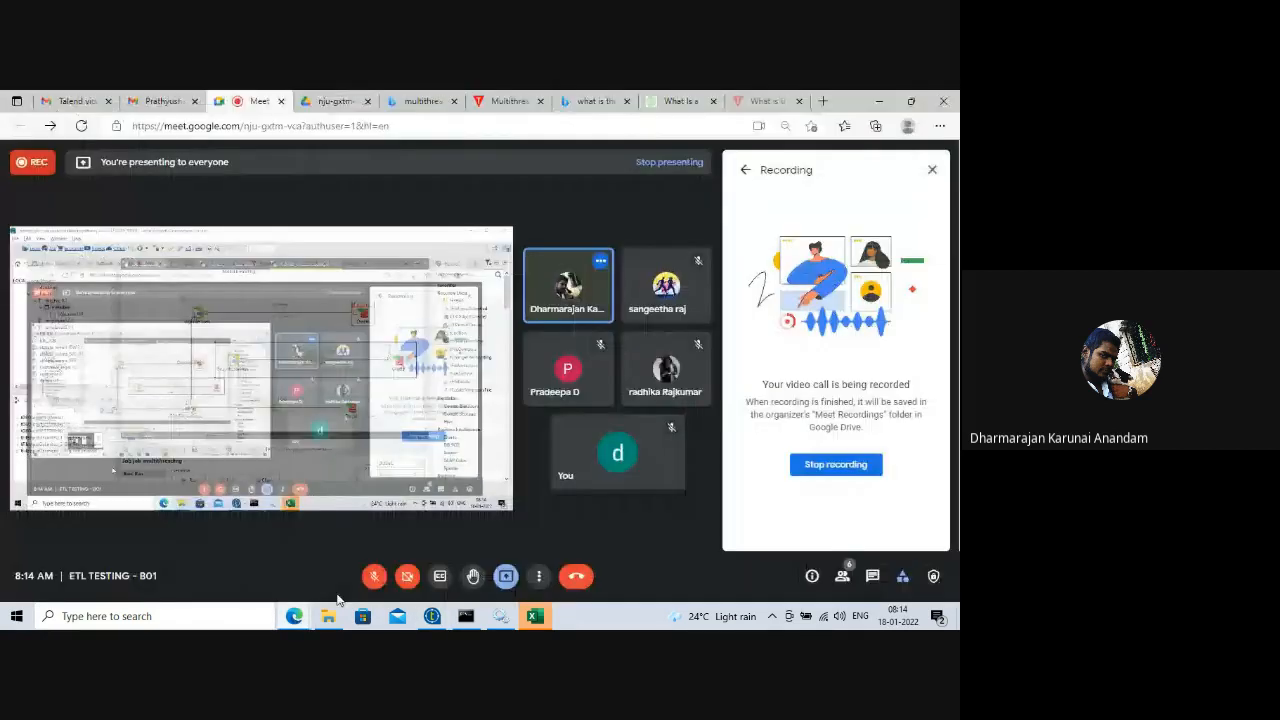
left_click(879, 101)
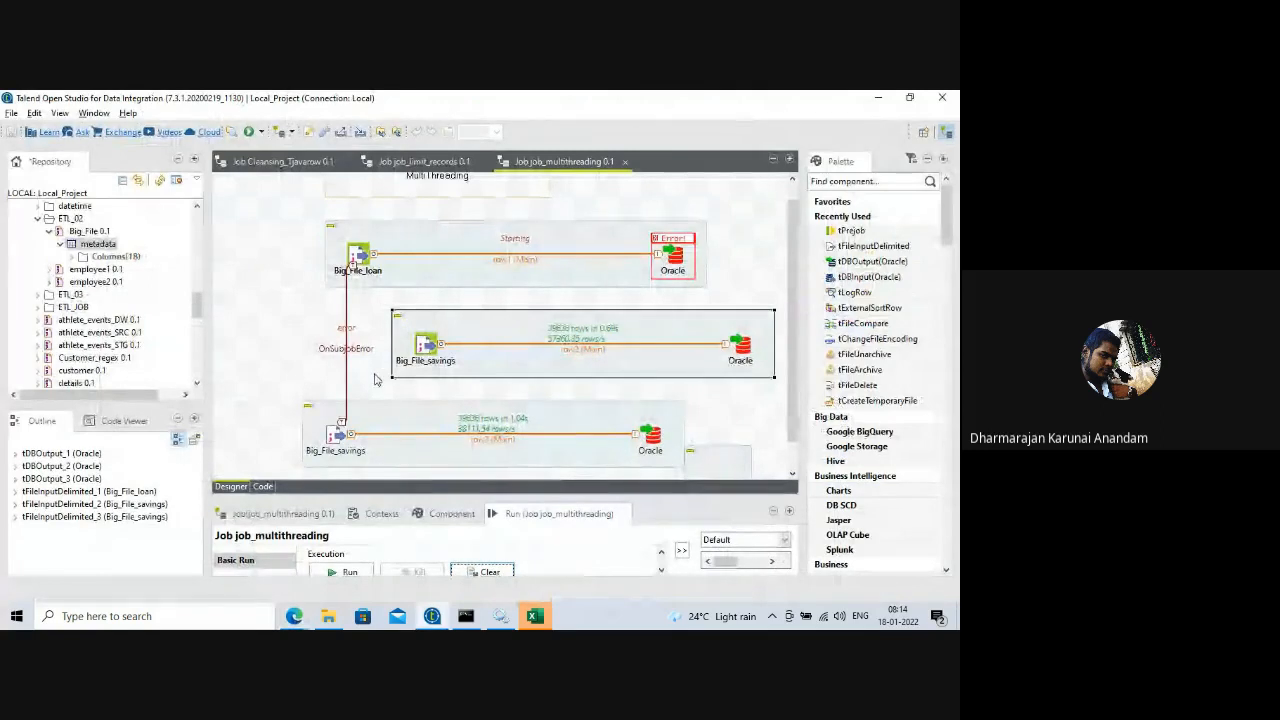
- Replace the On Subjob Error trigger with an On Subjob Ok trigger from Big_File_loan to the third subjob's Big_File_savings input
left_click(350, 347)
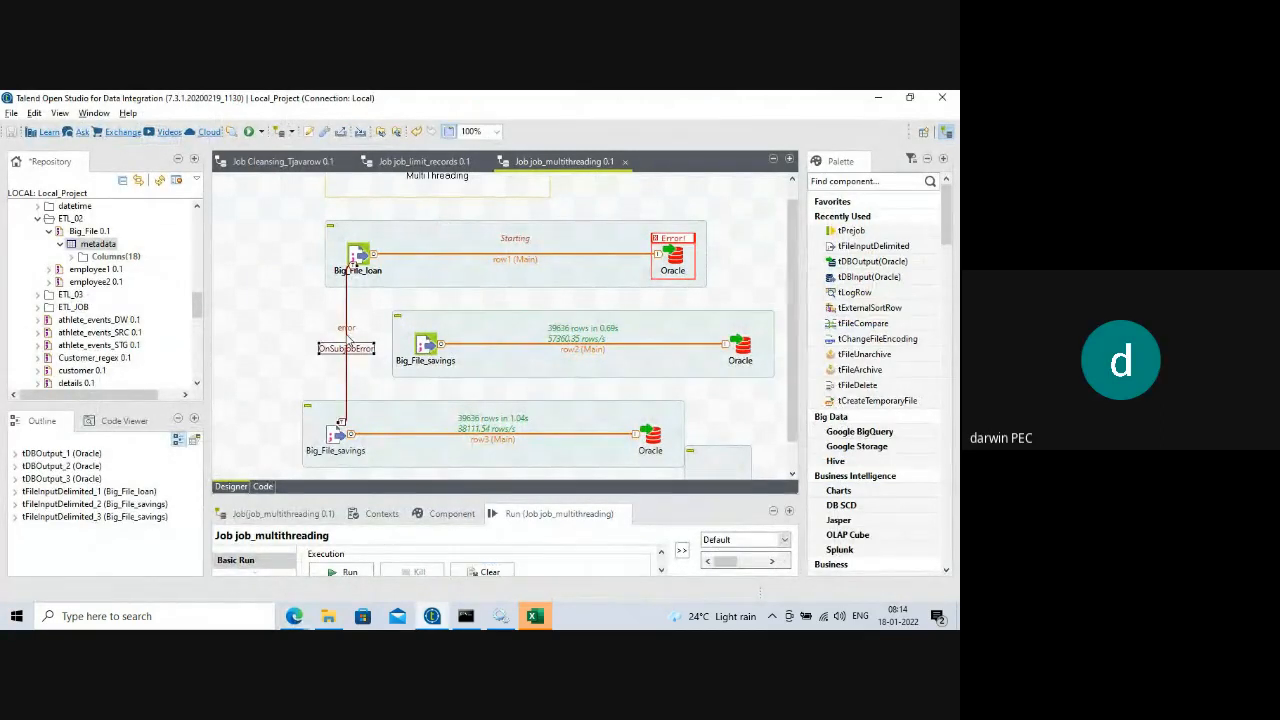
key("Delete")
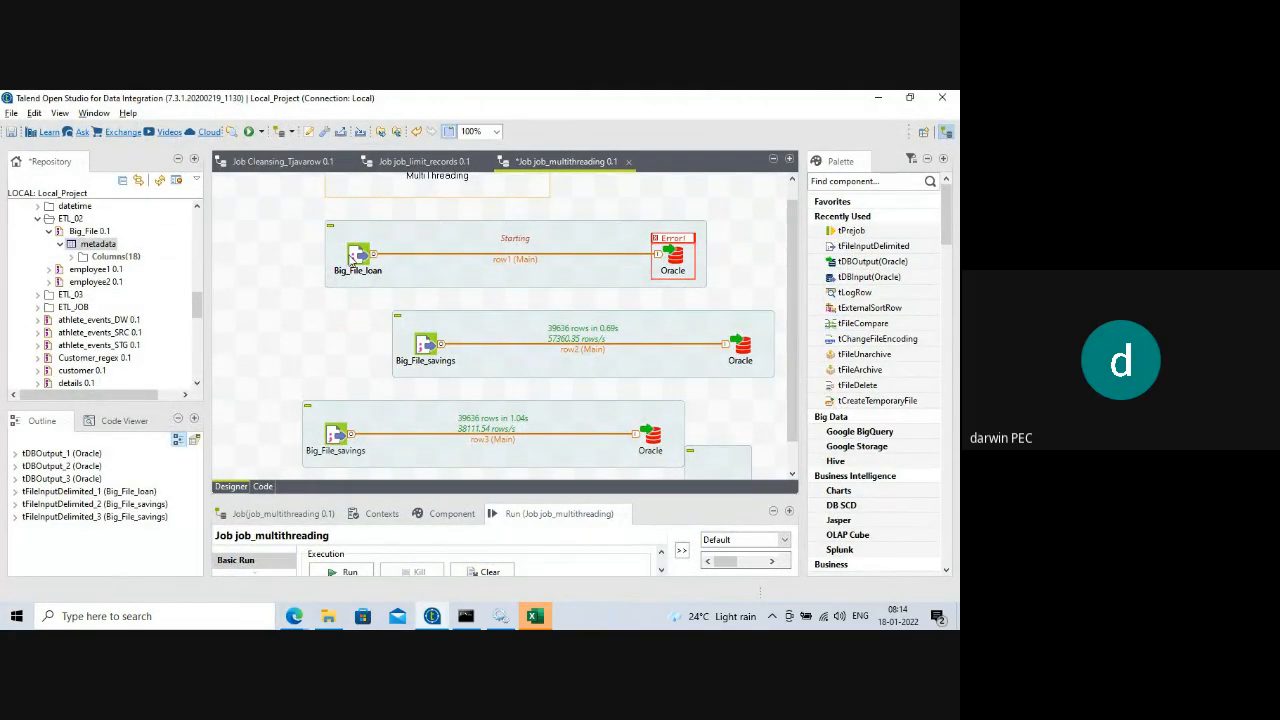
right_click(352, 257)
mouse_move(502, 266)
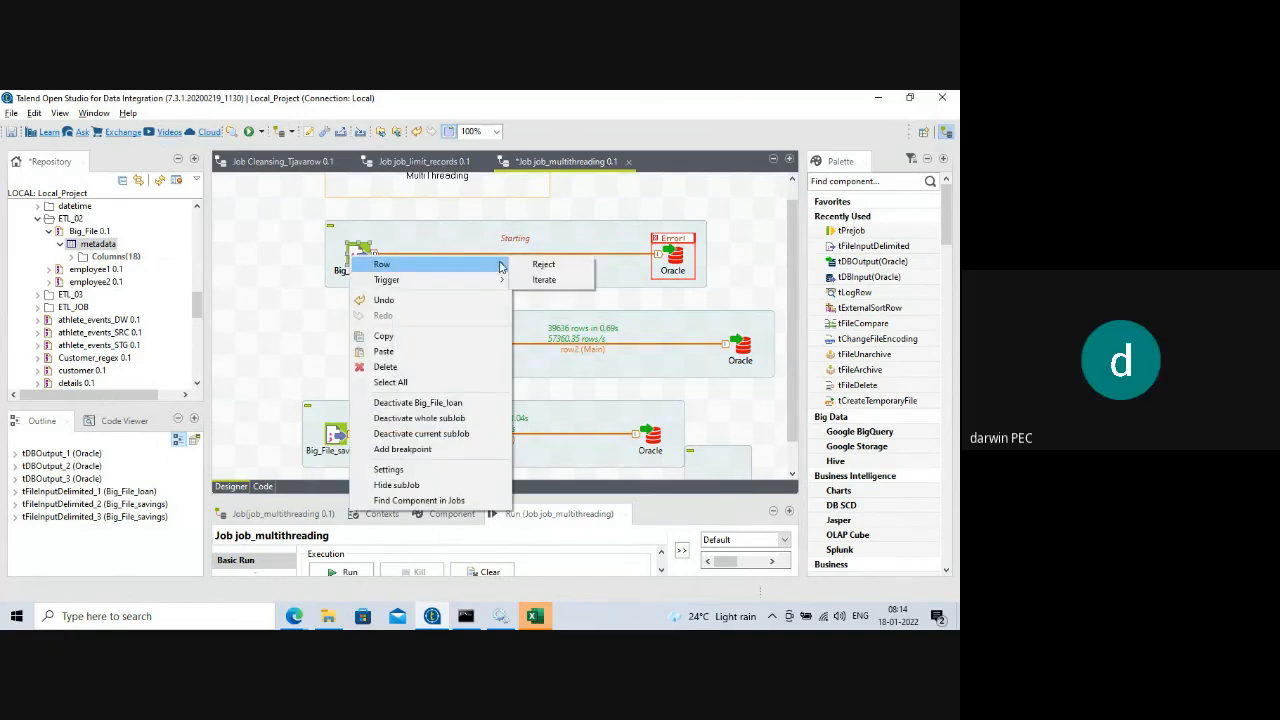
mouse_move(425, 280)
left_click(545, 280)
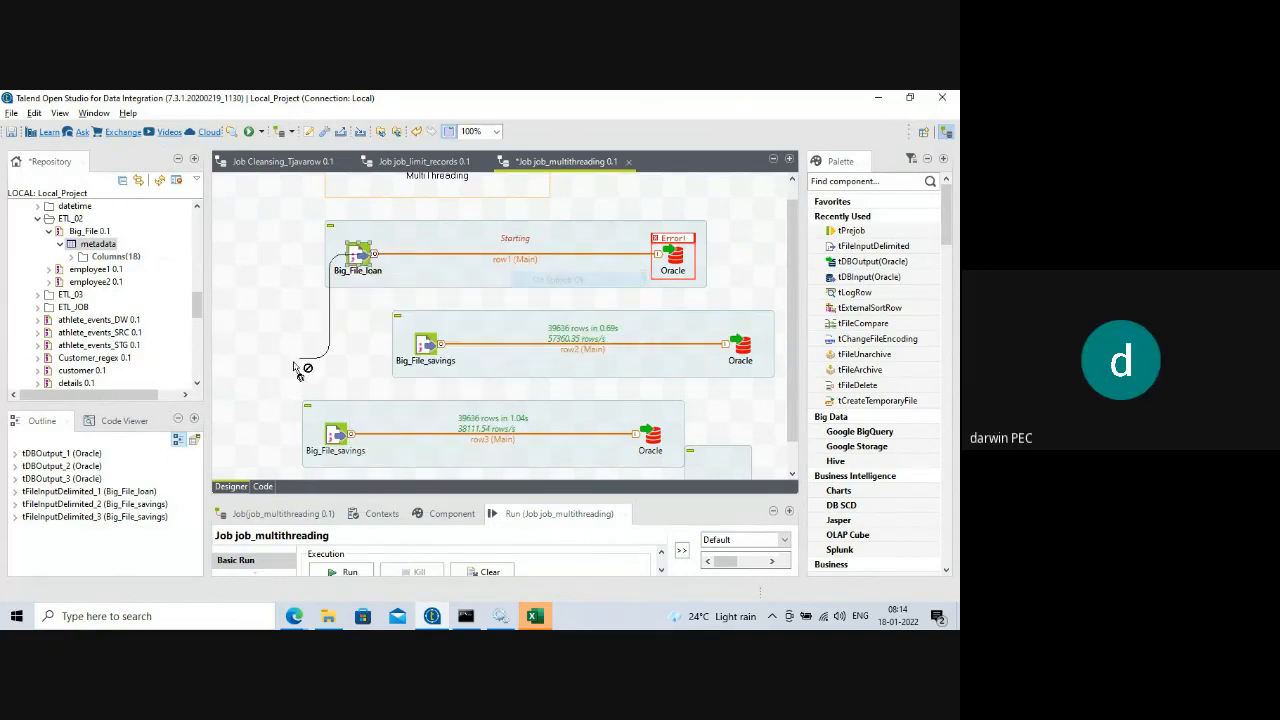
left_click(337, 434)
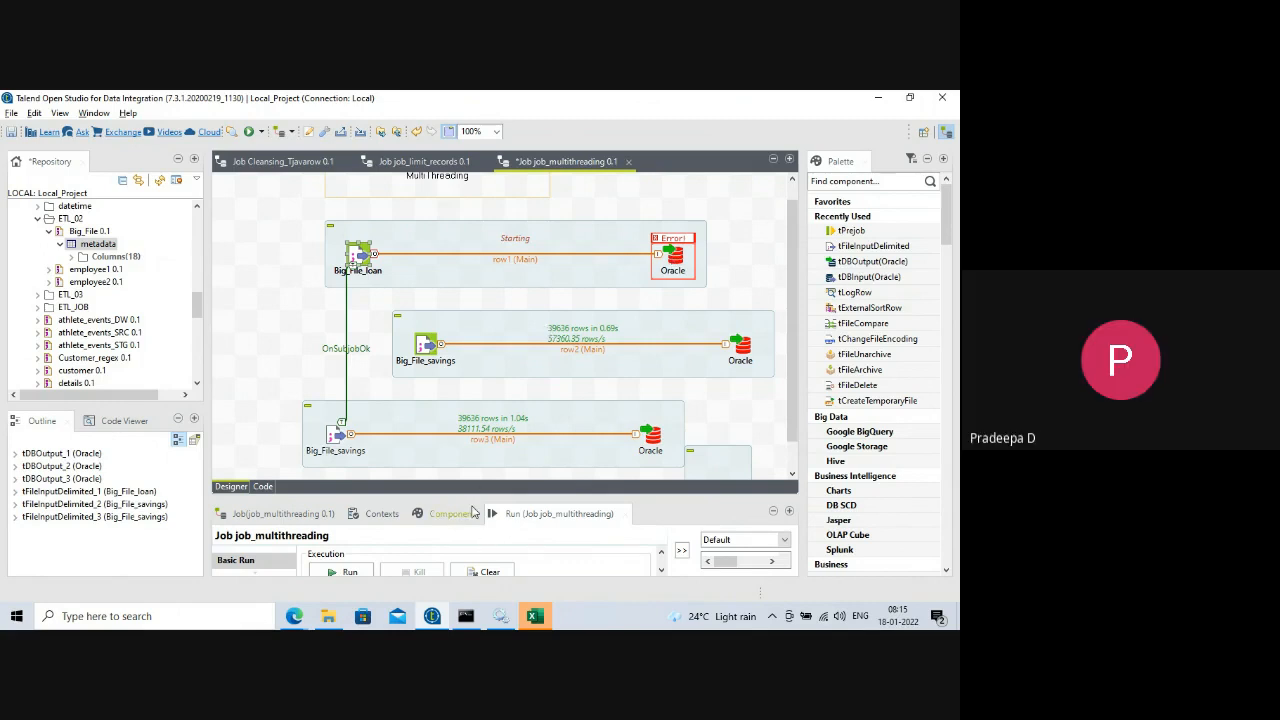
- Clear the previous run output and run job_multithreading with the On Subjob Ok trigger to the third subjob
left_click_drag(477, 480, 477, 461)
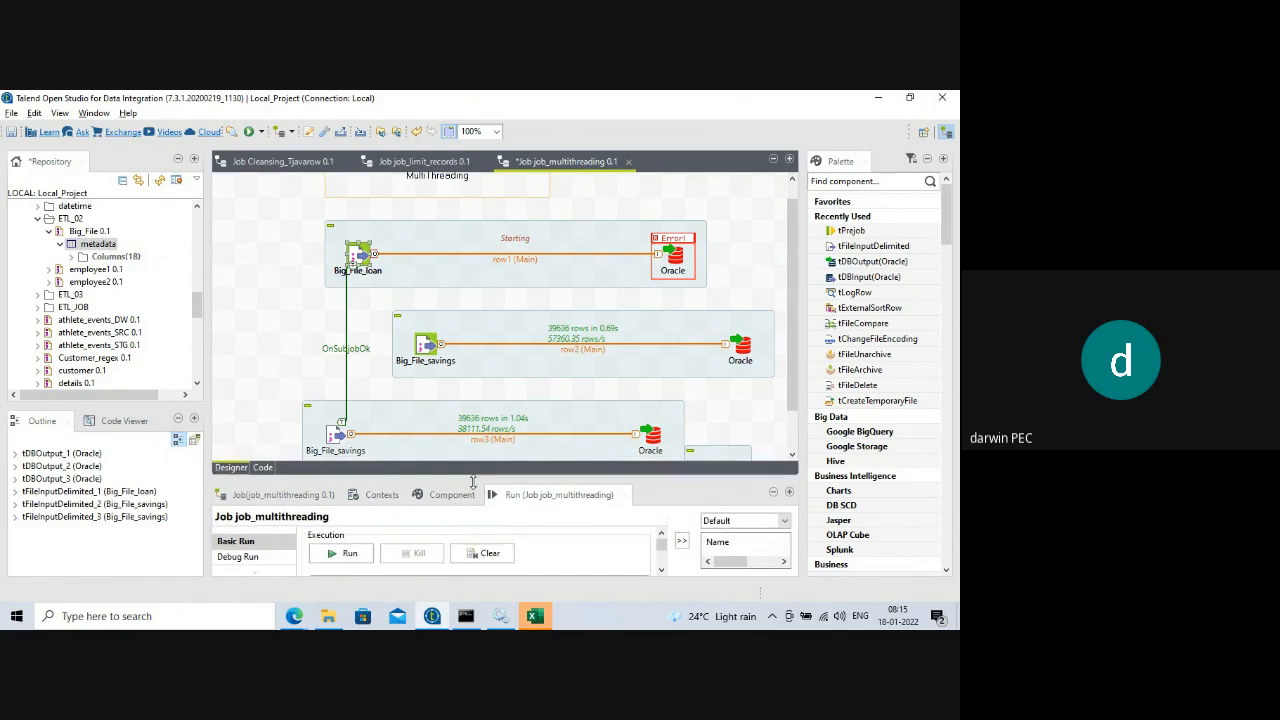
left_click(483, 553)
left_click(343, 553)
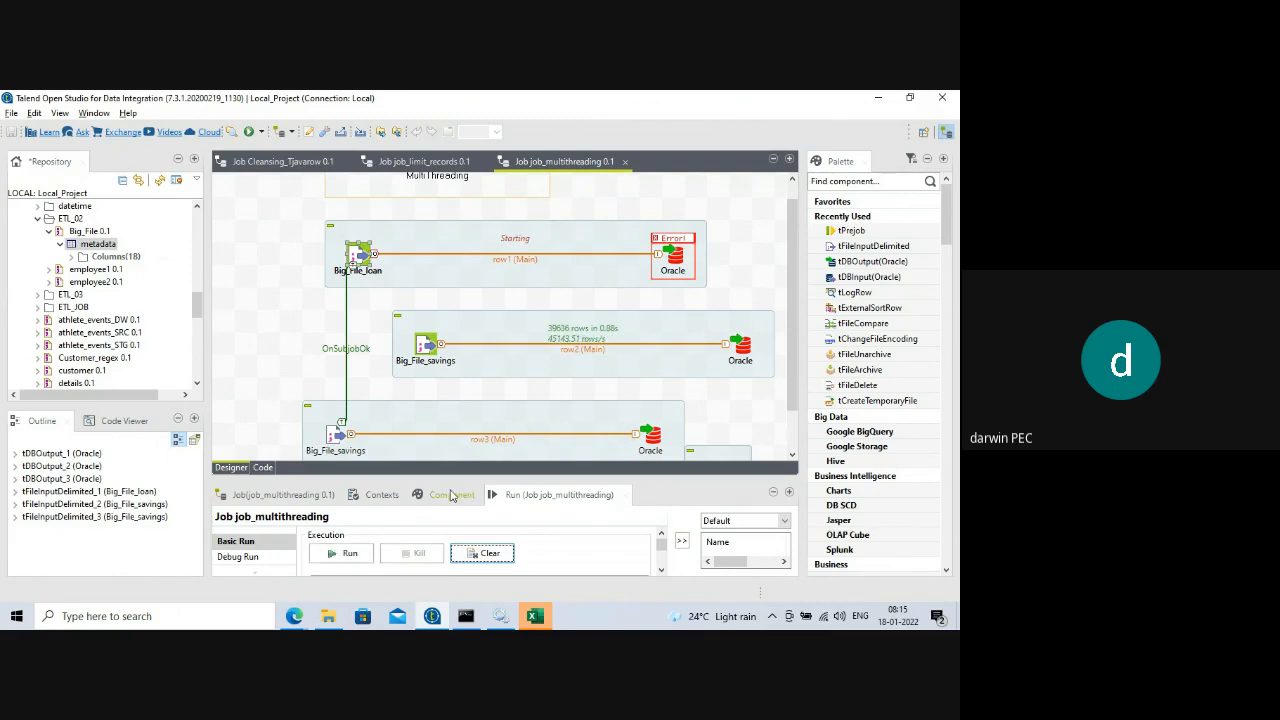
left_click_drag(466, 484, 464, 515)
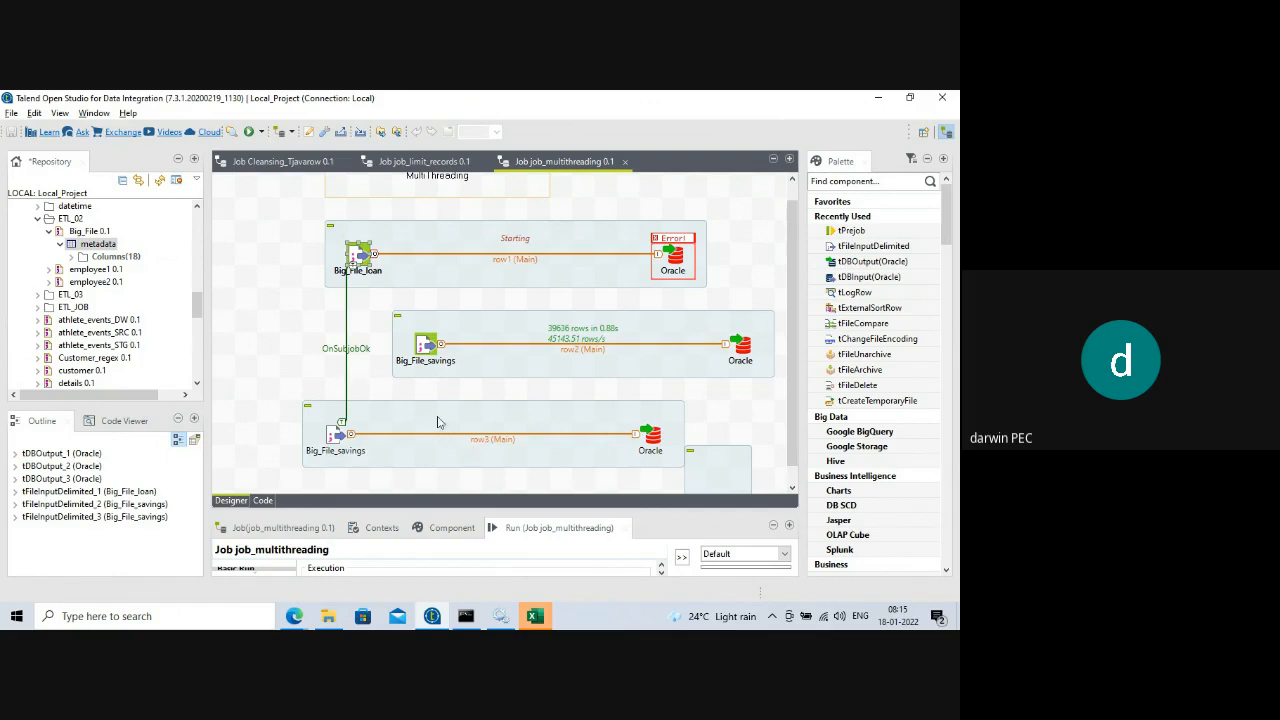
- Replace the On Subjob Ok trigger with an On Subjob Error trigger from Big_File_loan to the third subjob's Big_File_savings input
left_click(346, 349)
key("Delete")
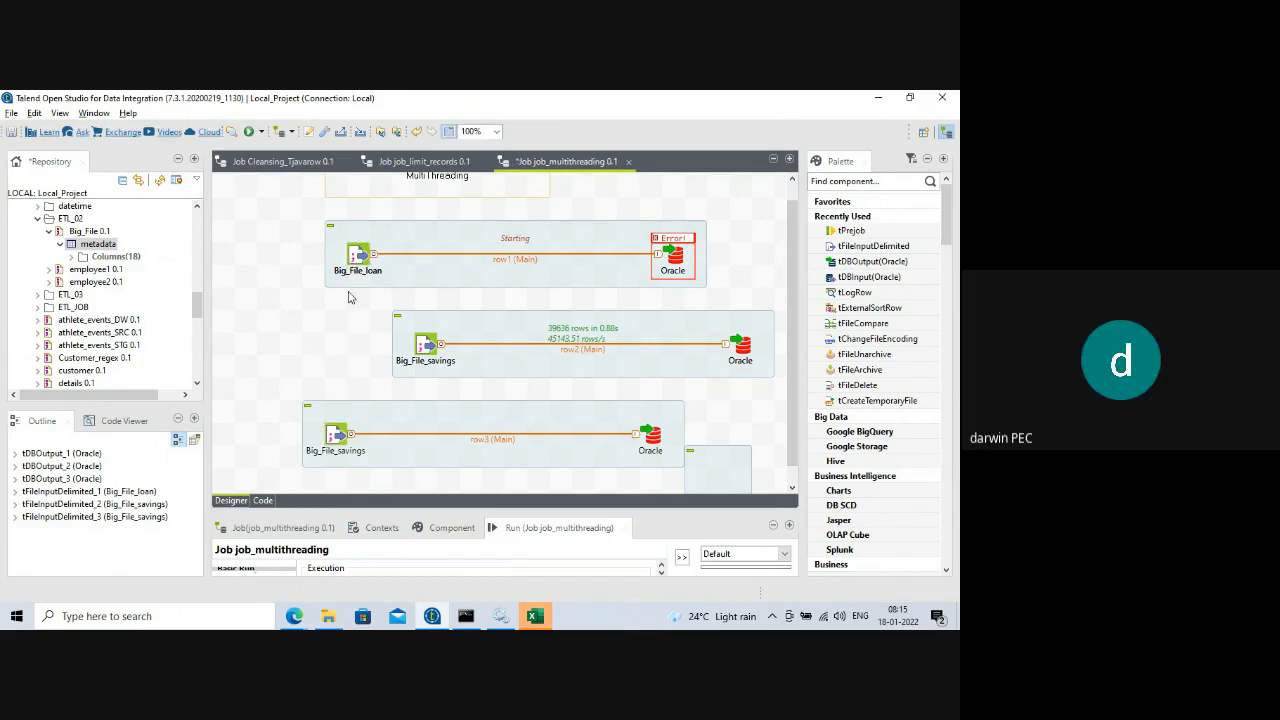
right_click(359, 270)
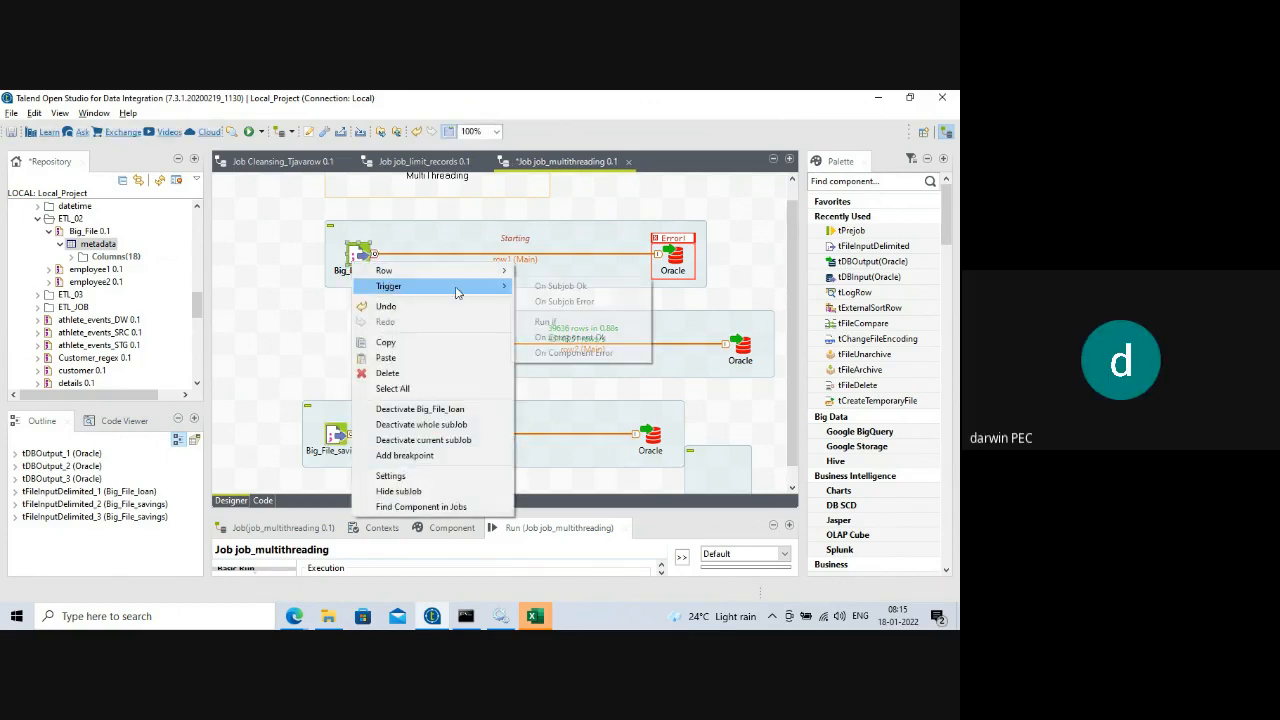
mouse_move(457, 289)
left_click(545, 299)
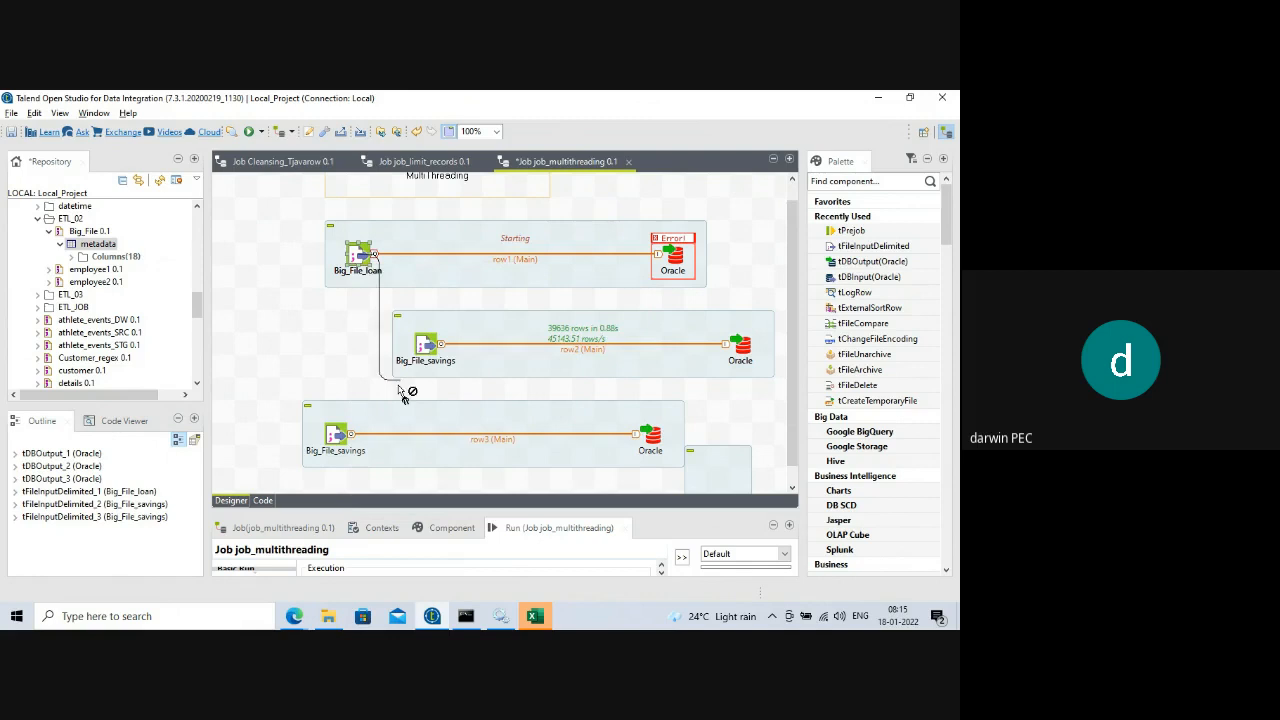
left_click(336, 435)
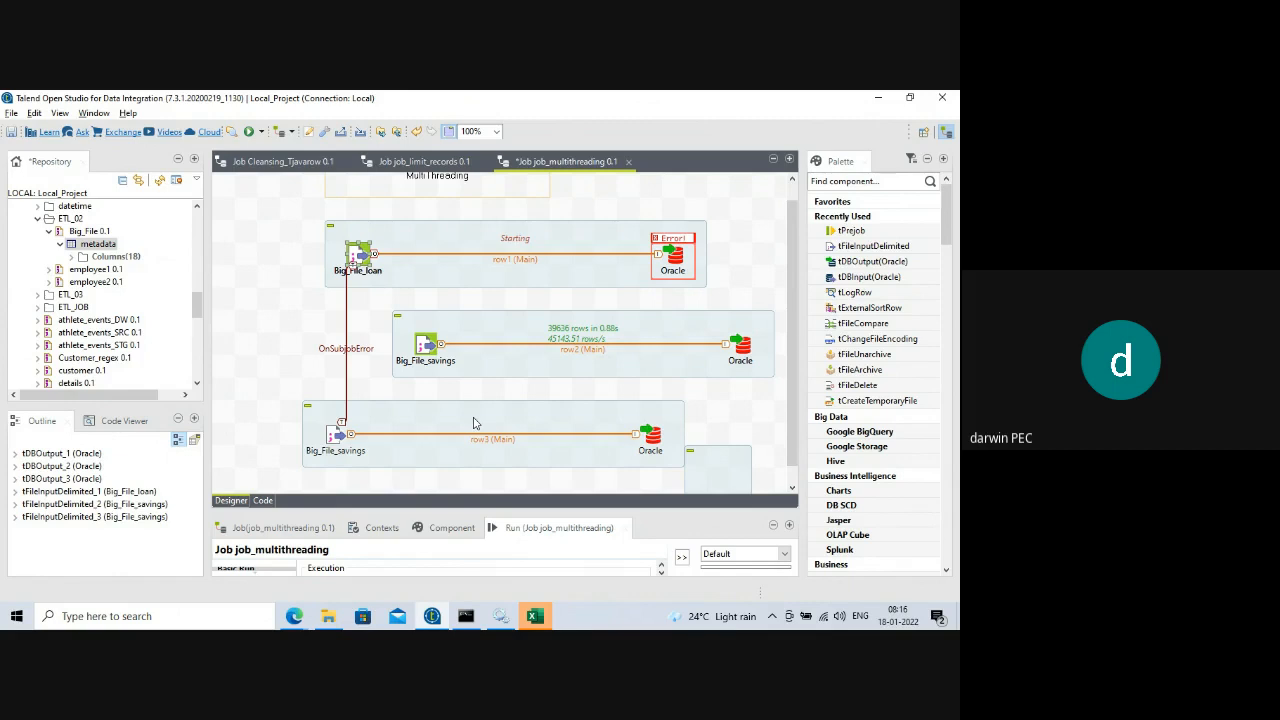
- Check the Google Meet call in the browser and return to Talend Open Studio
left_click(293, 615)
left_click(158, 554)
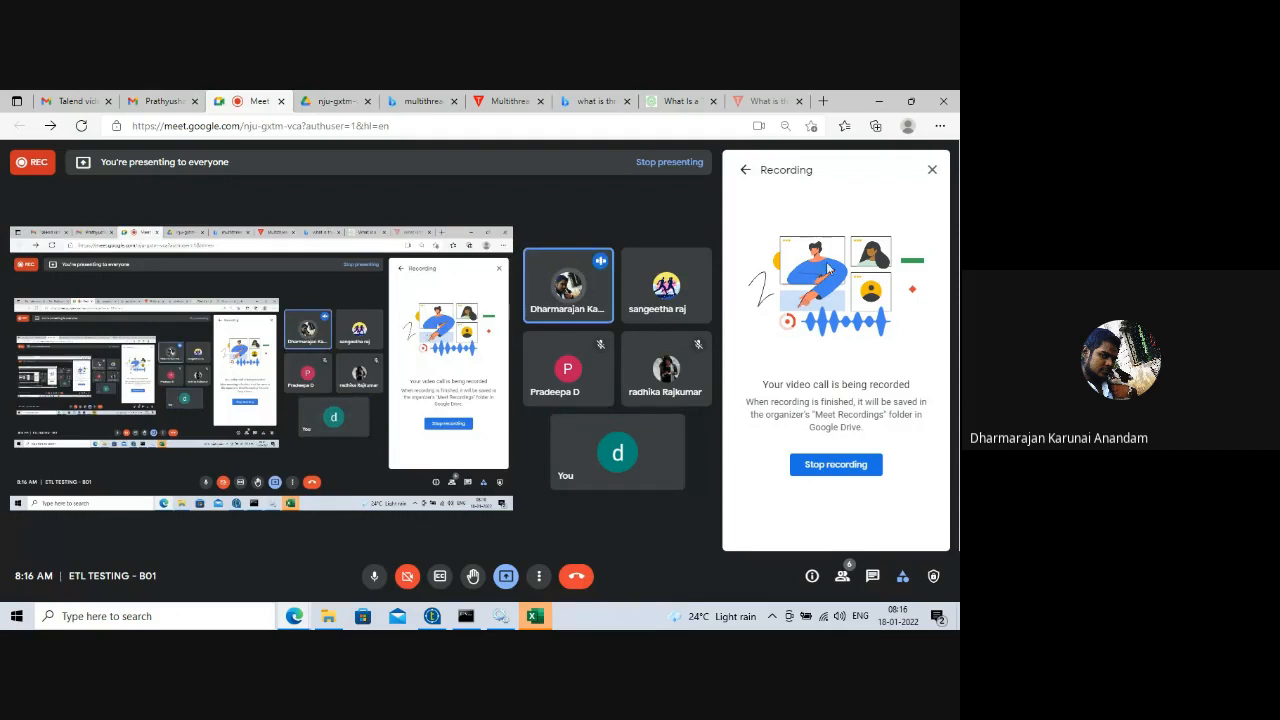
left_click(879, 102)
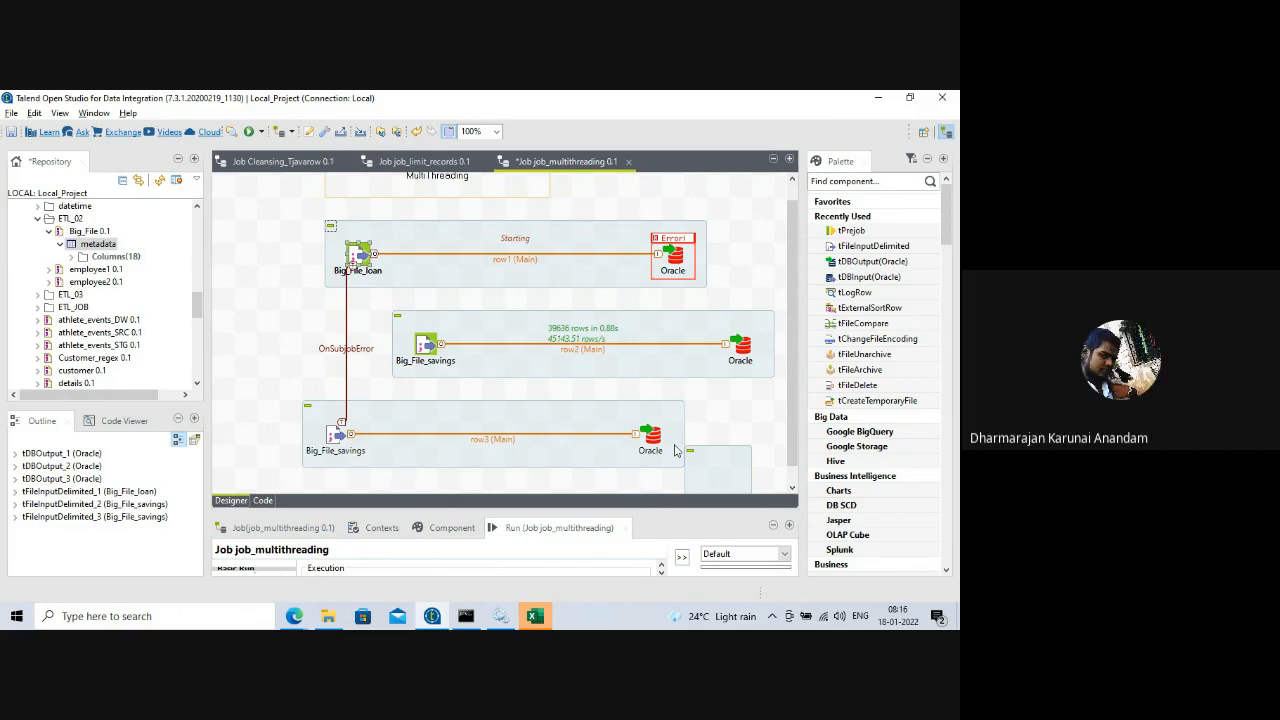
- Delete the On Subjob Error trigger and add a tPrejob component in front of the second subjob
left_click(346, 353)
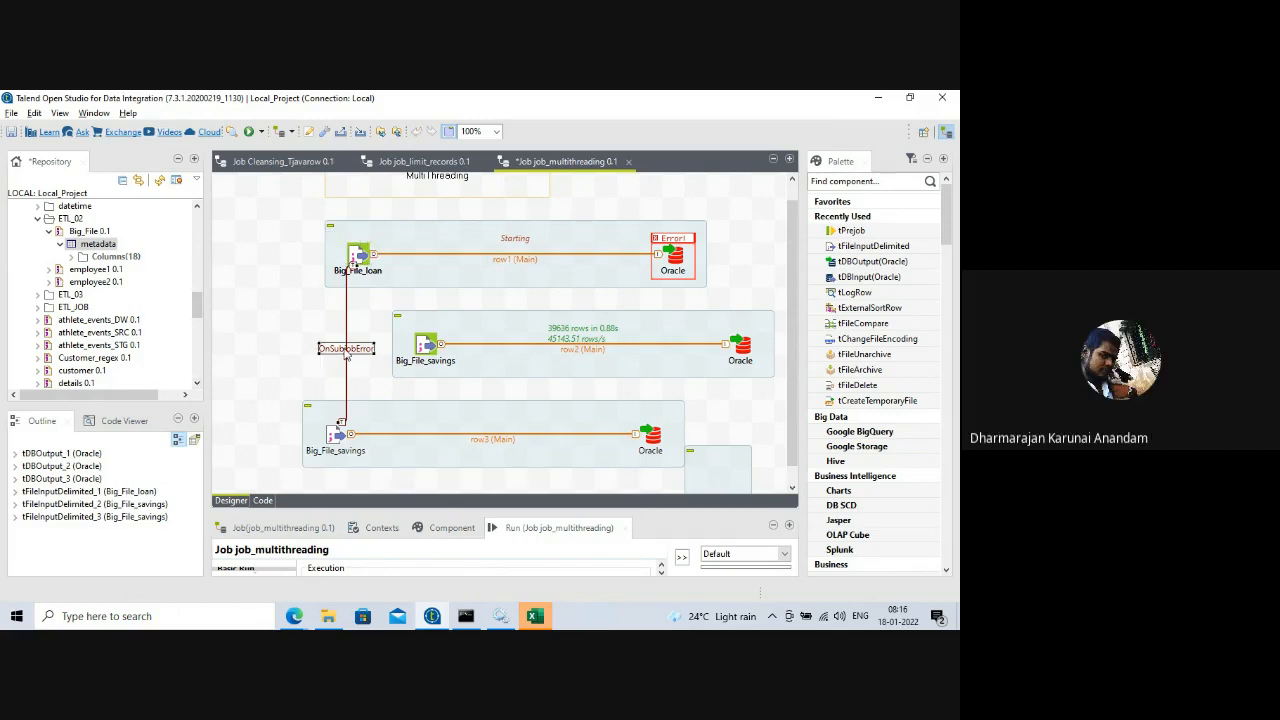
key("Delete")
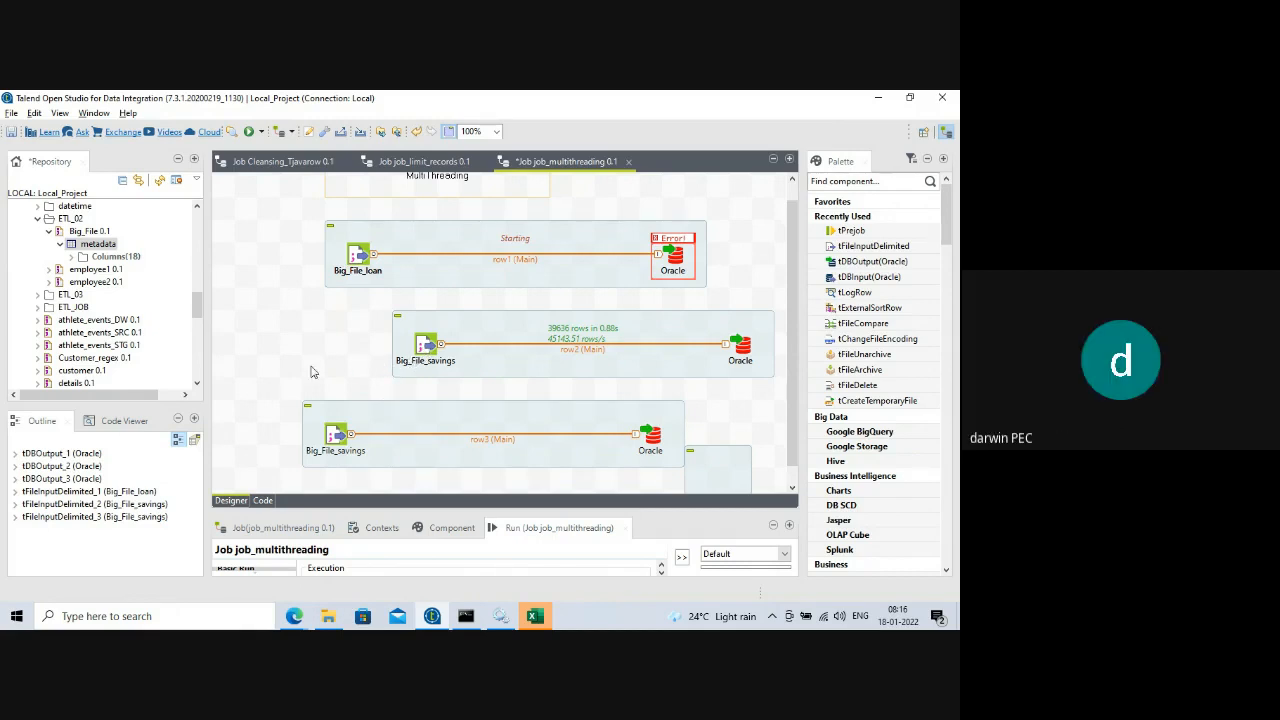
left_click(245, 337)
type("tprejob")
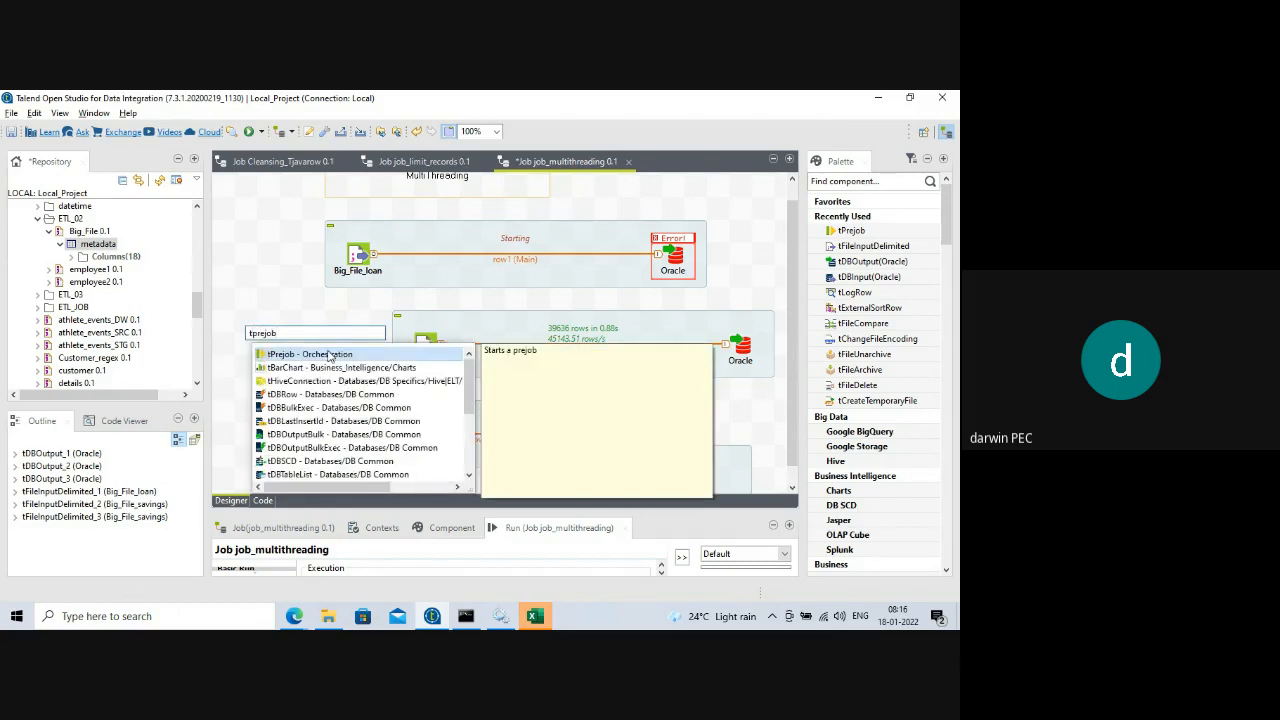
key("Return")
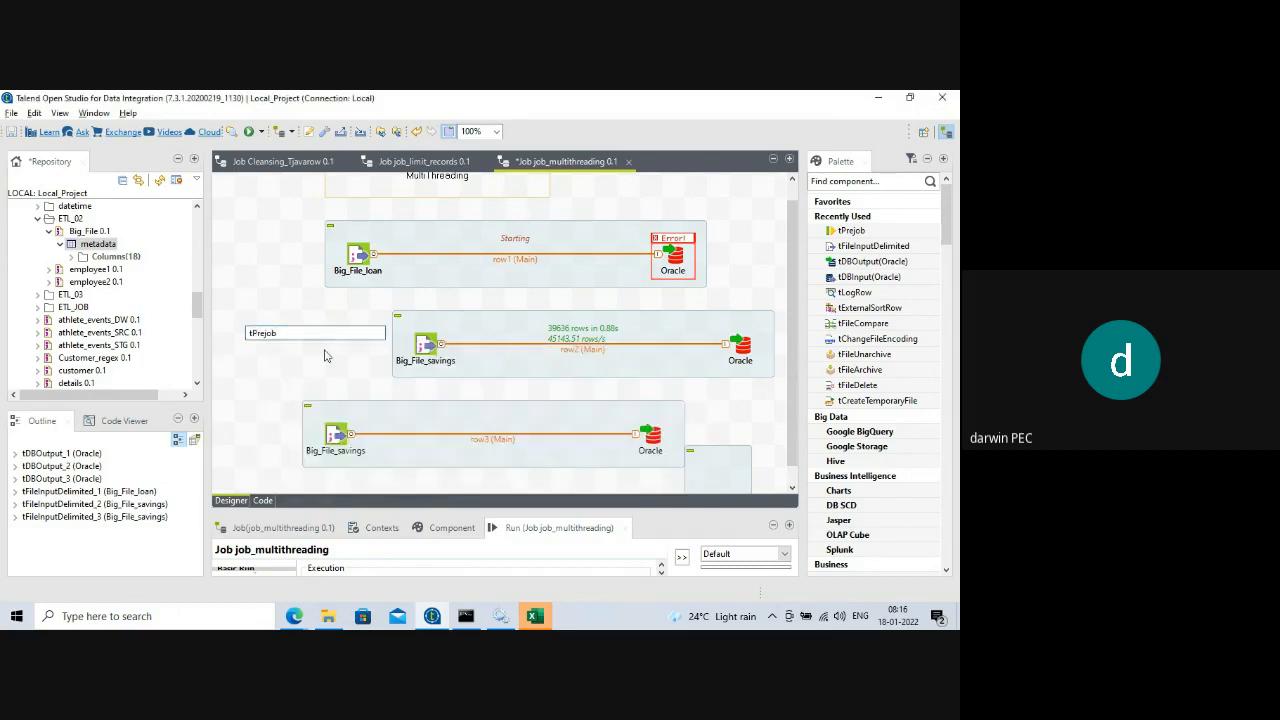
- Connect tPrejob to the second subjob's Big_File_savings input with an On Component Ok trigger
right_click(250, 345)
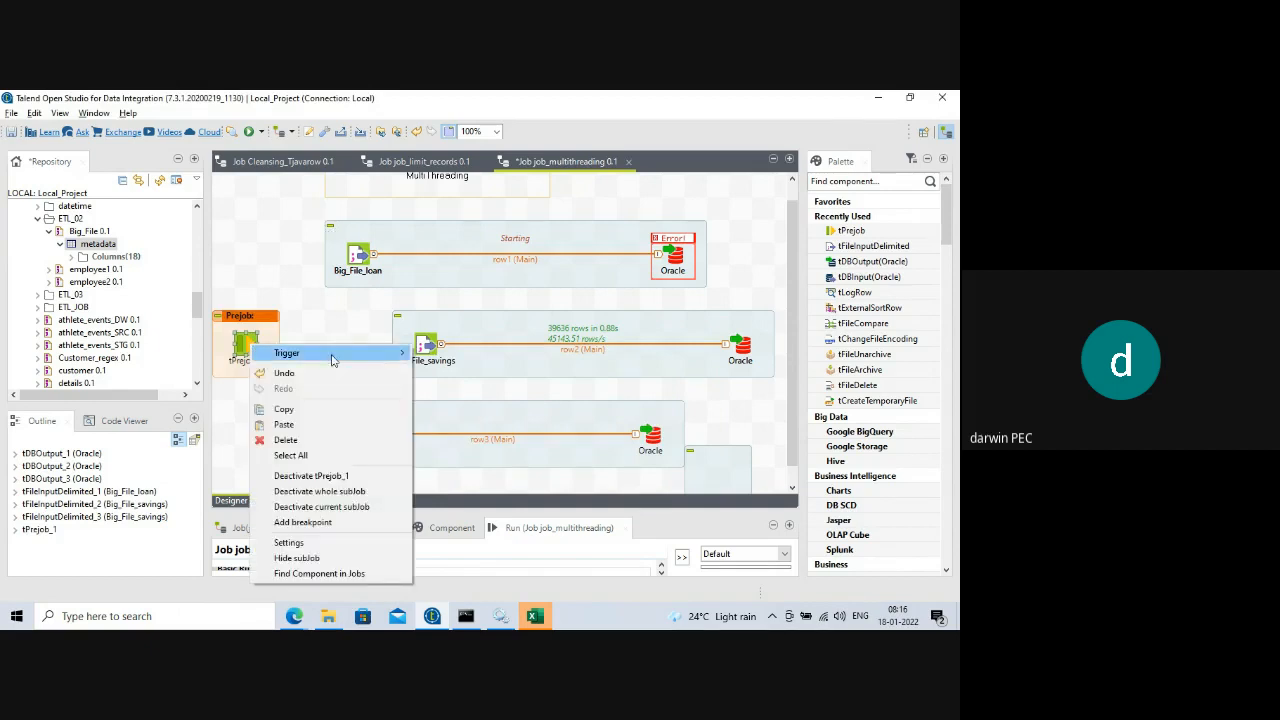
mouse_move(378, 352)
left_click(455, 351)
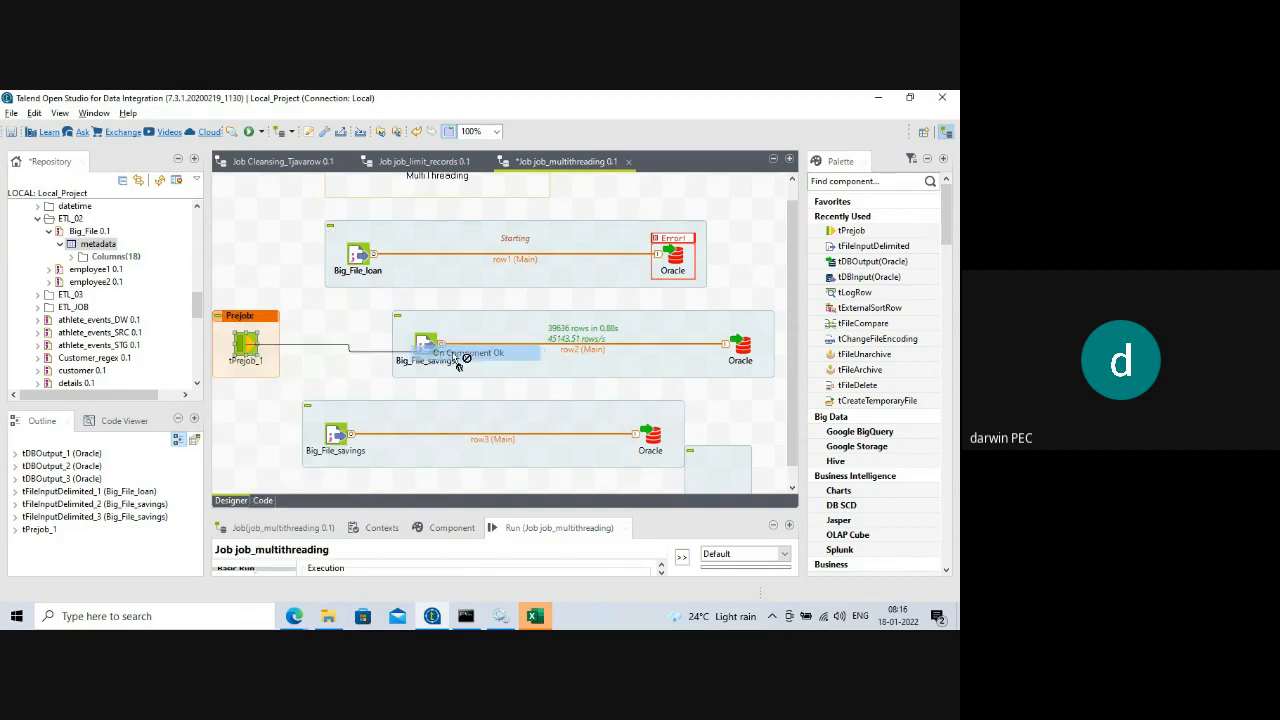
left_click(403, 362)
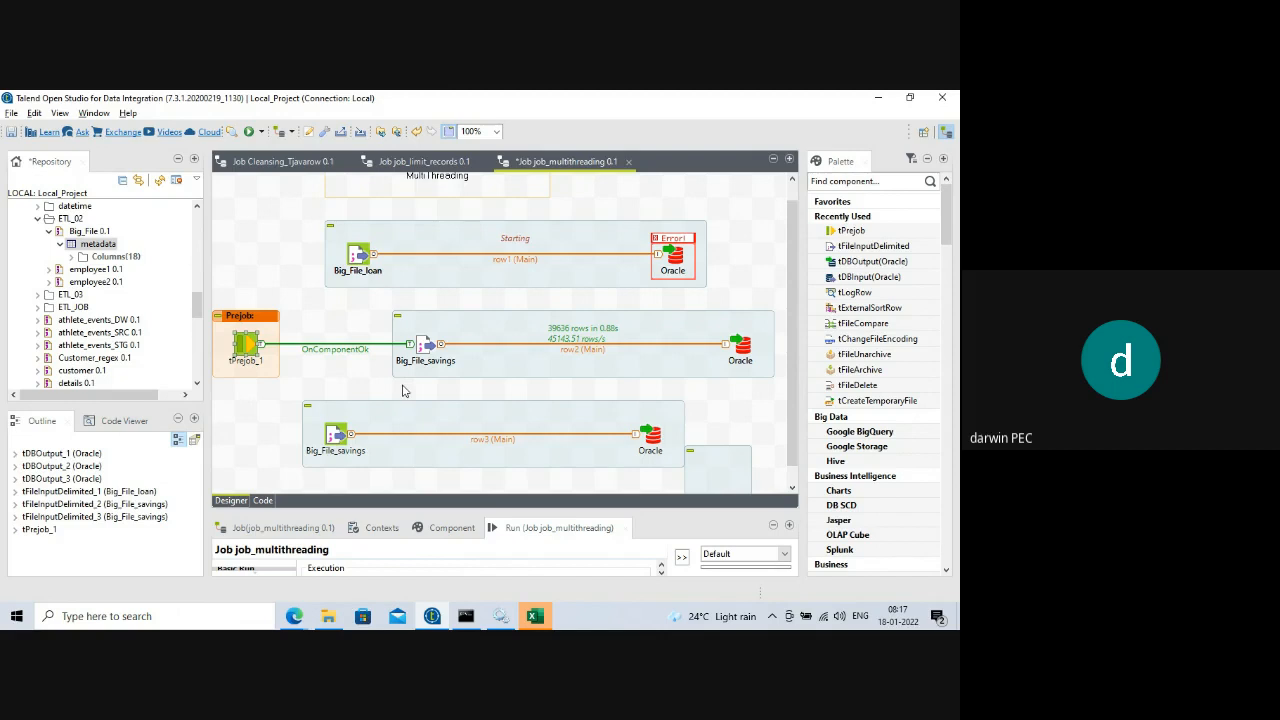
- Add an On Subjob Error trigger from Big_File_loan to the Big_File_savings input of the third subjob
right_click(358, 257)
mouse_move(416, 274)
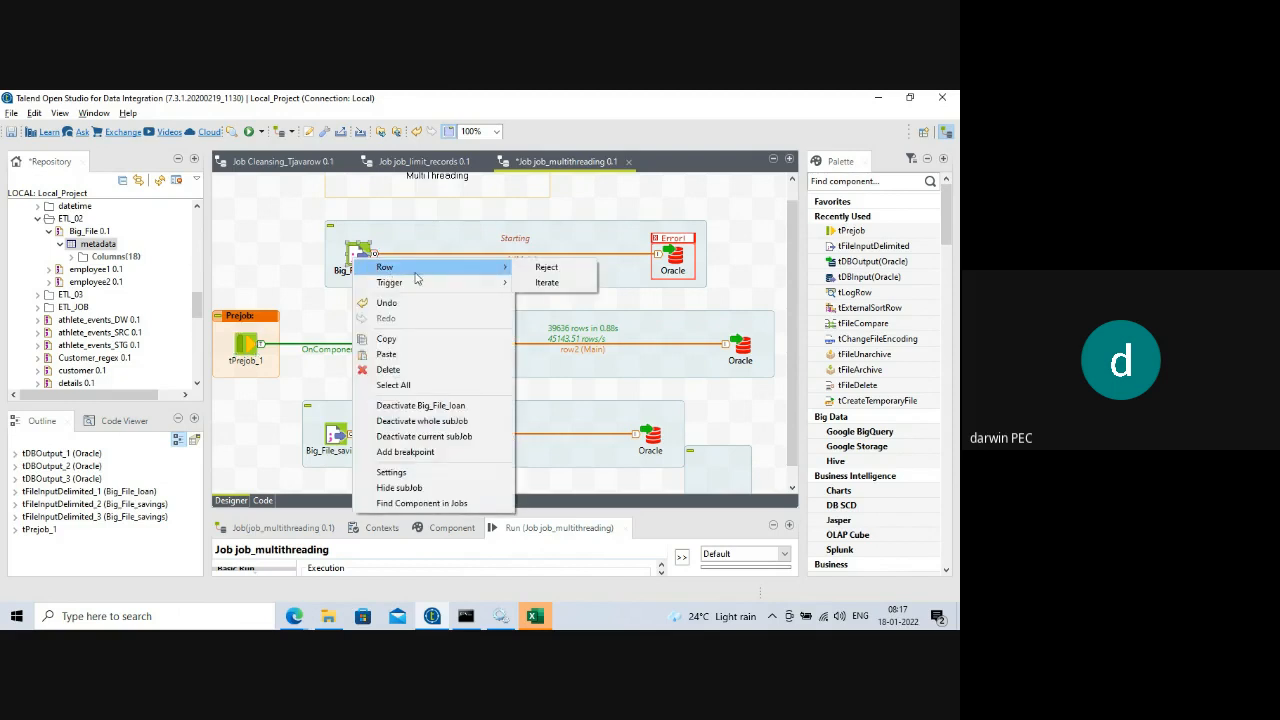
left_click(545, 297)
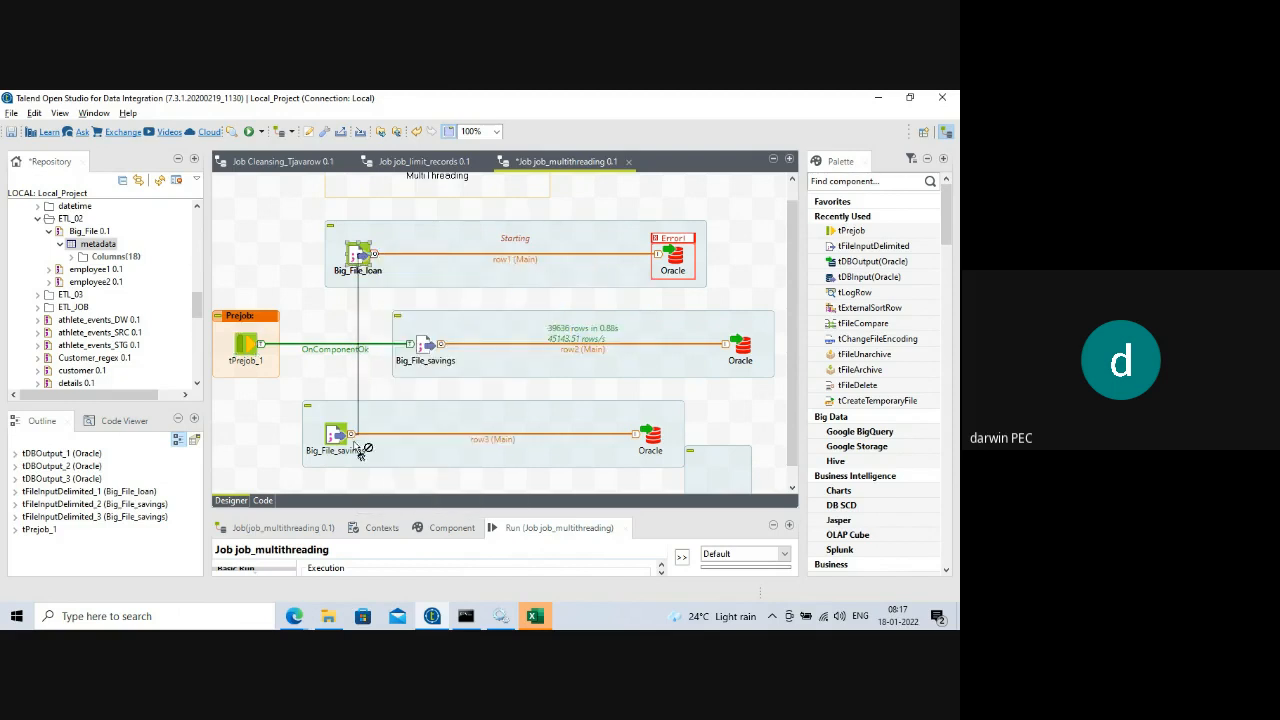
left_click(336, 438)
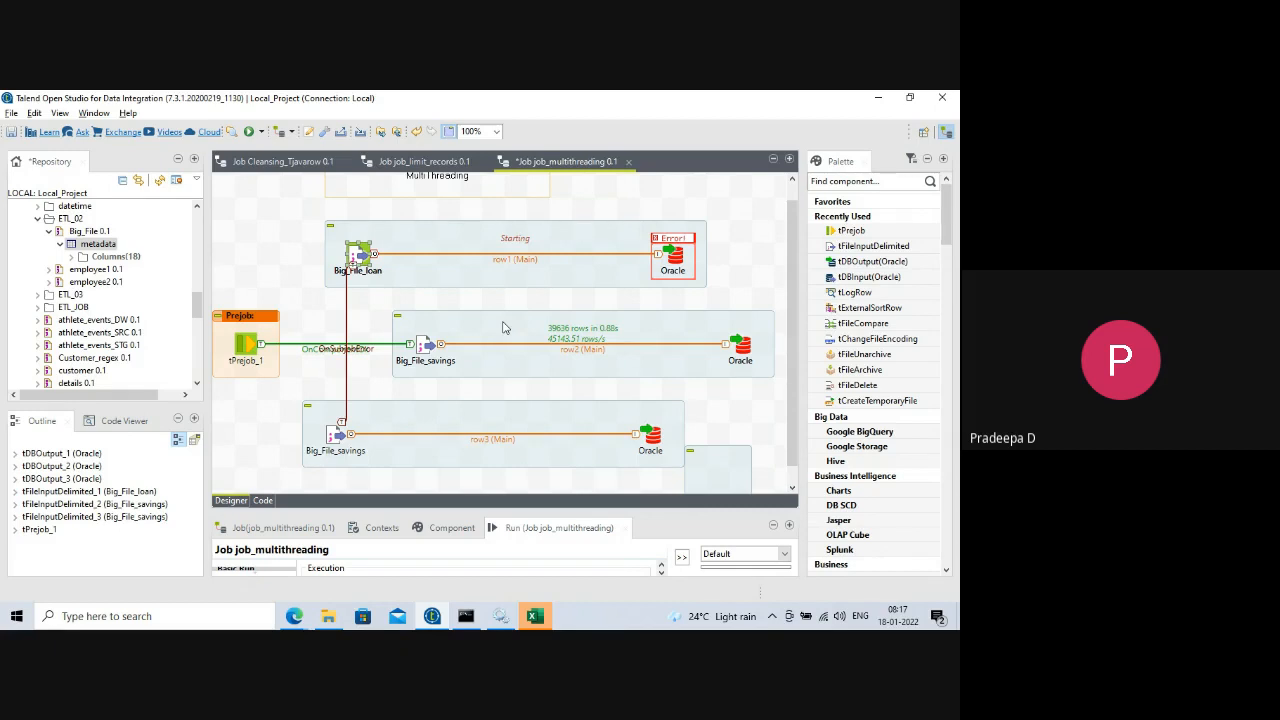
- Move the tPrejob block slightly up and closer to the subjobs, leaving the second subjob aligned at its original place
left_click_drag(479, 327, 456, 327)
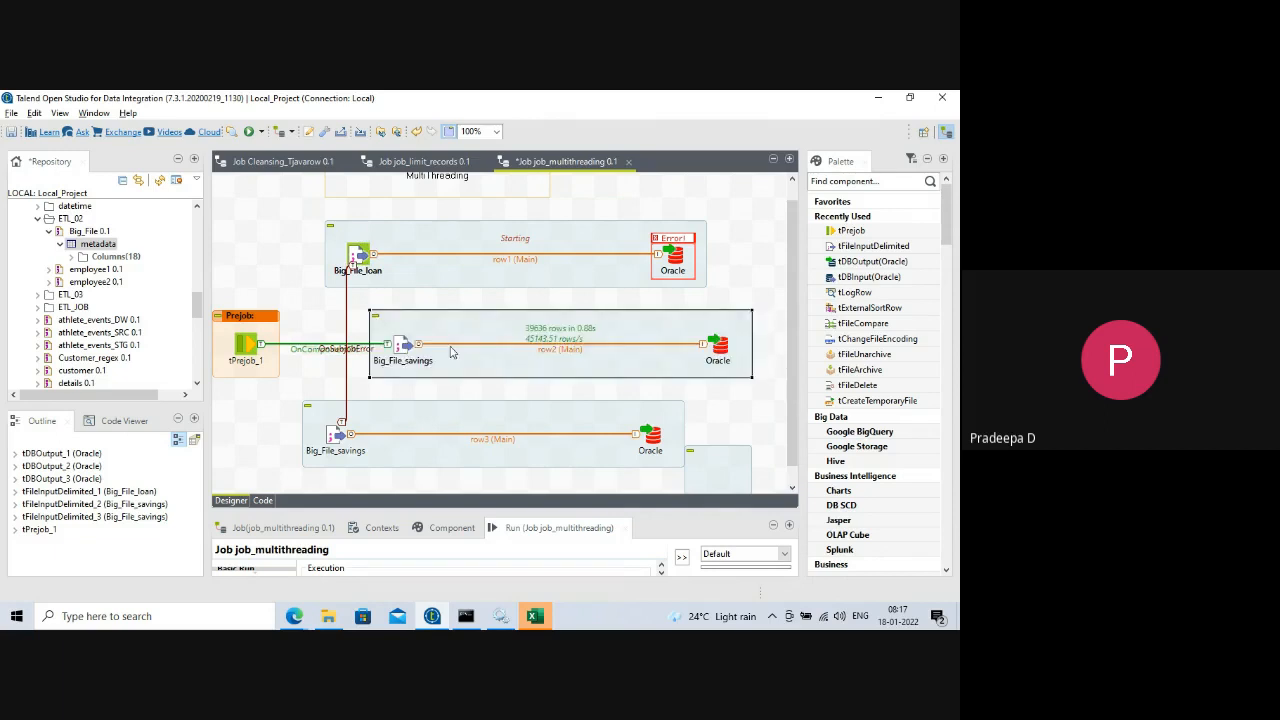
left_click_drag(238, 317, 257, 296)
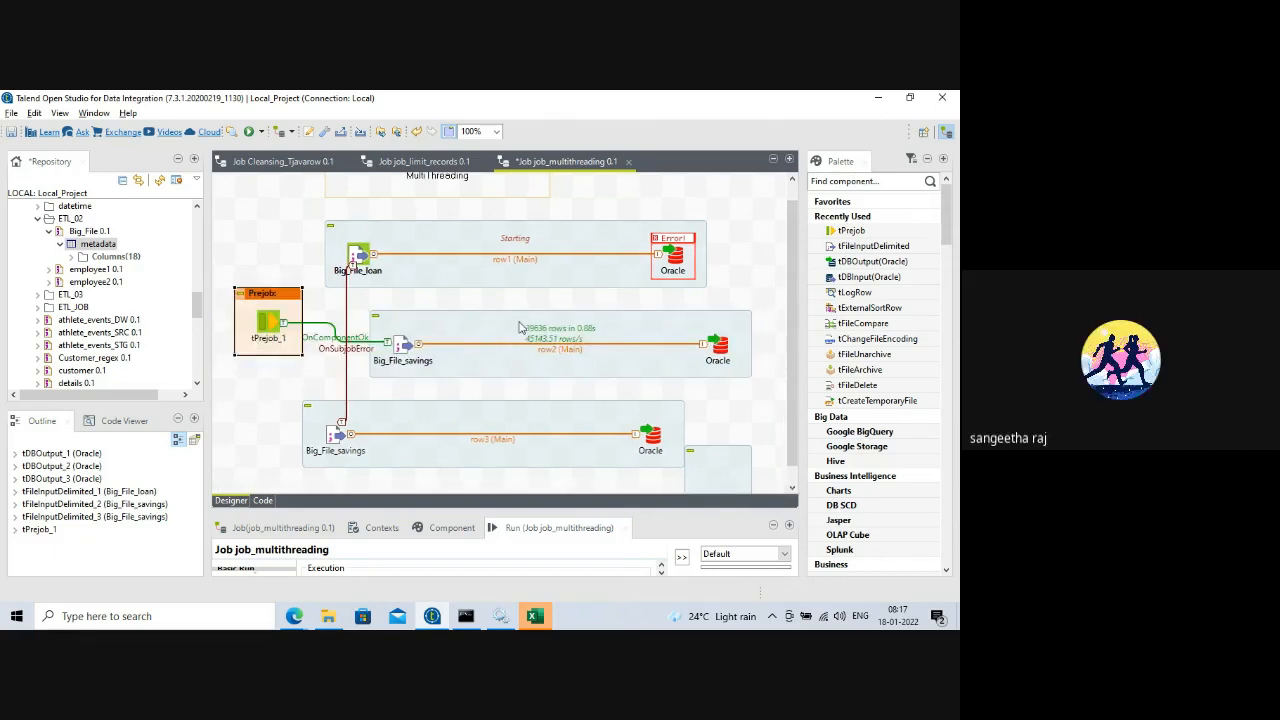
left_click_drag(508, 324, 531, 324)
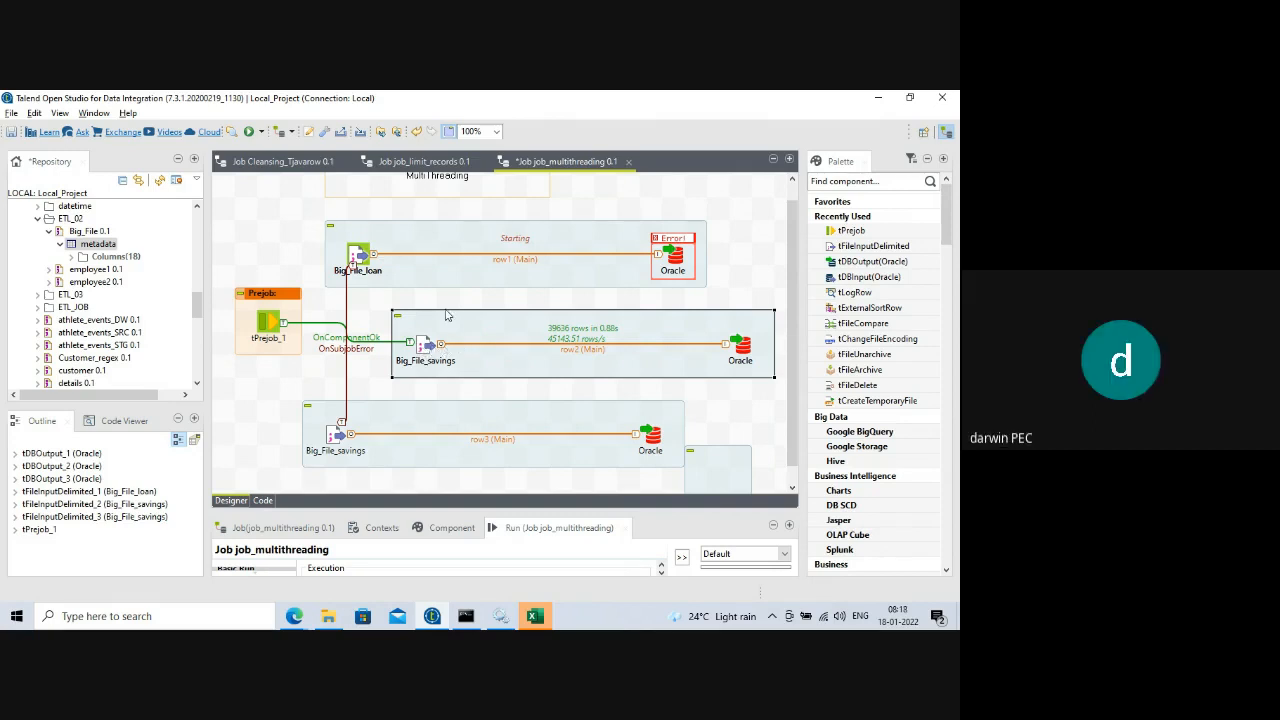
left_click(380, 242)
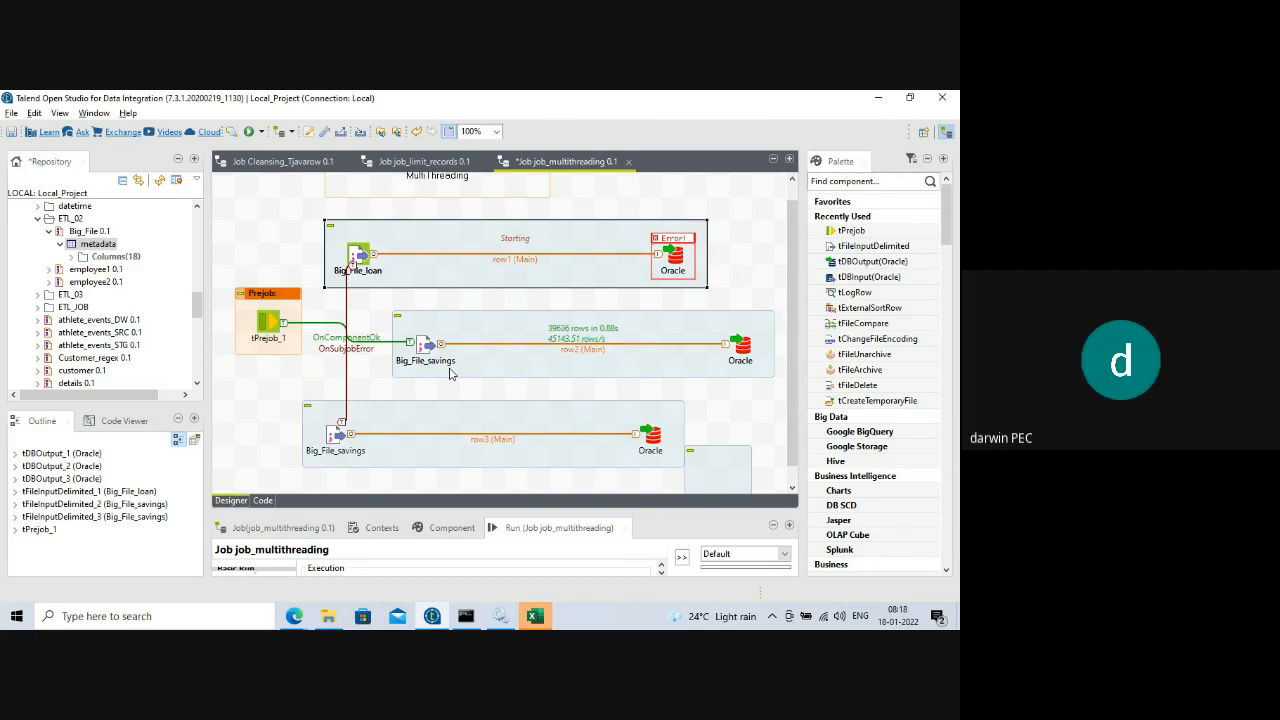
left_click(264, 316)
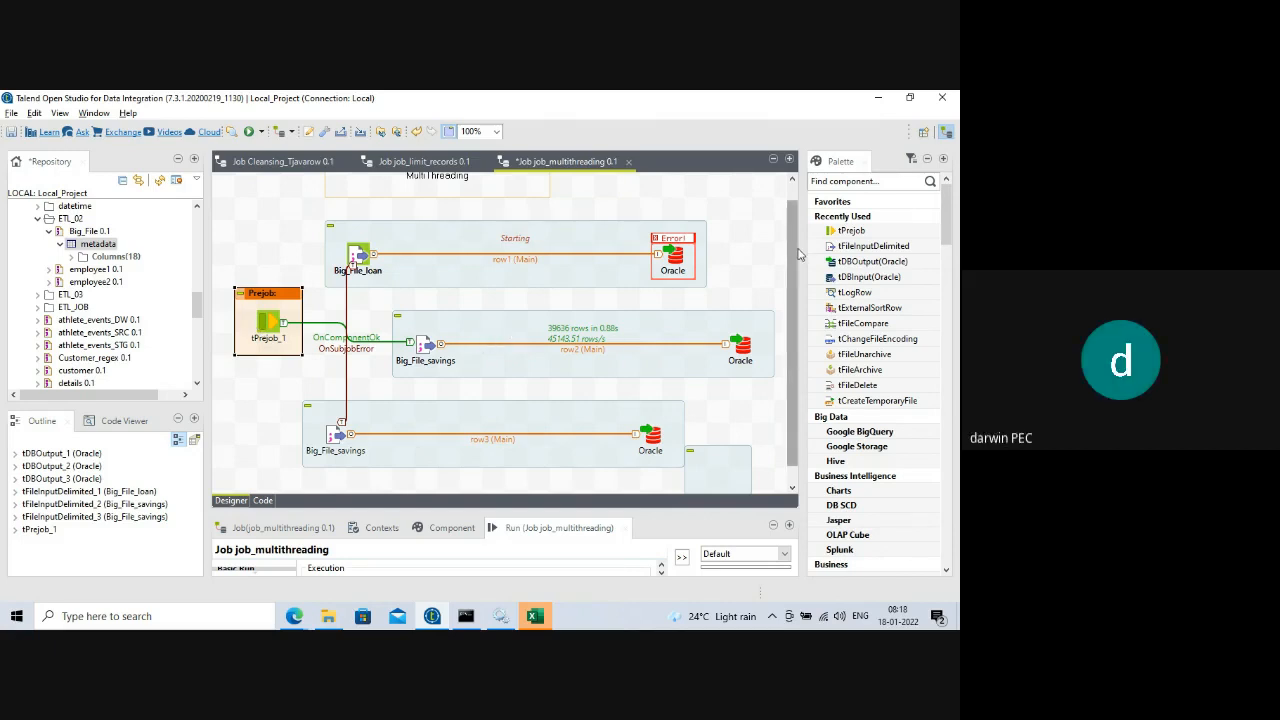
left_click(471, 331)
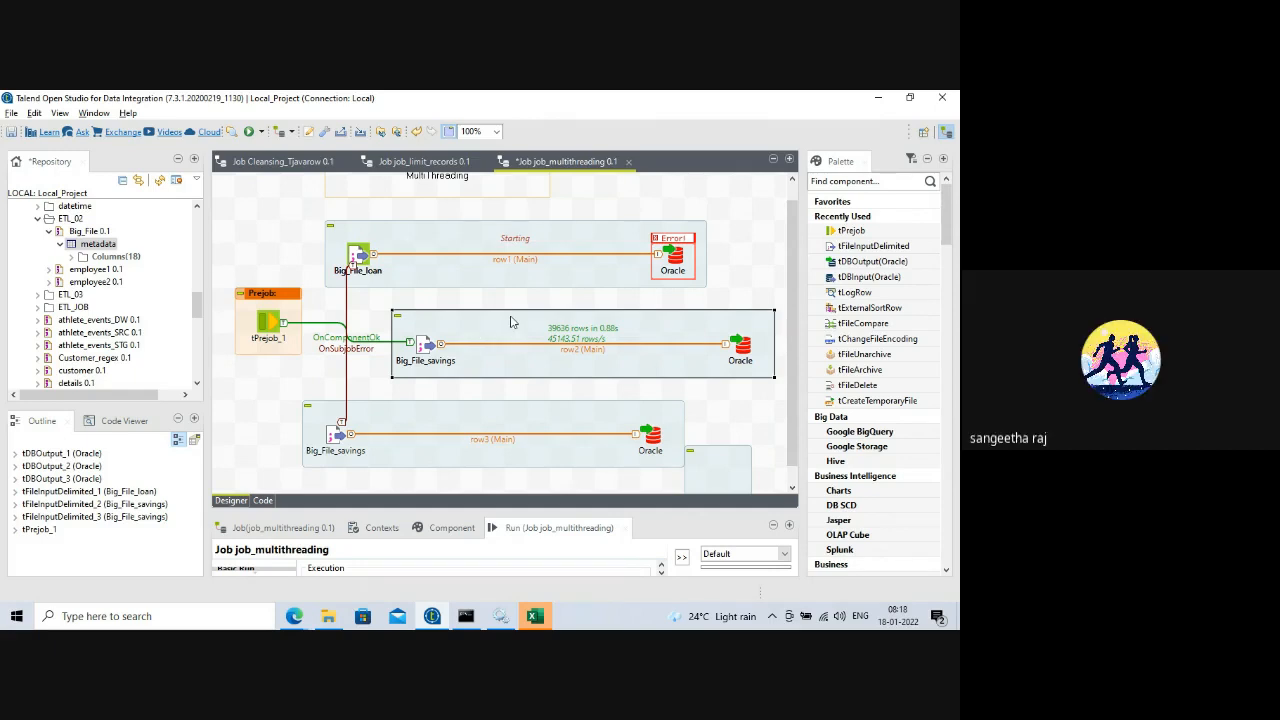
left_click(431, 242)
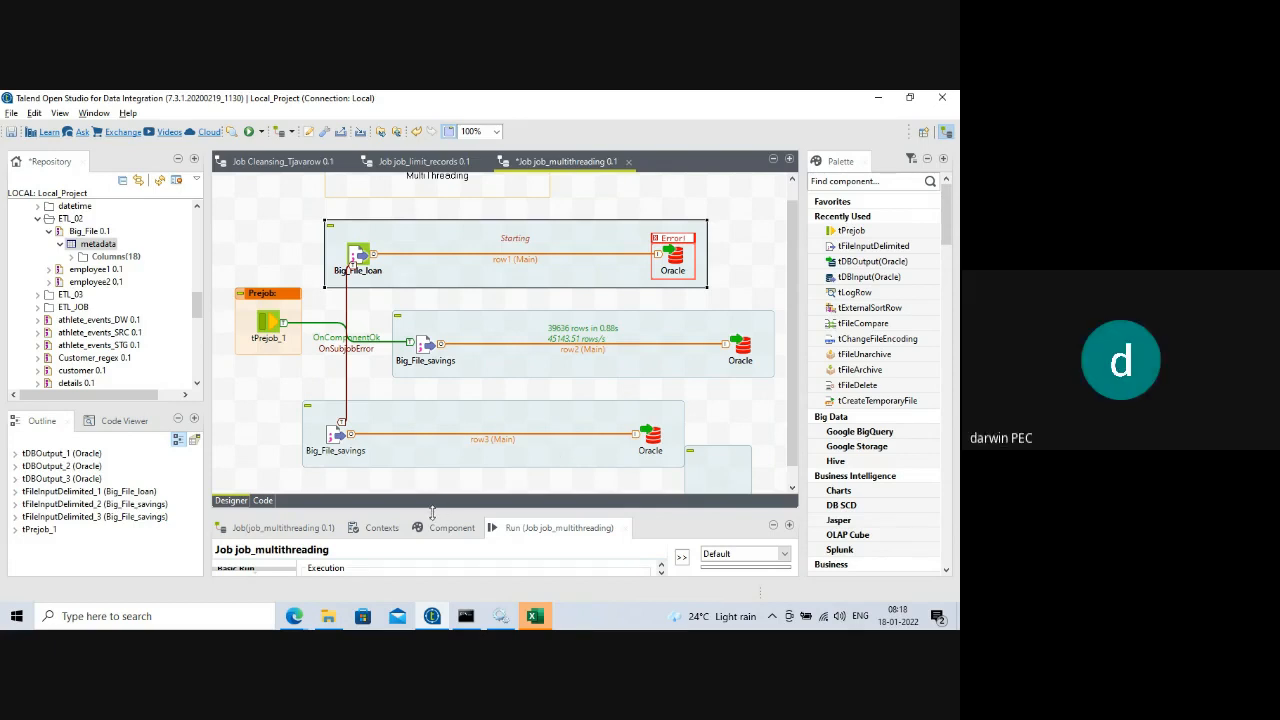
- Run job_multithreading with tPrejob triggering the second subjob and On Subjob Error linking the first to the third
left_click_drag(434, 512, 424, 468)
left_click(345, 540)
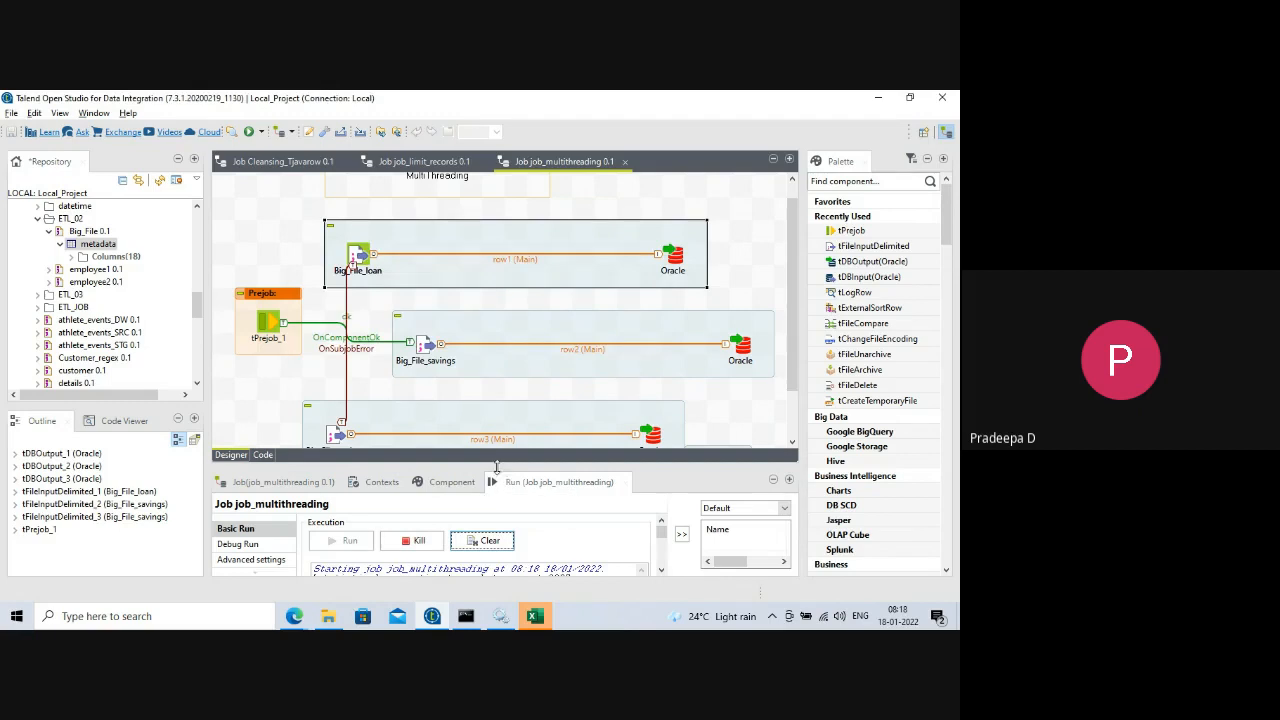
- Examine the run statistics and trigger outcomes of the three subjobs on the design canvas
left_click_drag(496, 470, 500, 505)
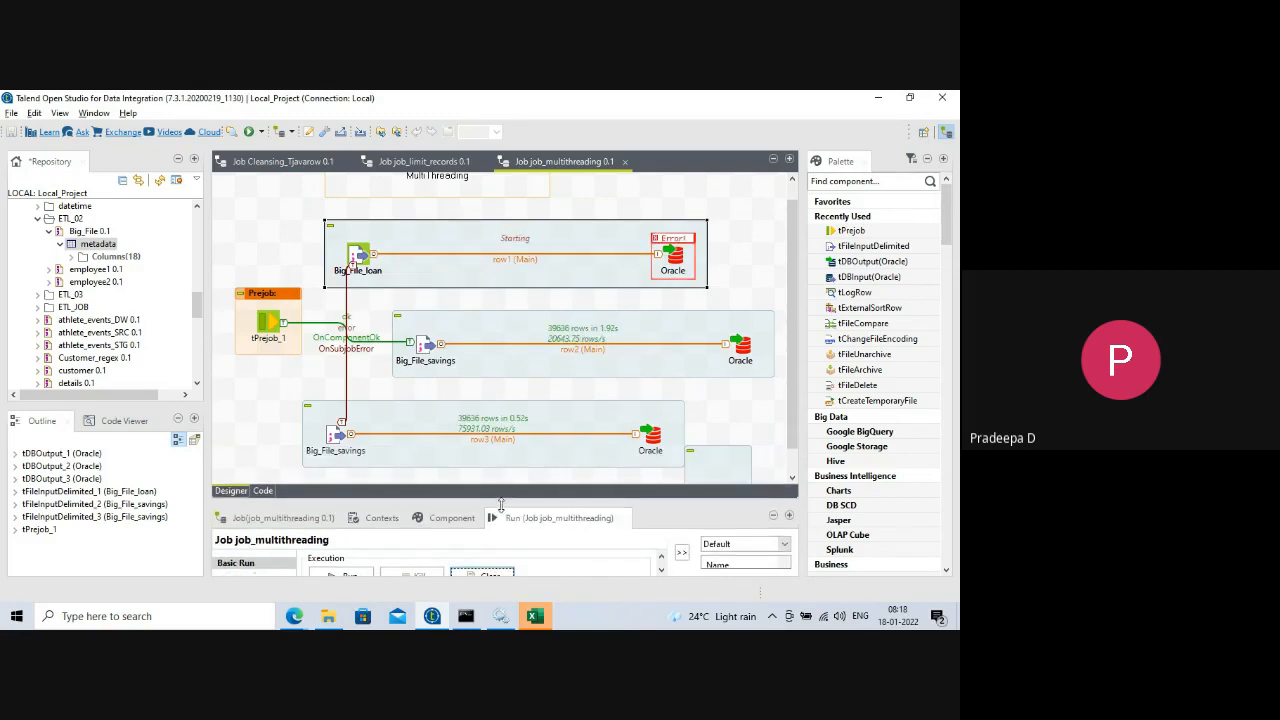
left_click_drag(501, 505, 503, 506)
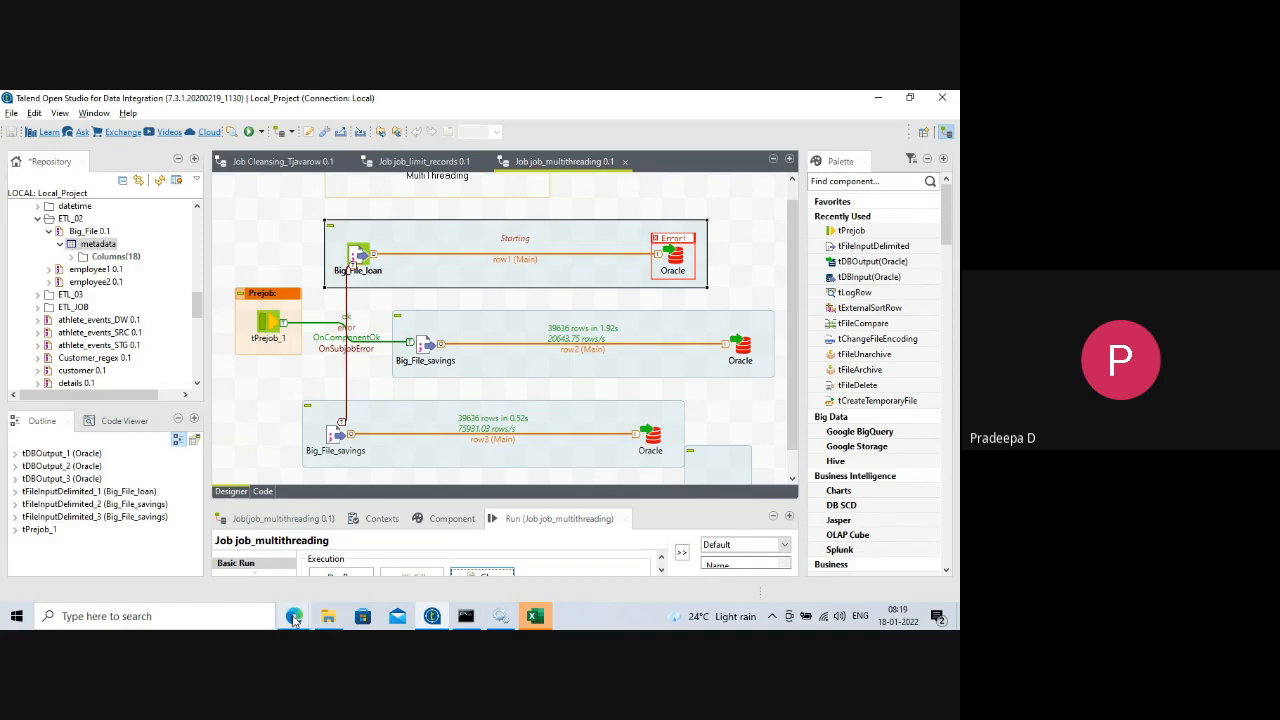
left_click(244, 573)
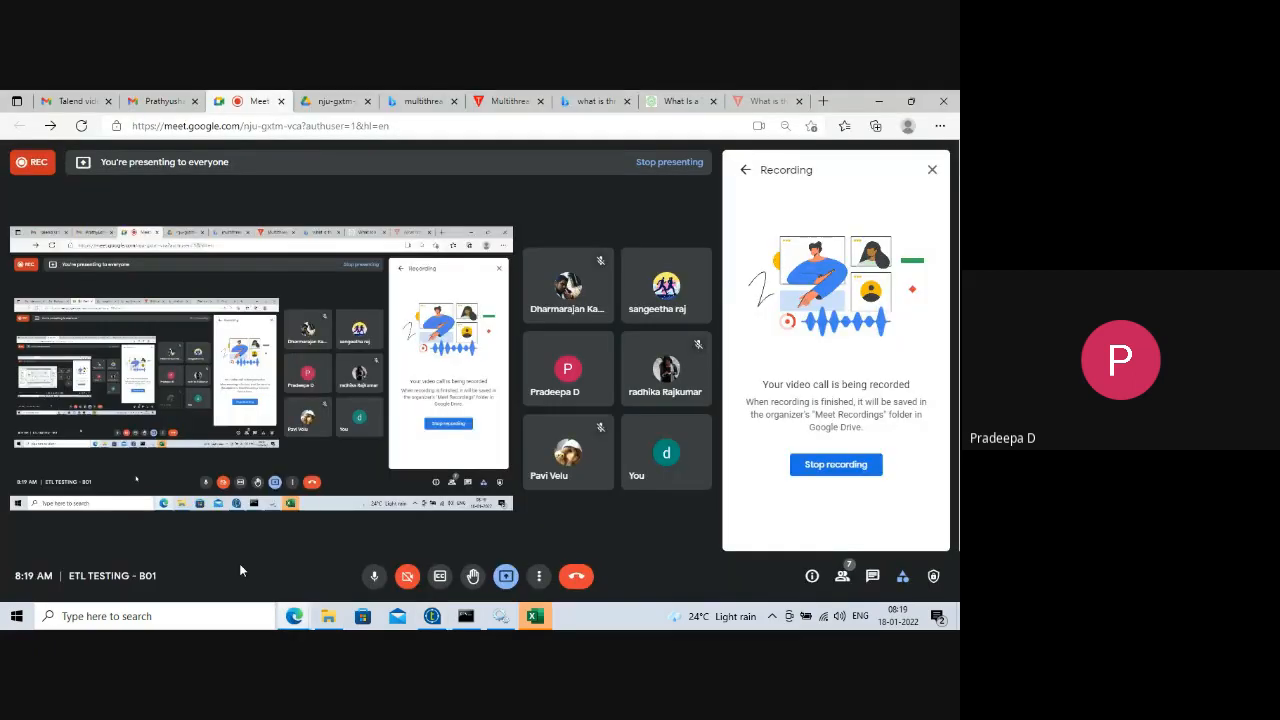
left_click(878, 101)
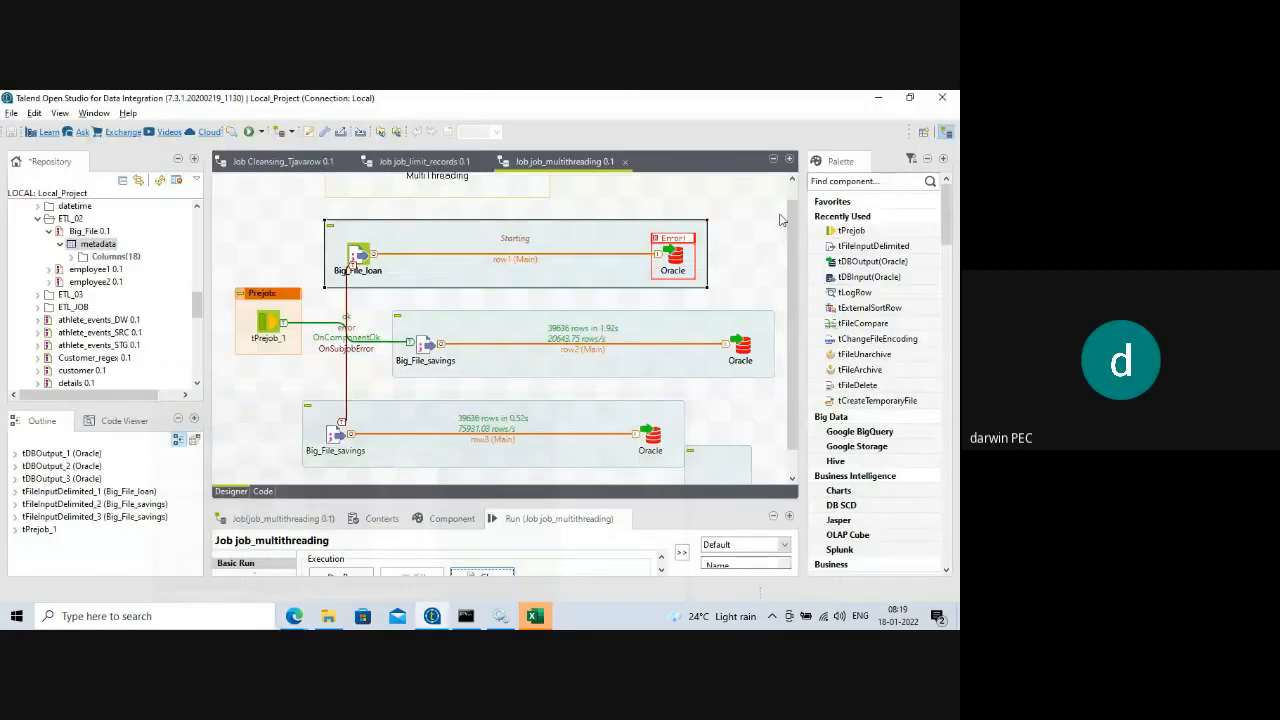
left_click(462, 242)
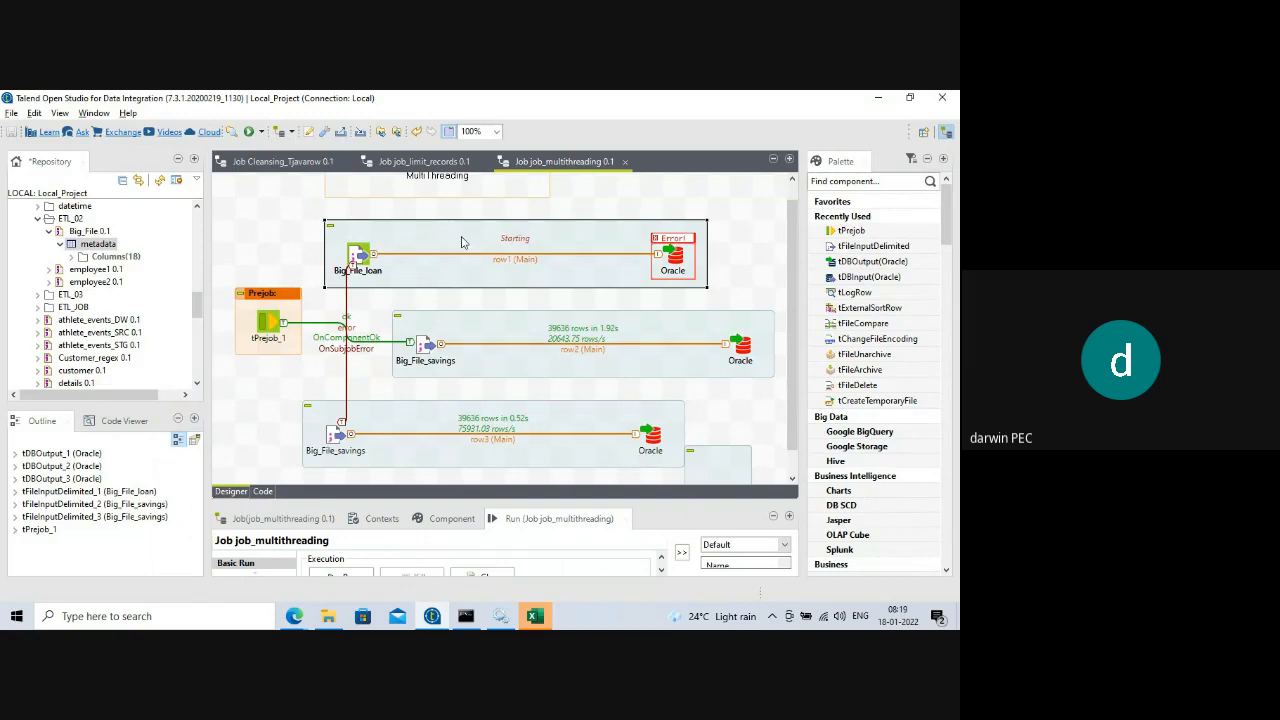
left_click(504, 324)
left_click(426, 416)
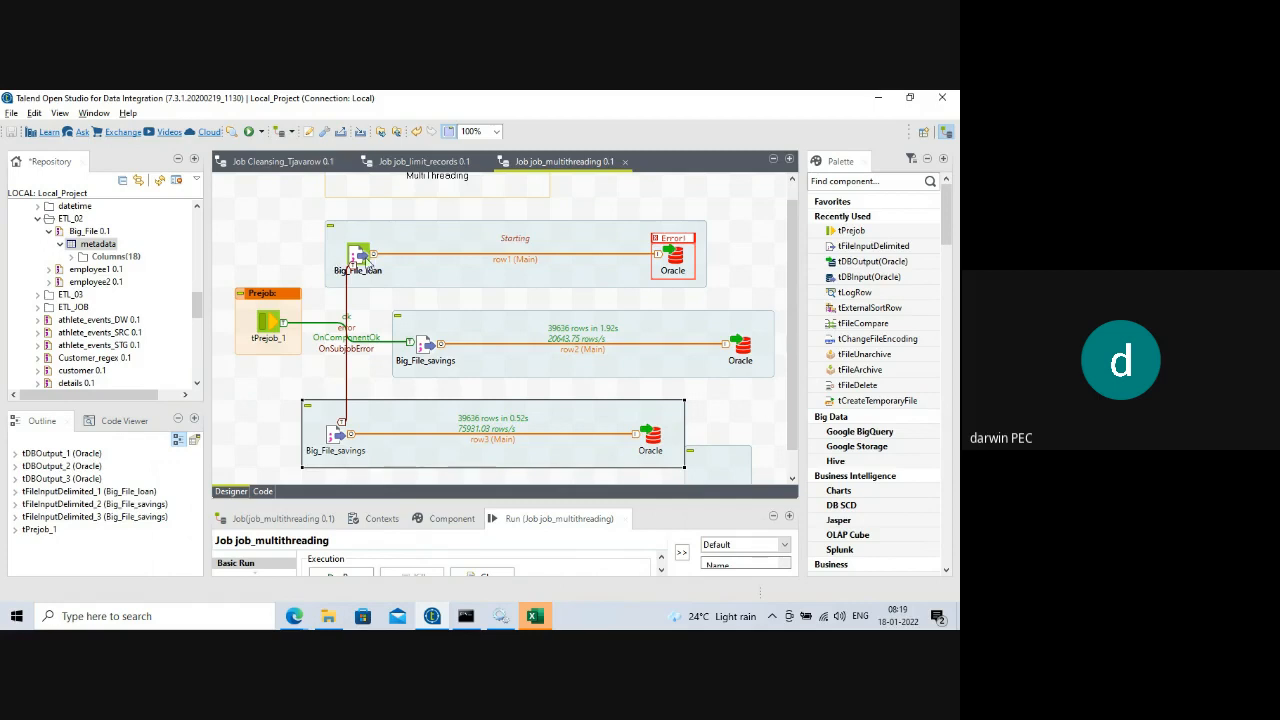
- Delete the On Subjob Error trigger between Big_File_loan and the third subjob's Big_File_savings input
double_click(366, 258)
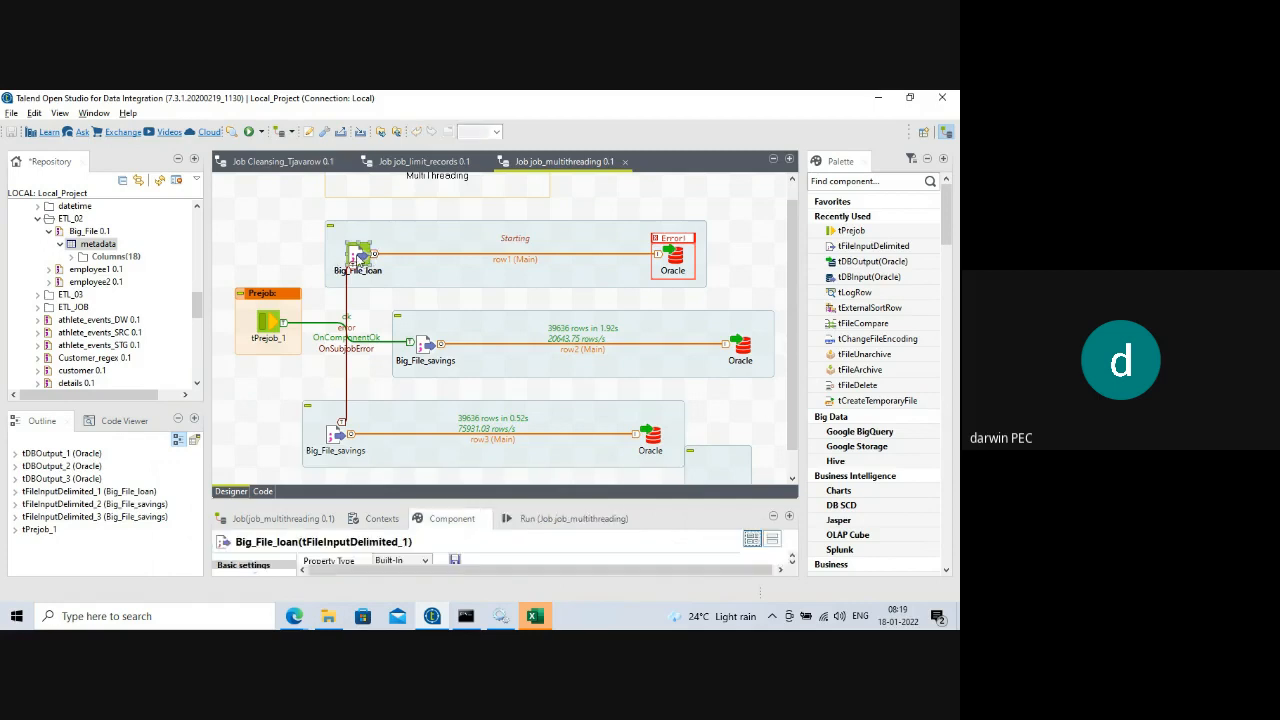
left_click(347, 369)
key("Delete")
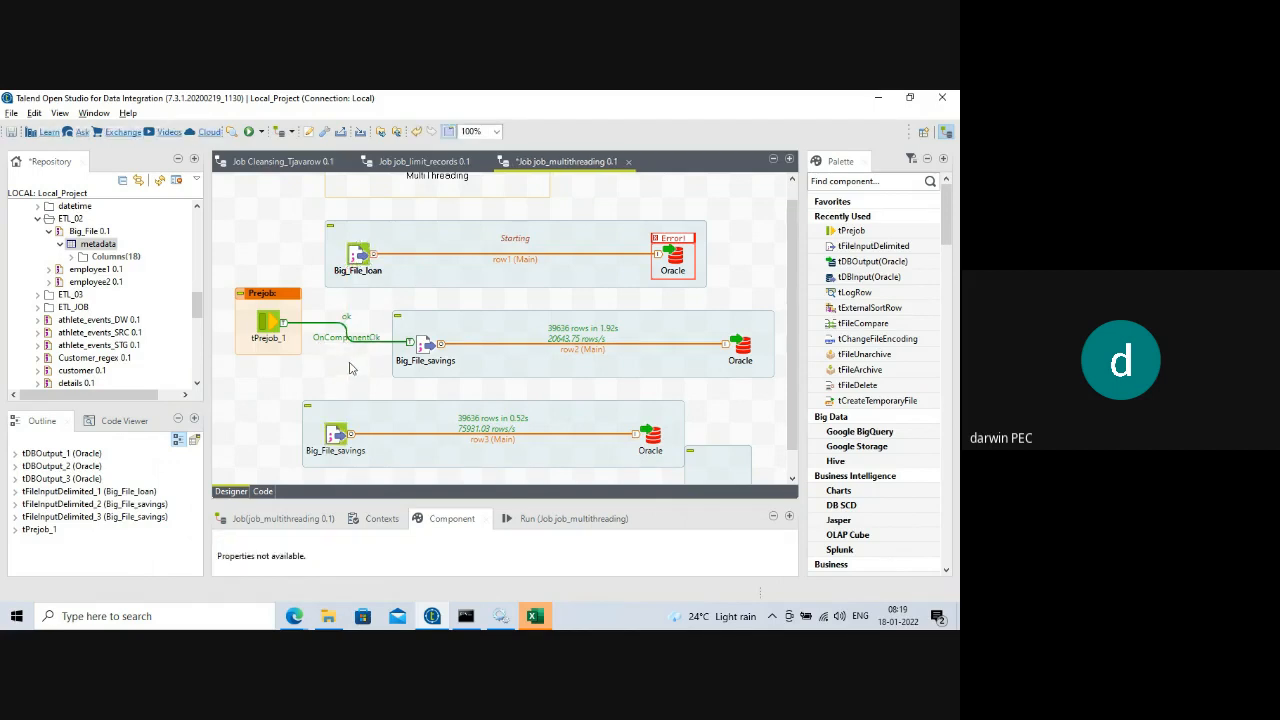
- Correct the Username of the first subjob's Oracle output to "system"
left_click(671, 262)
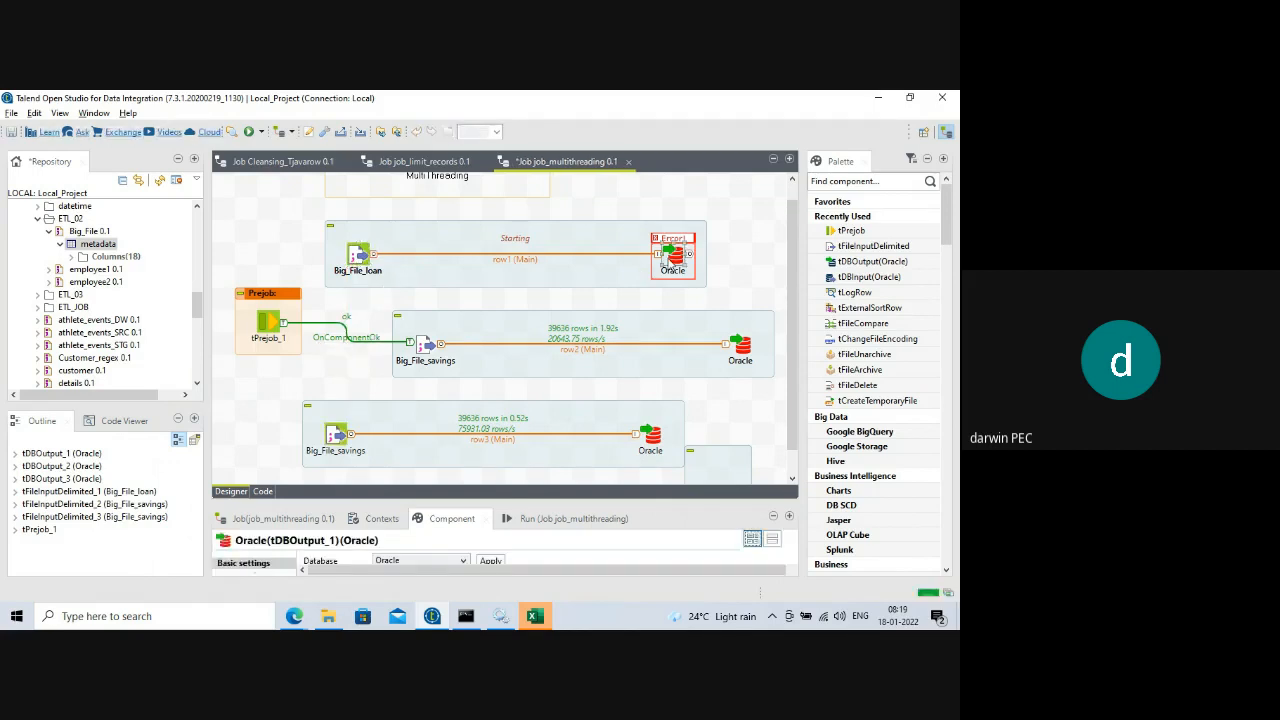
left_click_drag(478, 497, 478, 322)
key("BackSpace")
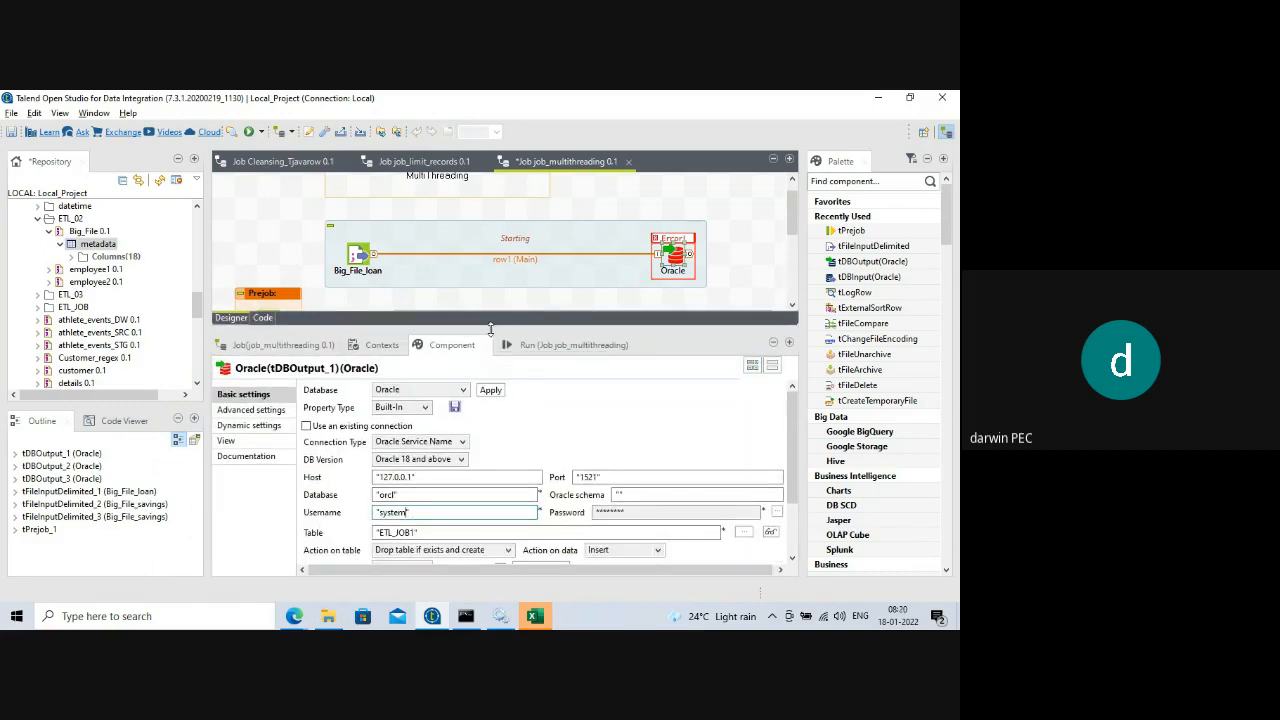
left_click_drag(488, 322, 498, 500)
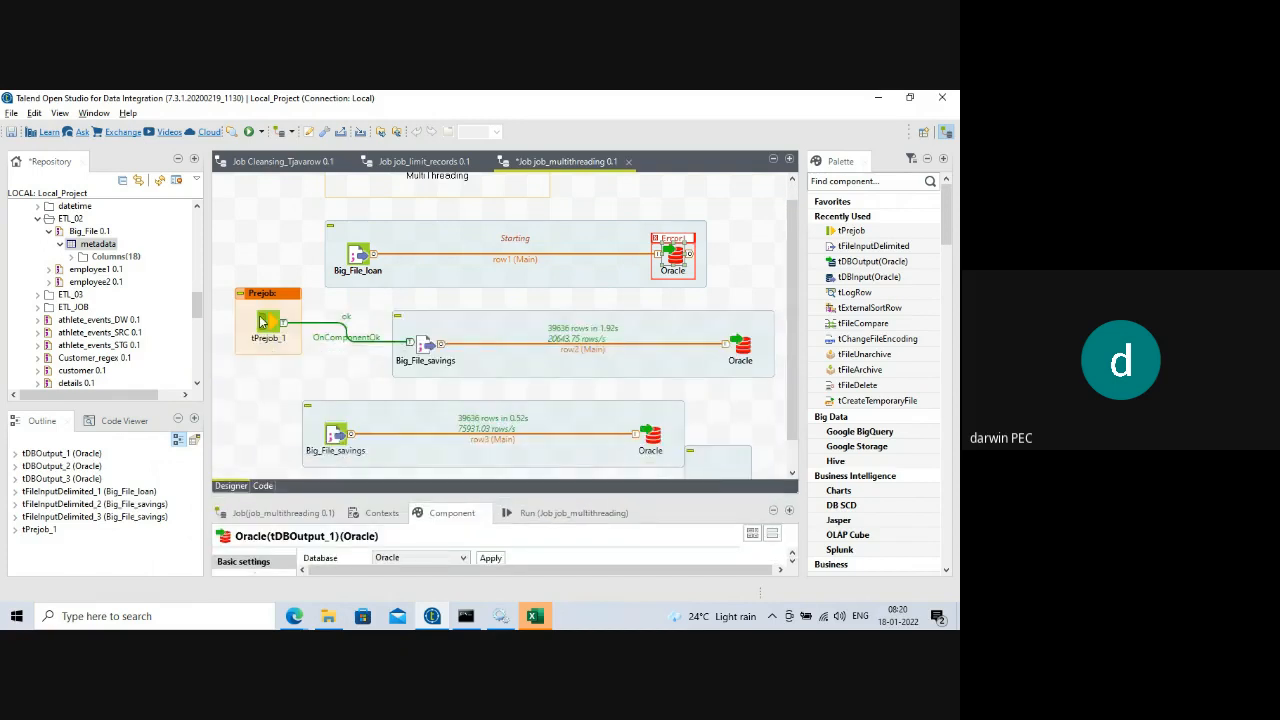
- Align tPrejob level with the second subjob and add a tPostjob component in front of the first subjob
left_click_drag(262, 322, 268, 346)
left_click(250, 256)
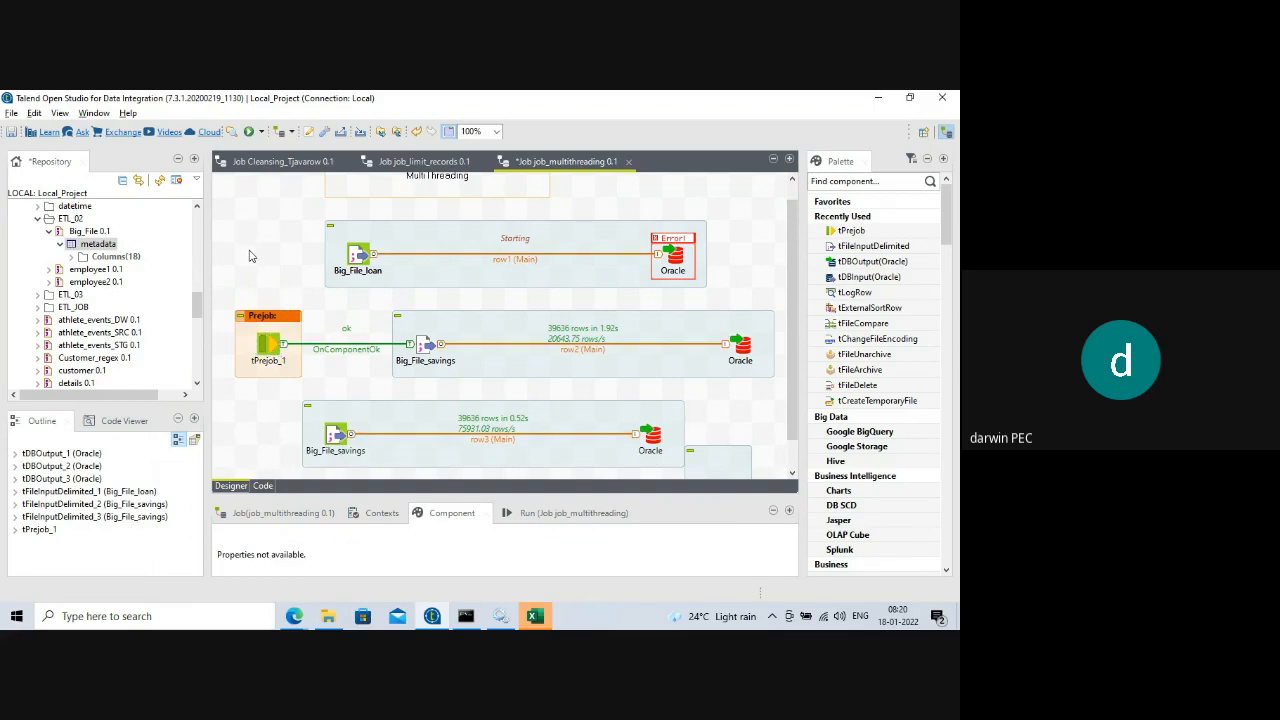
type("tpost")
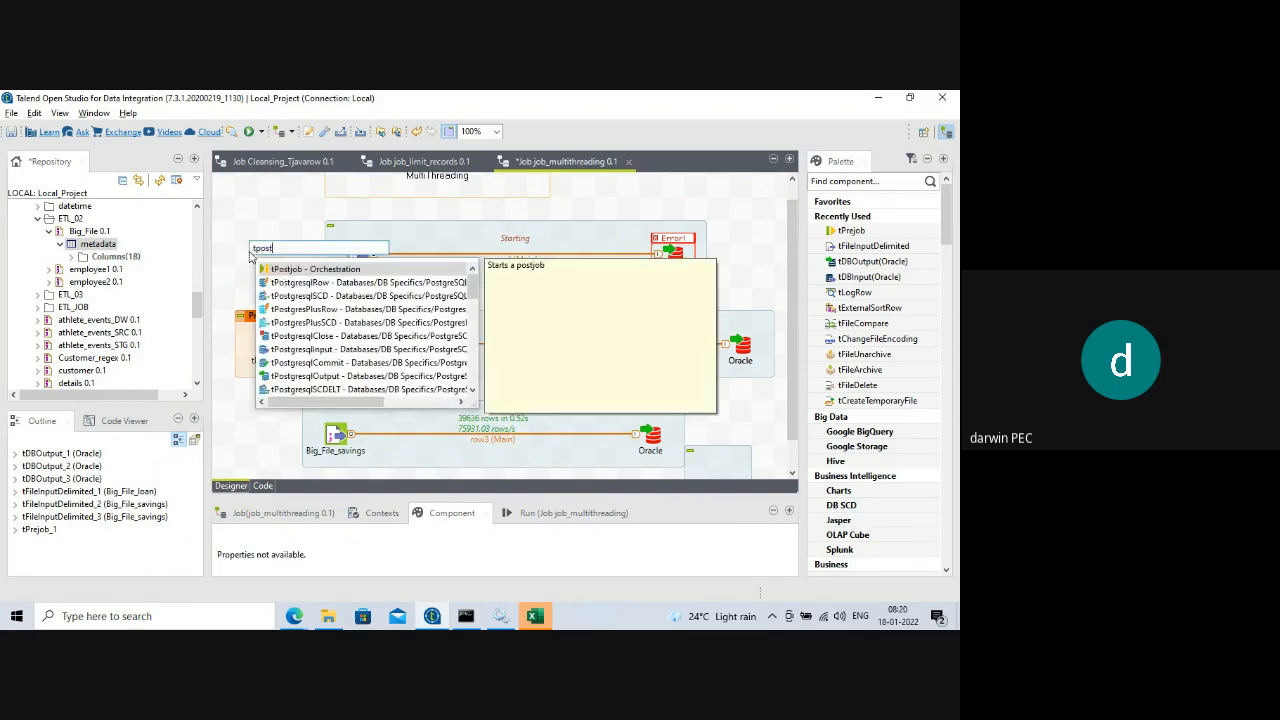
key("Return")
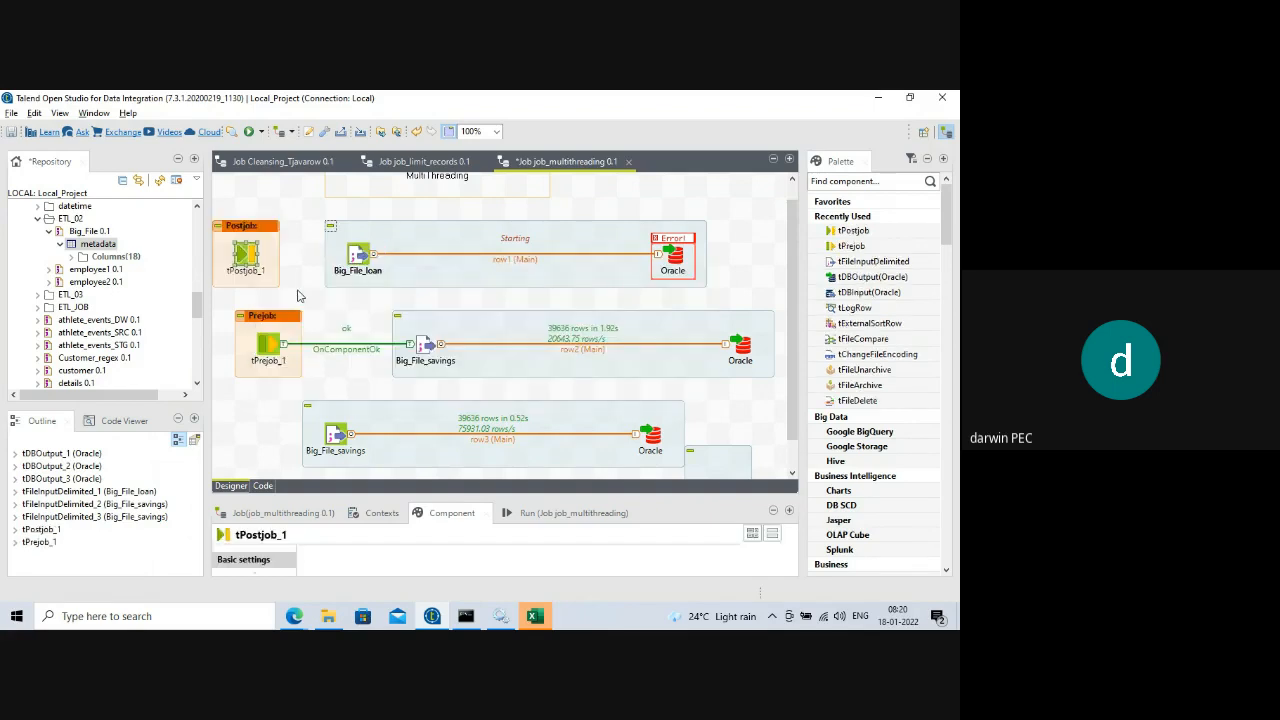
- Connect tPostjob to the first subjob's Big_File_loan input with an On Component Ok trigger
right_click(253, 258)
mouse_move(285, 268)
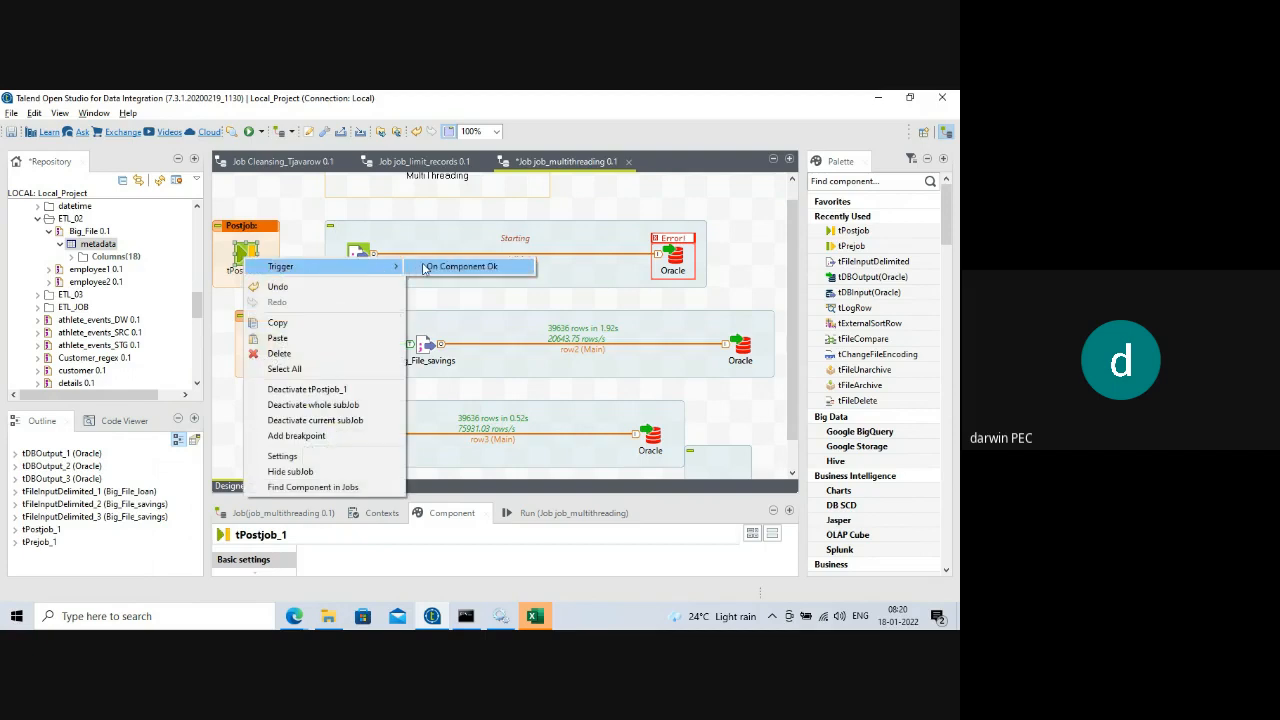
left_click(440, 267)
left_click(358, 257)
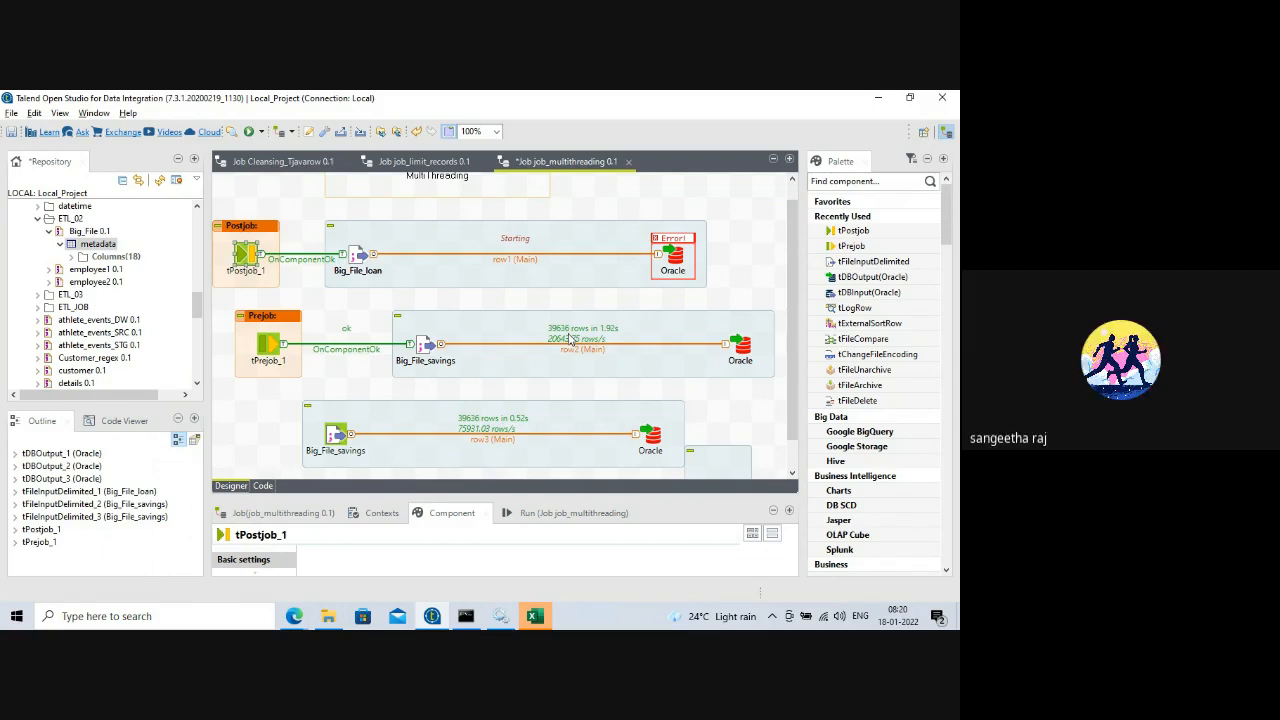
- Run job_multithreading twice with tPrejob triggering the second subjob and tPostjob the first, clearing the console before each run
left_click_drag(527, 498, 531, 414)
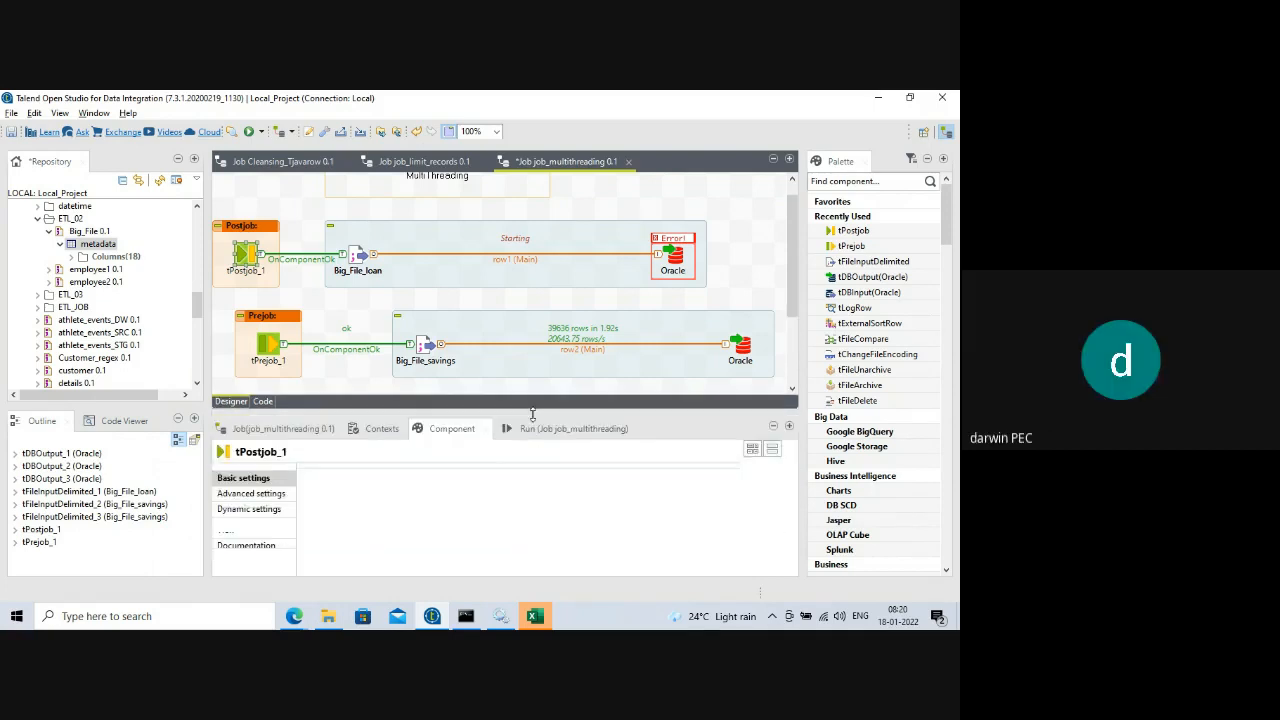
left_click(545, 428)
left_click(483, 487)
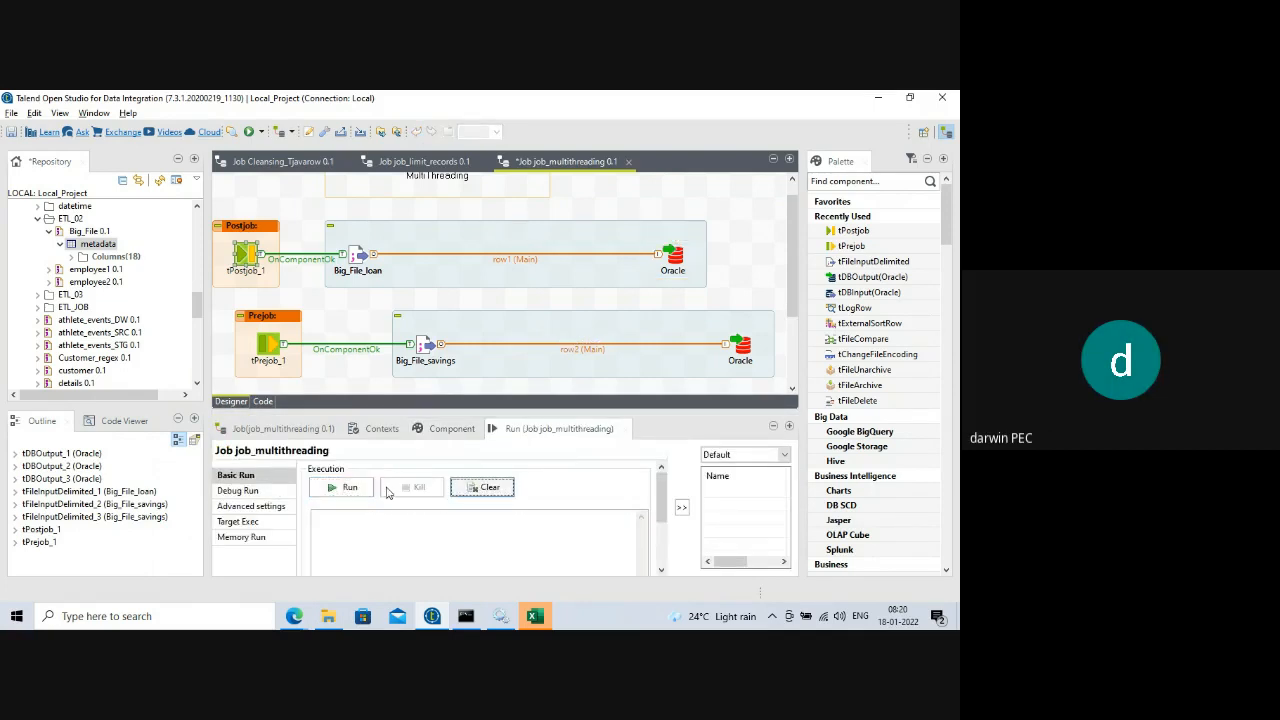
left_click(343, 487)
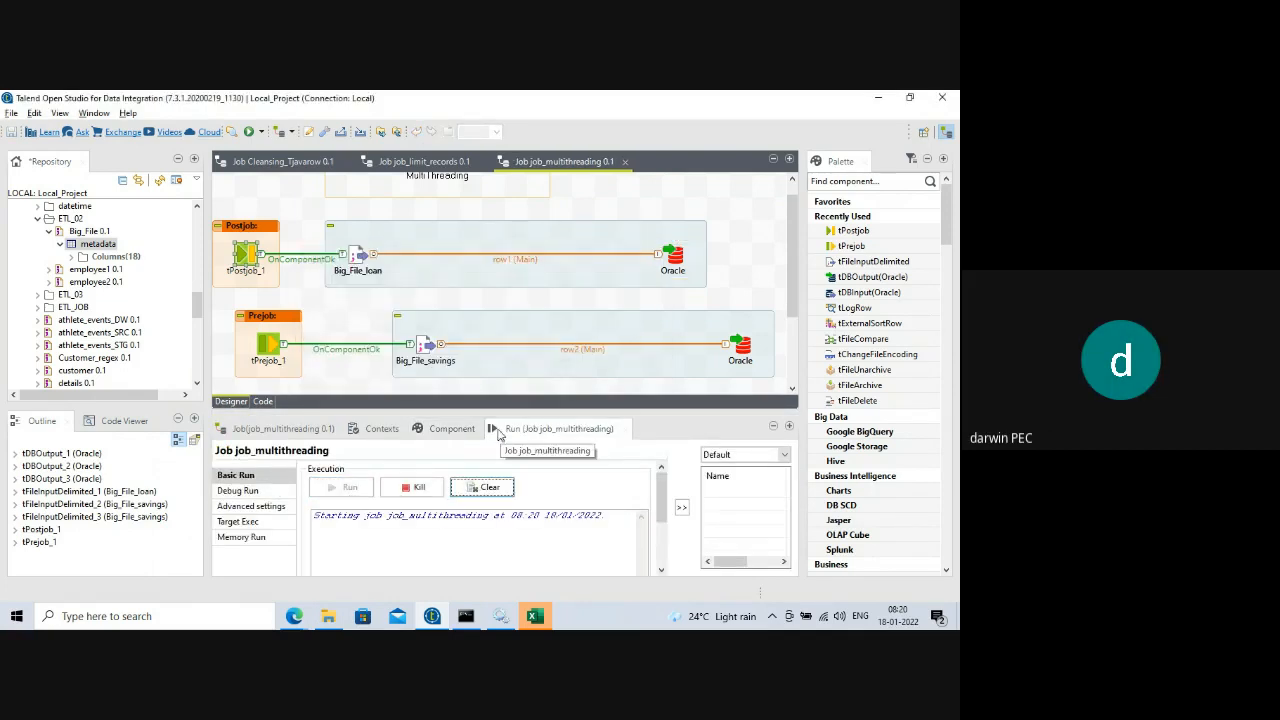
left_click_drag(498, 412, 489, 489)
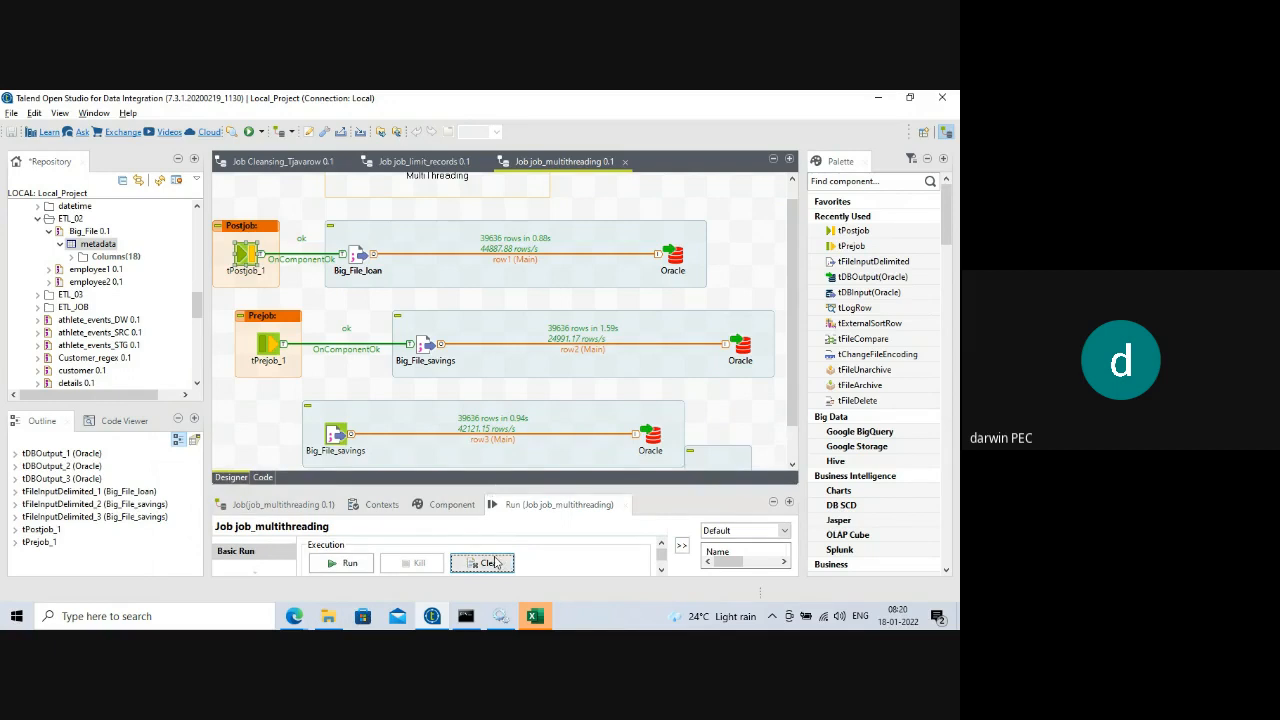
left_click(482, 564)
left_click(344, 565)
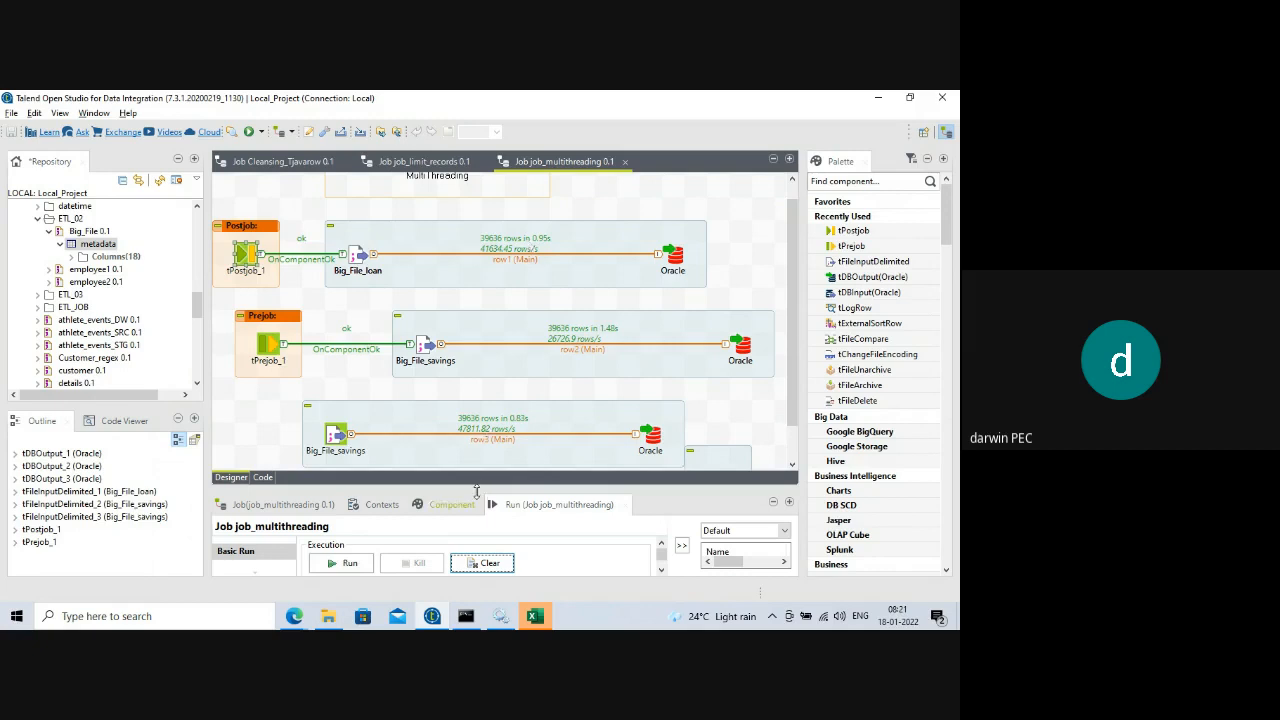
- Enable Multi thread execution in the extra settings of job_multithreading
left_click_drag(481, 484, 490, 458)
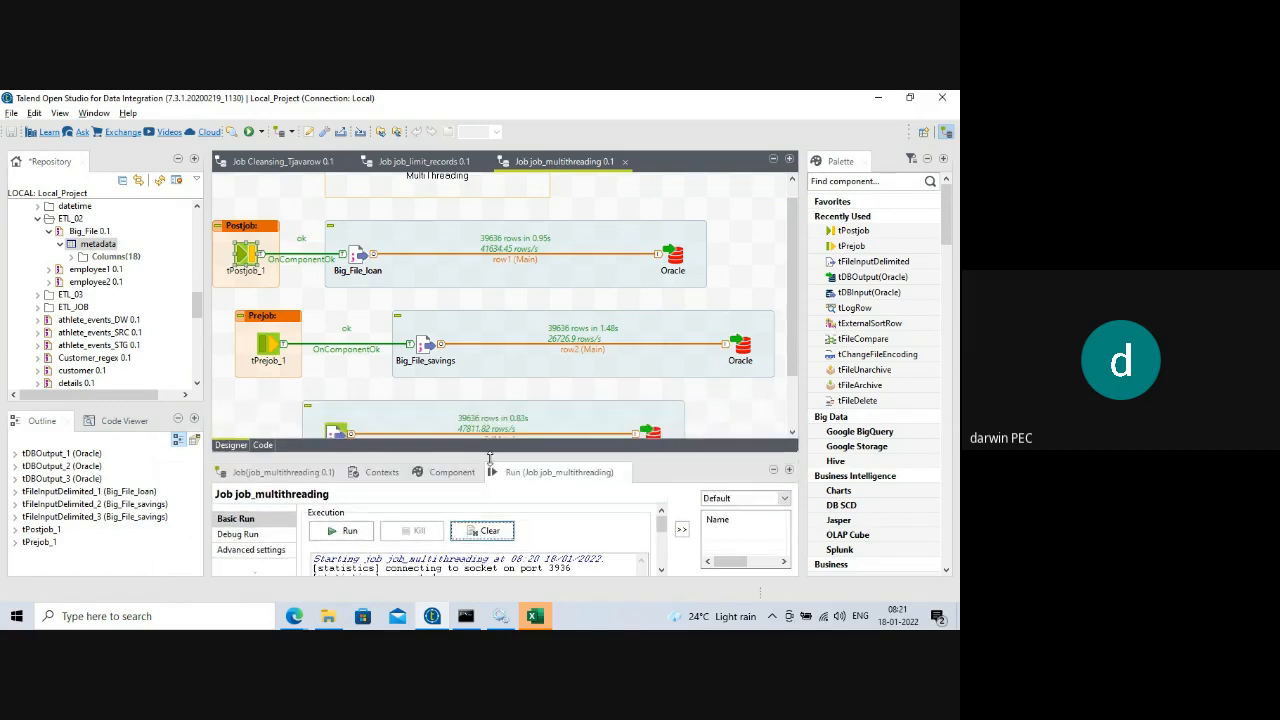
left_click(288, 475)
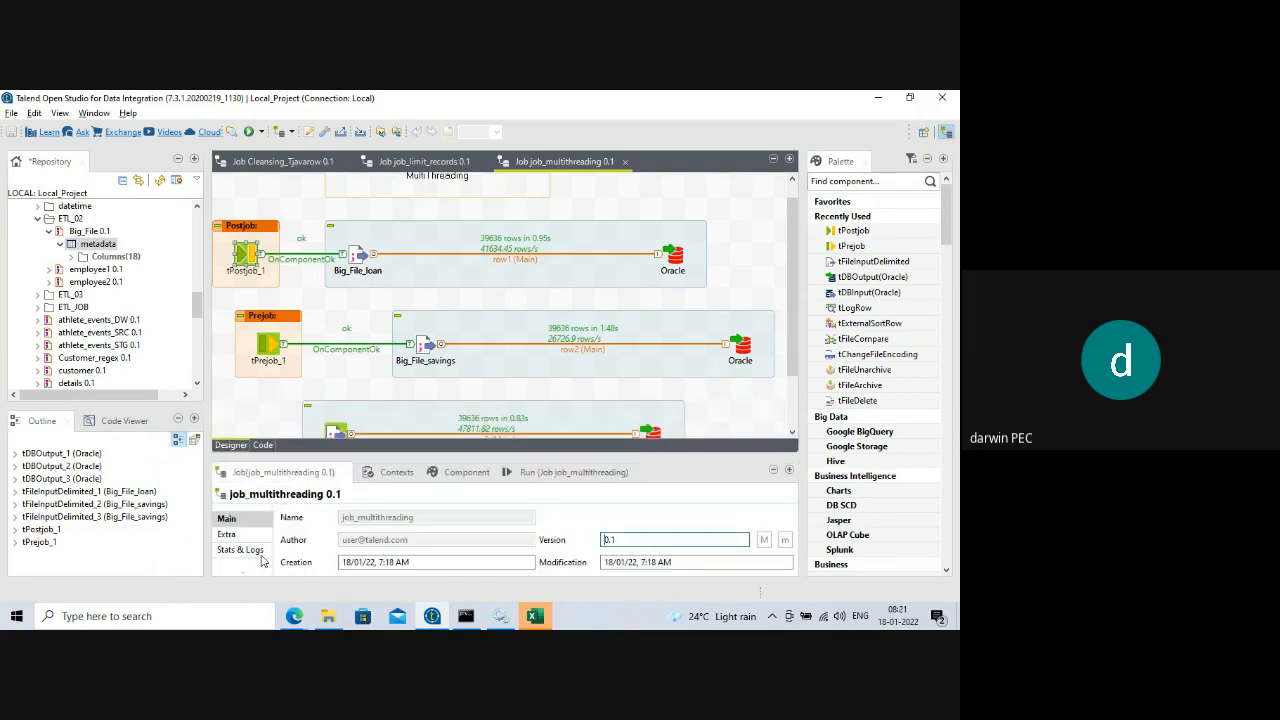
left_click(228, 535)
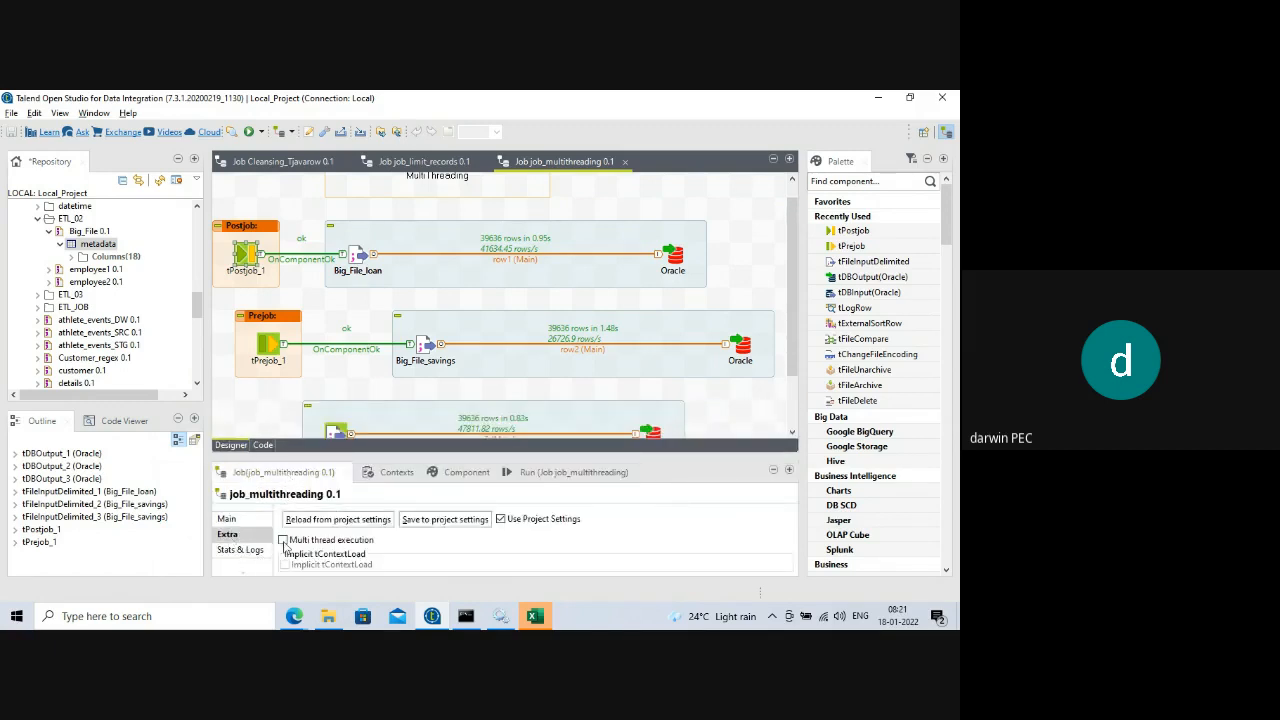
left_click(283, 541)
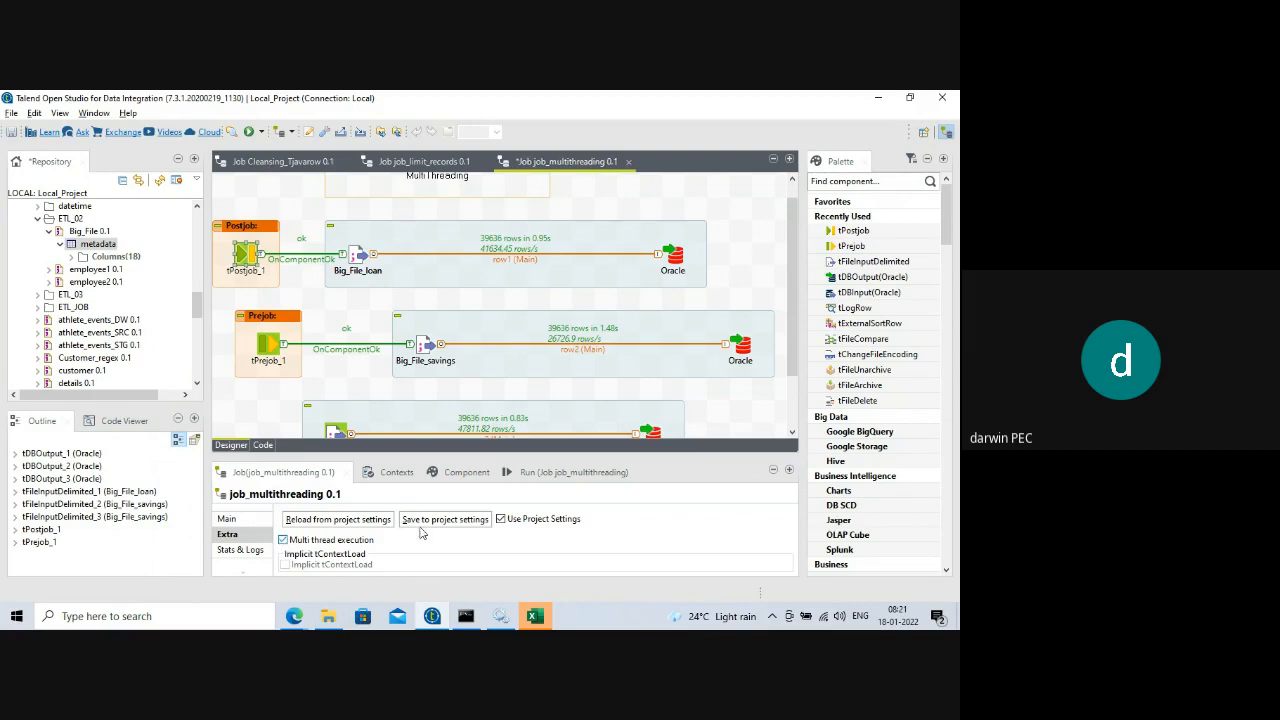
left_click_drag(486, 455, 505, 502)
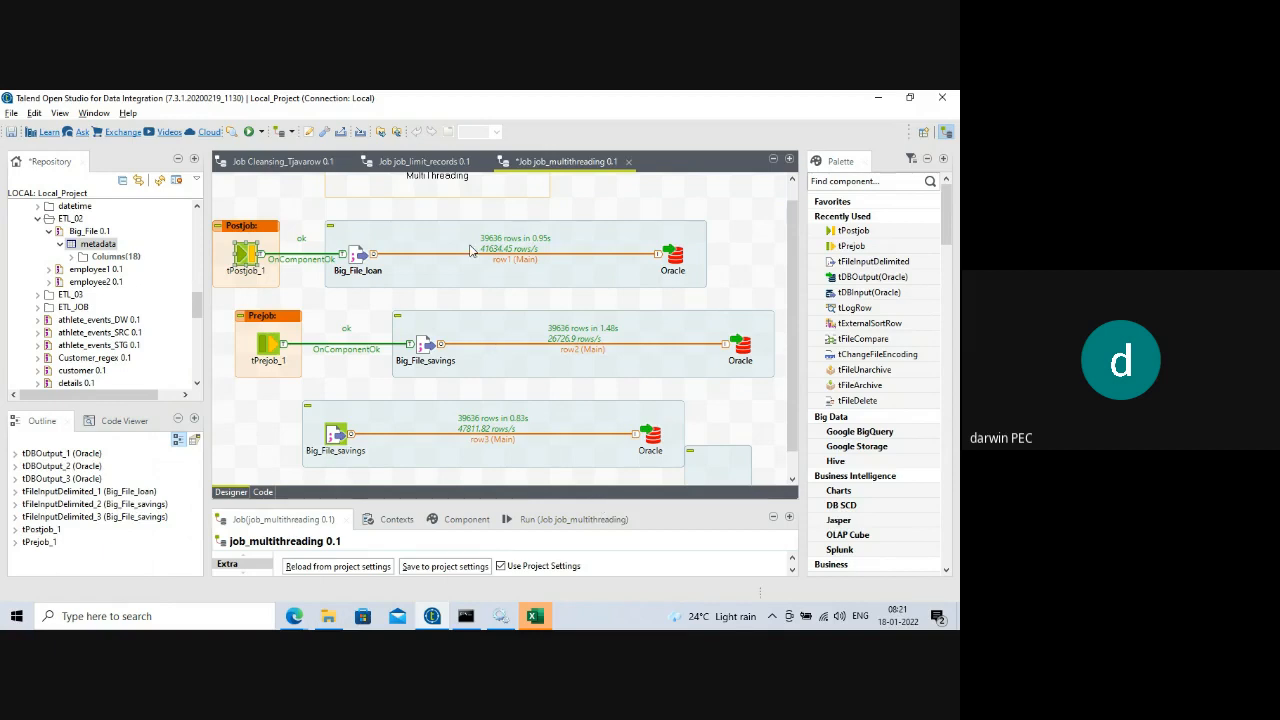
- Run job_multithreading with multi thread execution enabled alongside the tPrejob and tPostjob triggers
left_click(437, 240)
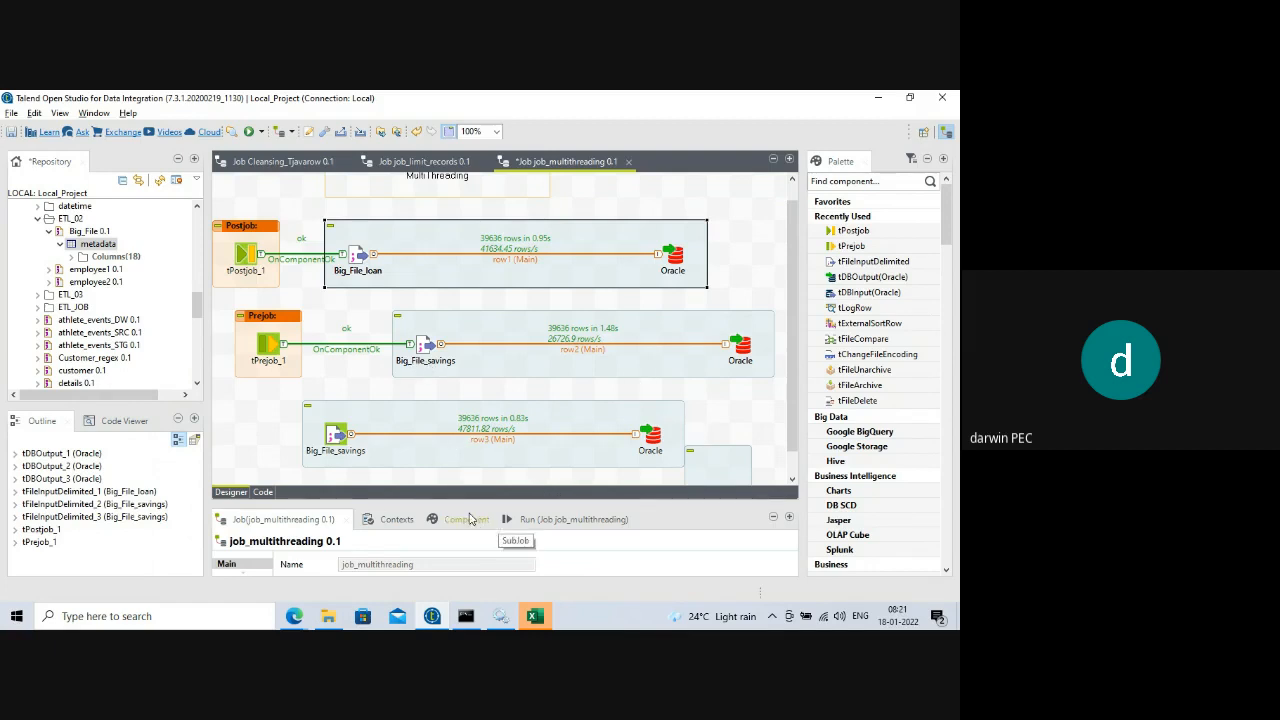
left_click_drag(465, 510, 464, 504)
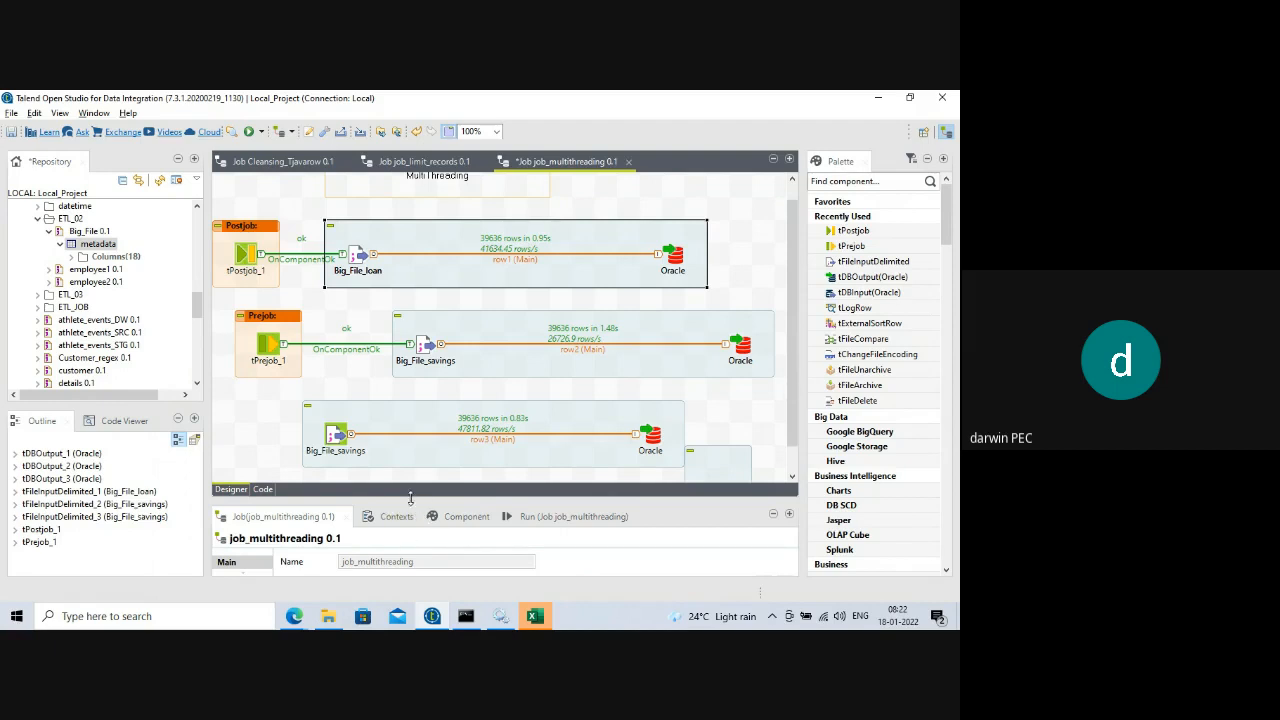
left_click_drag(408, 500, 408, 488)
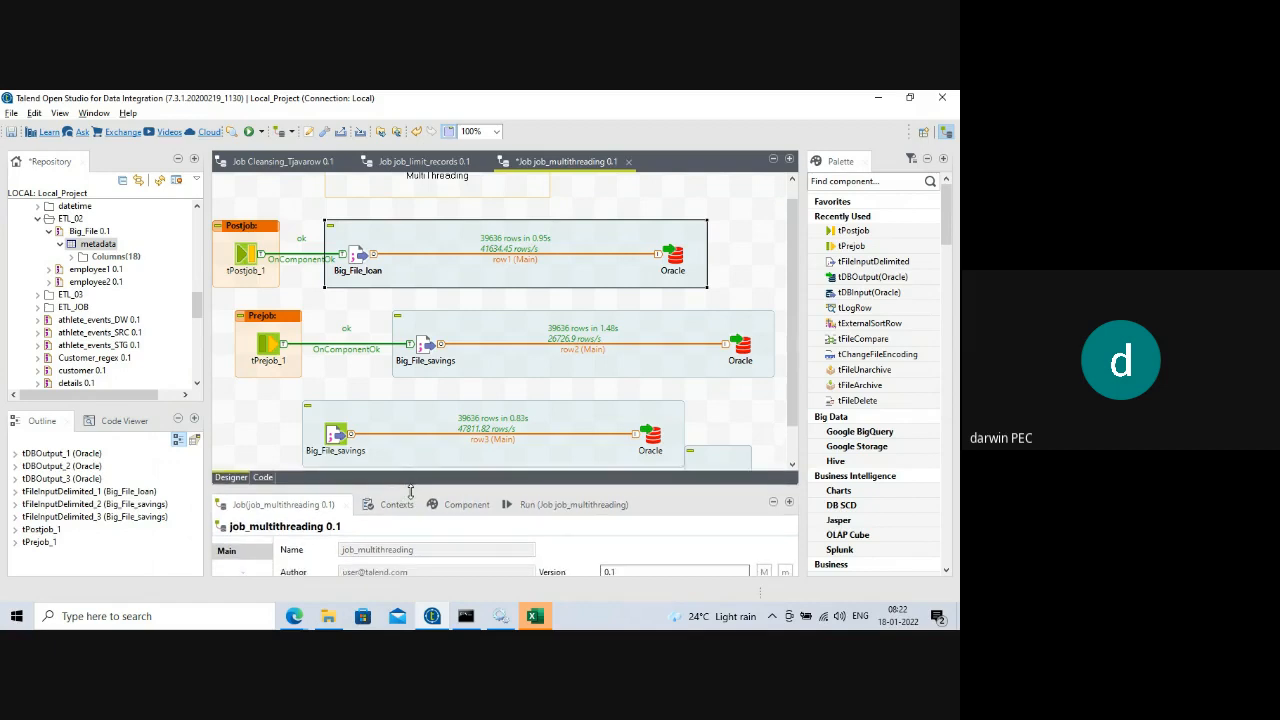
left_click(562, 506)
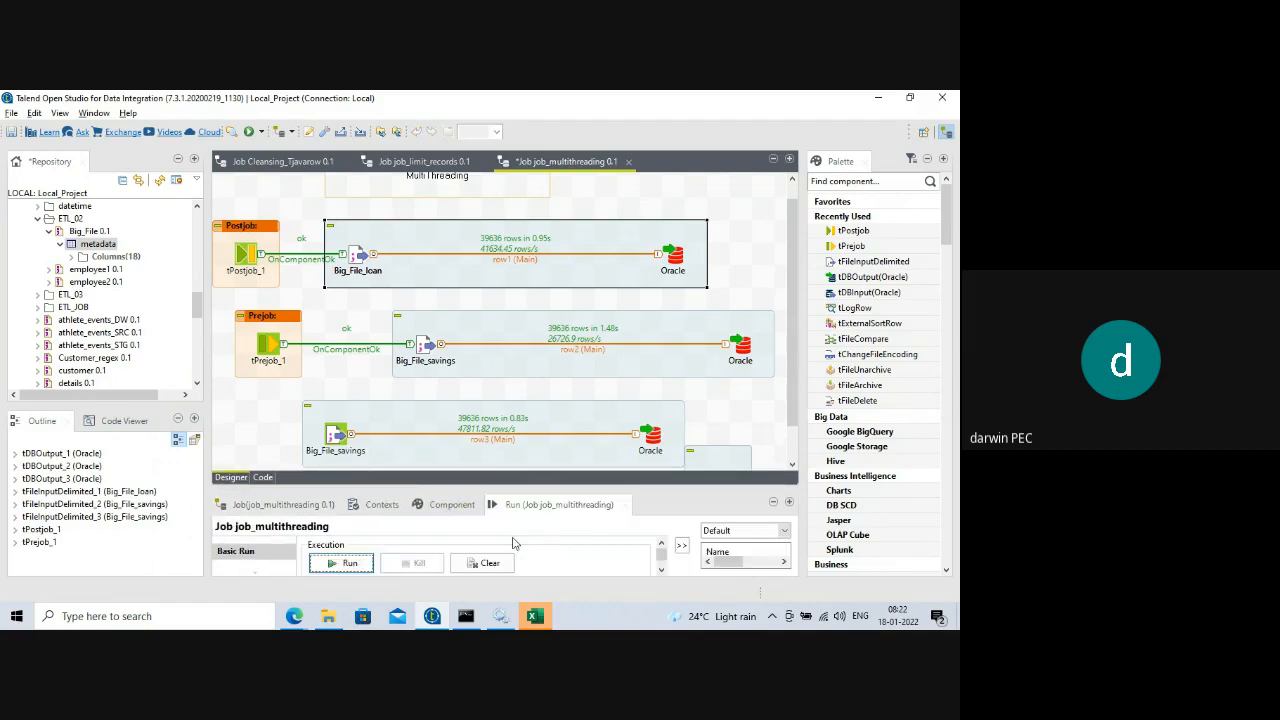
left_click(335, 565)
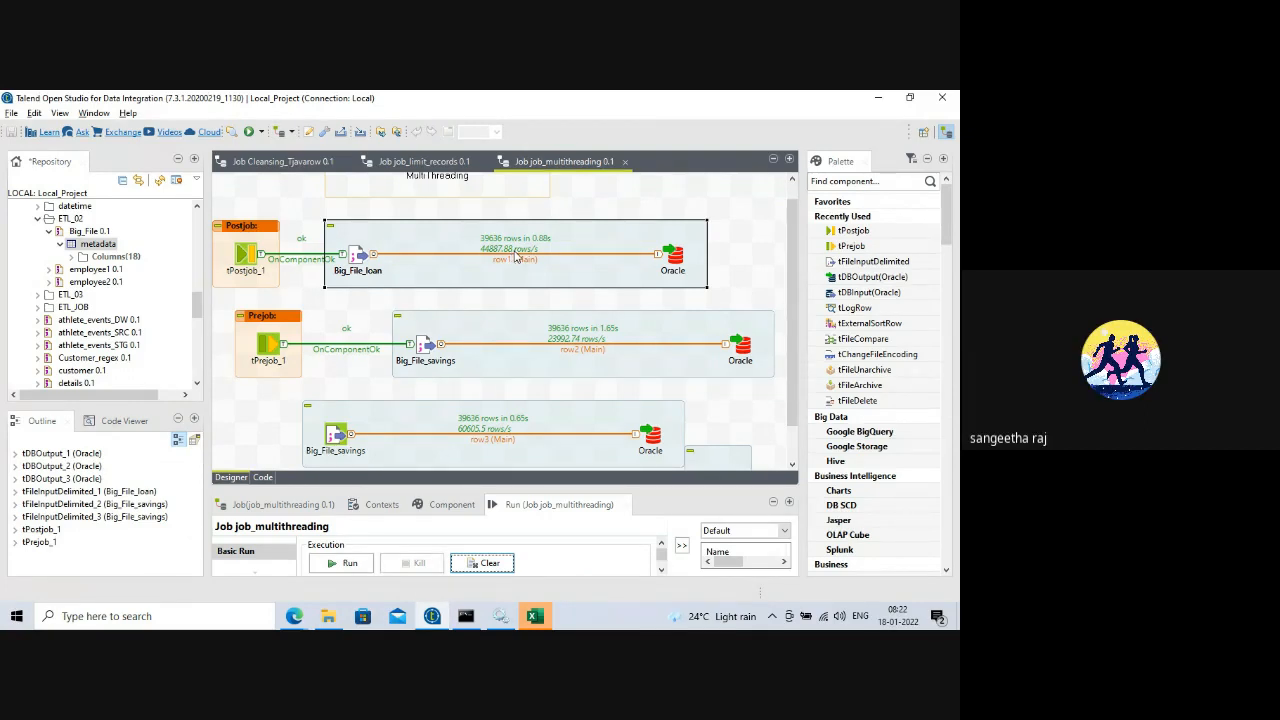
- Make room on the design canvas and add a tMsgBox component beyond the first subjob's Oracle output
left_click_drag(535, 485, 535, 527)
scroll(158, 367, "down", 4)
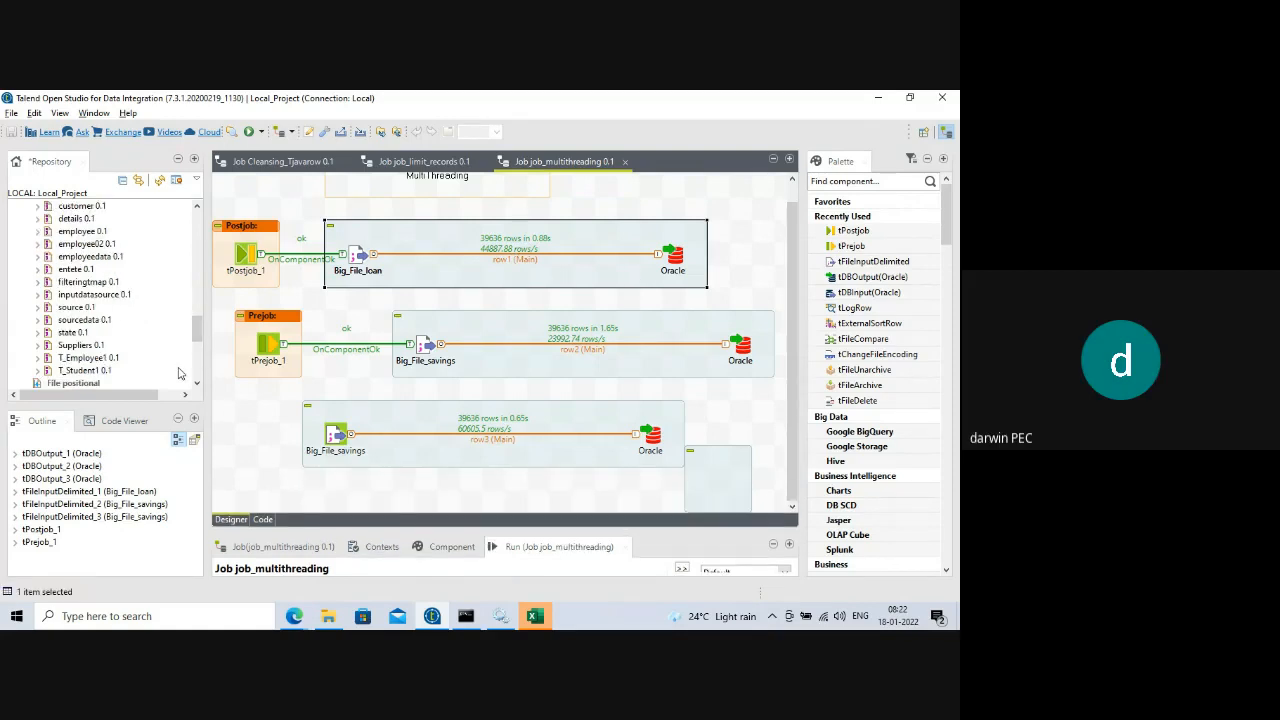
left_click_drag(207, 360, 100, 361)
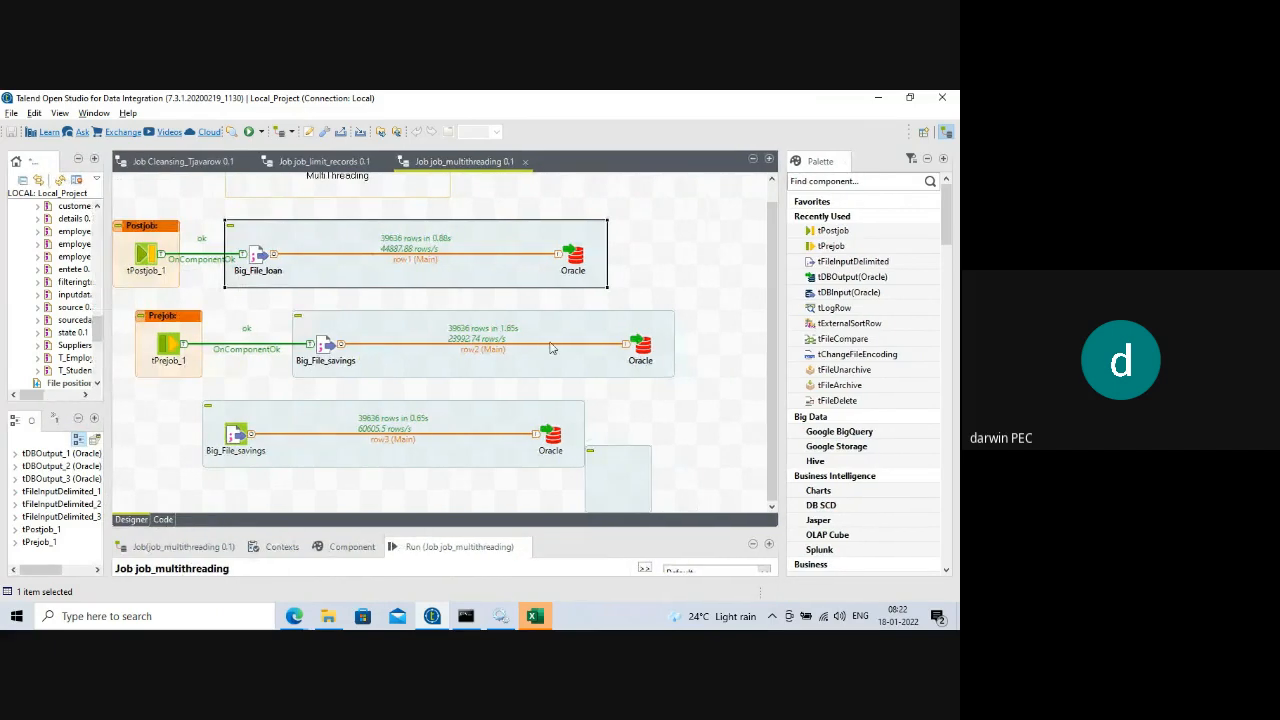
left_click(657, 250)
type("tmsg")
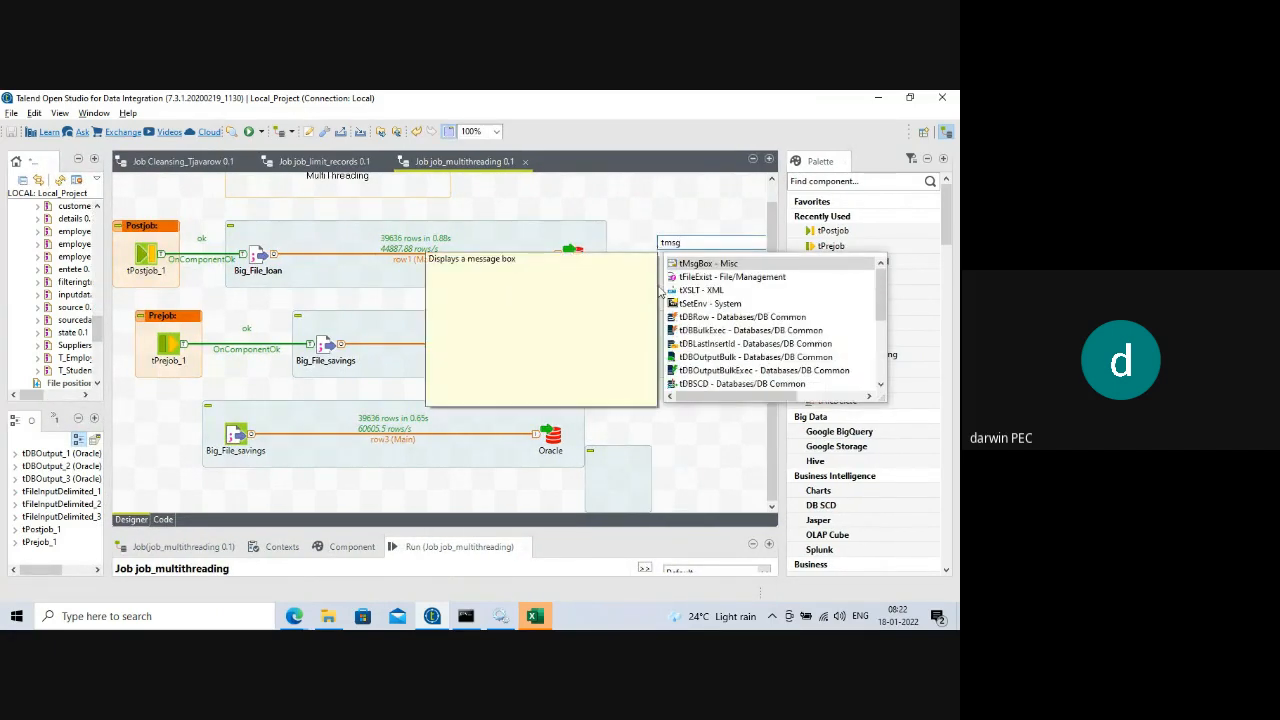
double_click(722, 264)
left_click_drag(676, 254, 721, 255)
- Connect the first subjob's Oracle output to tMsgBox_1 with an On Component Ok trigger
right_click(578, 258)
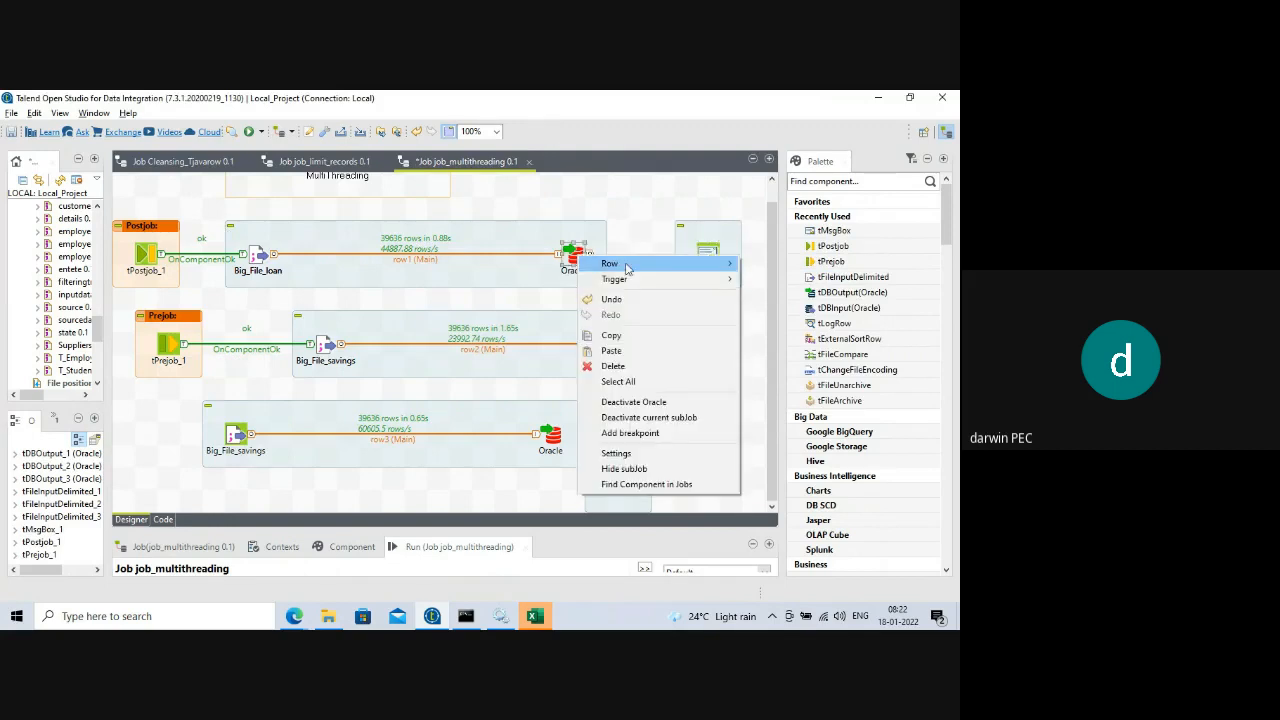
mouse_move(666, 282)
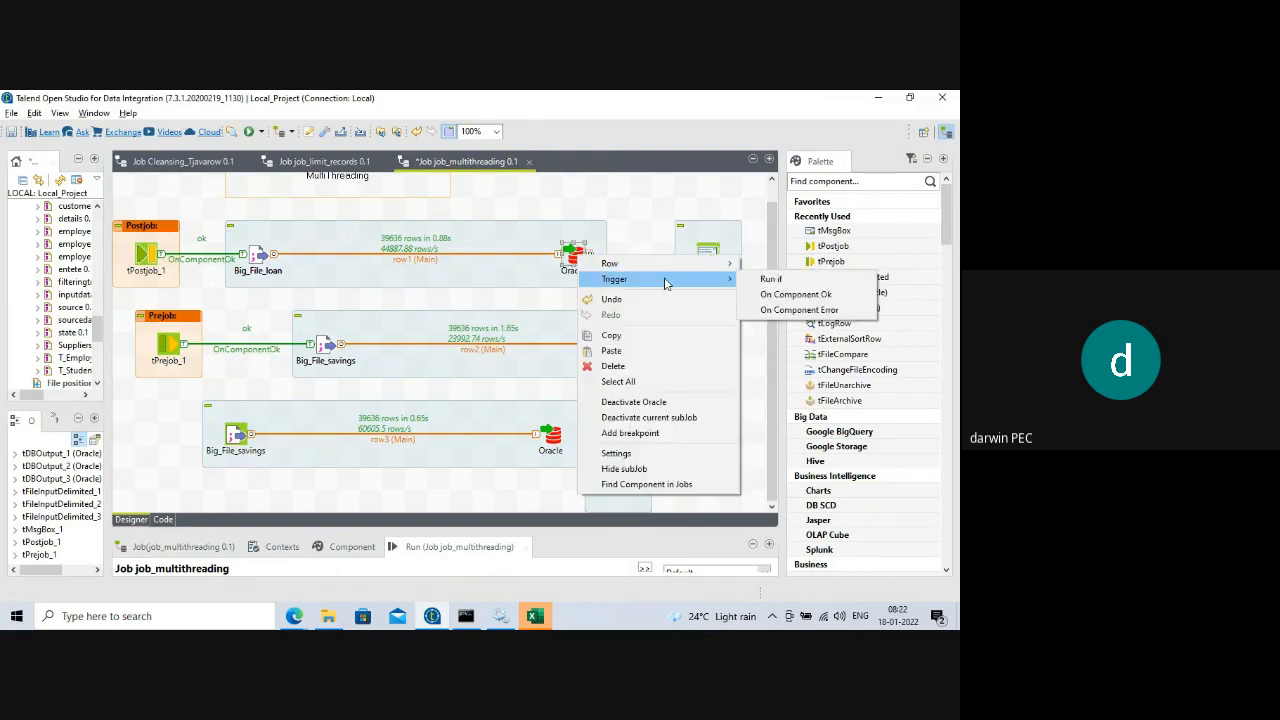
left_click(781, 296)
left_click(708, 256)
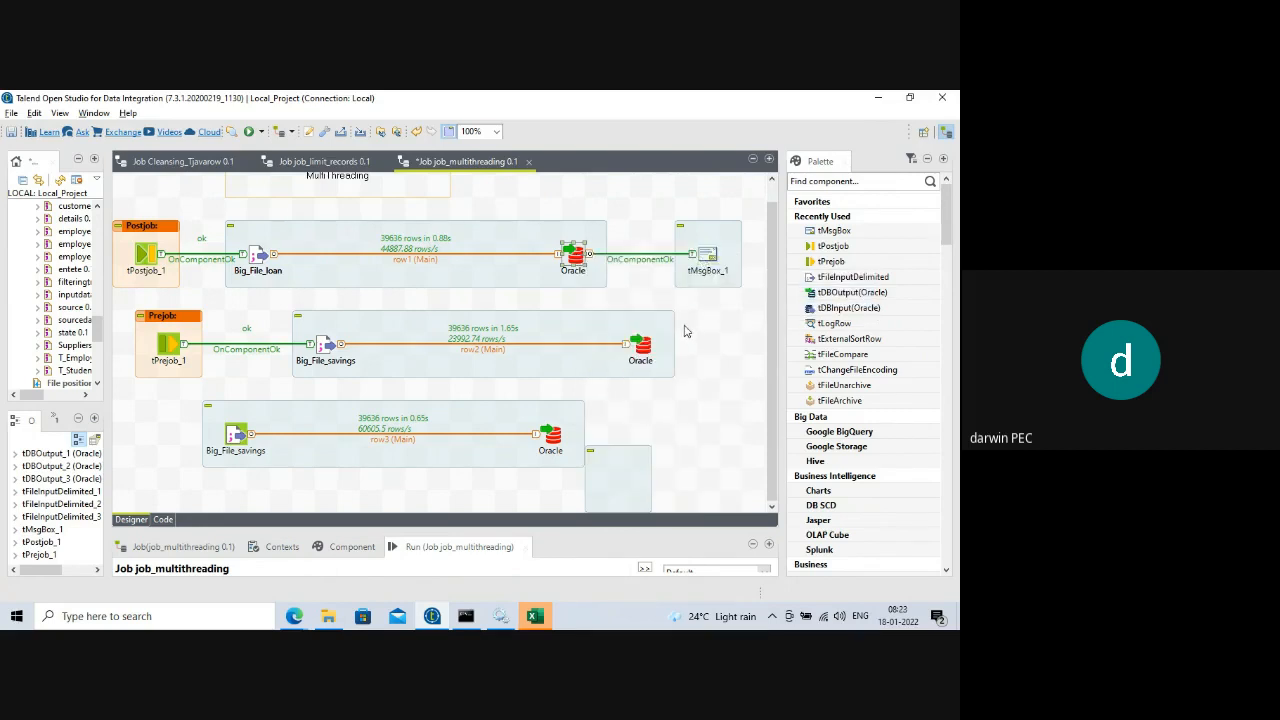
left_click(646, 286)
left_click(575, 257)
- Set the message of tMsgBox_1 to "Loan records is succesfully inserted"
left_click(707, 258)
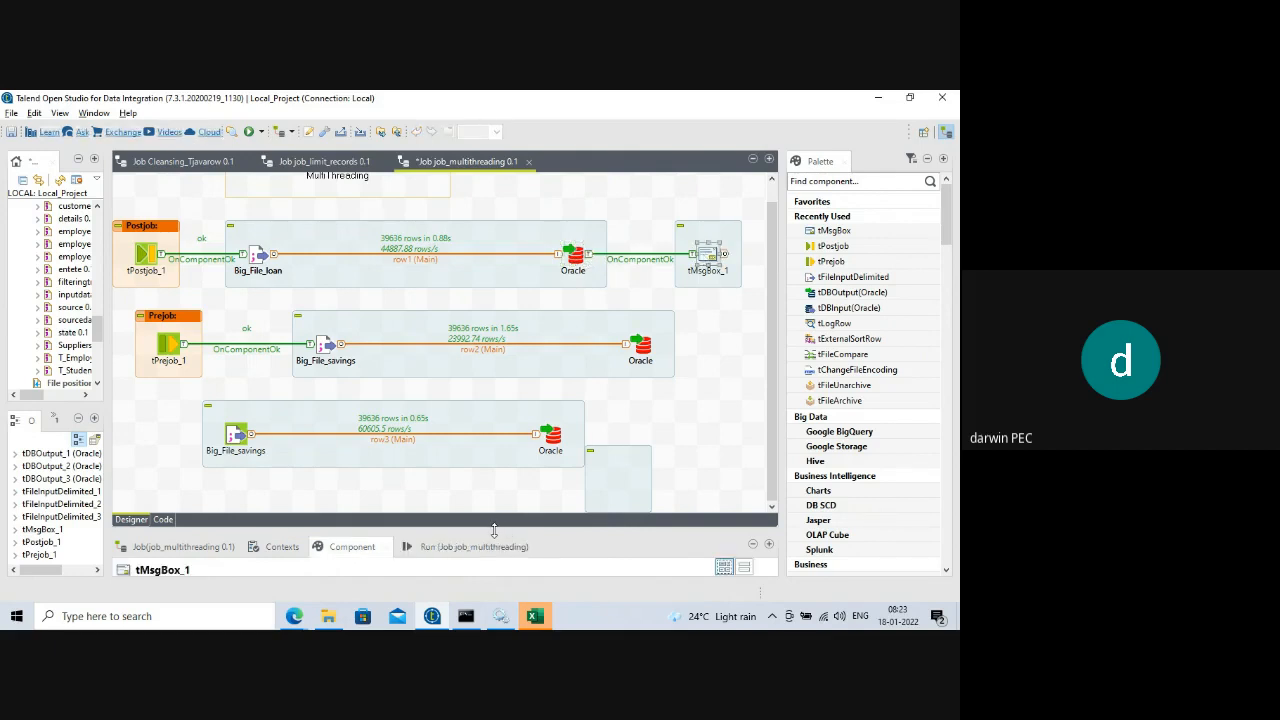
left_click_drag(493, 530, 500, 368)
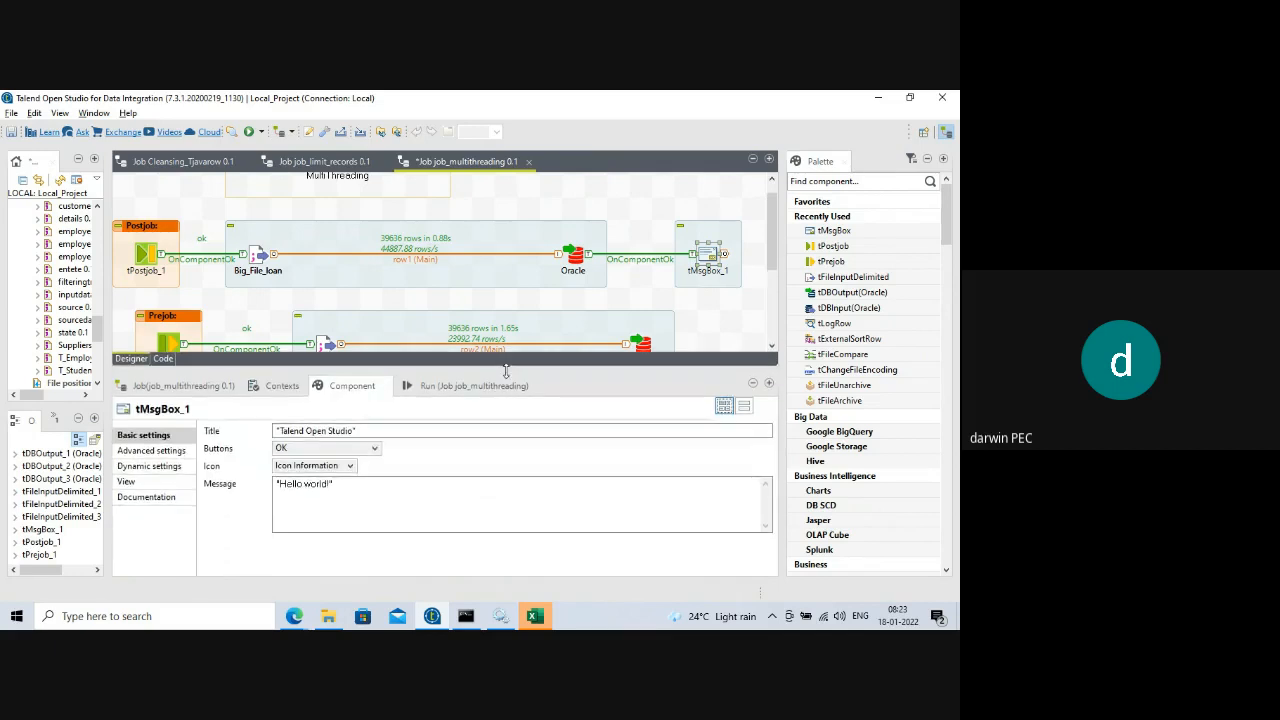
left_click(328, 487)
type("!")
key("BackSpace")
key("BackSpace")
key("BackSpace")
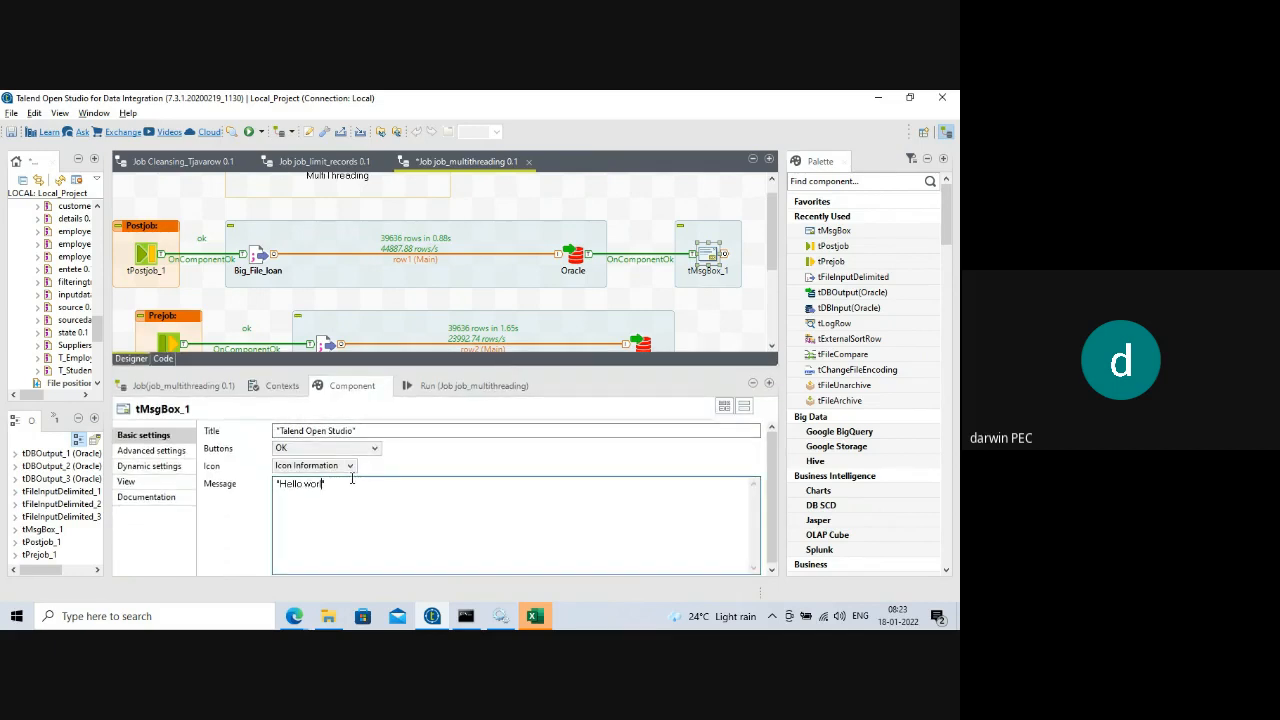
key("BackSpace")
key("BackSpace")
key("BackSpace")
key("BackSpace")
key("BackSpace")
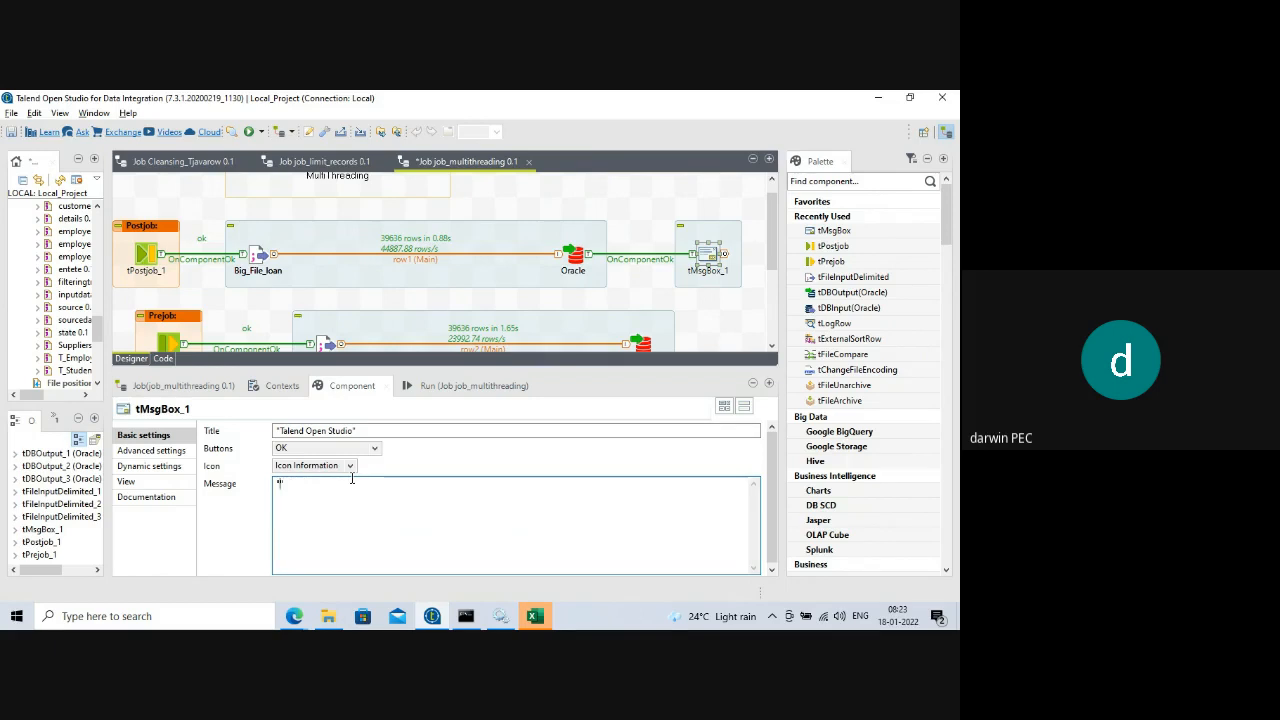
type("LOe")
key("BackSpace")
key("BackSpace")
type("oan ")
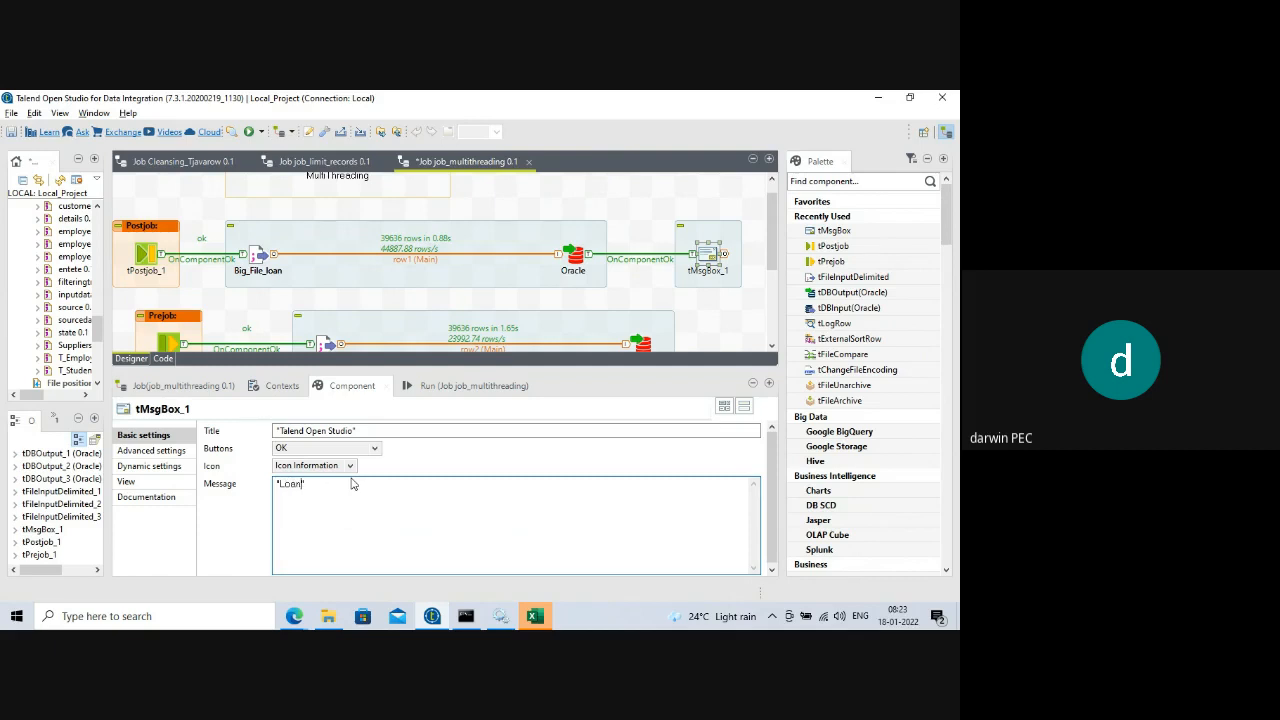
type("re")
type("cords is succes")
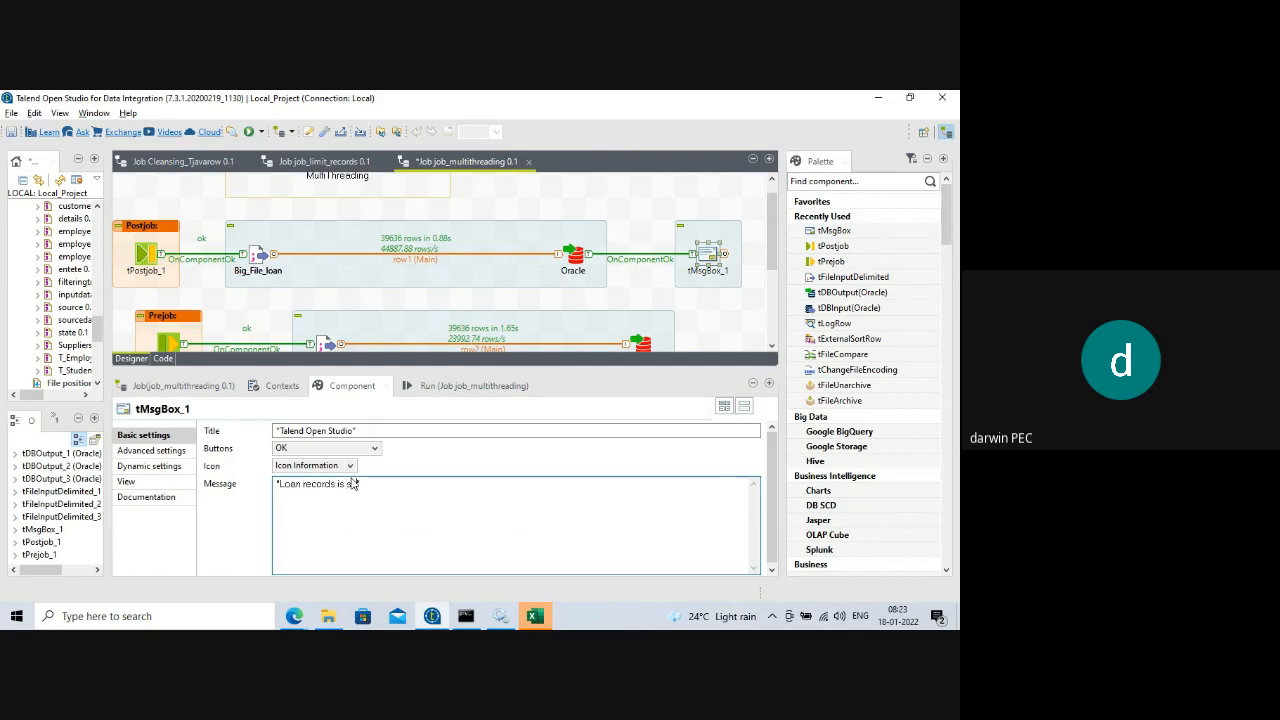
type("fully inserted")
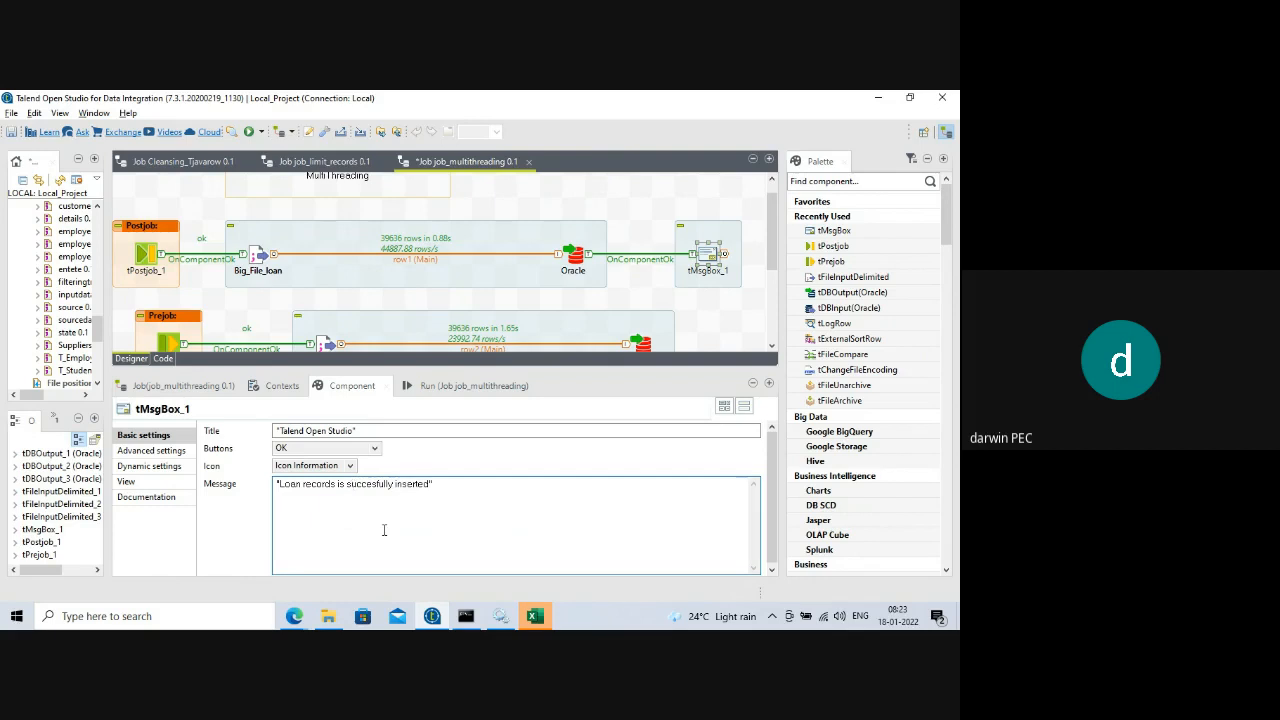
left_click_drag(445, 485, 266, 485)
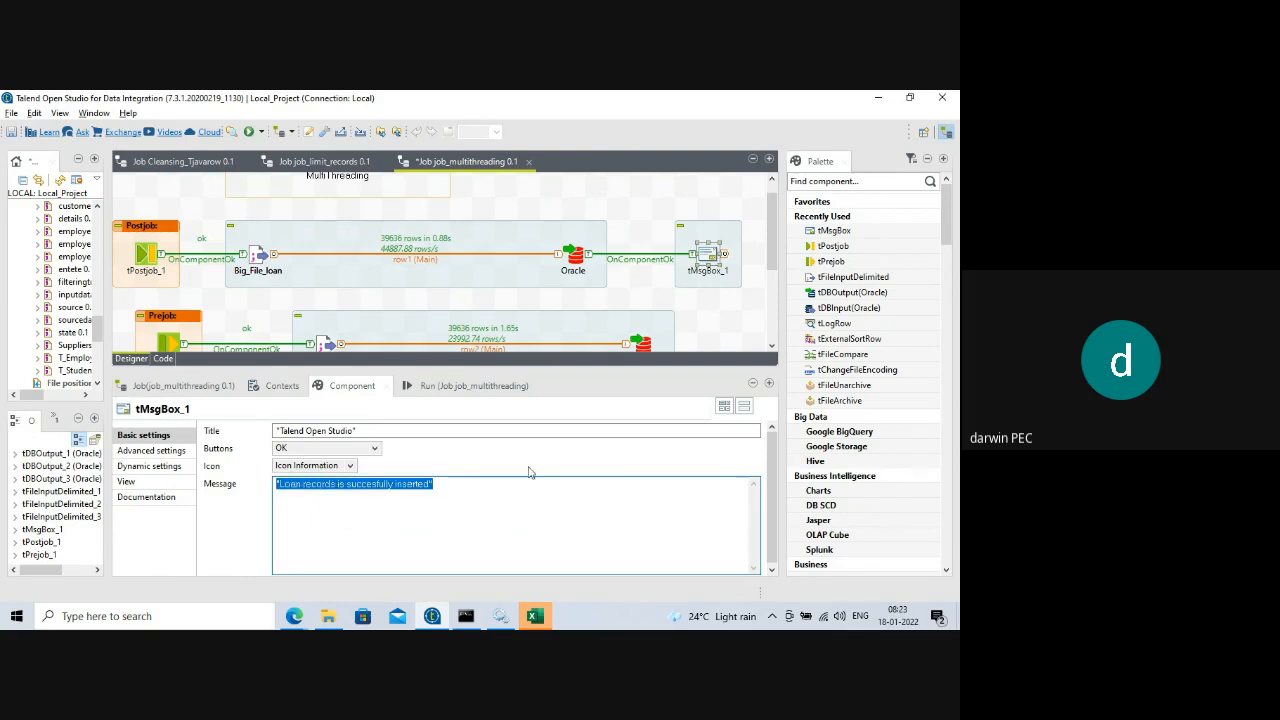
left_click_drag(518, 368, 509, 512)
left_click(725, 321)
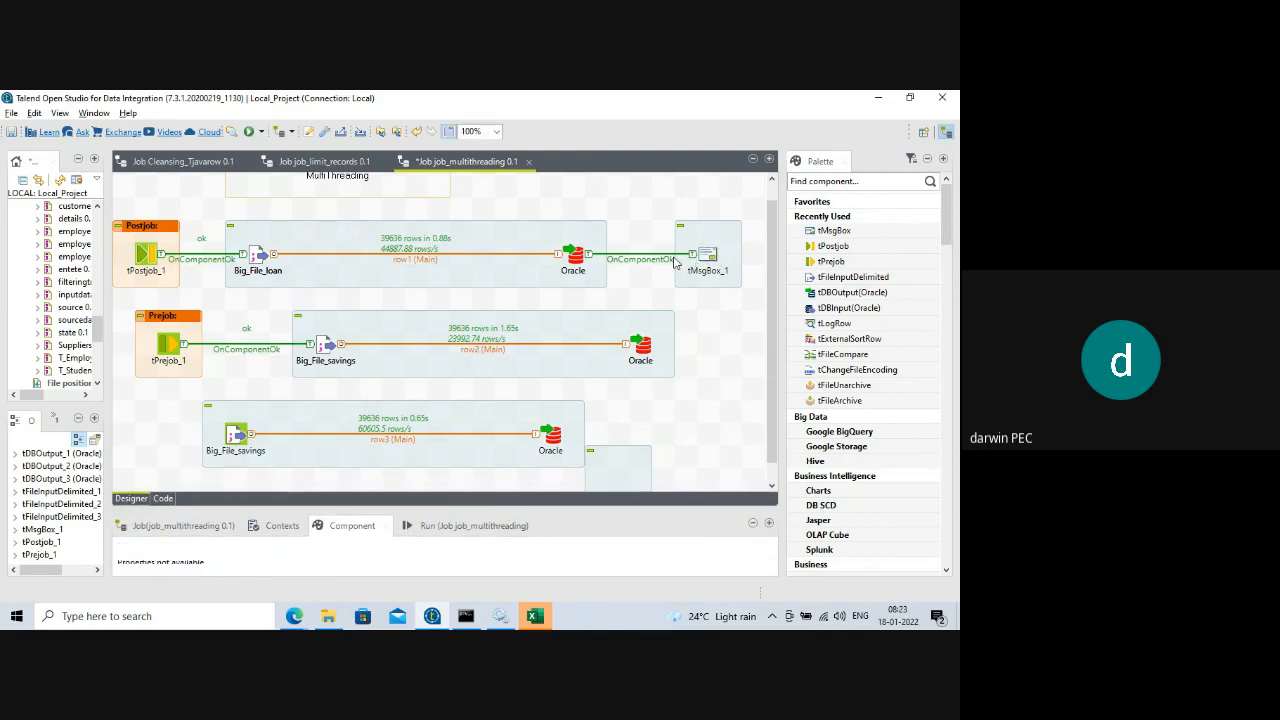
- Replace the message of tMsgBox_1 with "All sub jobs run succesfully"
left_click(708, 258)
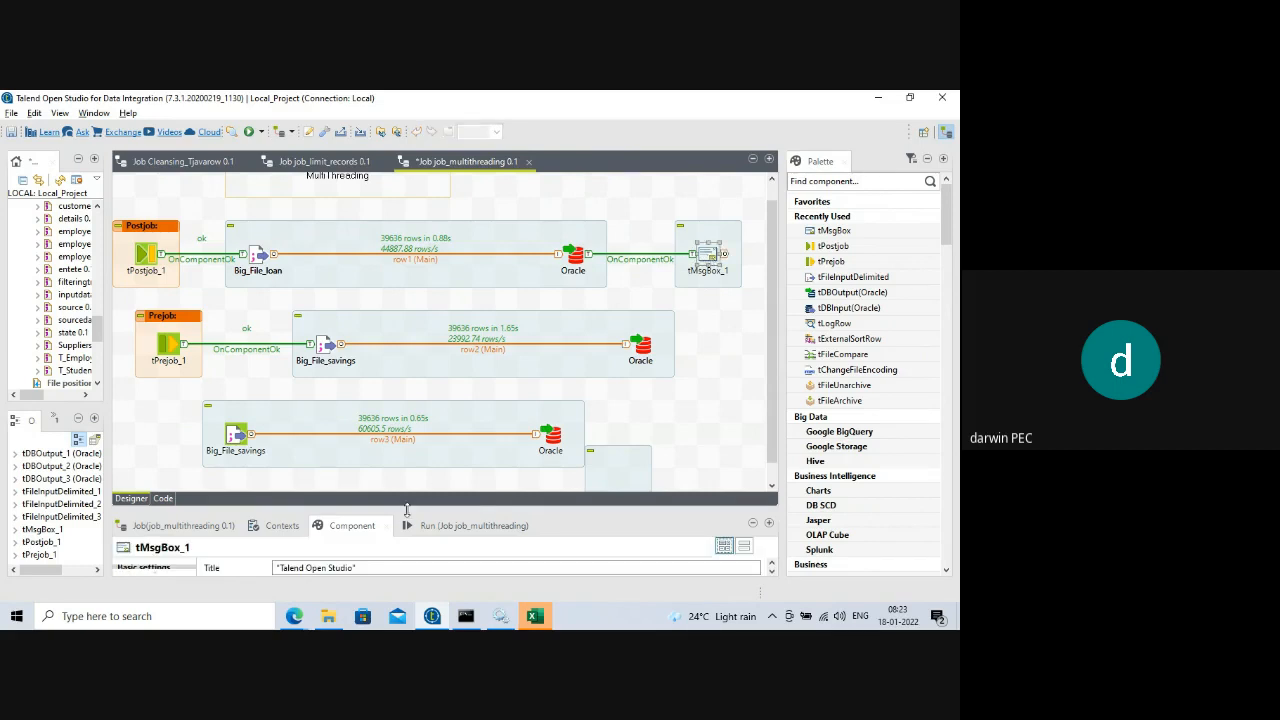
left_click_drag(414, 506, 414, 292)
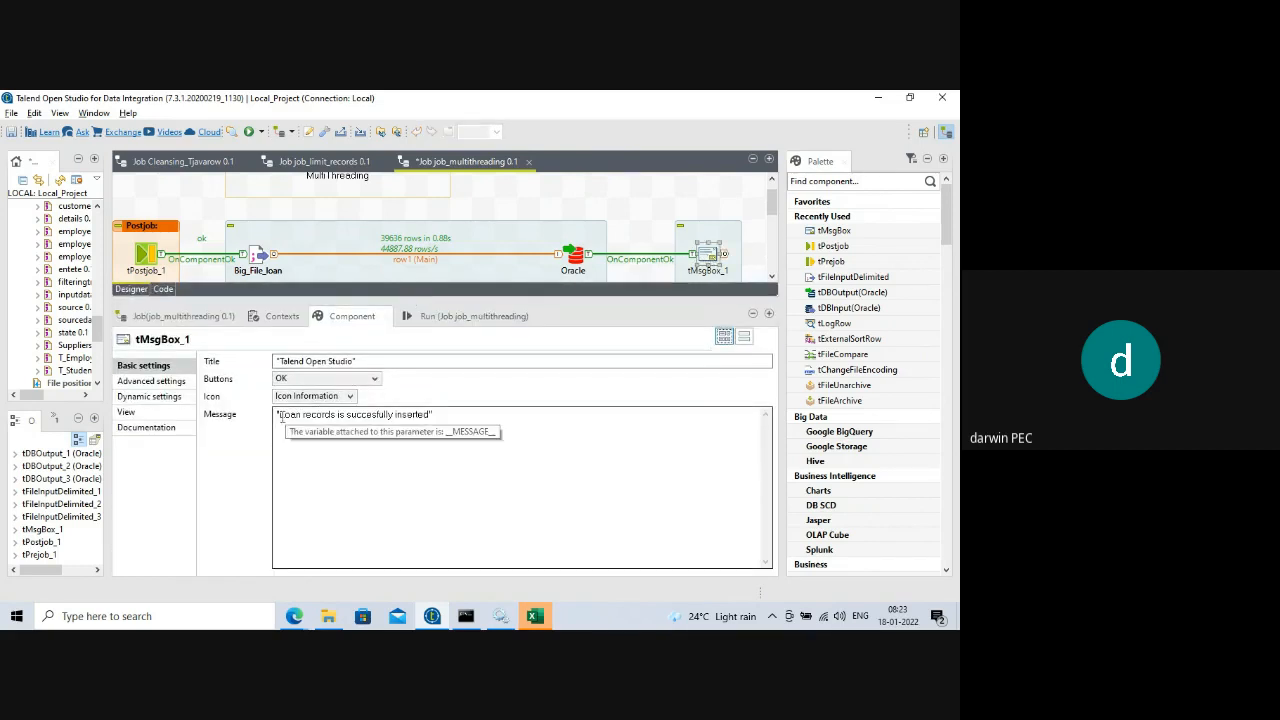
left_click_drag(278, 414, 429, 421)
key("BackSpace")
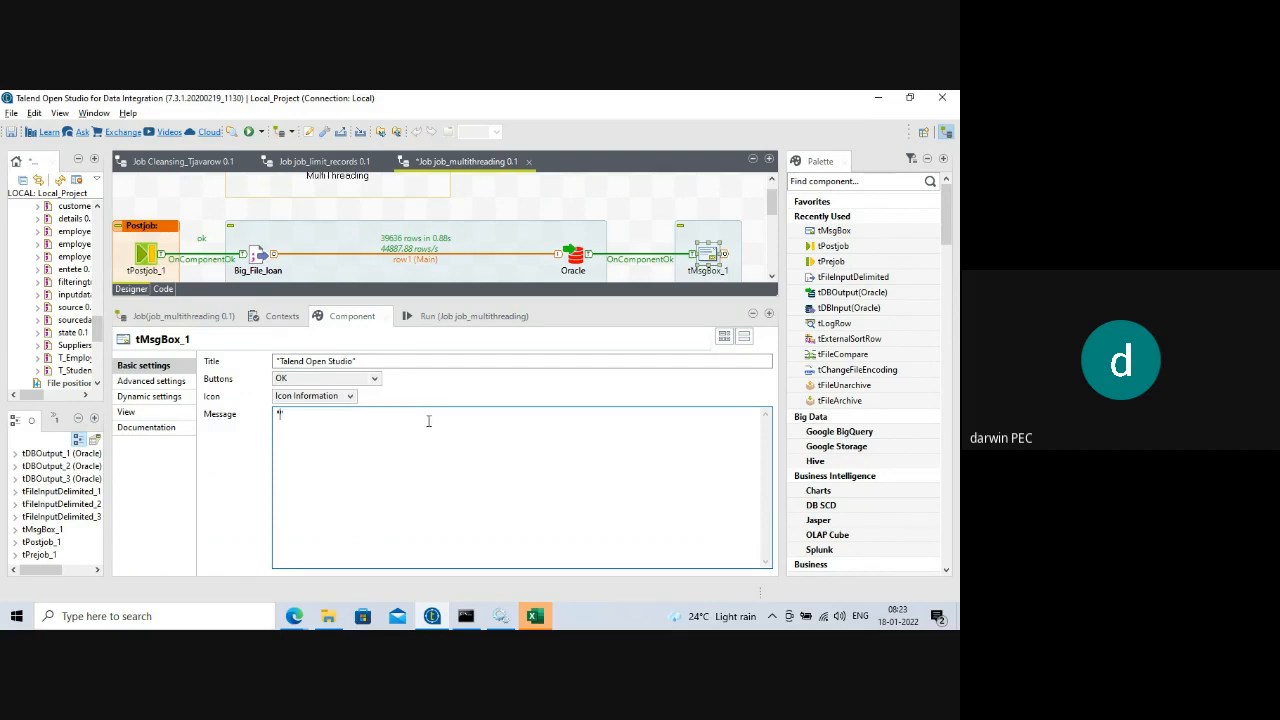
type("All sub jobs i")
type(" successfully")
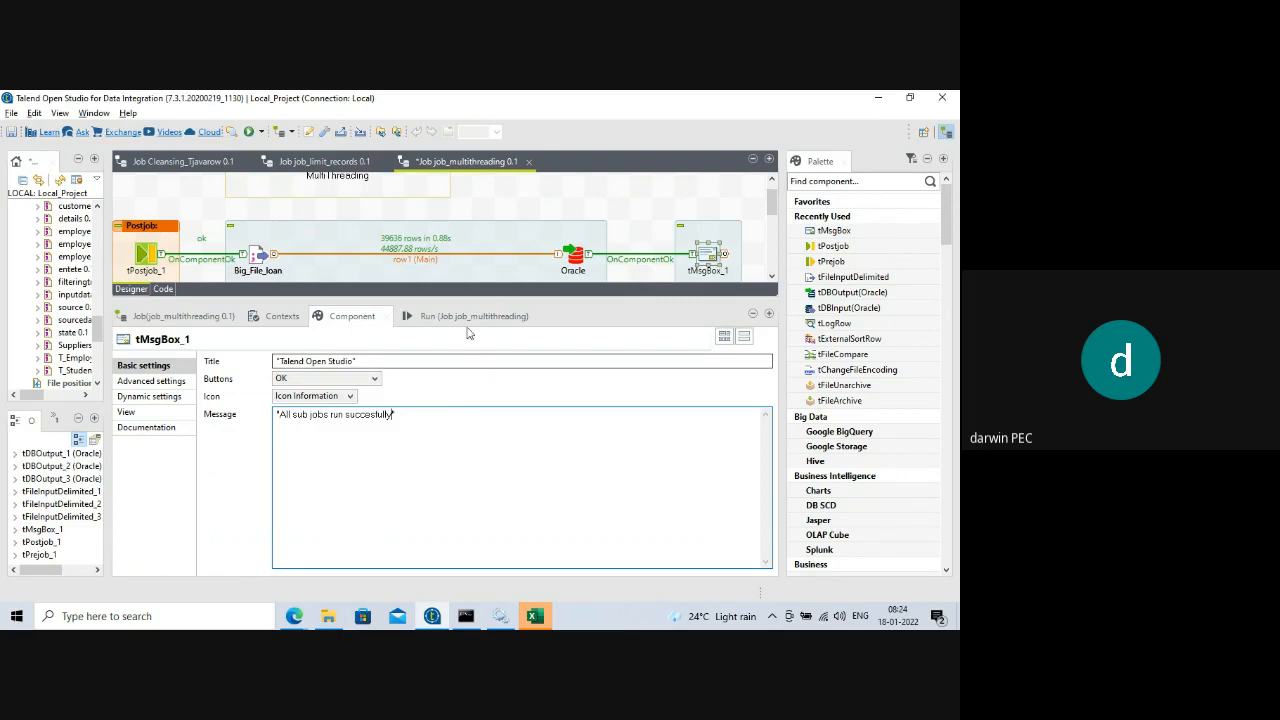
left_click_drag(485, 300, 479, 502)
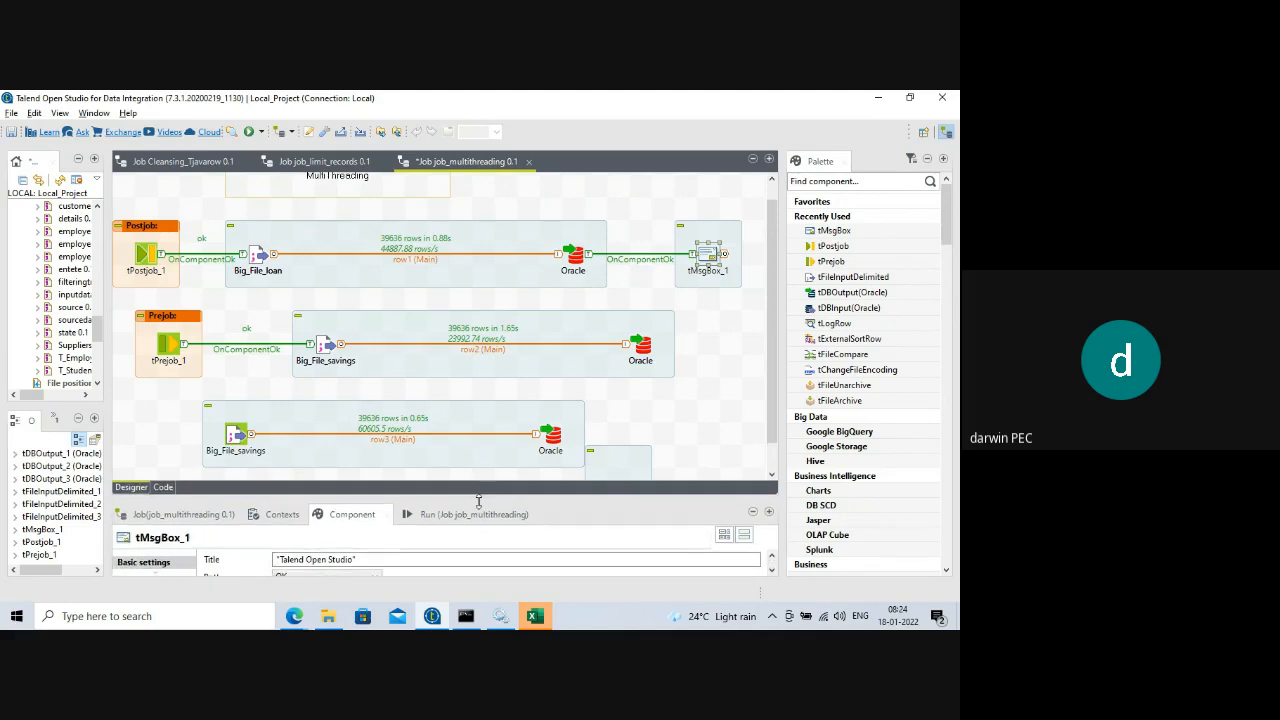
left_click(362, 344)
left_click(346, 420)
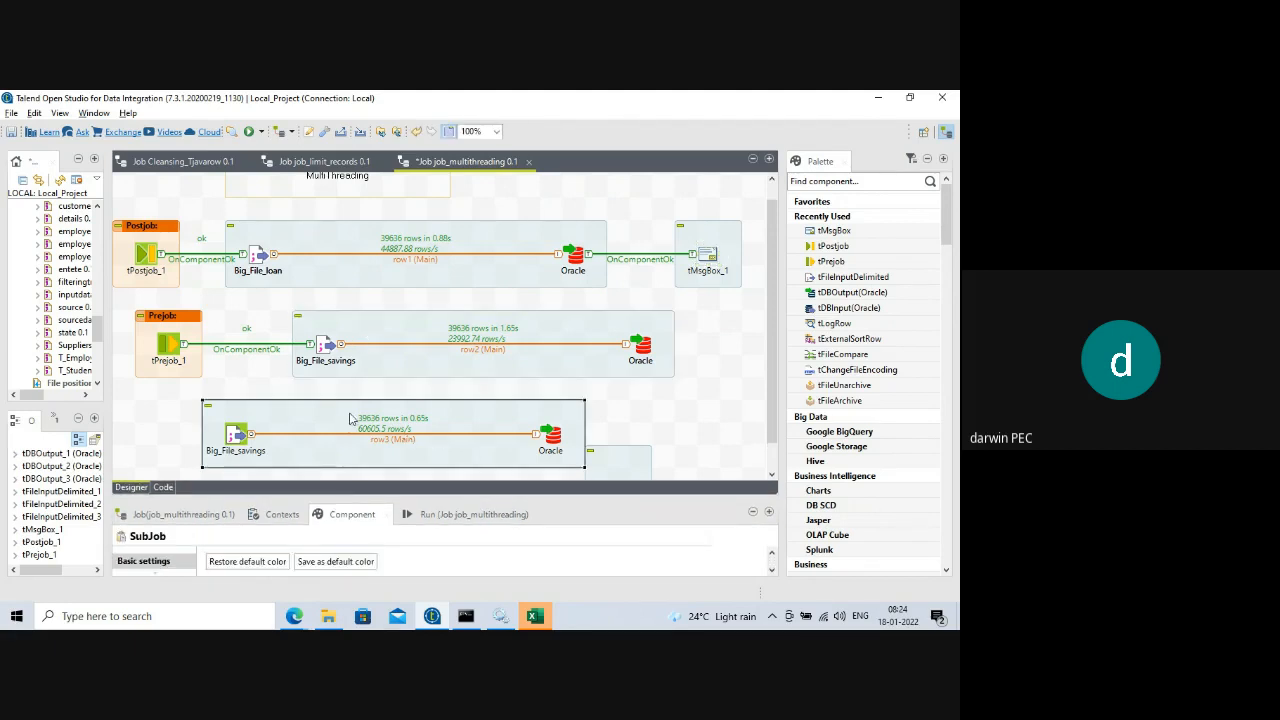
left_click(328, 250)
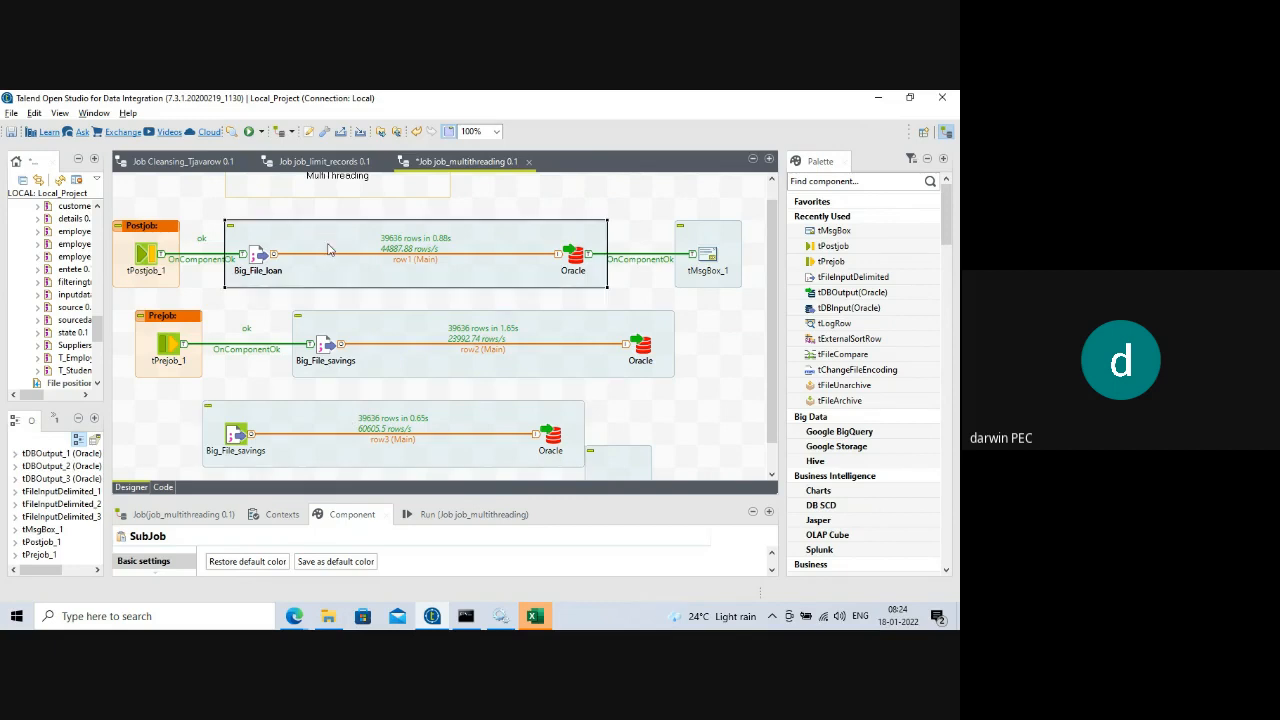
left_click(722, 241)
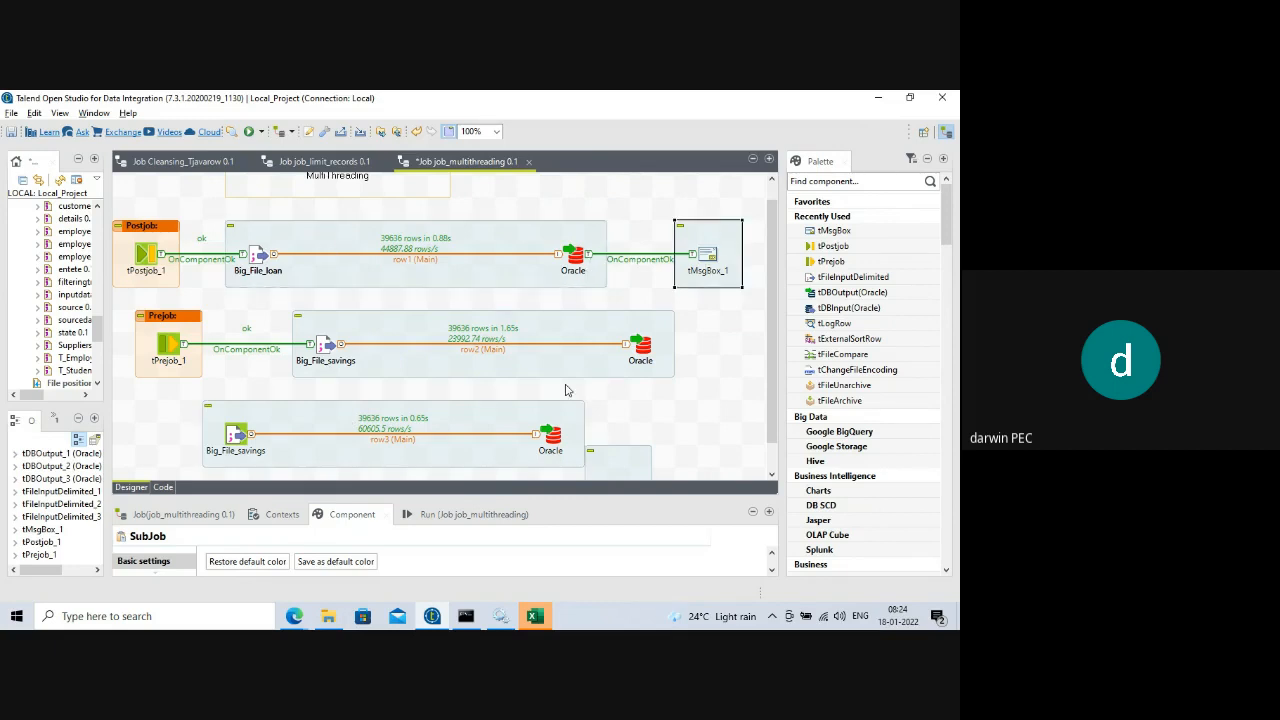
- Run job_multithreading with the message box attached from a cleared console, and kill that run
left_click_drag(404, 496, 404, 440)
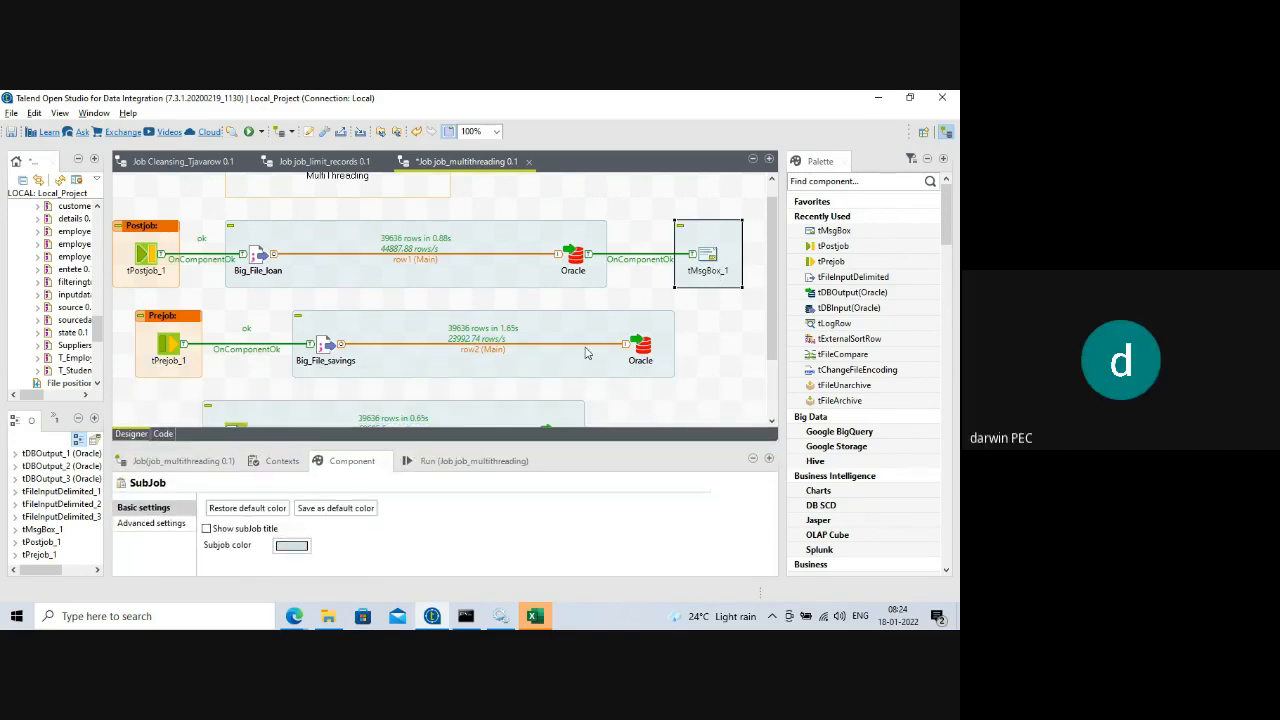
mouse_move(428, 448)
left_mouse_down()
mouse_move(430, 531)
mouse_move(430, 516)
mouse_move(410, 511)
mouse_move(422, 446)
left_mouse_up()
left_click(450, 530)
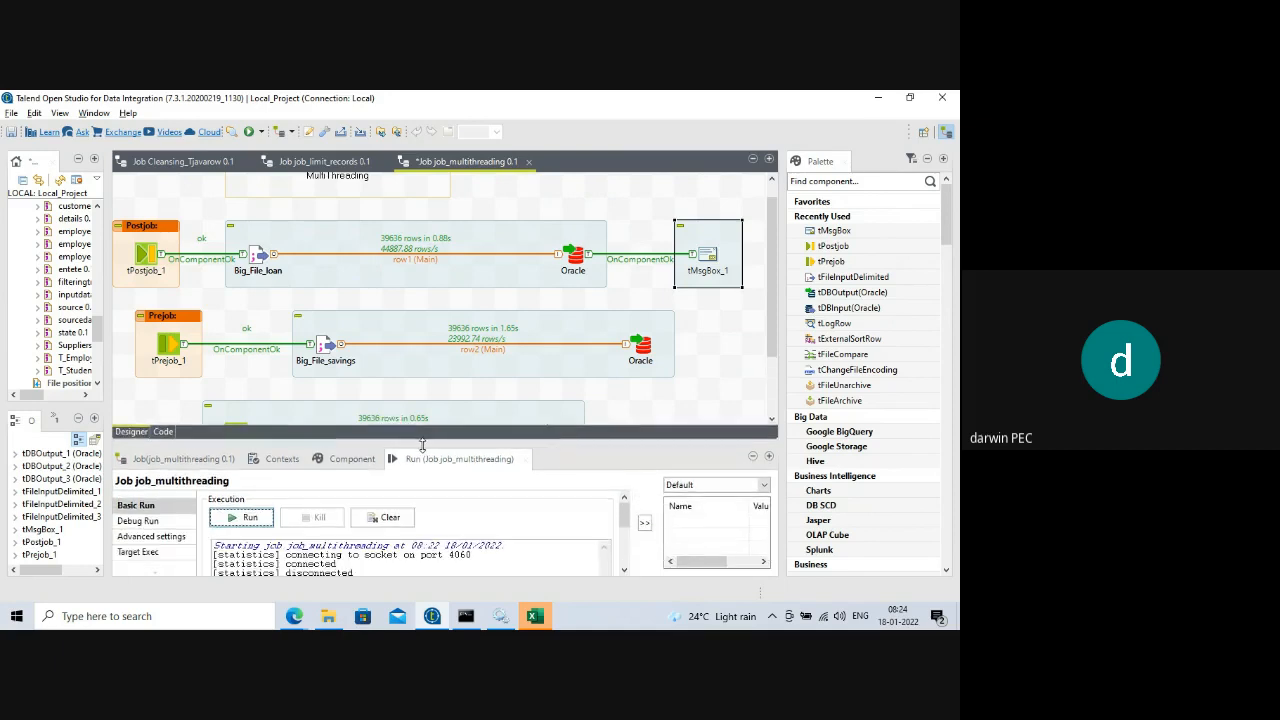
left_click(390, 516)
left_click(268, 518)
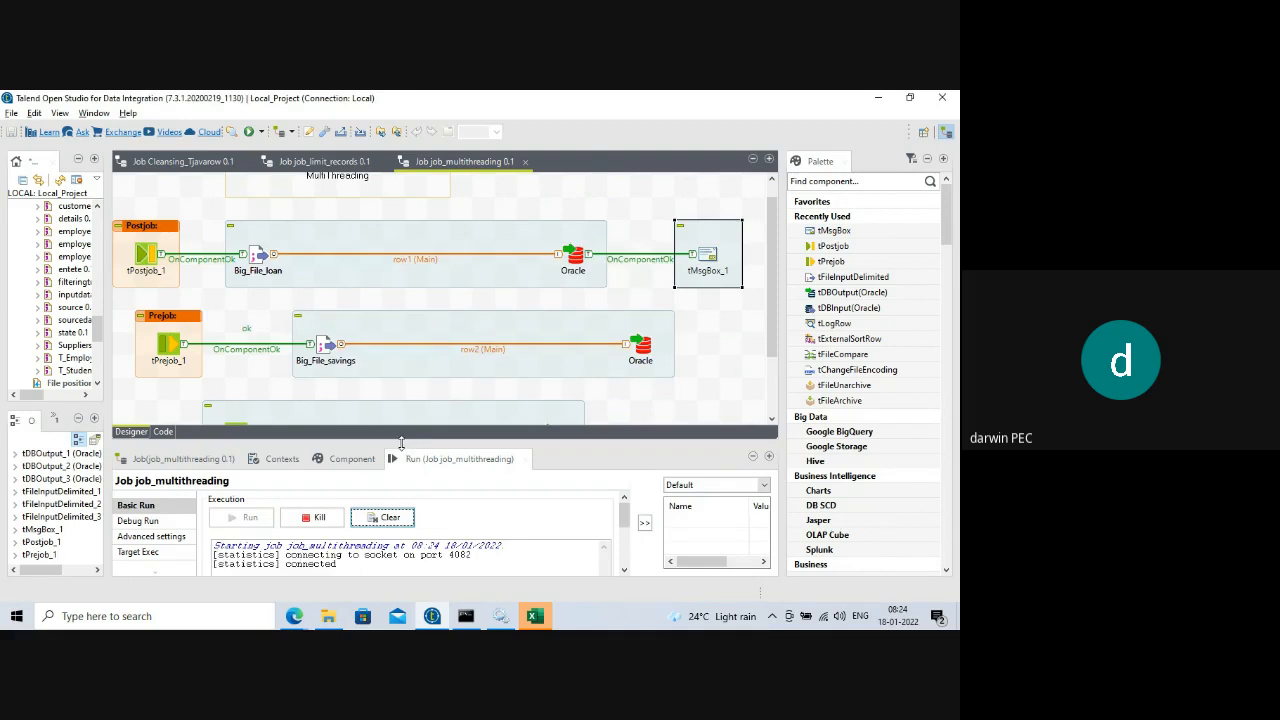
left_click_drag(408, 438, 397, 500)
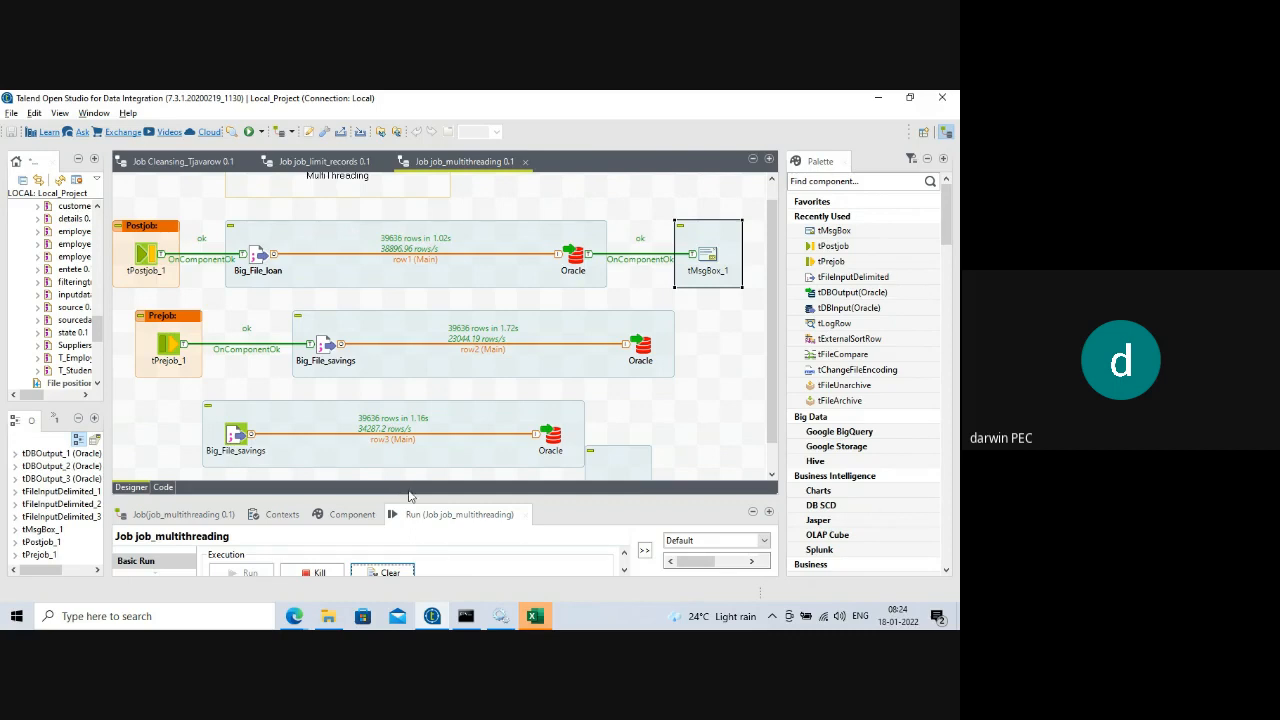
left_click_drag(407, 498, 424, 438)
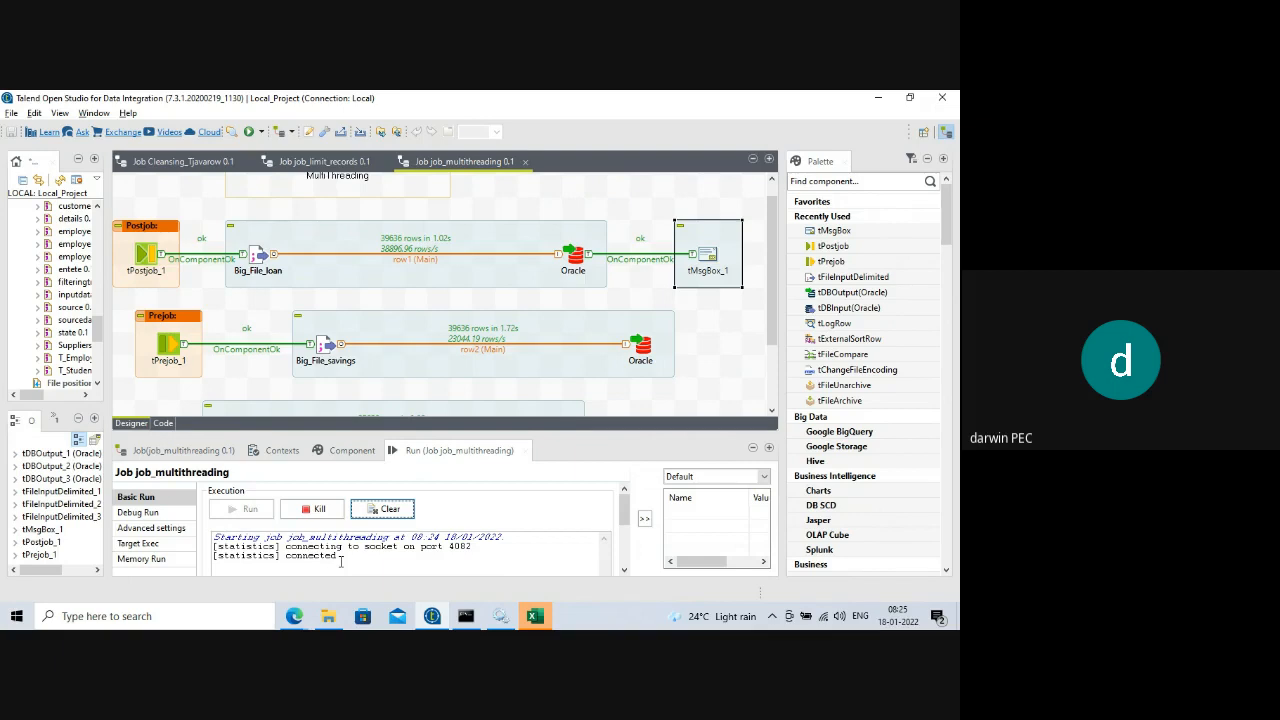
mouse_move(409, 432)
left_mouse_down()
mouse_move(412, 398)
mouse_move(403, 501)
mouse_move(396, 423)
left_mouse_up()
left_click(318, 496)
left_click(384, 495)
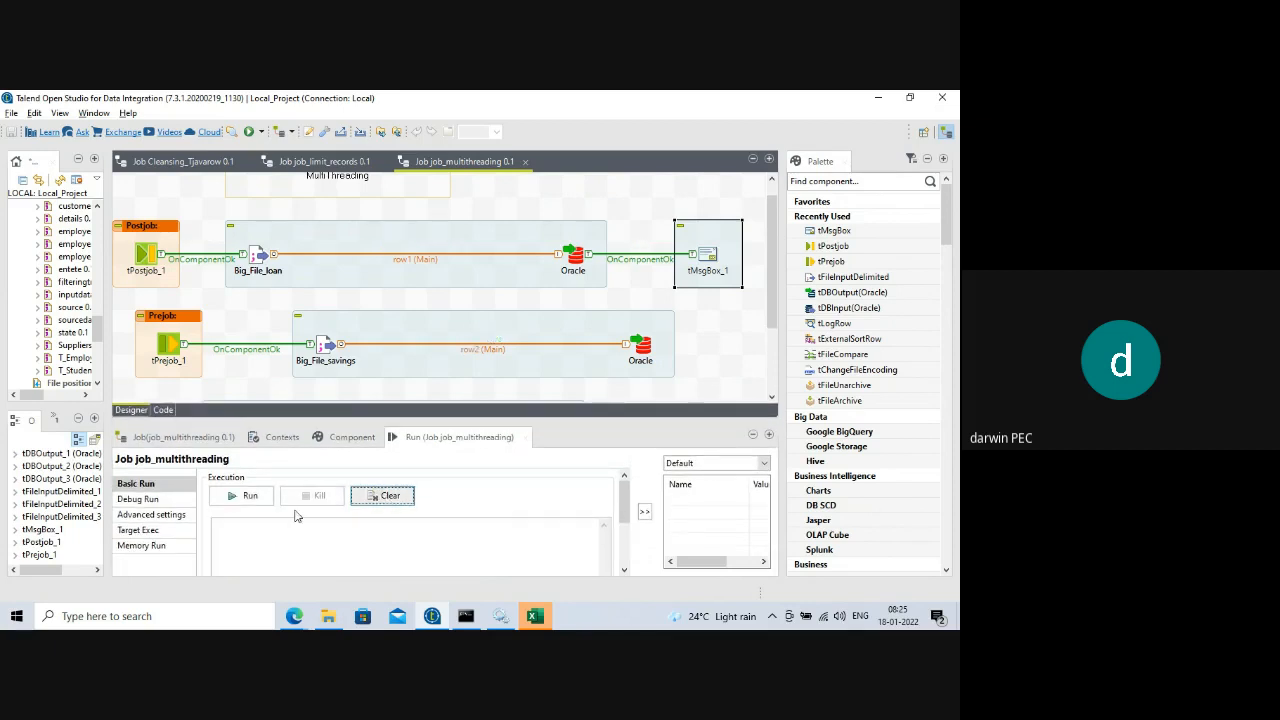
- Run job_multithreading again with the message box attached and acknowledge the message it shows
left_click(245, 495)
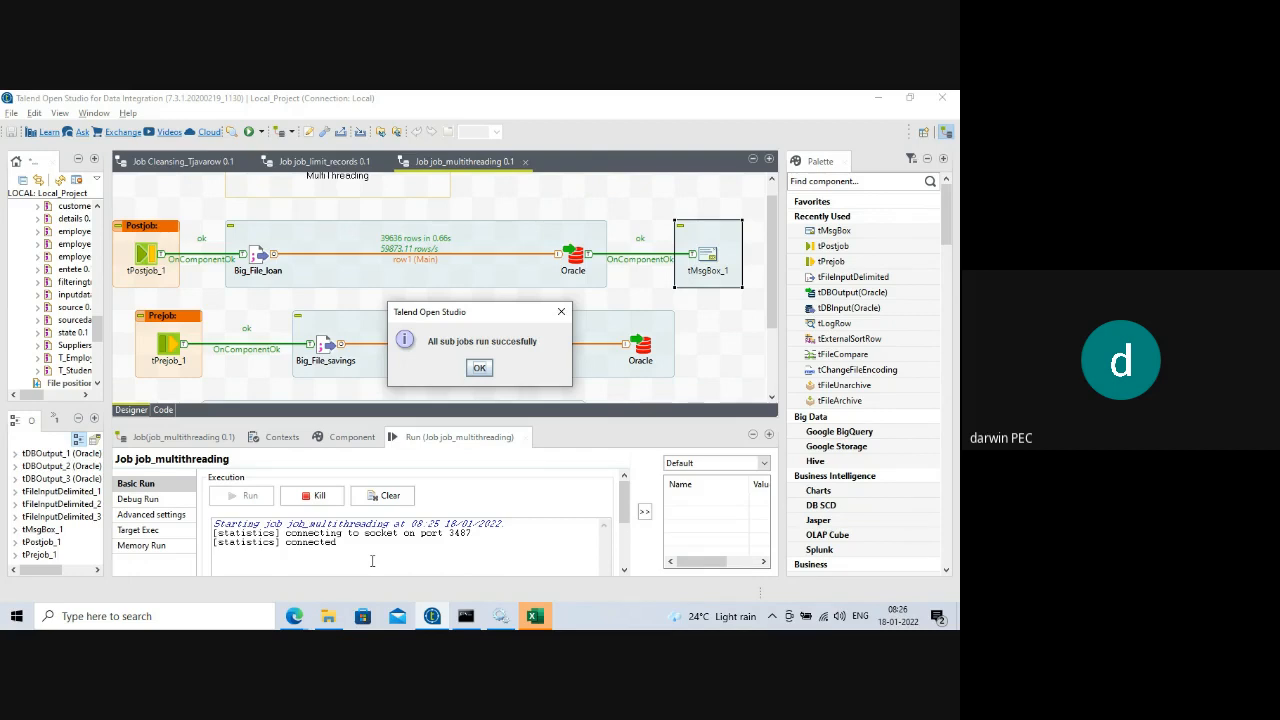
left_click(478, 369)
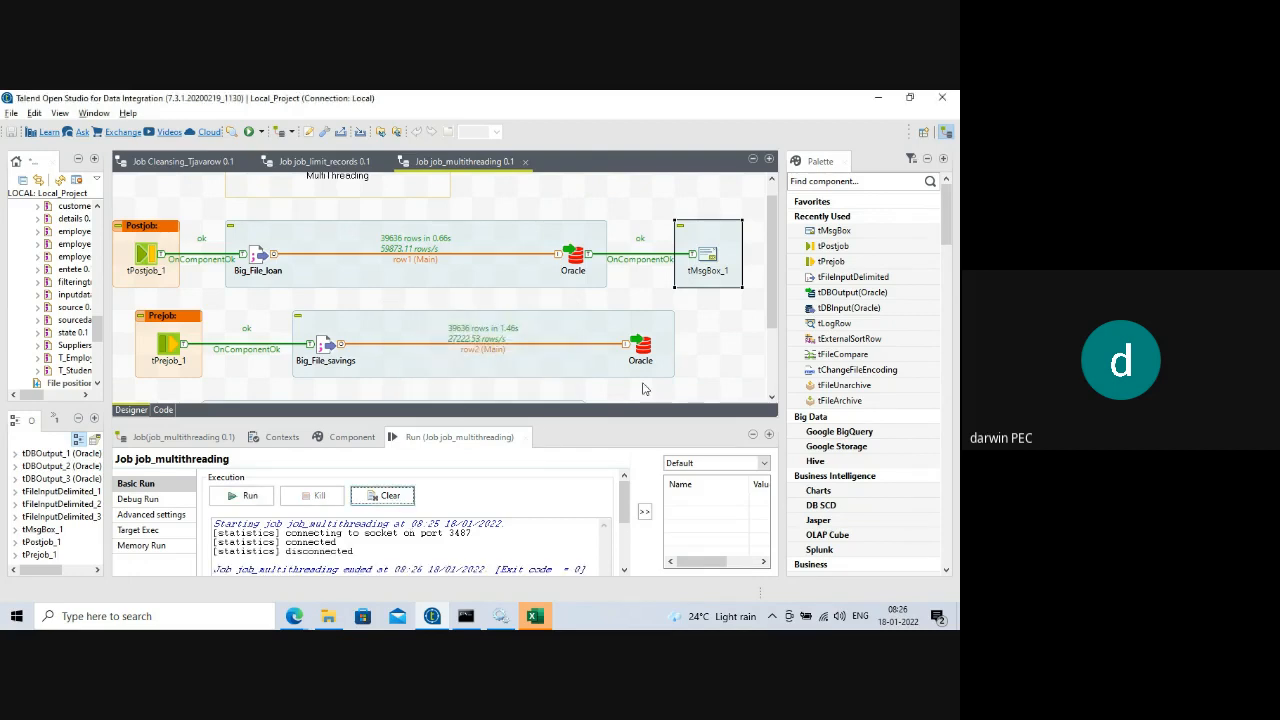
left_click_drag(528, 423, 525, 565)
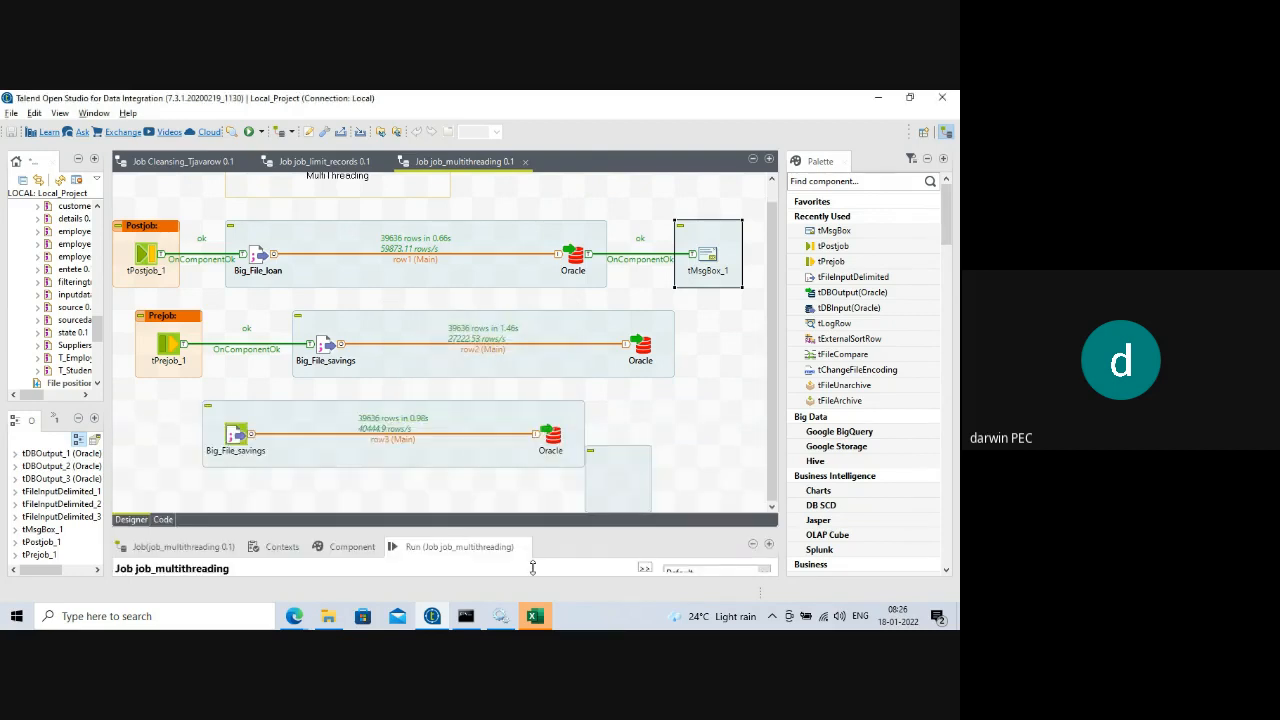
- Duplicate tMsgBox_1 and place the copy beyond the second subjob's Oracle output
left_click(705, 263)
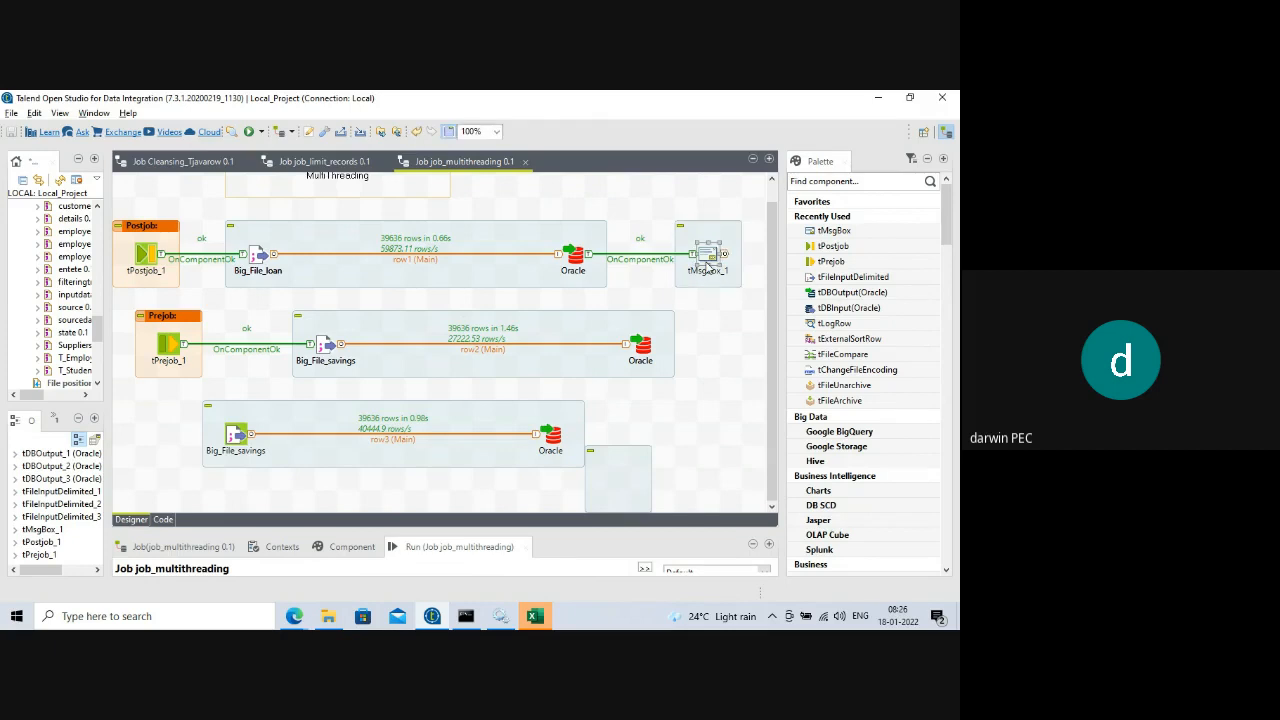
key("ctrl+c")
key("ctrl+v")
left_click_drag(595, 282, 728, 350)
- Connect the second subjob's Oracle output to tMsgBox_2 with an On Component Ok trigger
right_click(648, 347)
mouse_move(740, 355)
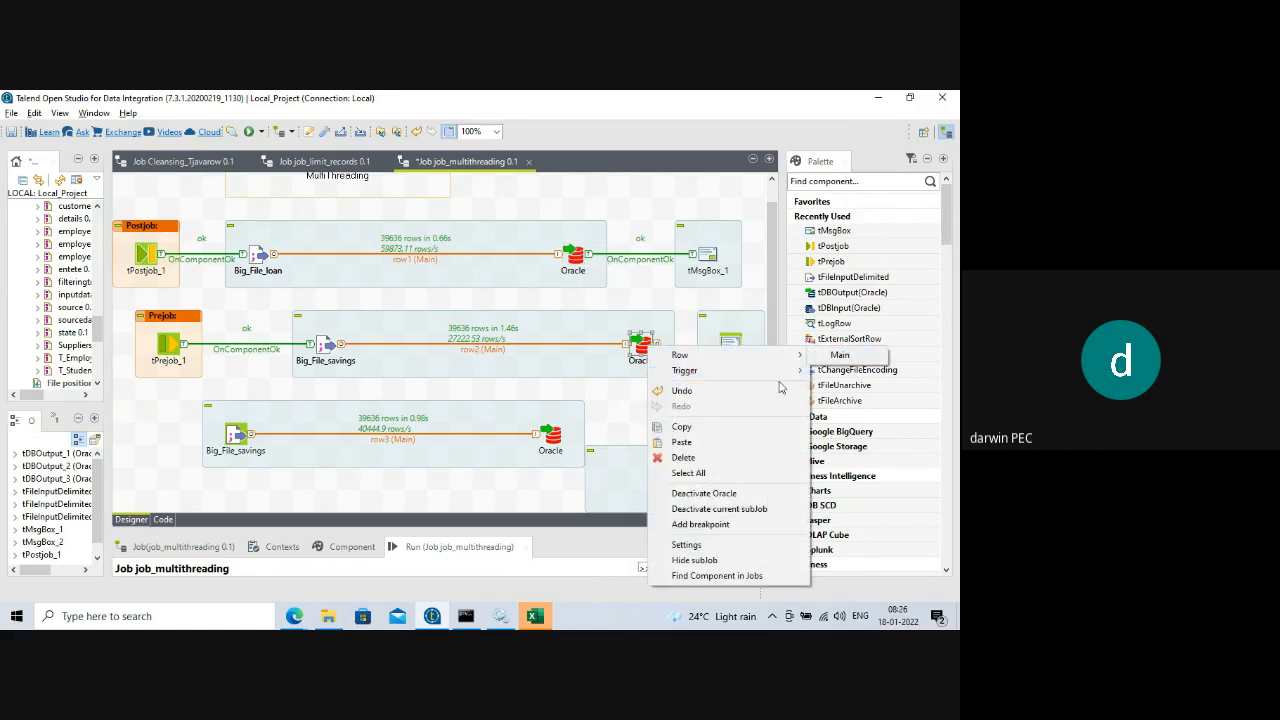
mouse_move(792, 372)
left_click(865, 386)
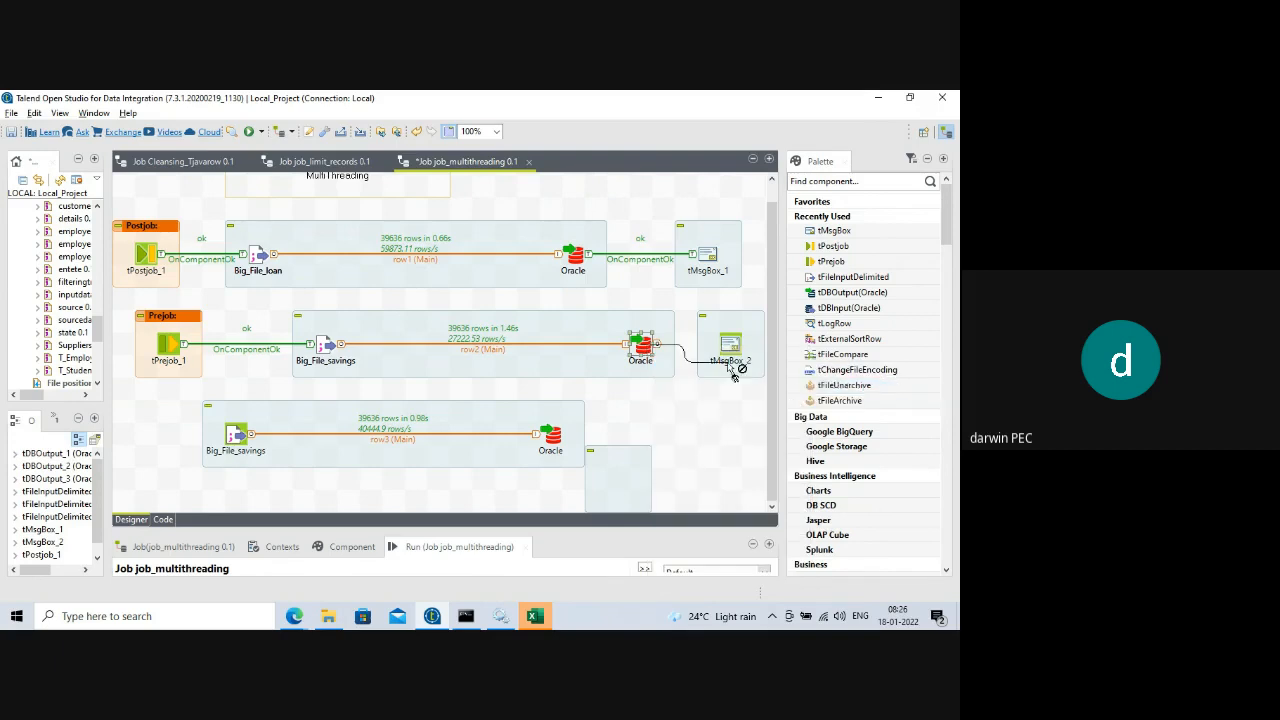
left_click(729, 345)
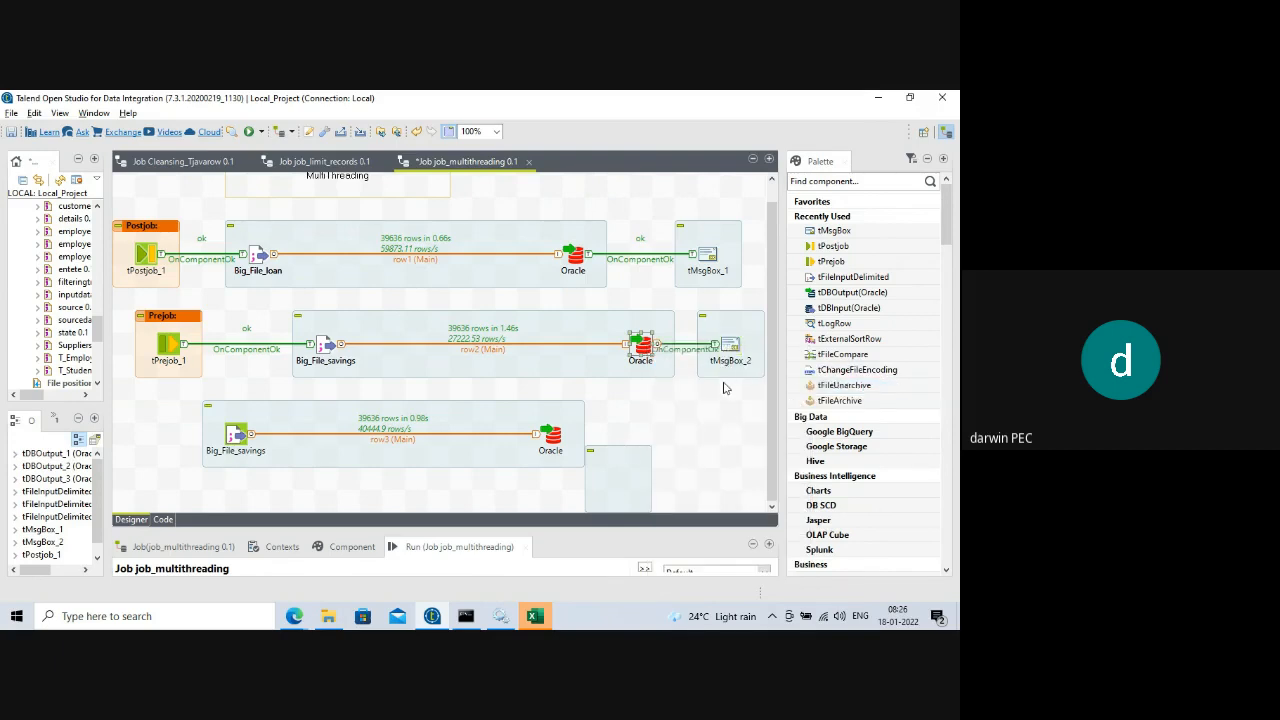
- Duplicate tMsgBox_2 and place the copy beyond the third subjob's Oracle output
left_click(732, 355)
key("ctrl+c")
left_click(668, 436)
key("ctrl+v")
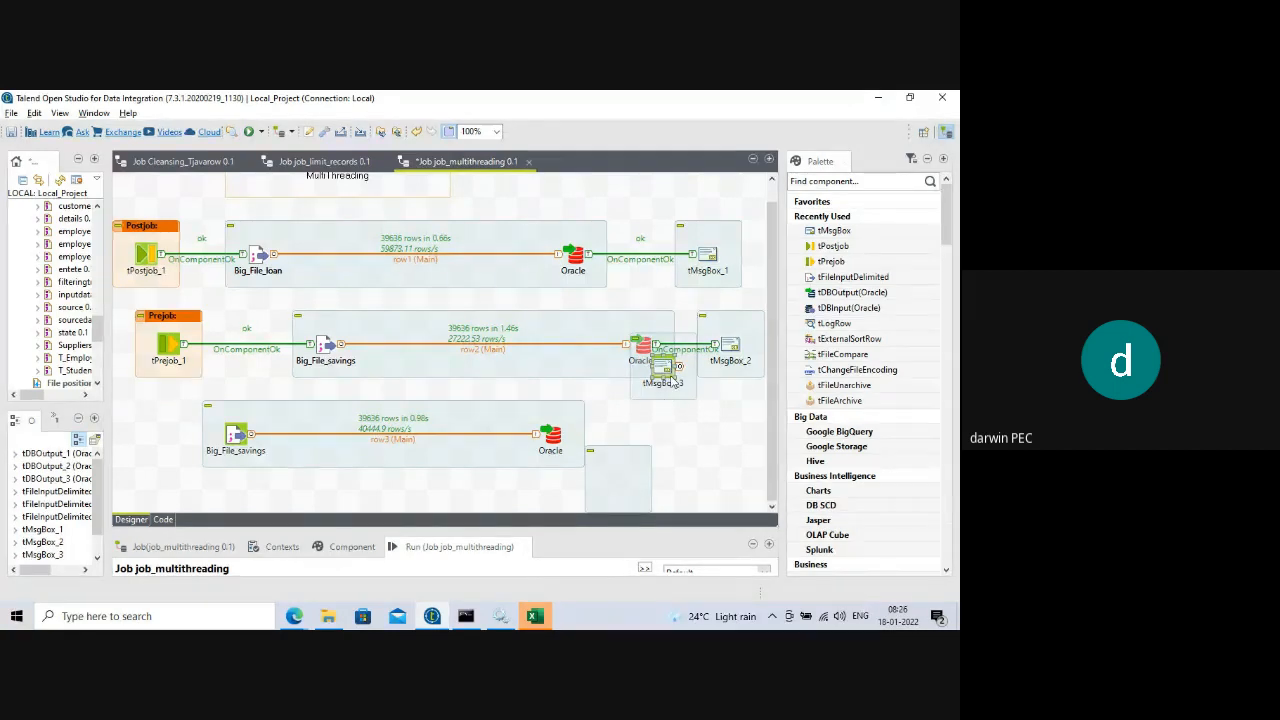
left_click_drag(676, 380, 720, 445)
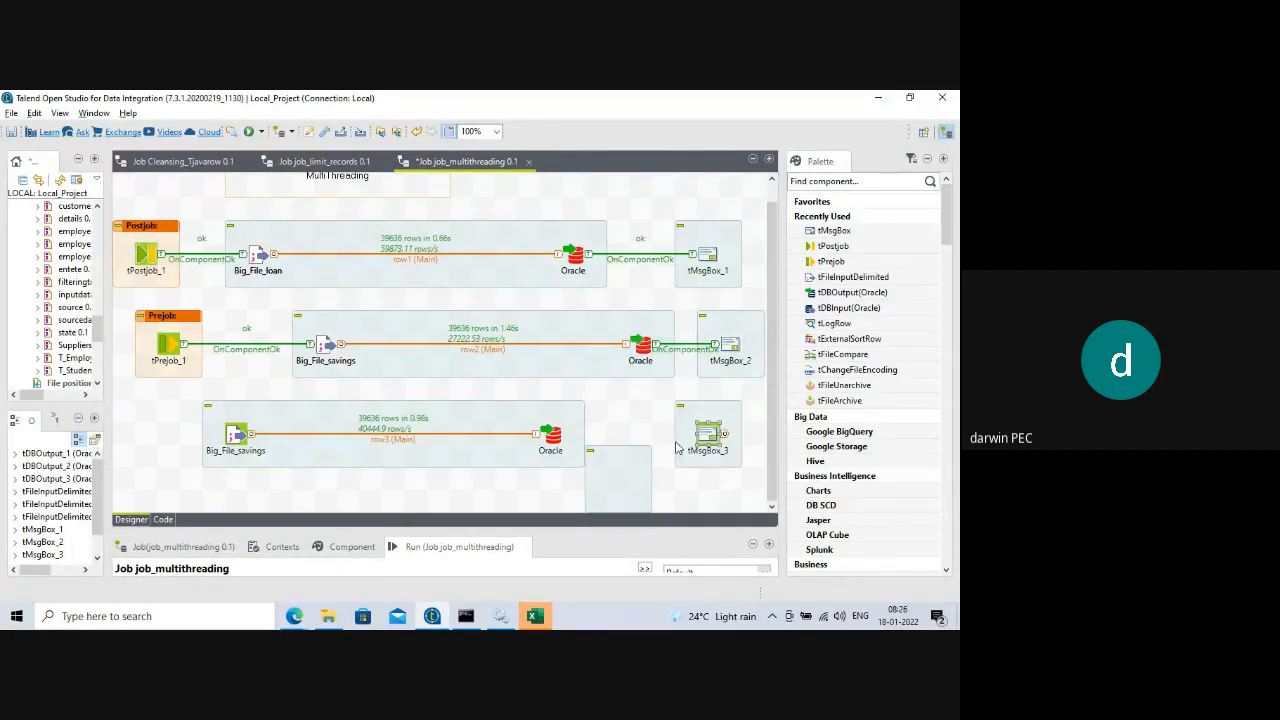
- Connect the third subjob's Oracle output to tMsgBox_3 with an On Component Ok trigger
left_click(553, 437)
right_click(553, 437)
mouse_move(635, 220)
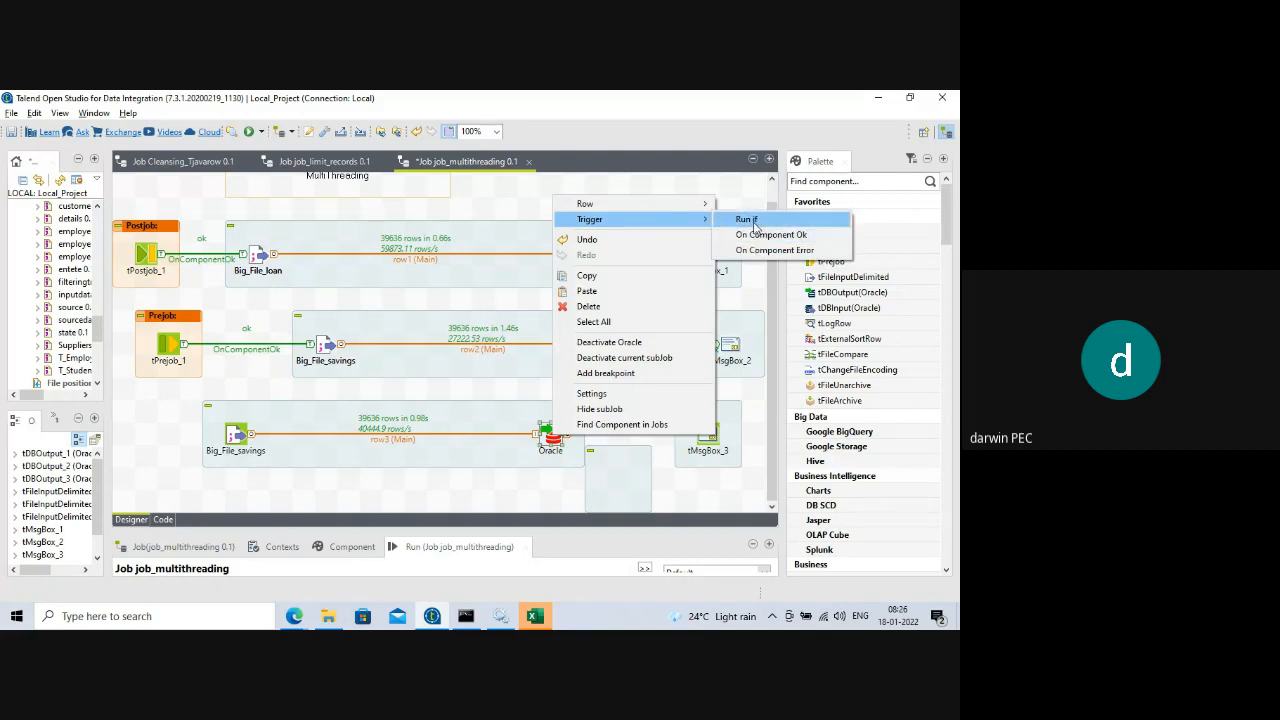
left_click(771, 234)
left_click(707, 437)
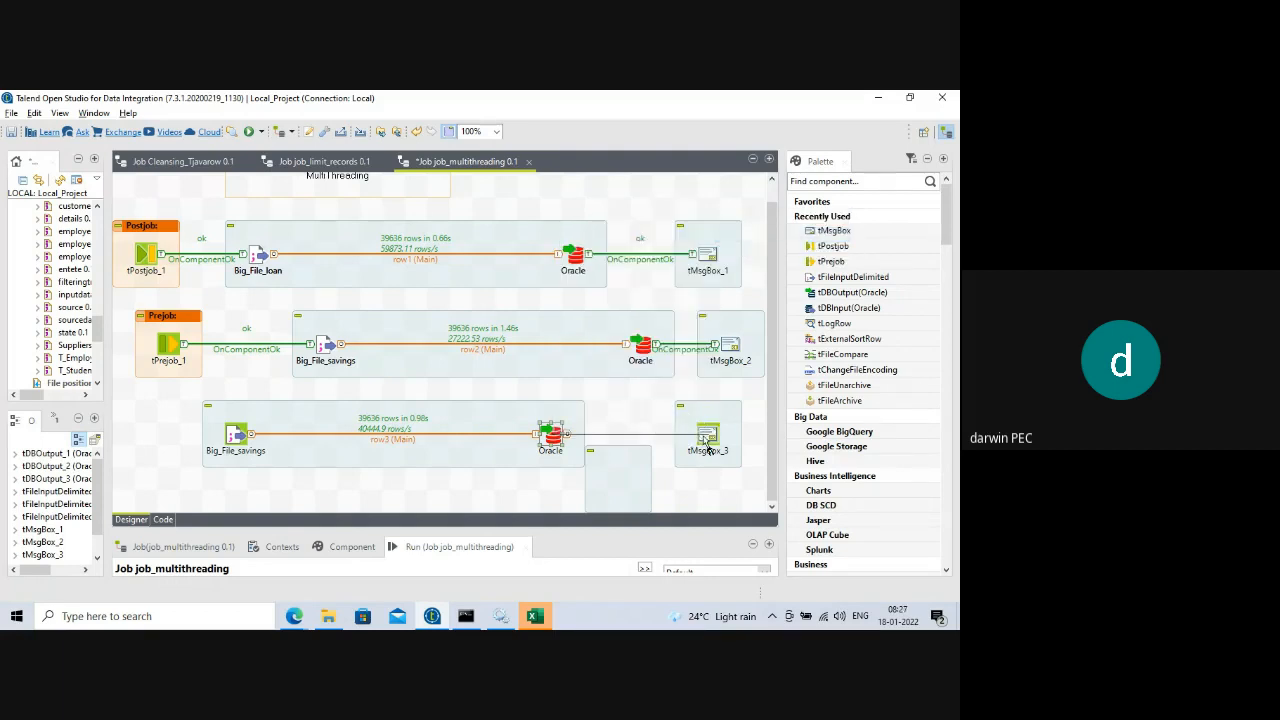
- Run job_multithreading with all three message boxes attached and acknowledge the message from each subjob
left_click_drag(466, 532, 461, 345)
left_click(248, 431)
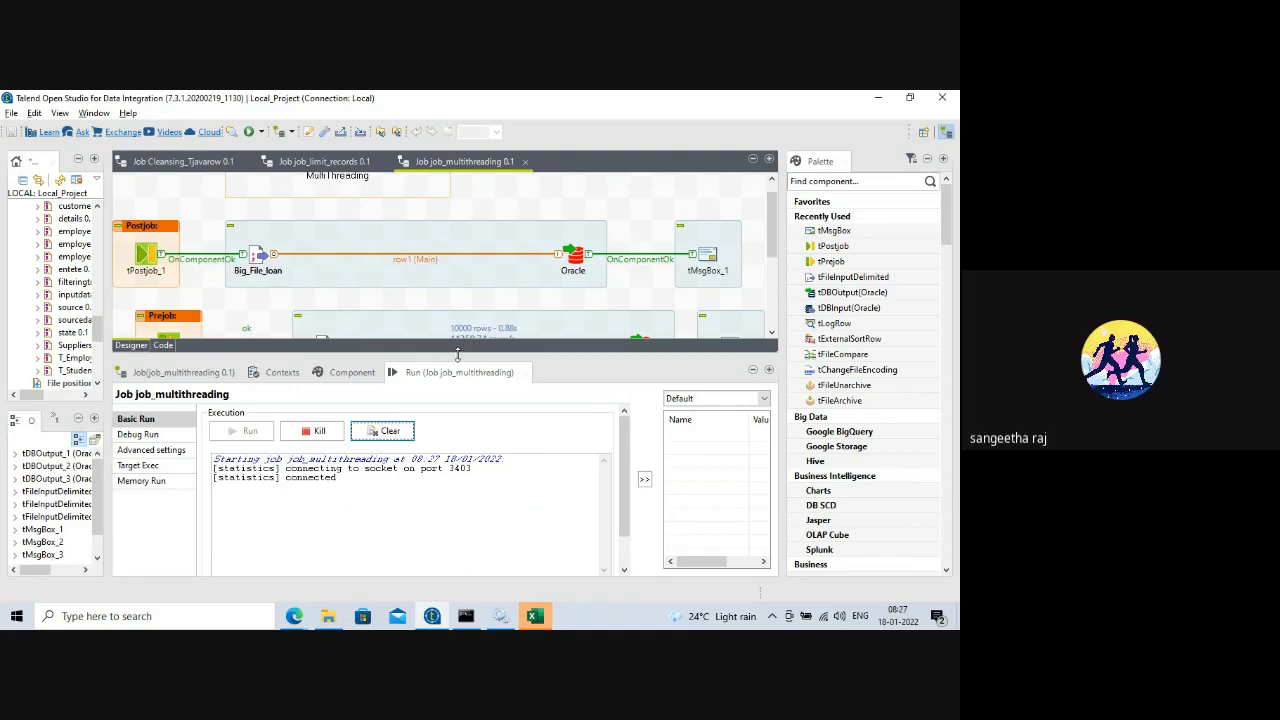
left_click_drag(456, 350, 461, 487)
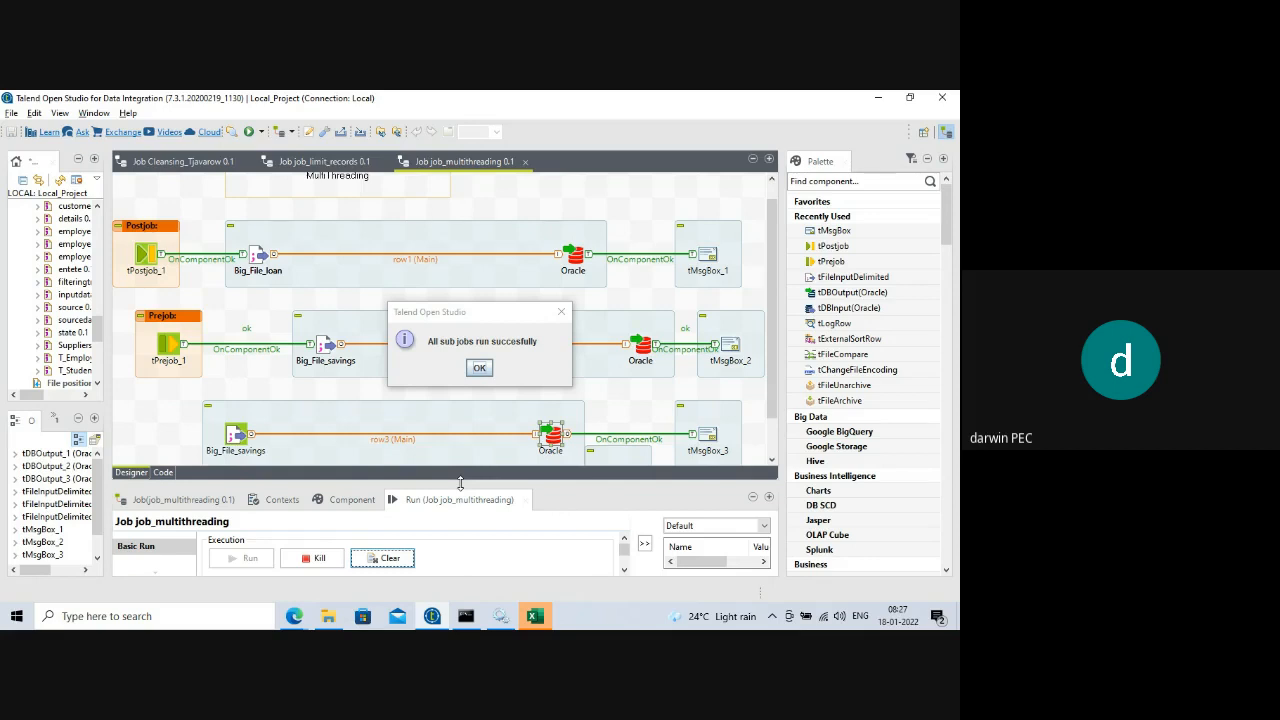
left_click(479, 369)
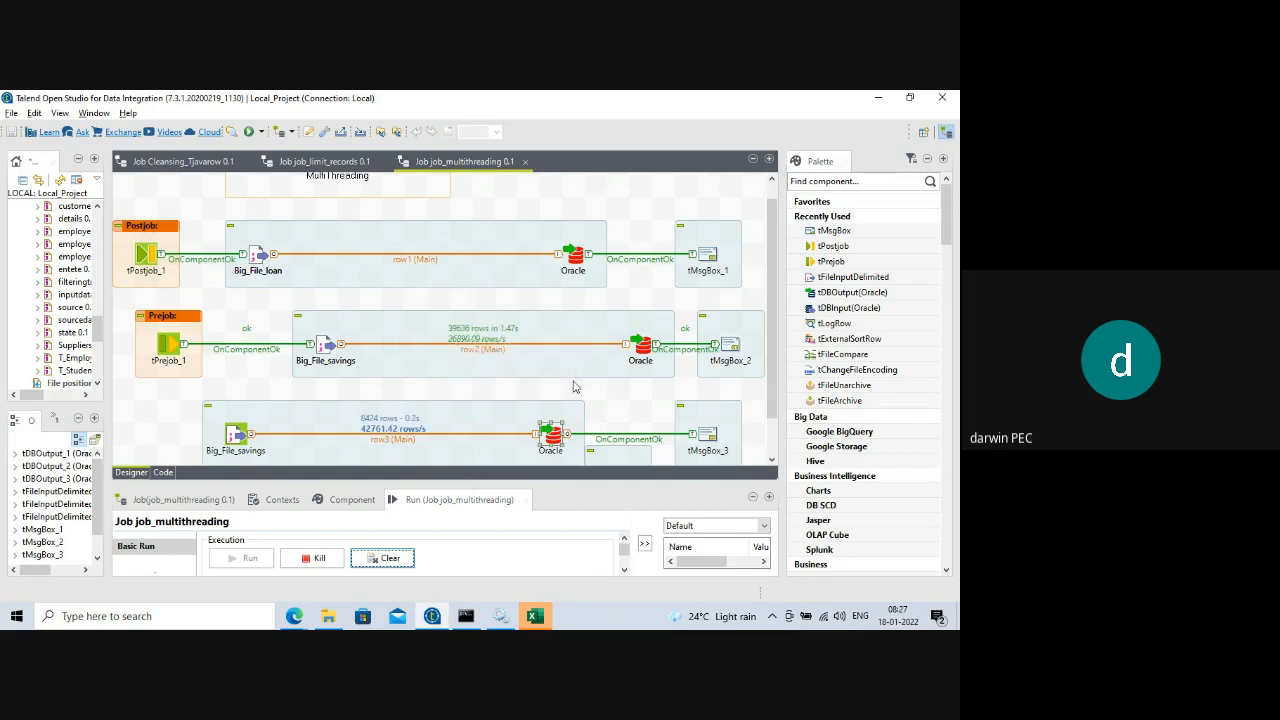
left_click(479, 369)
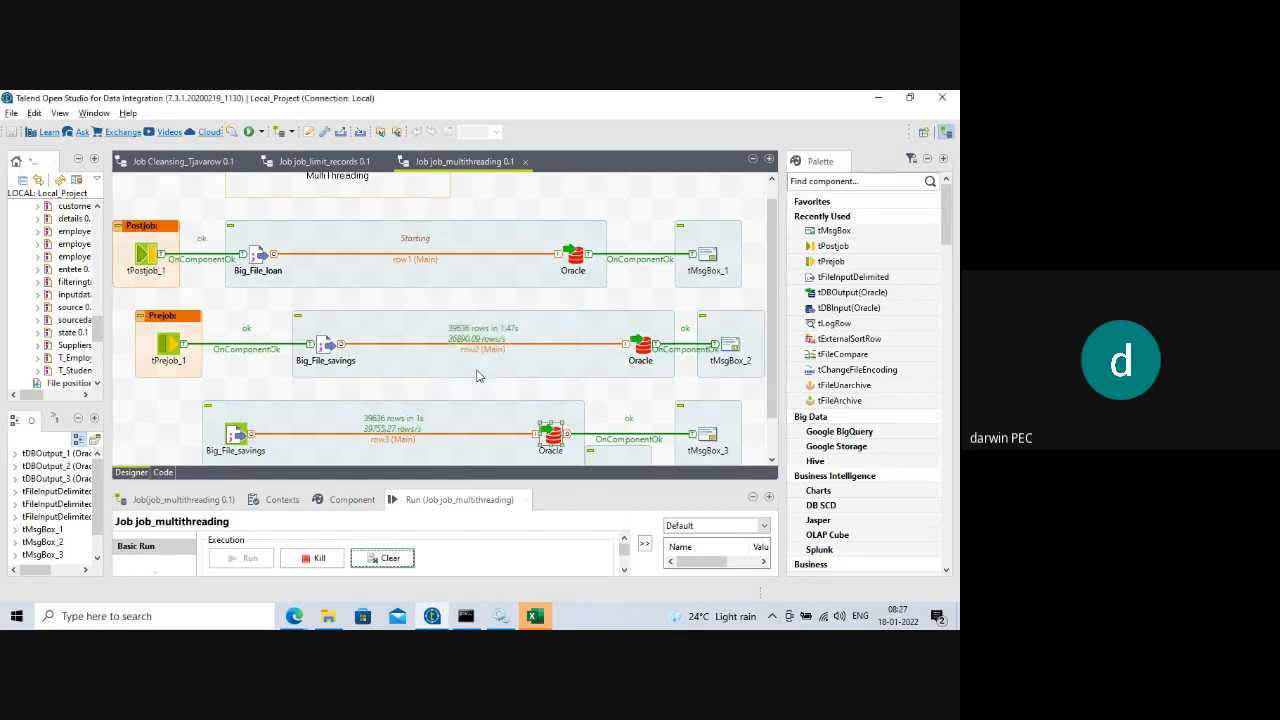
left_click(478, 368)
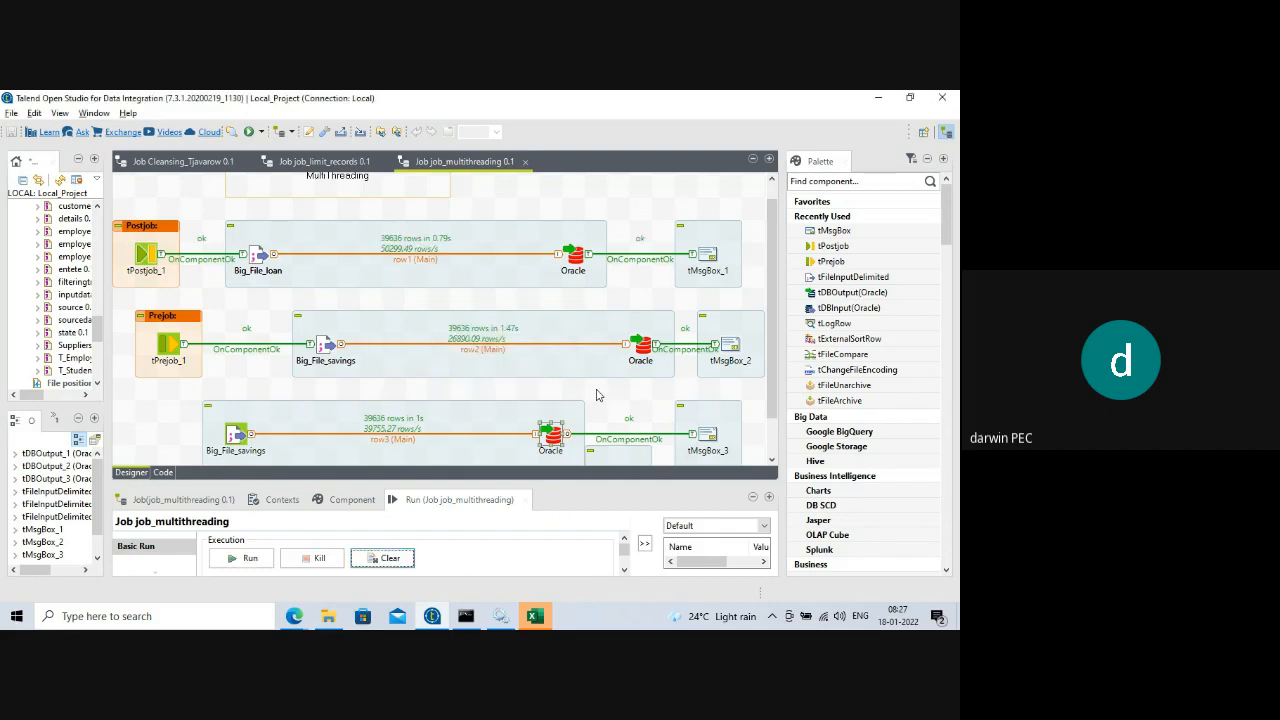
left_click(641, 355)
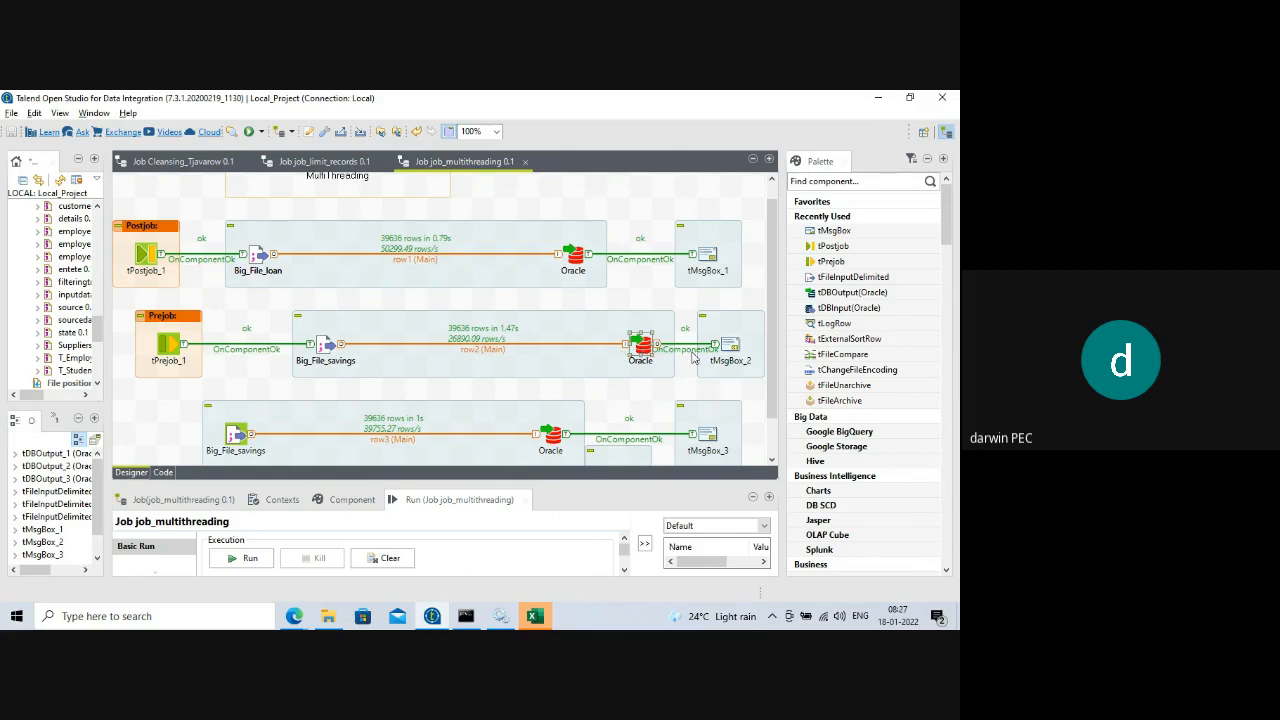
left_click(553, 438)
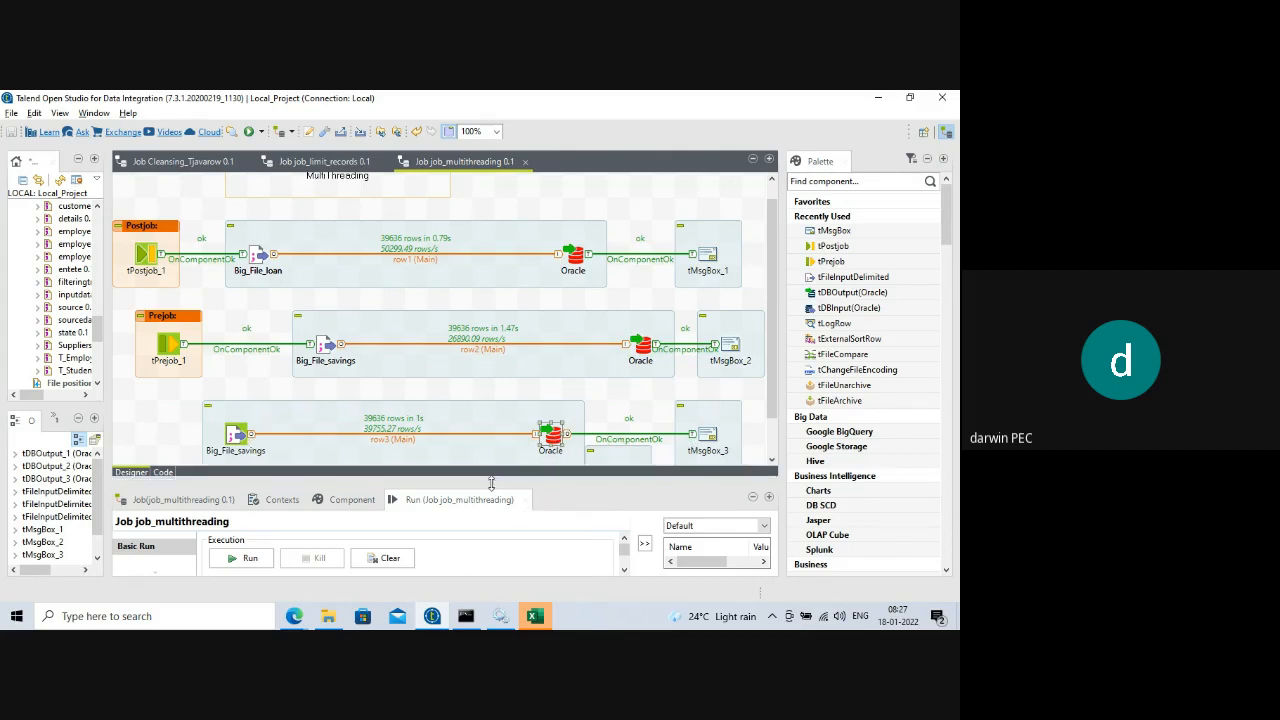
- Add a tSleep component to the job ahead of the third subjob's Big_File_savings input
left_click_drag(495, 478, 480, 513)
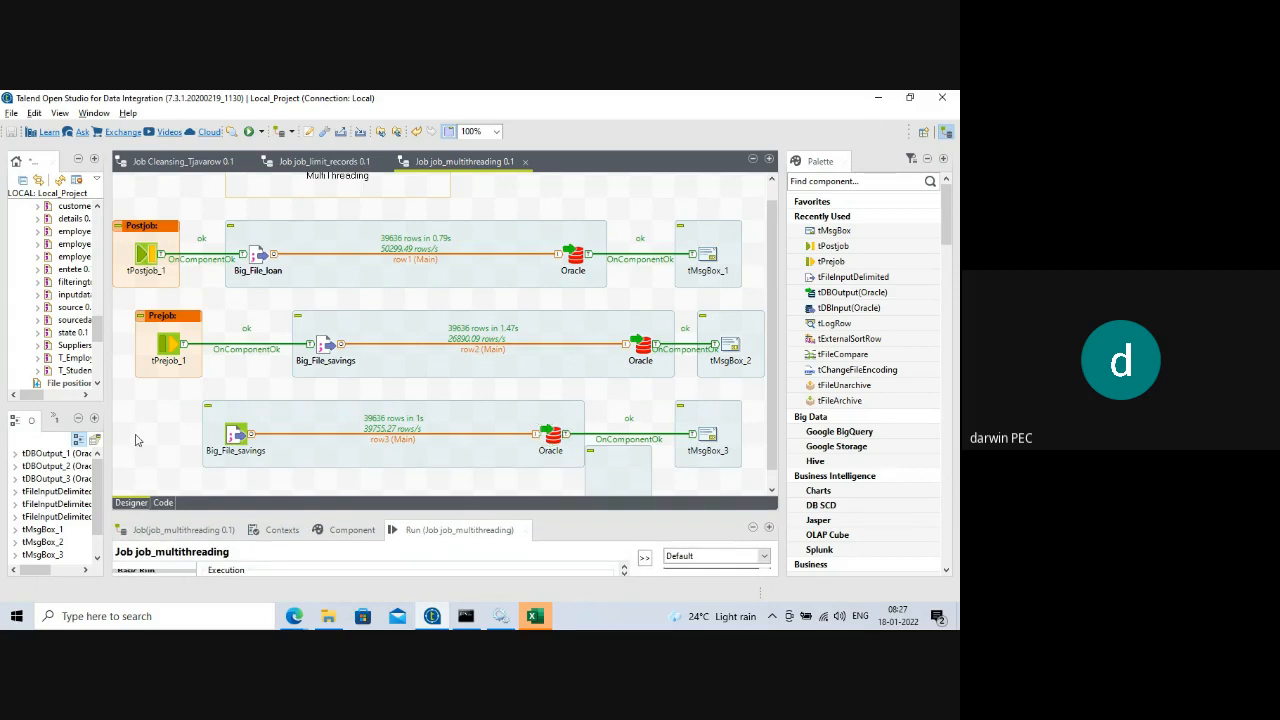
type("tsl")
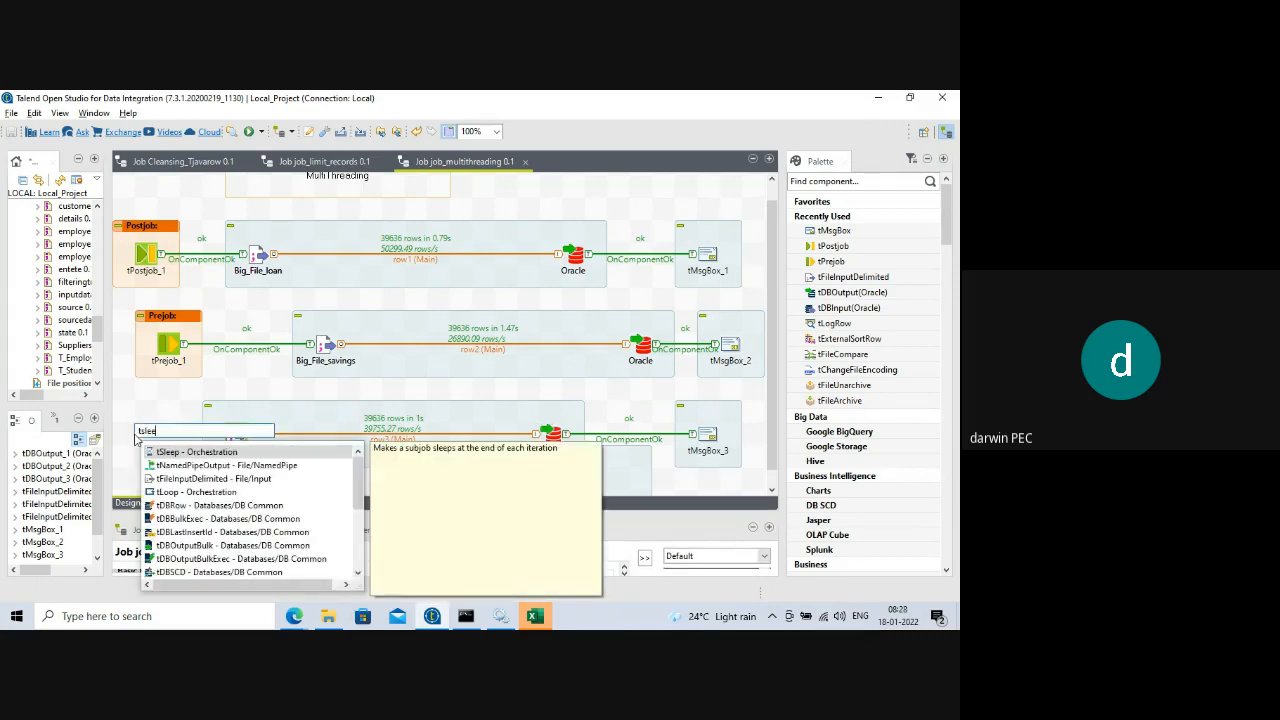
type("ee")
double_click(186, 454)
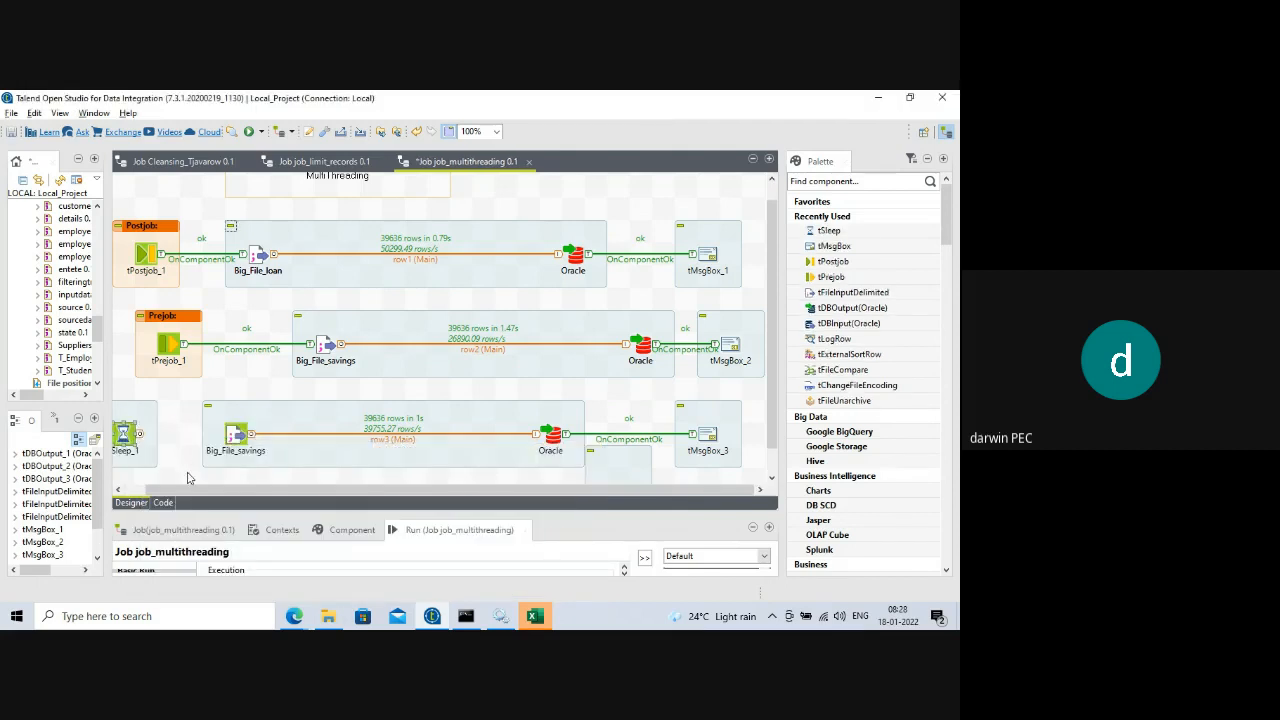
left_click_drag(188, 489, 166, 499)
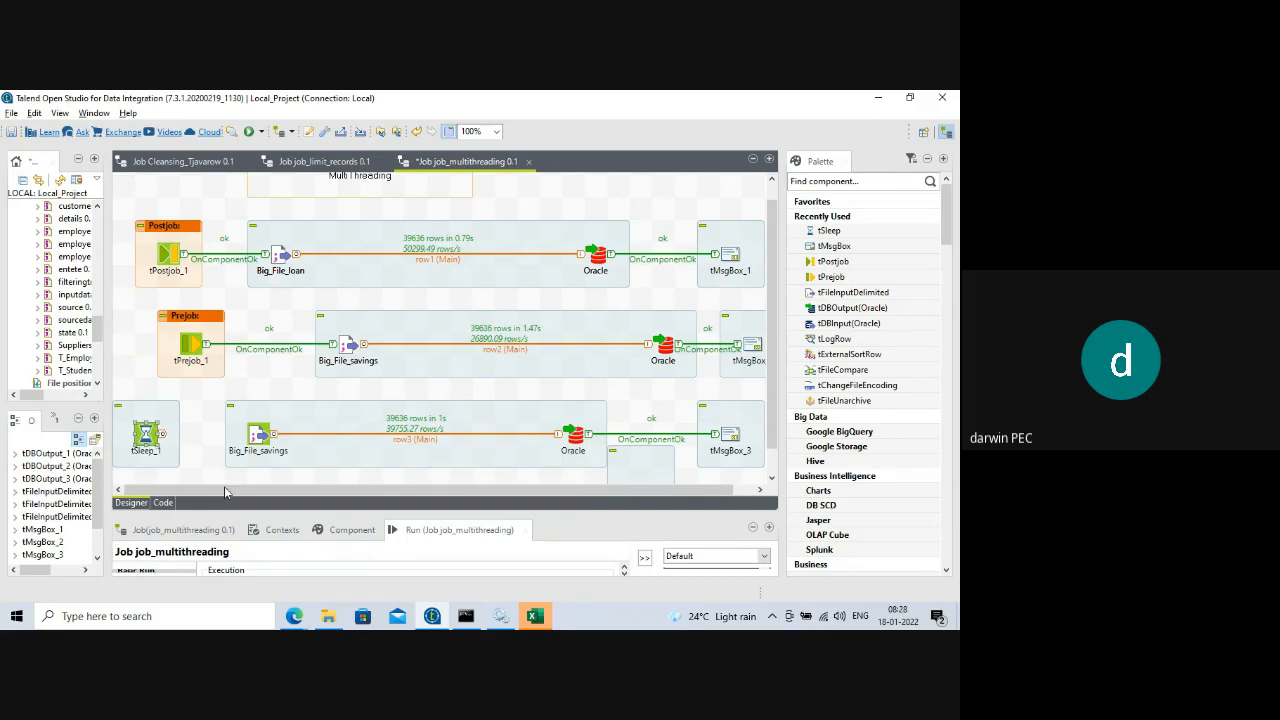
- Switch to the Google Meet call in Edge, admit the waiting participant and return to Talend Open Studio
left_click(294, 616)
left_click(214, 571)
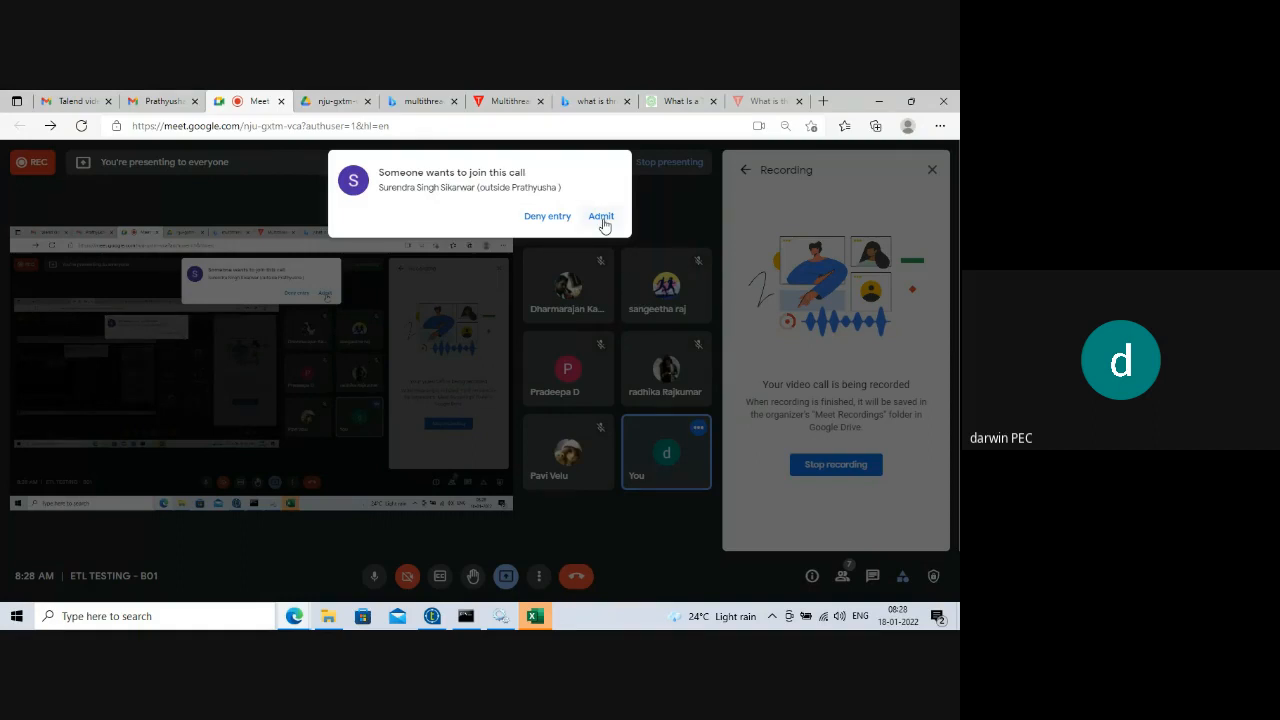
left_click(546, 216)
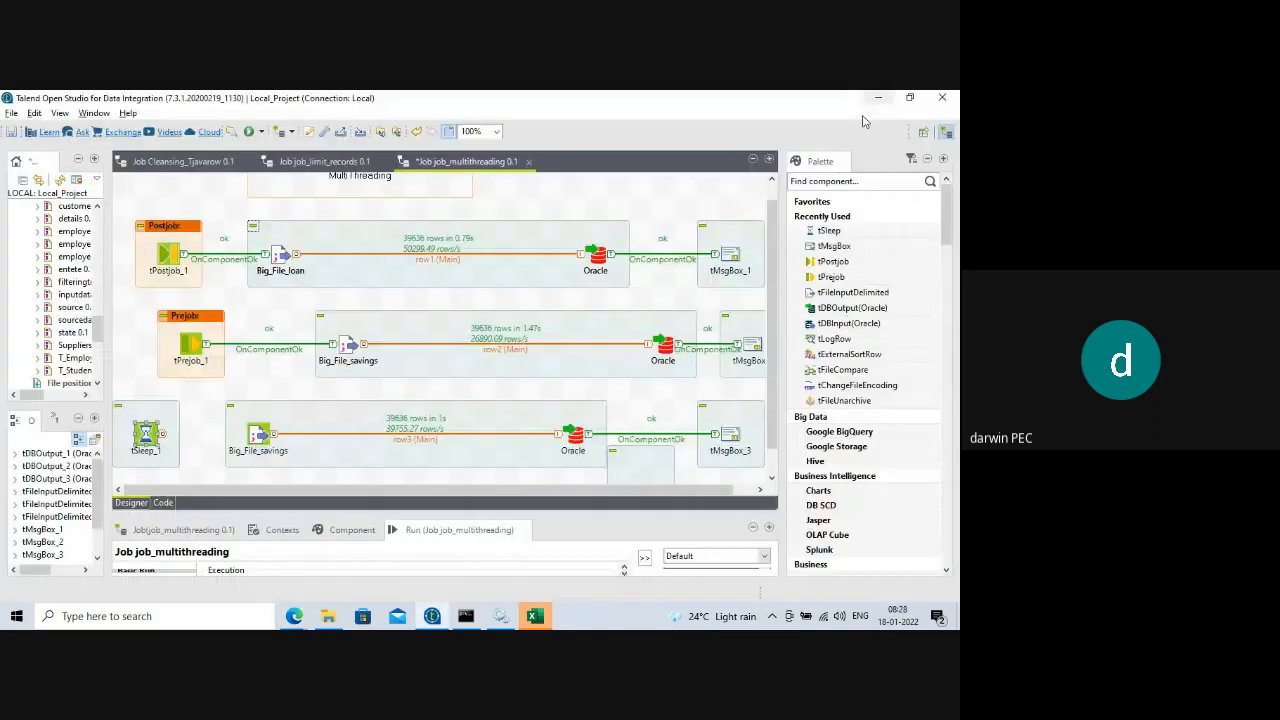
- Try to connect tSleep_1 to the third subjob's Big_File_savings input with a Main row
right_click(145, 434)
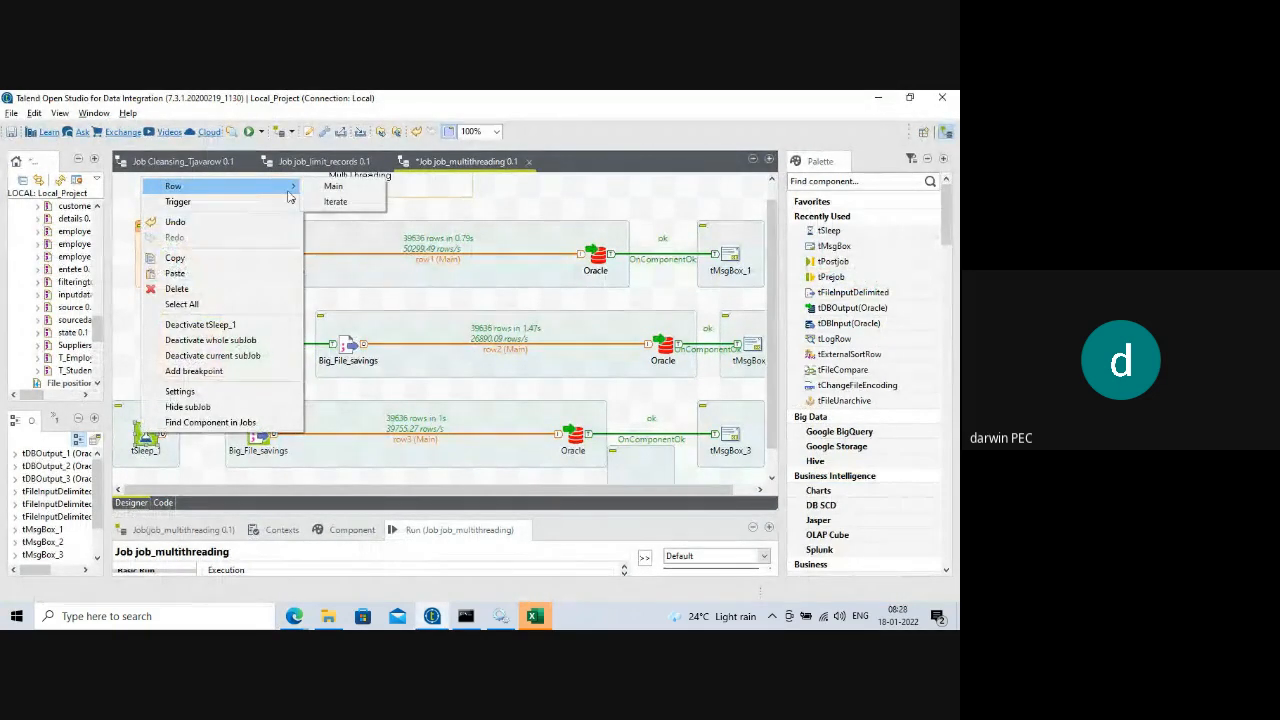
left_click(335, 201)
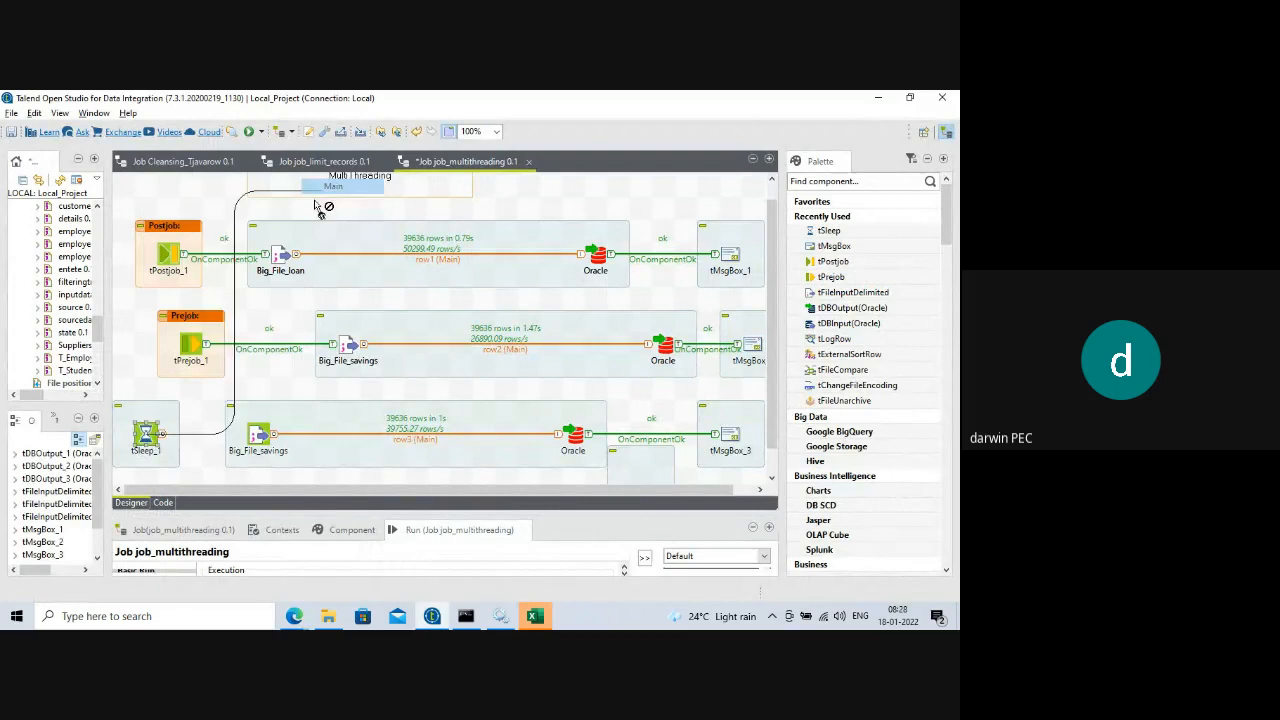
left_click(254, 437)
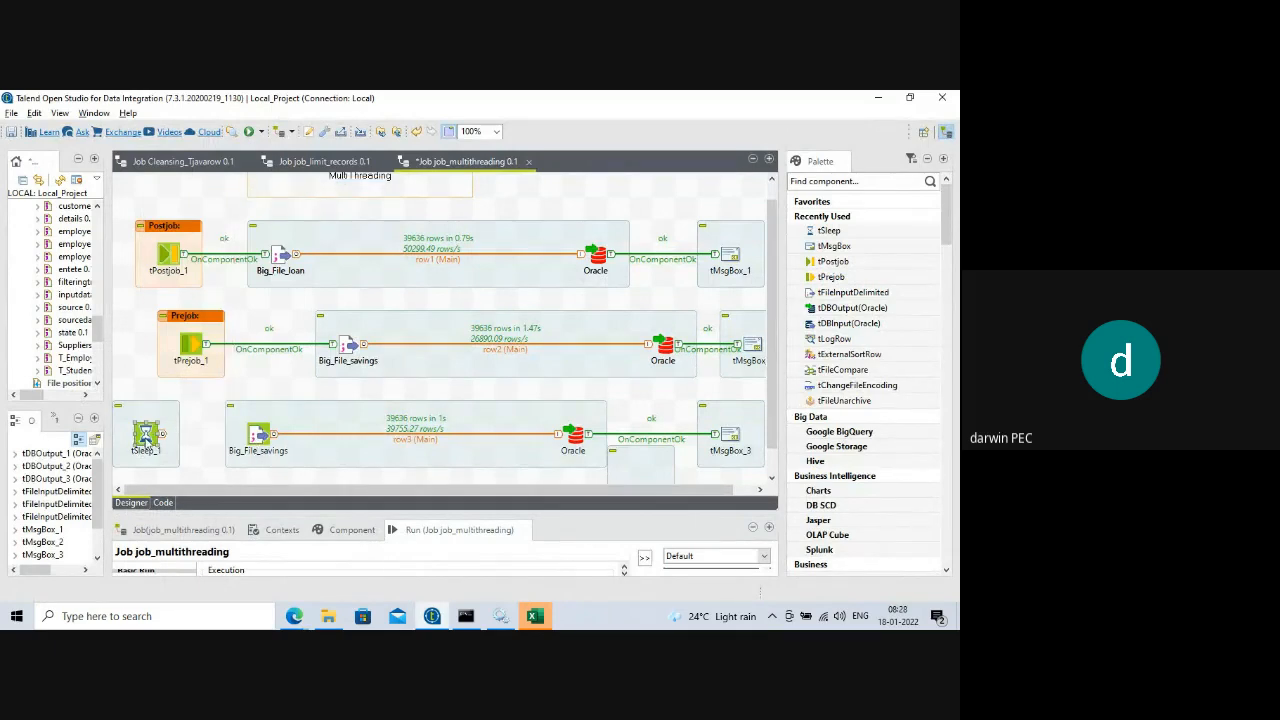
- Connect tSleep_1 to the third subjob's Big_File_savings input with an On Subjob Ok trigger
right_click(146, 437)
mouse_move(266, 217)
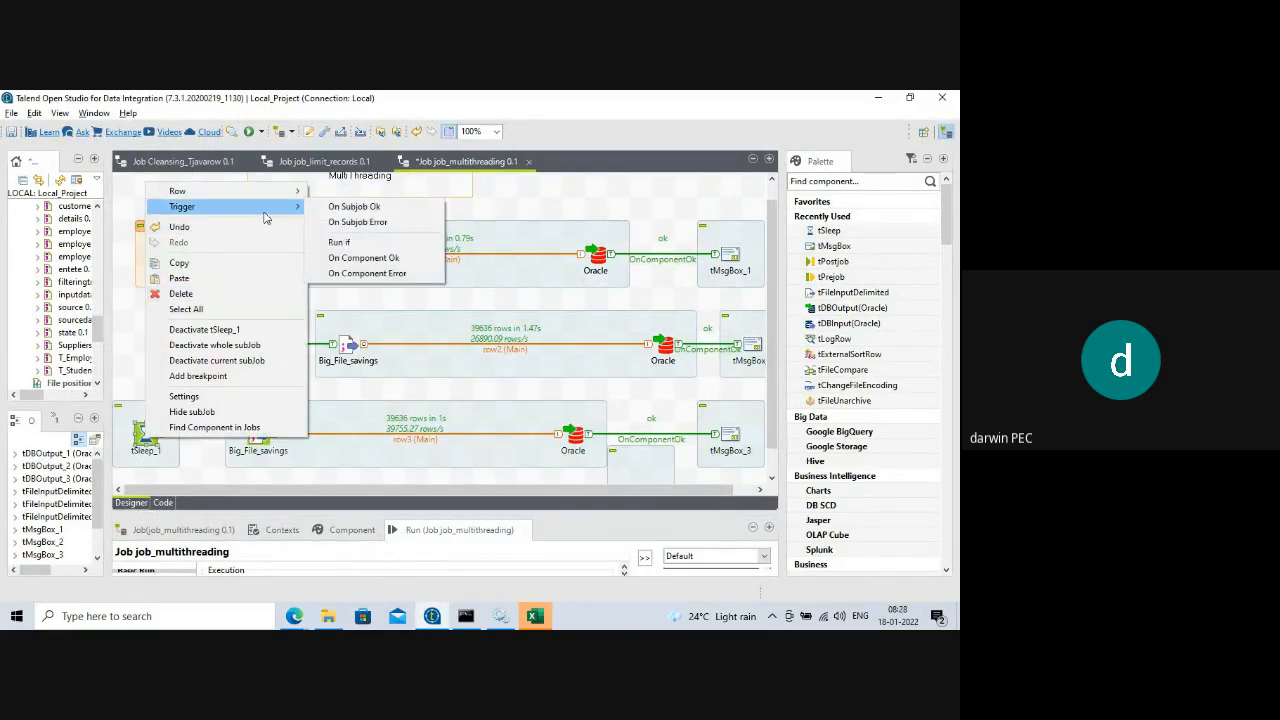
left_click(340, 206)
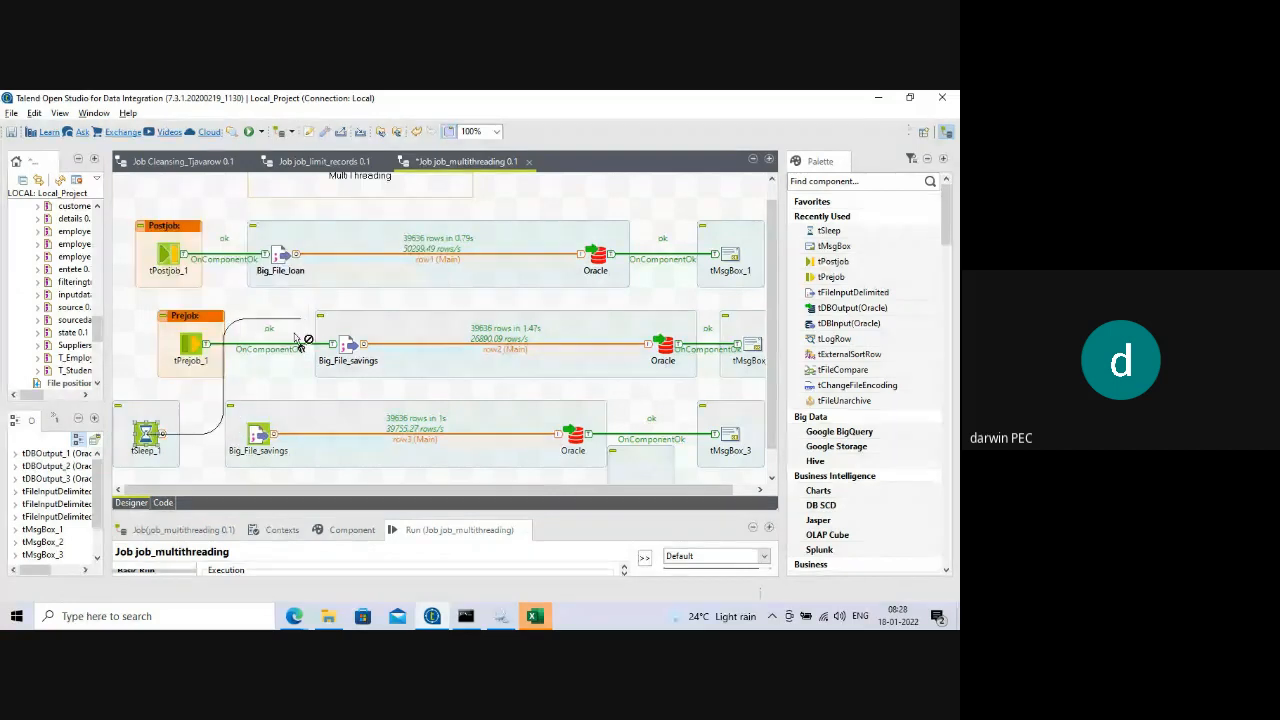
left_click(252, 442)
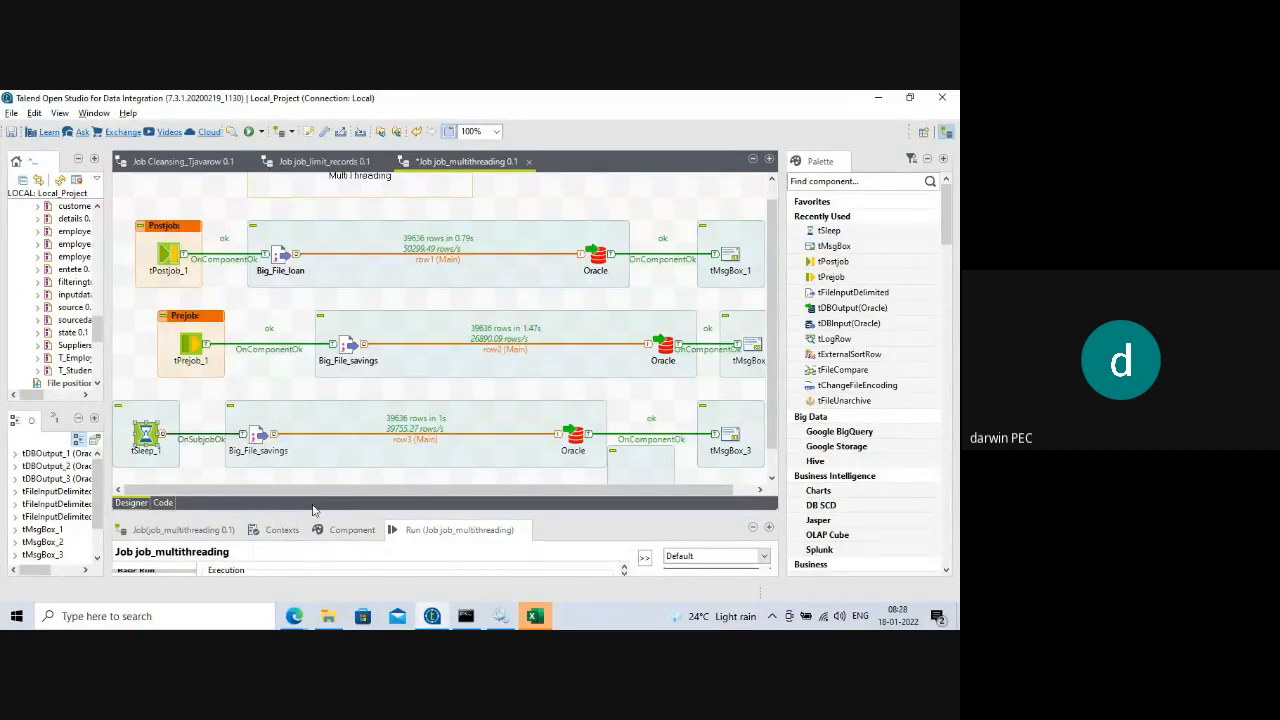
- Set the pause of tSleep_1 to 10 seconds in its basic settings
left_click(146, 437)
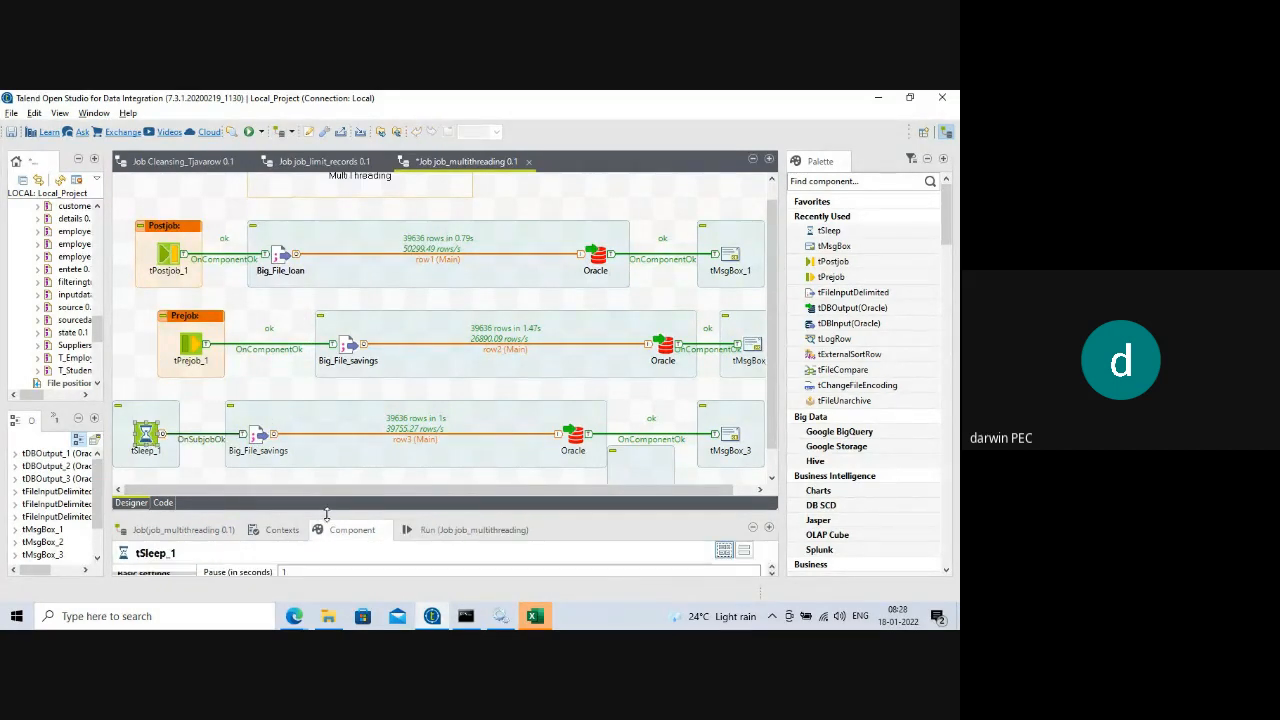
left_click_drag(326, 513, 326, 308)
left_click(297, 372)
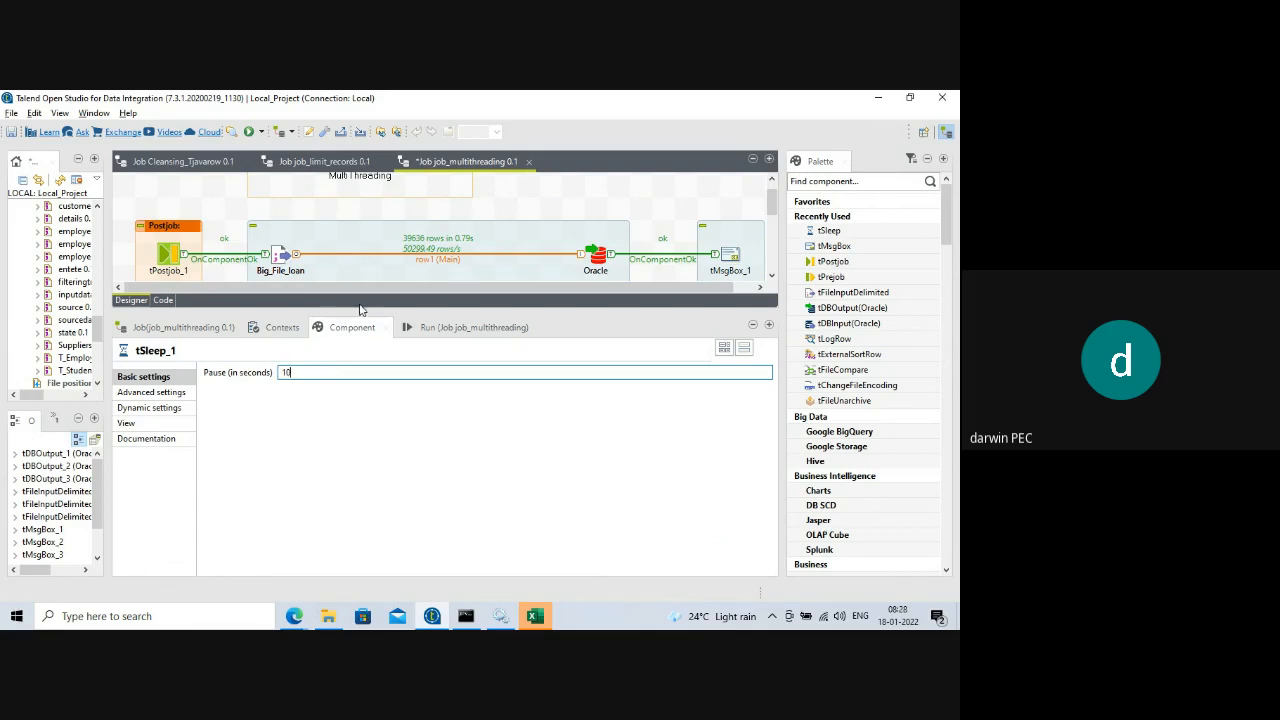
left_click_drag(355, 313, 339, 517)
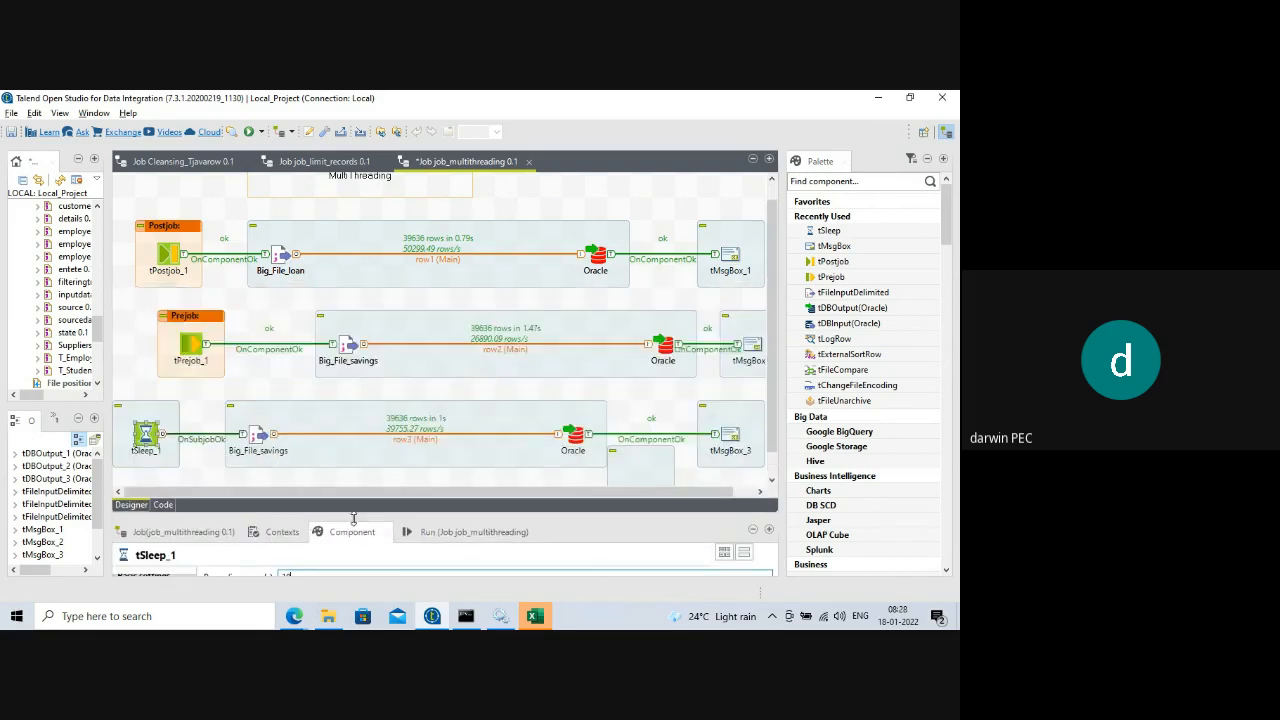
- Review the pause setting of tSleep_1 and return to the job's run settings
left_click(458, 533)
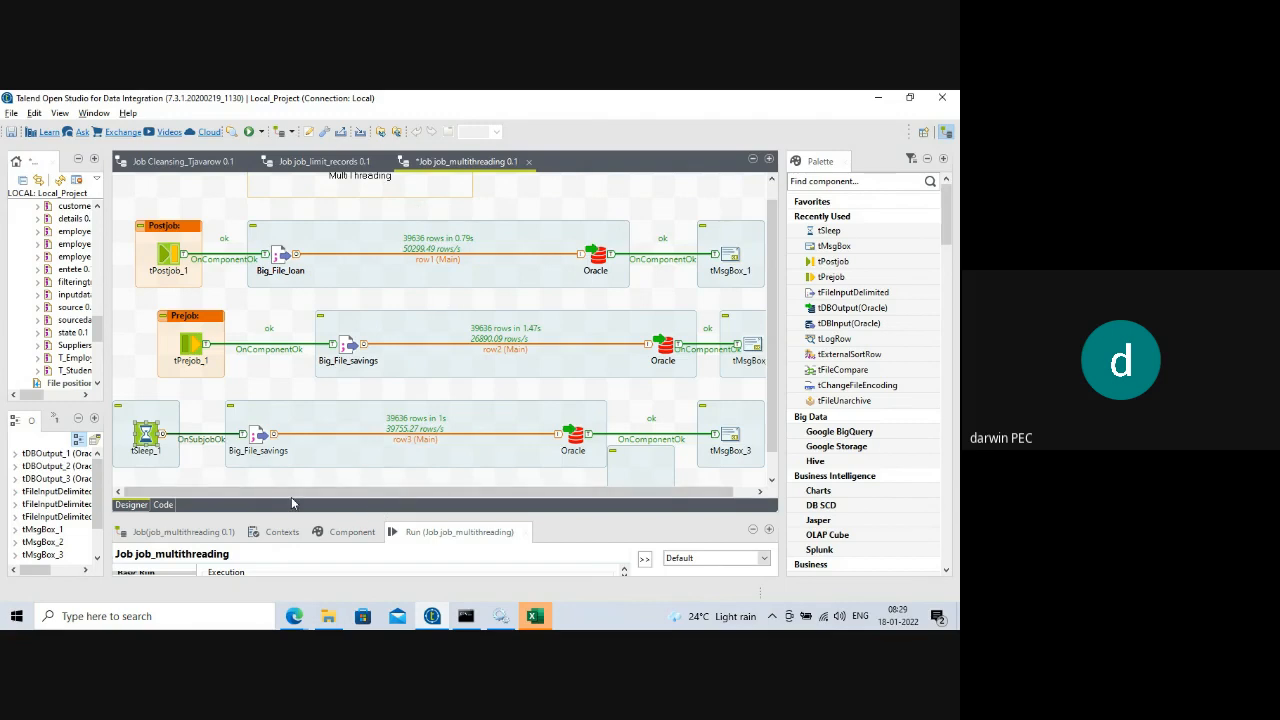
double_click(150, 438)
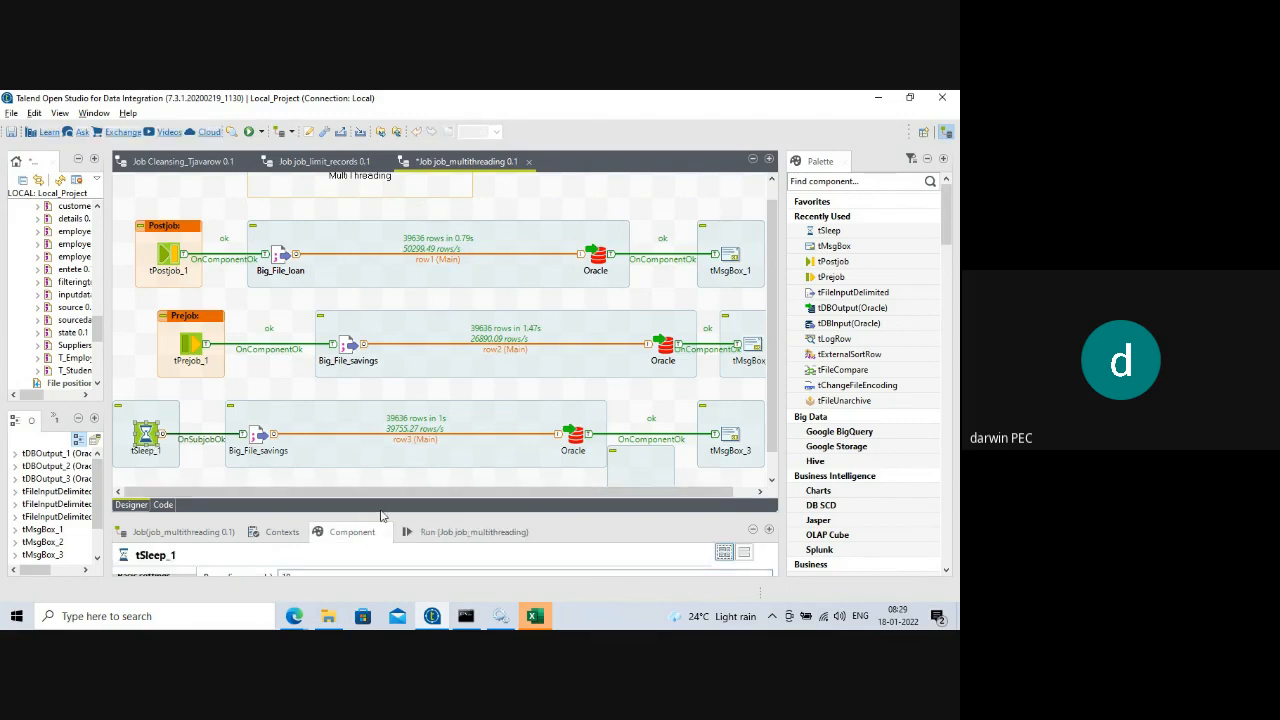
left_click_drag(375, 513, 367, 362)
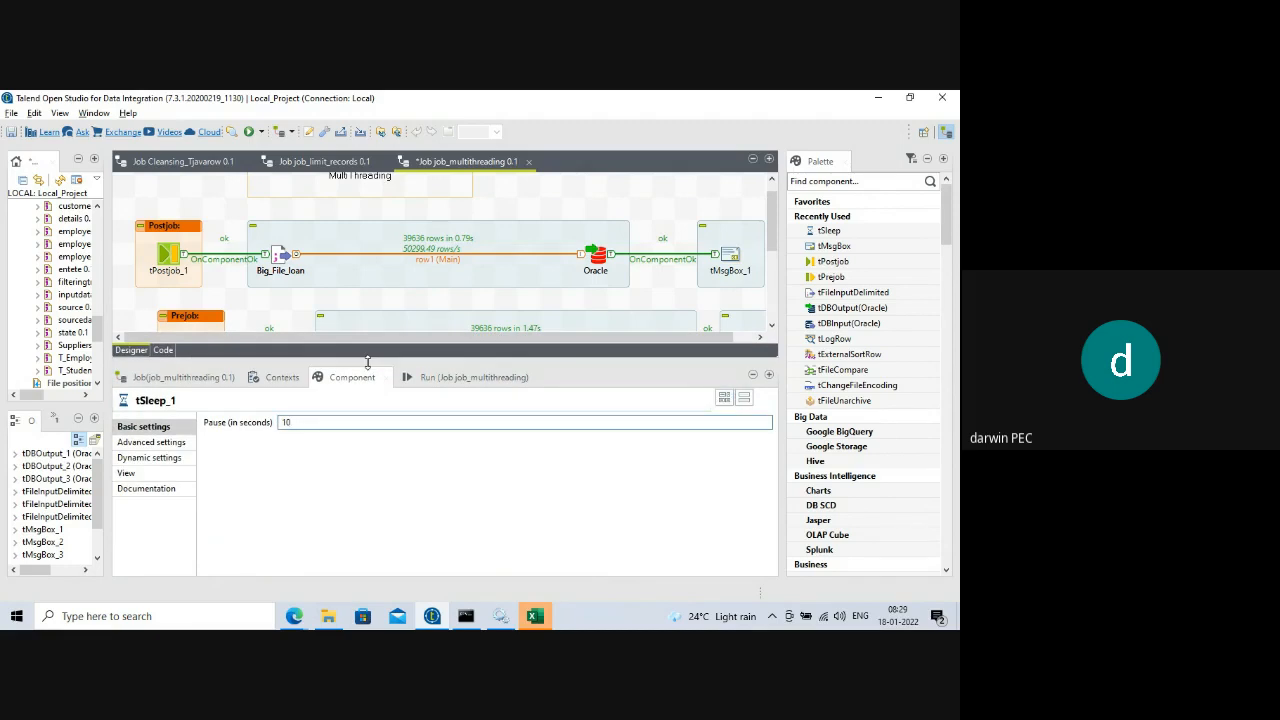
left_click_drag(367, 362, 372, 513)
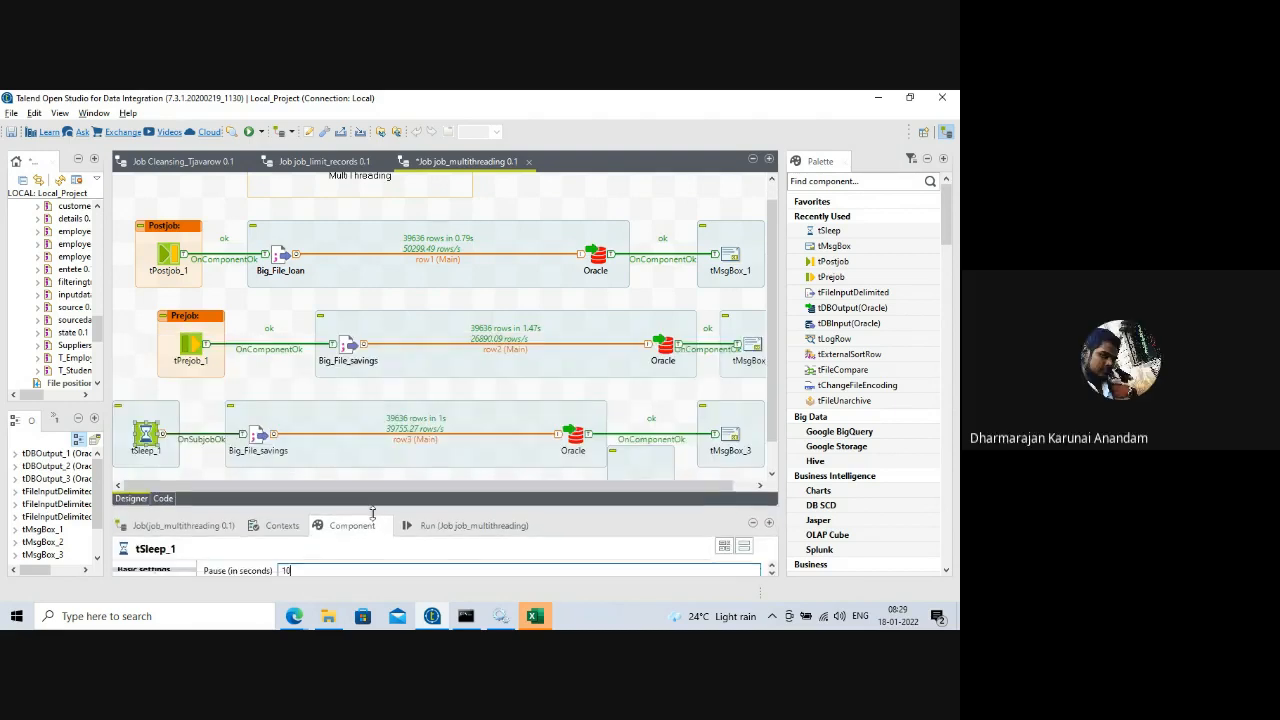
left_click(452, 527)
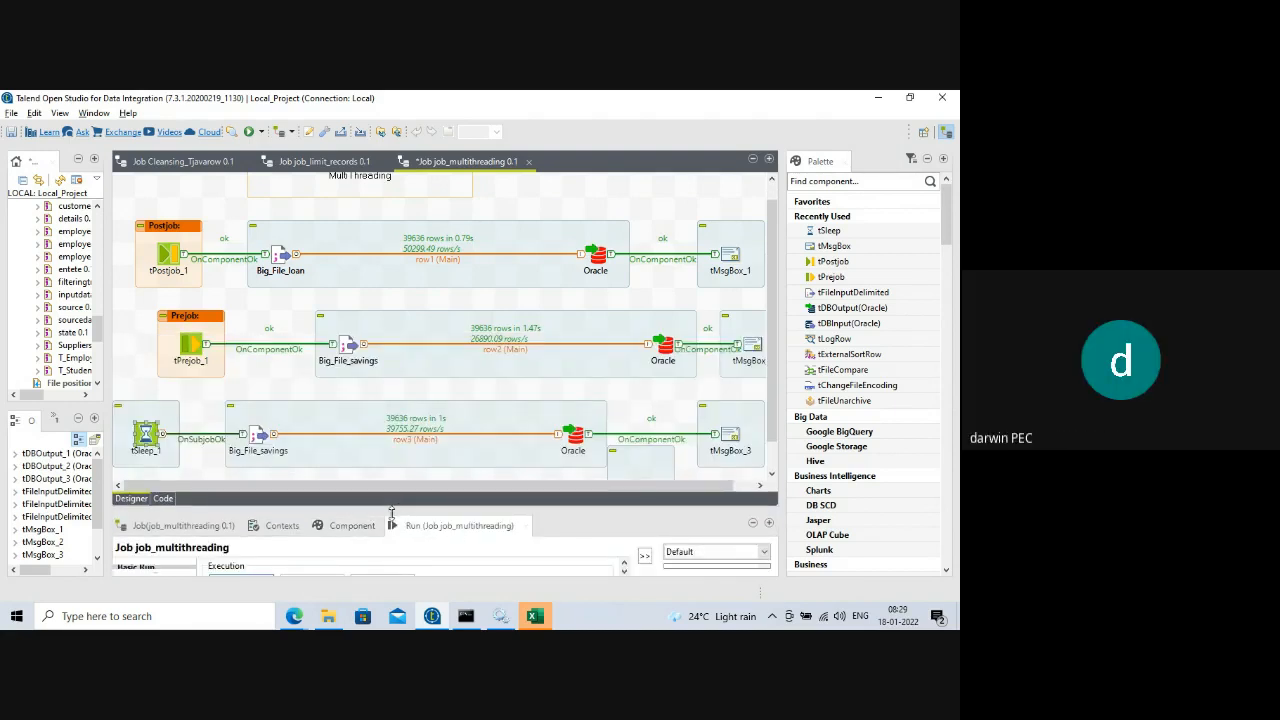
left_click(288, 428)
left_click(203, 343)
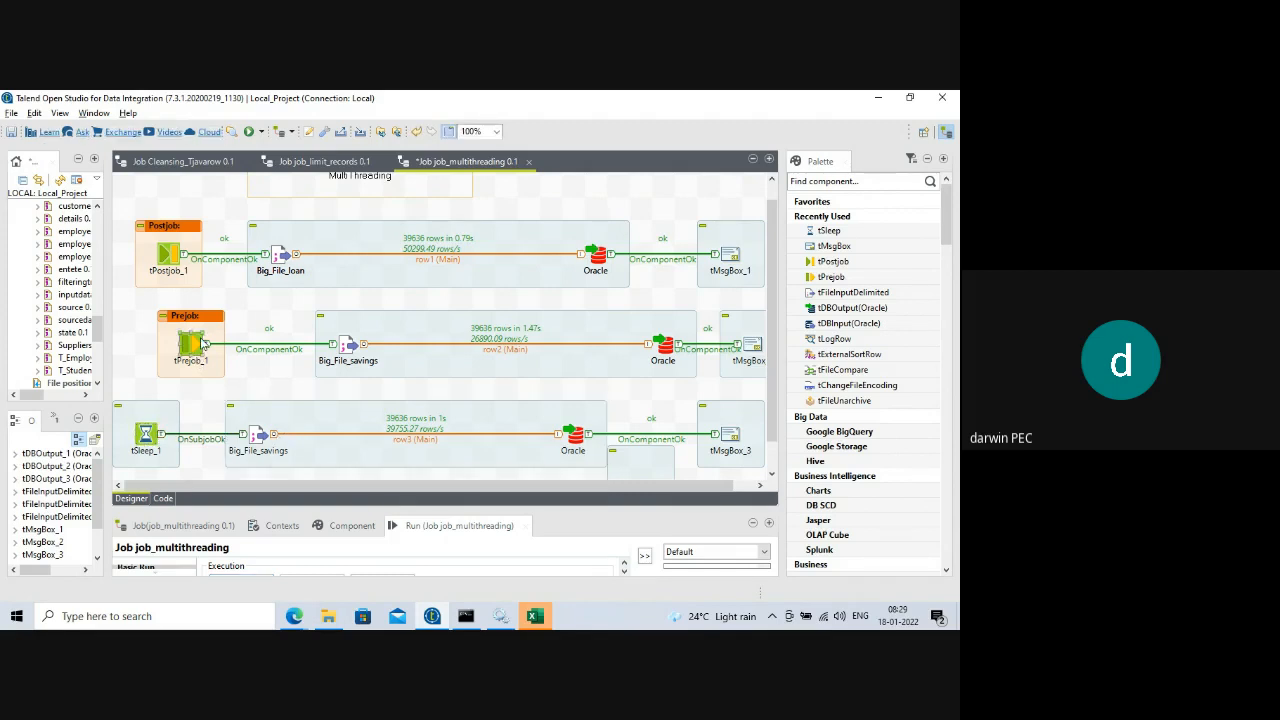
left_click(281, 426)
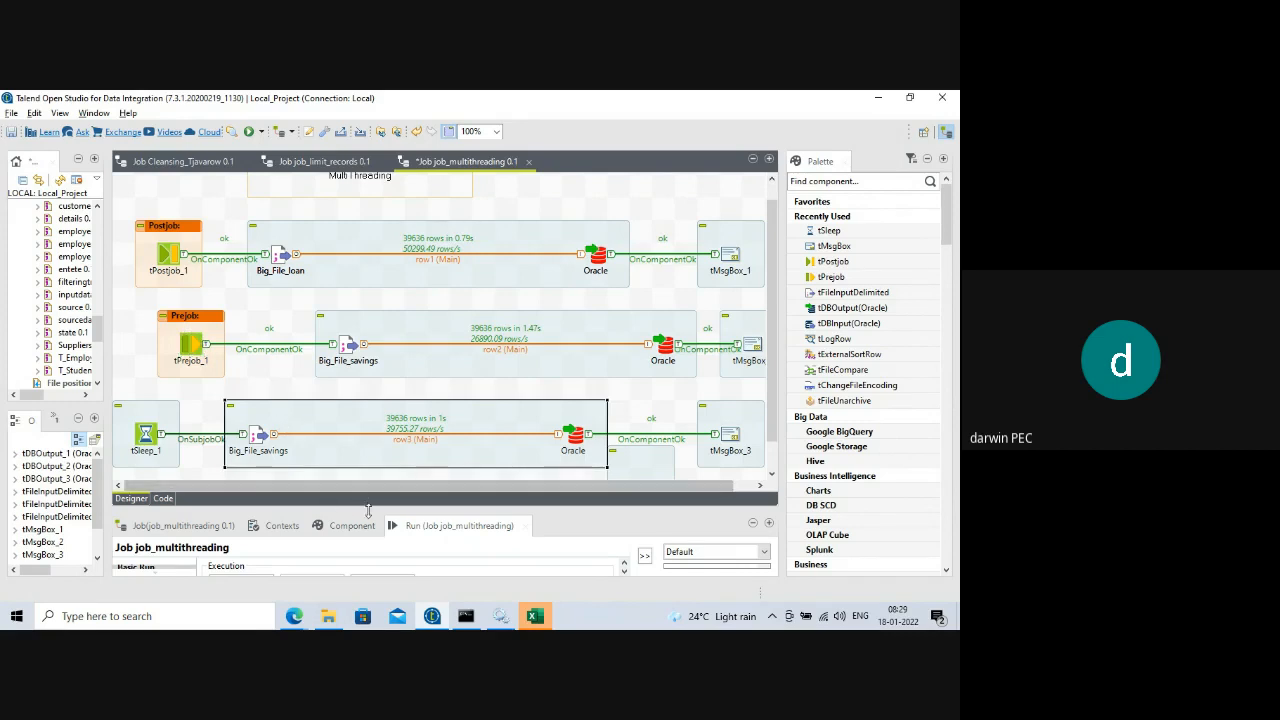
- Clear the previous console output and run job_multithreading with tSleep_1 ahead of the third subjob
left_click_drag(366, 510, 356, 368)
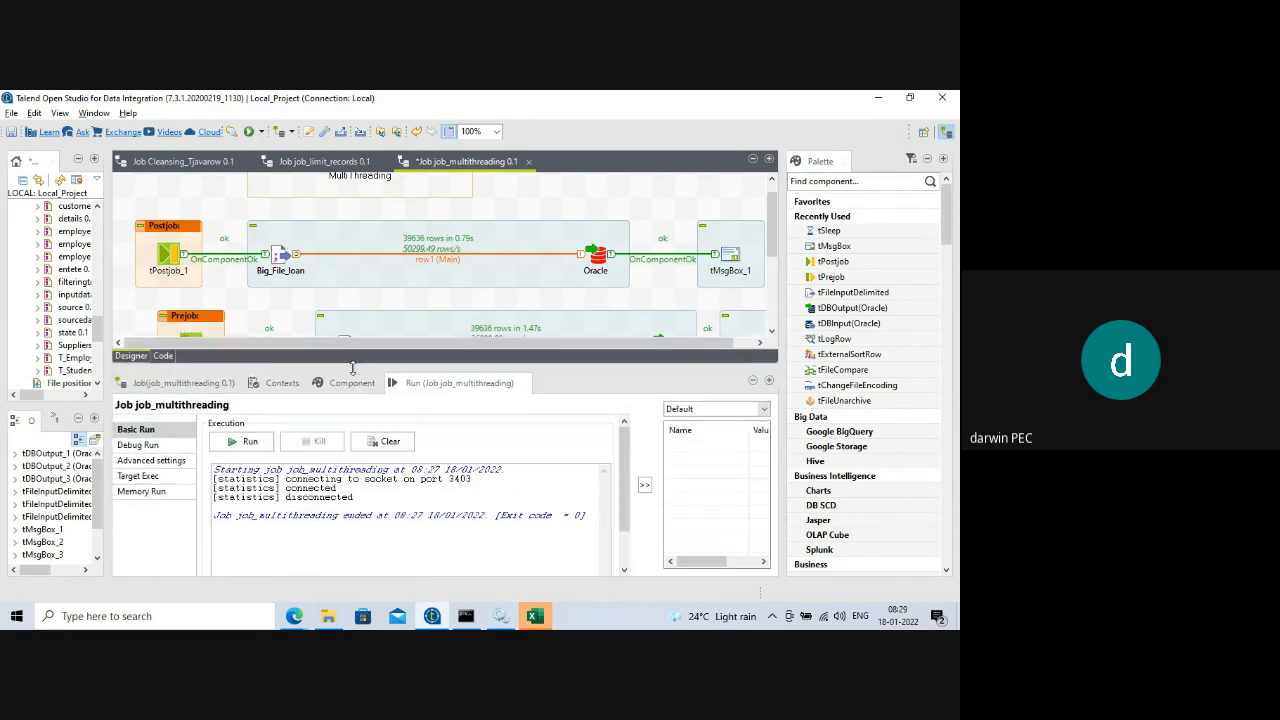
left_click(384, 441)
left_click(245, 441)
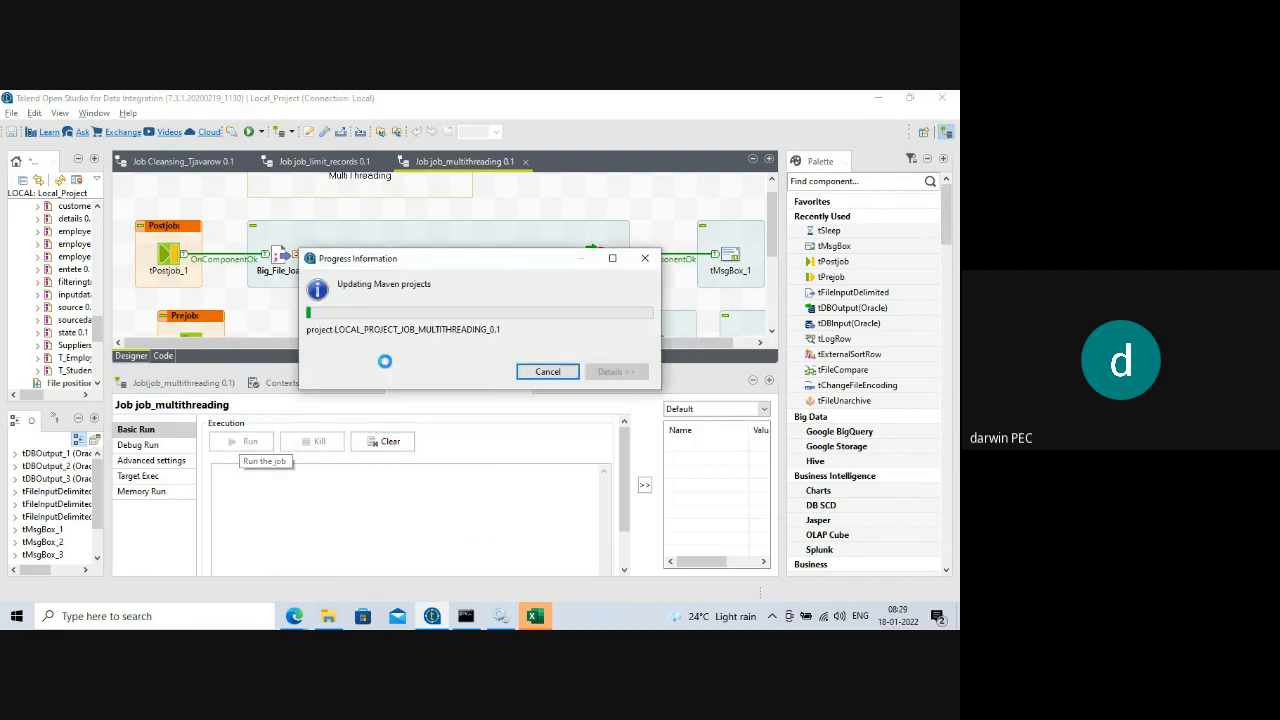
left_click_drag(285, 368, 299, 513)
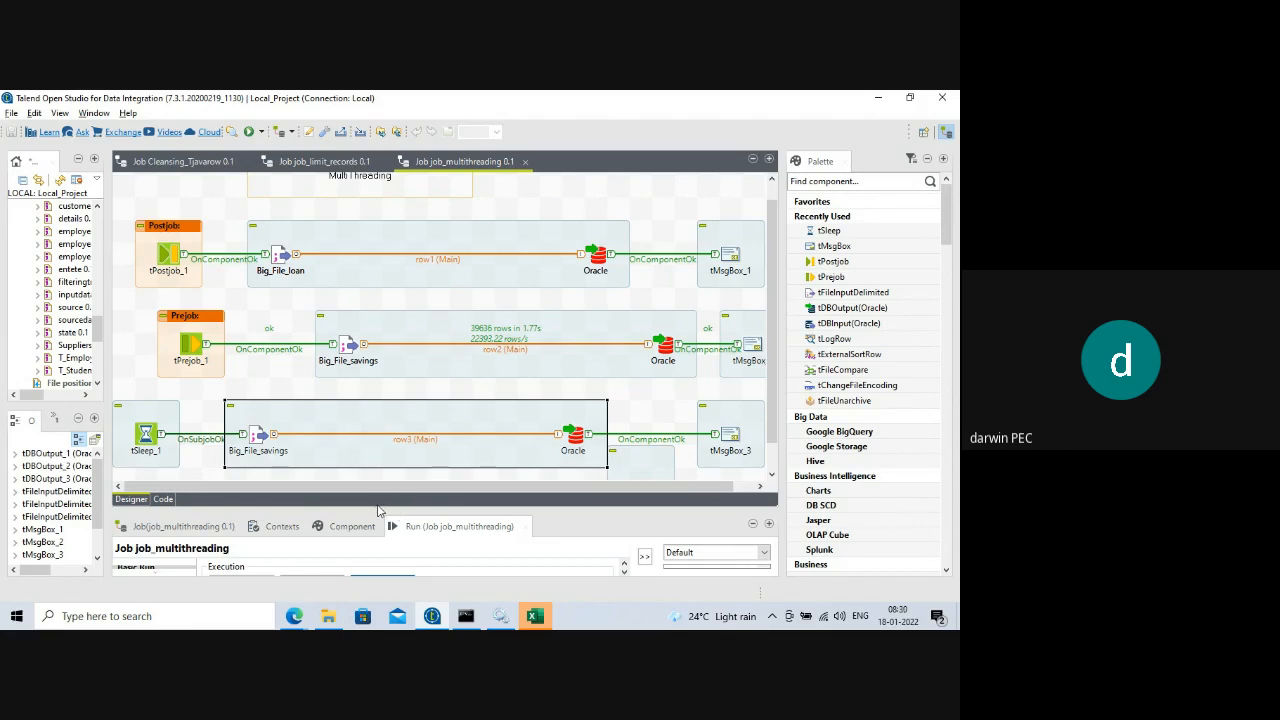
left_click_drag(394, 512, 418, 530)
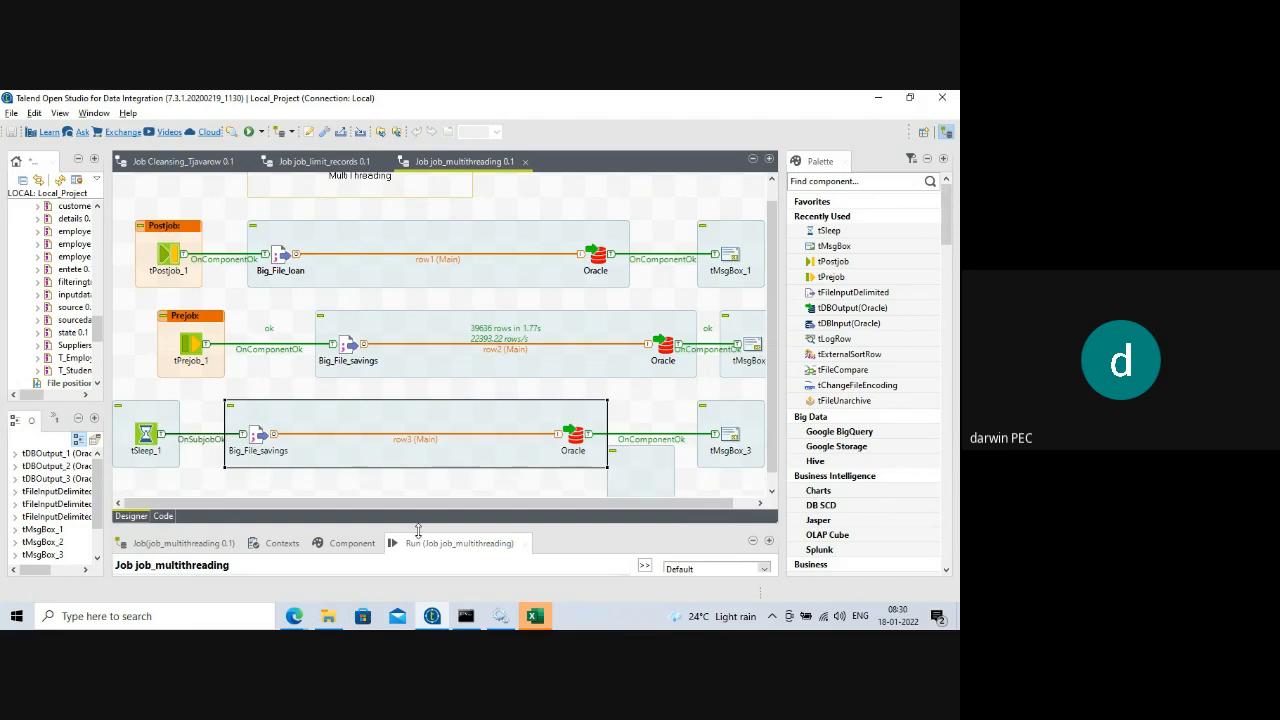
- Clear the console output and kill the running execution of job_multithreading
mouse_move(418, 531)
left_mouse_down()
mouse_move(419, 387)
mouse_move(430, 510)
mouse_move(425, 353)
mouse_move(414, 518)
left_mouse_up()
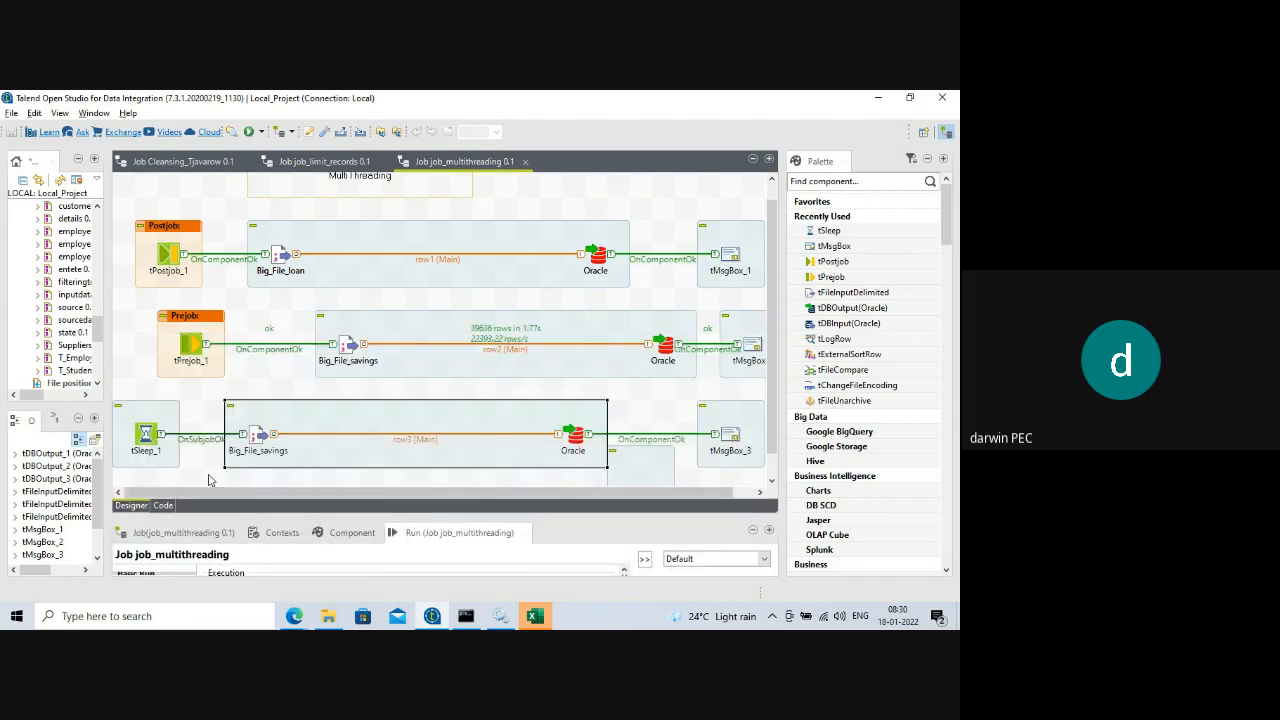
left_click_drag(356, 515, 354, 415)
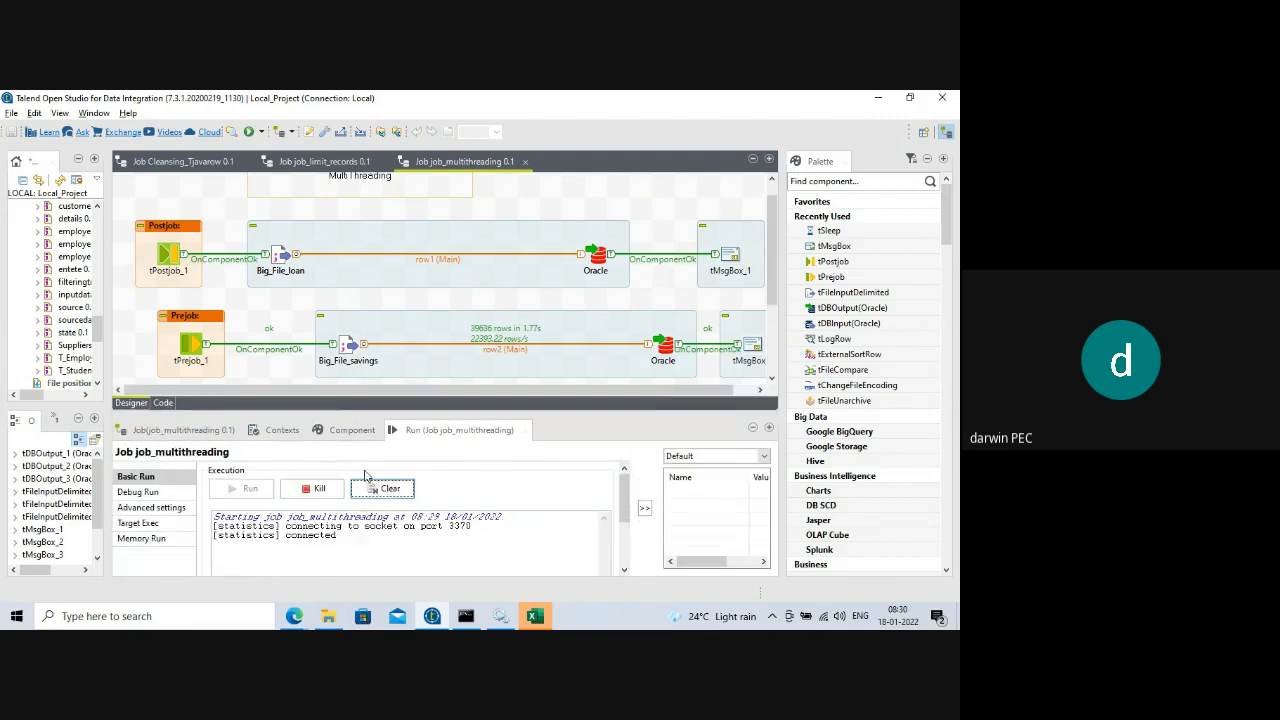
left_click(372, 488)
left_click(314, 491)
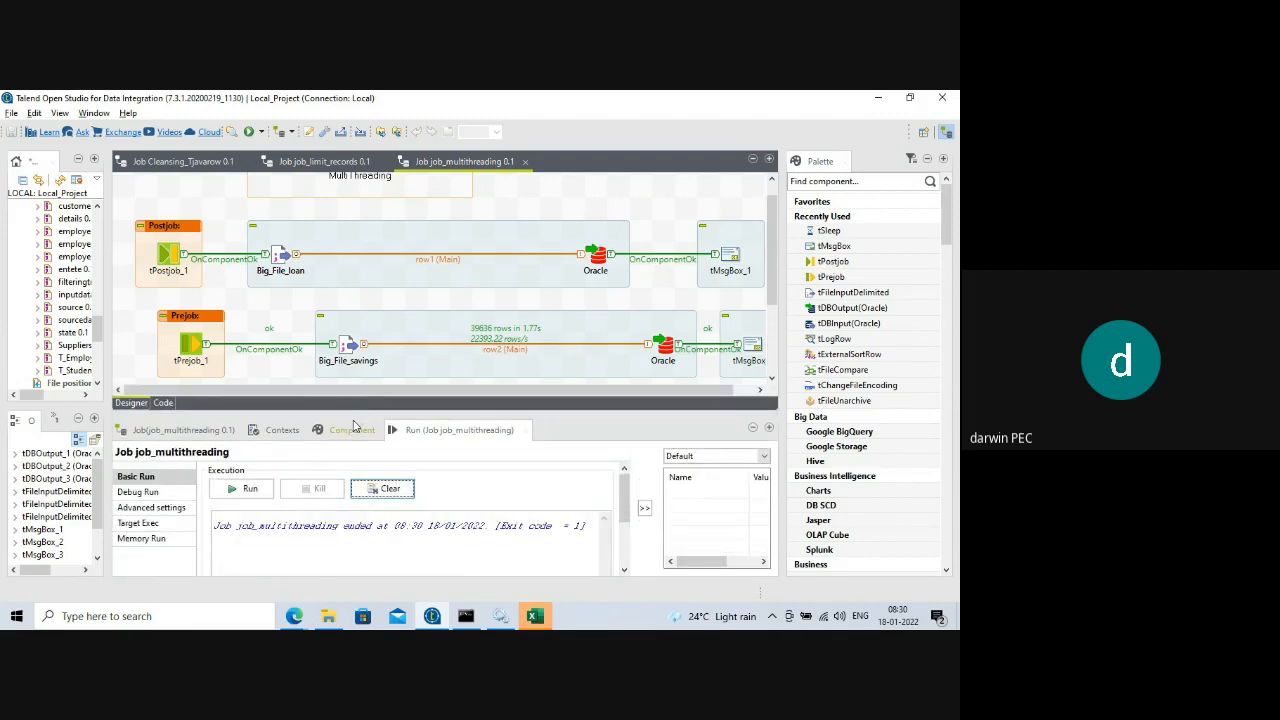
left_click_drag(352, 416, 370, 531)
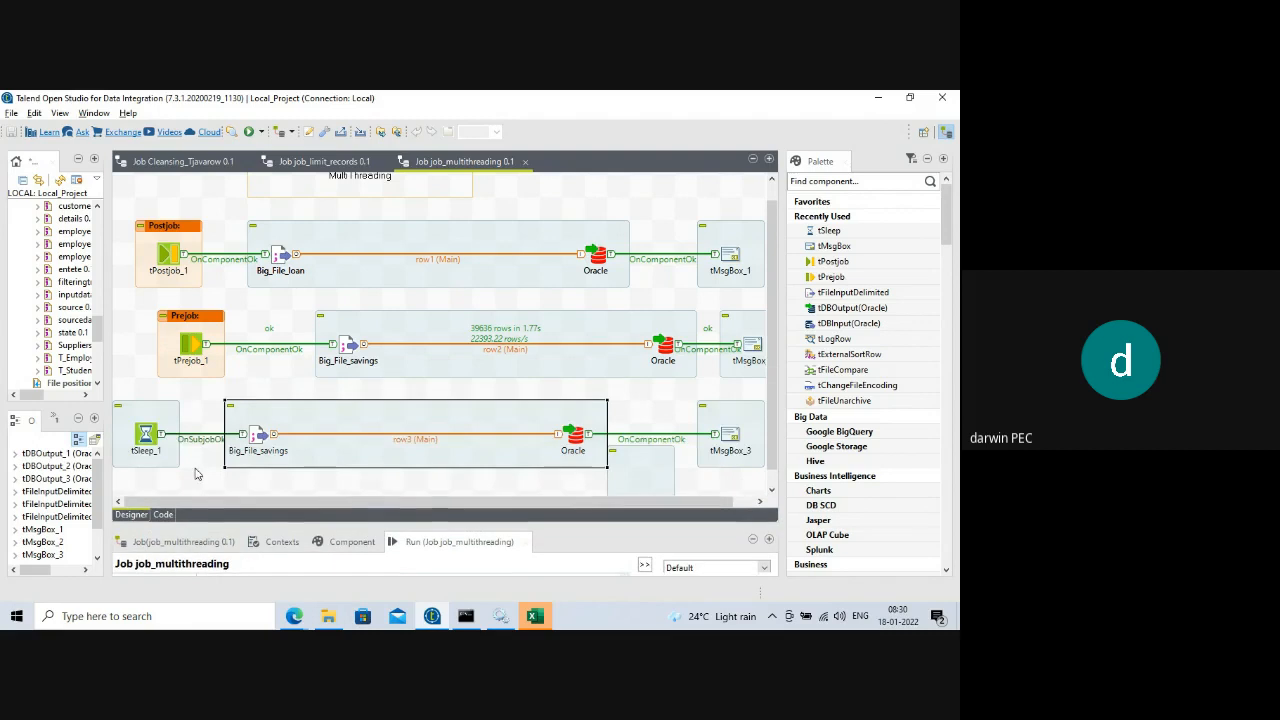
- Set the pause of tSleep_1 to 2 seconds in its basic settings
double_click(147, 437)
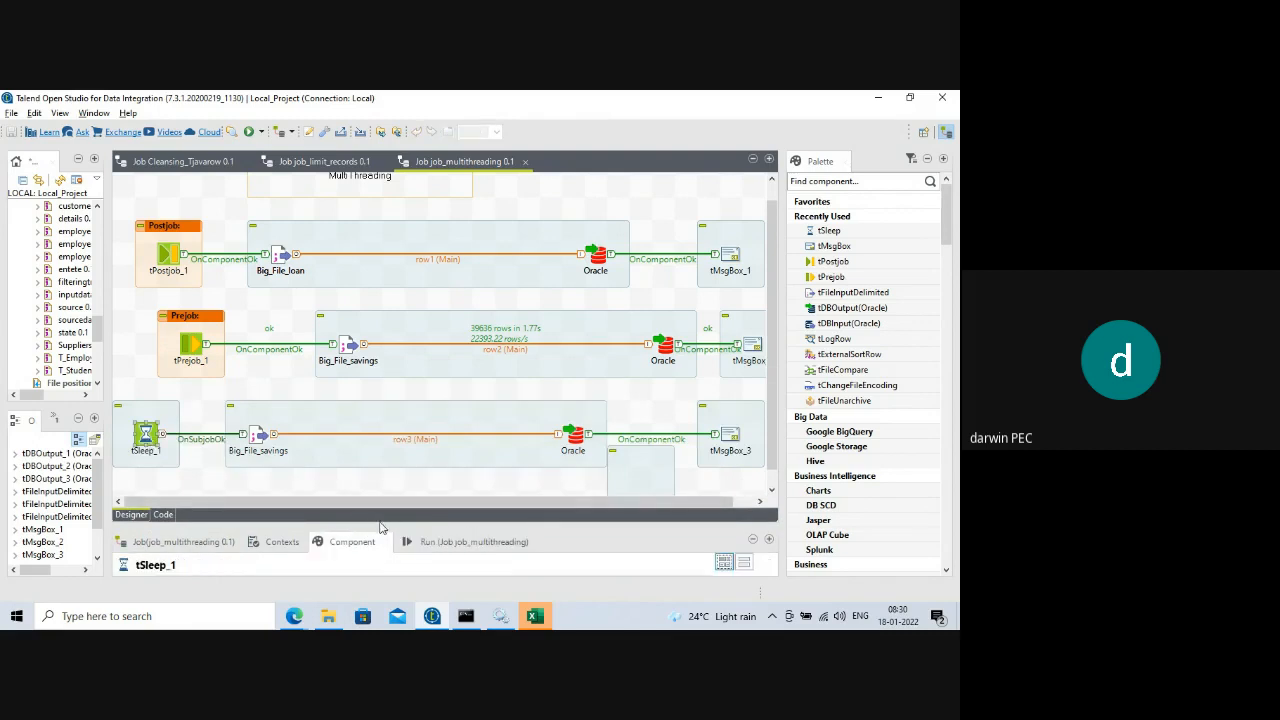
left_click_drag(378, 527, 332, 345)
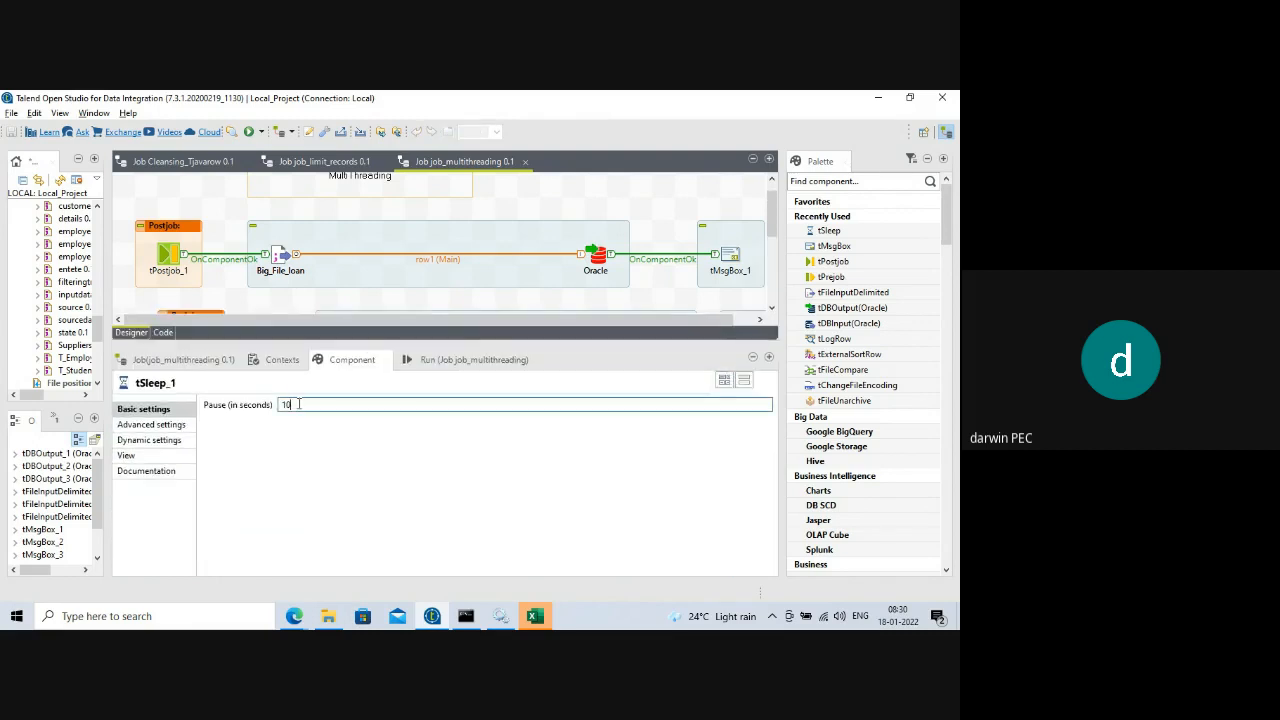
key("BackSpace")
type("2")
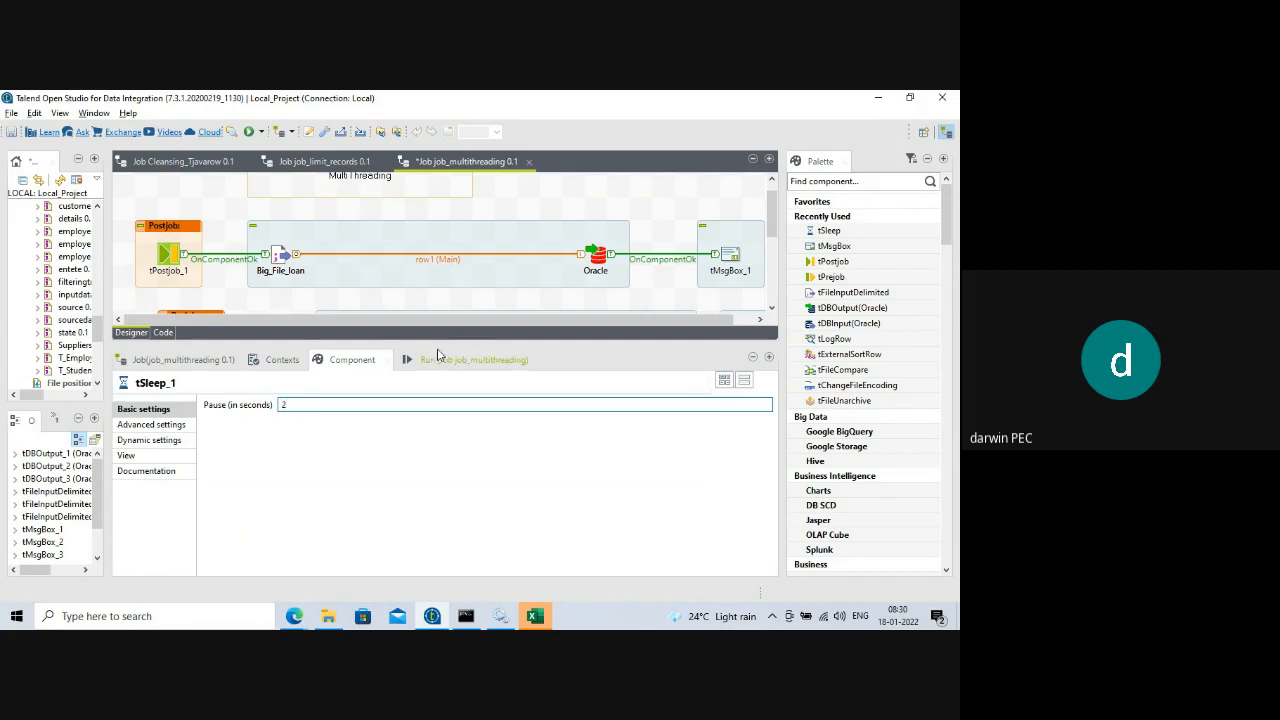
left_click_drag(437, 345, 448, 507)
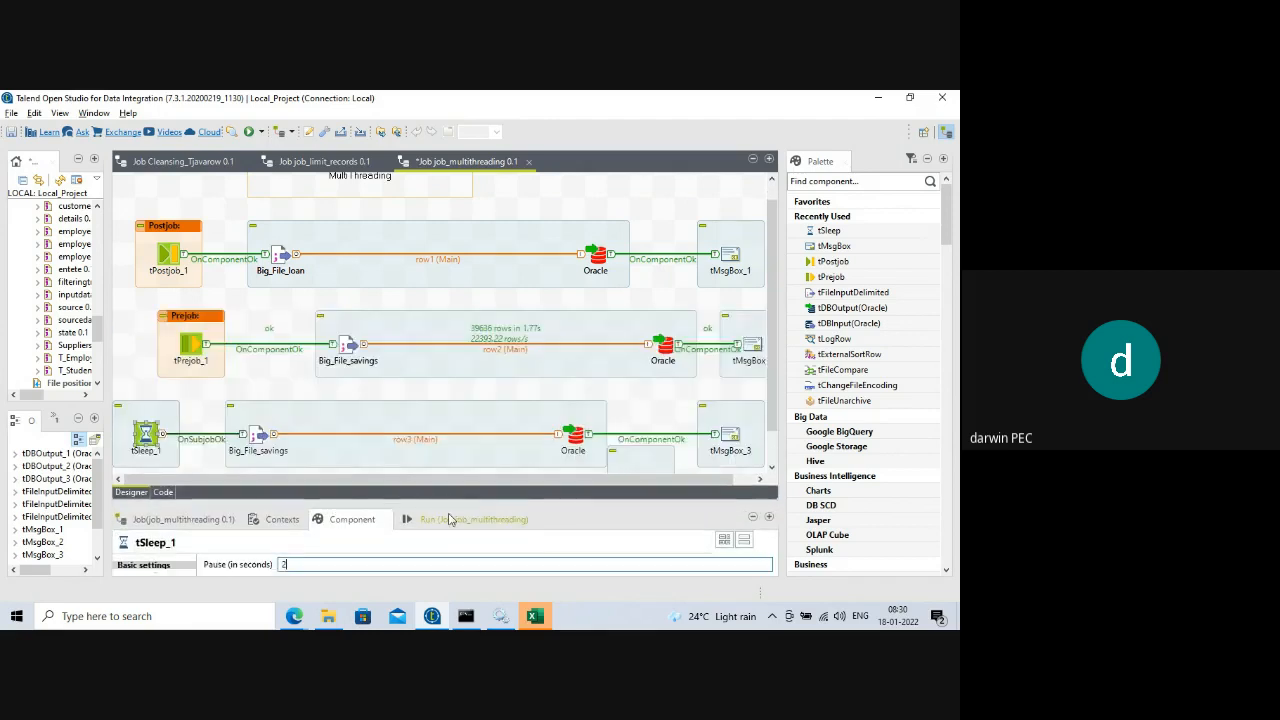
- Clear the console, run job_multithreading with the shortened pause and acknowledge each of the three subjob message boxes
left_click(455, 524)
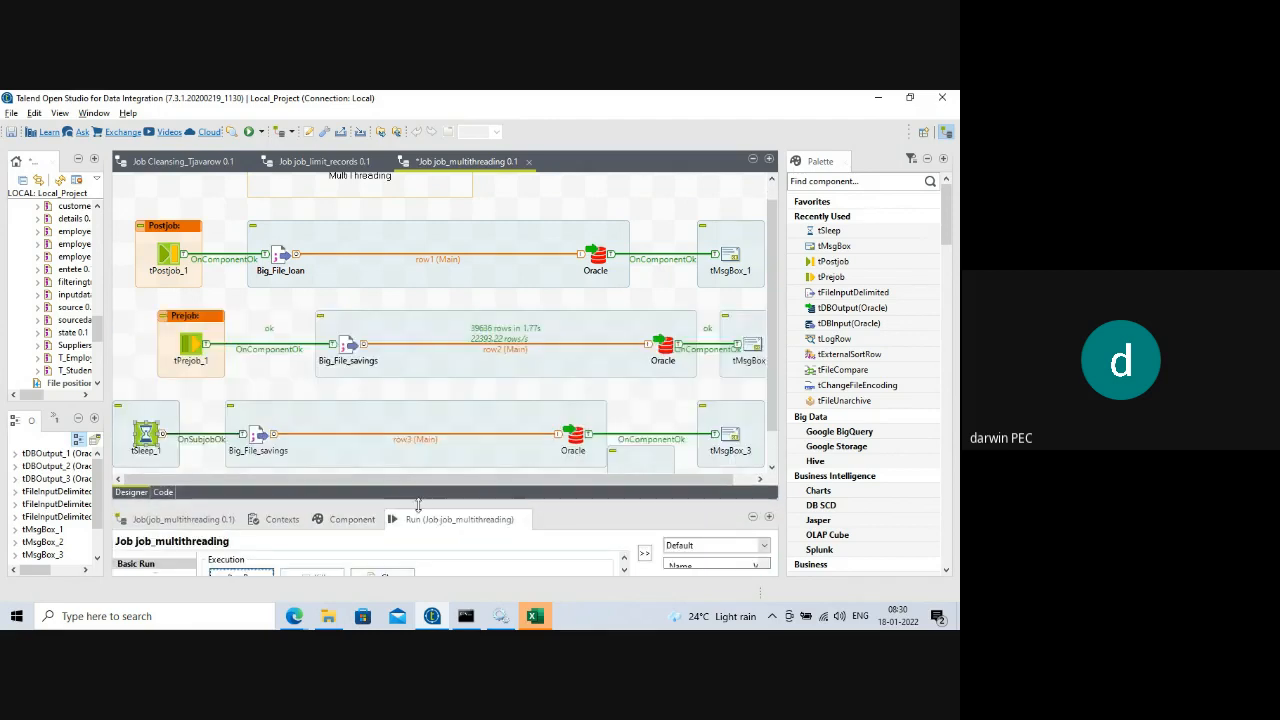
left_click_drag(422, 503, 416, 478)
left_click(382, 550)
left_click(236, 556)
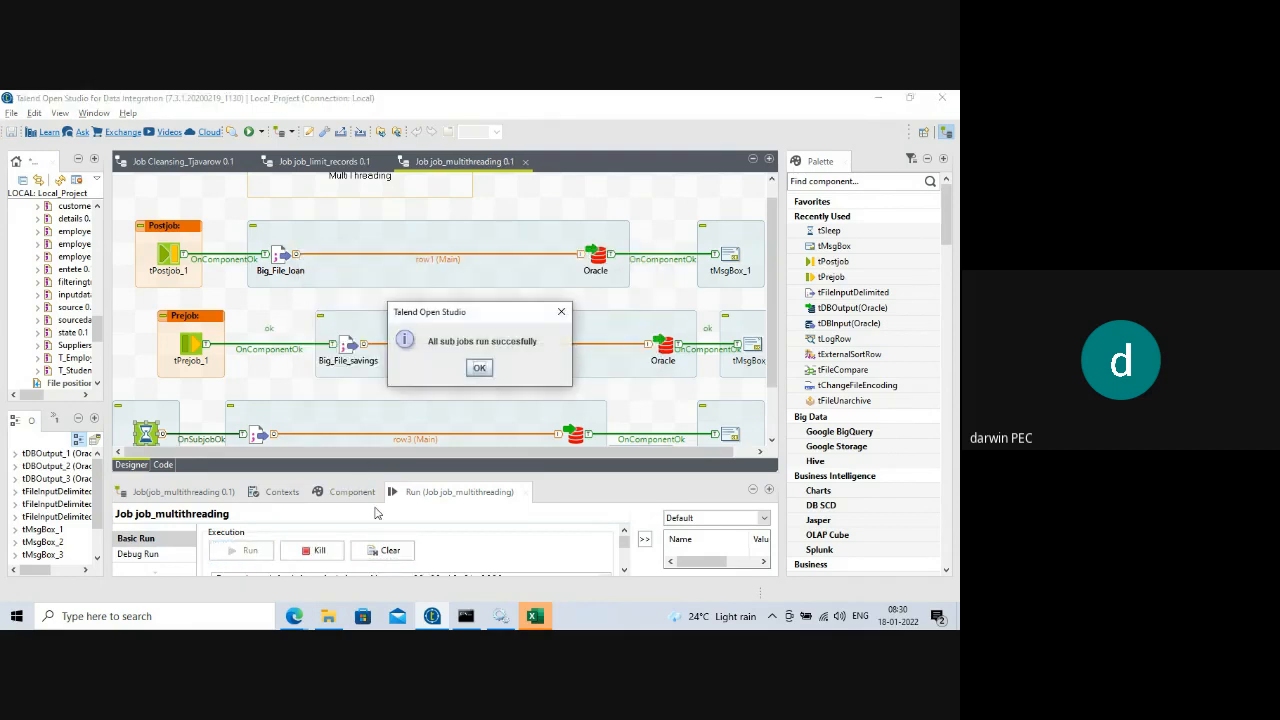
left_click(479, 369)
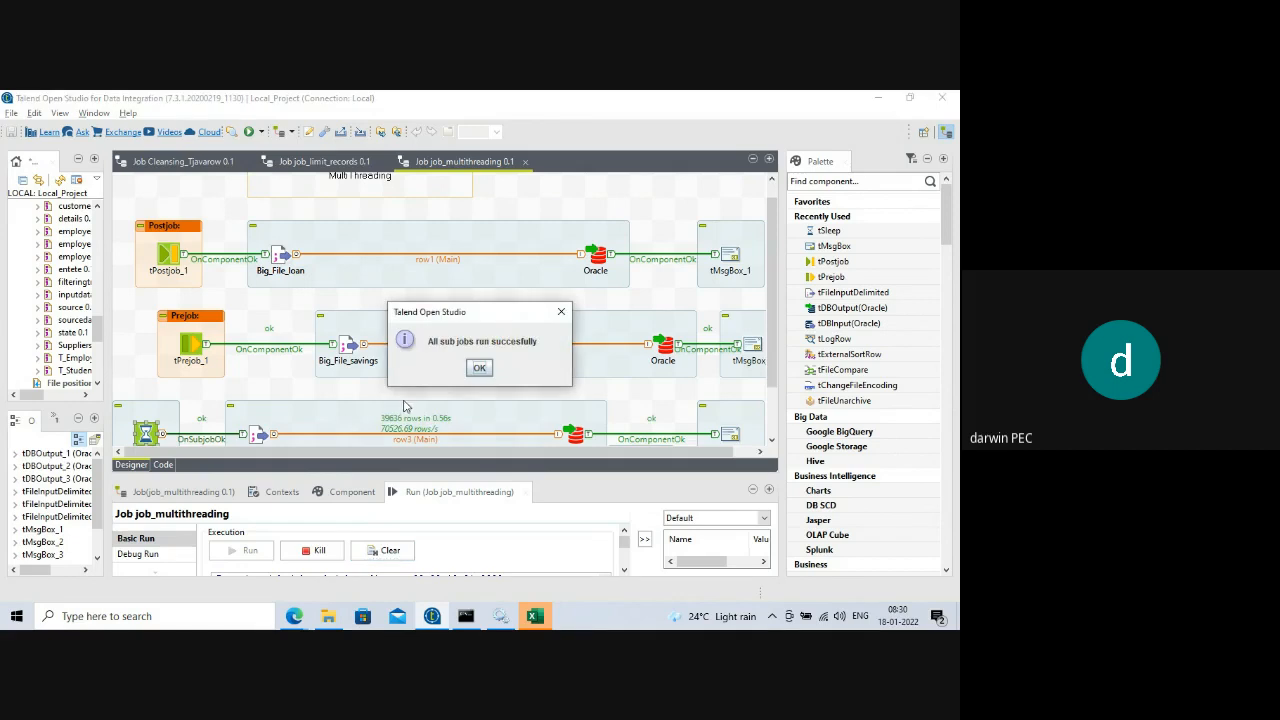
left_click(479, 368)
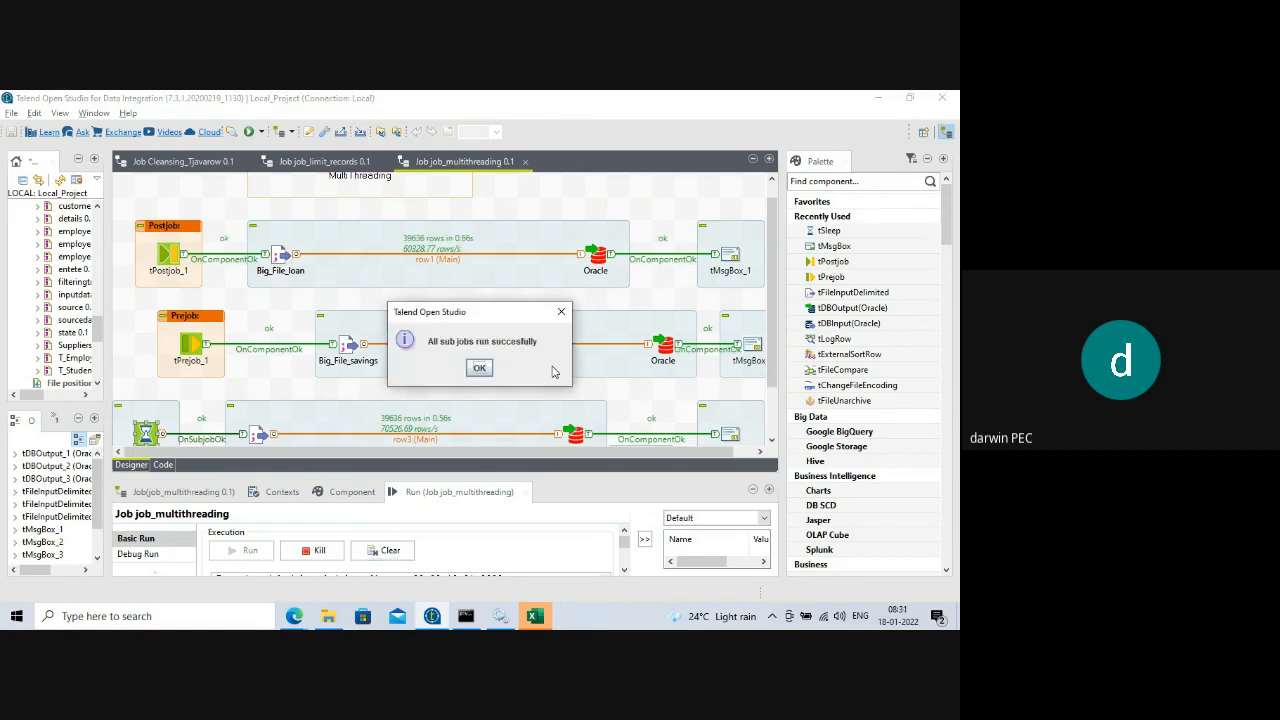
left_click(479, 368)
- Delete tMsgBox_1, tMsgBox_2 and tMsgBox_3 from job_multithreading and run the job without message boxes
key("Delete")
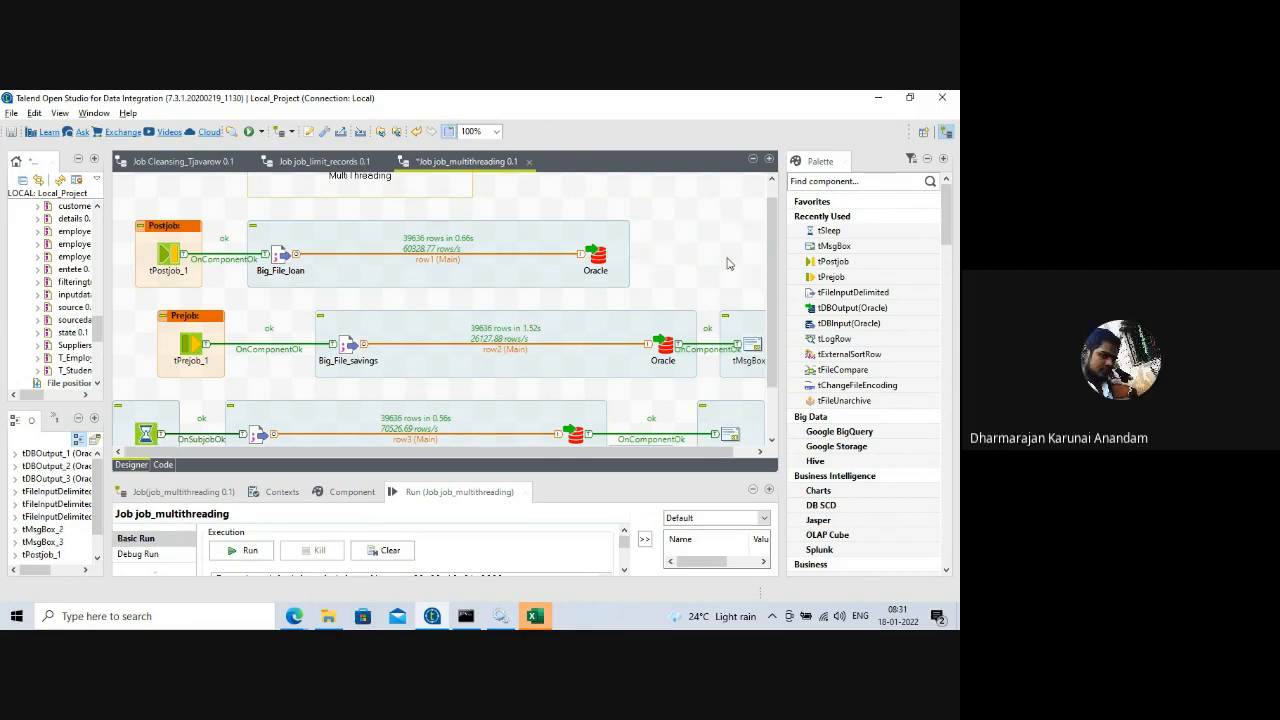
left_click(754, 350)
key("Delete")
left_click(731, 438)
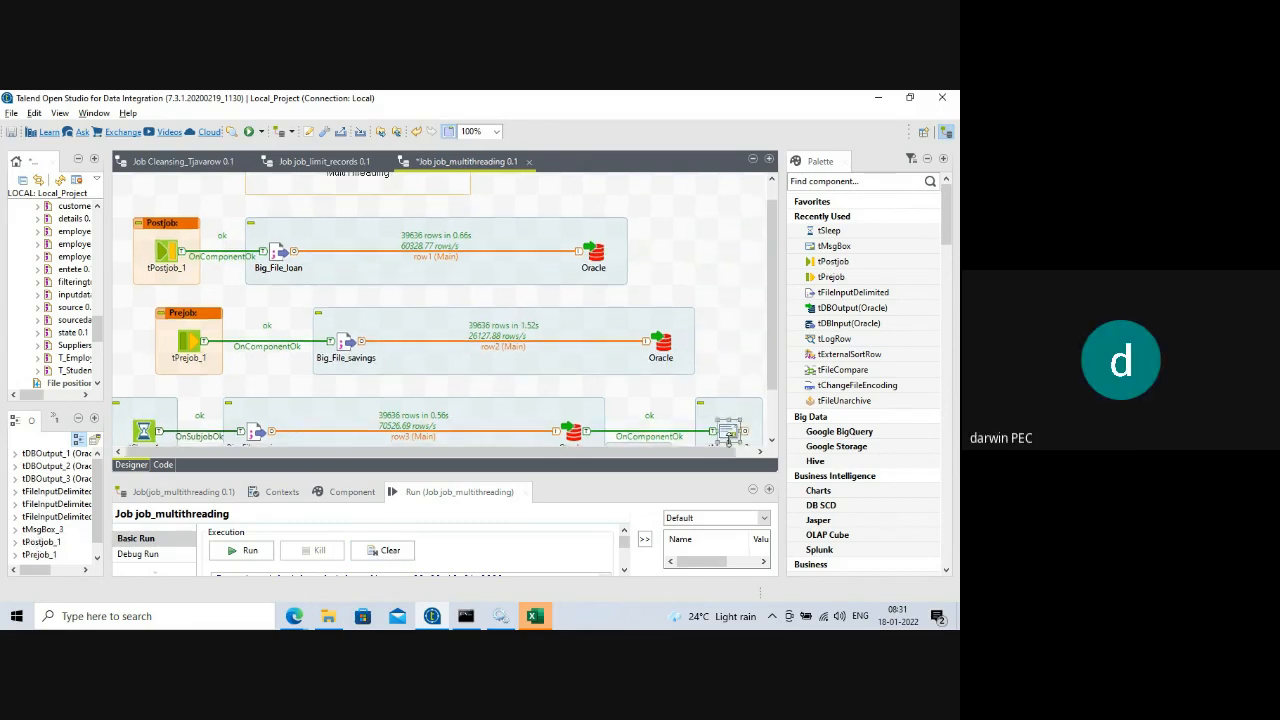
key("Delete")
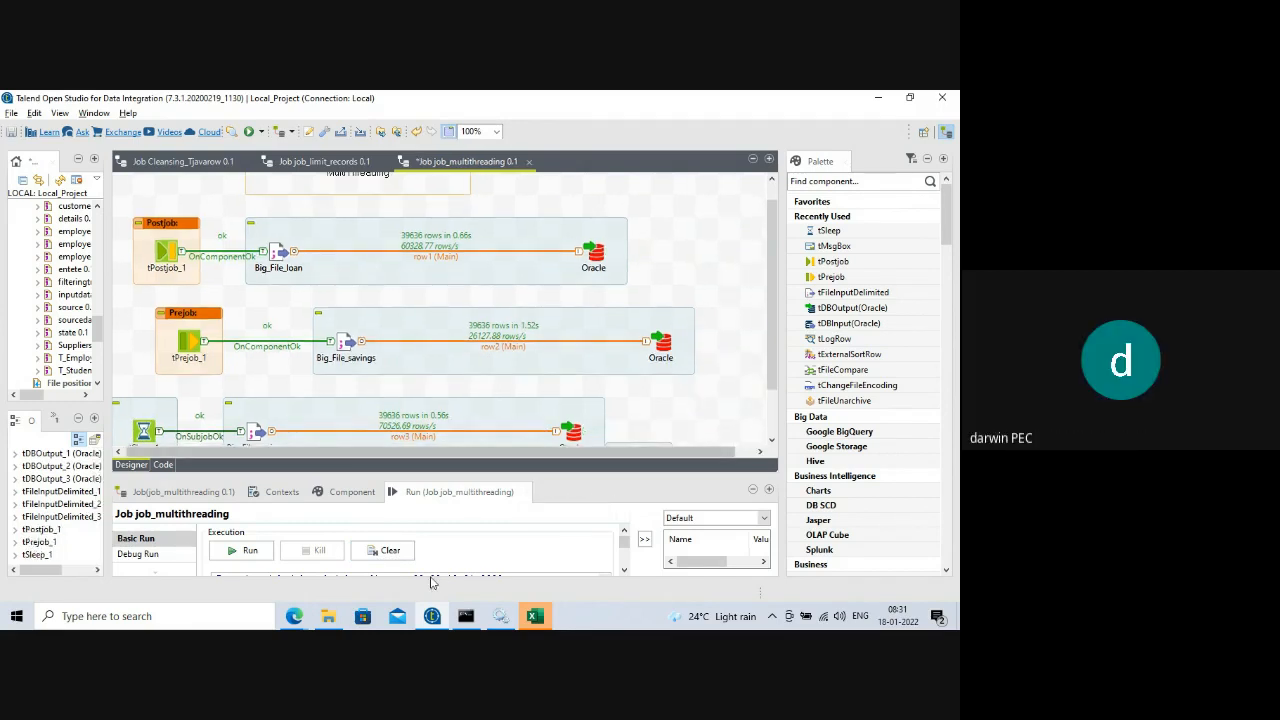
left_click(250, 551)
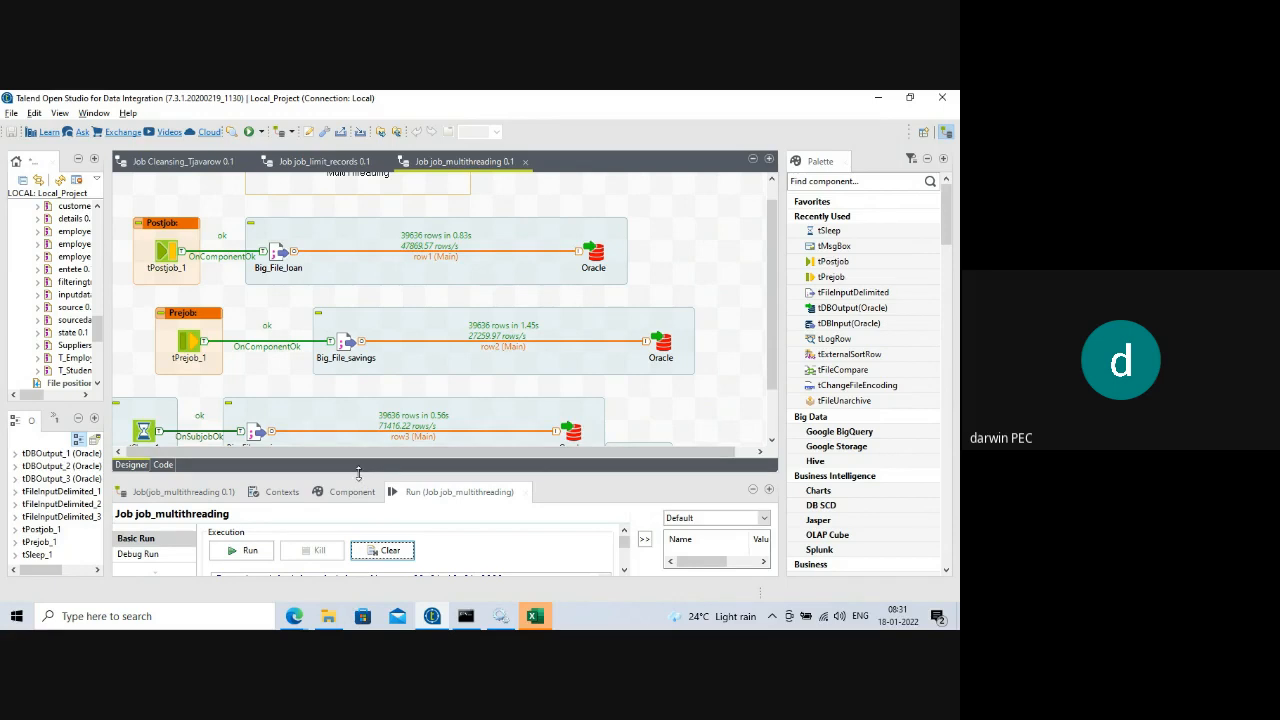
left_click_drag(358, 473, 357, 507)
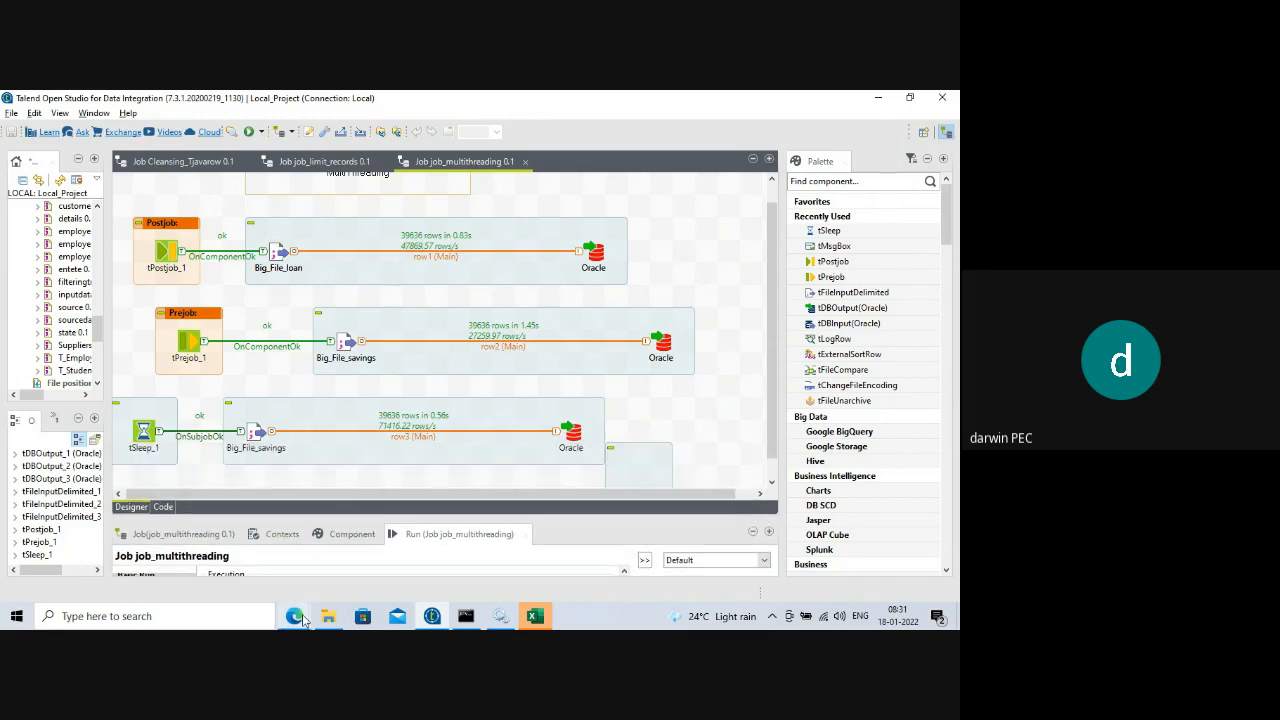
- Switch to the Google Meet call in the browser, admit the waiting participant and stop the call recording
mouse_move(298, 621)
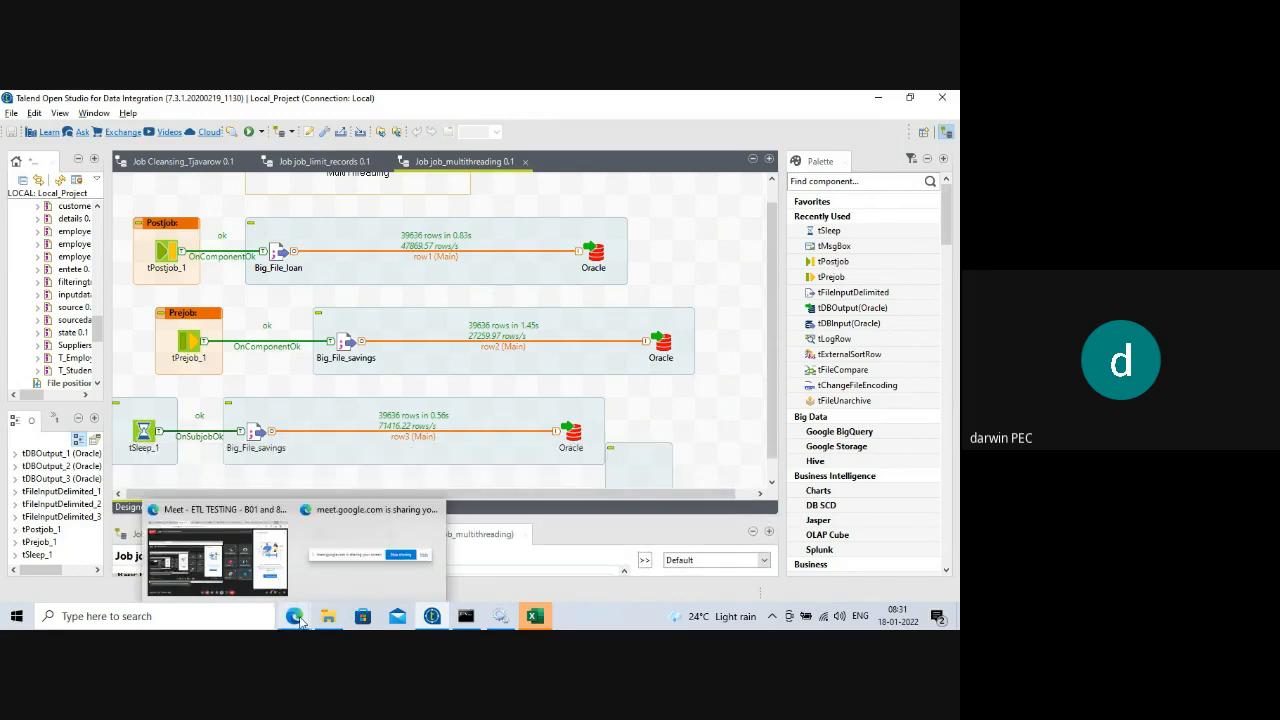
left_click(182, 550)
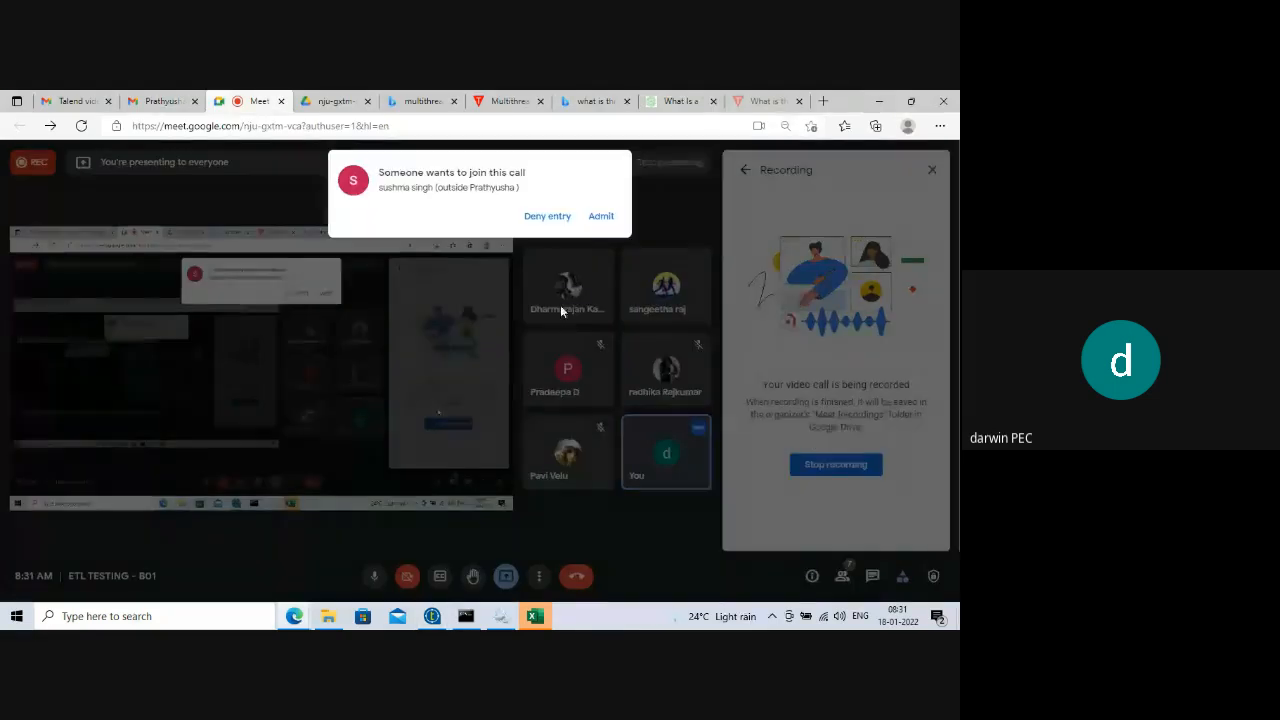
left_click(601, 218)
left_click(833, 465)
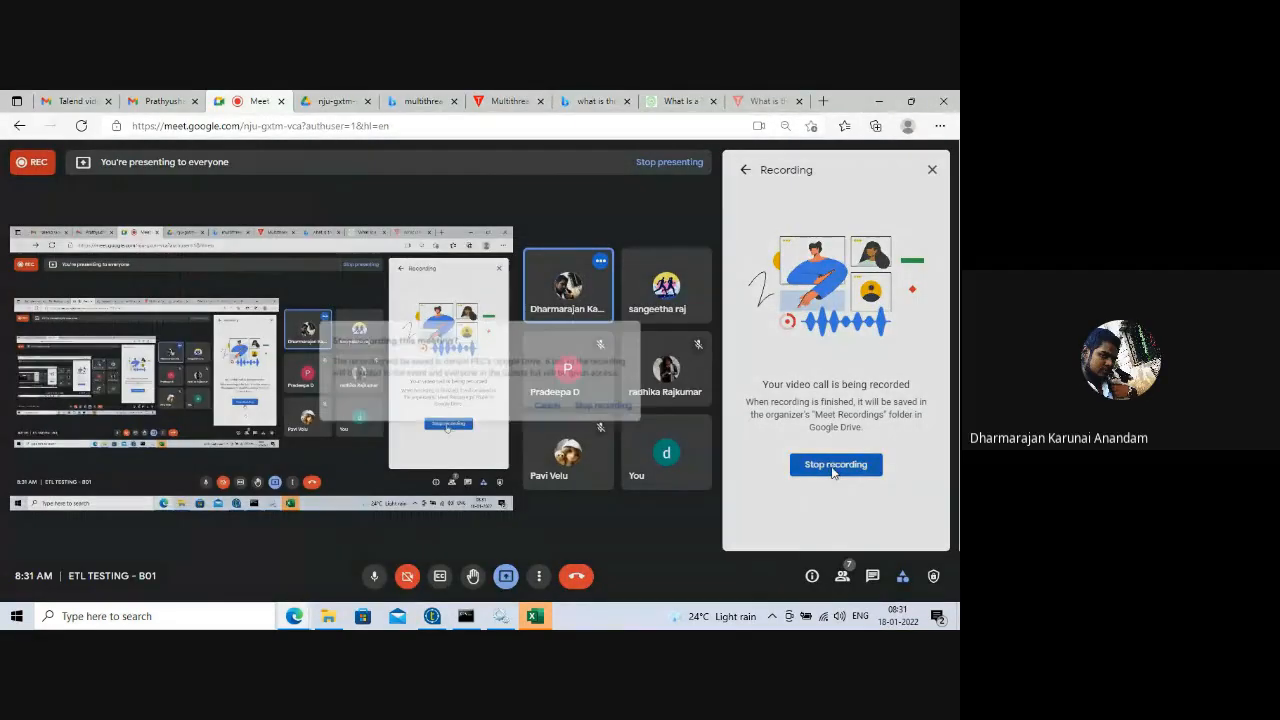